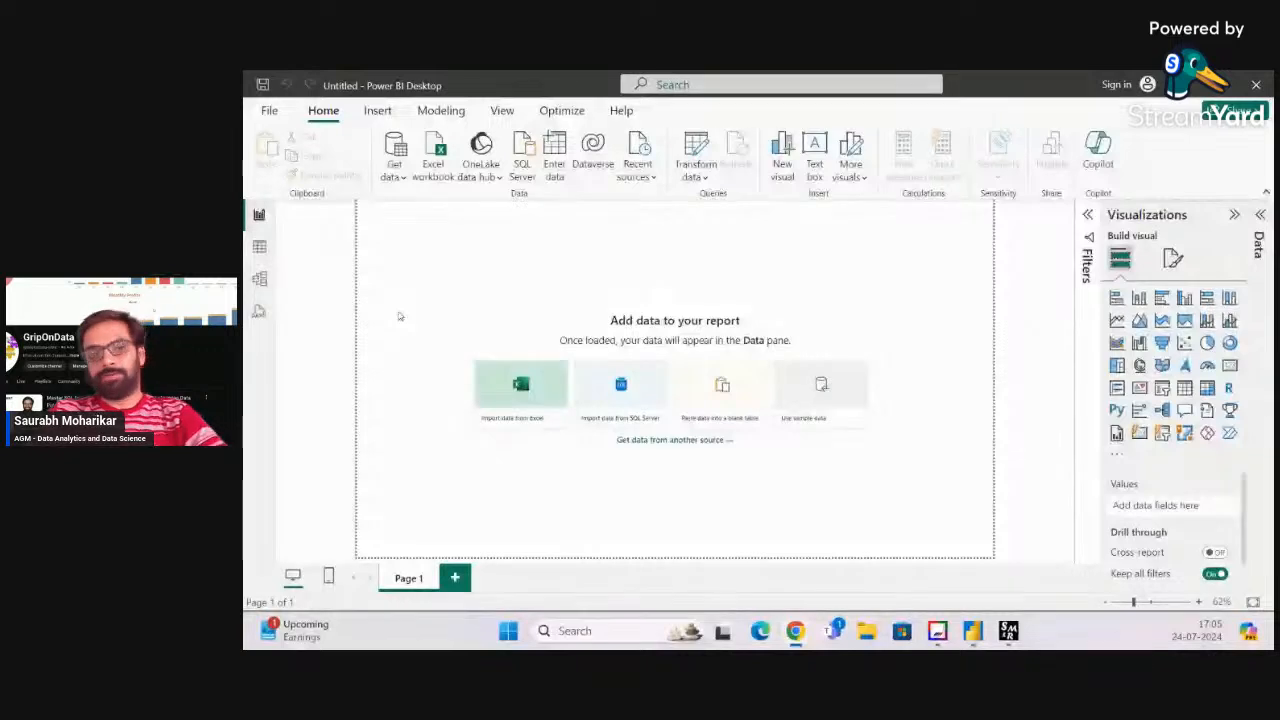
# Browse the full list of data connectors, examining the File, Database and Microsoft Fabric categories
pyautogui.click(405, 178)
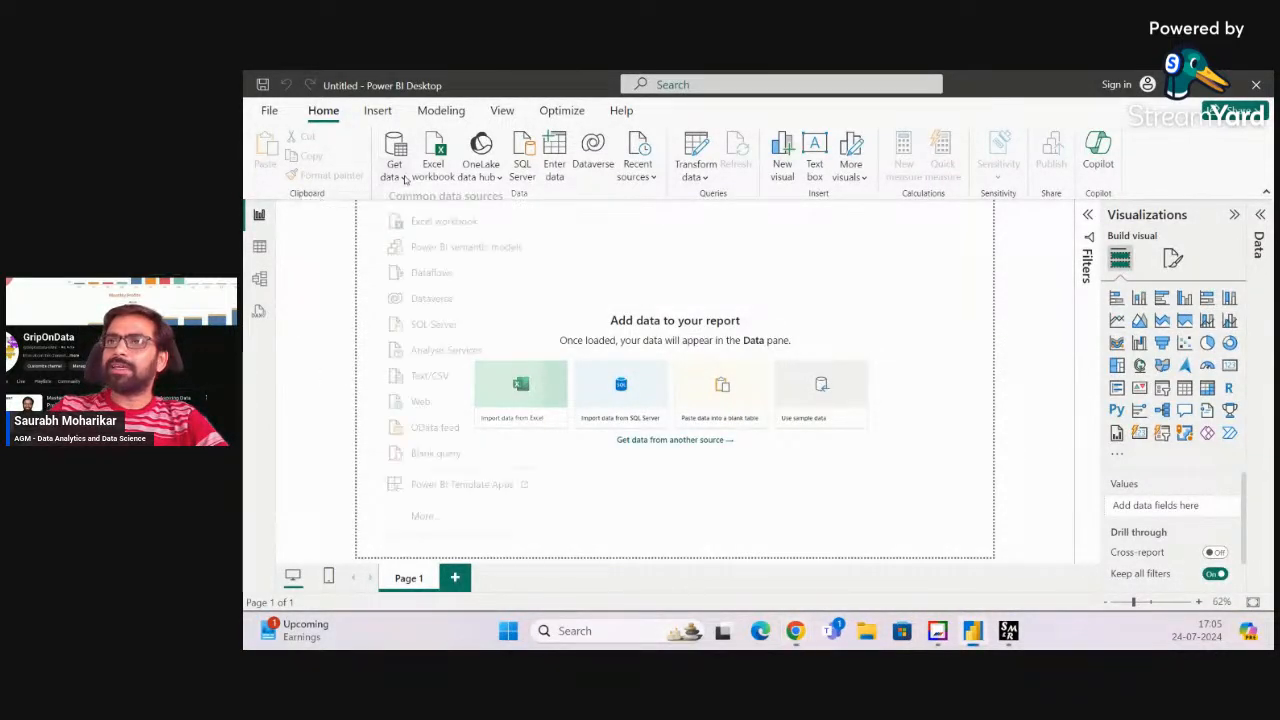
pyautogui.click(405, 180)
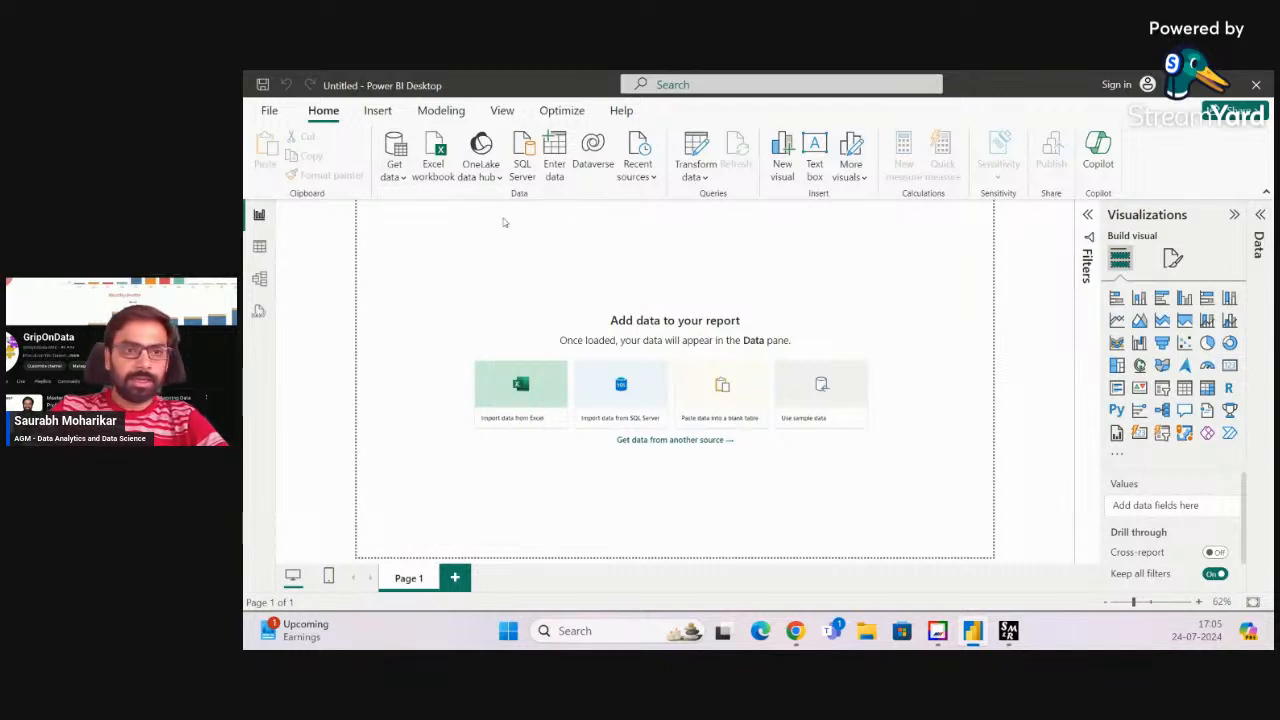
pyautogui.click(403, 180)
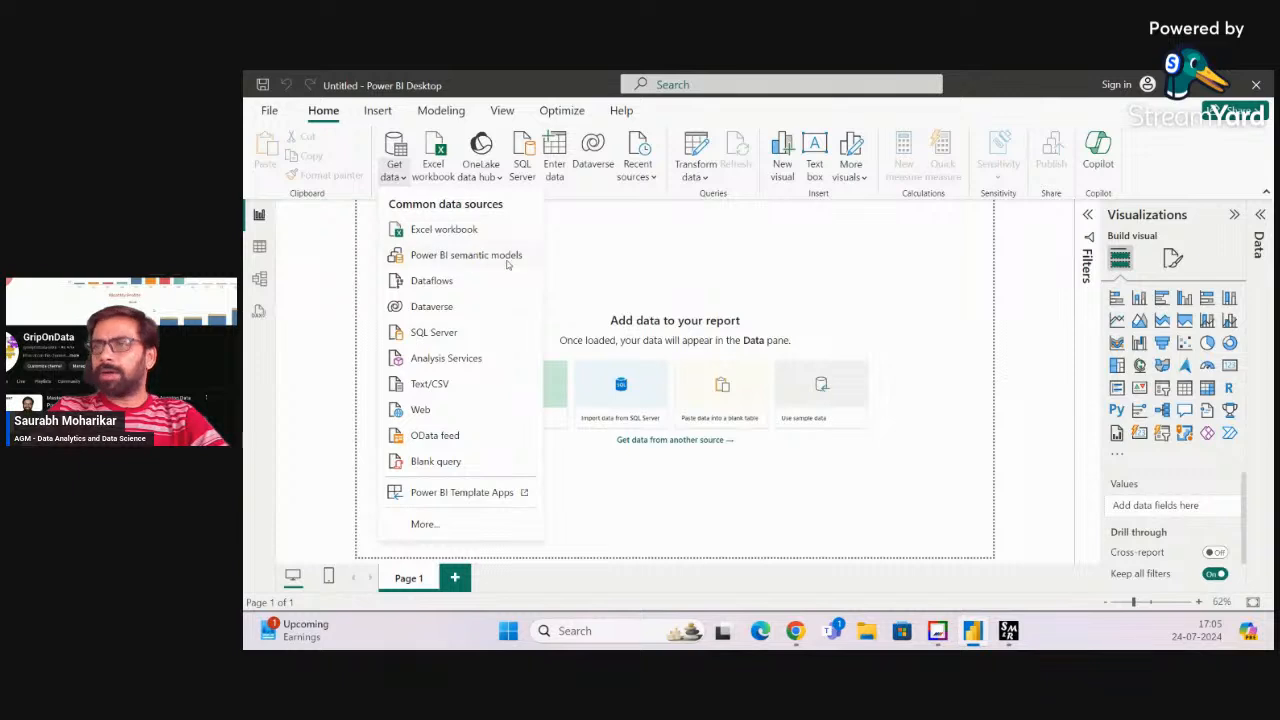
pyautogui.click(473, 528)
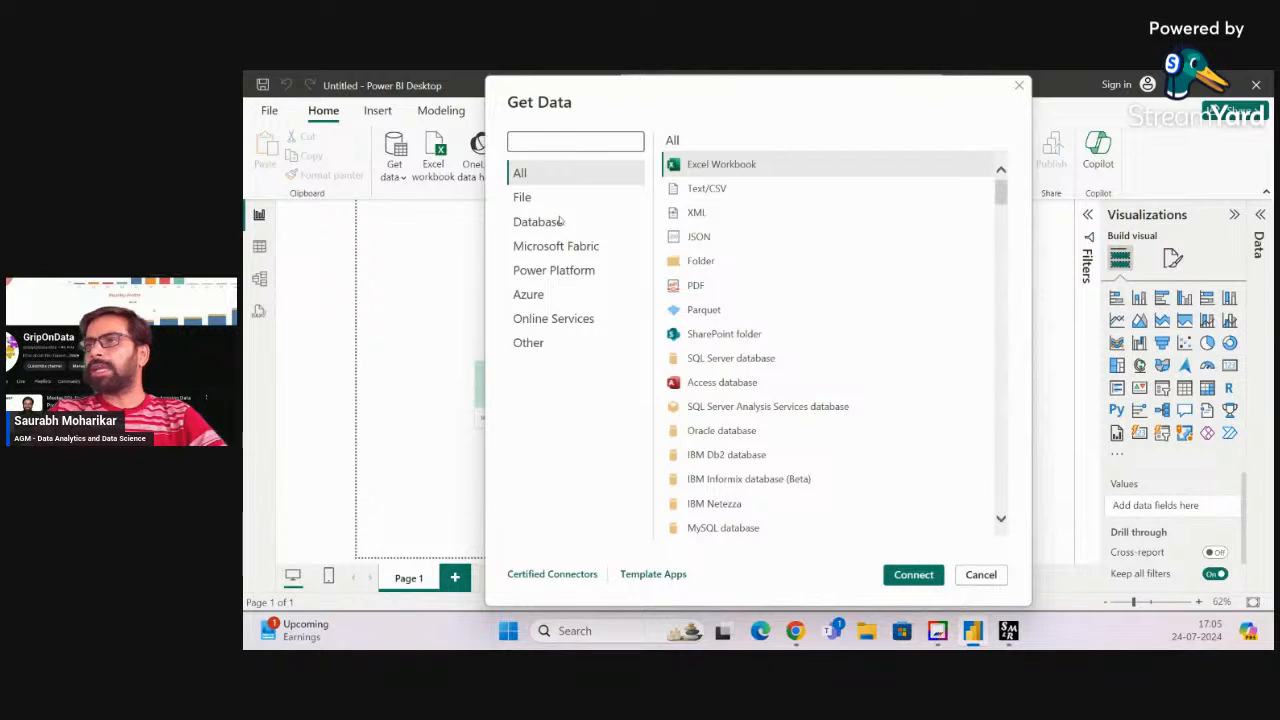
pyautogui.click(532, 199)
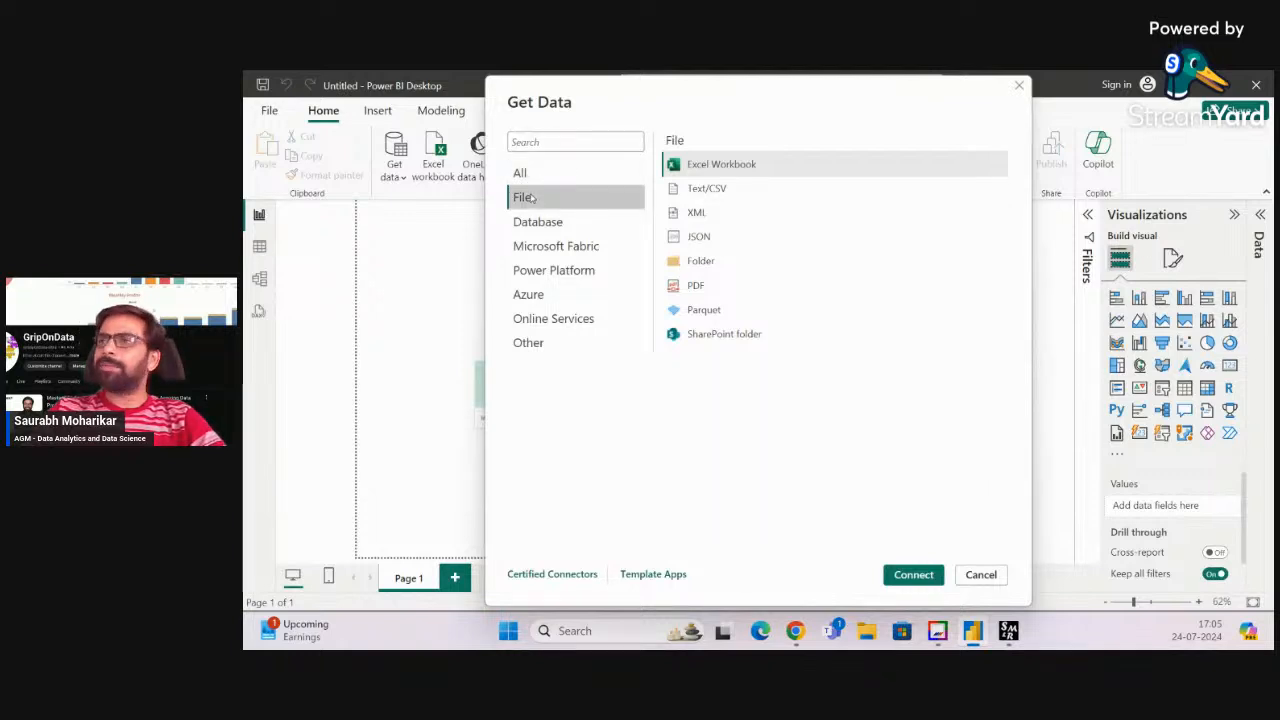
pyautogui.press('Down')
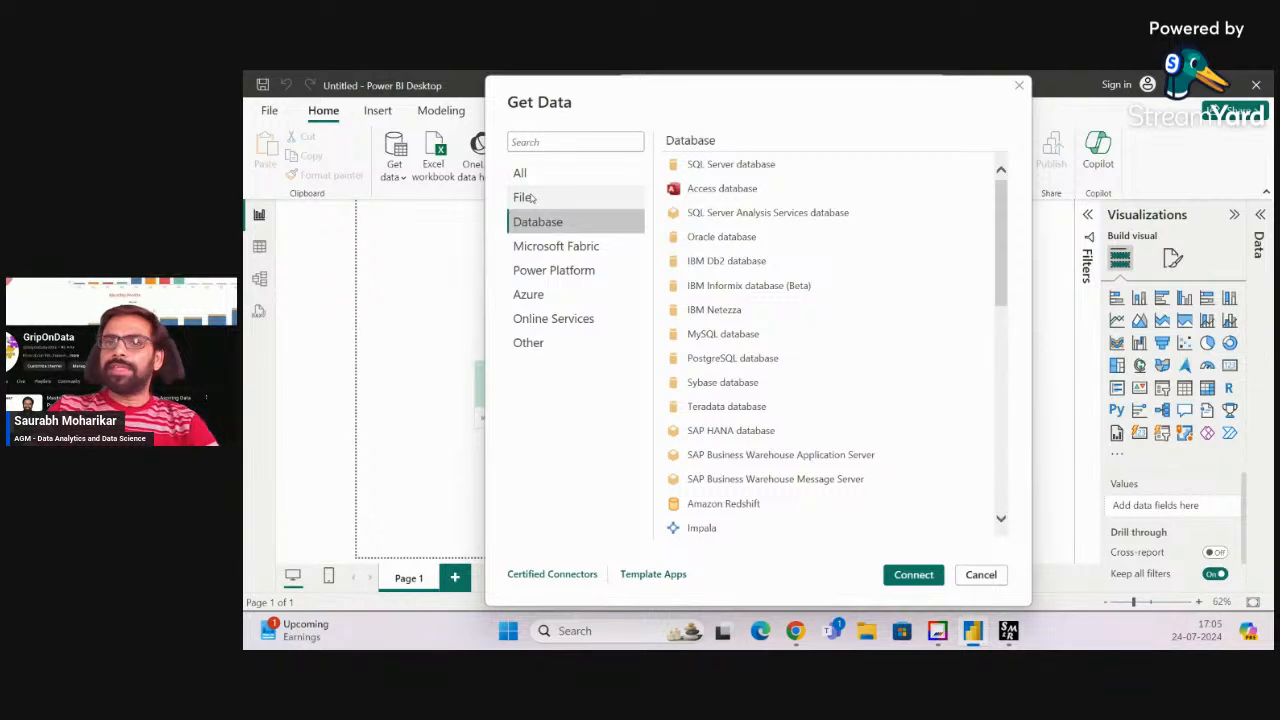
pyautogui.press('Down')
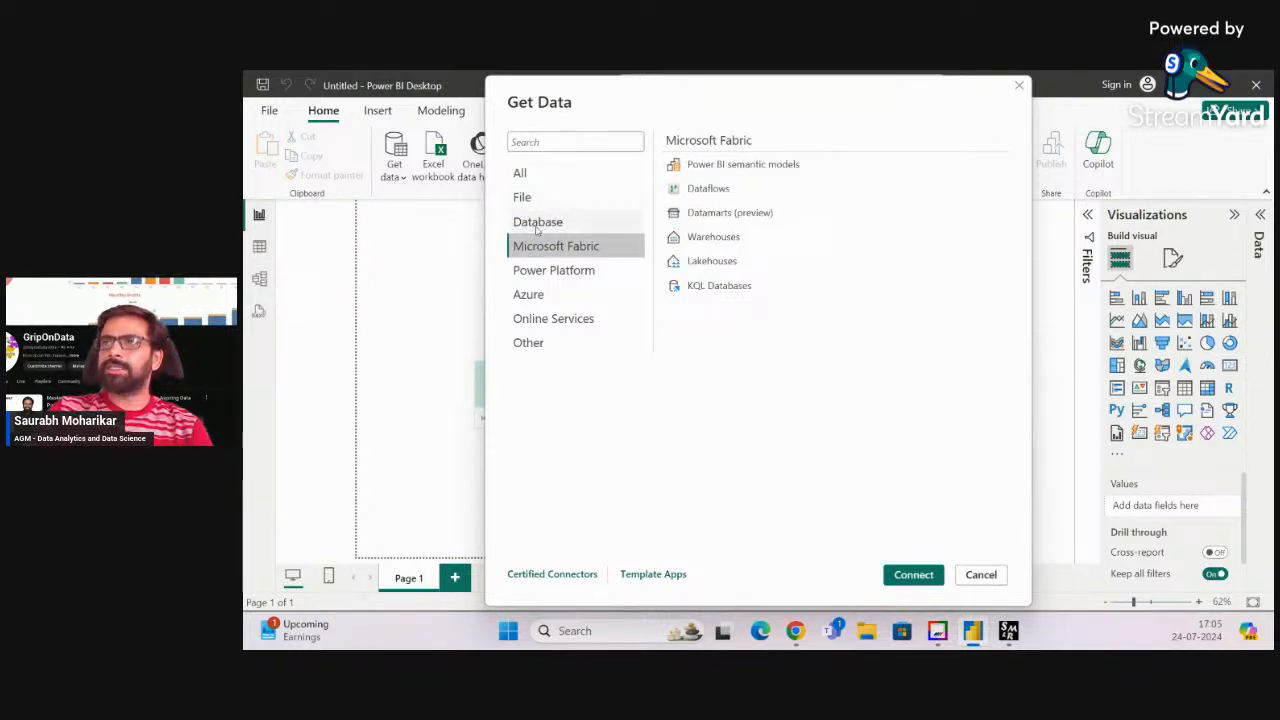
pyautogui.click(537, 228)
pyautogui.click(565, 200)
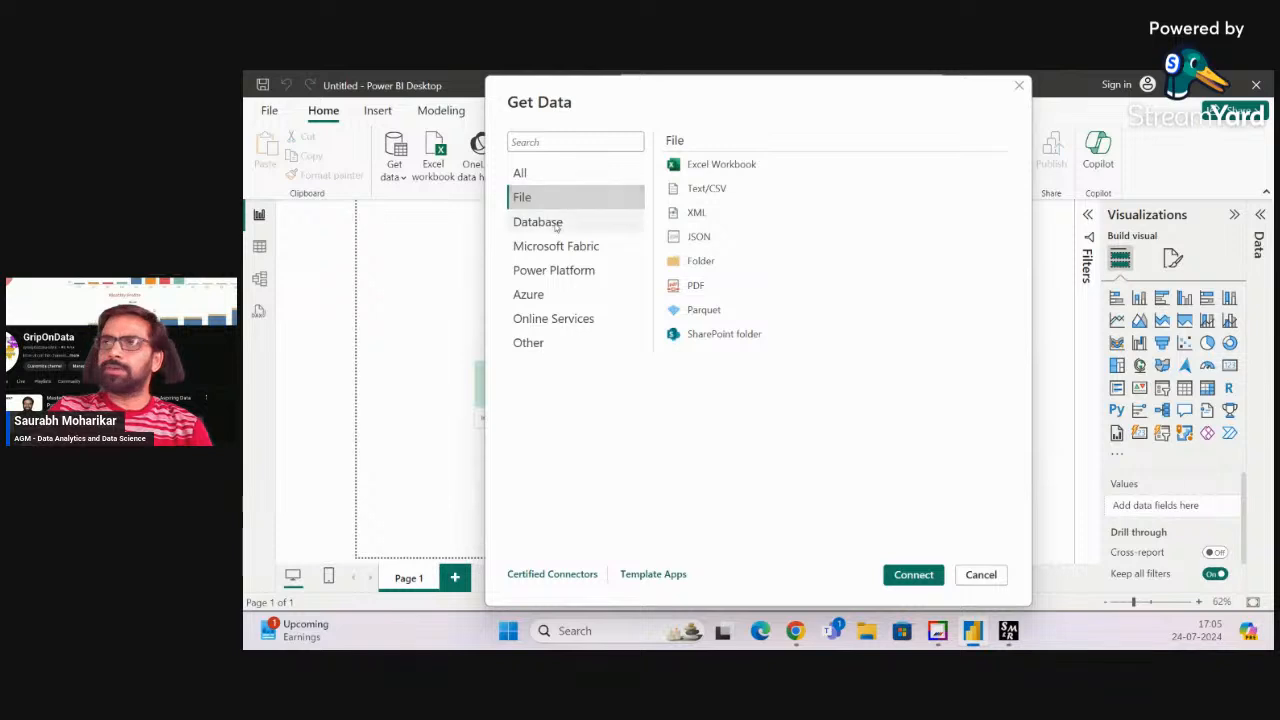
pyautogui.click(557, 227)
pyautogui.press('Down')
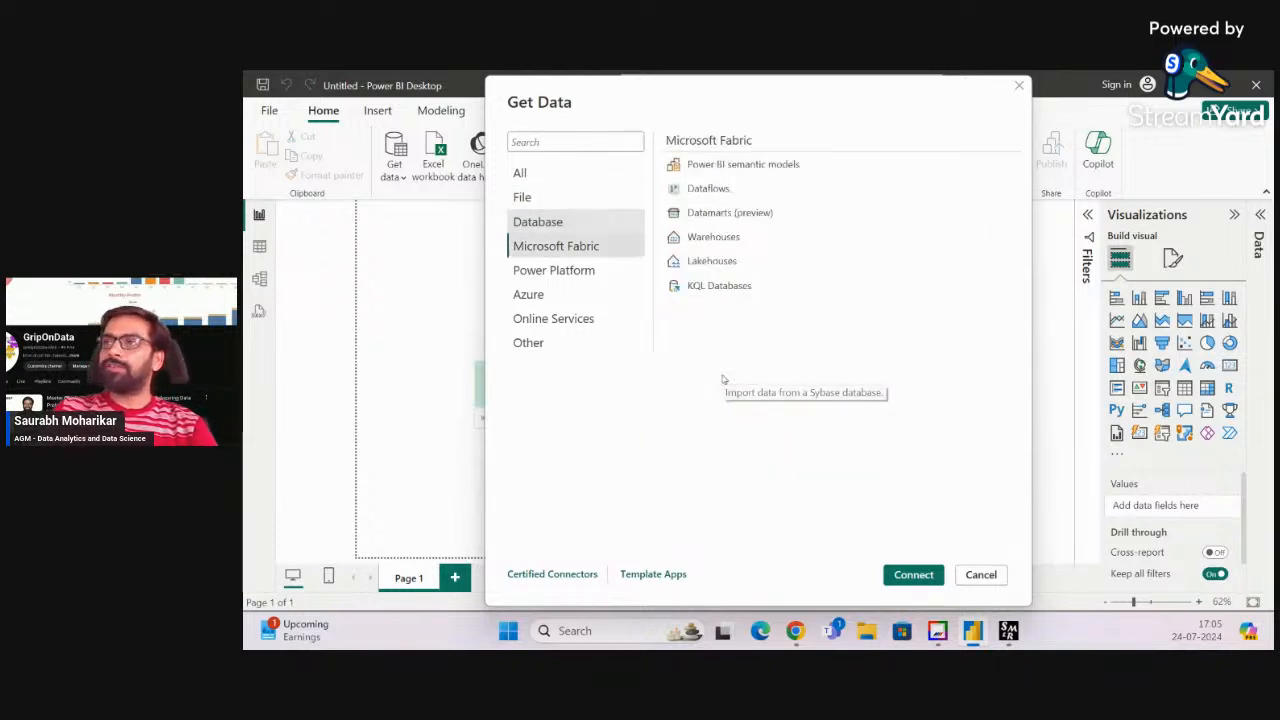
# Examine the Power Platform, Azure, Online Services and Other connector categories, and close the connector list without connecting
pyautogui.click(568, 279)
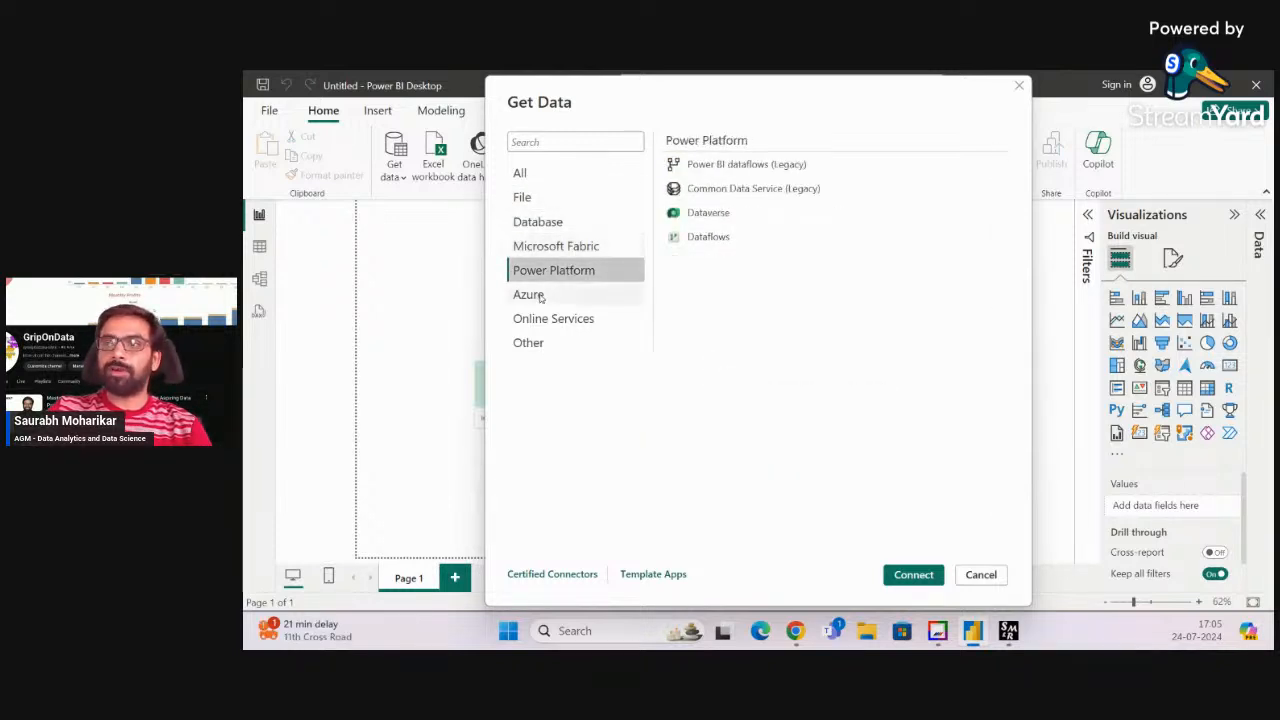
pyautogui.click(540, 296)
pyautogui.click(564, 320)
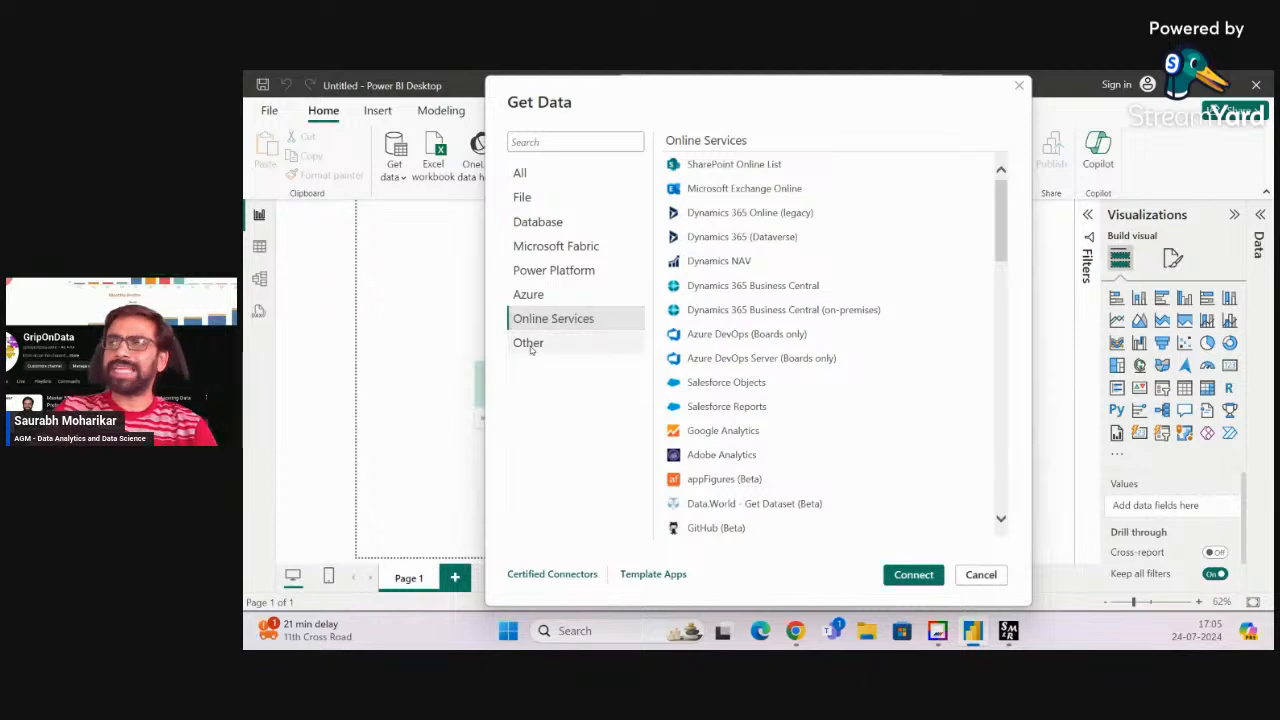
pyautogui.click(528, 343)
pyautogui.scroll(-15, 866, 395)
pyautogui.scroll(12, 866, 395)
pyautogui.scroll(2, 868, 397)
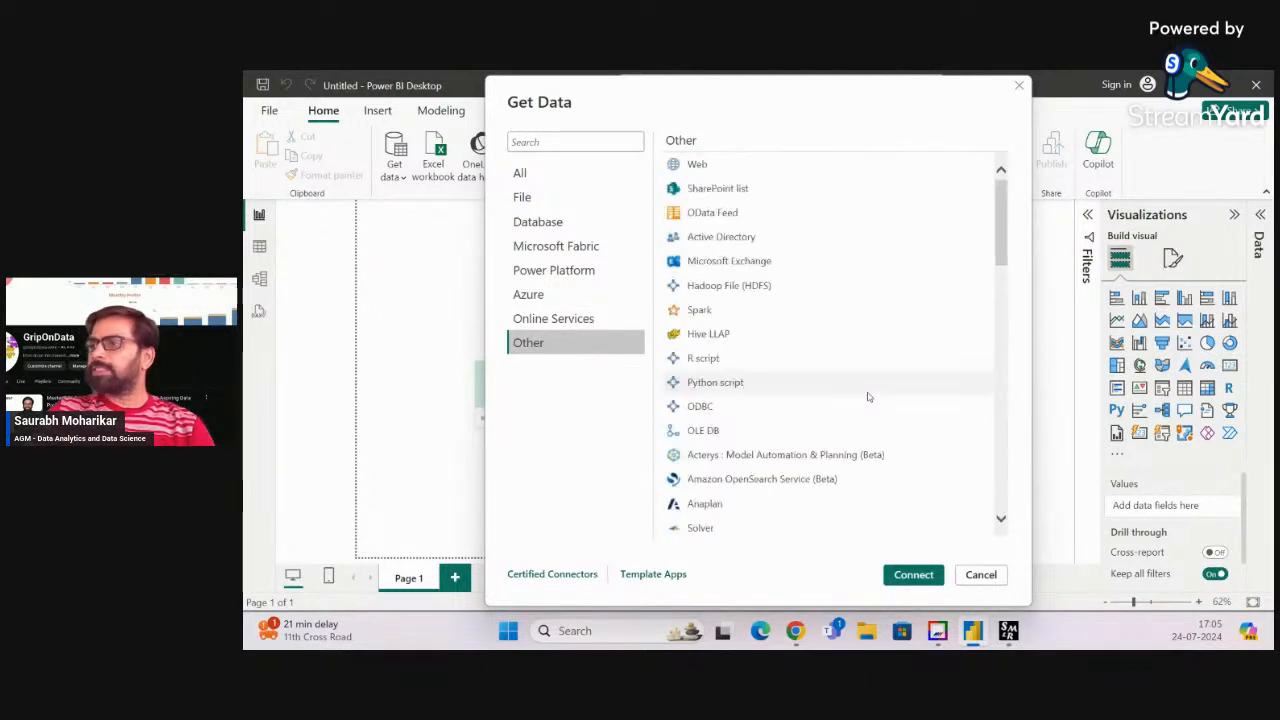
pyautogui.click(540, 173)
pyautogui.click(980, 574)
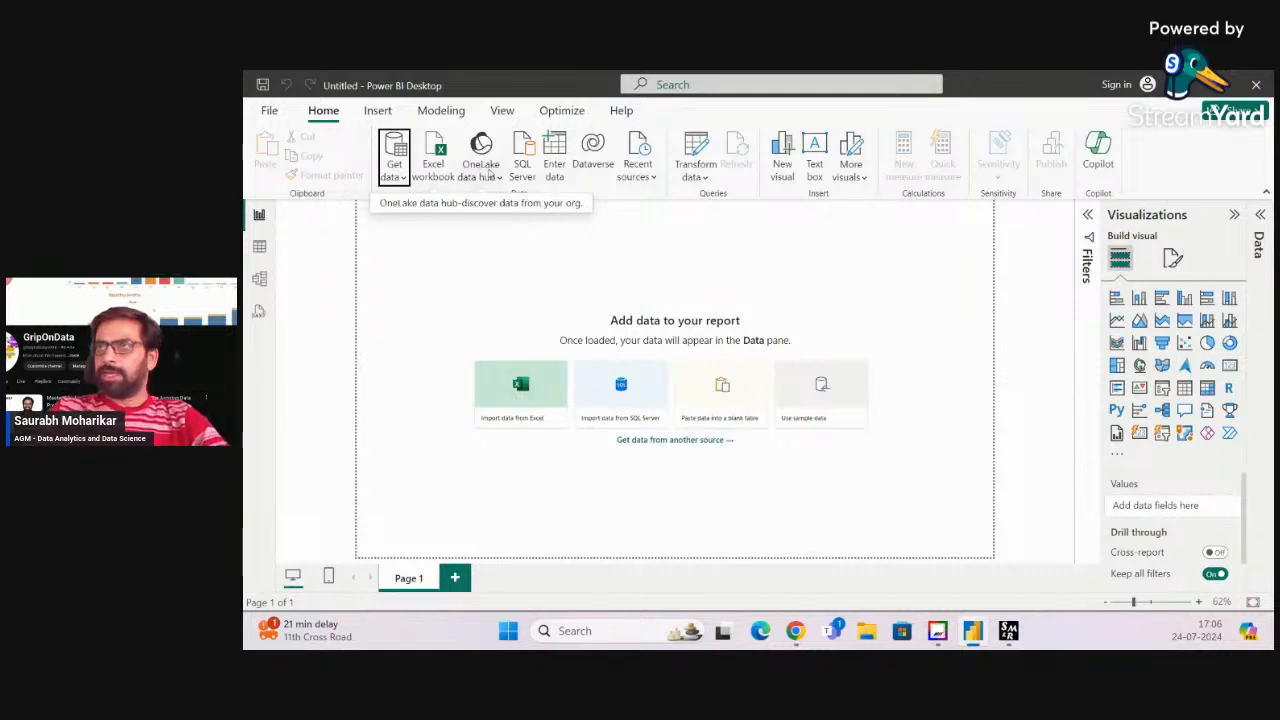
# Look over the data source types offered by the OneLake data hub
pyautogui.click(481, 168)
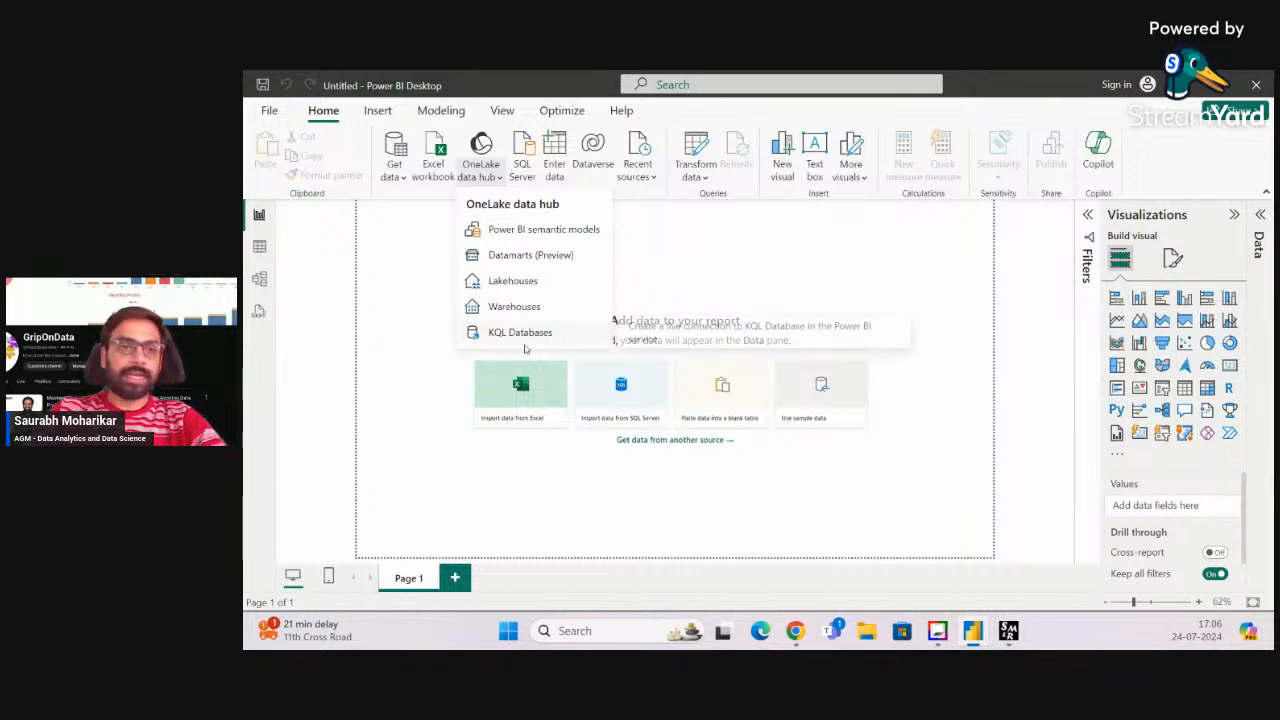
pyautogui.click(723, 240)
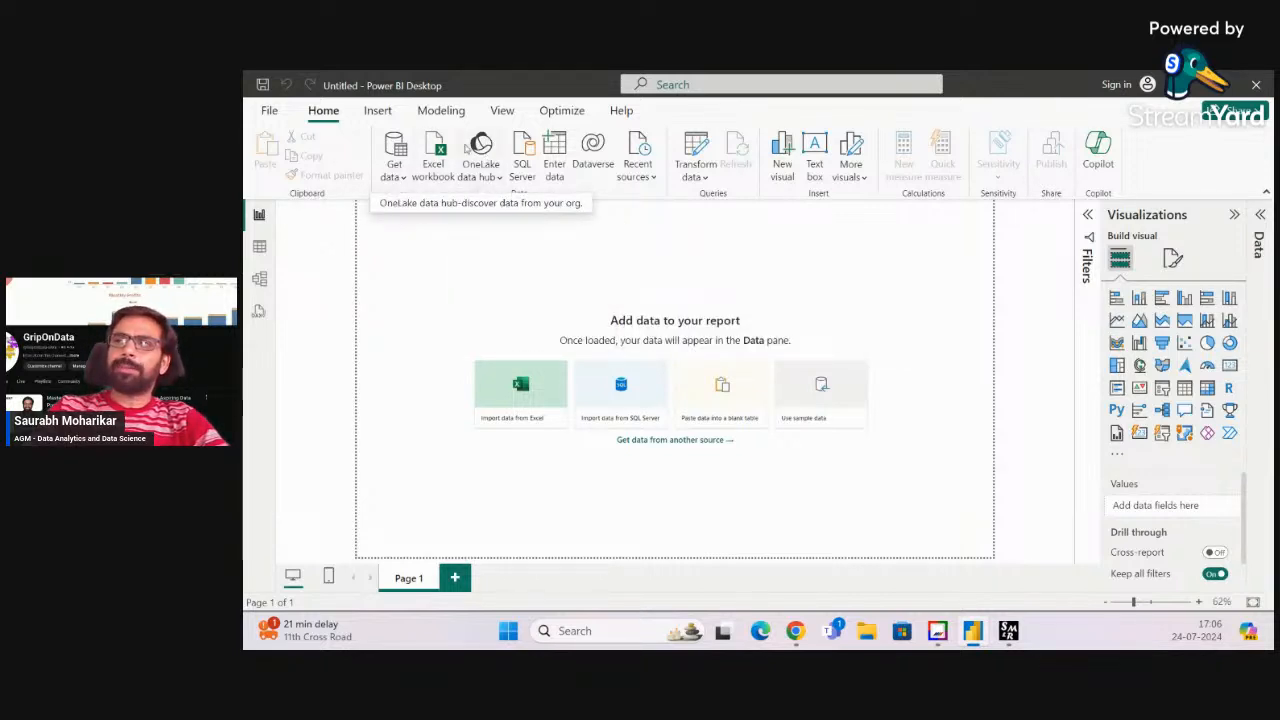
# Search the full list of data connectors for KQL
pyautogui.click(401, 178)
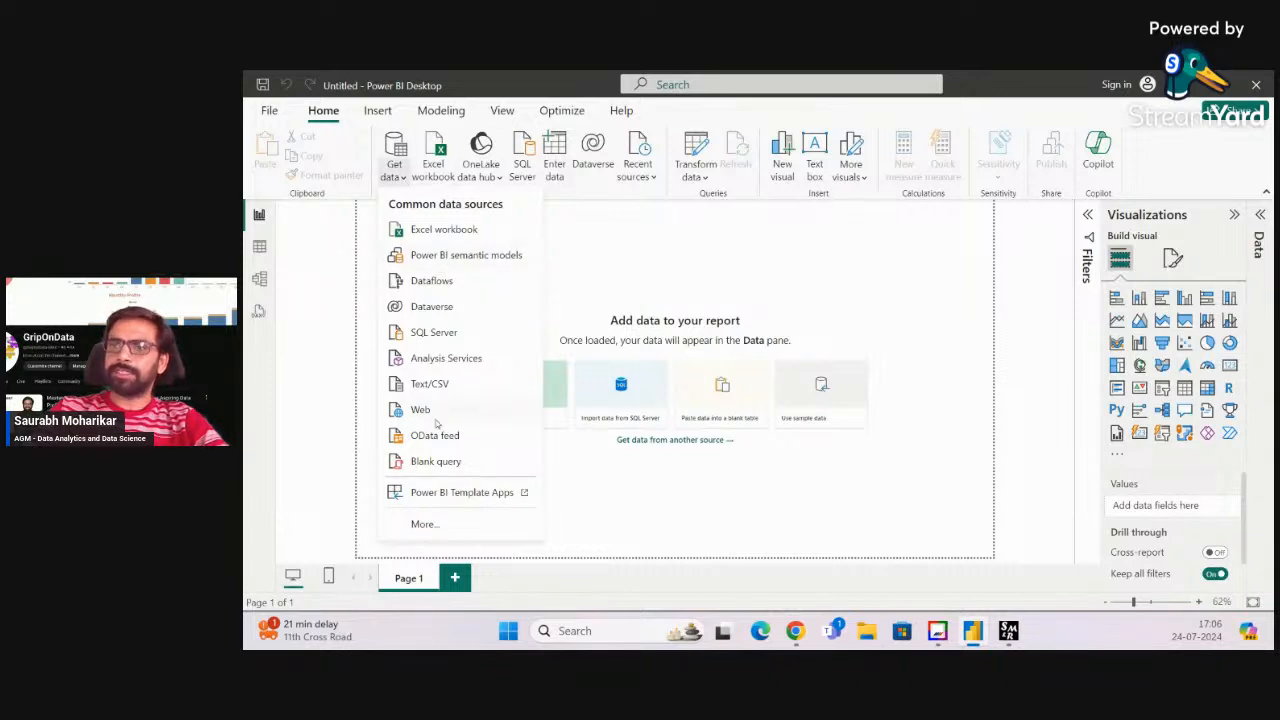
pyautogui.click(440, 526)
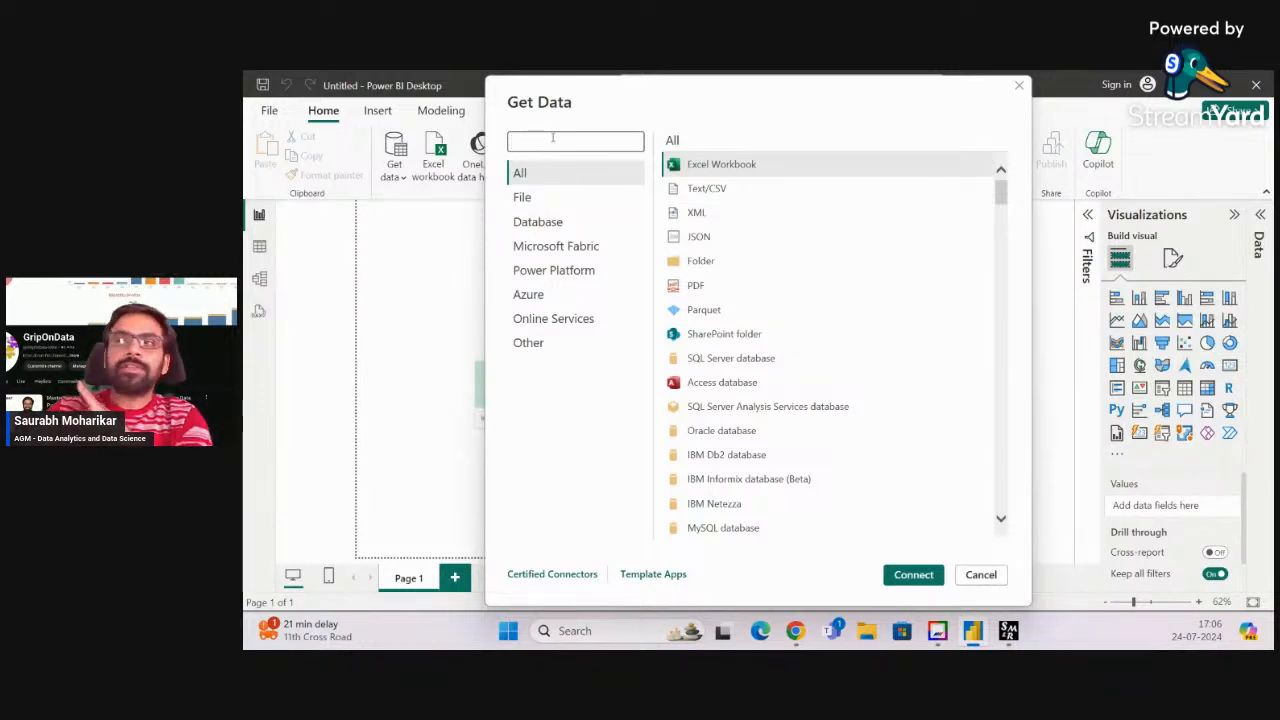
pyautogui.moveTo(809, 86); pyautogui.dragTo(725, 216)
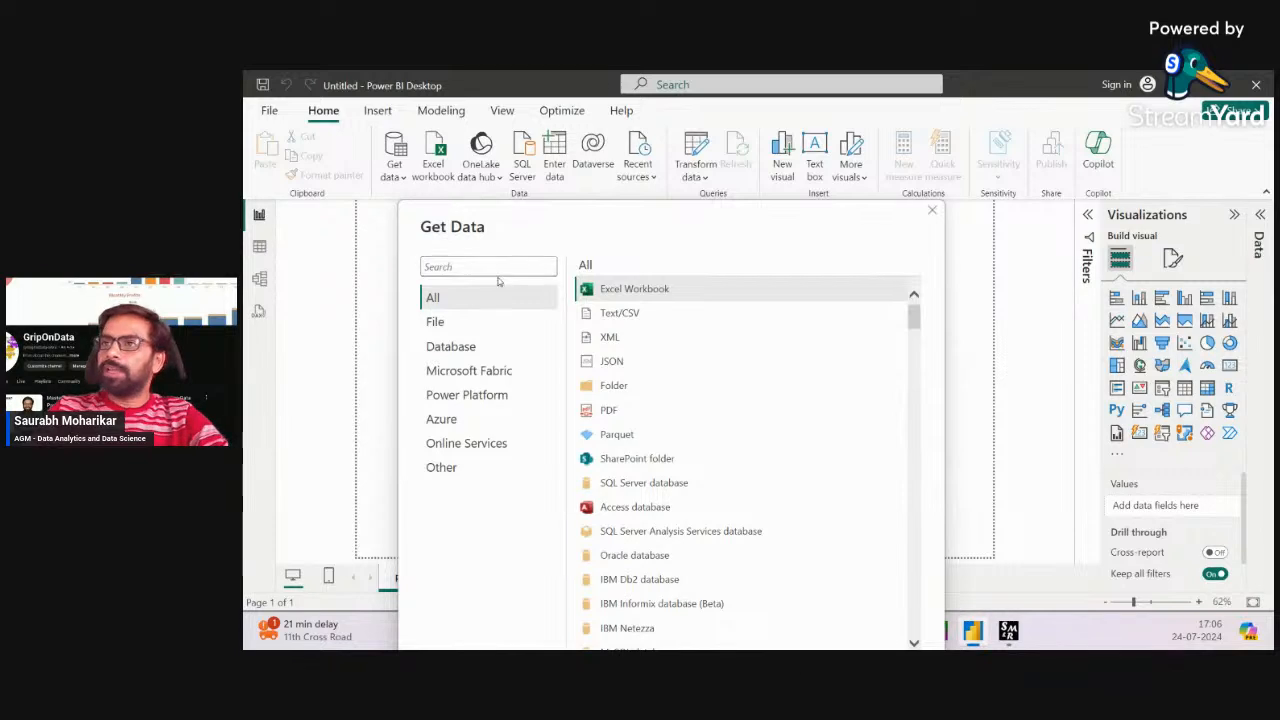
pyautogui.click(502, 267)
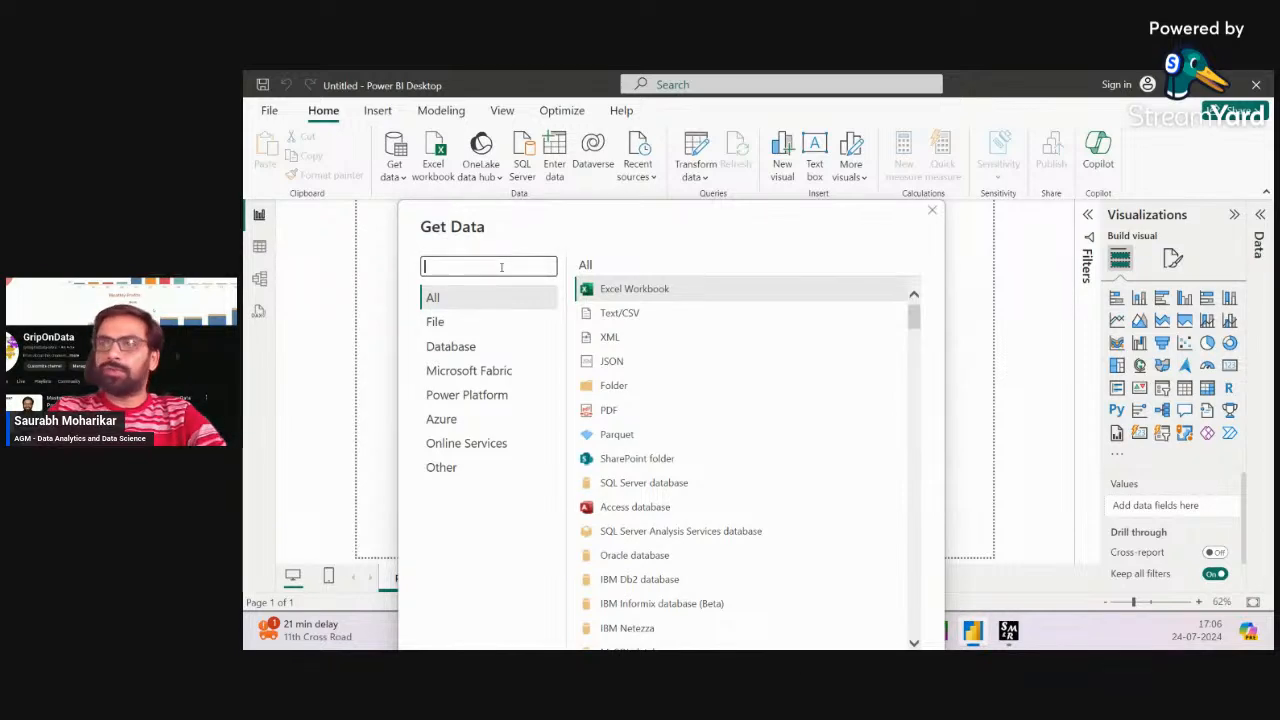
pyautogui.write('KQL')
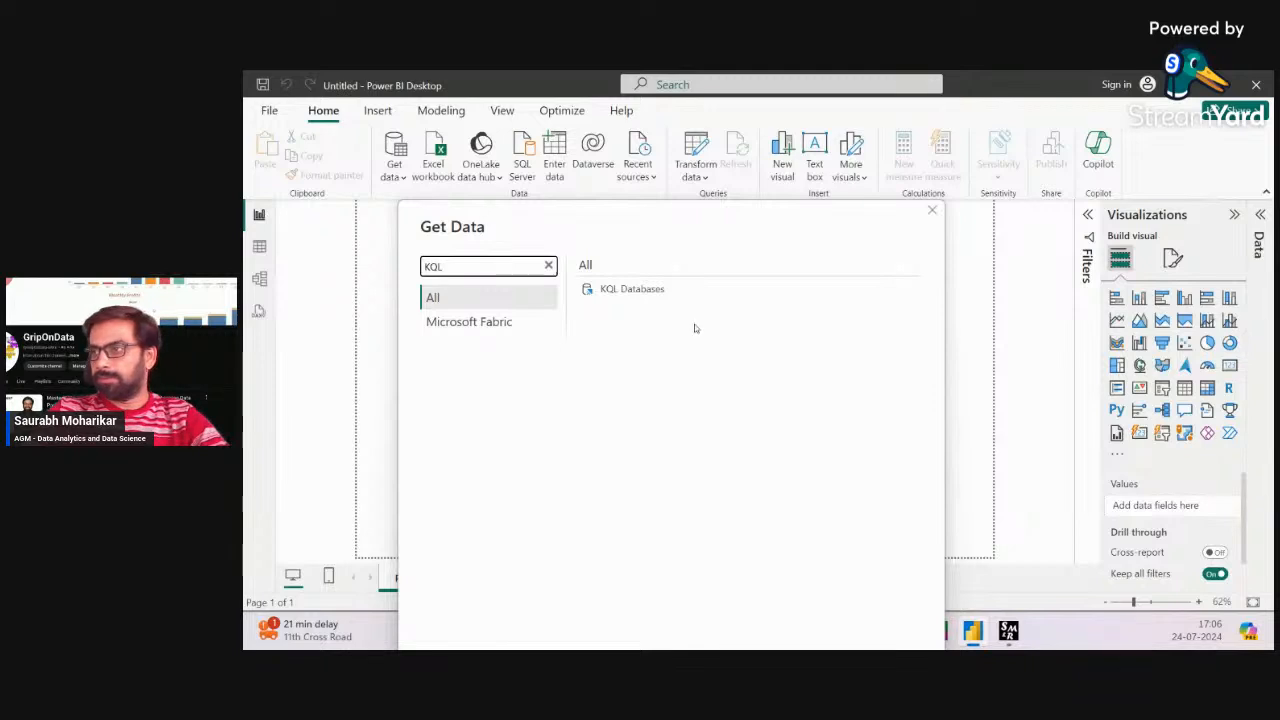
# Try to connect to the KQL Databases source, and cancel the sign-in request
pyautogui.click(638, 290)
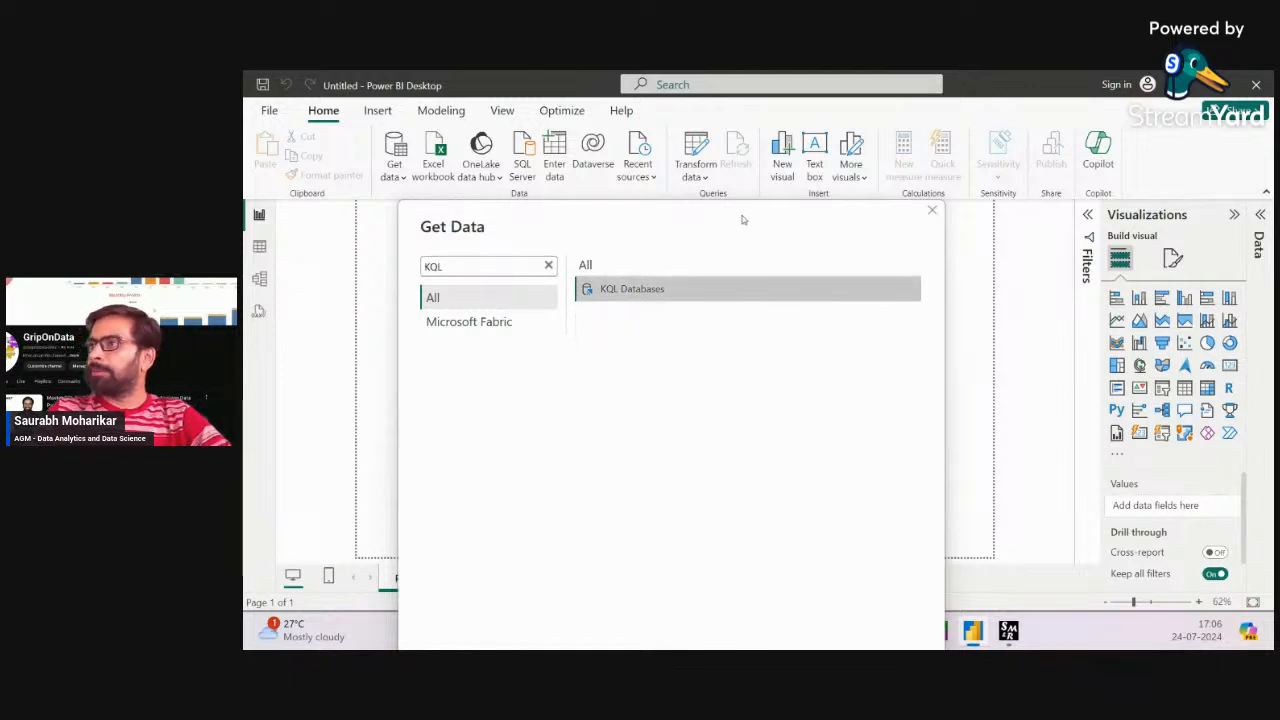
pyautogui.moveTo(743, 214); pyautogui.dragTo(723, 117)
pyautogui.click(807, 596)
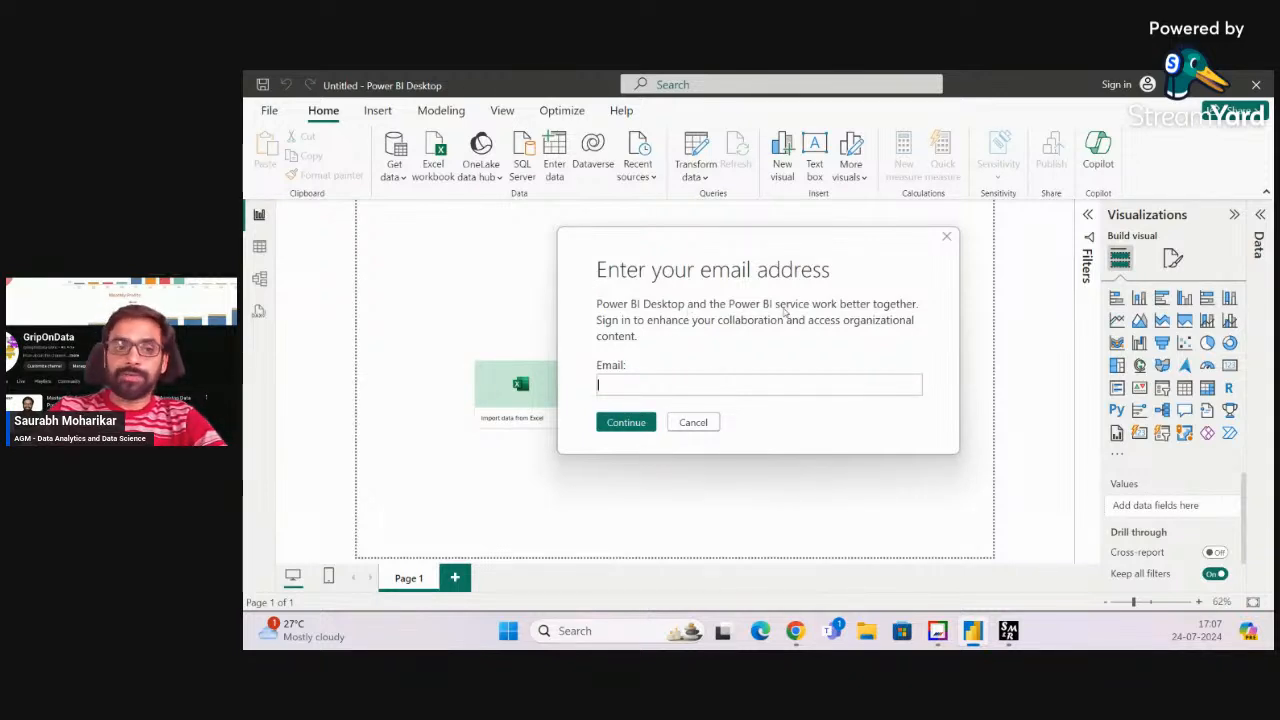
pyautogui.click(703, 423)
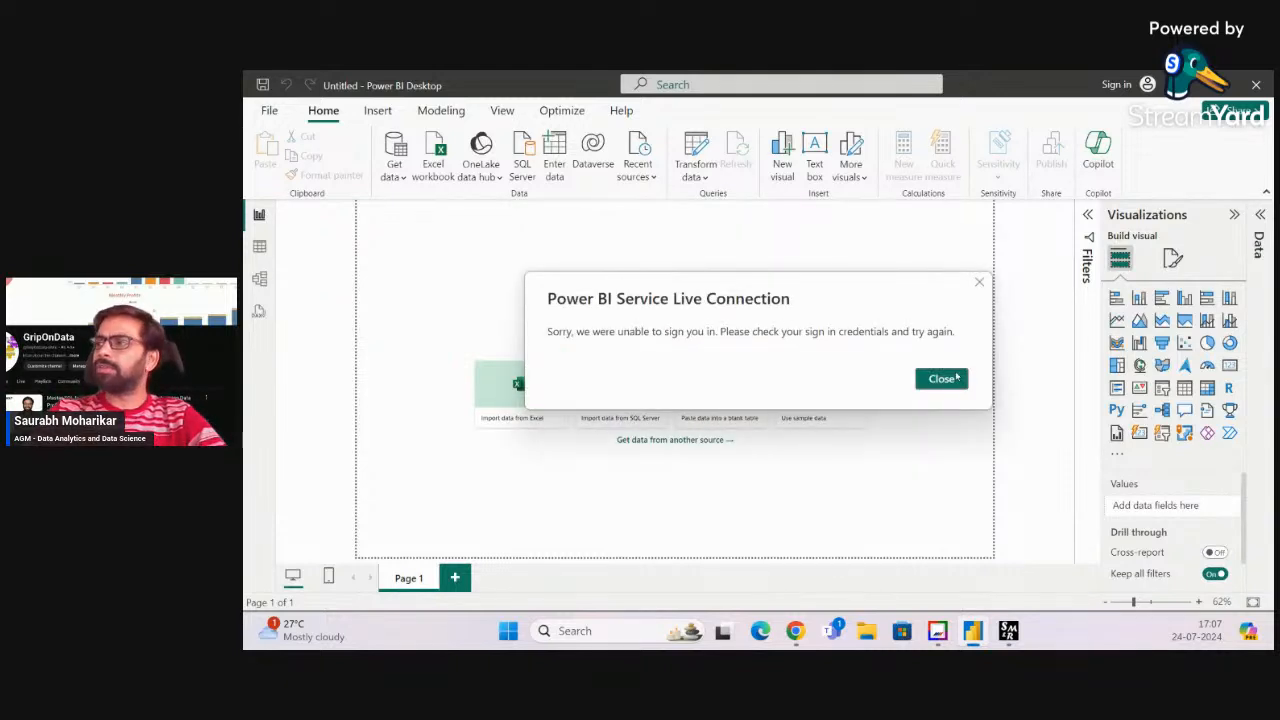
pyautogui.click(941, 379)
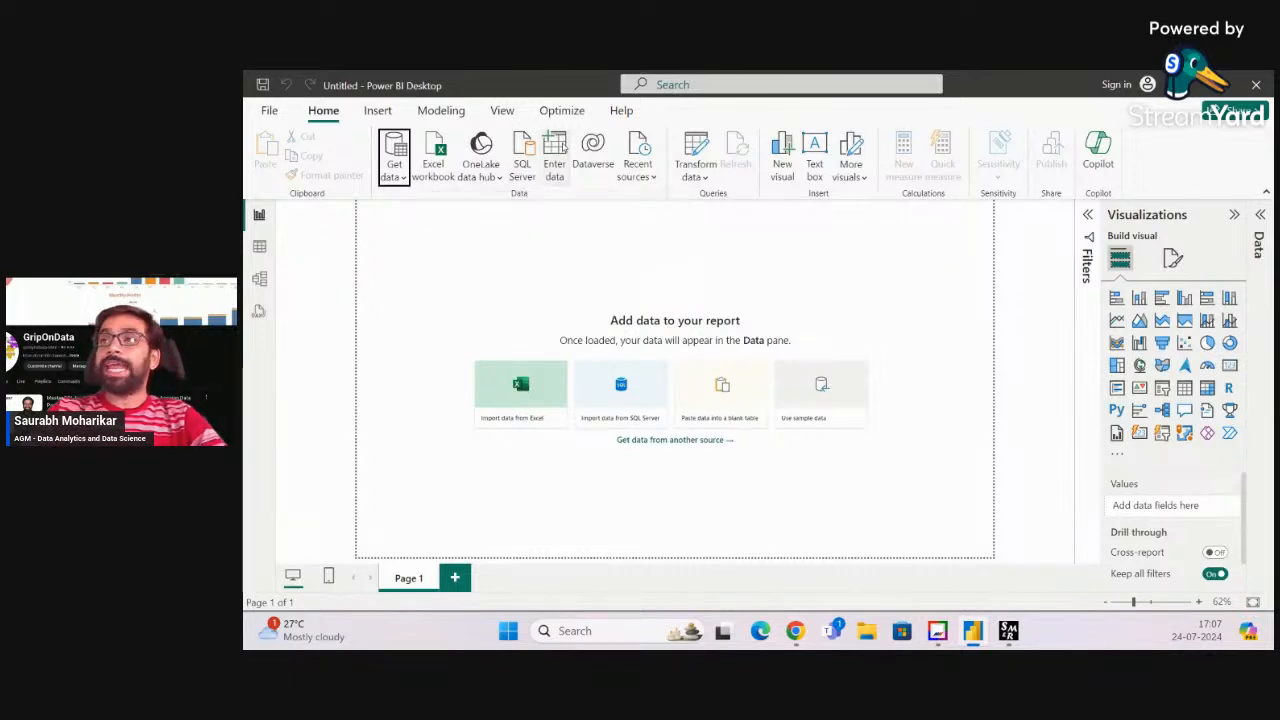
# Start a manually entered table and add a second row and a second column to it
pyautogui.click(558, 160)
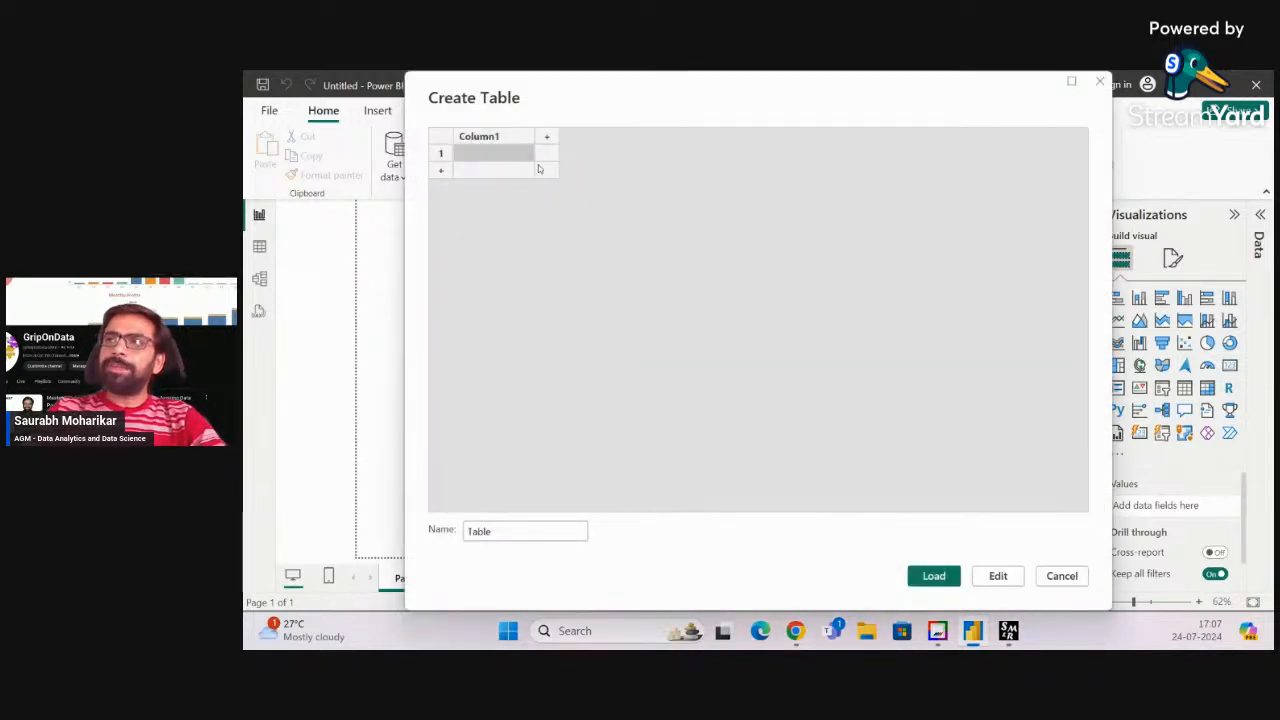
pyautogui.click(440, 170)
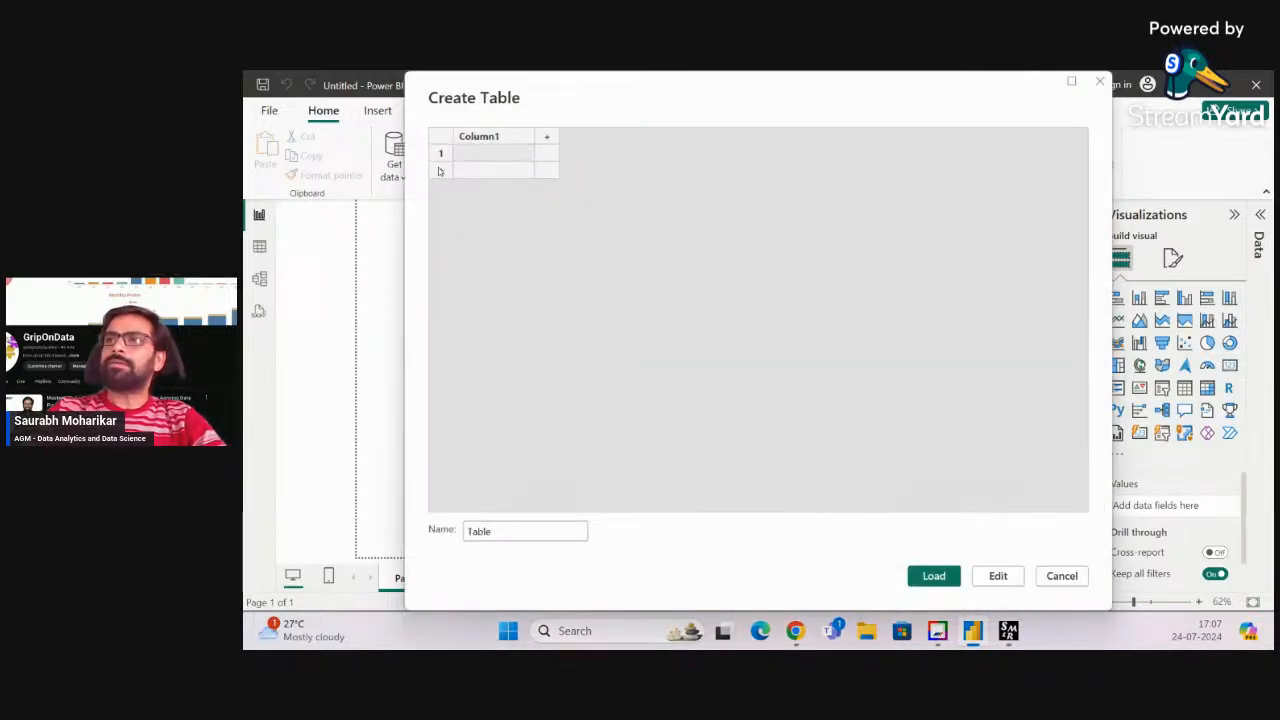
pyautogui.click(548, 137)
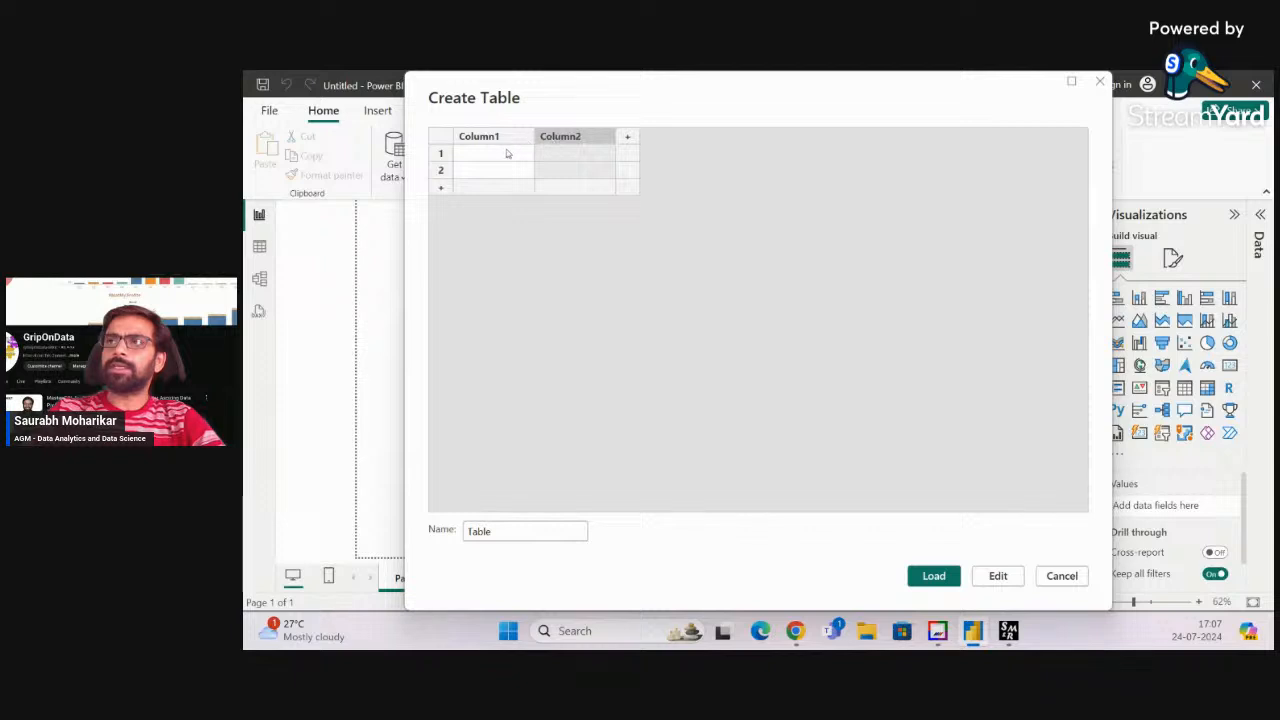
# Rename the table's first two columns Name and Age, and add a third column named City
pyautogui.doubleClick(507, 138)
pyautogui.write('Name')
pyautogui.press('Tab')
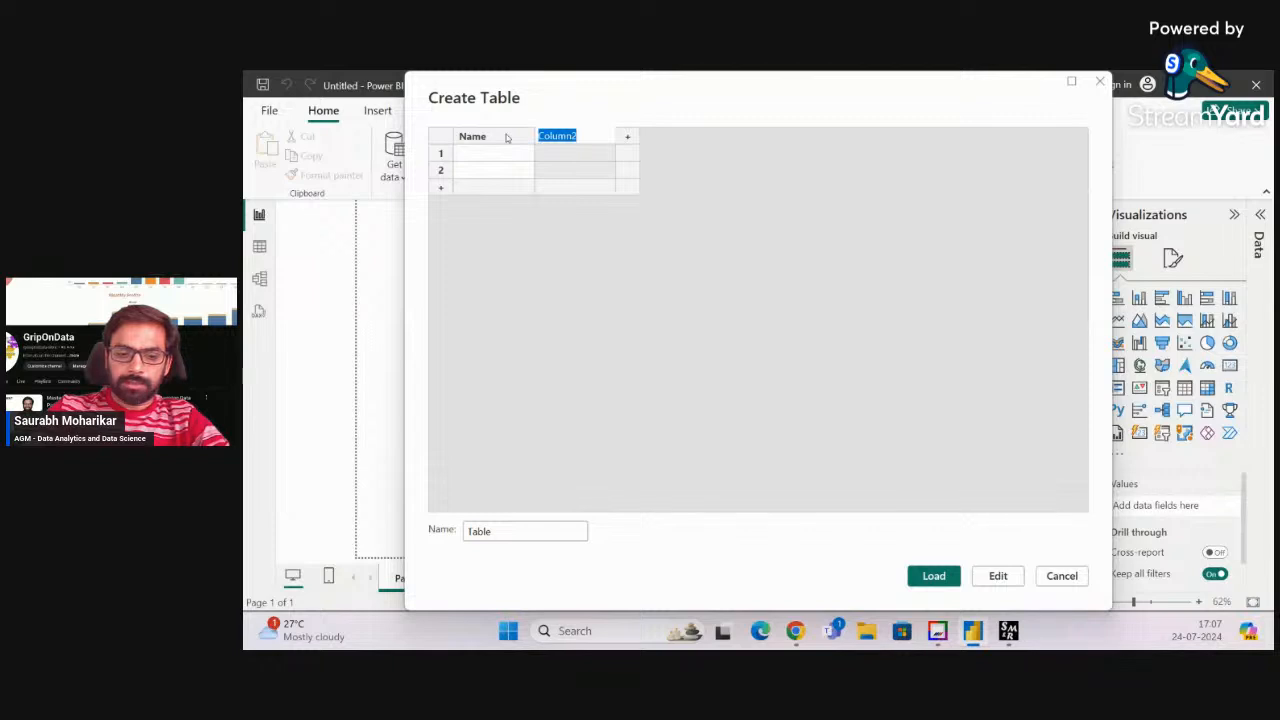
pyautogui.write('Age')
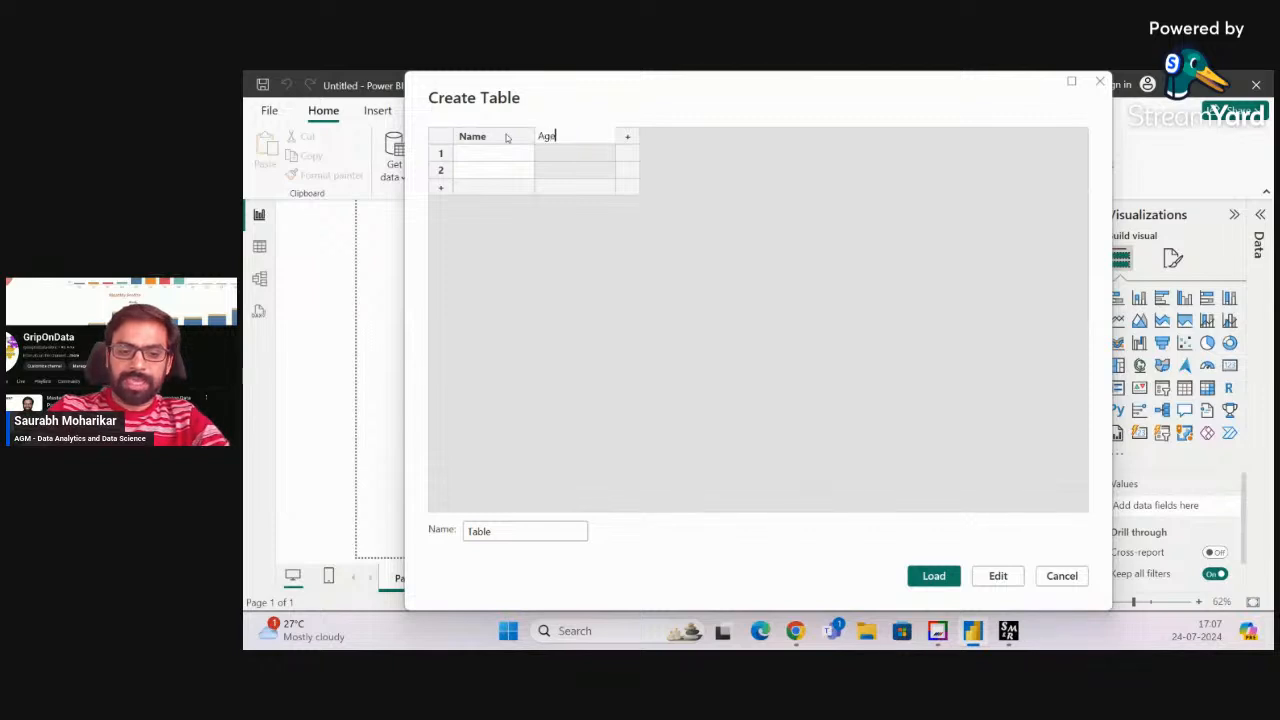
pyautogui.click(628, 140)
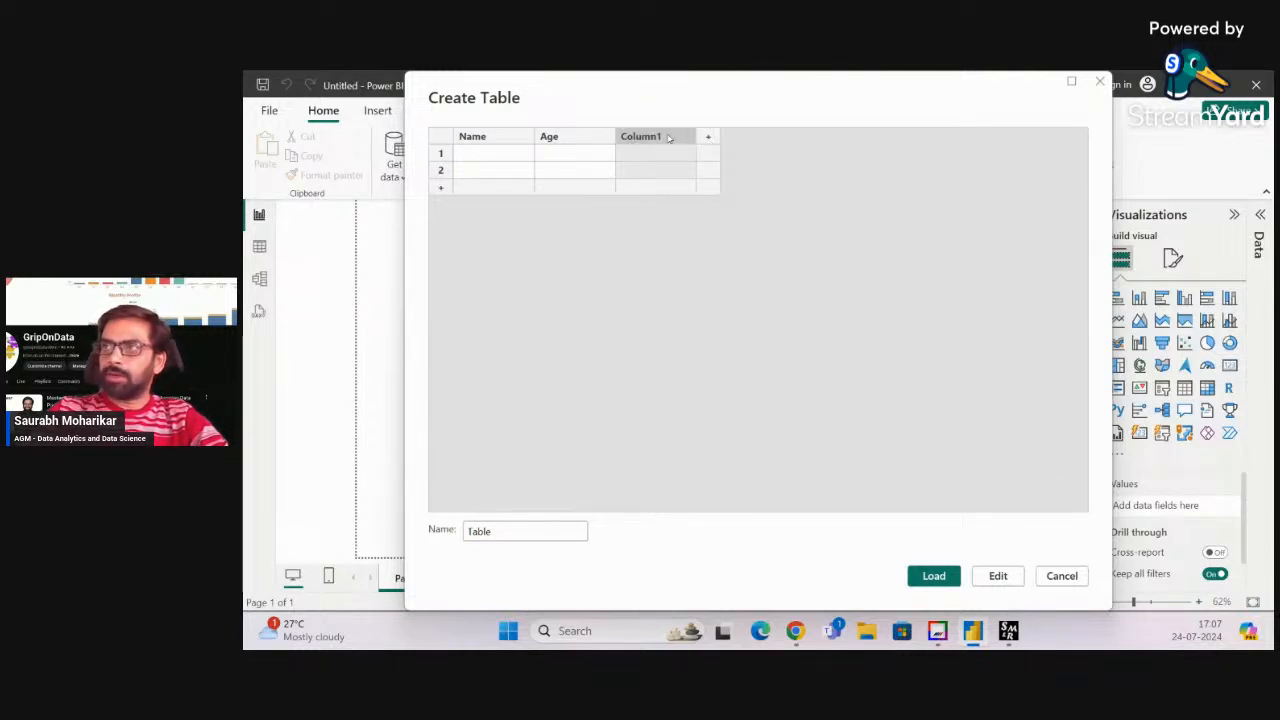
pyautogui.doubleClick(669, 138)
pyautogui.write('City')
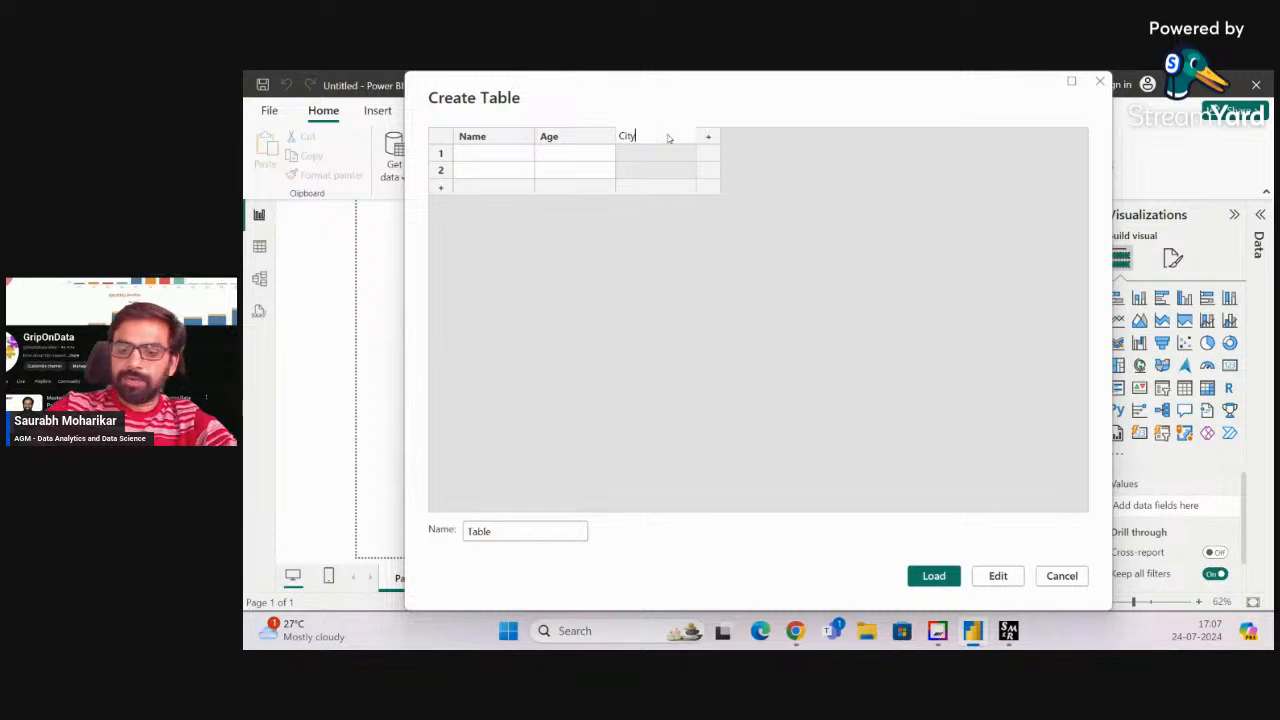
pyautogui.press('Return')
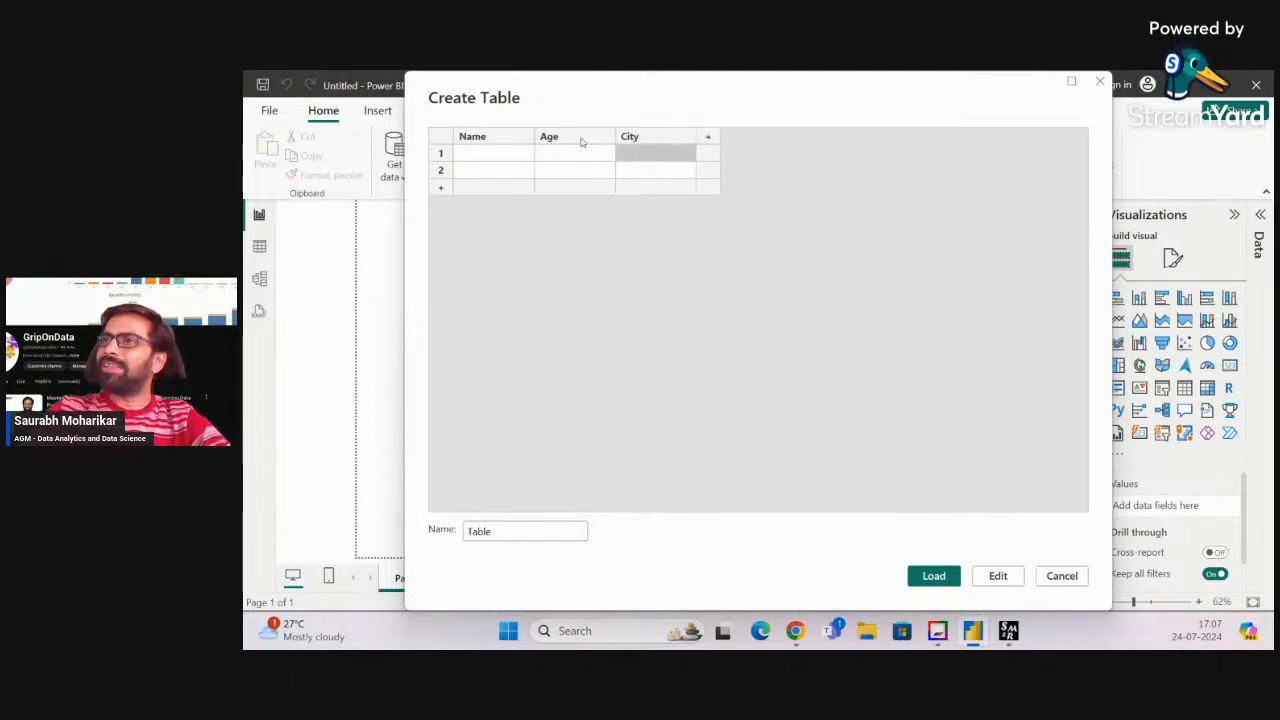
# Fill the table's first row with a person's first name, age 40 and city Bangalore, and discard the table without loading it
pyautogui.click(515, 160)
pyautogui.write('Sau')
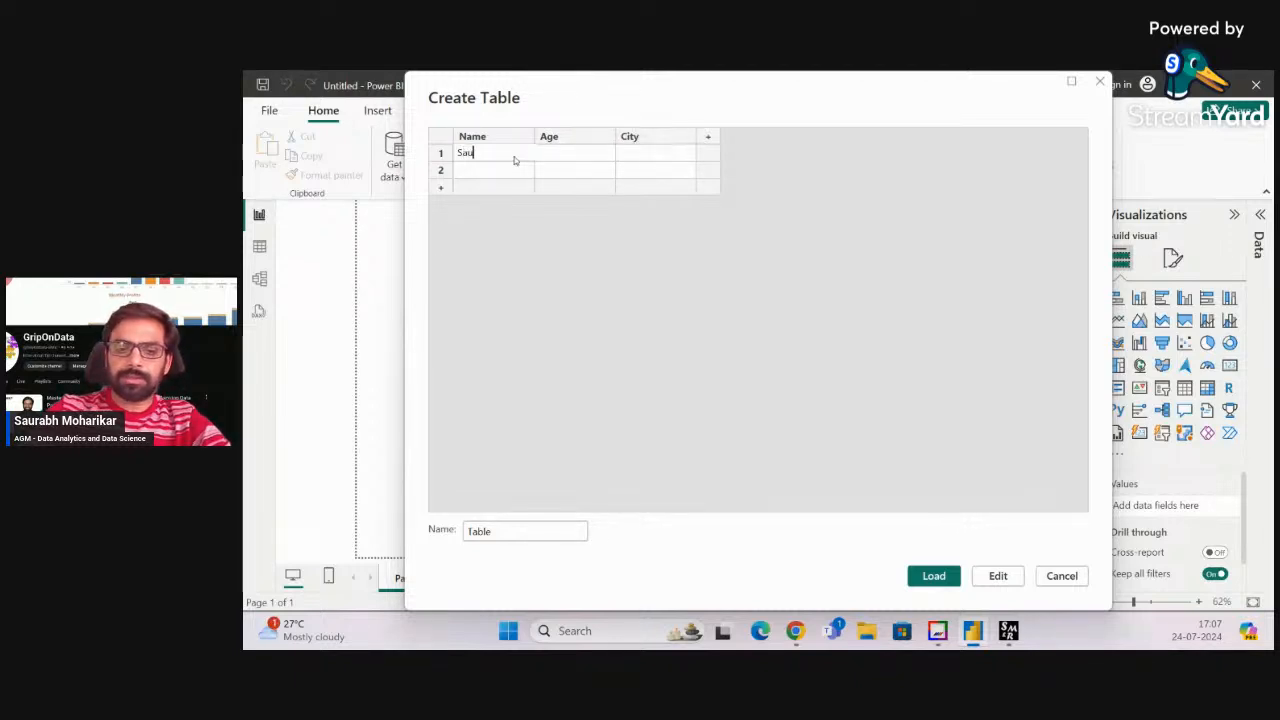
pyautogui.write('rabh')
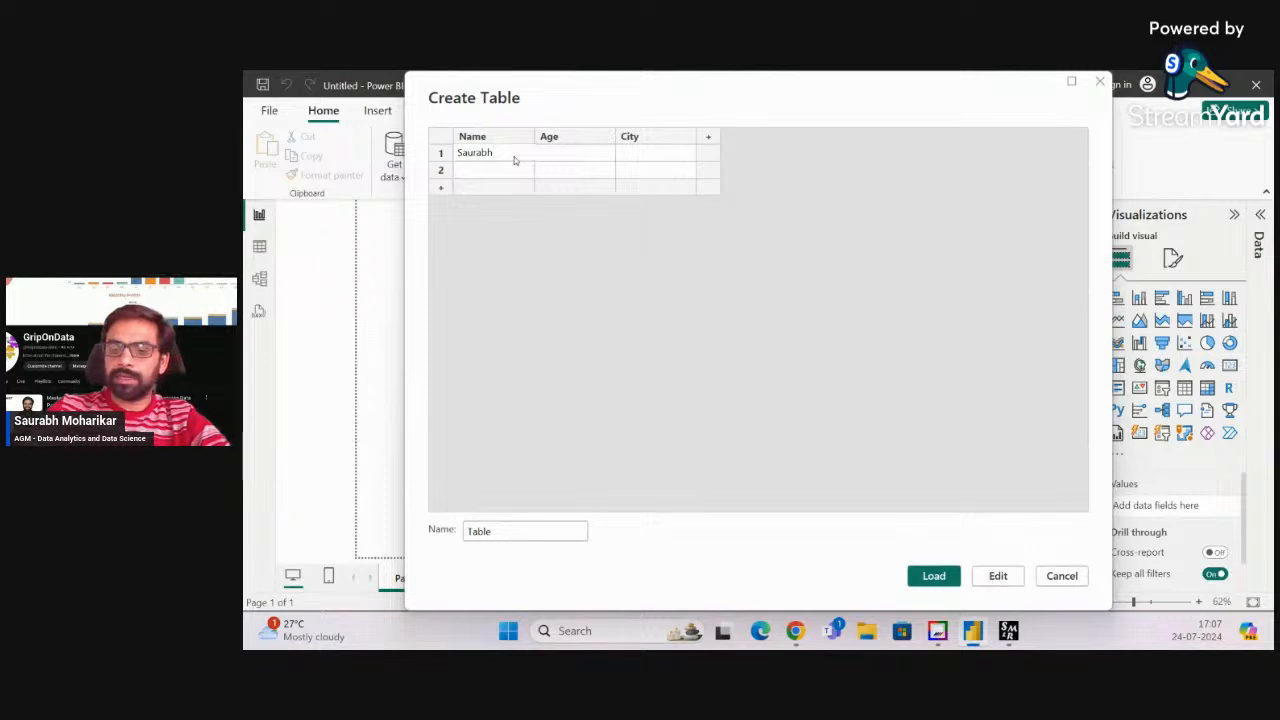
pyautogui.press('Tab')
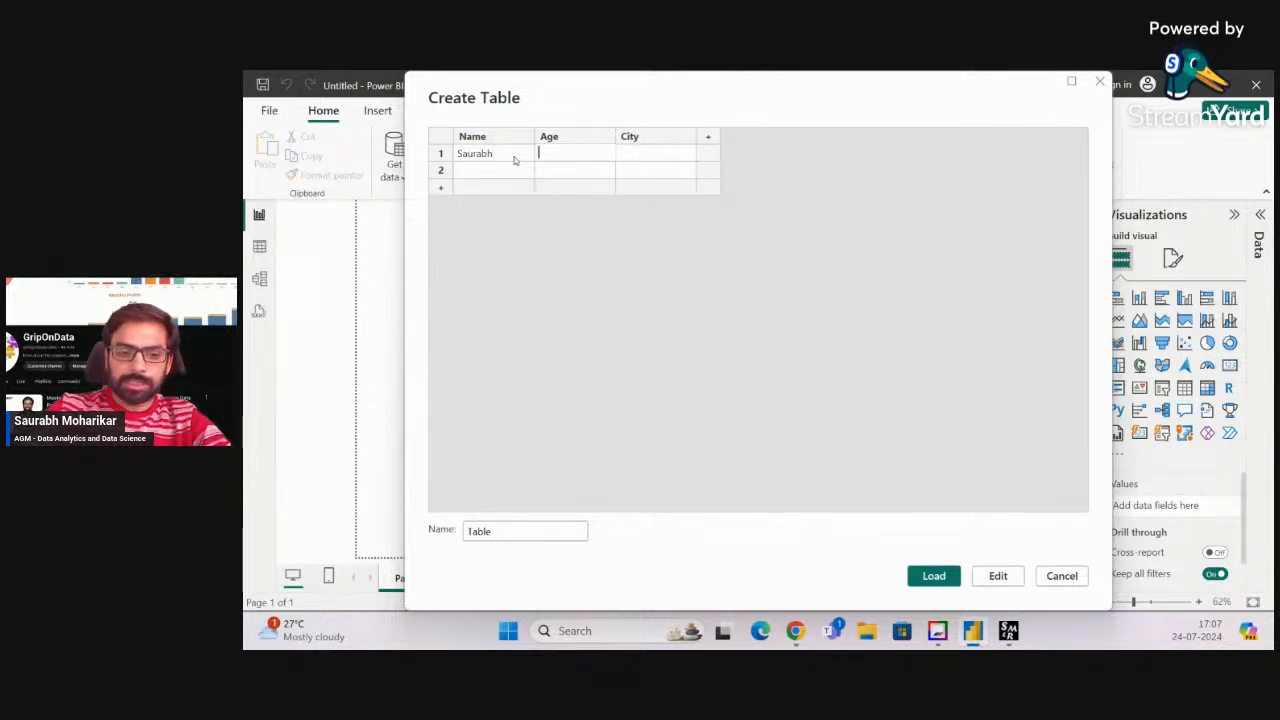
pyautogui.write('40')
pyautogui.press('Tab')
pyautogui.write('INdore')
pyautogui.press('BackSpace')
pyautogui.press('BackSpace')
pyautogui.press('BackSpace')
pyautogui.press('BackSpace')
pyautogui.press('BackSpace')
pyautogui.press('BackSpace')
pyautogui.write('Bangalore')
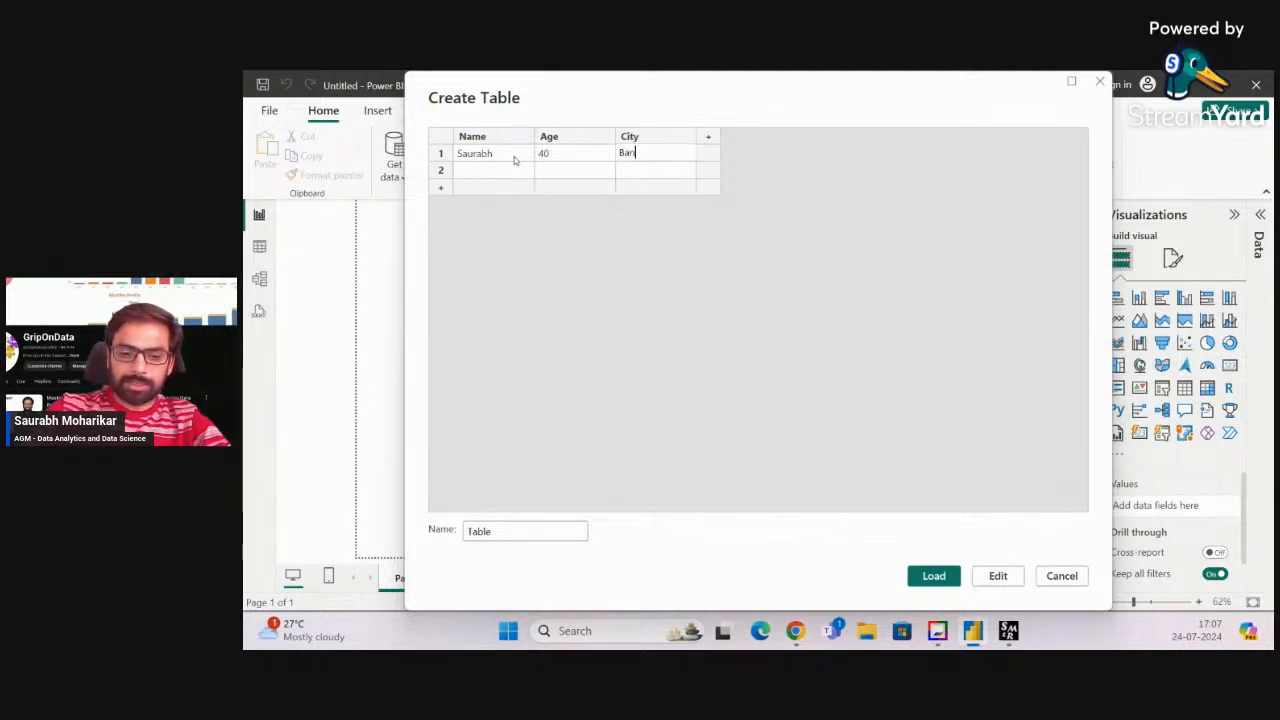
pyautogui.press('Return')
pyautogui.press('Left')
pyautogui.press('Left')
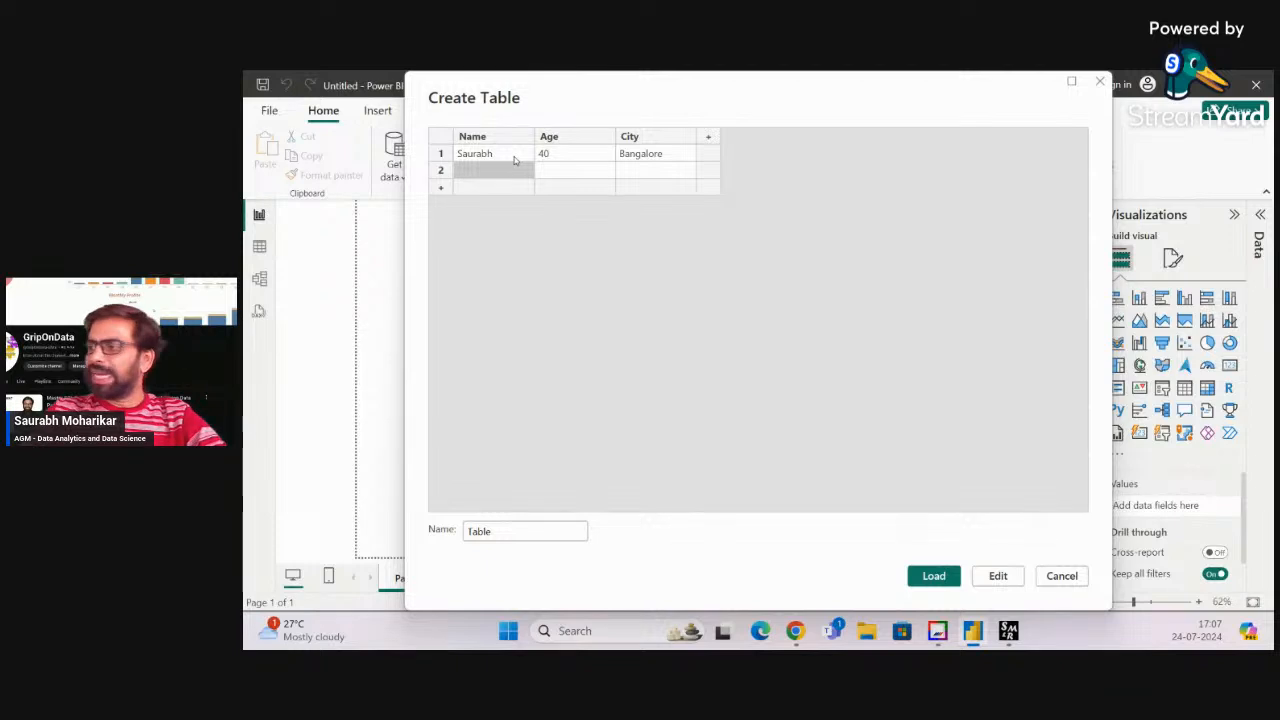
pyautogui.click(1058, 580)
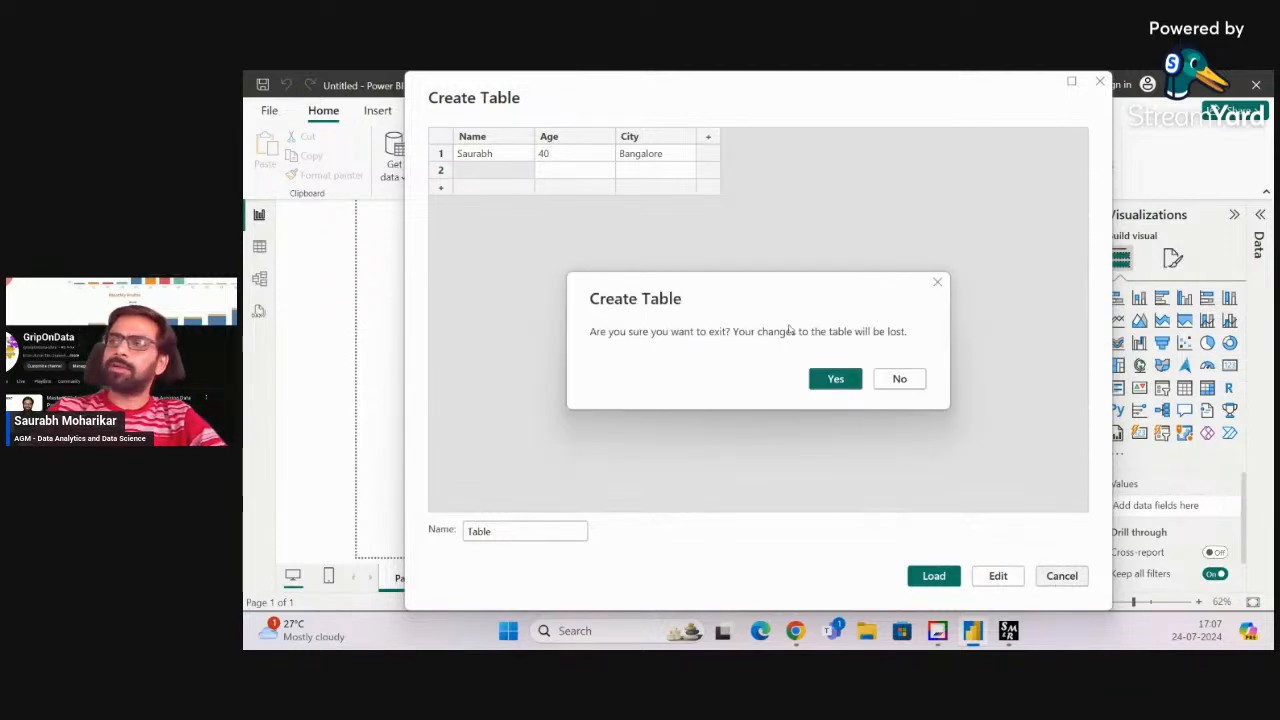
pyautogui.click(836, 378)
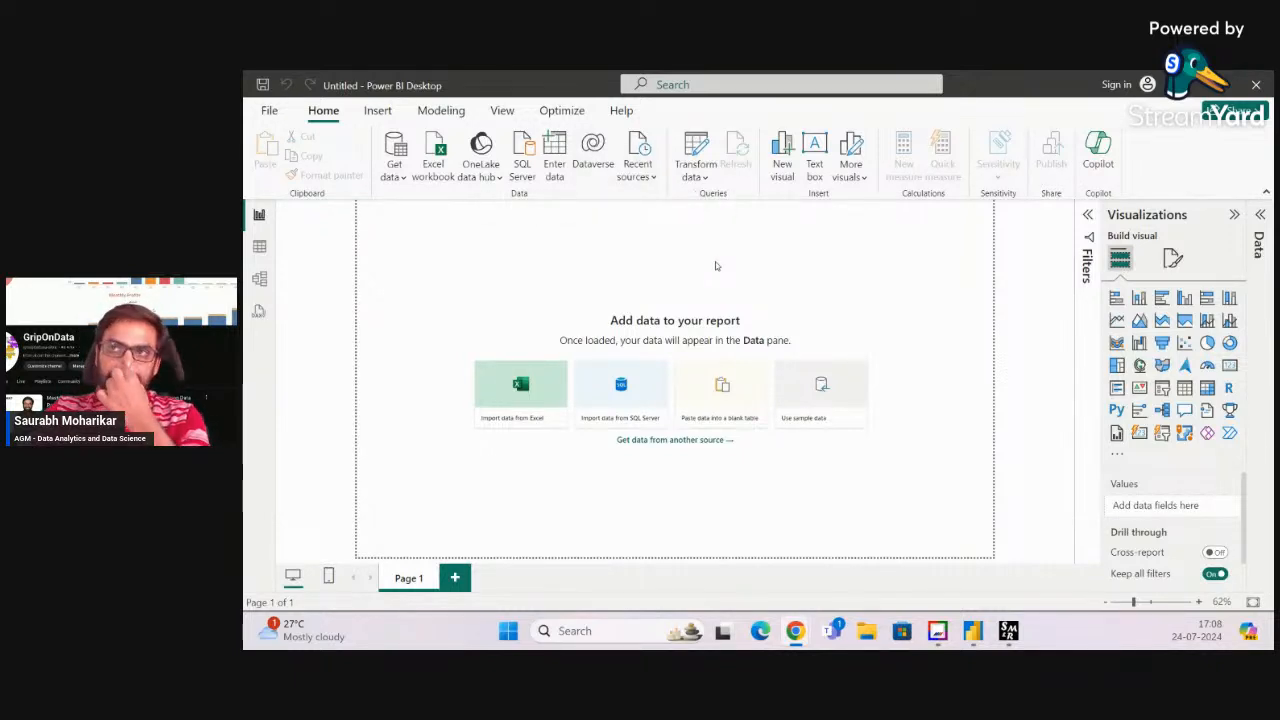
# Connect to the Excel workbook AdventureWorks_Database.xlsx in the Downloads folder as a data source
pyautogui.click(404, 177)
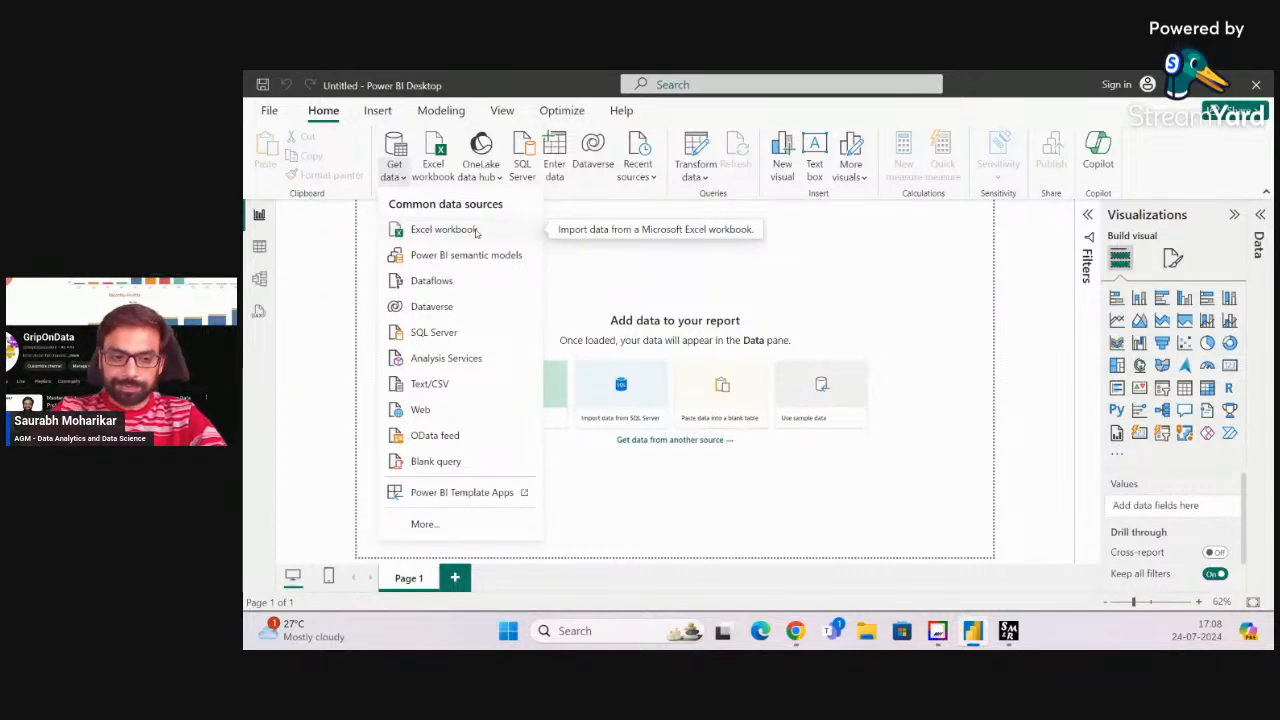
pyautogui.click(477, 232)
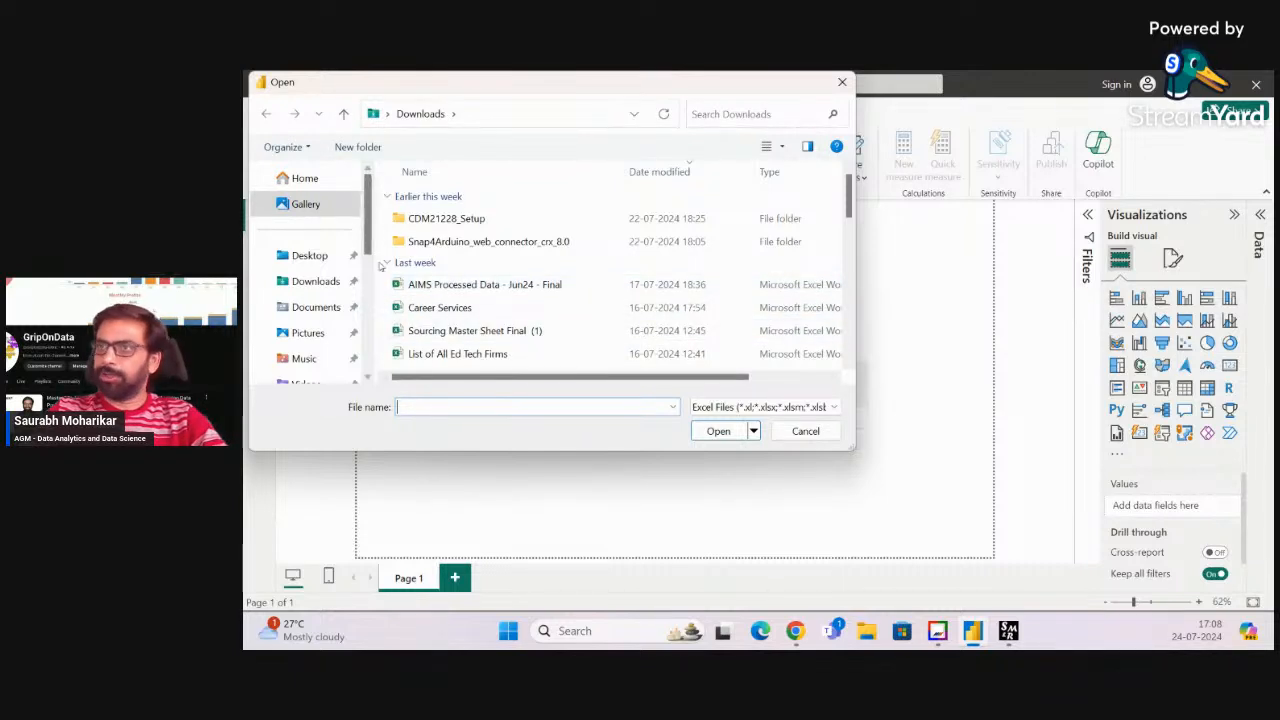
pyautogui.click(463, 412)
pyautogui.write('Adve')
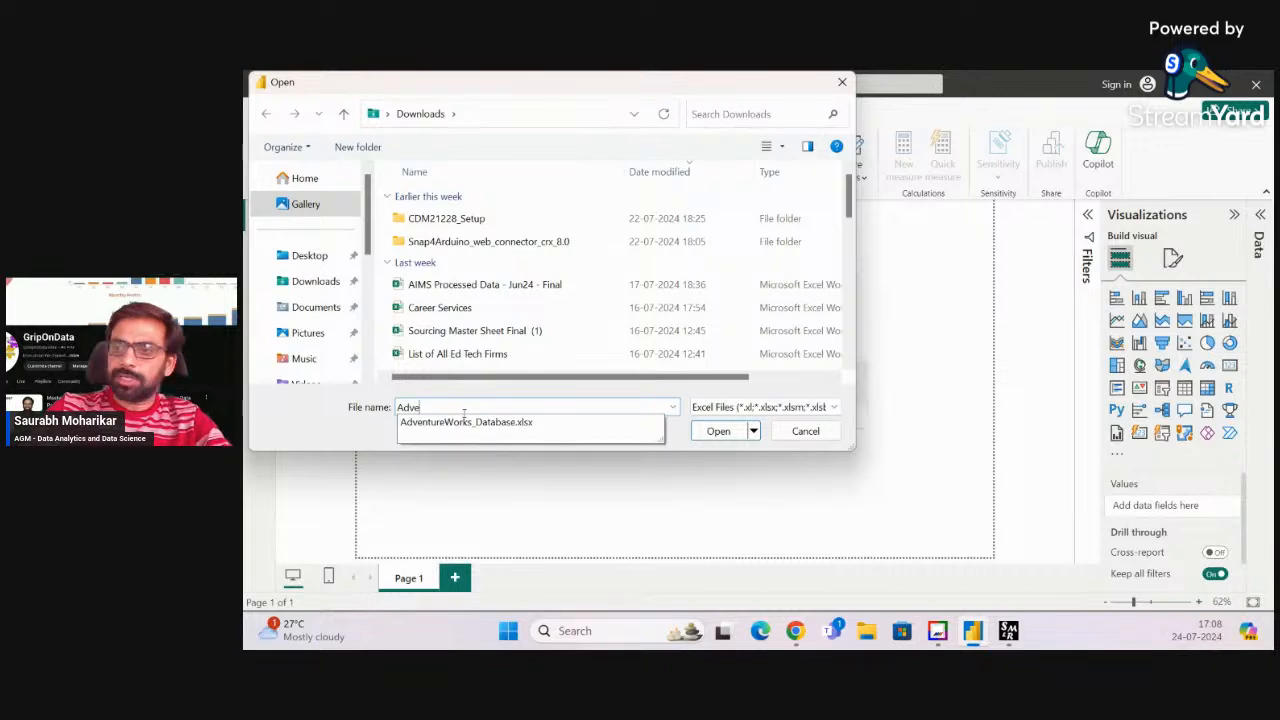
pyautogui.press('Down')
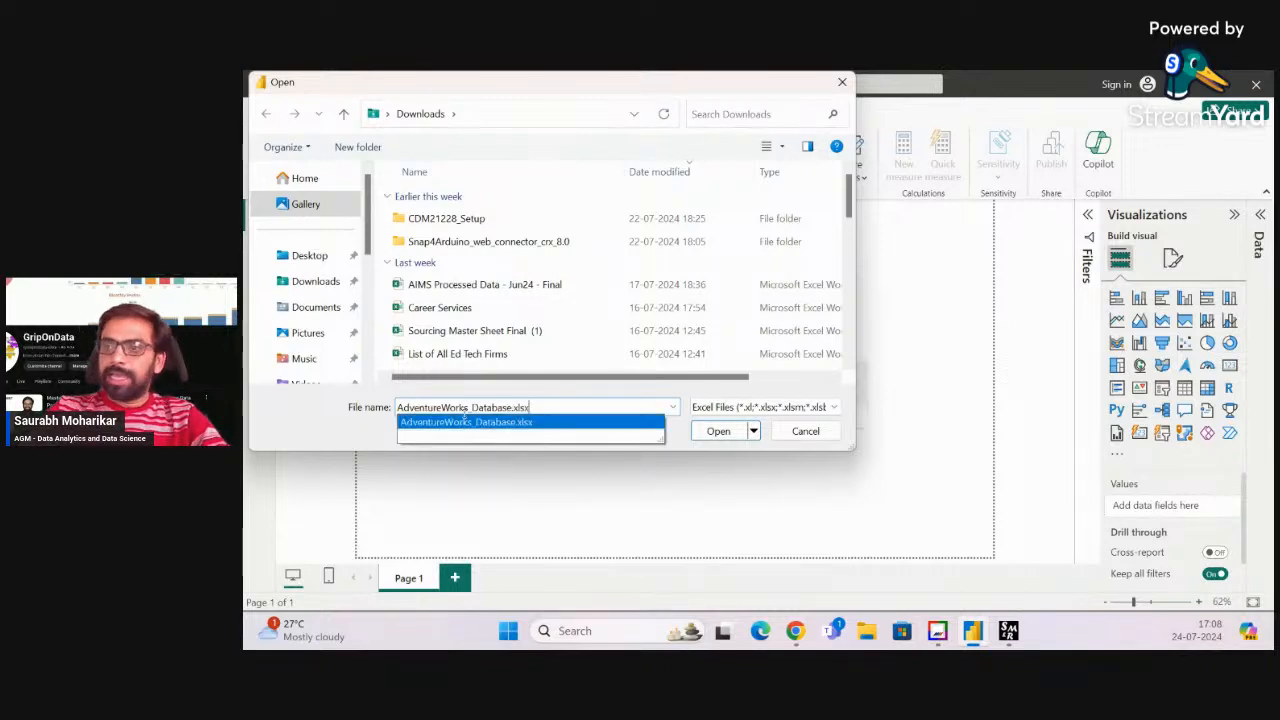
pyautogui.press('Return')
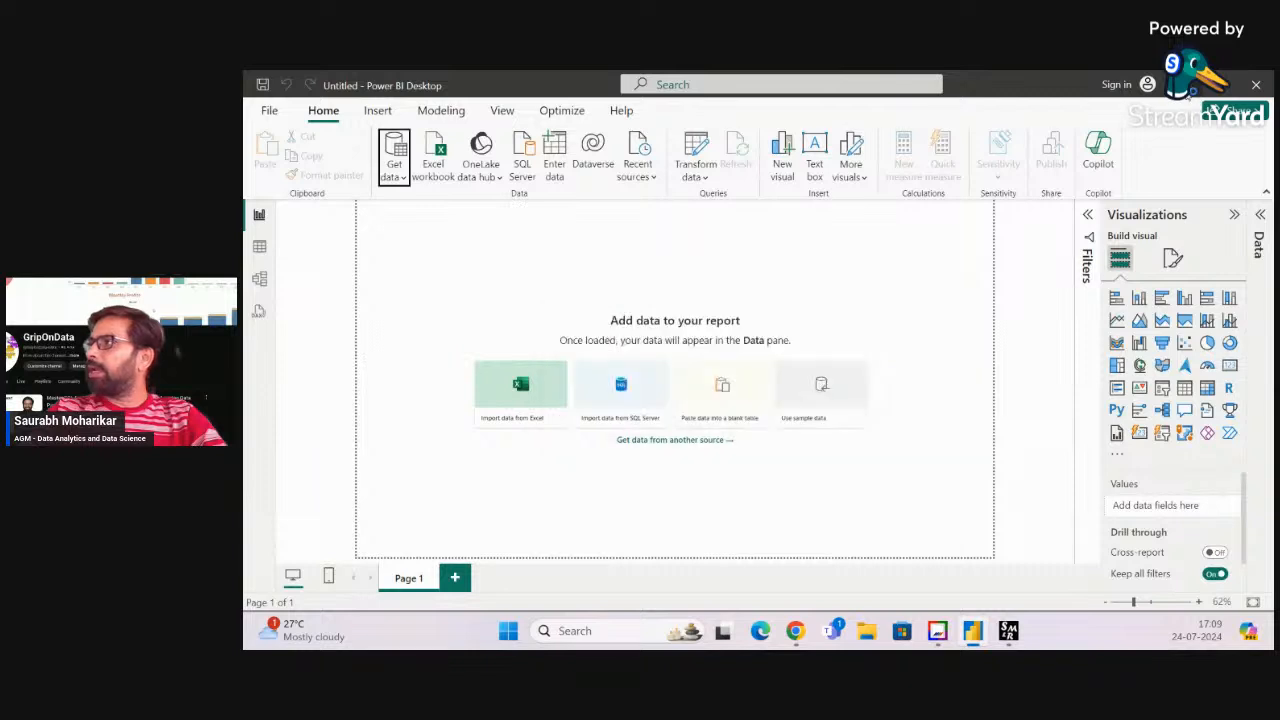
# Search Windows for Adventure and open the AdventureWorks_Database workbook in Excel
pyautogui.click(605, 635)
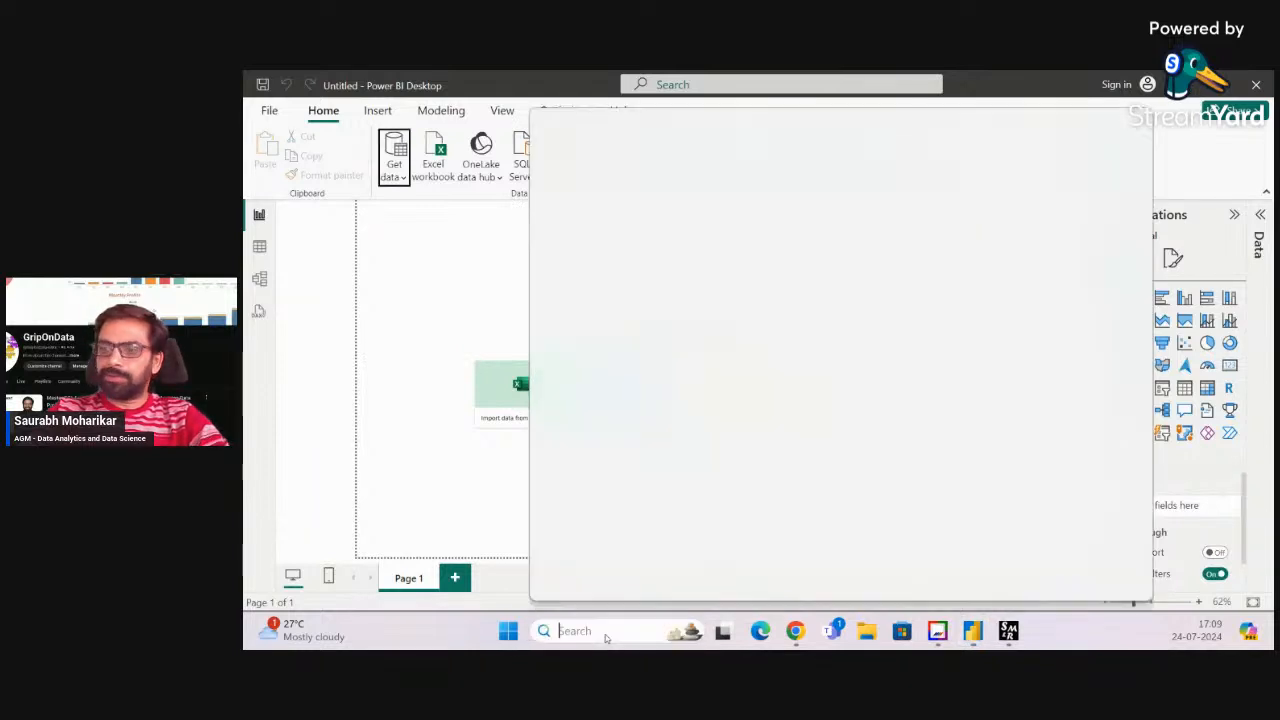
pyautogui.write('Ad')
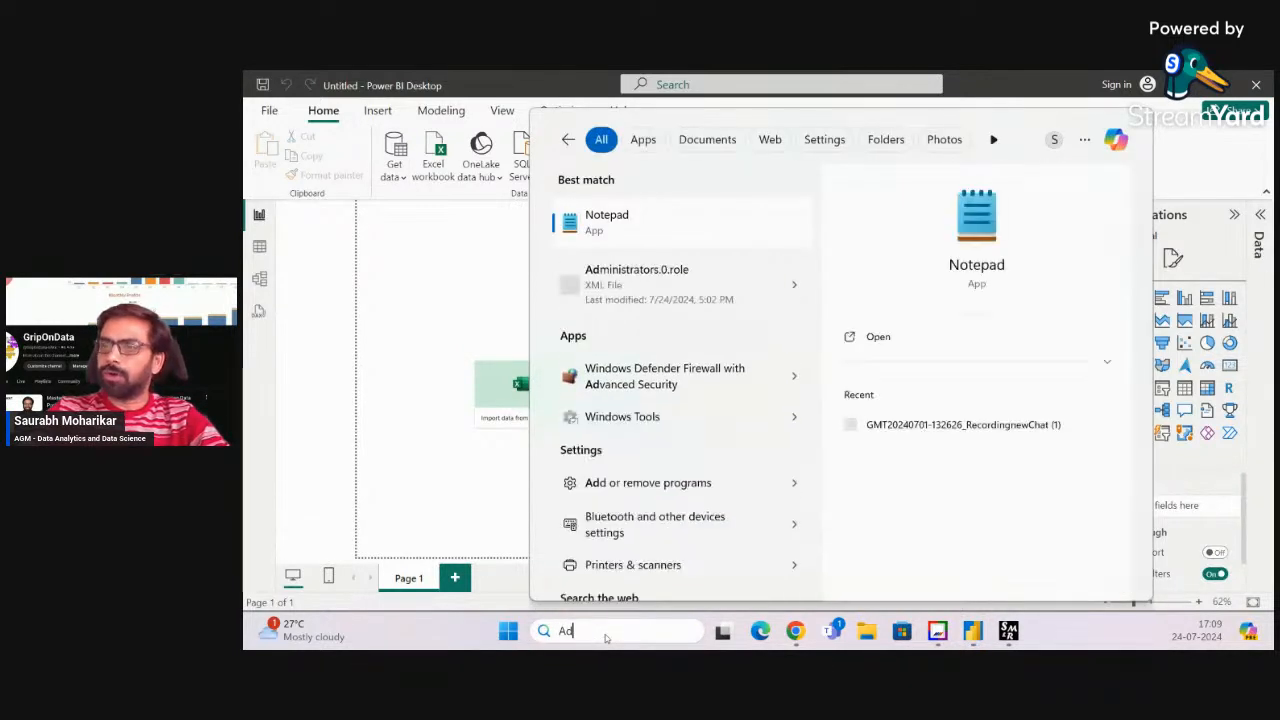
pyautogui.write('ve')
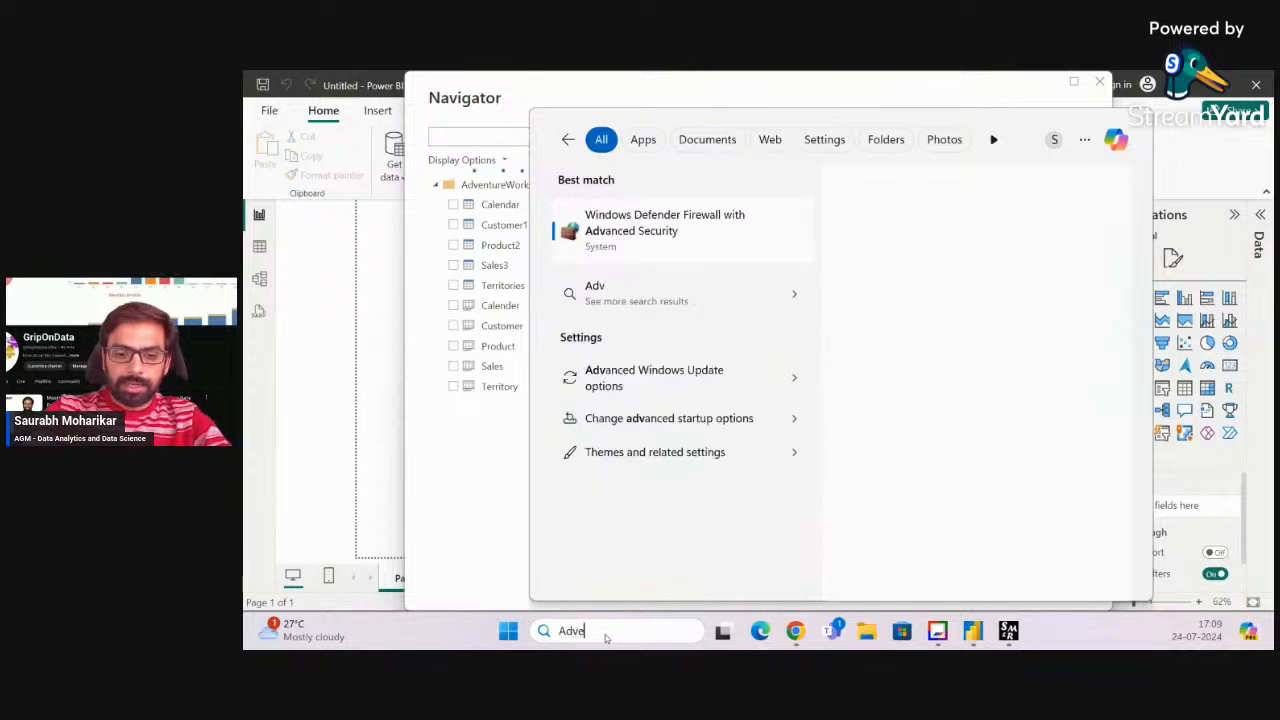
pyautogui.write('nture')
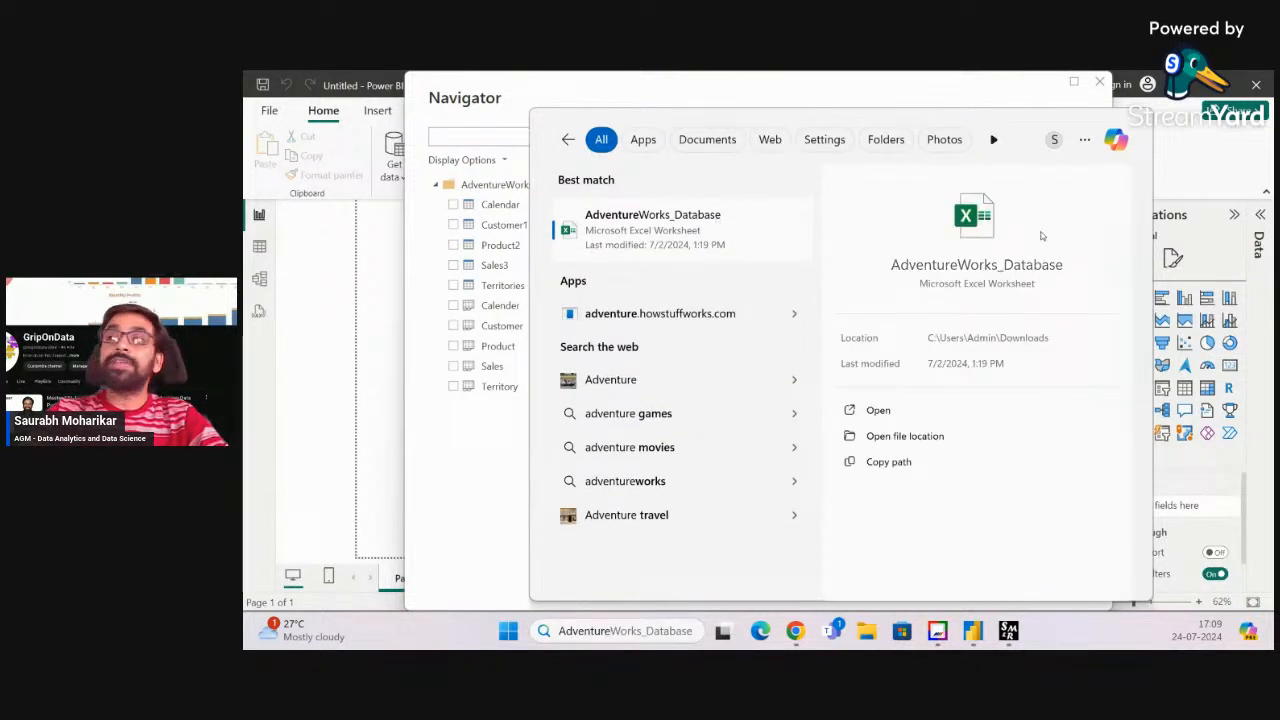
pyautogui.press('Escape')
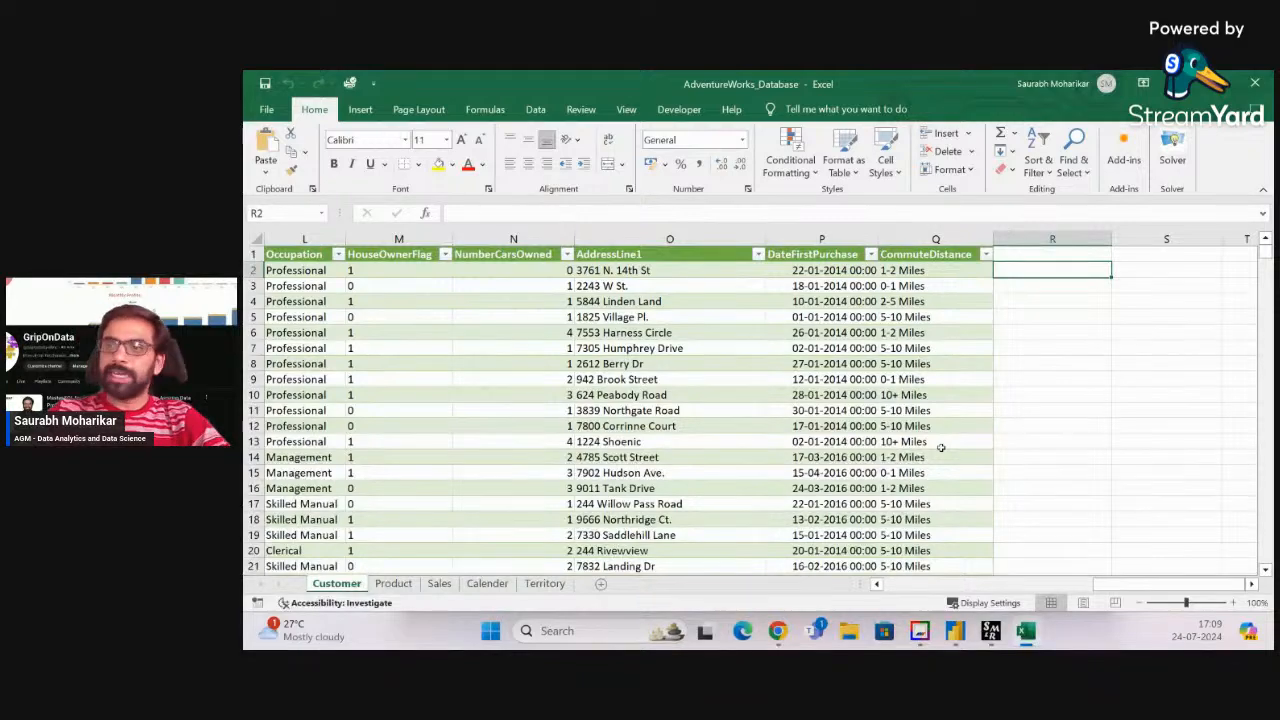
# Examine the columns of the Customer sheet by moving back and forth along its third row
pyautogui.click(556, 283)
pyautogui.press('Left')
pyautogui.press('Left')
pyautogui.press('Left')
pyautogui.press('Left')
pyautogui.press('Left')
pyautogui.press('Left')
pyautogui.press('Left')
pyautogui.press('Left')
pyautogui.press('Left')
pyautogui.press('Left')
pyautogui.press('Left')
pyautogui.press('Left')
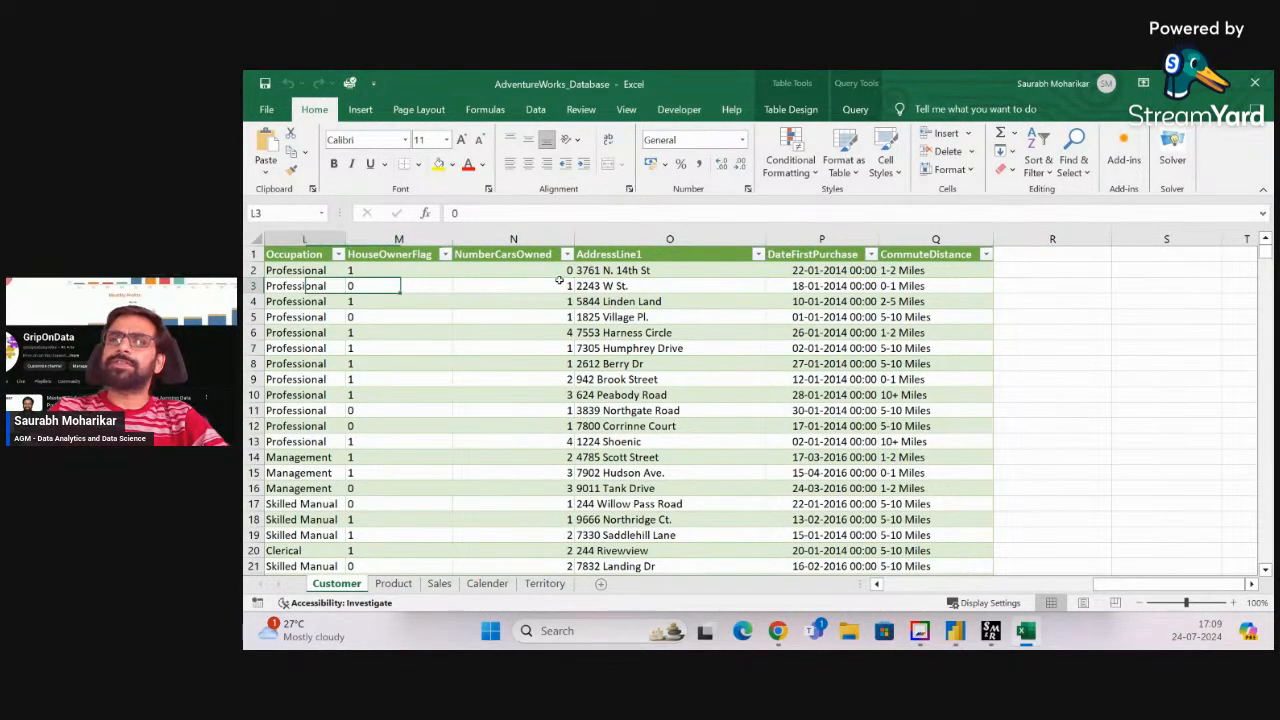
pyautogui.press('Right')
pyautogui.press('Right')
pyautogui.press('Right')
pyautogui.press('Right')
pyautogui.press('Right')
pyautogui.press('Right')
pyautogui.press('Right')
pyautogui.press('Right')
pyautogui.press('Right')
pyautogui.press('Right')
pyautogui.press('Right')
pyautogui.press('Right')
pyautogui.press('Right')
pyautogui.press('Right')
pyautogui.press('Right')
pyautogui.press('Right')
pyautogui.press('Right')
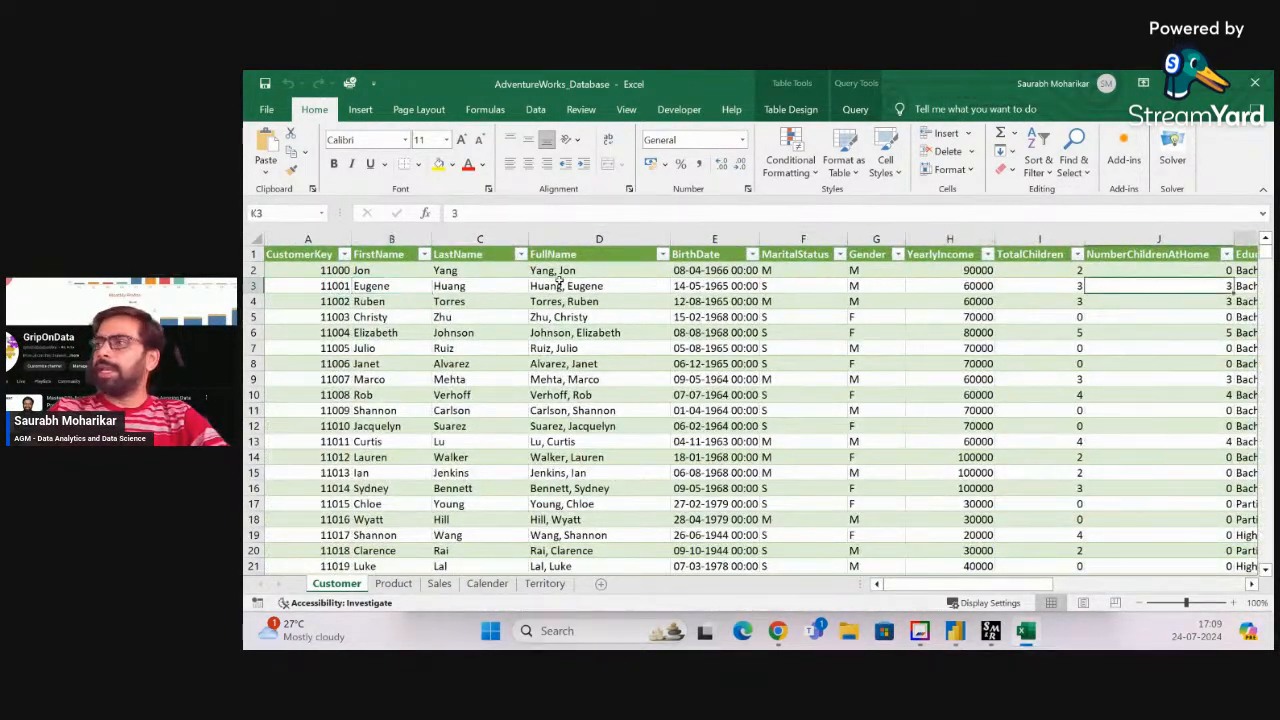
pyautogui.press('Left')
pyautogui.press('Left')
pyautogui.press('Left')
pyautogui.press('Left')
pyautogui.press('Left')
pyautogui.press('Left')
pyautogui.press('Left')
pyautogui.press('Left')
pyautogui.press('Left')
pyautogui.press('Left')
pyautogui.press('Left')
pyautogui.press('Left')
pyautogui.press('Left')
pyautogui.press('Left')
pyautogui.press('Left')
pyautogui.press('Left')
pyautogui.press('Left')
pyautogui.press('Left')
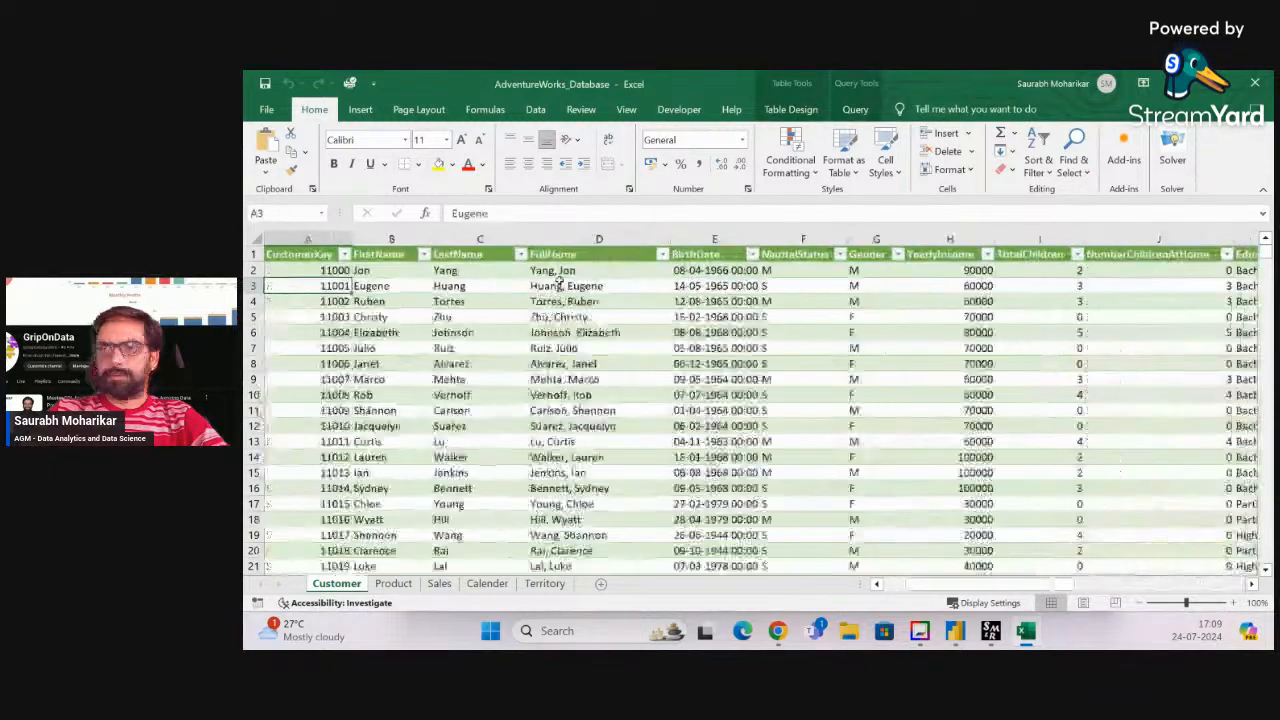
# Reduce the Customer sheet's zoom to 60% so more of its columns fit in view
pyautogui.click(1141, 602)
pyautogui.click(1141, 602)
pyautogui.click(1141, 602)
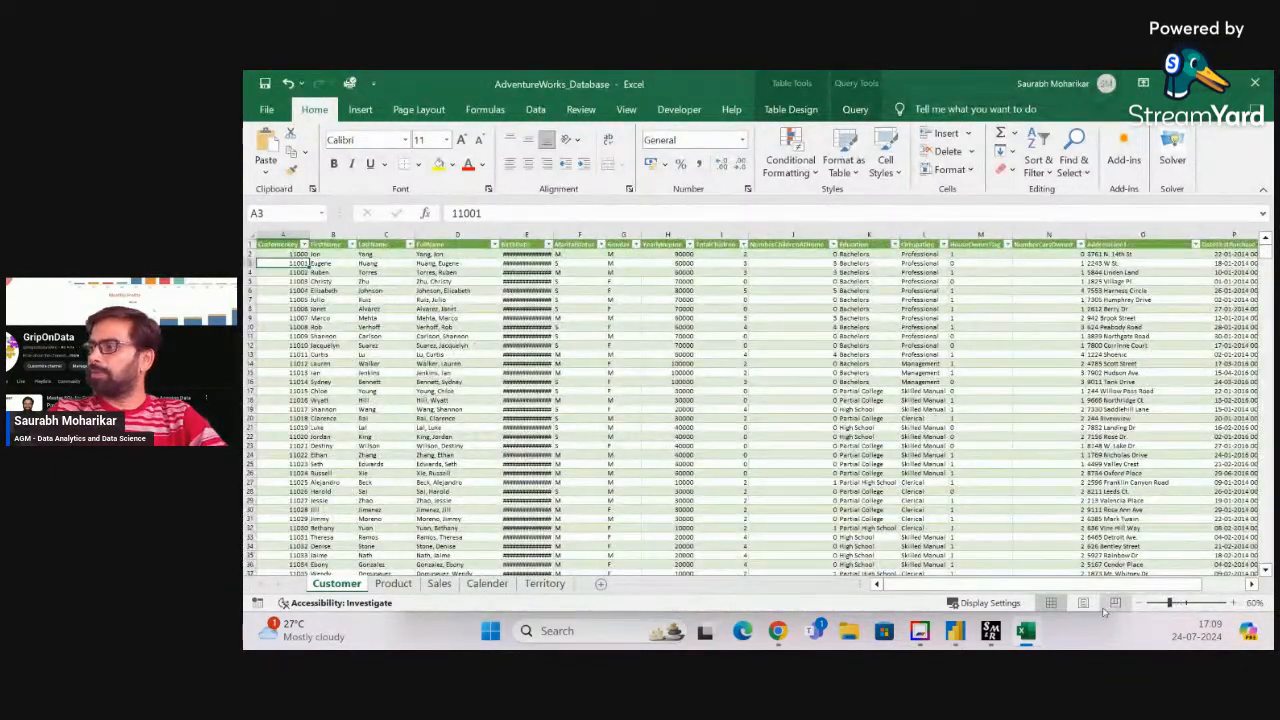
pyautogui.click(1146, 603)
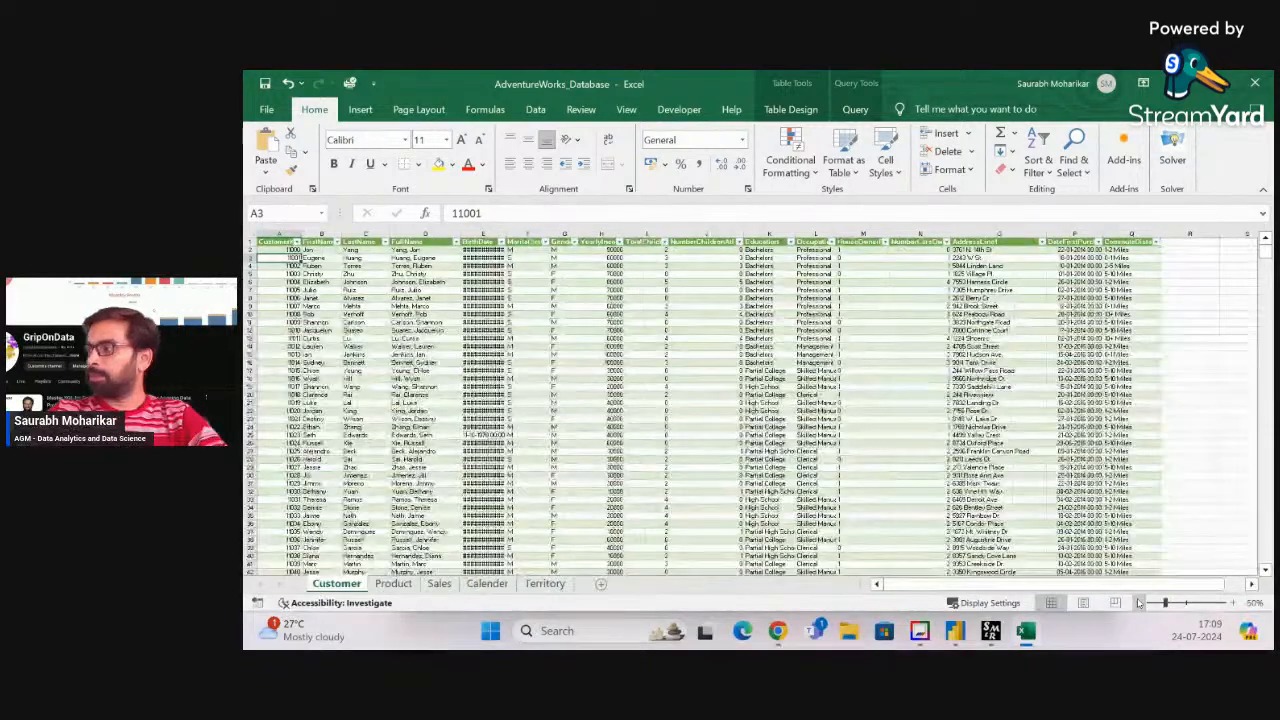
pyautogui.click(1233, 603)
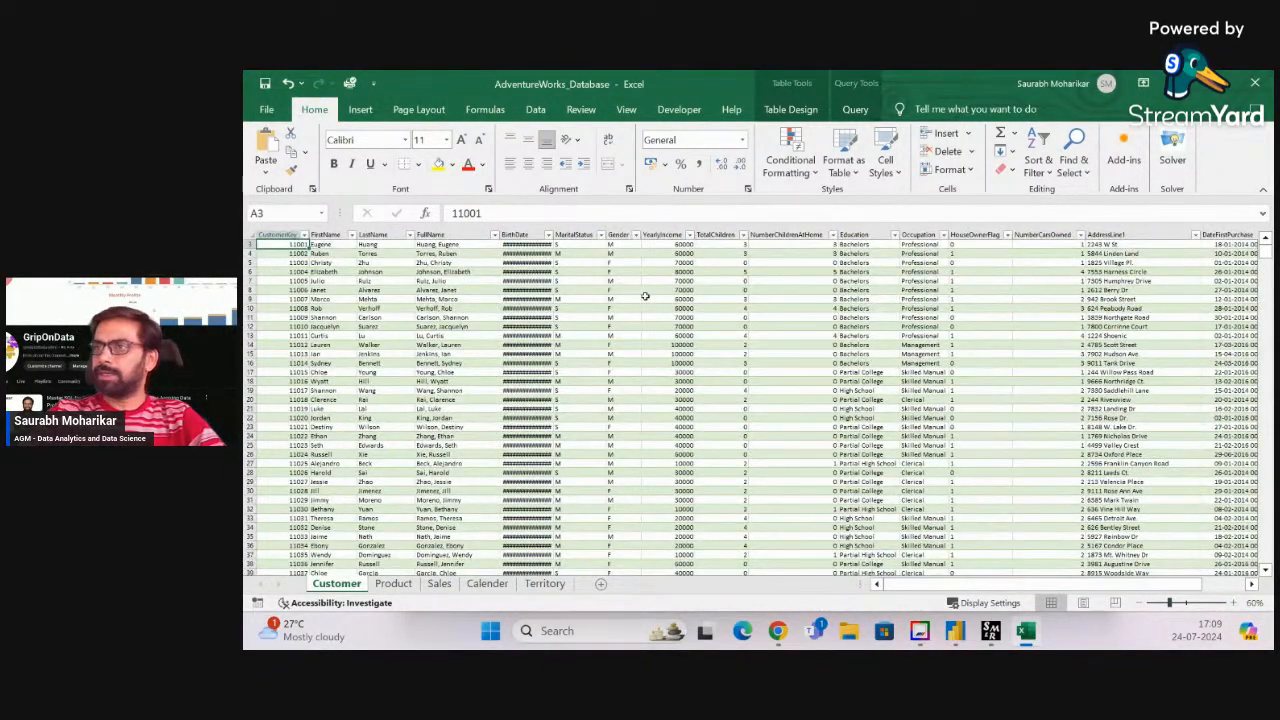
# Go to the BirthDate header in the Customer sheet and autofit that column's width to its contents
pyautogui.click(318, 253)
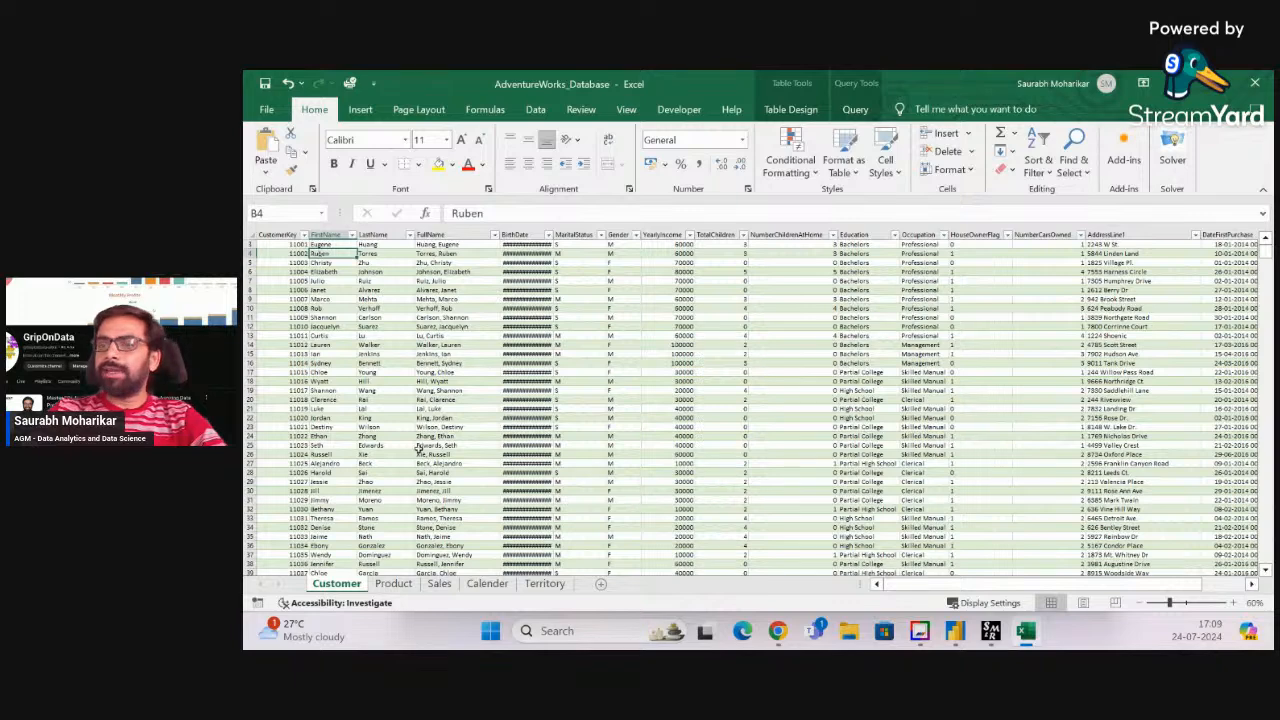
pyautogui.click(286, 281)
pyautogui.click(286, 272)
pyautogui.press('Up')
pyautogui.press('Up')
pyautogui.press('Up')
pyautogui.press('Up')
pyautogui.press('Up')
pyautogui.press('Right')
pyautogui.press('Right')
pyautogui.press('Right')
pyautogui.press('Right')
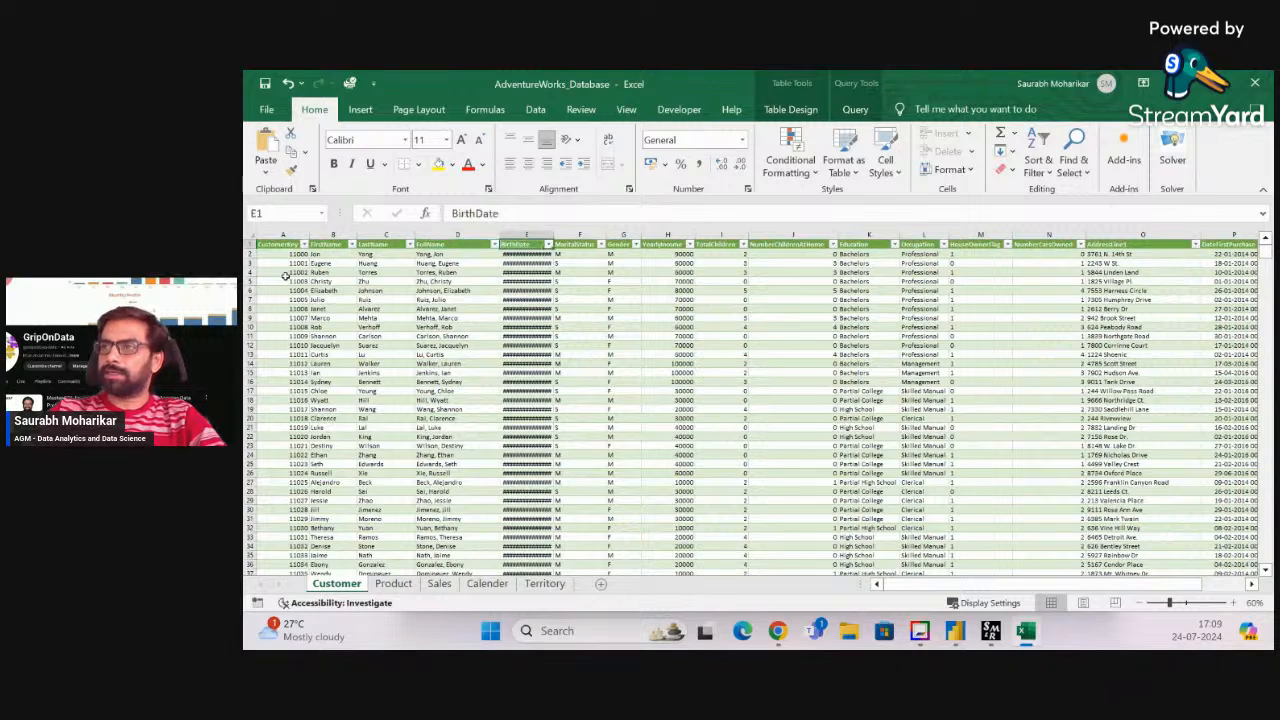
pyautogui.doubleClick(552, 235)
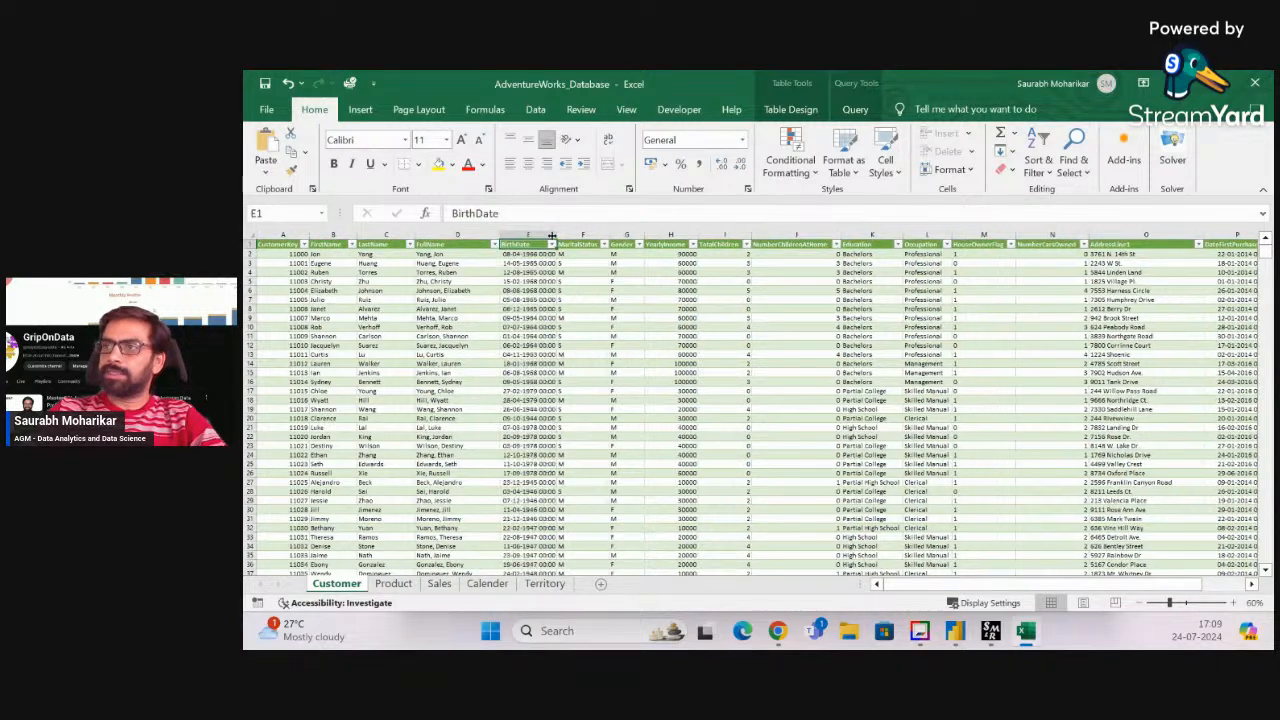
# Format the BirthDate column as Short Date and autofit its width again
pyautogui.click(528, 236)
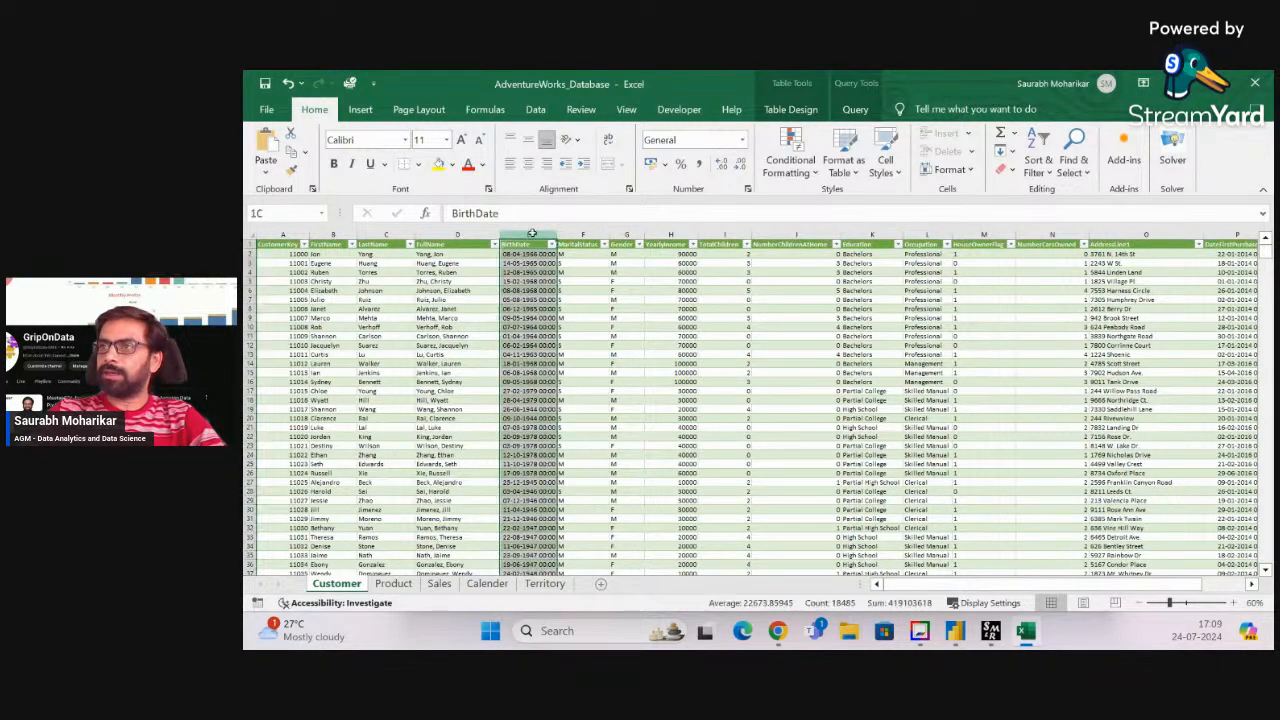
pyautogui.click(714, 140)
pyautogui.write('Short Date')
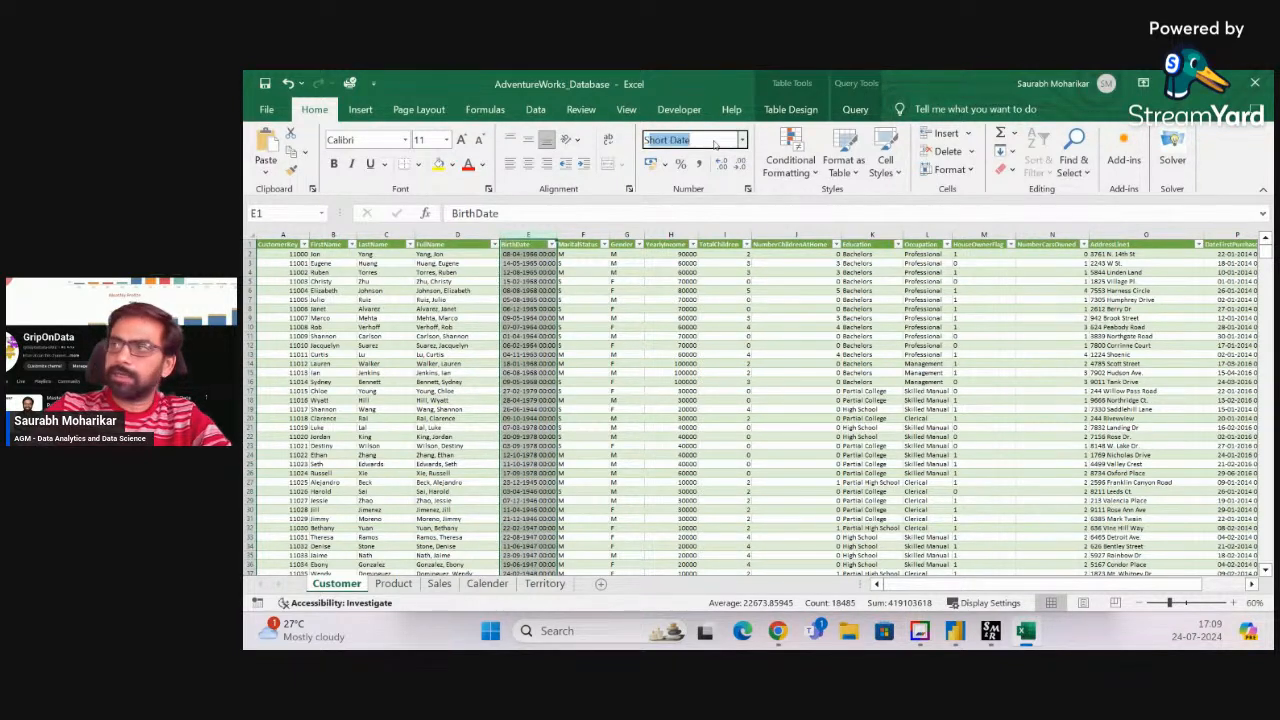
pyautogui.press('Return')
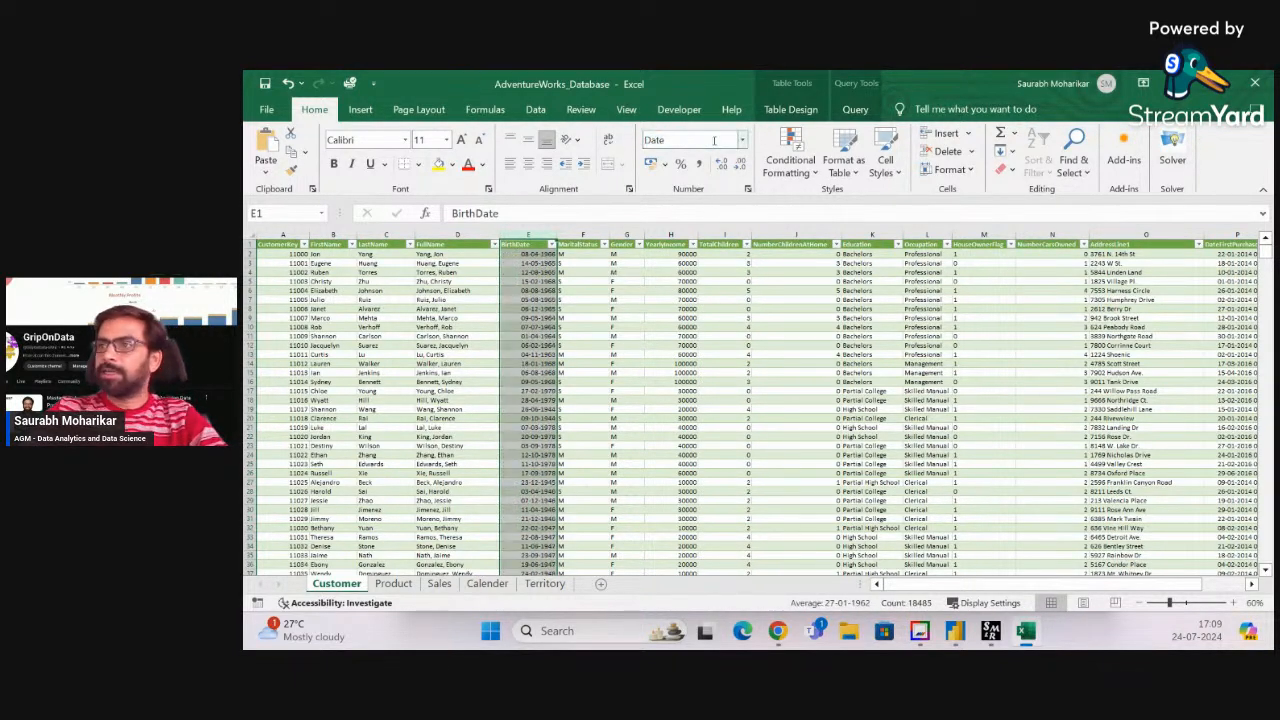
pyautogui.click(531, 319)
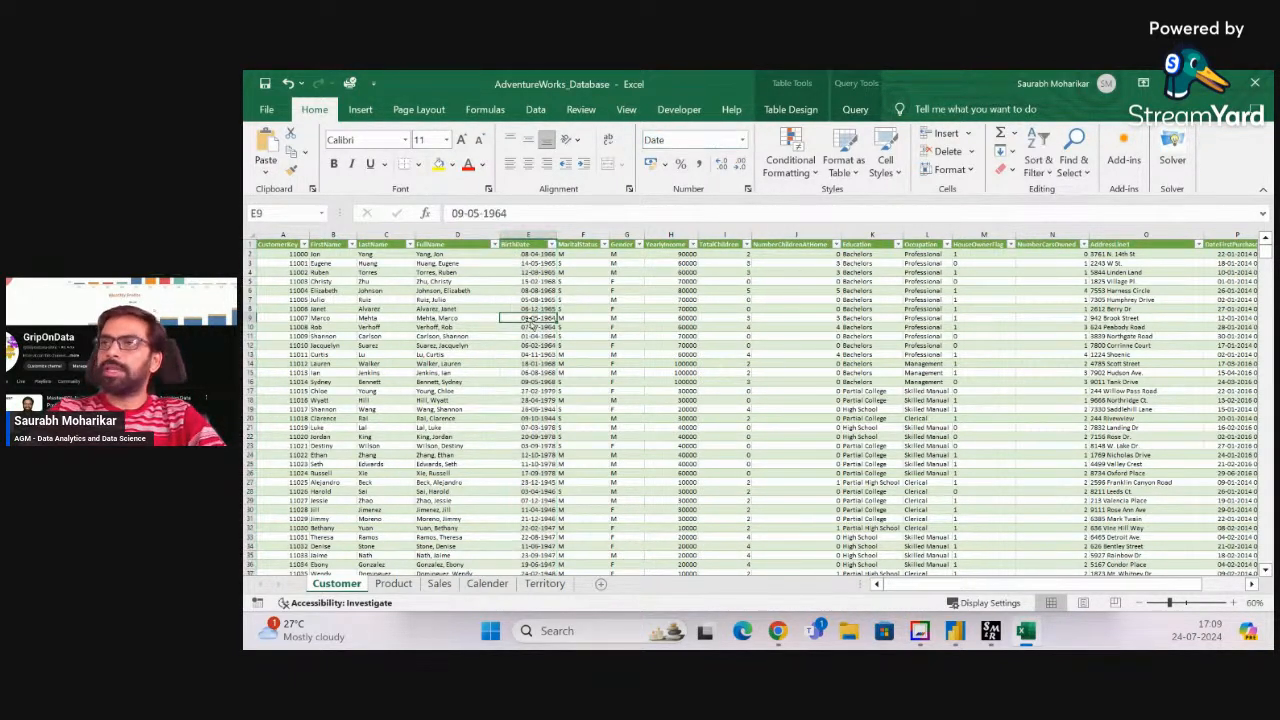
pyautogui.doubleClick(555, 233)
pyautogui.click(522, 273)
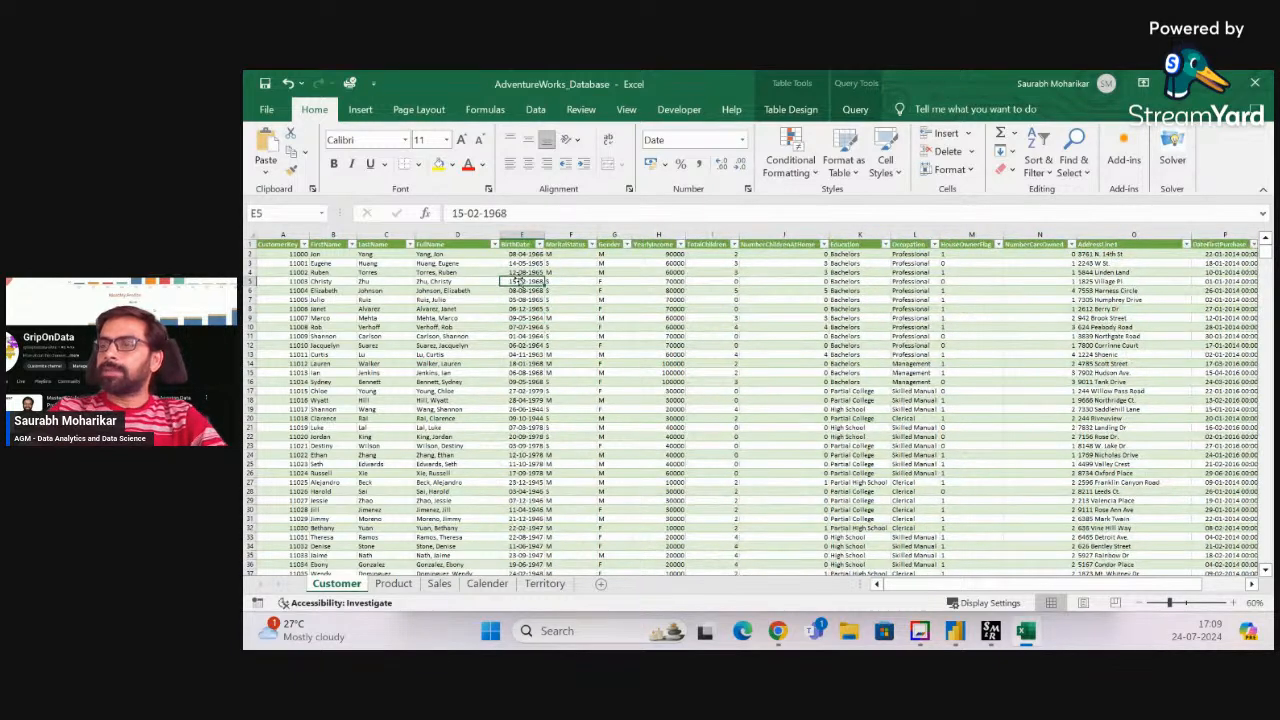
# Examine the Customer columns from MaritalStatus onward along row 2, and return to the CustomerKey column
pyautogui.press('Up')
pyautogui.press('Up')
pyautogui.press('Right')
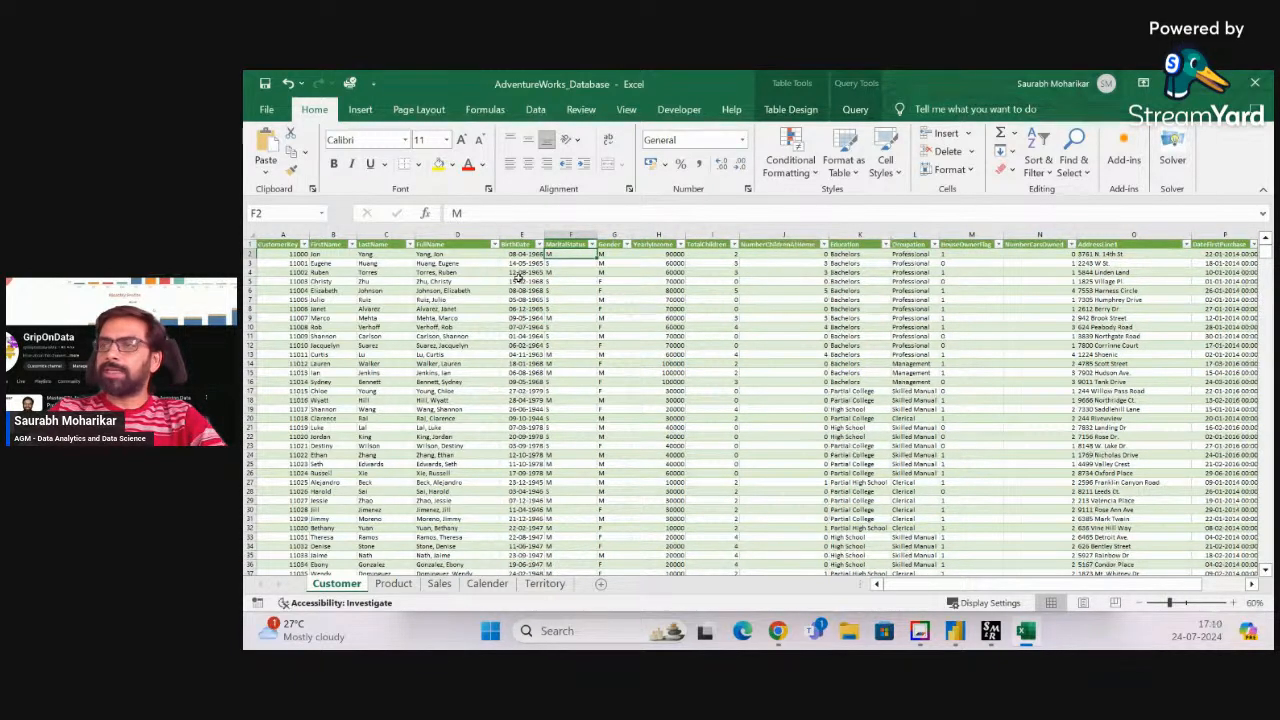
pyautogui.press('Right')
pyautogui.press('Right')
pyautogui.press('Right')
pyautogui.press('Right')
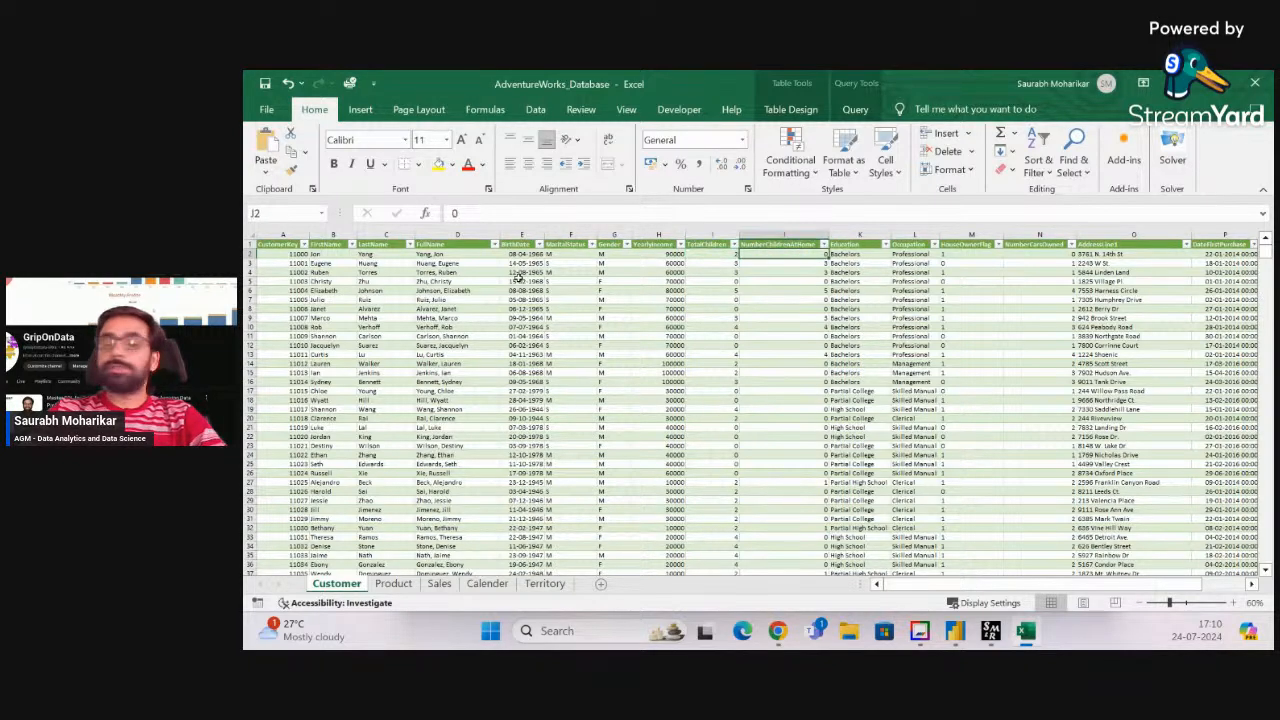
pyautogui.press('Right')
pyautogui.press('Right')
pyautogui.press('Right')
pyautogui.press('Right')
pyautogui.press('Right')
pyautogui.press('Right')
pyautogui.press('Right')
pyautogui.press('Right')
pyautogui.press('Right')
pyautogui.press('Right')
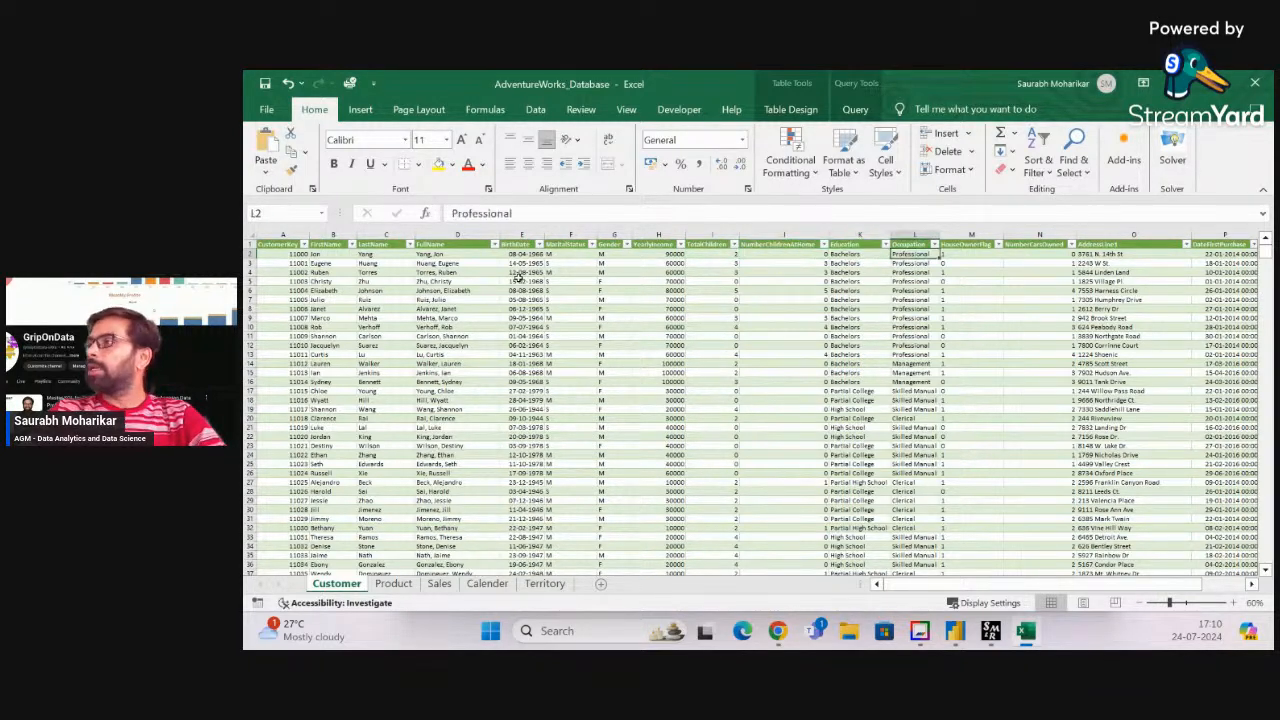
pyautogui.press('Left')
pyautogui.press('Left')
pyautogui.press('Left')
pyautogui.press('Left')
pyautogui.press('Left')
pyautogui.press('Left')
pyautogui.press('Left')
pyautogui.press('Left')
pyautogui.press('Left')
pyautogui.press('Left')
pyautogui.press('Left')
pyautogui.press('Left')
pyautogui.press('Left')
pyautogui.press('Left')
pyautogui.press('Left')
pyautogui.press('Left')
pyautogui.press('Left')
pyautogui.press('Left')
pyautogui.press('Left')
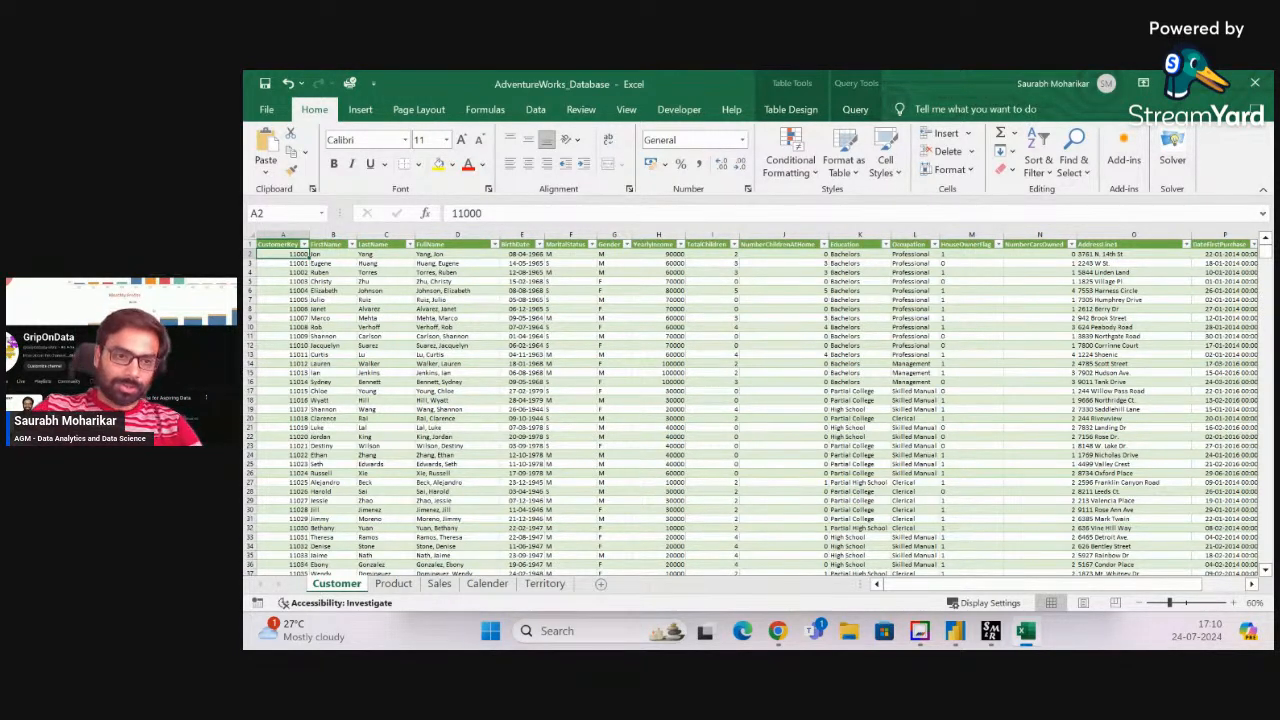
# Open the Product sheet, go to its ProductKey header, and reduce the zoom to 60% so all its columns fit in view
pyautogui.click(391, 585)
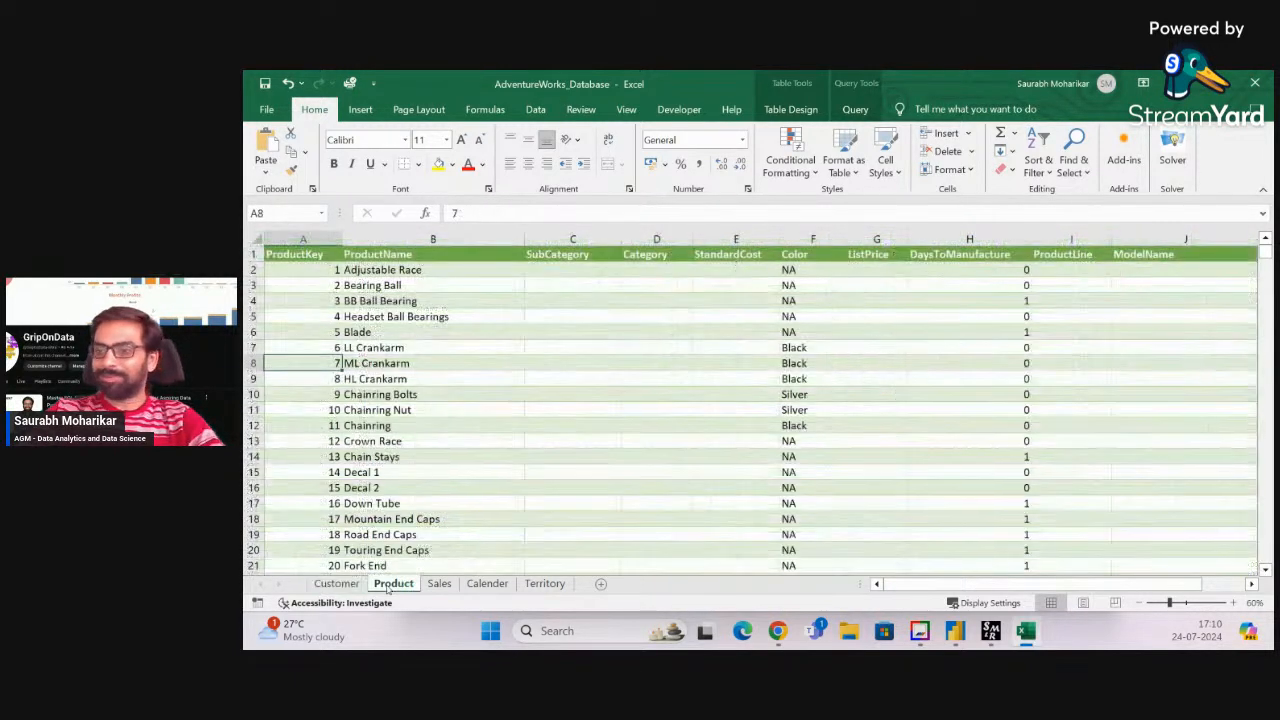
pyautogui.click(396, 308)
pyautogui.press('Up')
pyautogui.press('Up')
pyautogui.press('Up')
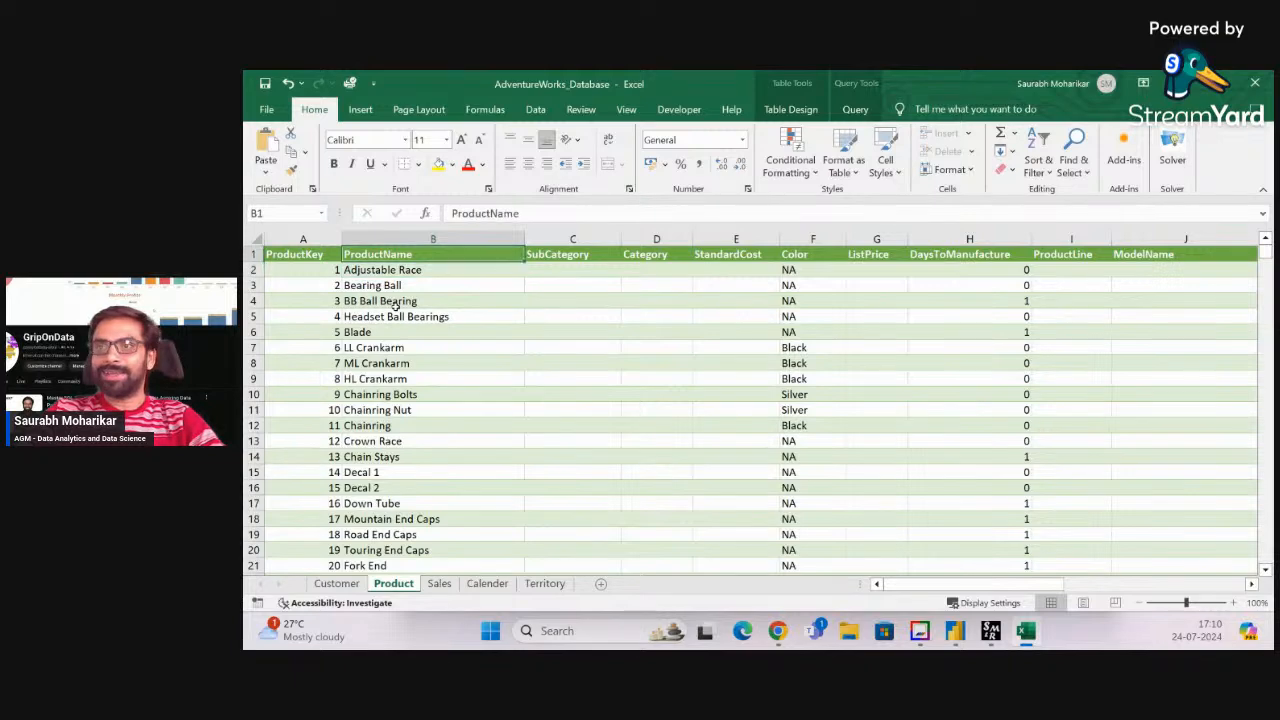
pyautogui.press('Left')
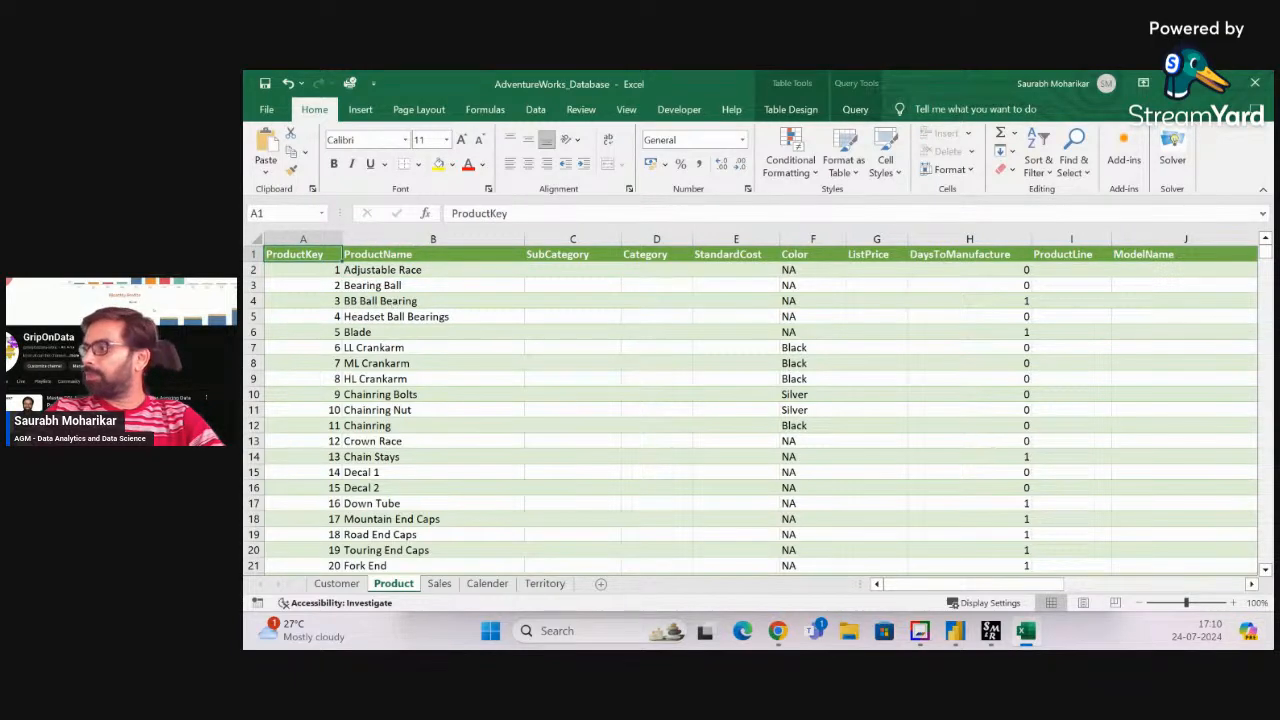
pyautogui.click(1142, 603)
pyautogui.click(1142, 603)
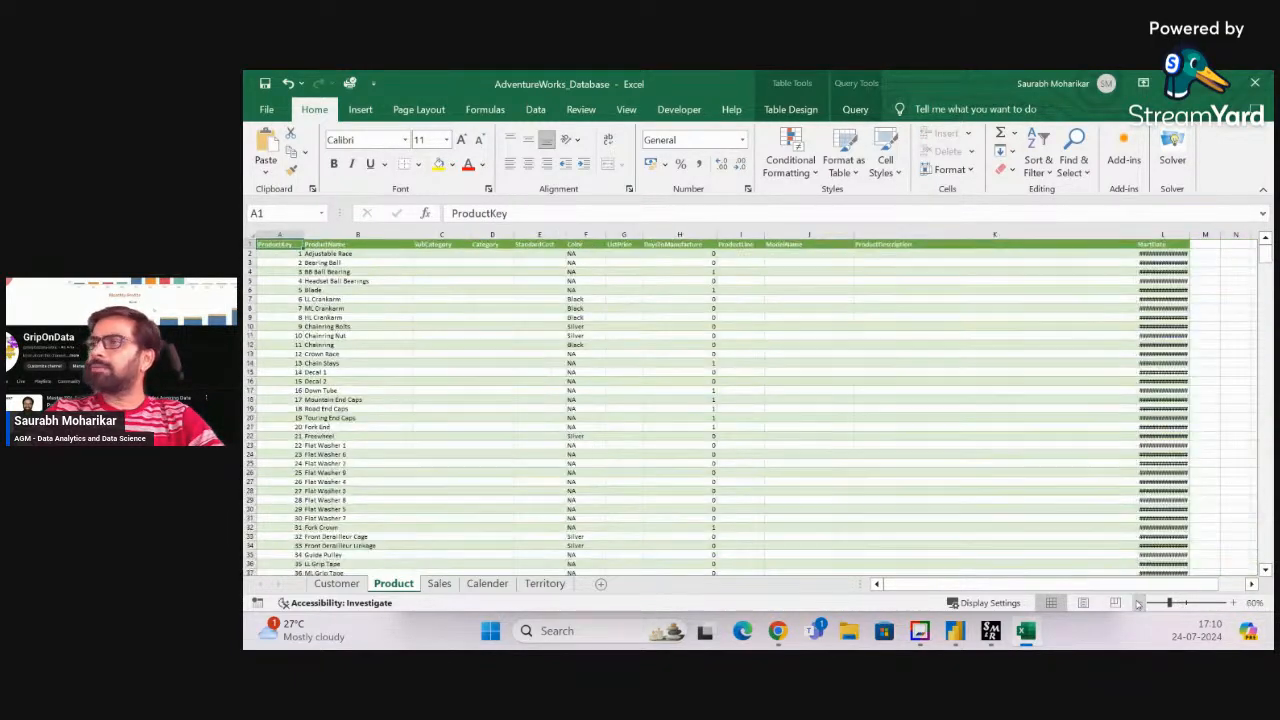
# Format the Product sheet's StartDate column as Short Date
pyautogui.click(1163, 235)
pyautogui.click(685, 139)
pyautogui.write('Sh')
pyautogui.press('Return')
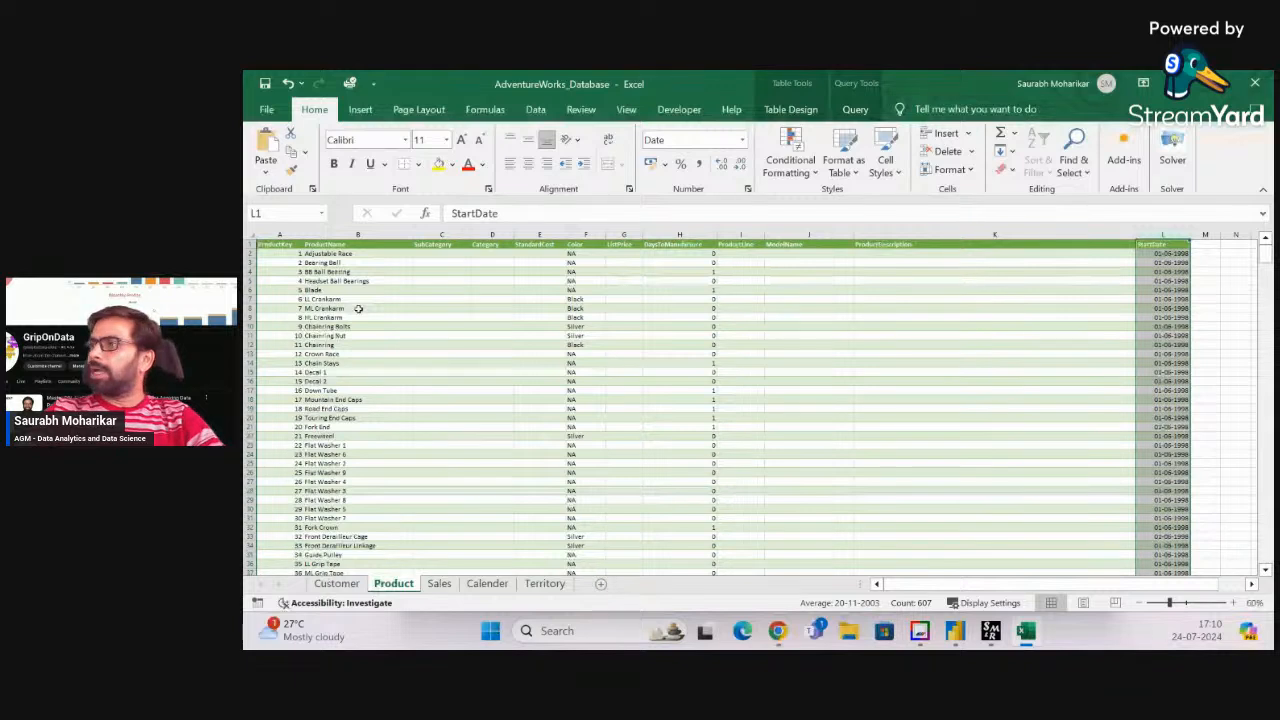
# Return to the start of the Product table and examine the columns from ProductKey to StandardCost along row 2
pyautogui.press('Left')
pyautogui.press('Left')
pyautogui.press('Left')
pyautogui.press('Left')
pyautogui.press('Left')
pyautogui.press('Left')
pyautogui.press('Left')
pyautogui.press('Left')
pyautogui.press('Left')
pyautogui.press('Left')
pyautogui.press('Left')
pyautogui.press('Down')
pyautogui.press('Right')
pyautogui.press('Right')
pyautogui.press('Left')
pyautogui.press('Left')
pyautogui.press('Right')
pyautogui.press('Right')
pyautogui.press('Right')
pyautogui.press('Right')
# Go down the StandardCost column to its first filled cells and look through the product rows below
pyautogui.hotkey('ctrl', 'Down')
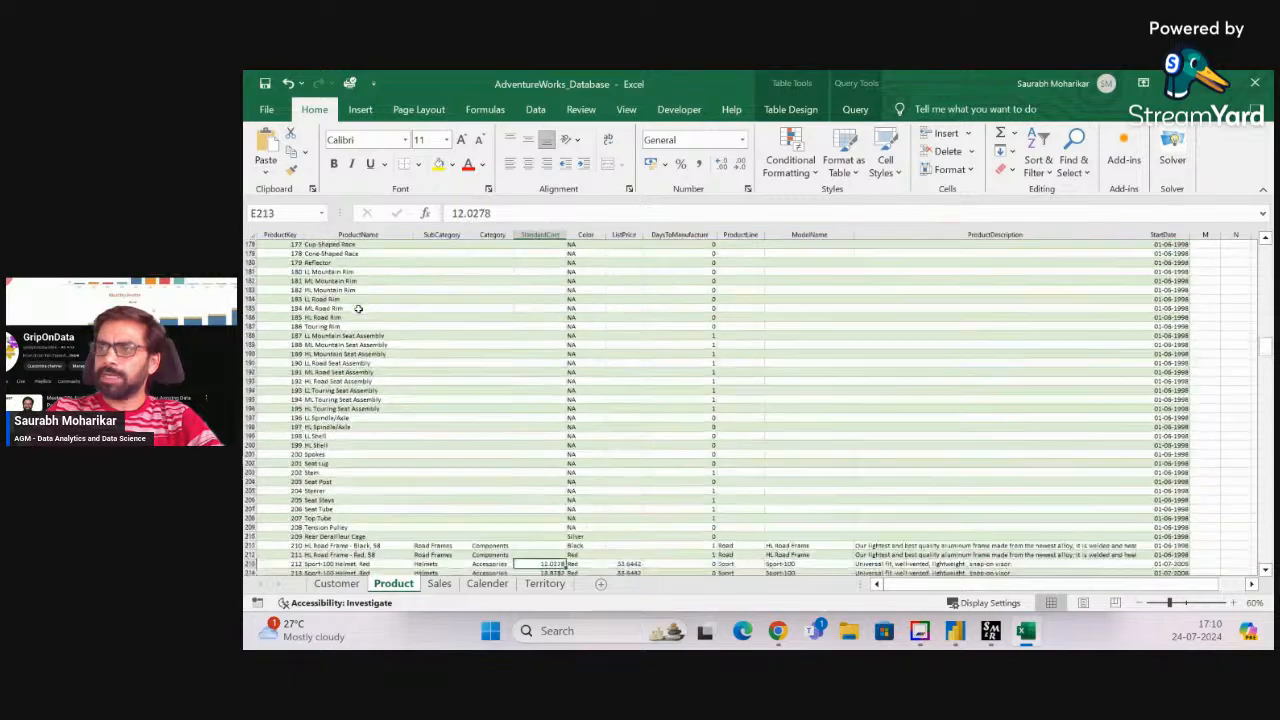
pyautogui.press('Down')
pyautogui.press('Down')
pyautogui.press('Down')
pyautogui.press('Down')
pyautogui.press('Down')
pyautogui.press('Down')
pyautogui.press('Down')
pyautogui.press('Down')
pyautogui.press('Down')
pyautogui.press('Down')
pyautogui.press('Down')
pyautogui.press('Down')
pyautogui.press('Down')
pyautogui.press('Down')
pyautogui.press('Down')
pyautogui.press('Down')
pyautogui.press('Down')
pyautogui.press('Down')
pyautogui.press('Down')
pyautogui.press('Down')
pyautogui.scroll(-4, 358, 309)
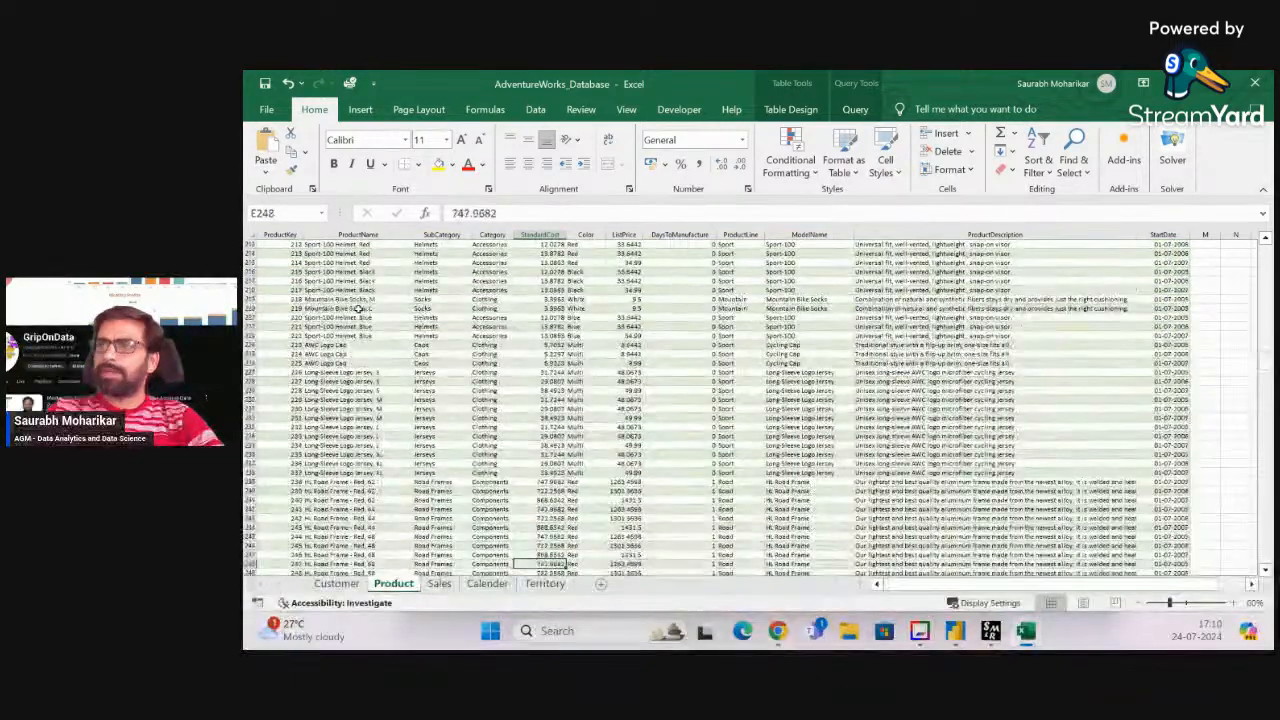
# Check the AWC Logo Cap product name and row 221 from ProductLine to ProductDescription, and return to the ProductKey column
pyautogui.click(336, 344)
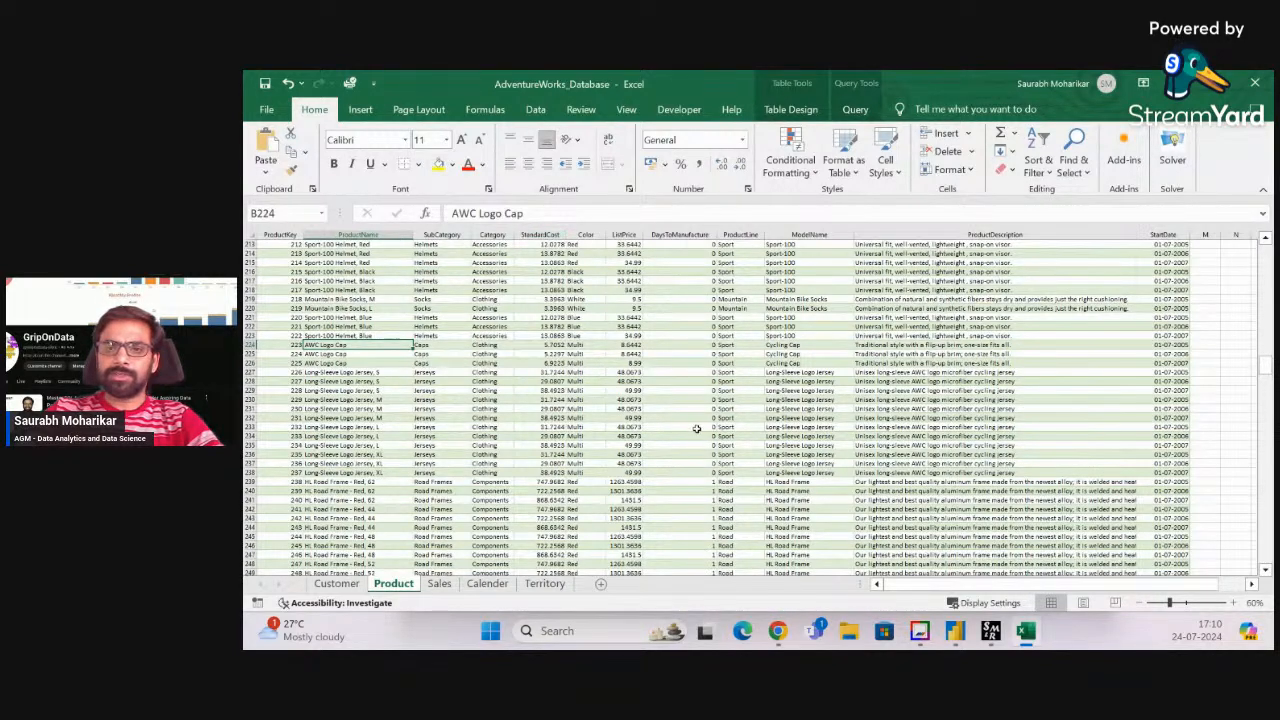
pyautogui.click(729, 319)
pyautogui.press('Right')
pyautogui.press('Right')
pyautogui.press('Right')
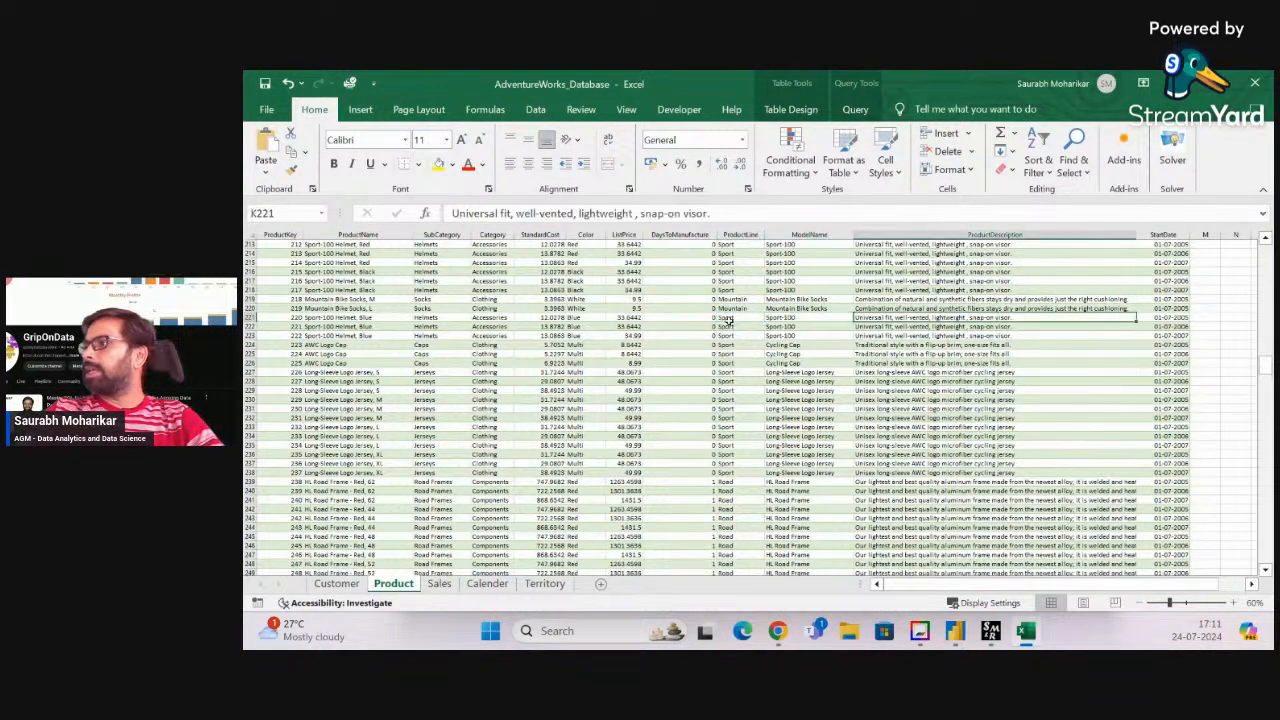
pyautogui.press('Home')
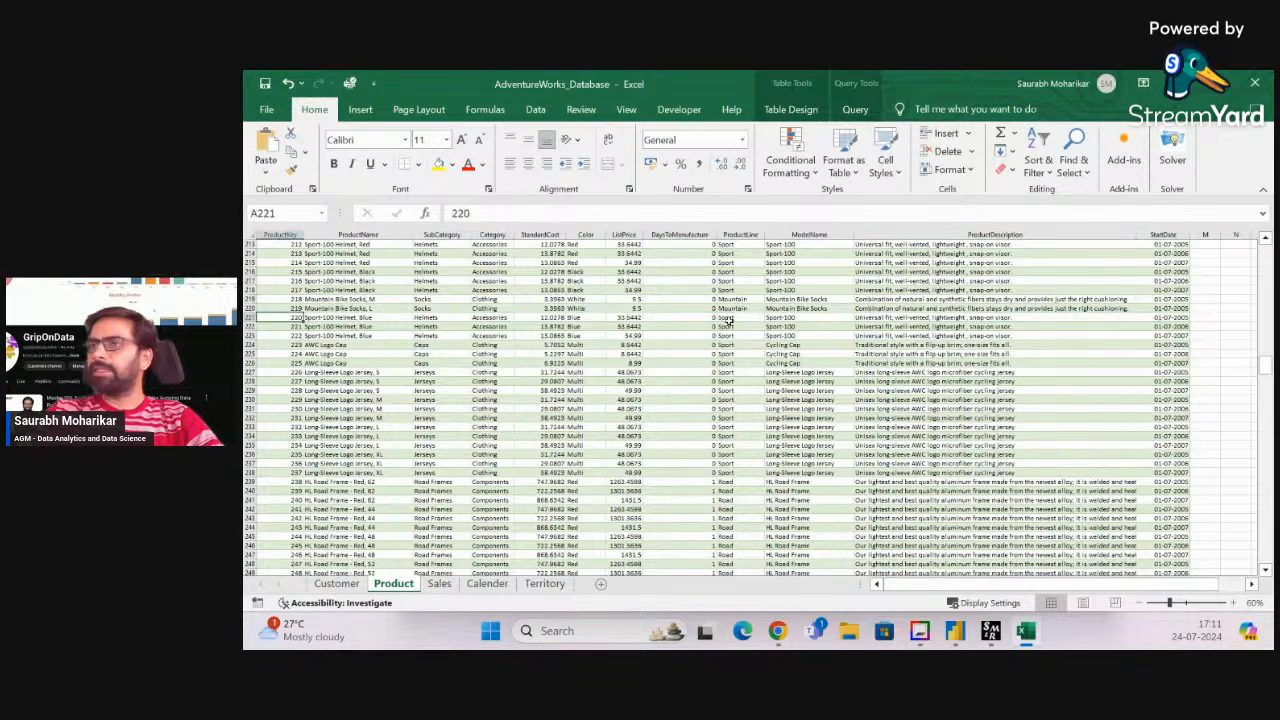
# Examine every Product column along row 221 through StartDate, and return to its ProductKey cell
pyautogui.press('Right')
pyautogui.press('Right')
pyautogui.press('Right')
pyautogui.press('Right')
pyautogui.press('Right')
pyautogui.press('Right')
pyautogui.press('Right')
pyautogui.press('Right')
pyautogui.press('Right')
pyautogui.press('Right')
pyautogui.press('Right')
pyautogui.press('Right')
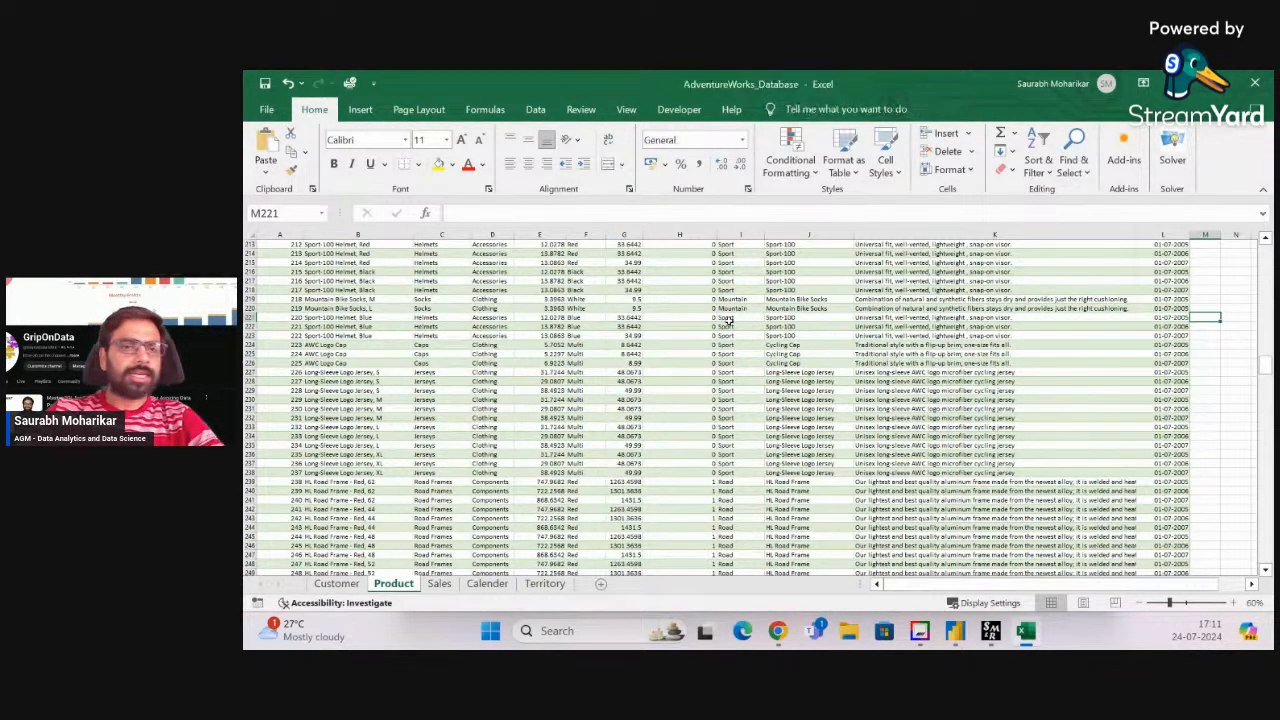
pyautogui.press('Left')
pyautogui.press('Home')
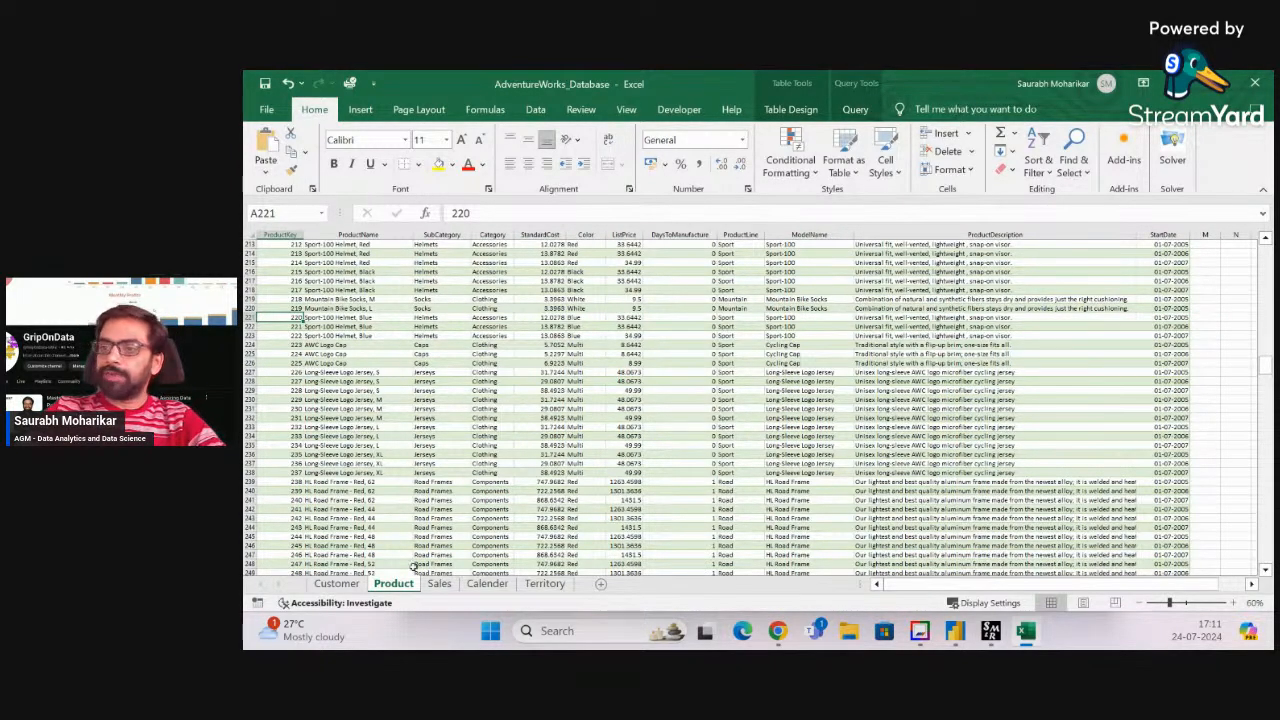
# Open the Sales sheet and reduce its zoom to 80% so all its columns fit in view
pyautogui.click(437, 585)
pyautogui.click(413, 301)
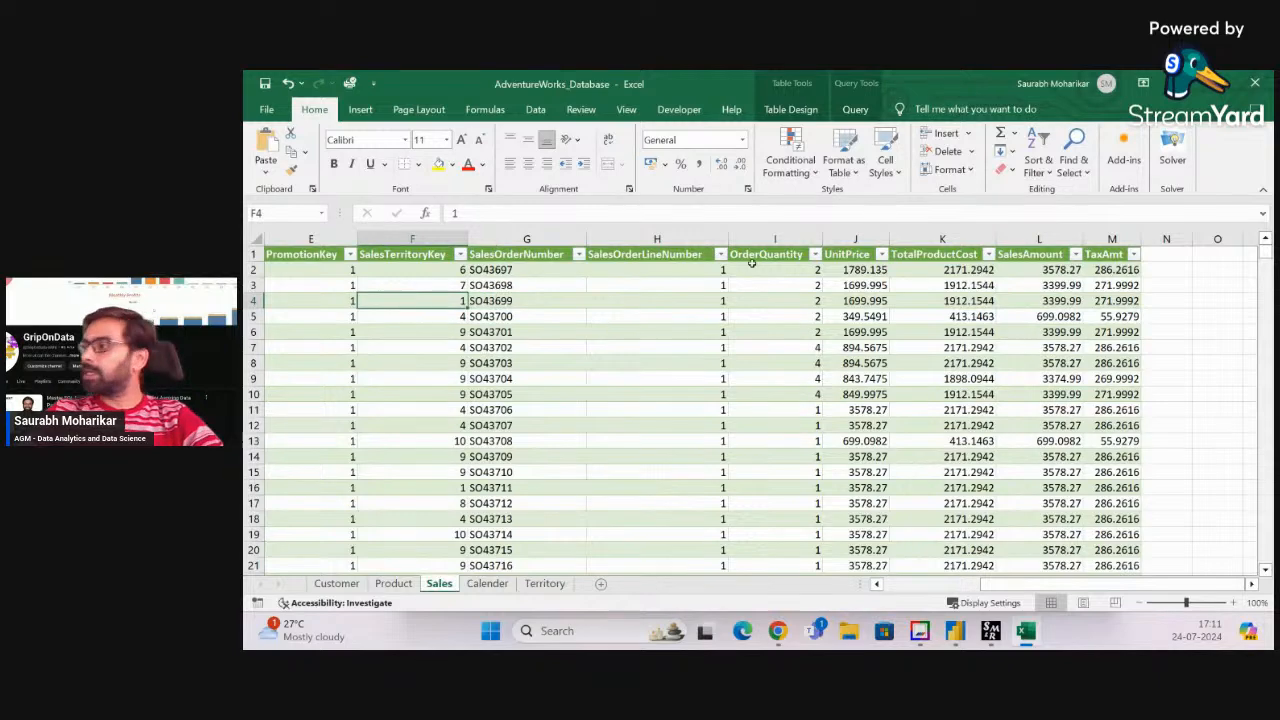
pyautogui.click(1139, 603)
pyautogui.click(1139, 603)
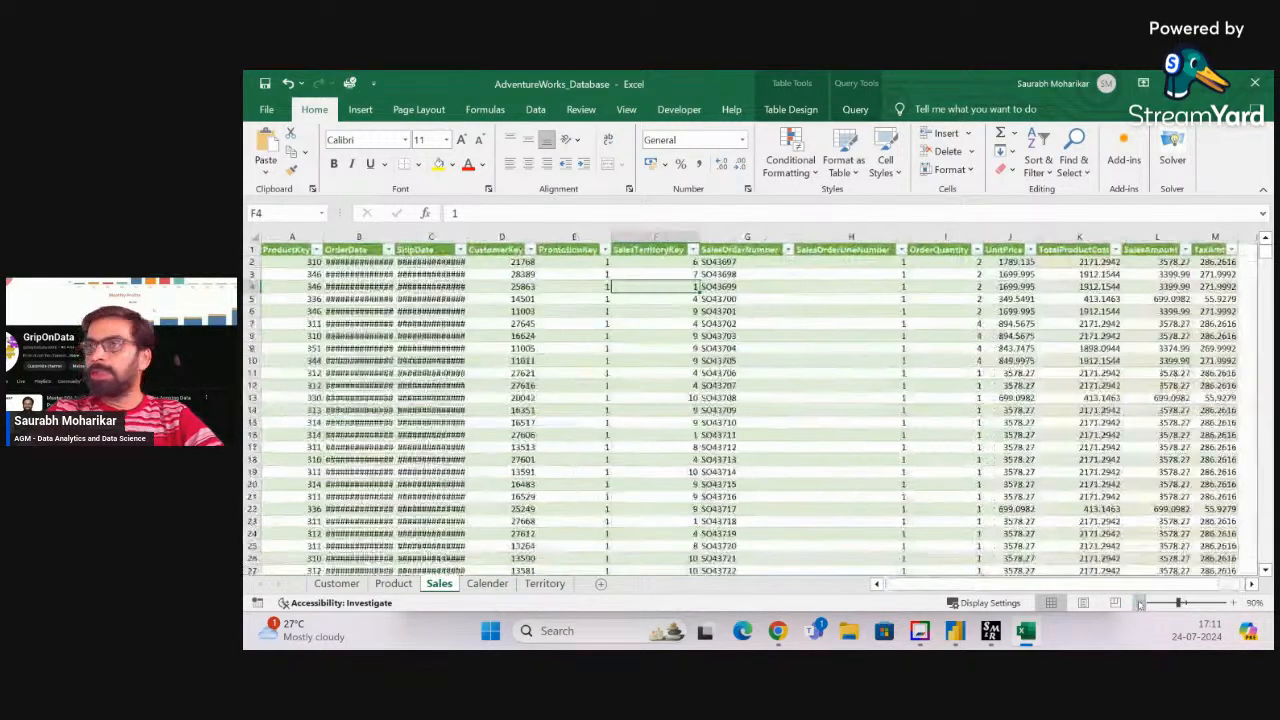
# Format the Sales sheet's OrderDate and ShipDate columns as Short Date
pyautogui.click(349, 232)
pyautogui.moveTo(349, 232); pyautogui.dragTo(431, 236)
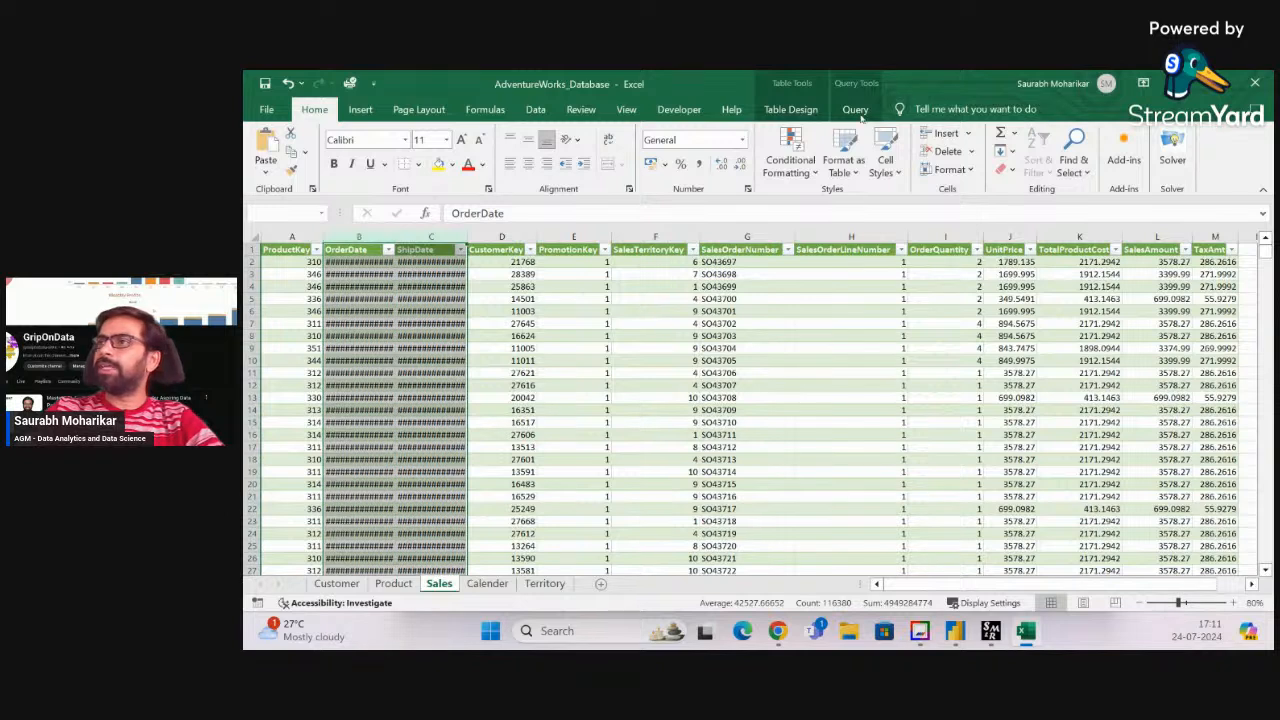
pyautogui.click(682, 140)
pyautogui.write('Shi')
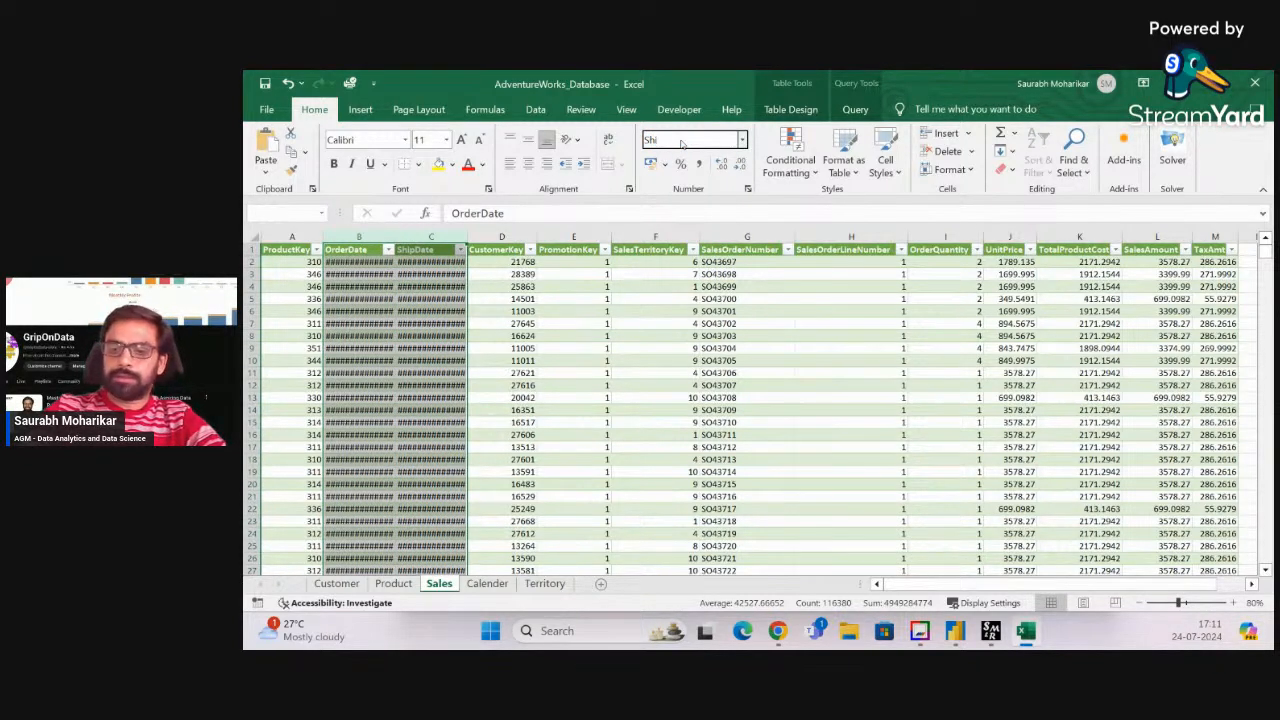
pyautogui.write('ort Date')
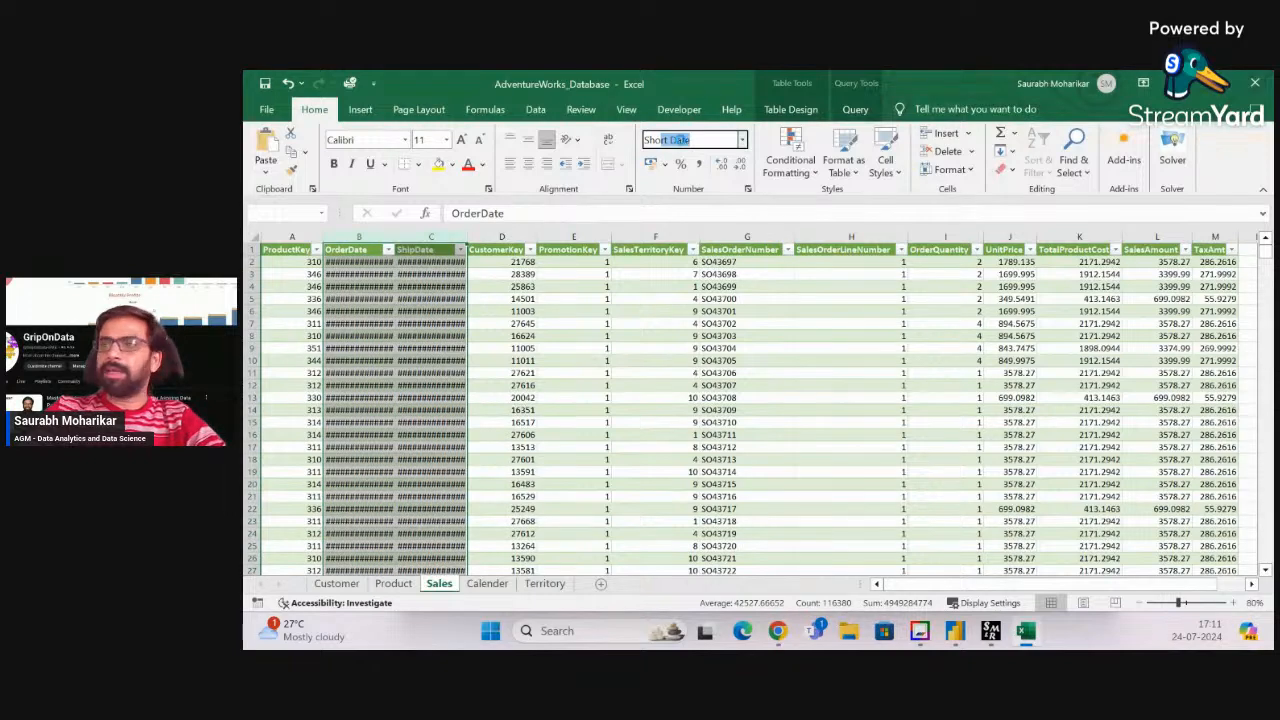
pyautogui.press('Return')
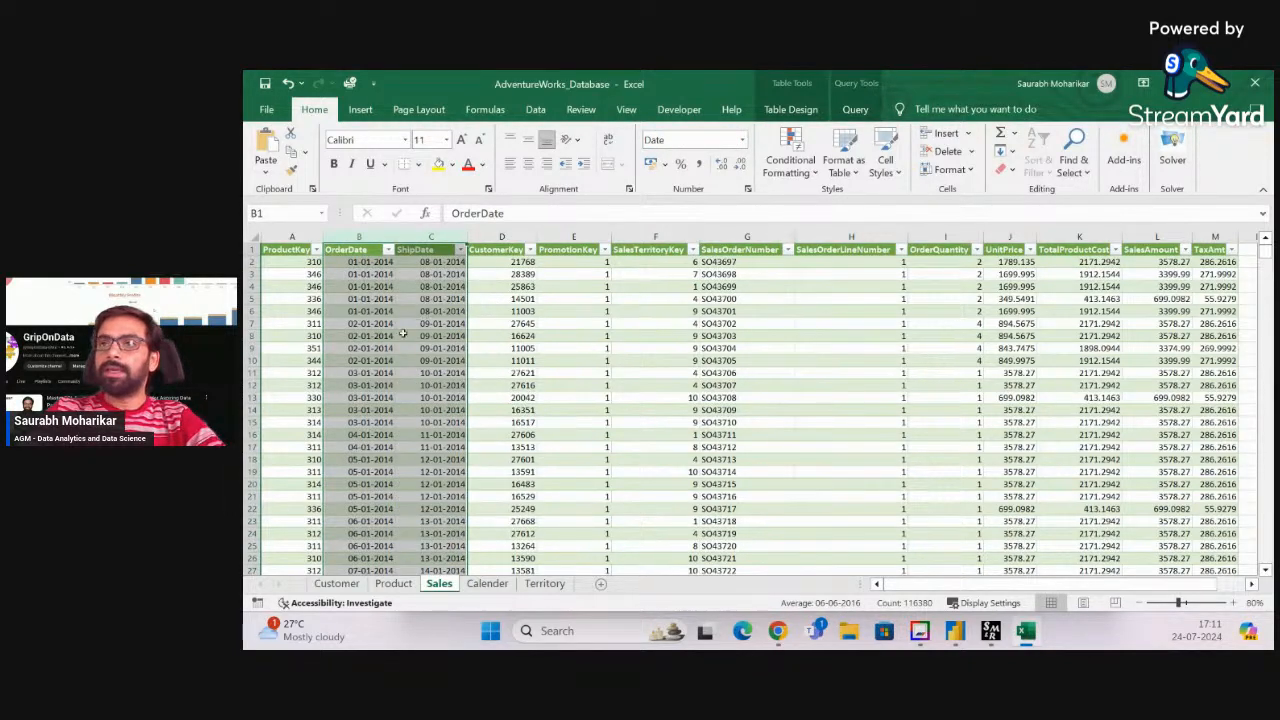
# Go up the OrderDate column to the Sales header row and move to the ProductKey header
pyautogui.click(382, 344)
pyautogui.press('Up')
pyautogui.press('Up')
pyautogui.press('Up')
pyautogui.press('Up')
pyautogui.press('Up')
pyautogui.press('Up')
pyautogui.press('Up')
pyautogui.press('Up')
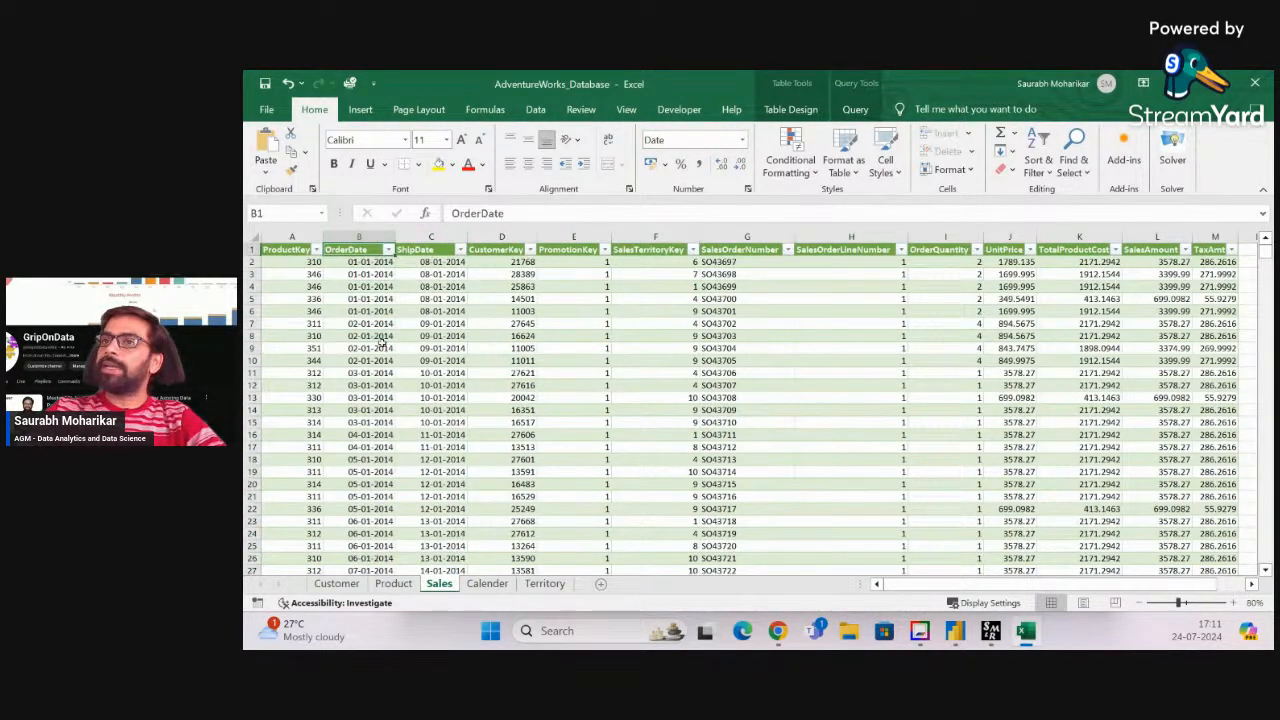
pyautogui.press('Left')
# Examine the Sales columns along row 6 from OrderDate through the amount columns, and return to ProductKey
pyautogui.click(350, 309)
pyautogui.press('Right')
pyautogui.press('Right')
pyautogui.press('Right')
pyautogui.press('Right')
pyautogui.press('Right')
pyautogui.press('Right')
pyautogui.press('Right')
pyautogui.press('Right')
pyautogui.press('Right')
pyautogui.press('Right')
pyautogui.press('Right')
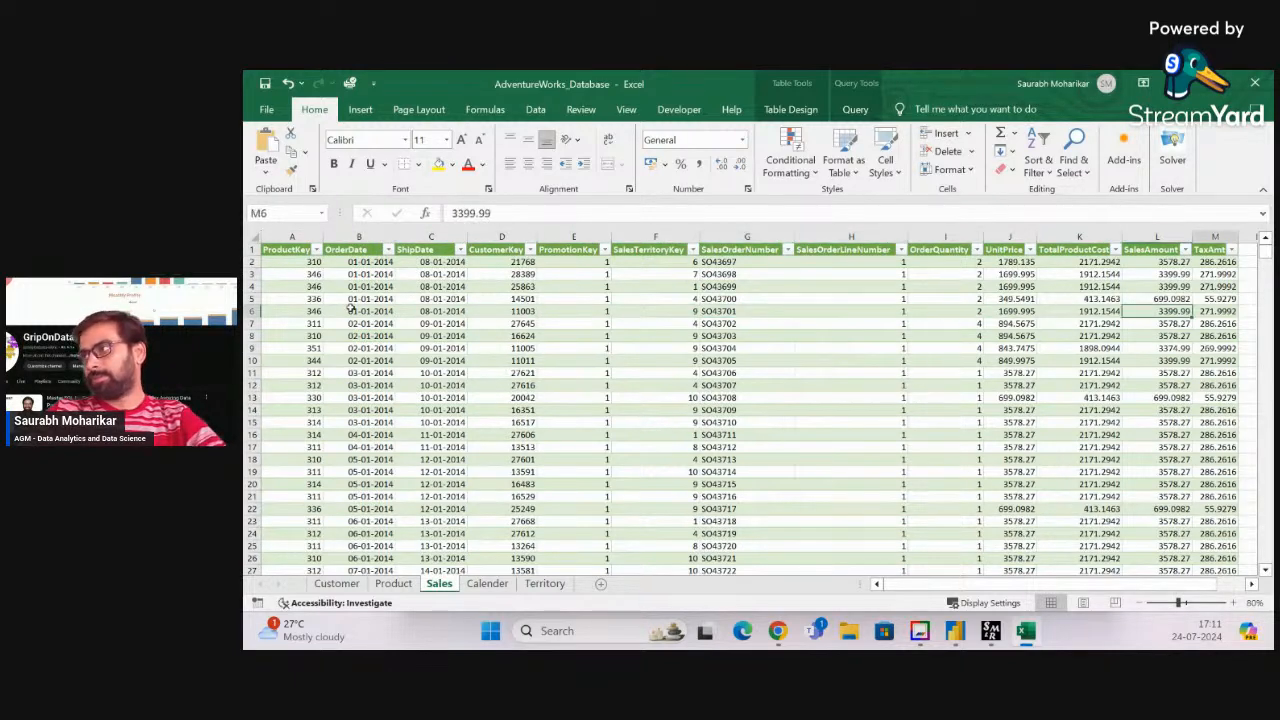
pyautogui.press('Left')
pyautogui.press('Left')
pyautogui.press('Left')
pyautogui.press('Left')
pyautogui.press('Left')
pyautogui.press('Left')
pyautogui.press('Left')
pyautogui.press('Left')
pyautogui.press('Left')
pyautogui.press('Left')
pyautogui.press('Left')
pyautogui.press('Left')
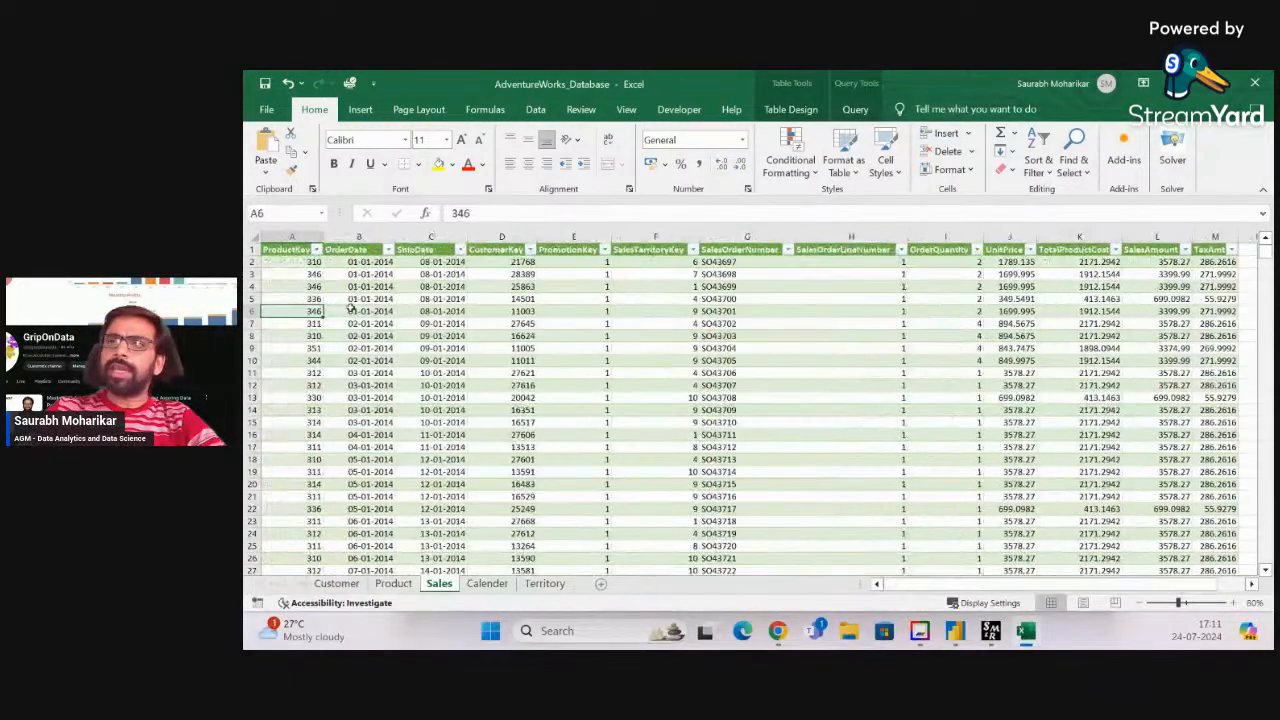
# Highlight the Sales sheet's ProductKey, OrderDate, CustomerKey, PromotionKey and SalesTerritoryKey columns one after another
pyautogui.click(298, 237)
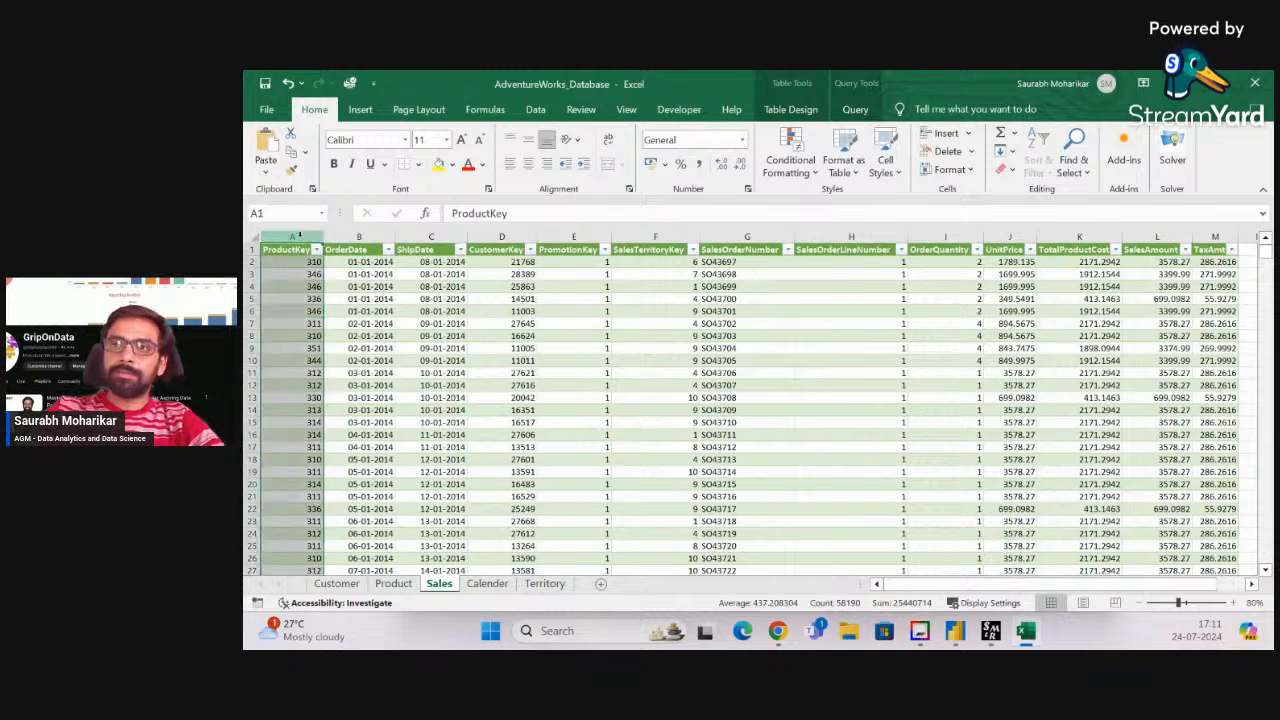
pyautogui.click(358, 236)
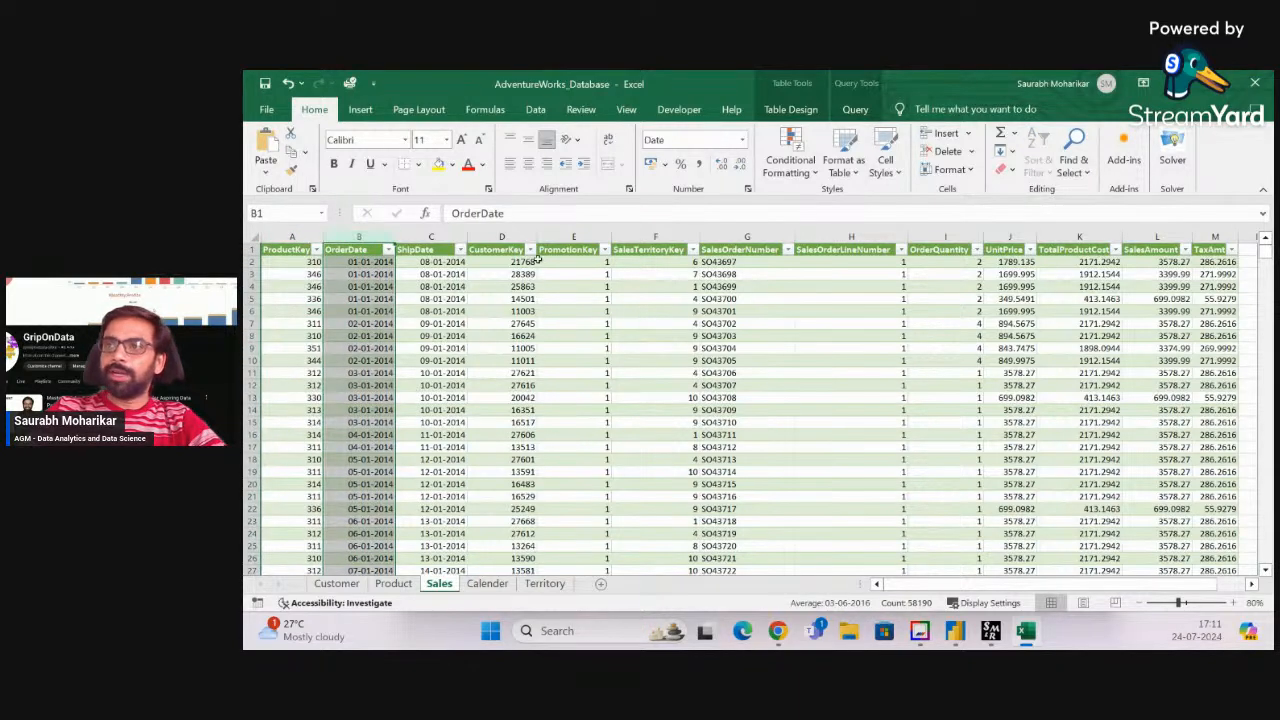
pyautogui.click(505, 236)
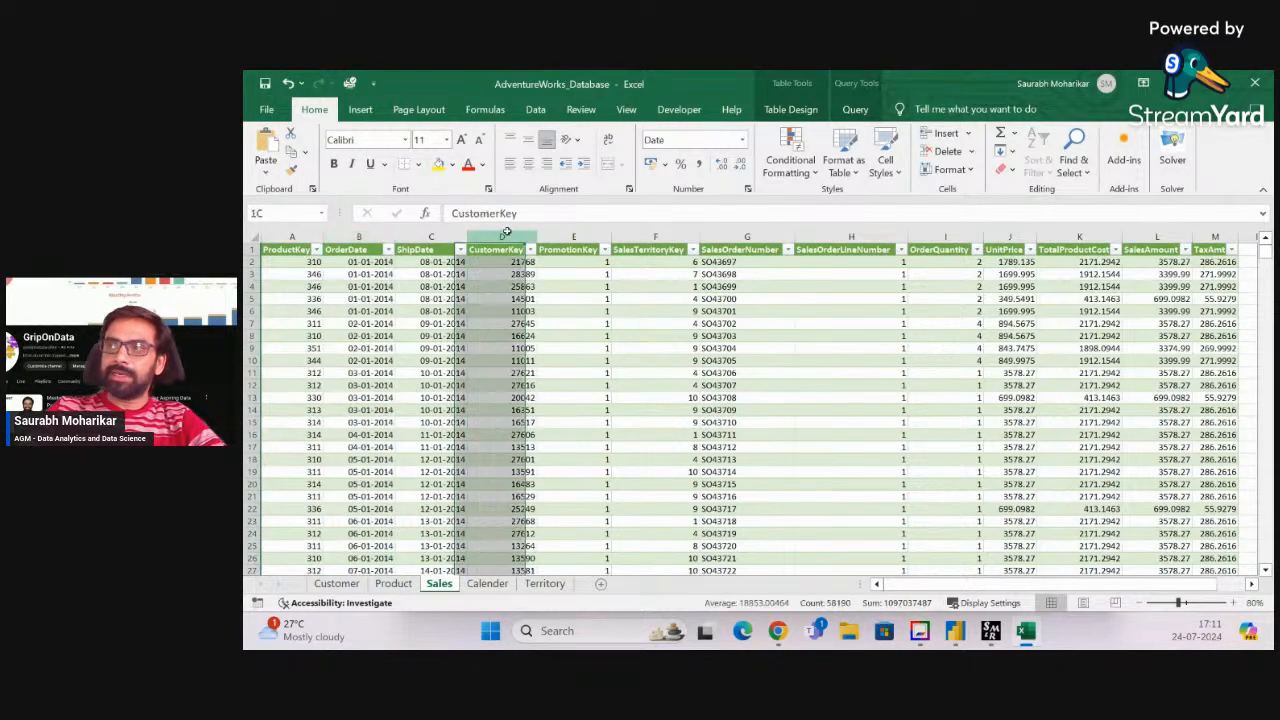
pyautogui.click(585, 236)
pyautogui.click(635, 237)
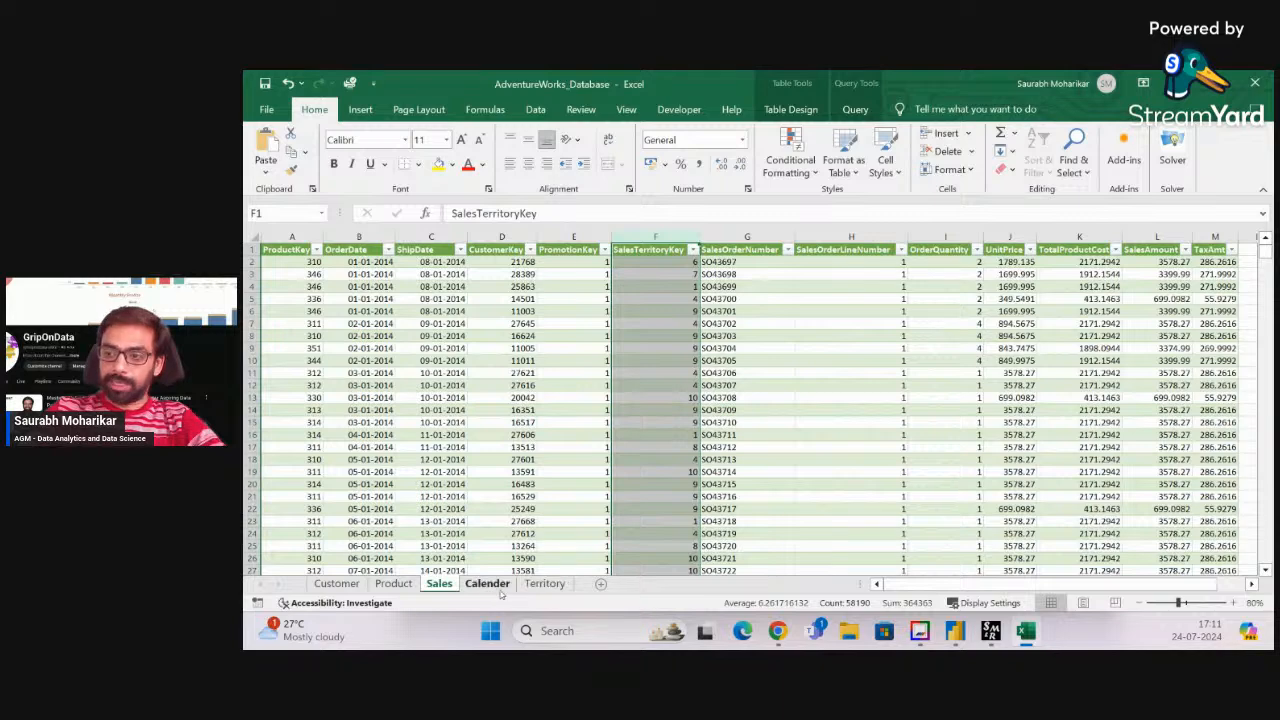
# Open the Territory sheet, highlight its whole table, and go through the first SalesTerritoryKey values
pyautogui.click(545, 583)
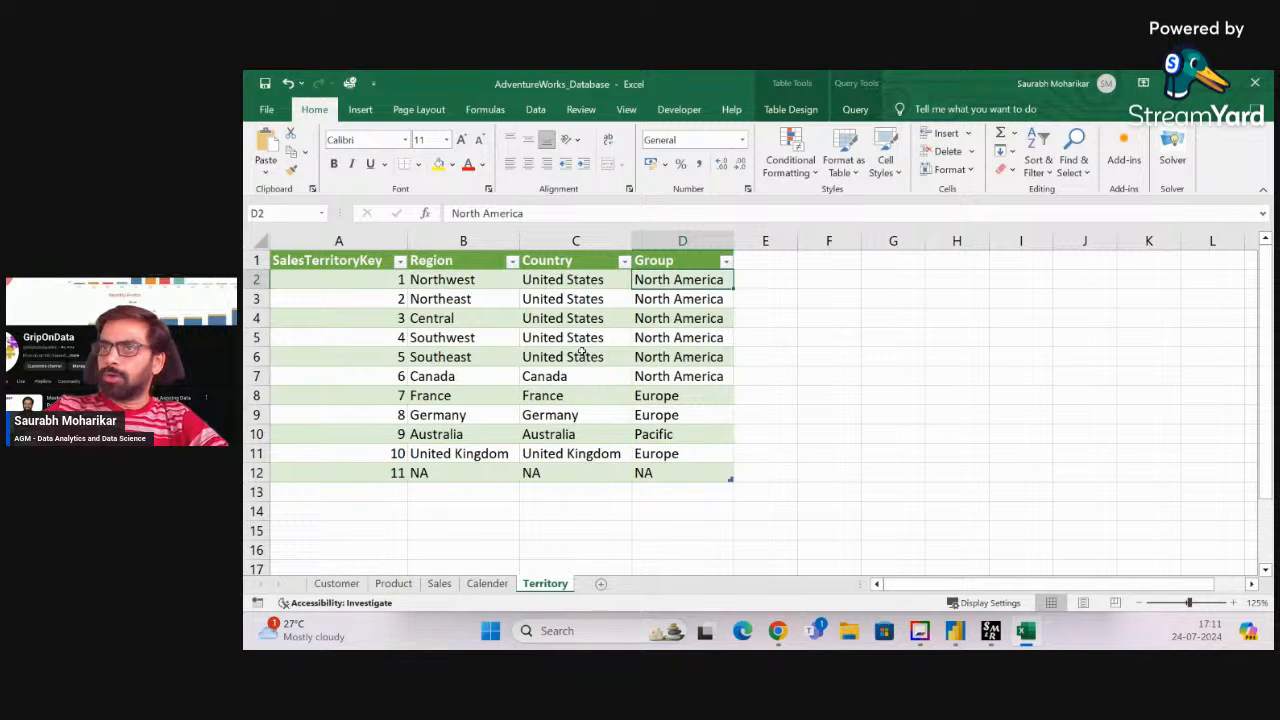
pyautogui.moveTo(330, 265); pyautogui.dragTo(688, 482)
pyautogui.click(388, 273)
pyautogui.press('Down')
pyautogui.press('Down')
pyautogui.press('Down')
pyautogui.press('Down')
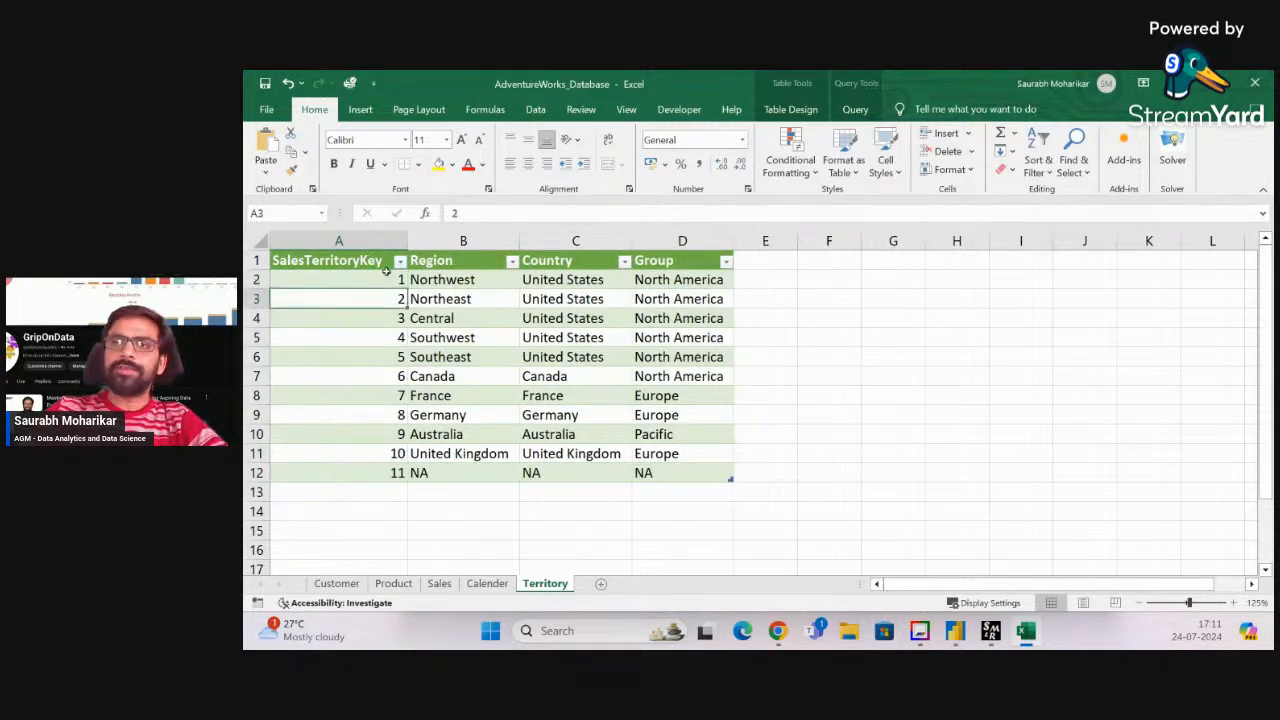
pyautogui.press('Down')
# Review the Territory sheet's Region values from the lower rows back up to the Region header
pyautogui.press('Right')
pyautogui.press('Up')
pyautogui.press('Up')
pyautogui.press('Up')
pyautogui.press('Up')
pyautogui.press('Up')
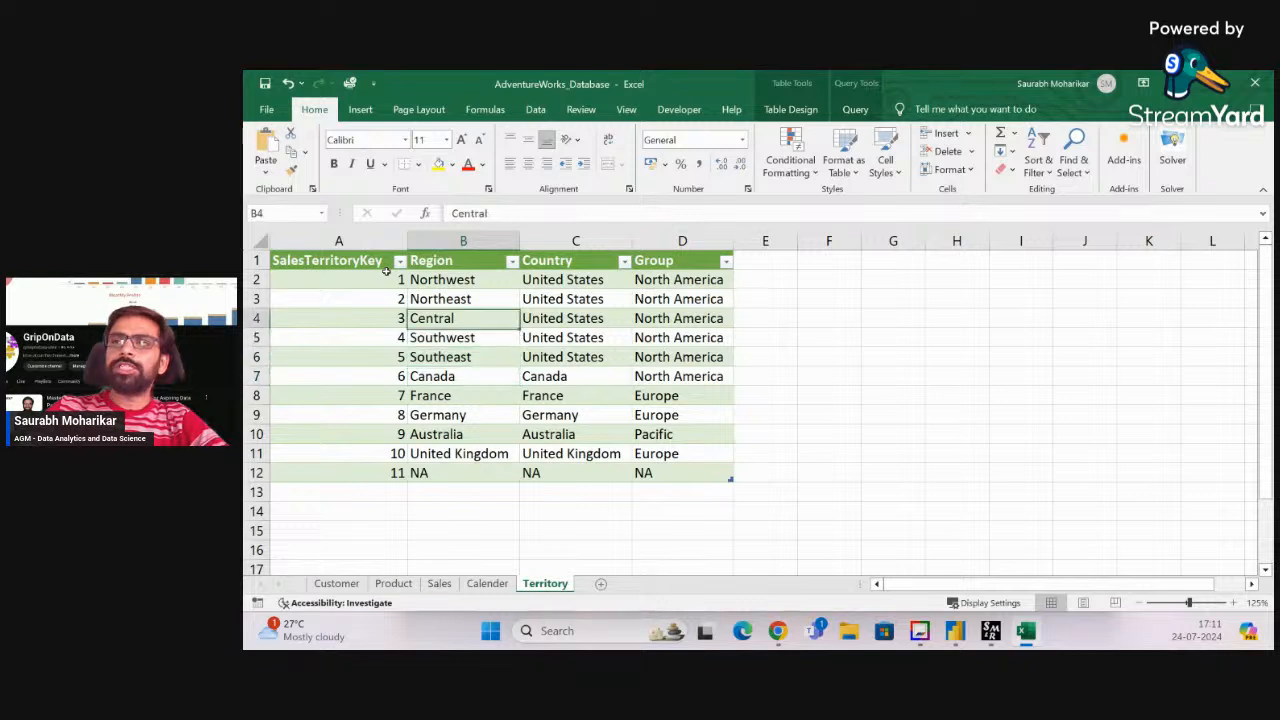
pyautogui.press('Up')
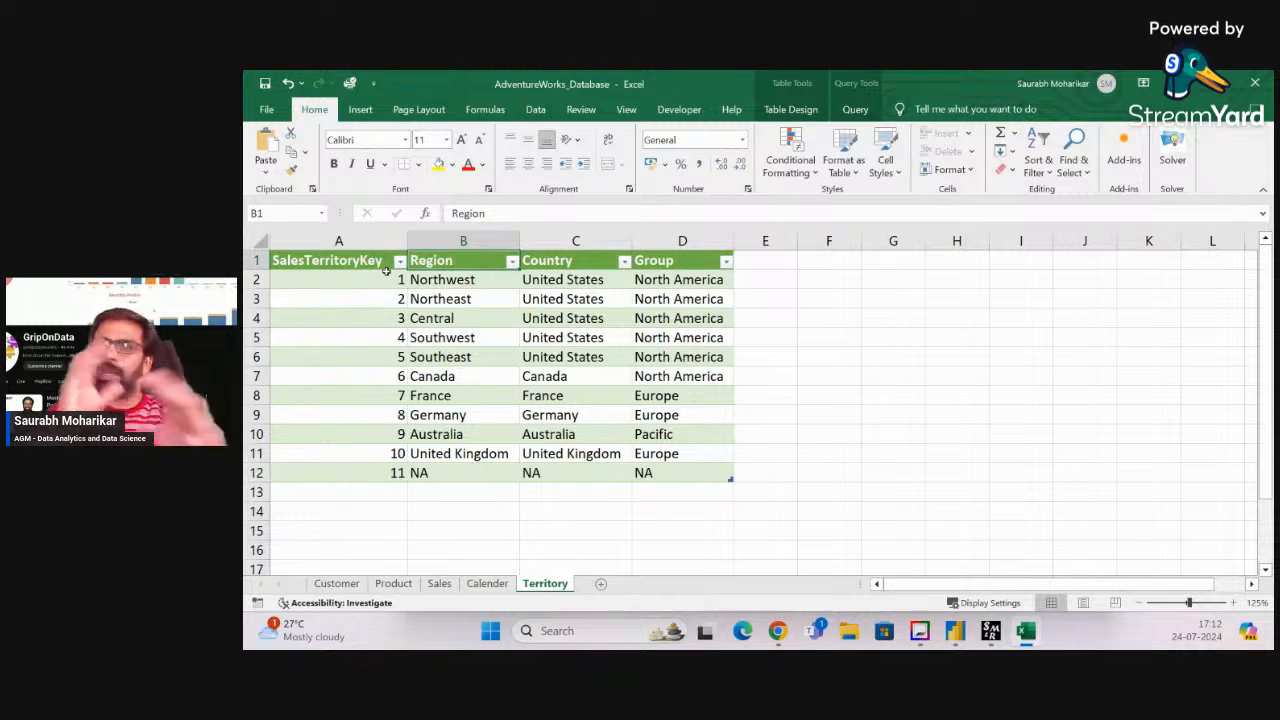
# Review the Territory sheet's Country and Group columns, and return to the first SalesTerritoryKey value
pyautogui.press('Right')
pyautogui.press('Right')
pyautogui.press('Down')
pyautogui.press('Left')
pyautogui.press('Left')
pyautogui.press('Right')
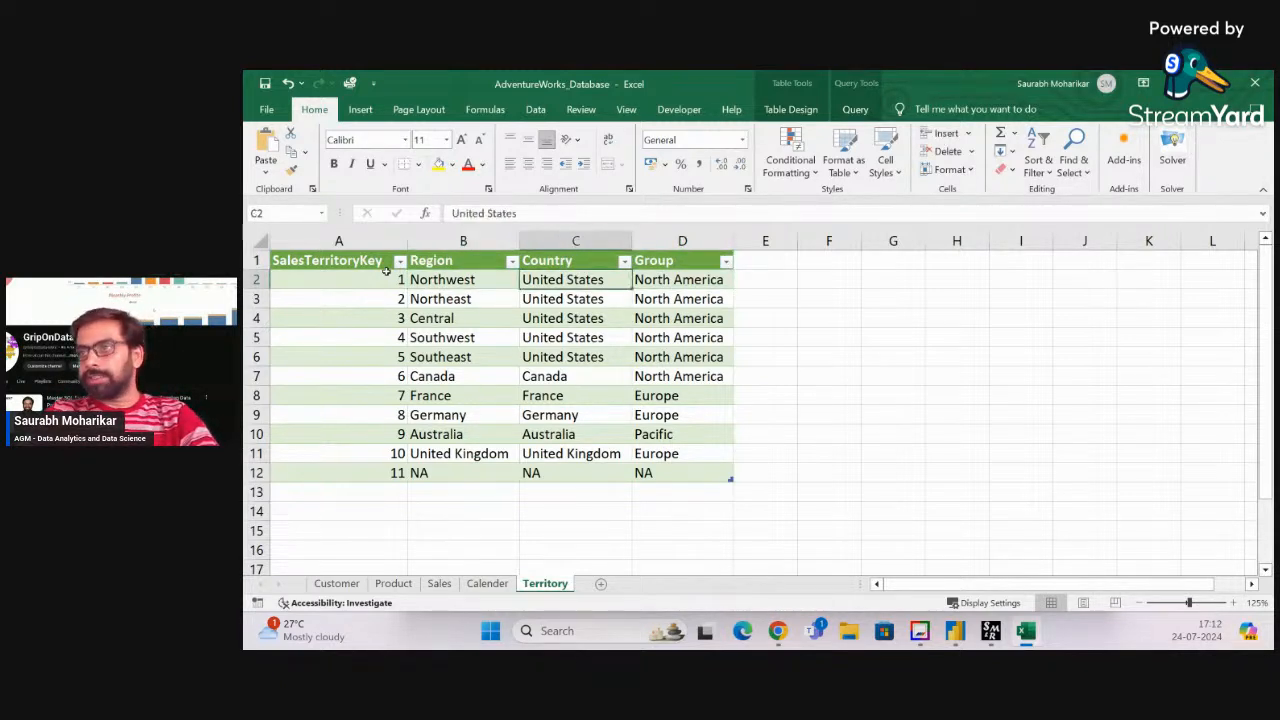
pyautogui.press('Left')
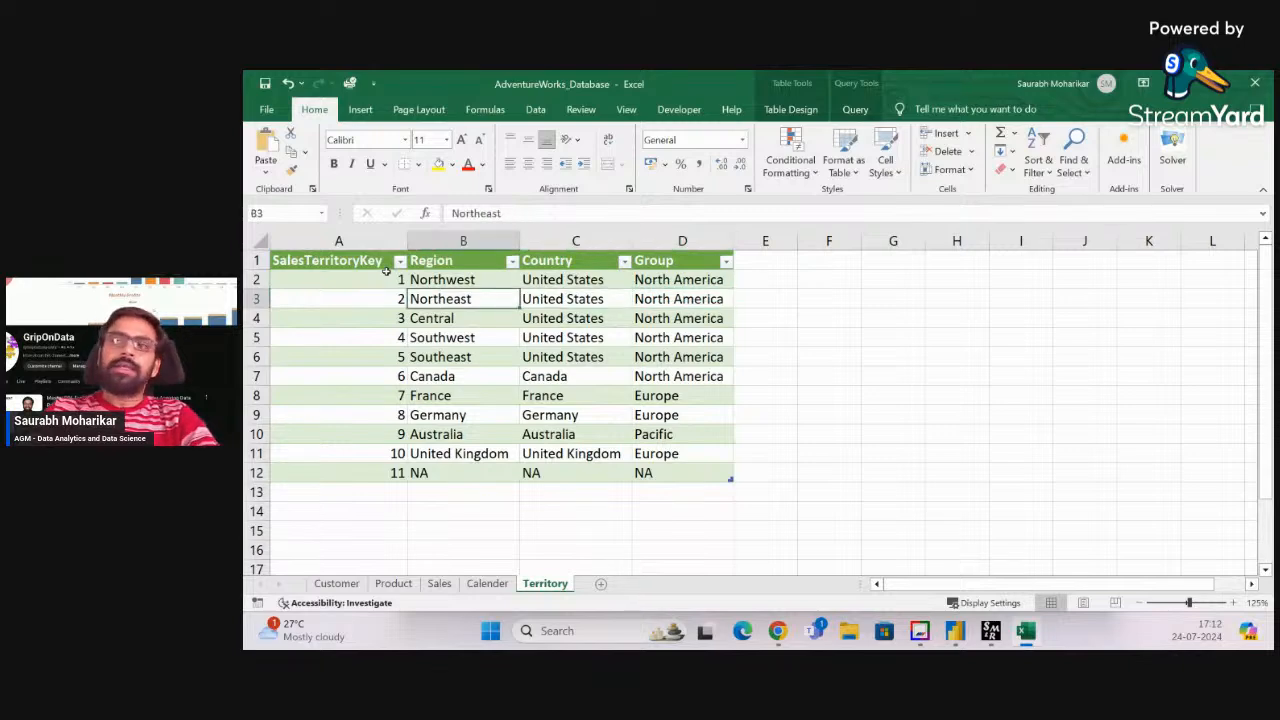
pyautogui.press('Left')
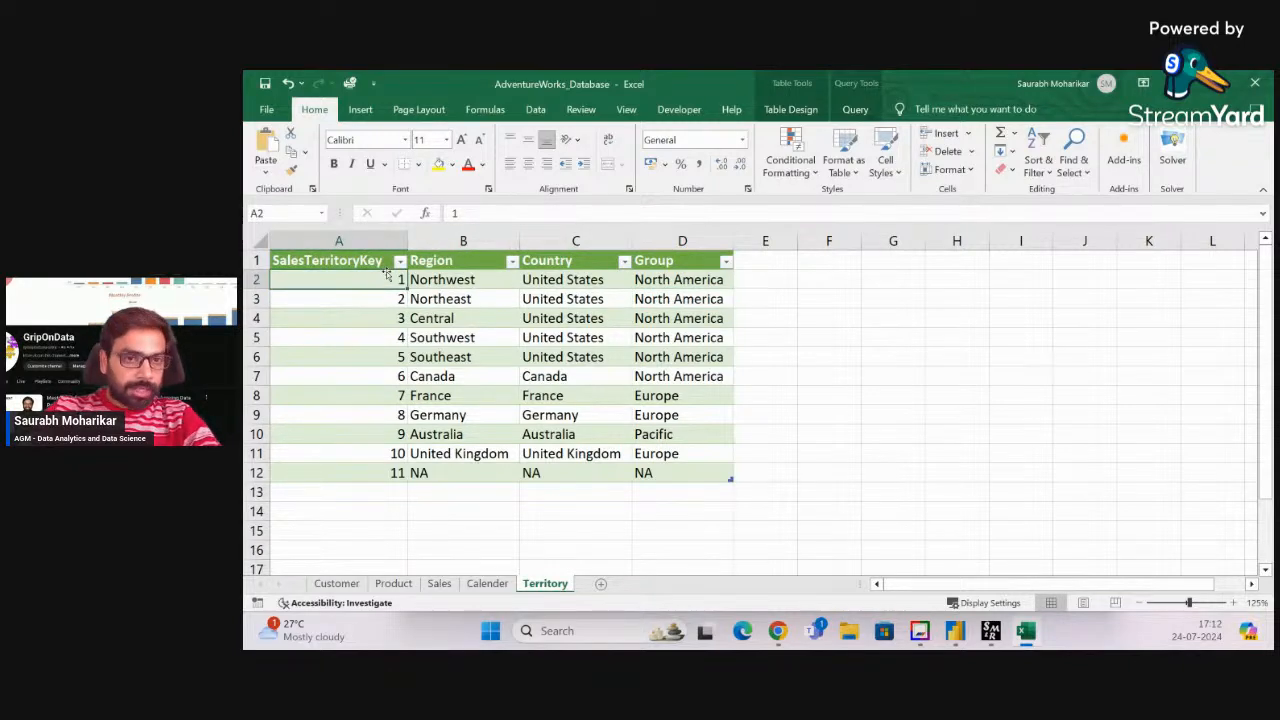
# Open the Calender sheet and go through its first columns from Date to FiscalYear in row 3
pyautogui.click(490, 584)
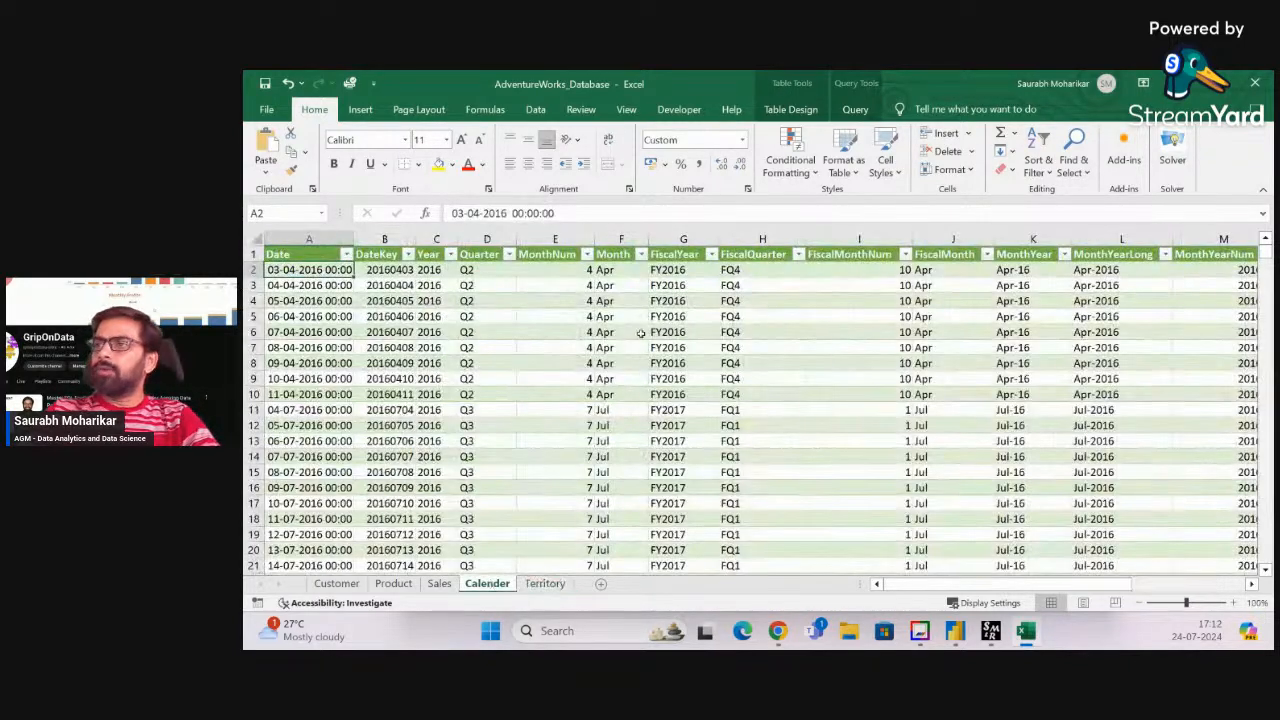
pyautogui.click(313, 288)
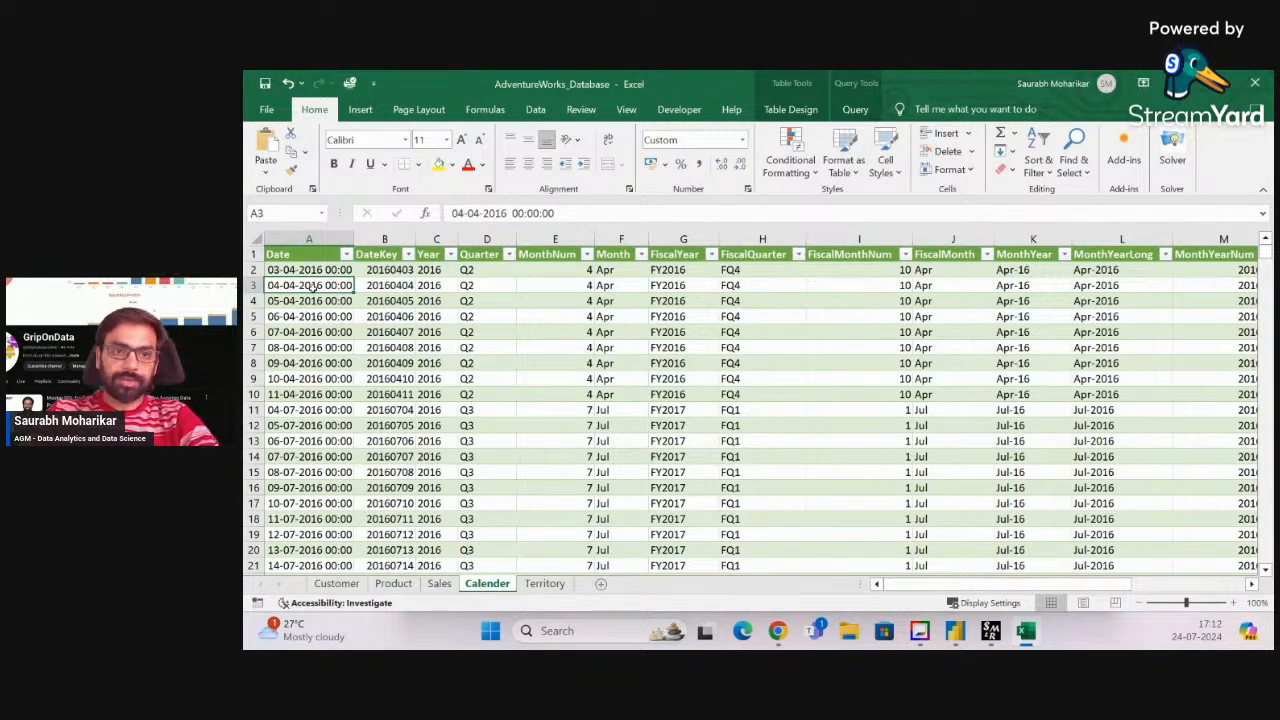
pyautogui.press('Right')
pyautogui.press('Right')
pyautogui.press('Right')
pyautogui.press('Right')
pyautogui.press('Right')
pyautogui.press('Right')
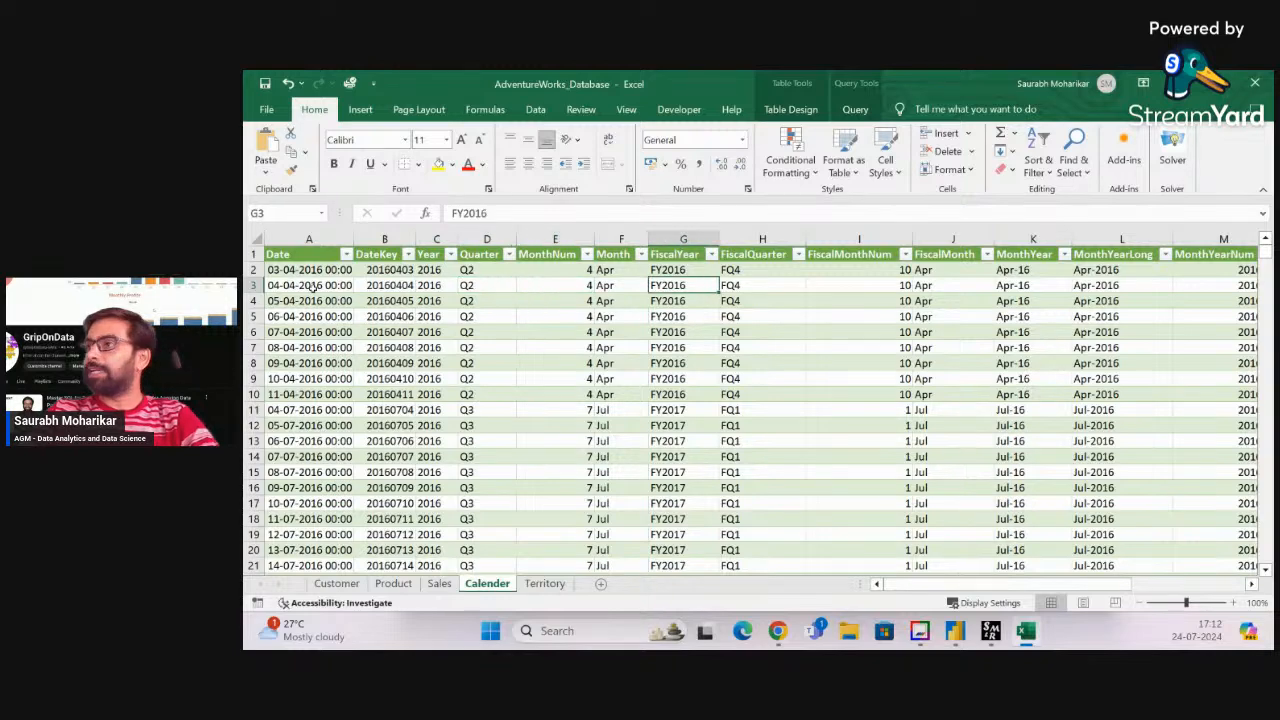
# Review the Calender sheet's remaining columns from FiscalQuarter through to WeekdayWeekend
pyautogui.press('Right')
pyautogui.press('Right')
pyautogui.press('Right')
pyautogui.press('Right')
pyautogui.press('Right')
pyautogui.press('Right')
pyautogui.press('Right')
pyautogui.press('Right')
pyautogui.press('Right')
pyautogui.press('Right')
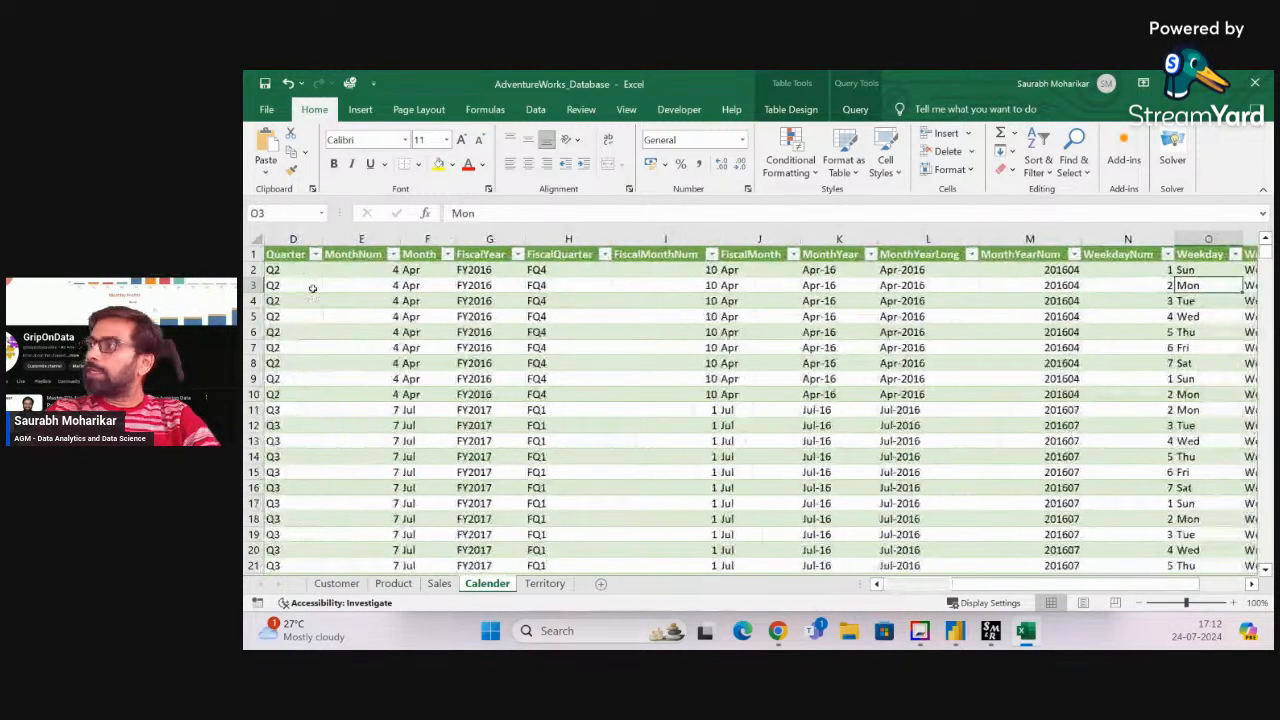
pyautogui.press('Left')
pyautogui.press('Left')
pyautogui.press('Left')
pyautogui.press('Left')
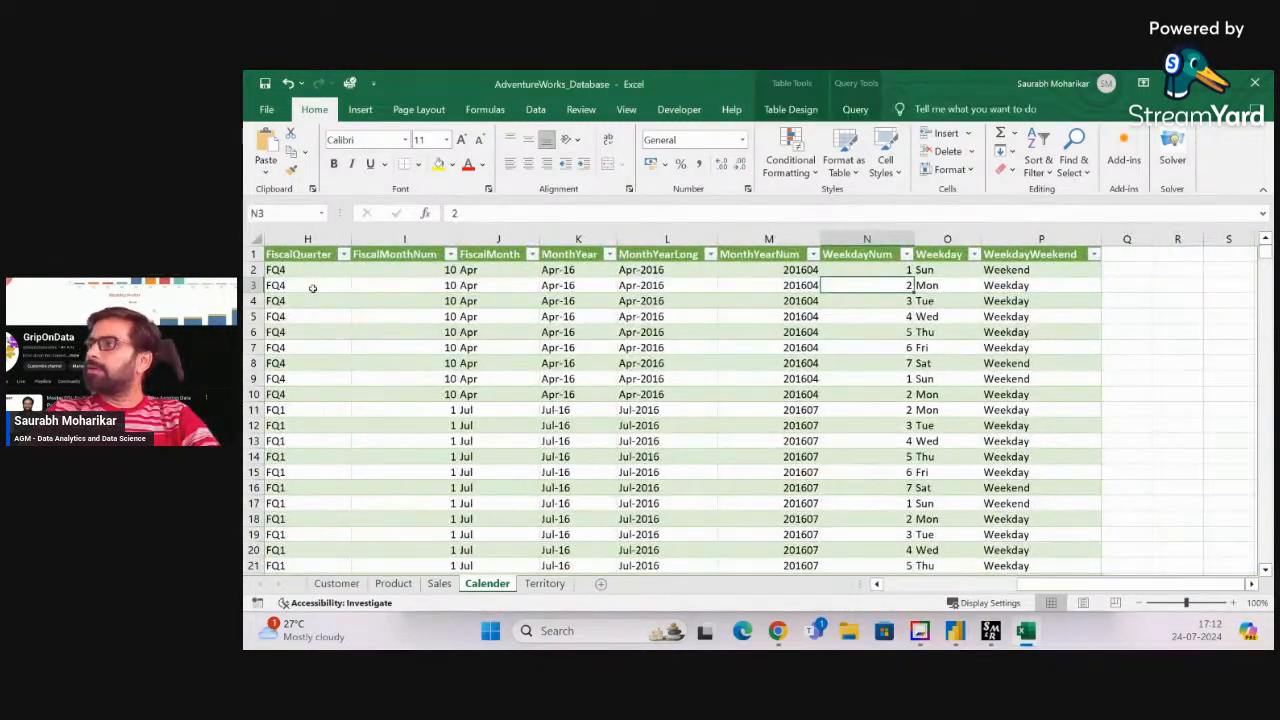
pyautogui.press('Right')
pyautogui.press('Right')
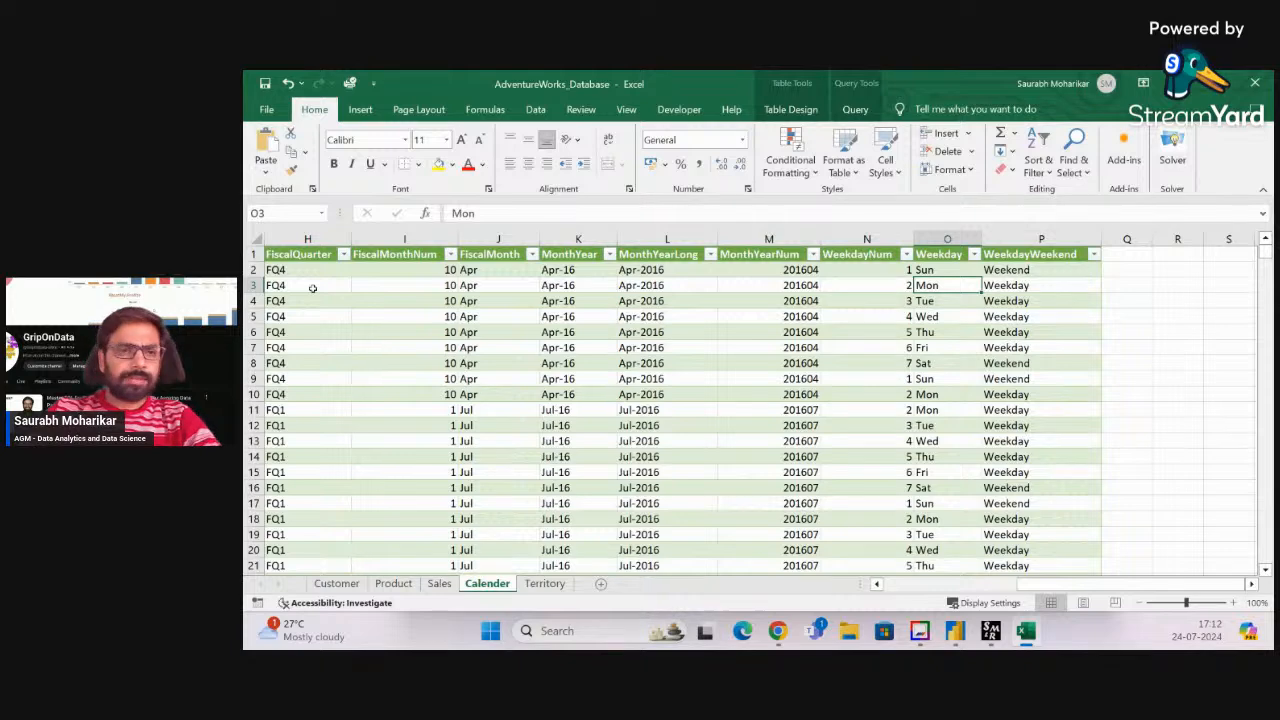
pyautogui.press('Right')
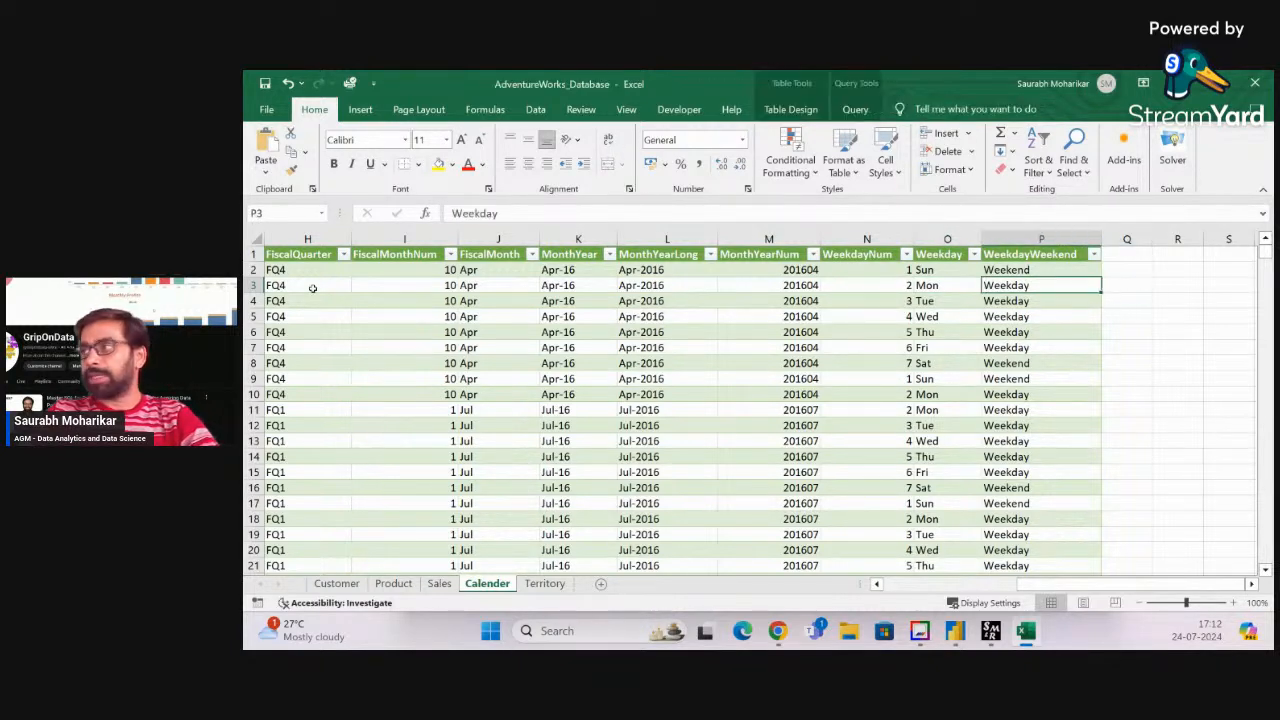
# Go back across the Calender sheet from WeekdayWeekend to the Date header in cell A1
pyautogui.press('Left')
pyautogui.press('Left')
pyautogui.press('Left')
pyautogui.press('Left')
pyautogui.press('Left')
pyautogui.press('Left')
pyautogui.press('Left')
pyautogui.press('Left')
pyautogui.press('Left')
pyautogui.press('Left')
pyautogui.press('Left')
pyautogui.press('Left')
pyautogui.press('Left')
pyautogui.press('Left')
pyautogui.press('Left')
pyautogui.press('Up')
pyautogui.press('Up')
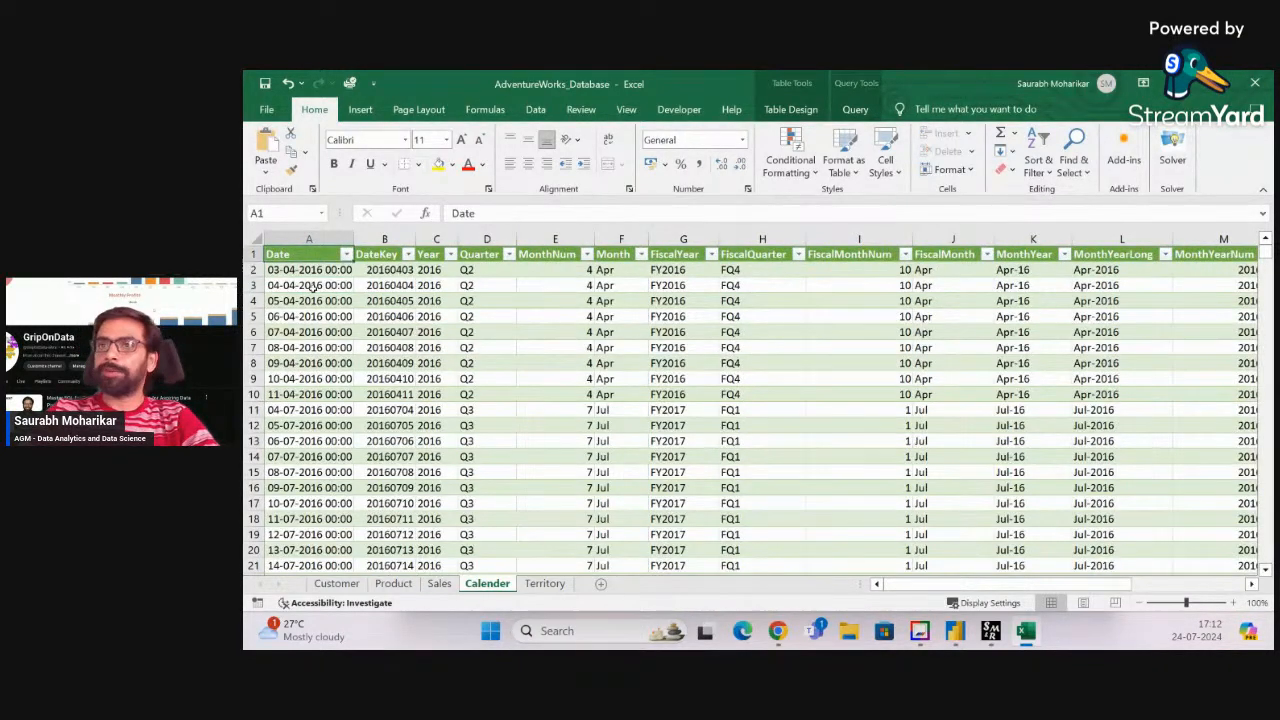
# Revisit the Customer, Product and Sales sheets, and return to the Calender sheet's FiscalMonth and FiscalQuarter values
pyautogui.click(337, 584)
pyautogui.click(393, 584)
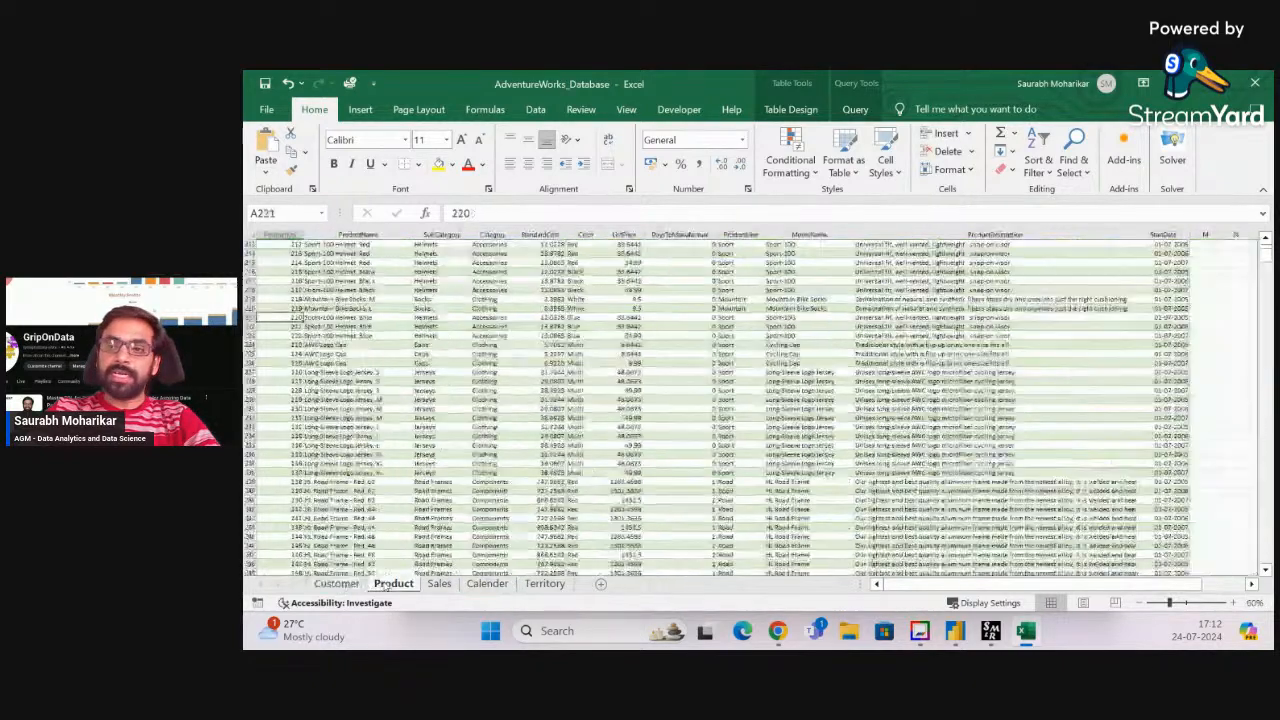
pyautogui.click(439, 584)
pyautogui.click(487, 584)
pyautogui.click(928, 342)
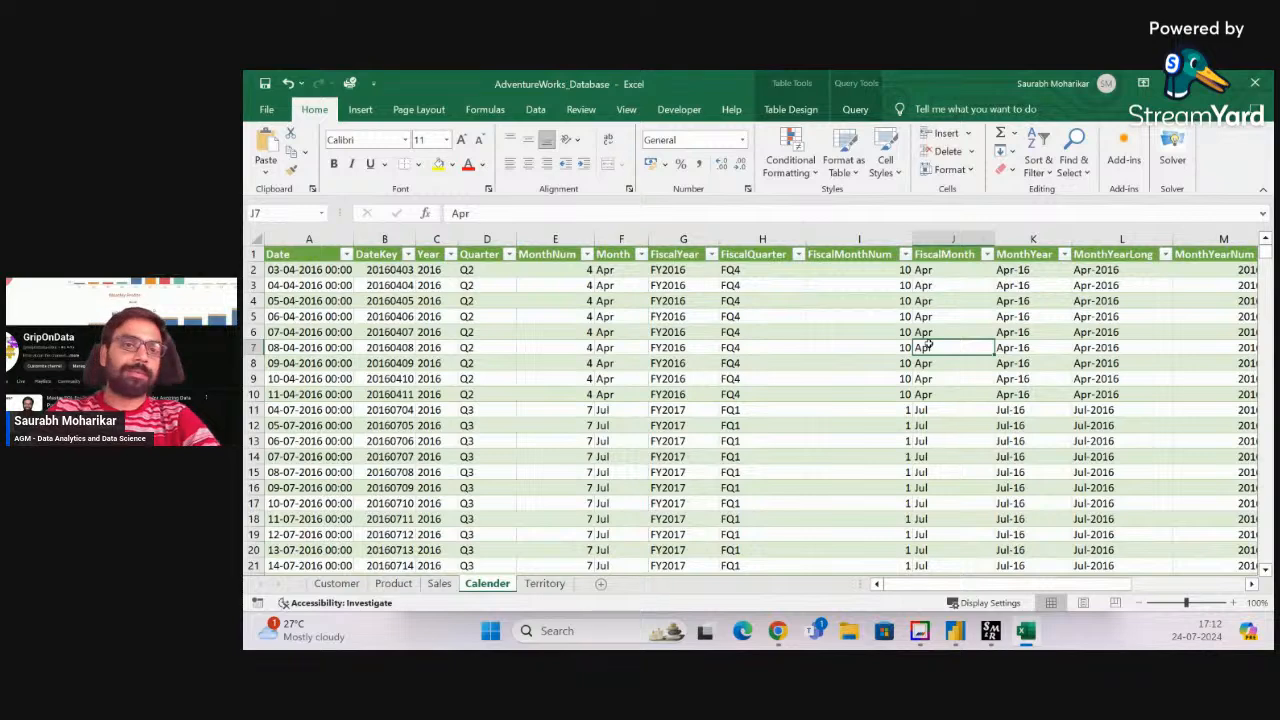
pyautogui.click(725, 331)
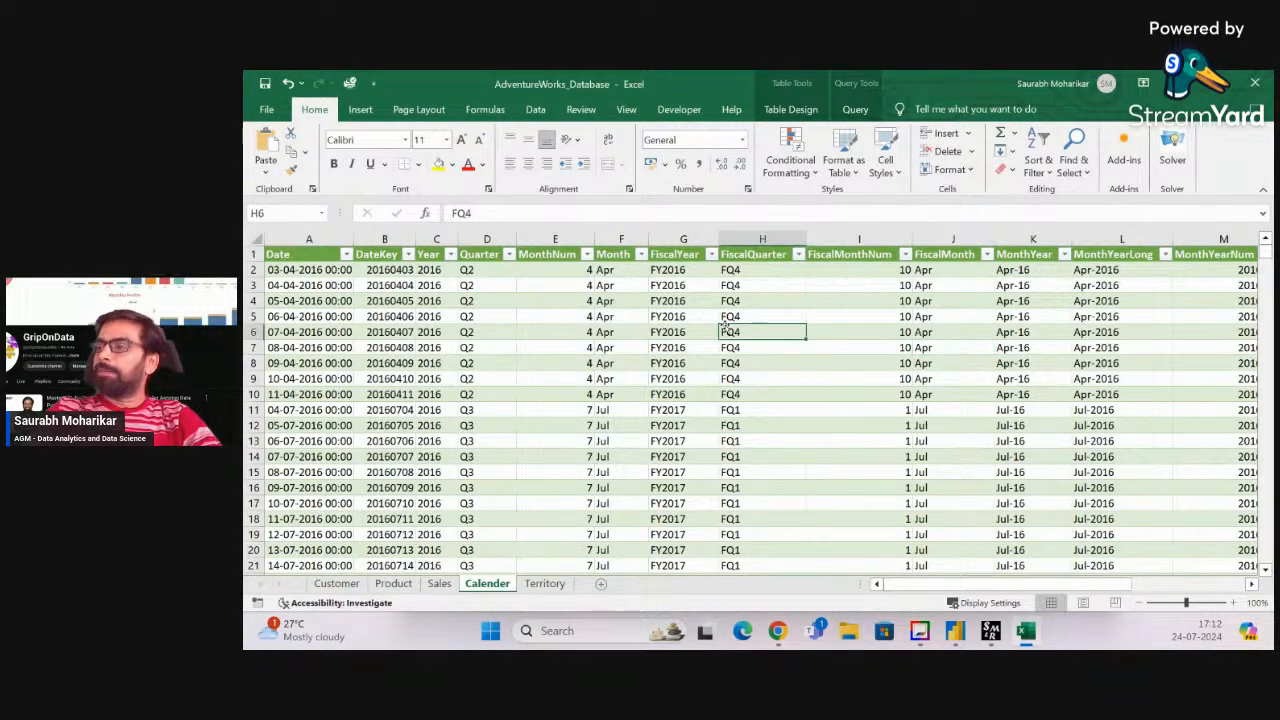
# Close the AdventureWorks_Database workbook without saving, and cancel the open Navigator in Power BI Desktop
pyautogui.click(1261, 84)
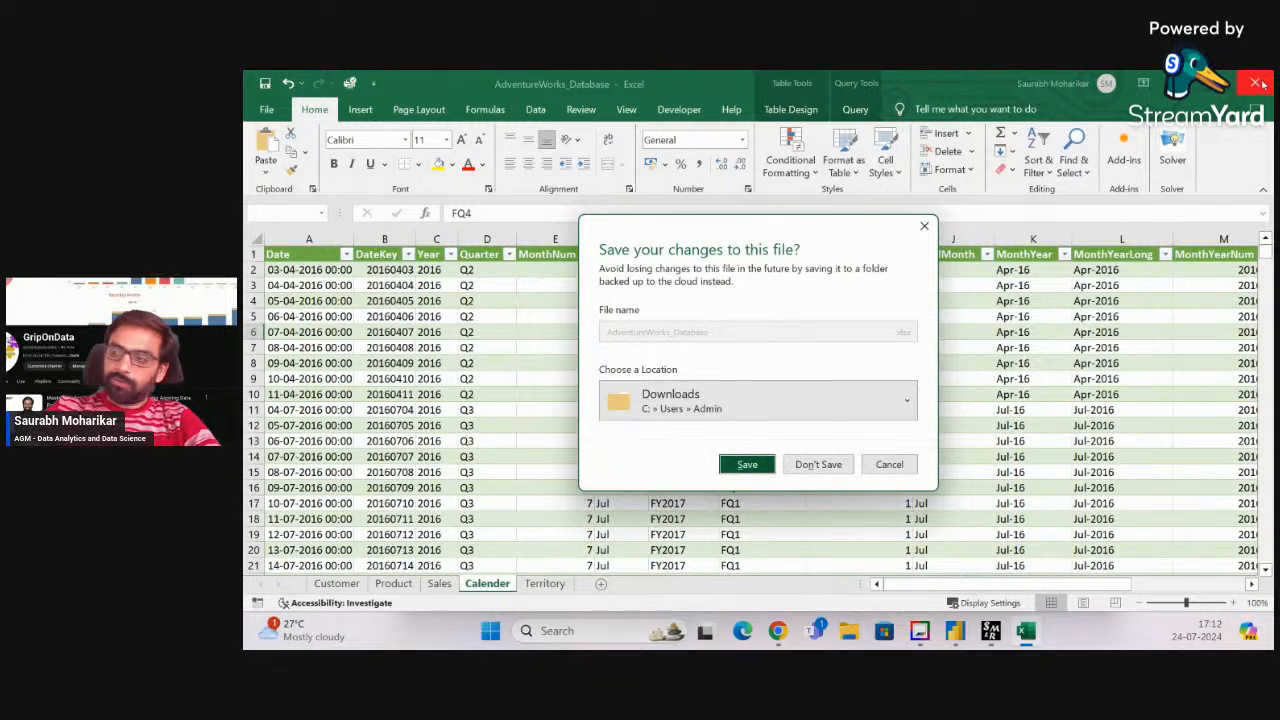
pyautogui.click(818, 464)
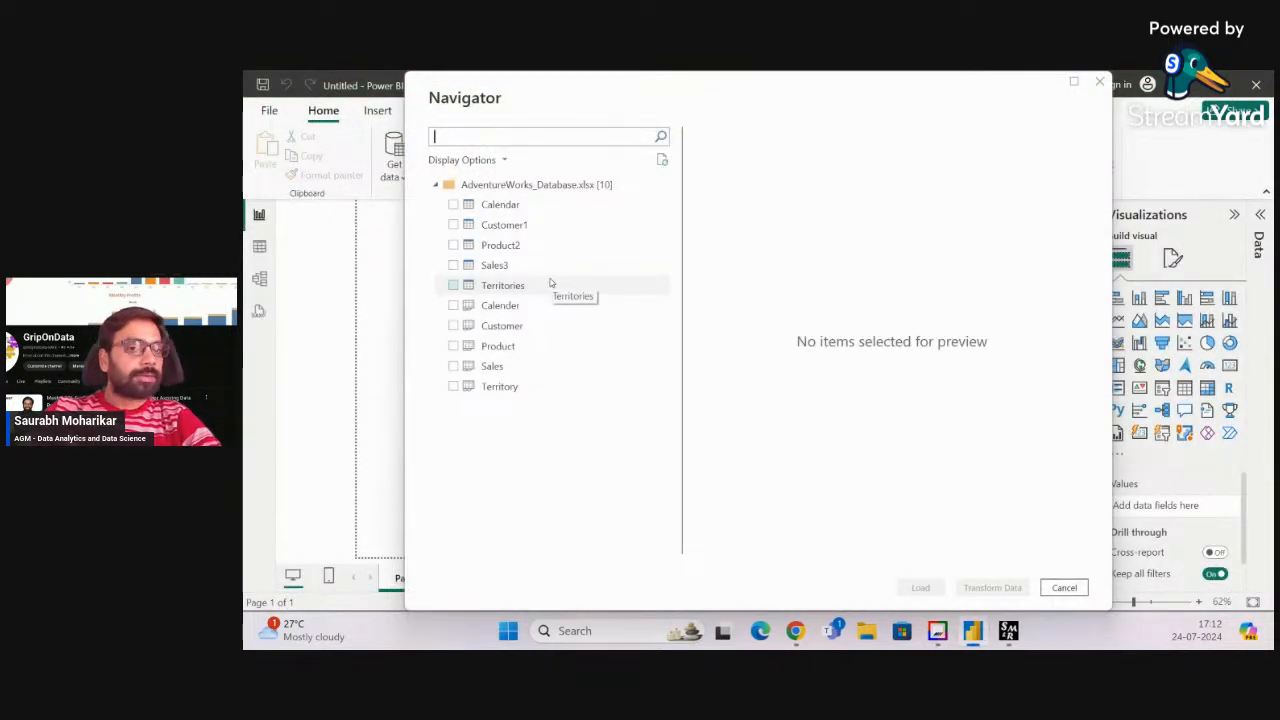
pyautogui.click(1064, 587)
# Start an Excel data import into the report with the AdventureWorks_Database.xlsx file from Downloads
pyautogui.click(391, 183)
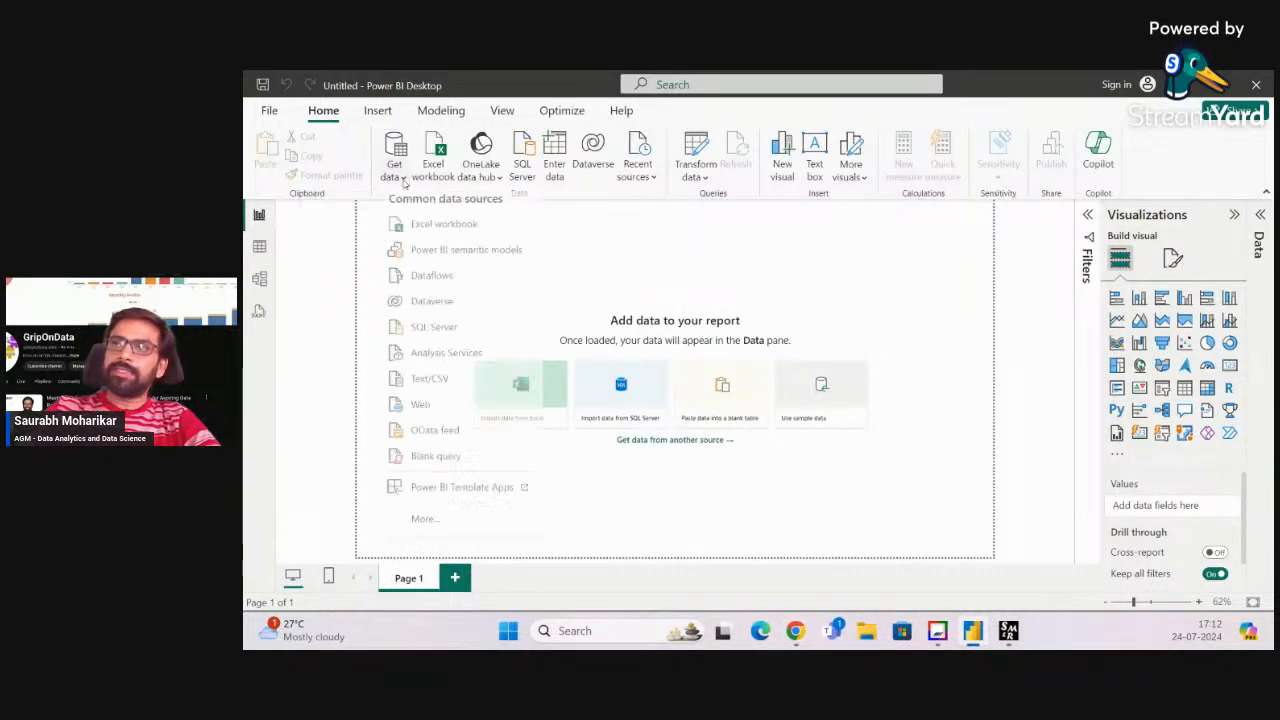
pyautogui.click(681, 226)
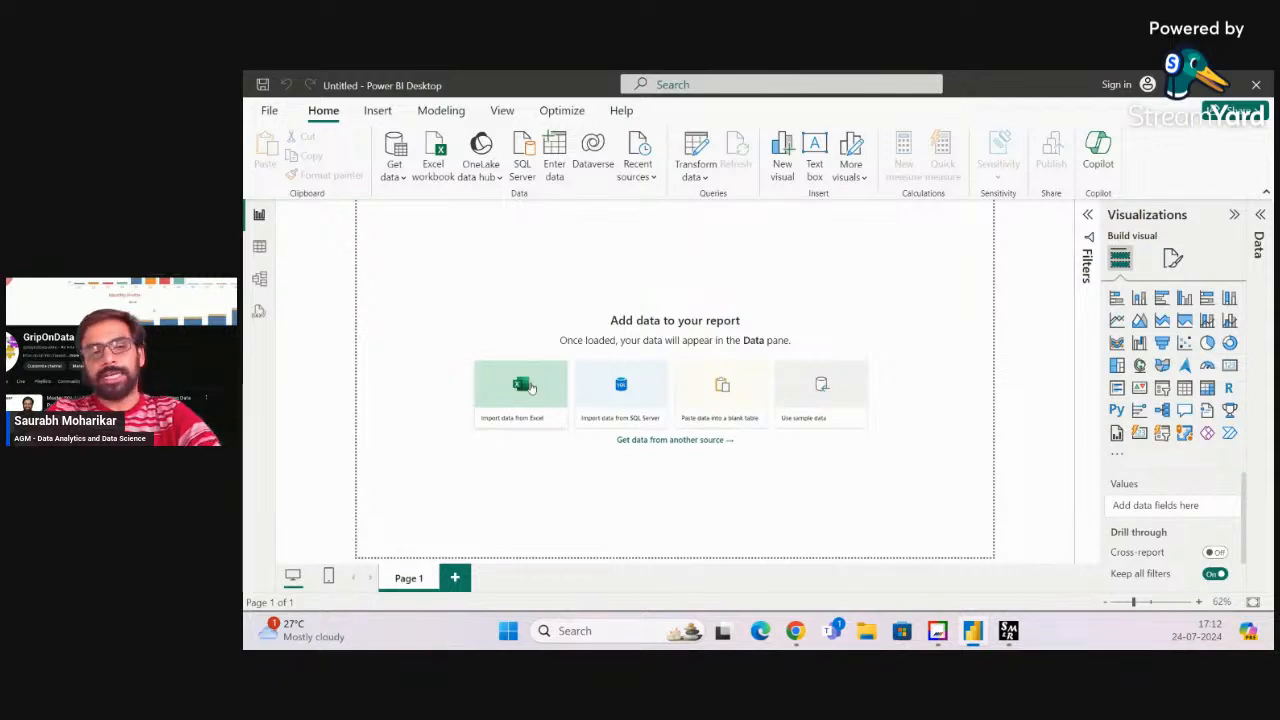
pyautogui.click(531, 387)
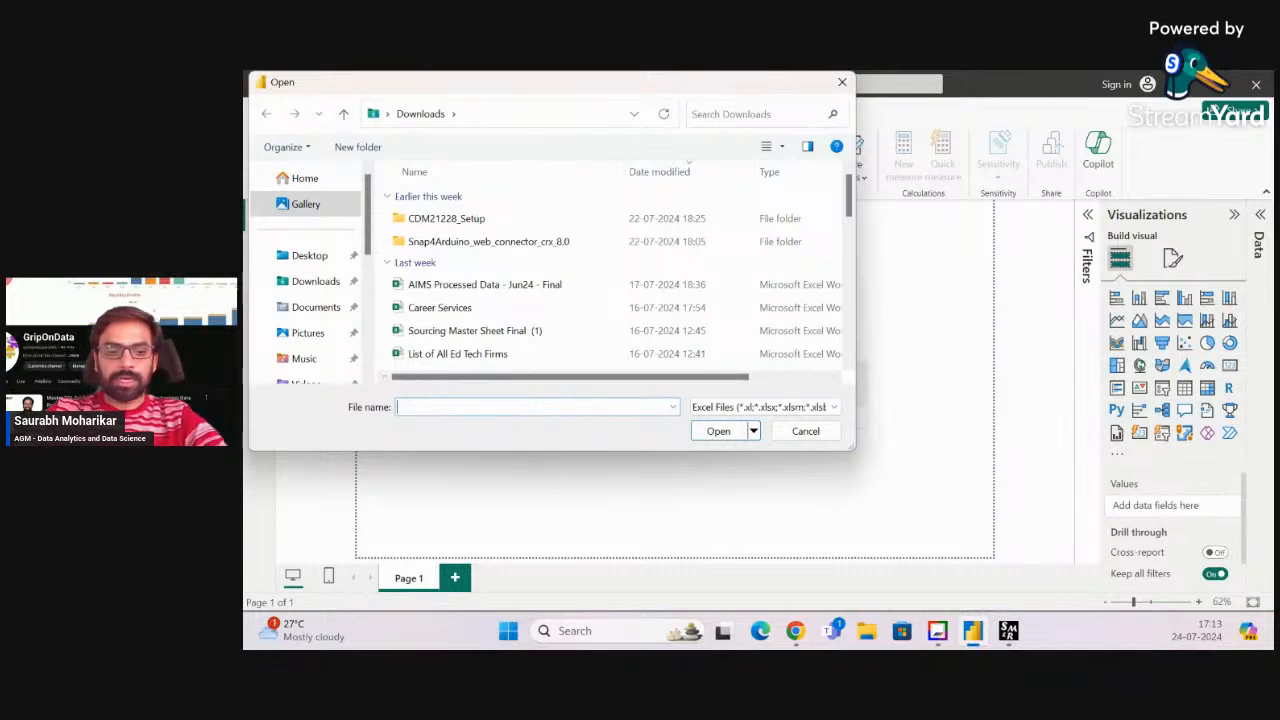
pyautogui.write('Adv')
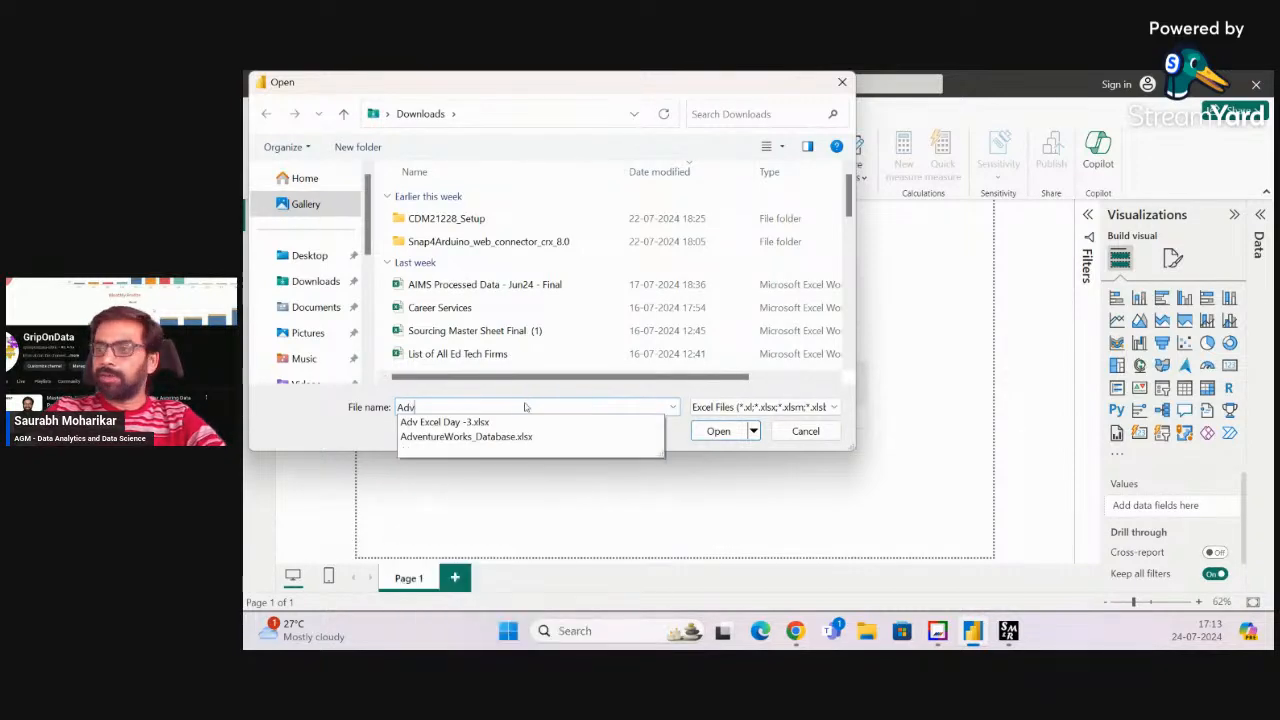
pyautogui.press('Down')
pyautogui.press('Down')
pyautogui.press('Return')
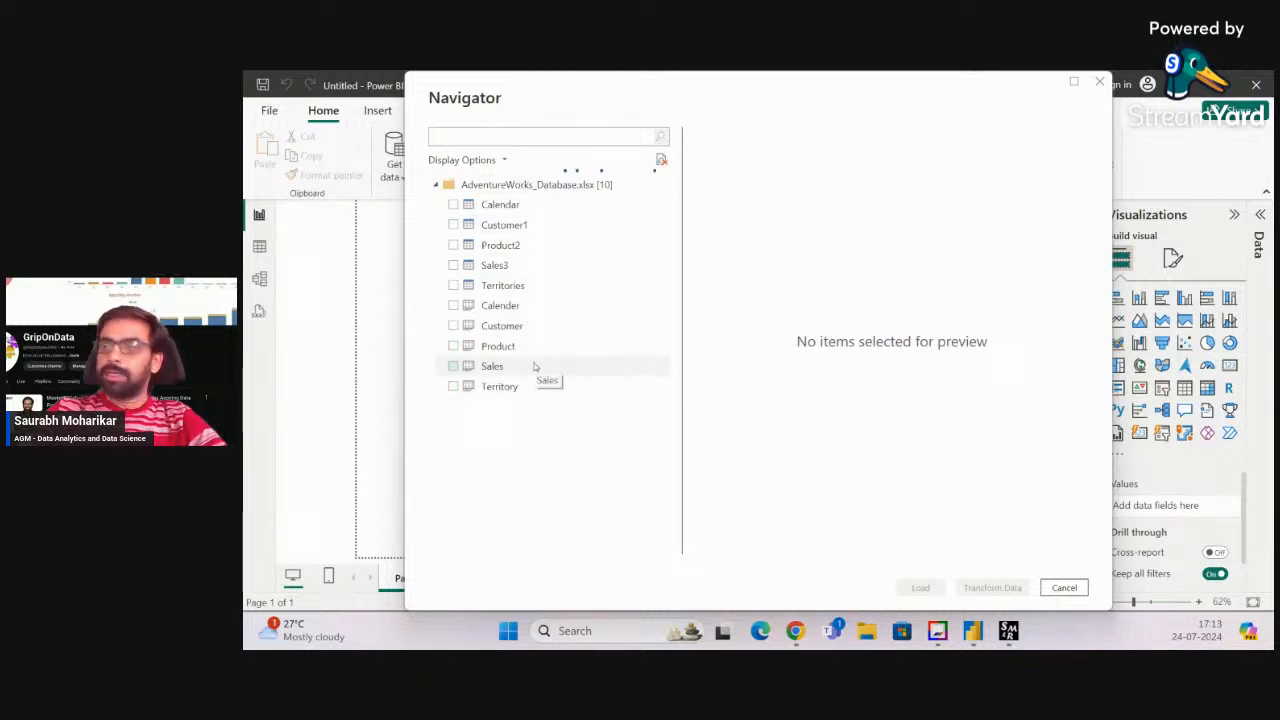
# Preview the workbook's Calendar, Customer1, Territories, Sales3 and Product2 tables in the Navigator
pyautogui.click(521, 212)
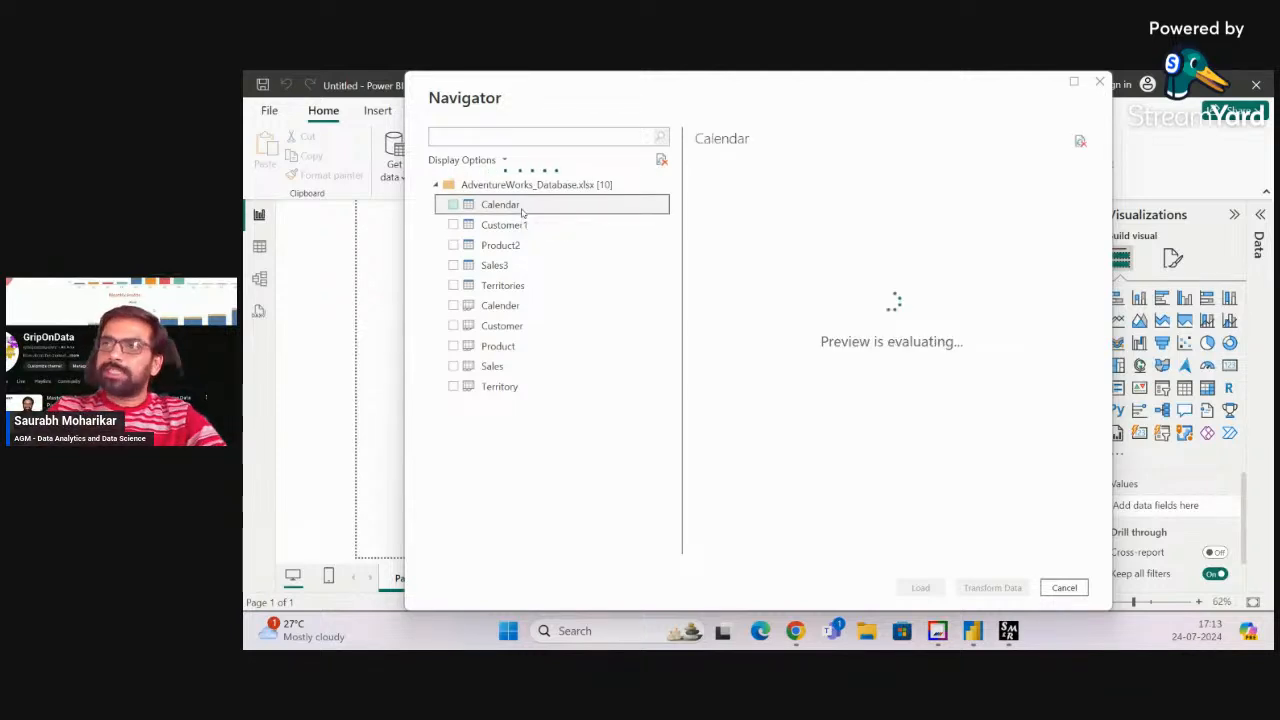
pyautogui.click(521, 225)
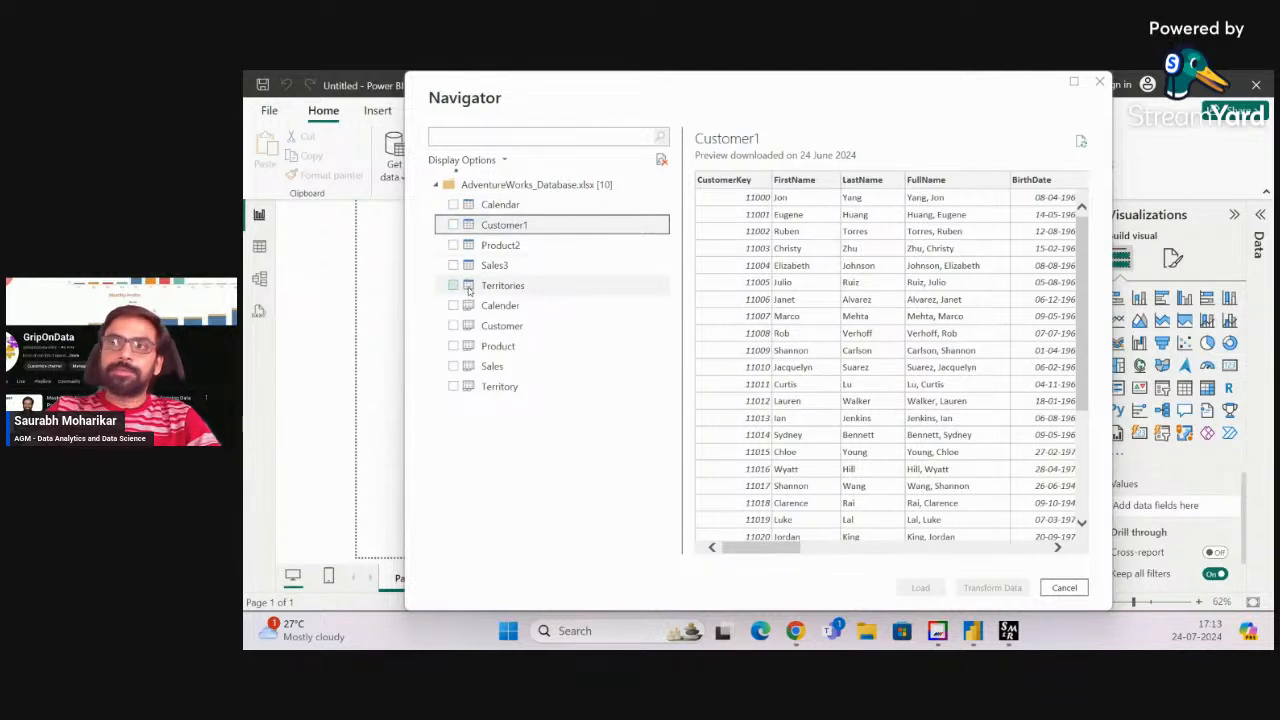
pyautogui.click(484, 205)
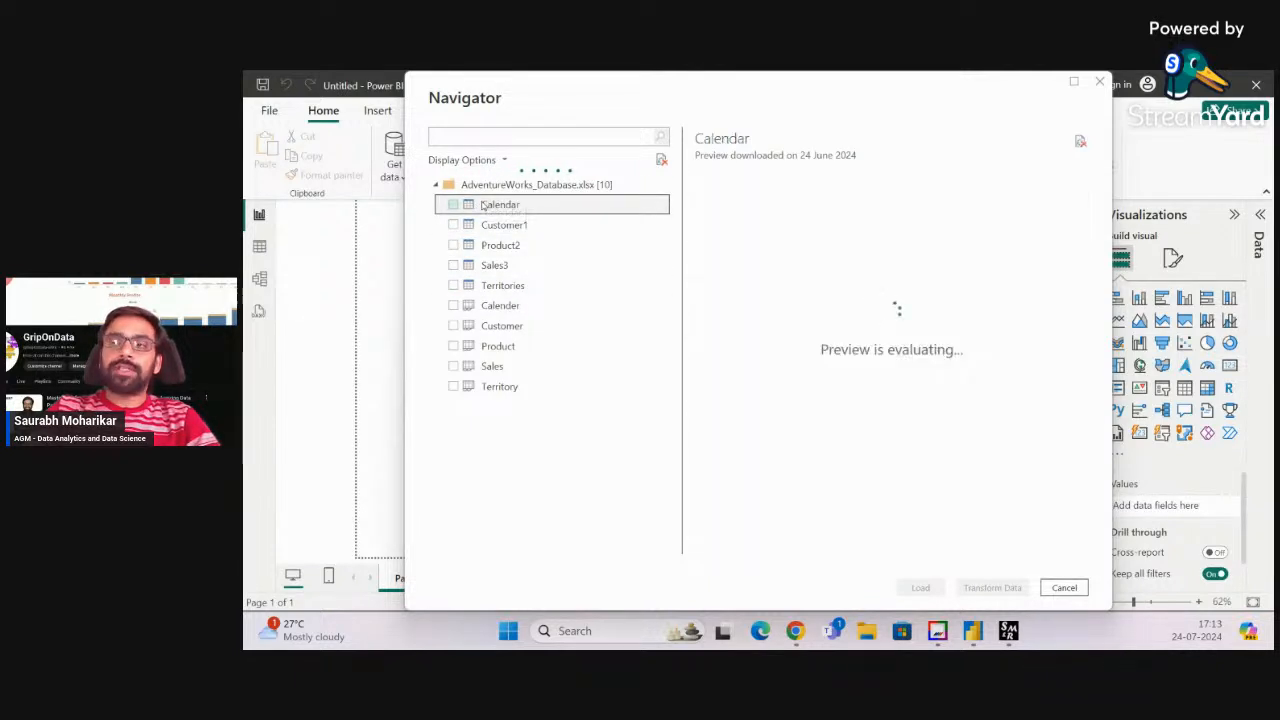
pyautogui.press('Down')
pyautogui.press('Down')
pyautogui.press('Down')
pyautogui.press('Down')
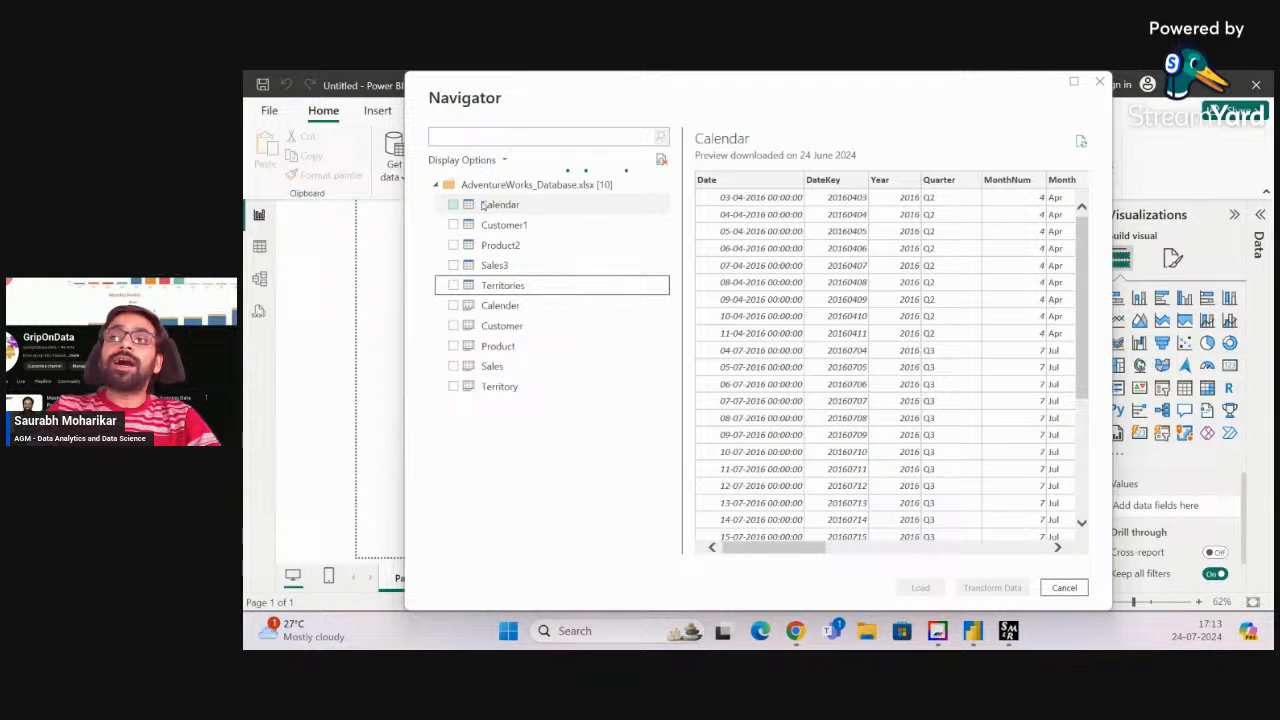
pyautogui.click(502, 286)
pyautogui.click(521, 266)
pyautogui.click(531, 247)
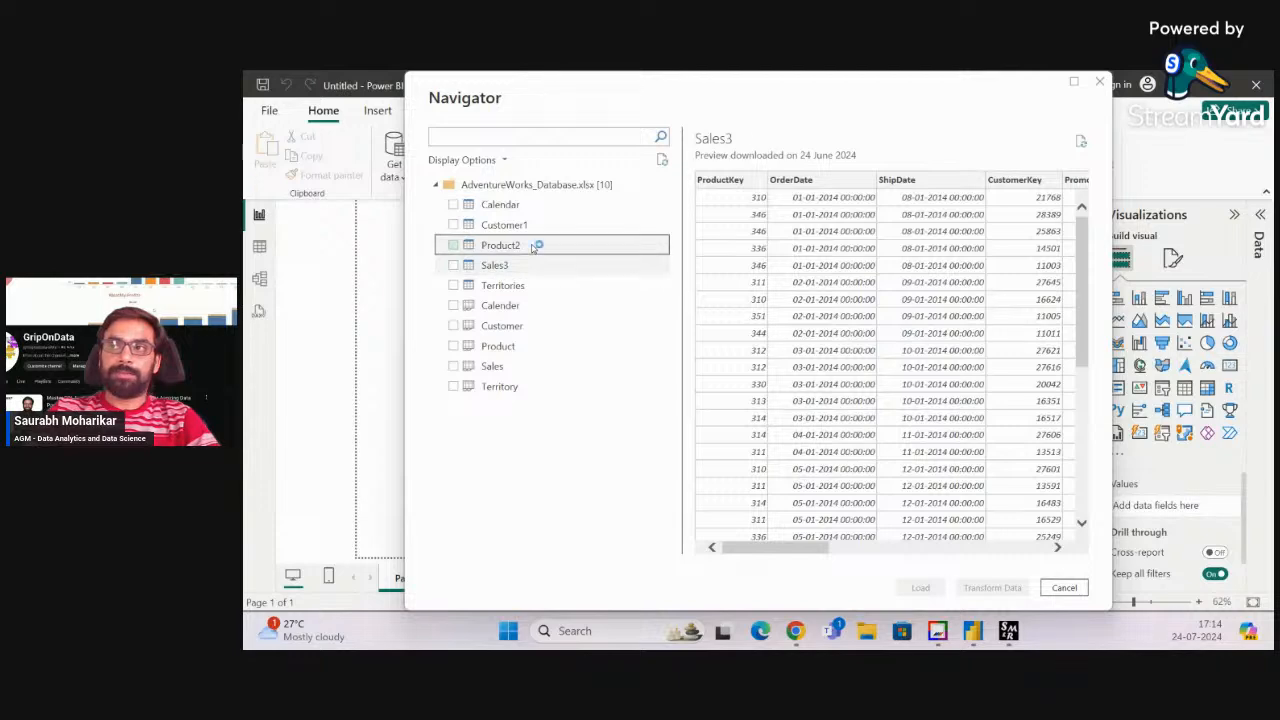
pyautogui.click(508, 207)
# Preview the Calender, Customer, Product, Sales and Territory sheets one after another
pyautogui.click(512, 310)
pyautogui.click(503, 328)
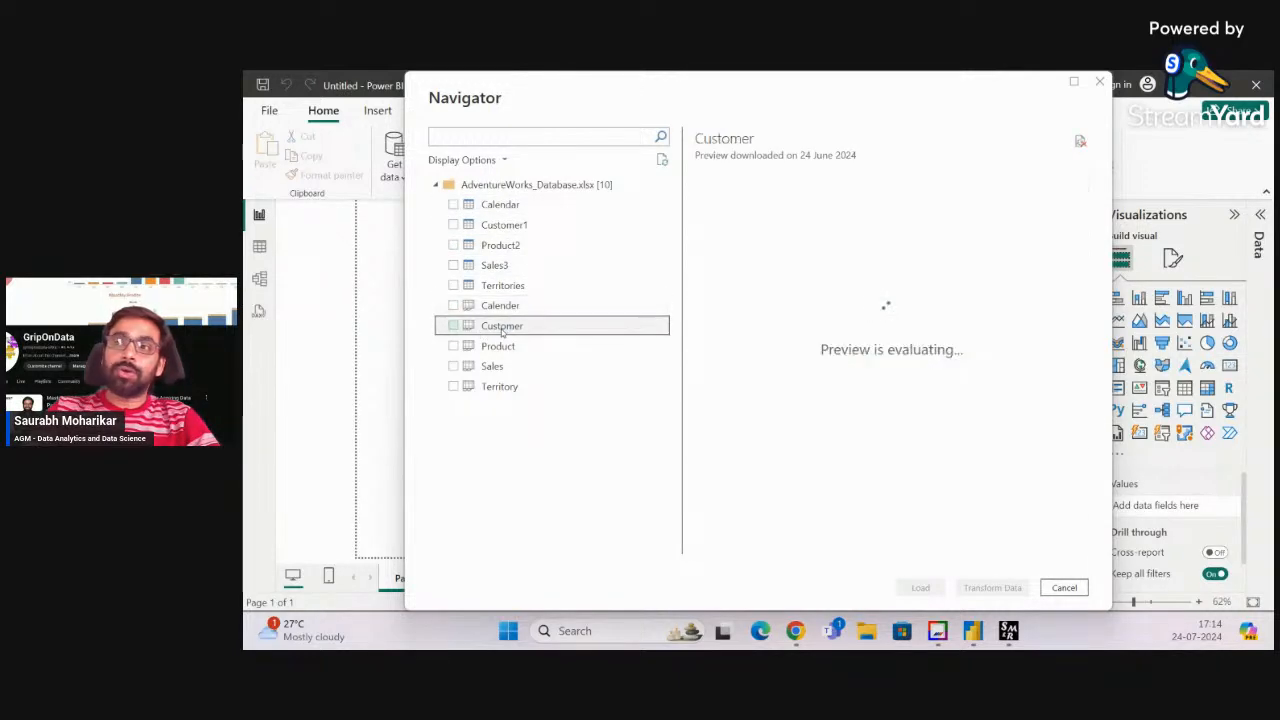
pyautogui.click(498, 348)
pyautogui.click(497, 368)
pyautogui.click(500, 388)
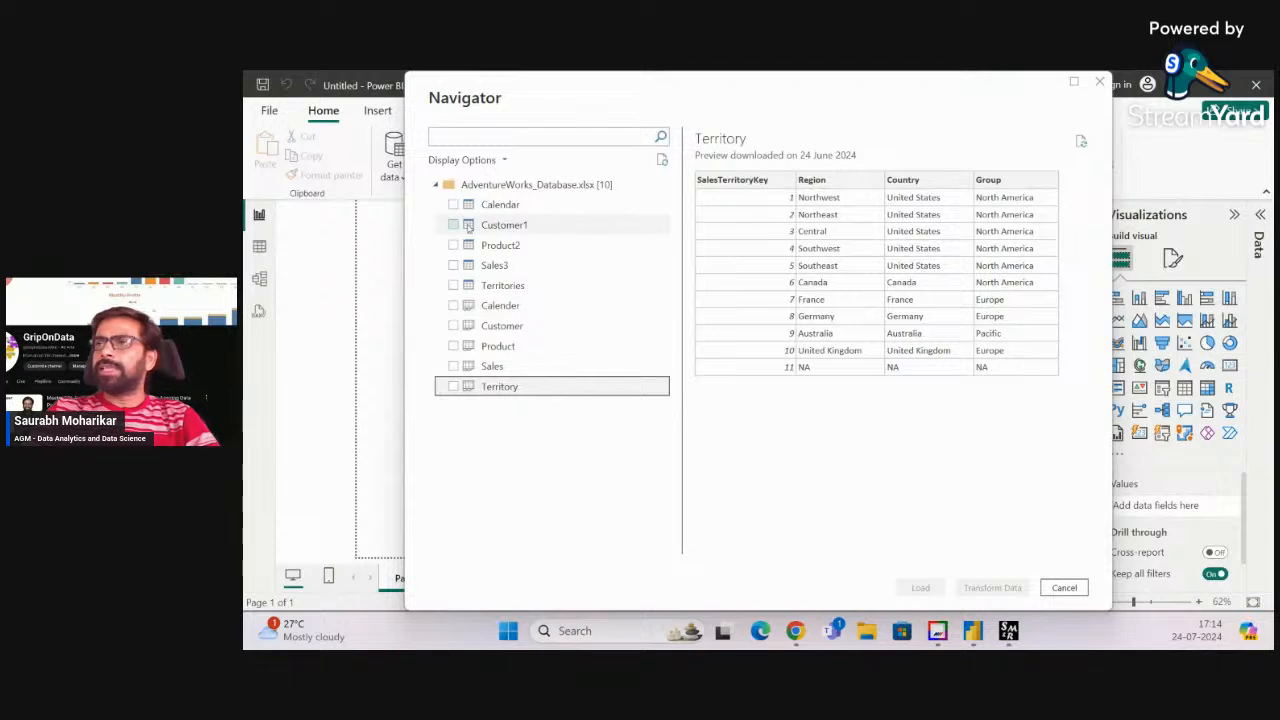
pyautogui.click(453, 306)
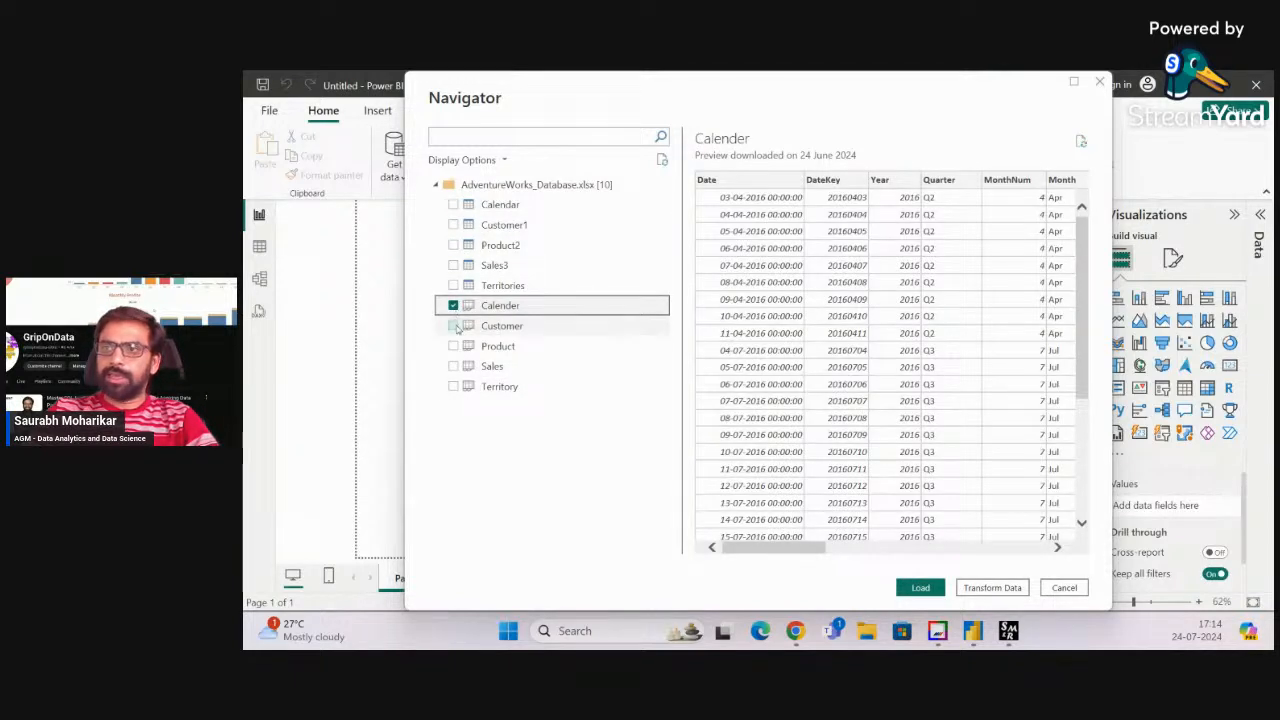
pyautogui.click(453, 306)
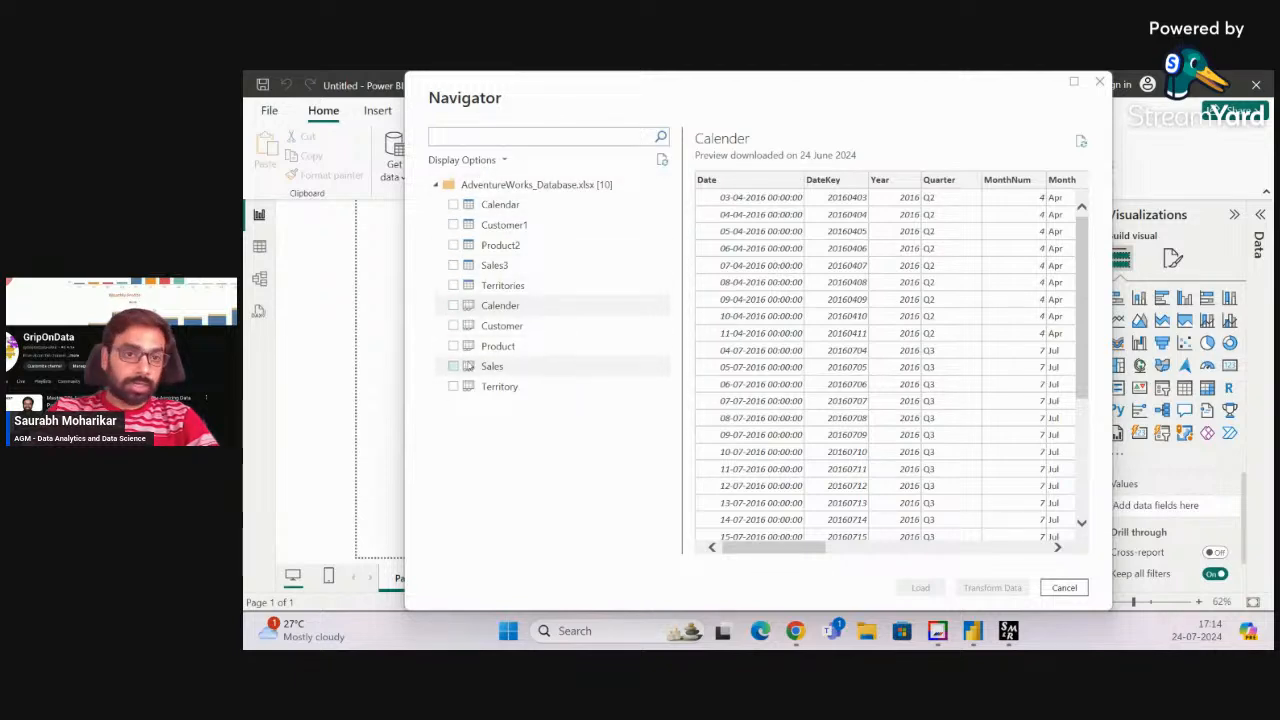
pyautogui.click(504, 161)
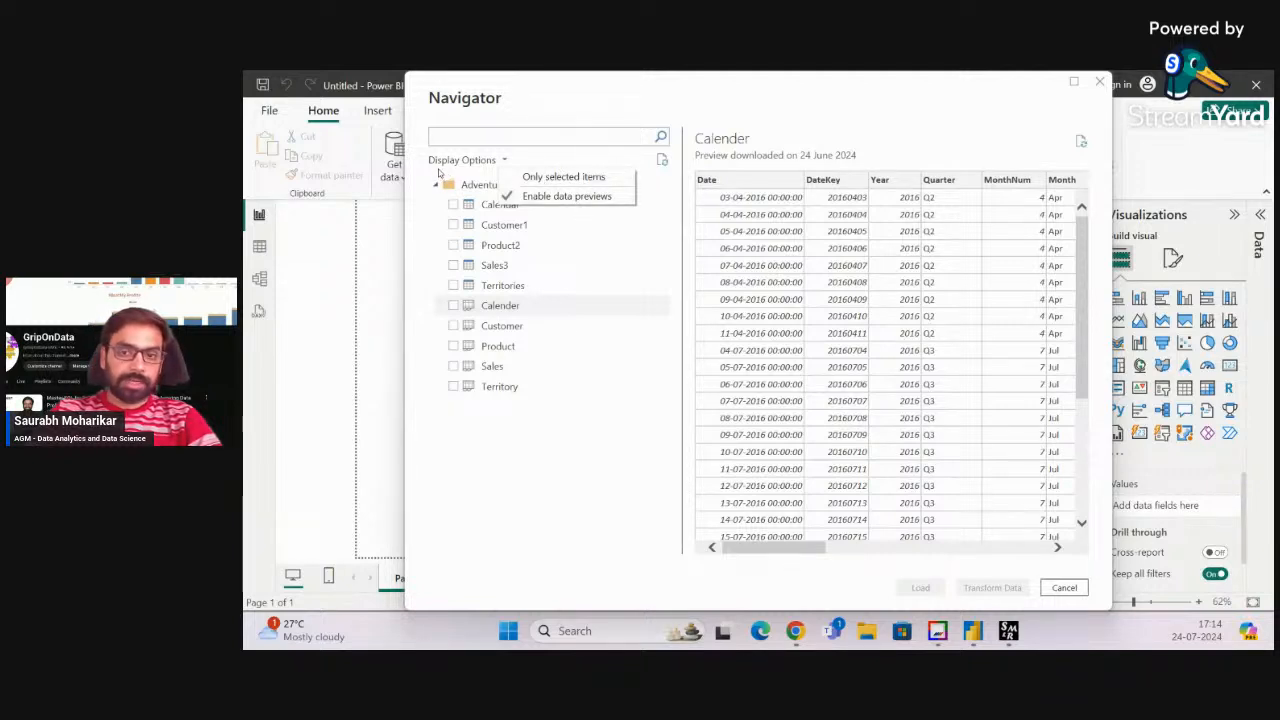
pyautogui.click(583, 480)
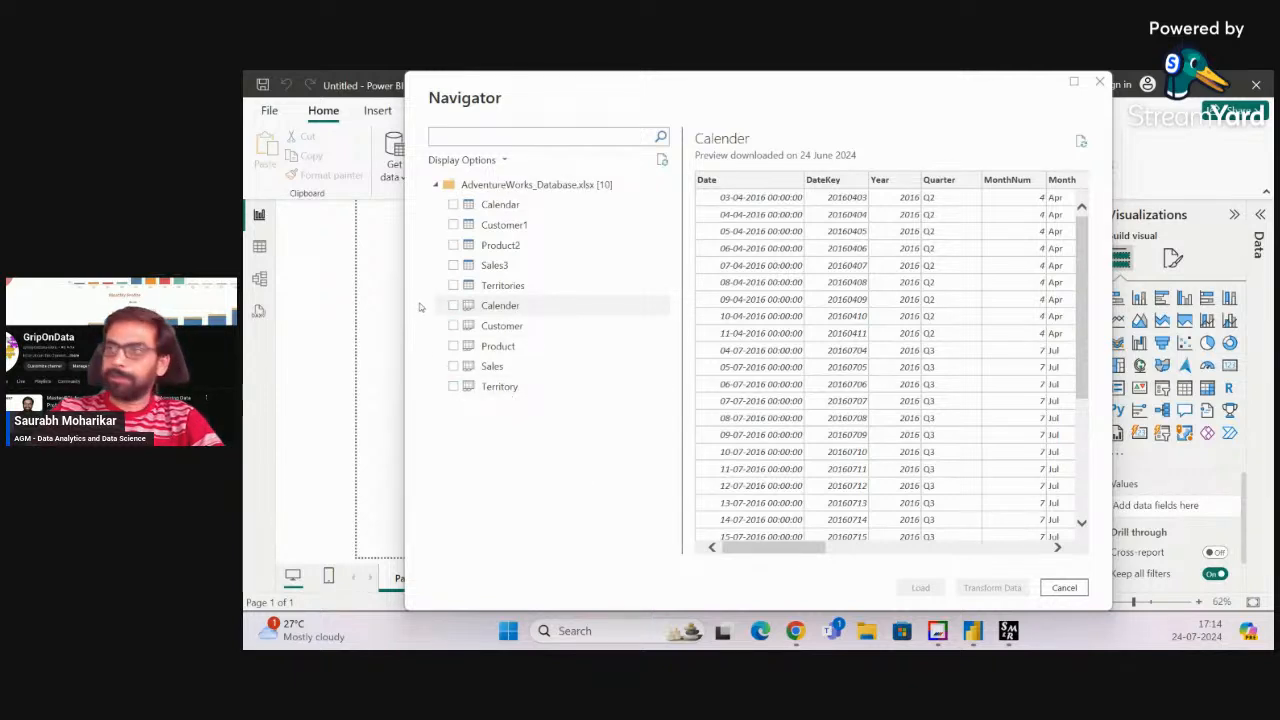
# Select the Calender, Customer, Product, Sales and Territory sheets plus the Customer1 and Product2 tables for import
pyautogui.click(453, 305)
pyautogui.click(457, 328)
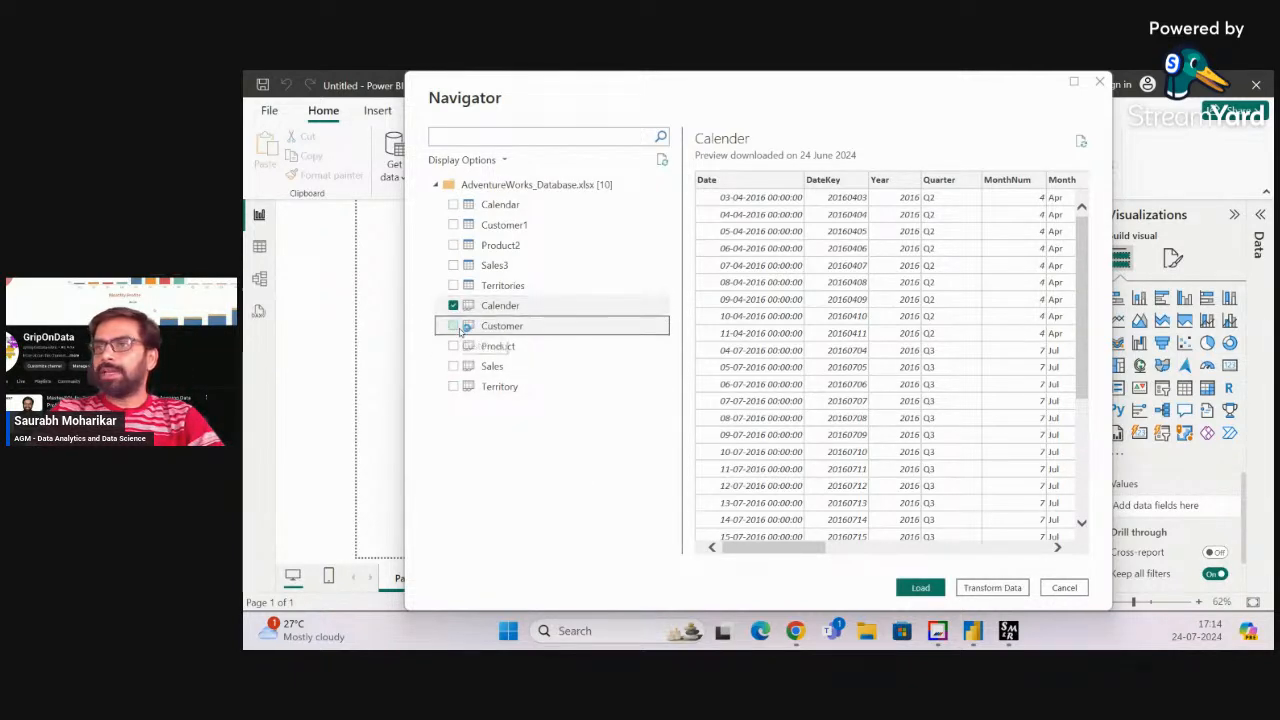
pyautogui.click(453, 326)
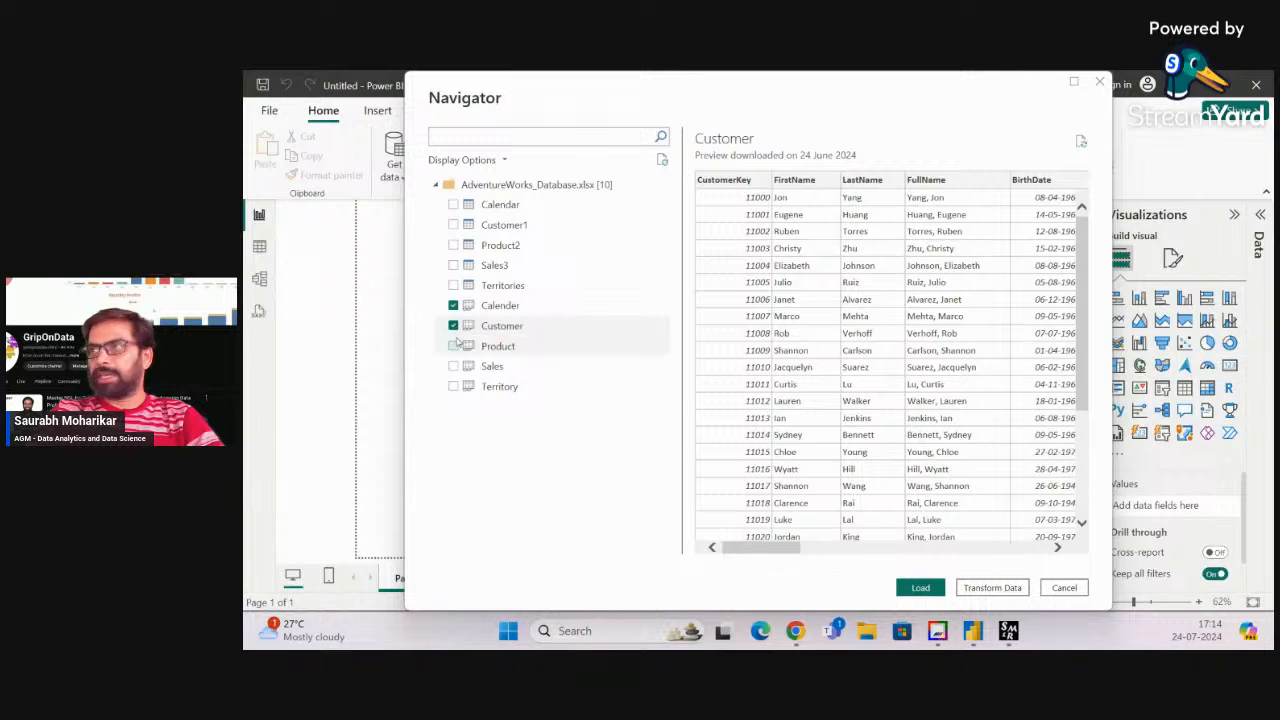
pyautogui.click(458, 345)
pyautogui.click(453, 346)
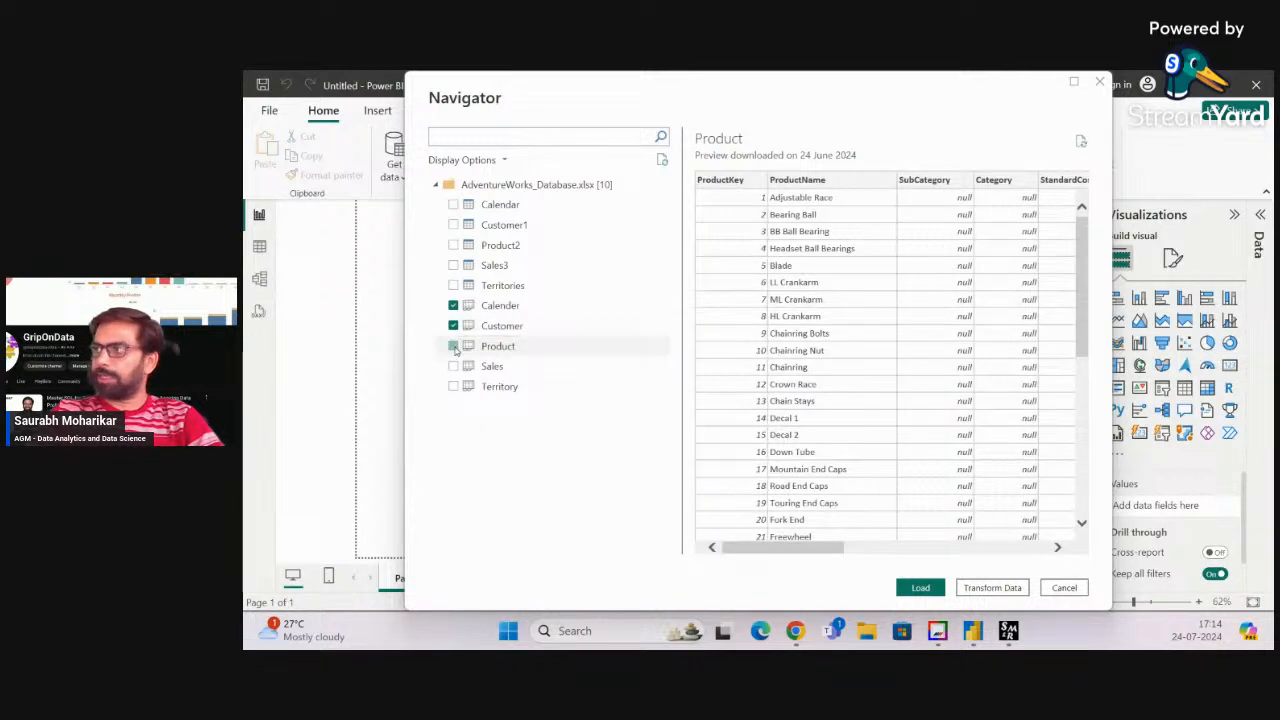
pyautogui.click(455, 367)
pyautogui.click(453, 366)
pyautogui.click(453, 386)
pyautogui.click(453, 225)
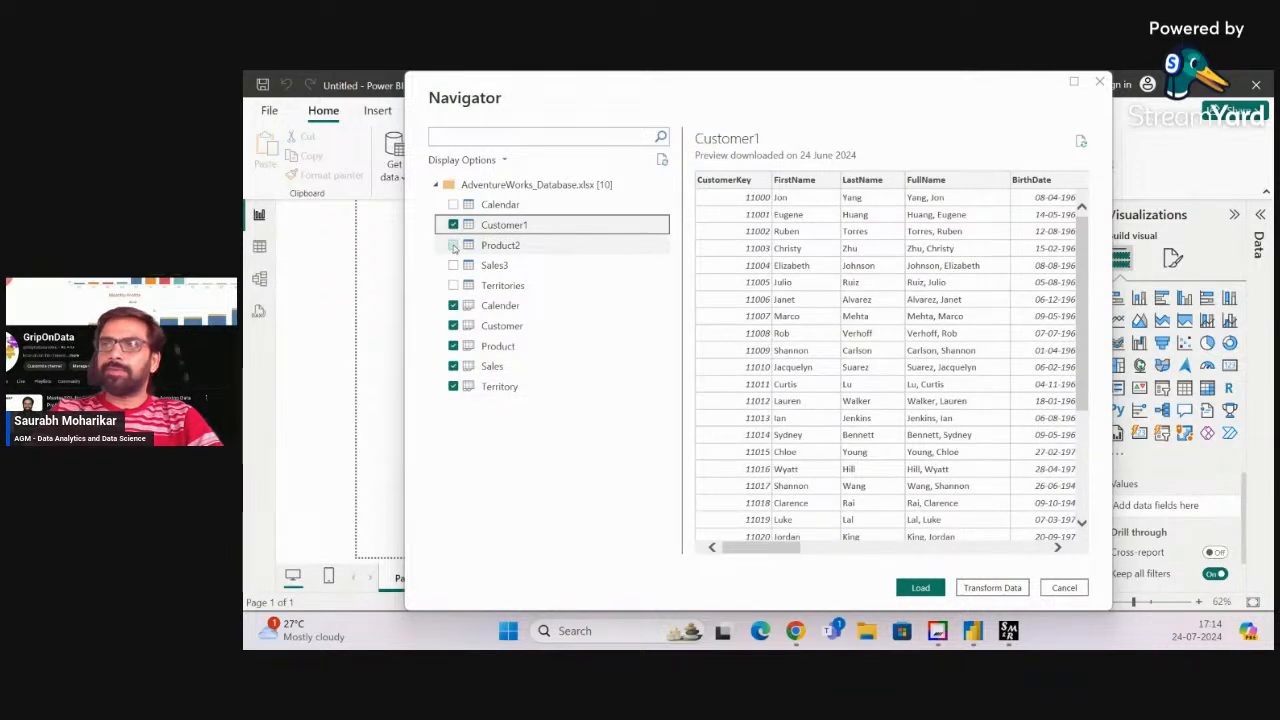
pyautogui.click(453, 245)
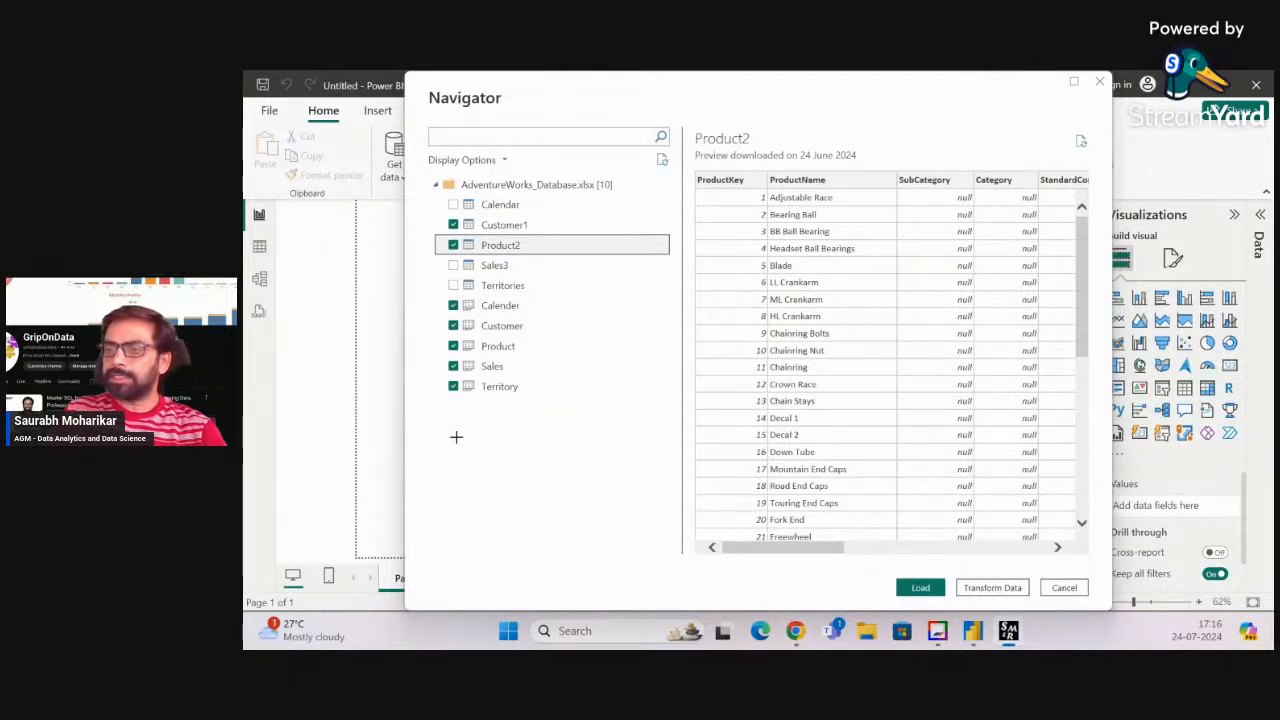
# Annotate the Navigator with a handwritten Data-to-Power BI arrow labelled Load, plus an arrow pointing to the Load option
pyautogui.moveTo(429, 463)
pyautogui.mouseDown()
pyautogui.moveTo(430, 480)
pyautogui.moveTo(486, 454)
pyautogui.mouseUp()
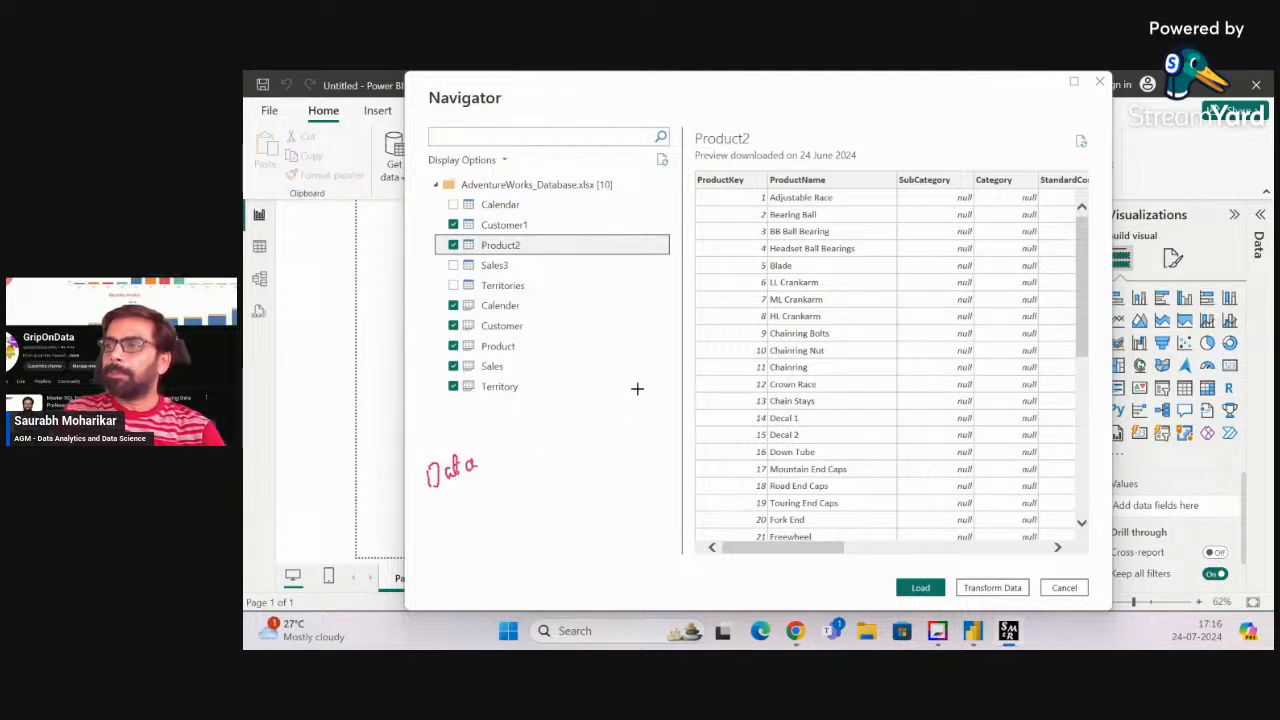
pyautogui.moveTo(644, 372)
pyautogui.mouseDown()
pyautogui.moveTo(690, 362)
pyautogui.moveTo(708, 342)
pyautogui.moveTo(684, 398)
pyautogui.moveTo(704, 370)
pyautogui.mouseUp()
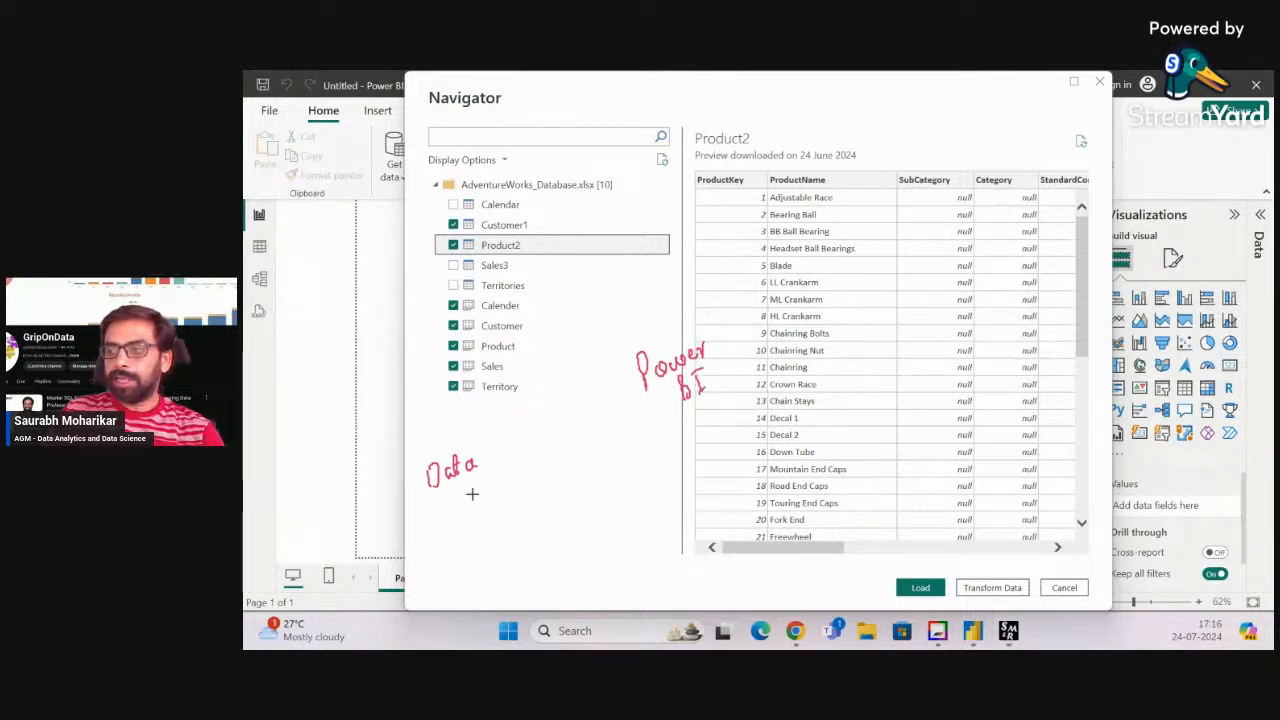
pyautogui.moveTo(491, 452)
pyautogui.mouseDown()
pyautogui.moveTo(640, 386)
pyautogui.moveTo(638, 400)
pyautogui.mouseUp()
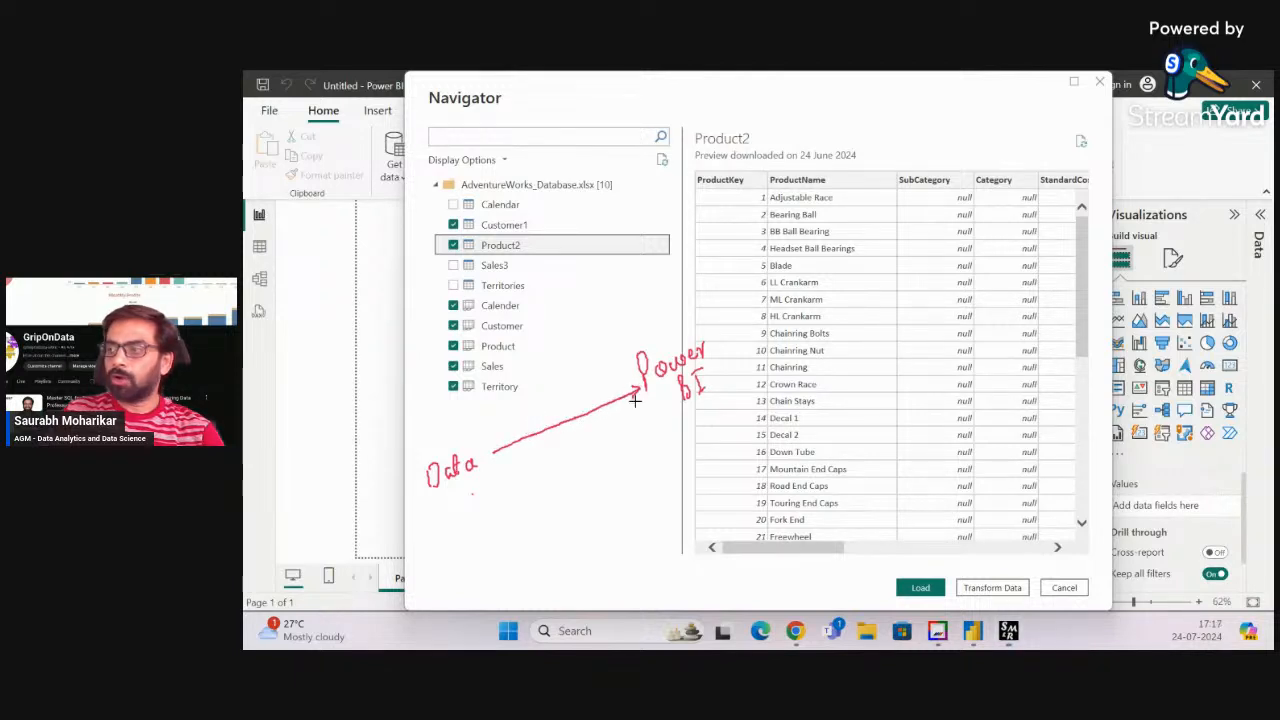
pyautogui.moveTo(530, 405)
pyautogui.mouseDown()
pyautogui.moveTo(542, 424)
pyautogui.moveTo(600, 404)
pyautogui.moveTo(652, 412)
pyautogui.moveTo(895, 566)
pyautogui.mouseUp()
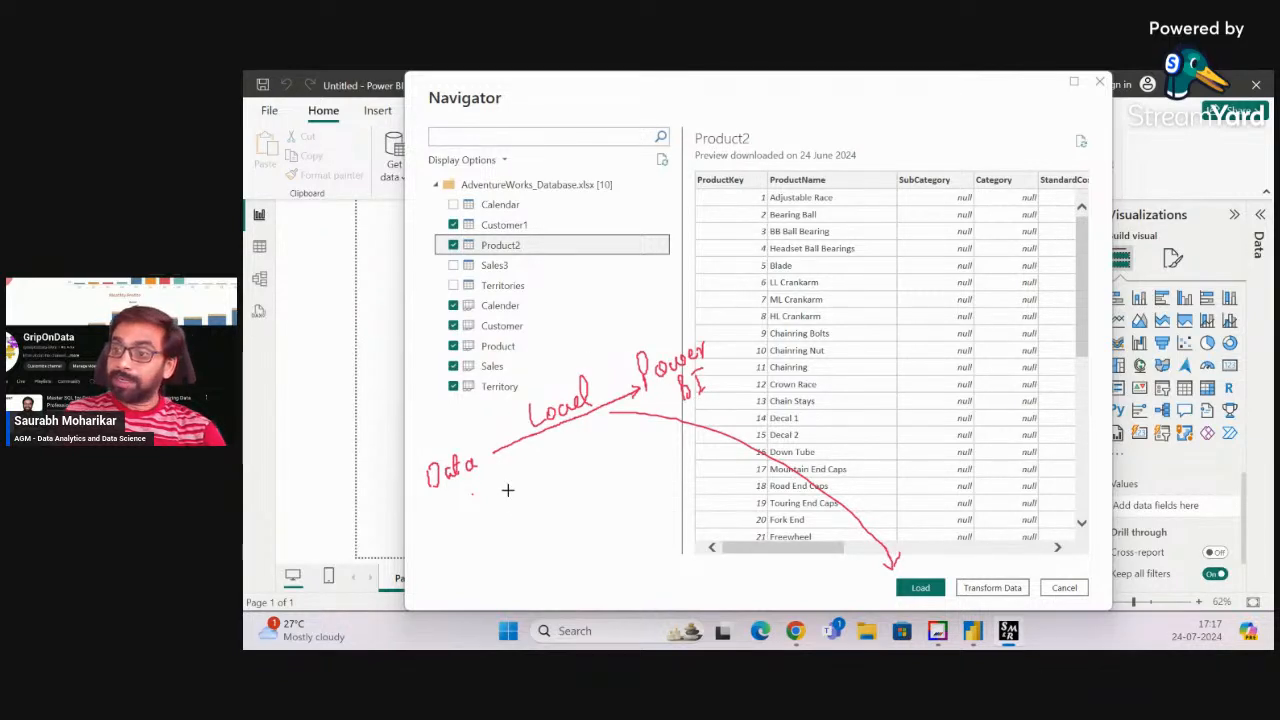
# Annotate a second flow from Data through a Power Query Editor box to Power BI, with an arrow to Transform Data
pyautogui.moveTo(443, 515)
pyautogui.mouseDown()
pyautogui.moveTo(445, 543)
pyautogui.moveTo(474, 538)
pyautogui.moveTo(486, 512)
pyautogui.moveTo(500, 528)
pyautogui.moveTo(544, 488)
pyautogui.moveTo(550, 501)
pyautogui.mouseUp()
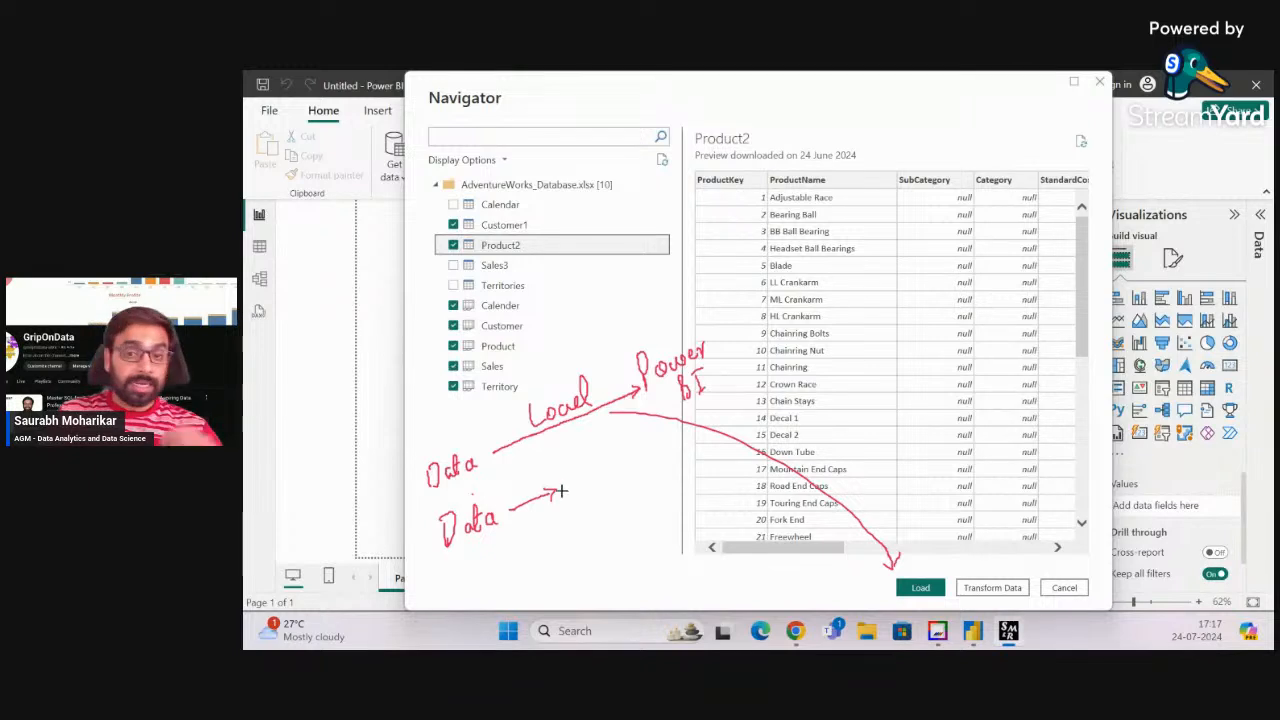
pyautogui.moveTo(557, 469)
pyautogui.mouseDown()
pyautogui.moveTo(570, 507)
pyautogui.moveTo(580, 456)
pyautogui.moveTo(638, 437)
pyautogui.moveTo(568, 505)
pyautogui.mouseUp()
pyautogui.moveTo(648, 456)
pyautogui.mouseDown()
pyautogui.moveTo(762, 408)
pyautogui.moveTo(760, 393)
pyautogui.moveTo(822, 364)
pyautogui.moveTo(851, 366)
pyautogui.mouseUp()
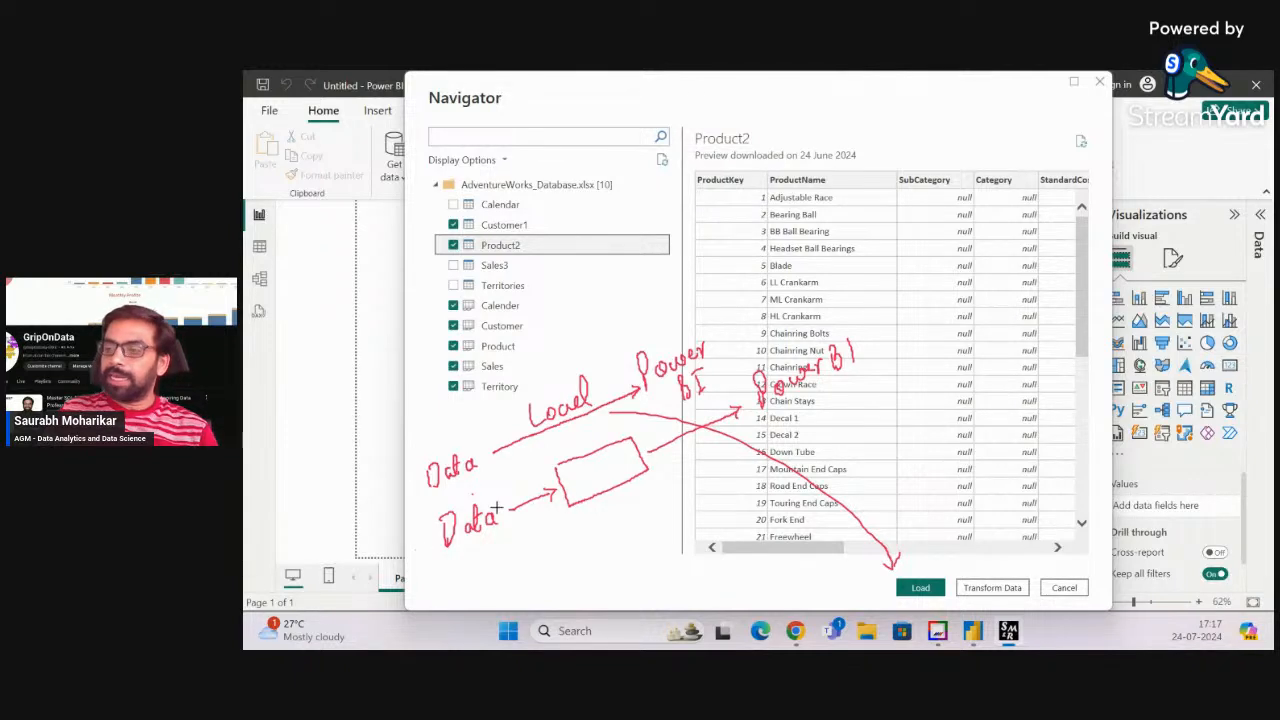
pyautogui.moveTo(571, 480)
pyautogui.mouseDown()
pyautogui.moveTo(572, 466)
pyautogui.moveTo(597, 470)
pyautogui.moveTo(626, 446)
pyautogui.moveTo(582, 480)
pyautogui.moveTo(588, 496)
pyautogui.moveTo(638, 468)
pyautogui.mouseUp()
pyautogui.moveTo(562, 458); pyautogui.dragTo(616, 432)
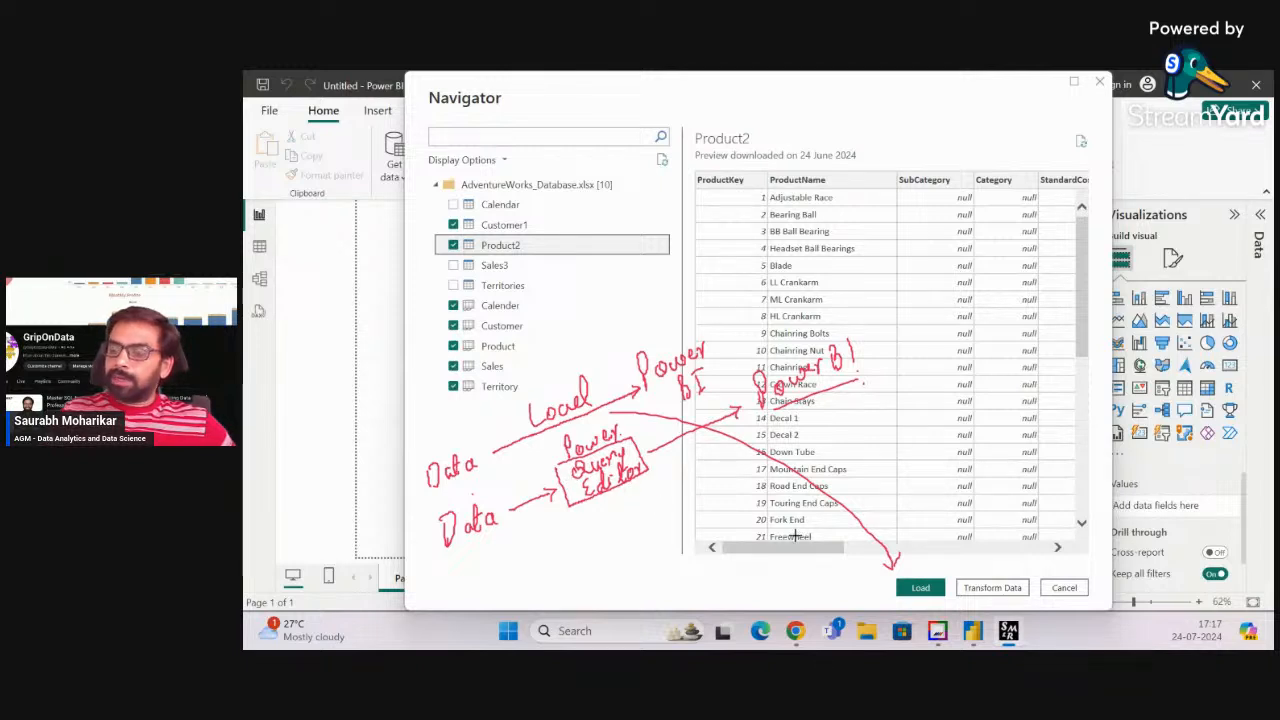
pyautogui.moveTo(624, 485)
pyautogui.mouseDown()
pyautogui.moveTo(870, 507)
pyautogui.moveTo(978, 563)
pyautogui.mouseUp()
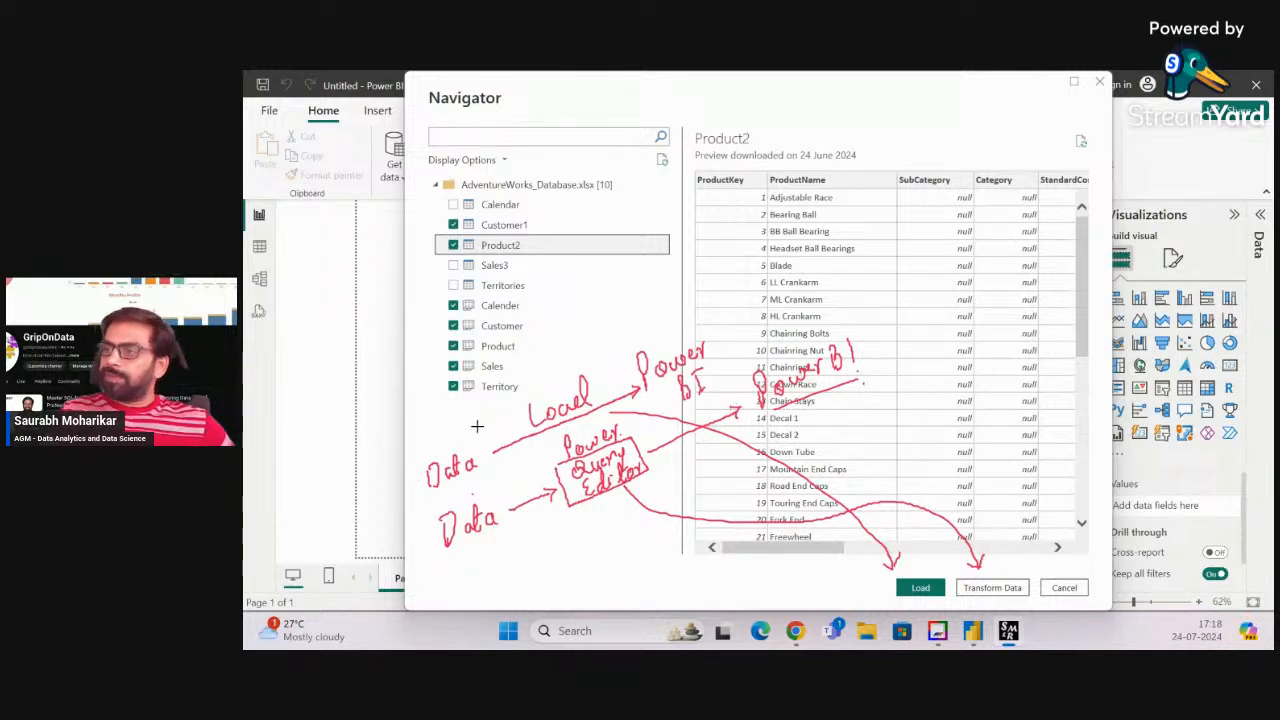
# Mark the Load path with a check mark, toggle the drawn annotations off and on, and clear them from the screen
pyautogui.moveTo(564, 361); pyautogui.dragTo(598, 345)
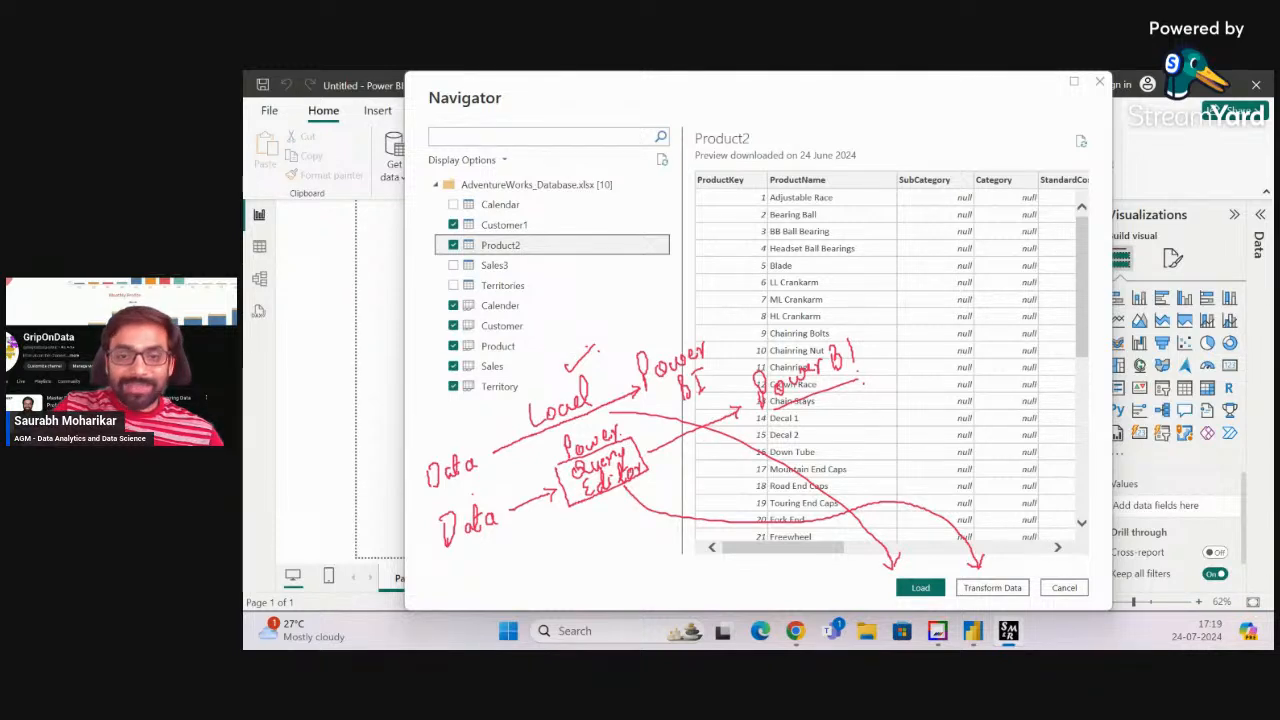
pyautogui.press('Escape')
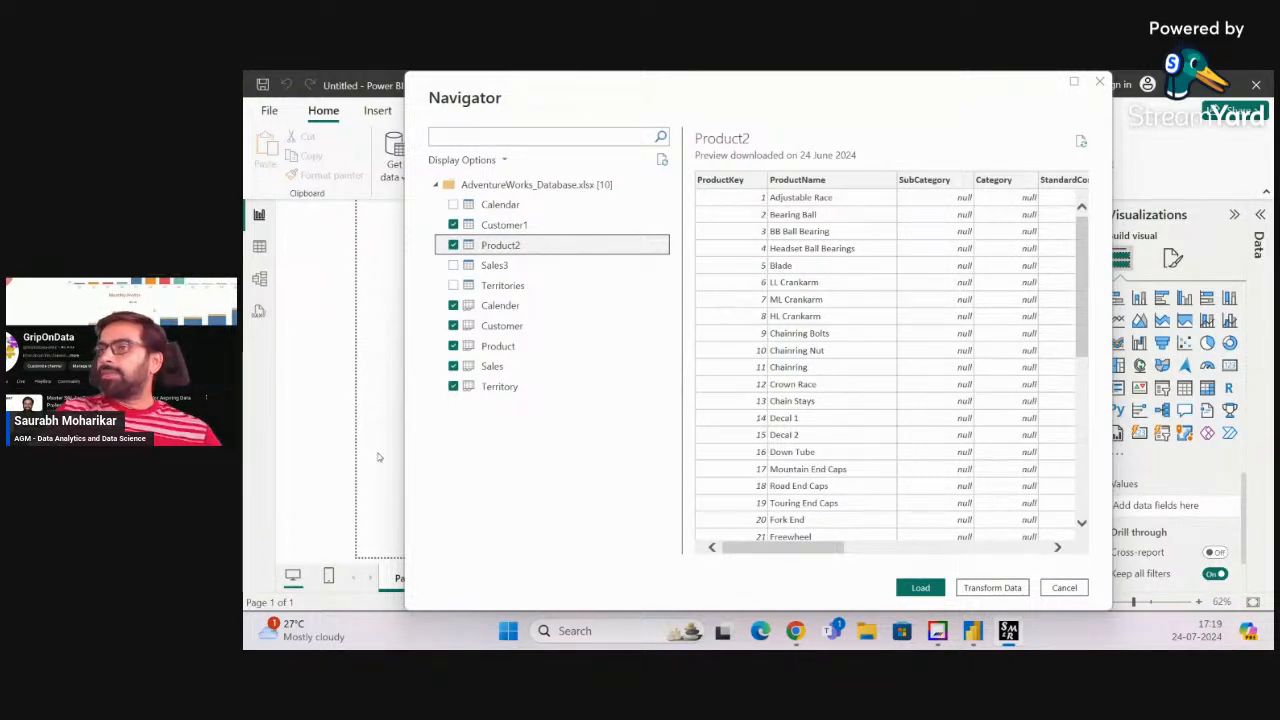
pyautogui.hotkey('ctrl', 'z')
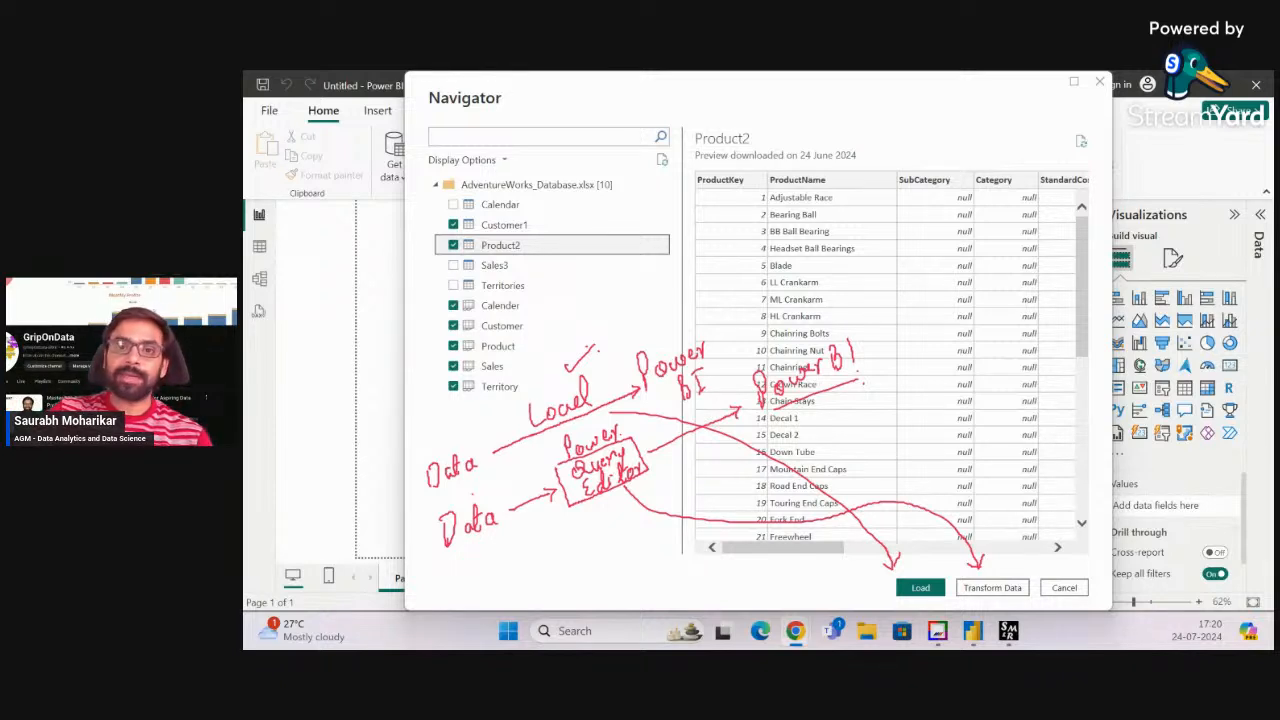
pyautogui.press('Escape')
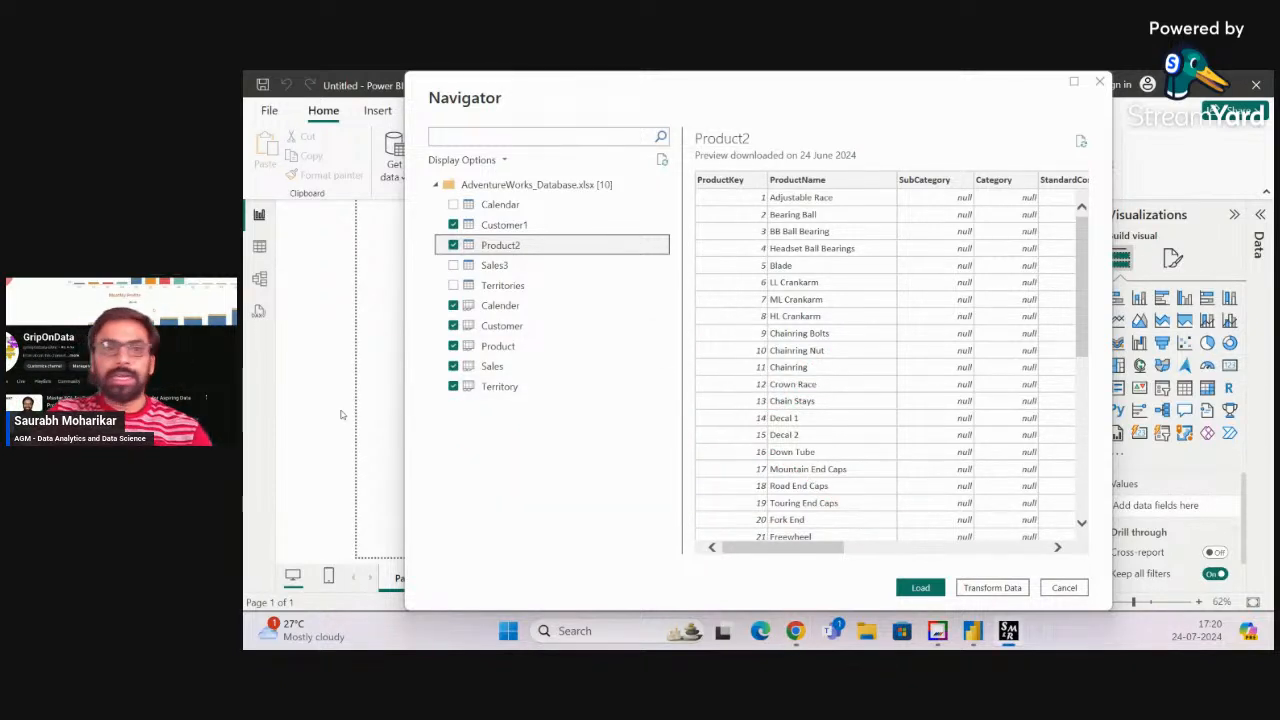
pyautogui.hotkey('ctrl', 'z')
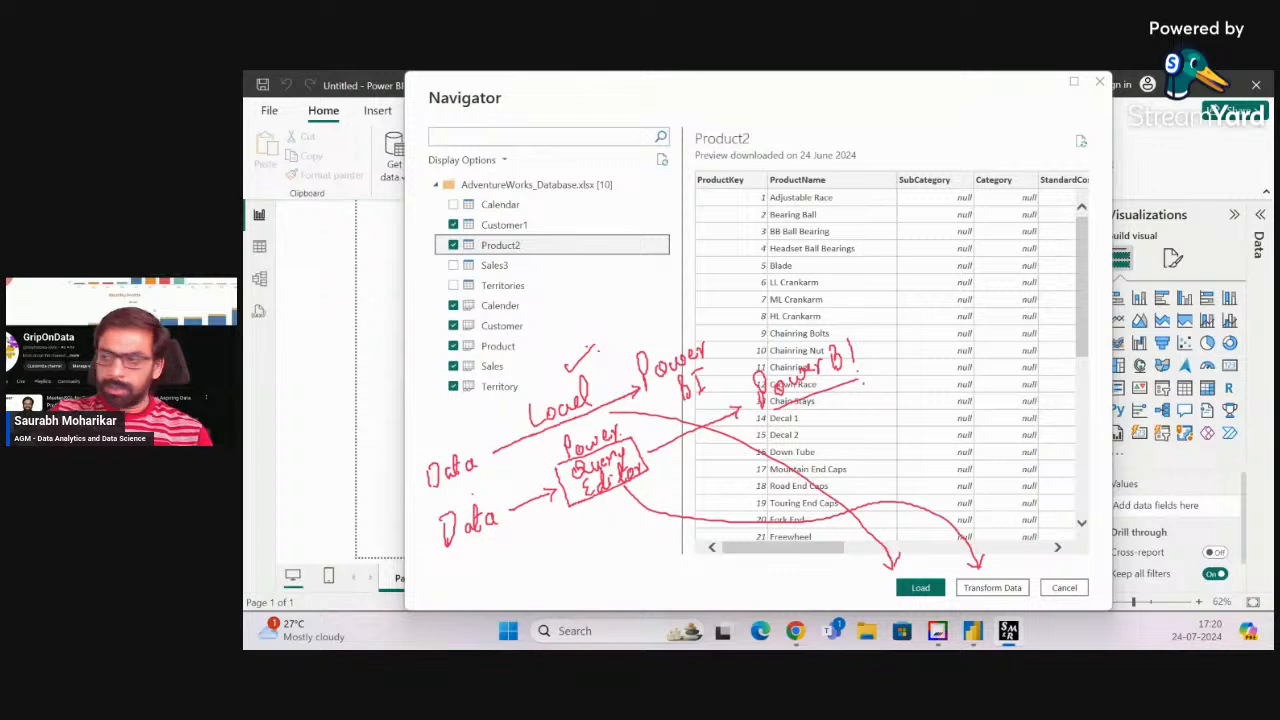
pyautogui.press('Escape')
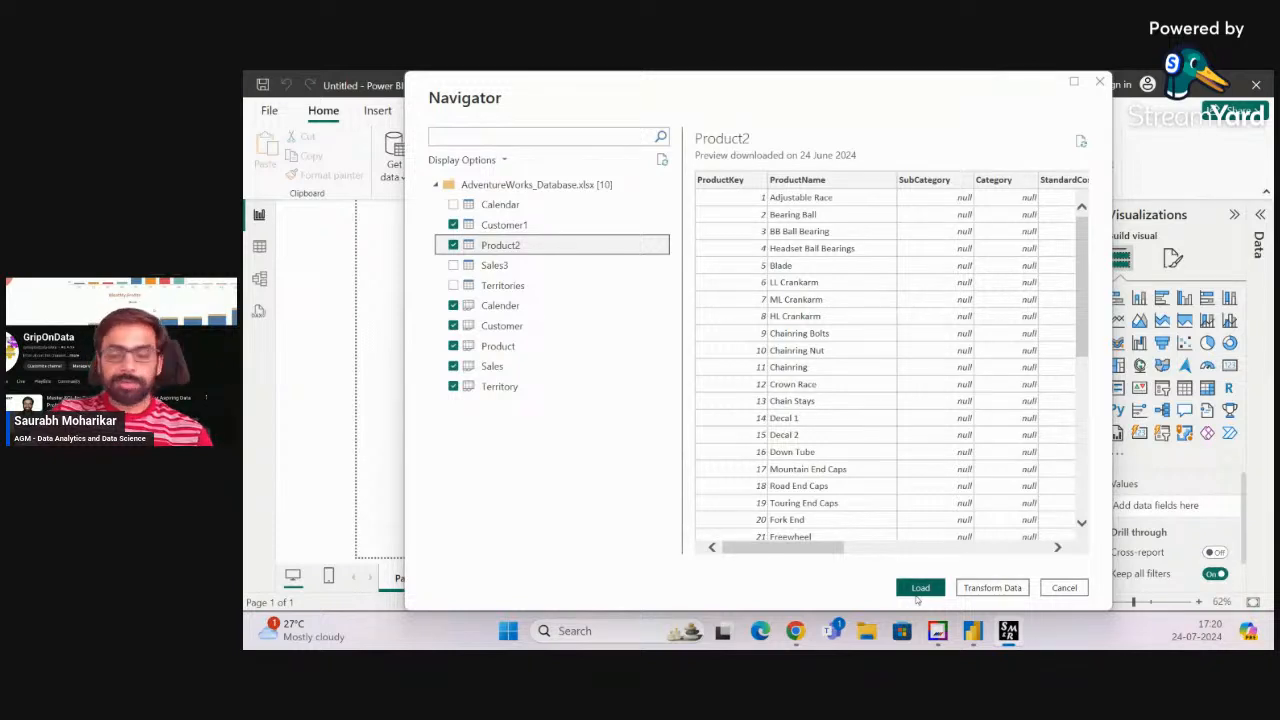
# Open the selected tables in Power Query Editor for transformation, maximize its window and refresh the Product2 preview
pyautogui.click(990, 590)
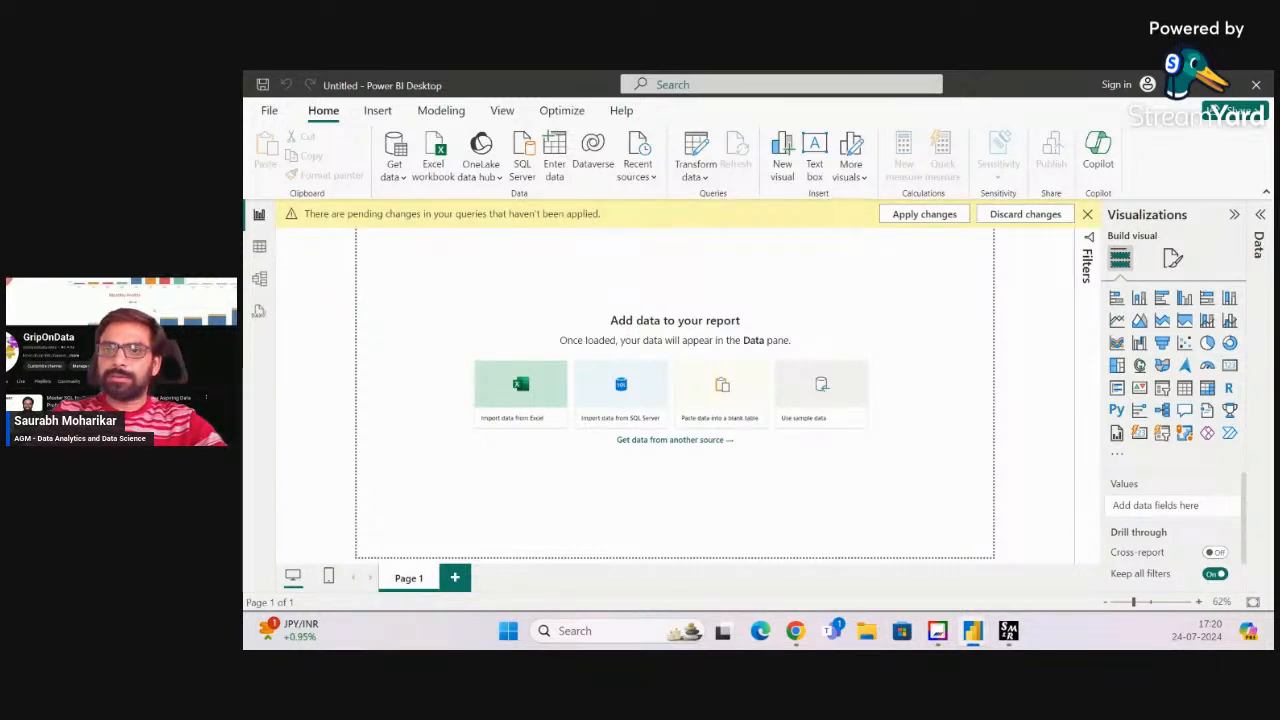
pyautogui.moveTo(244, 100); pyautogui.dragTo(1060, 161)
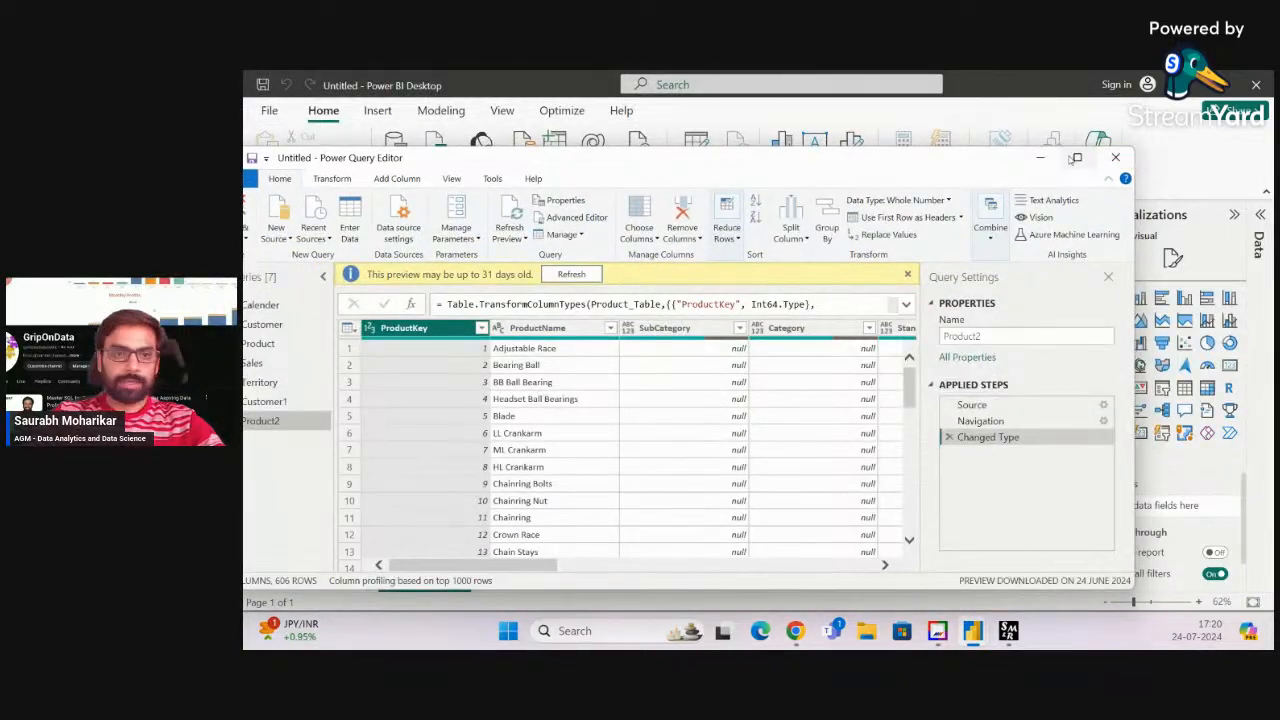
pyautogui.click(1074, 158)
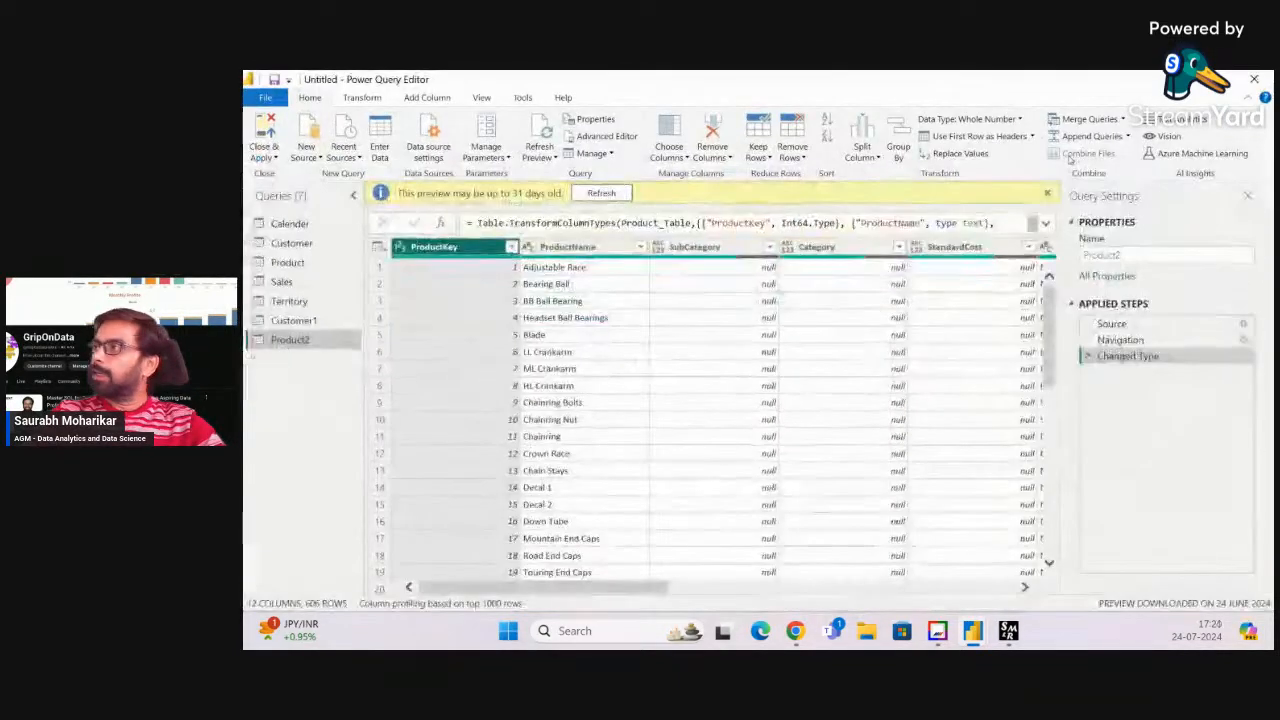
pyautogui.click(601, 193)
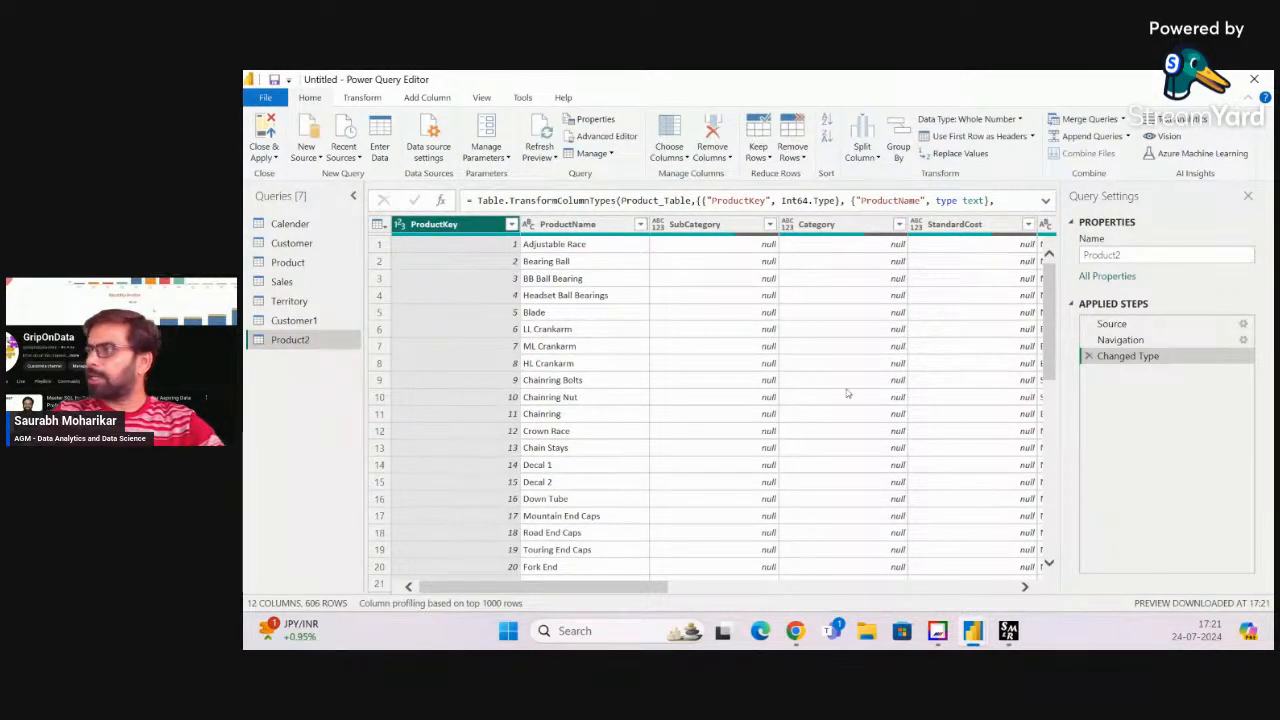
# Go through the Calender, Customer, Product, Sales, Territory and Customer1 queries, refresh their outdated previews and return to Product2
pyautogui.click(297, 224)
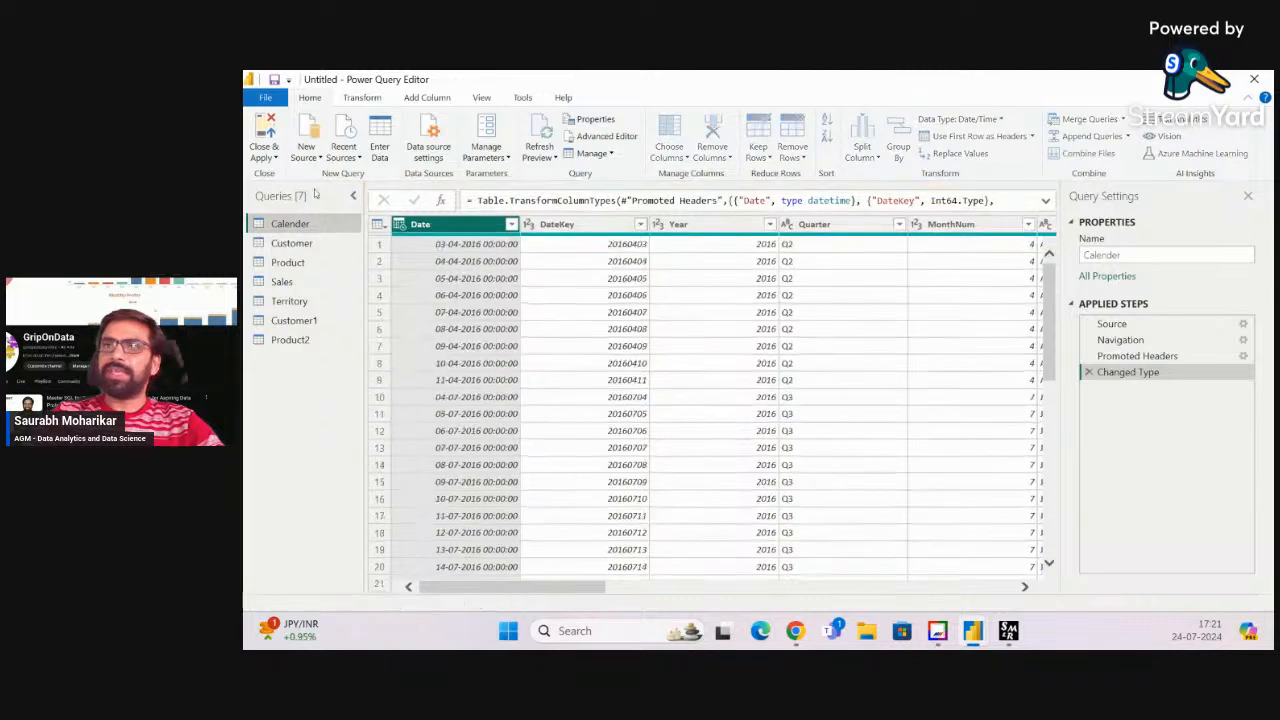
pyautogui.click(292, 244)
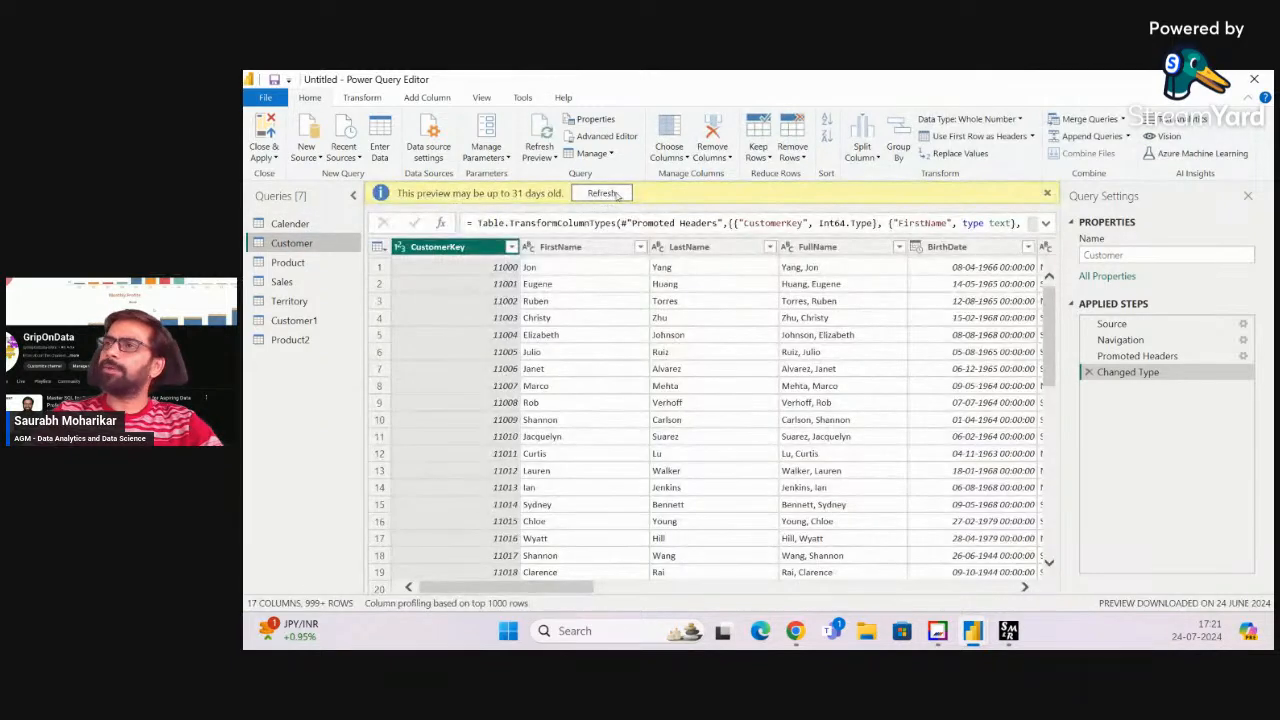
pyautogui.press('Down')
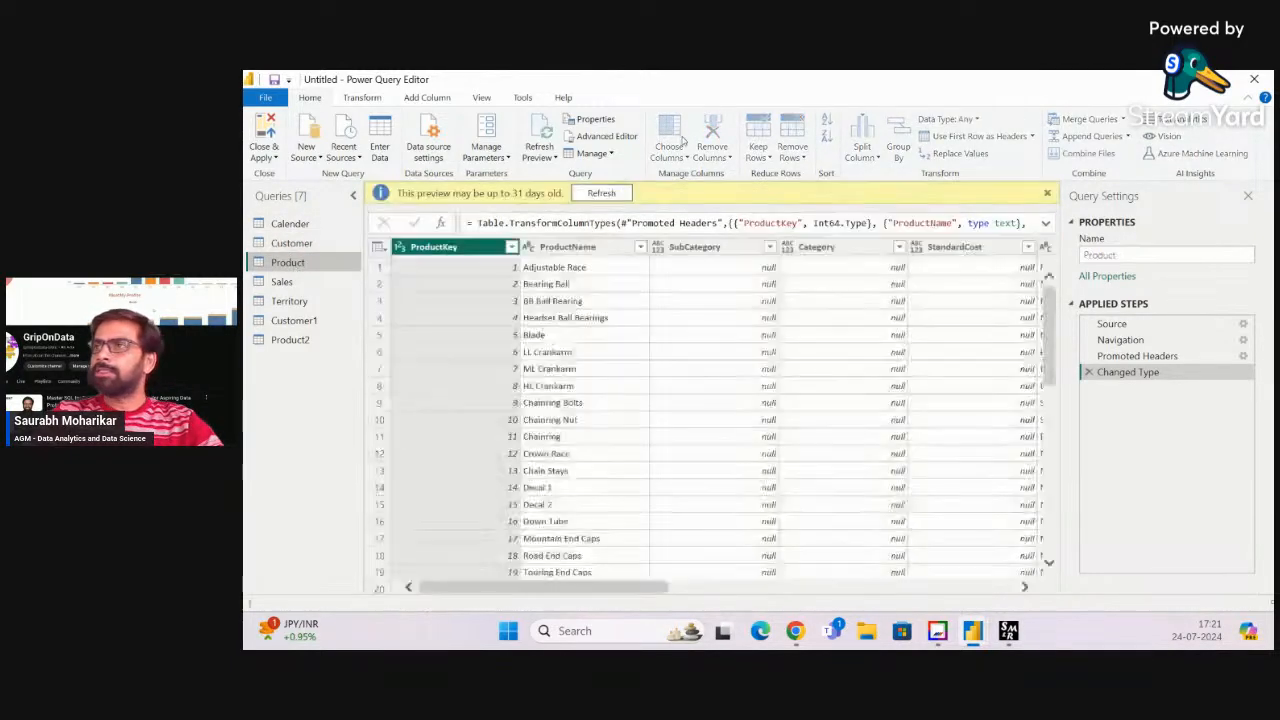
pyautogui.press('Down')
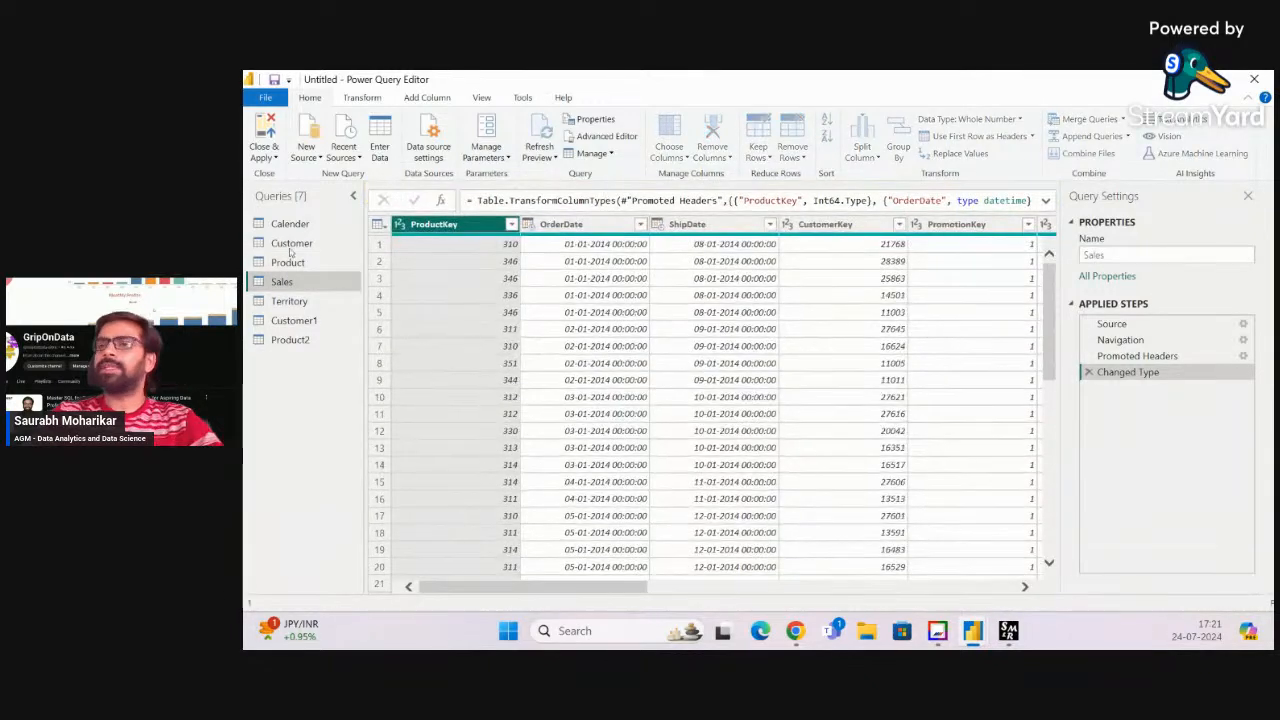
pyautogui.click(287, 301)
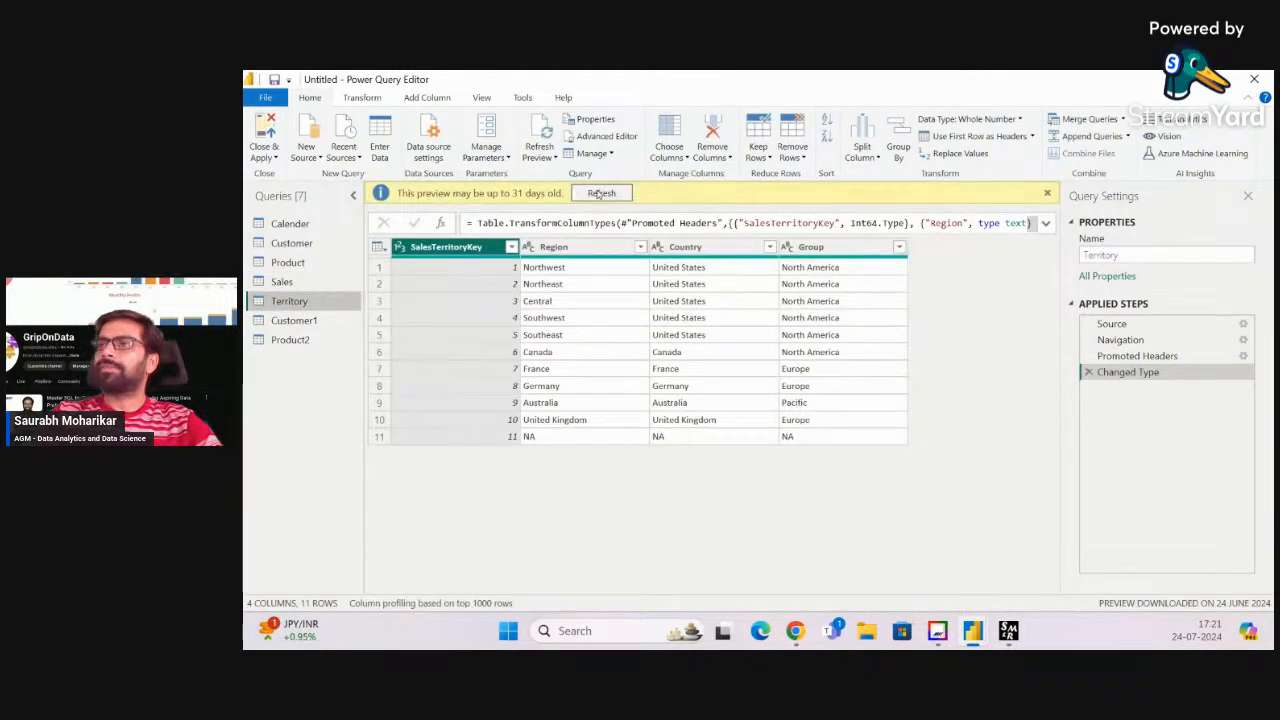
pyautogui.click(294, 320)
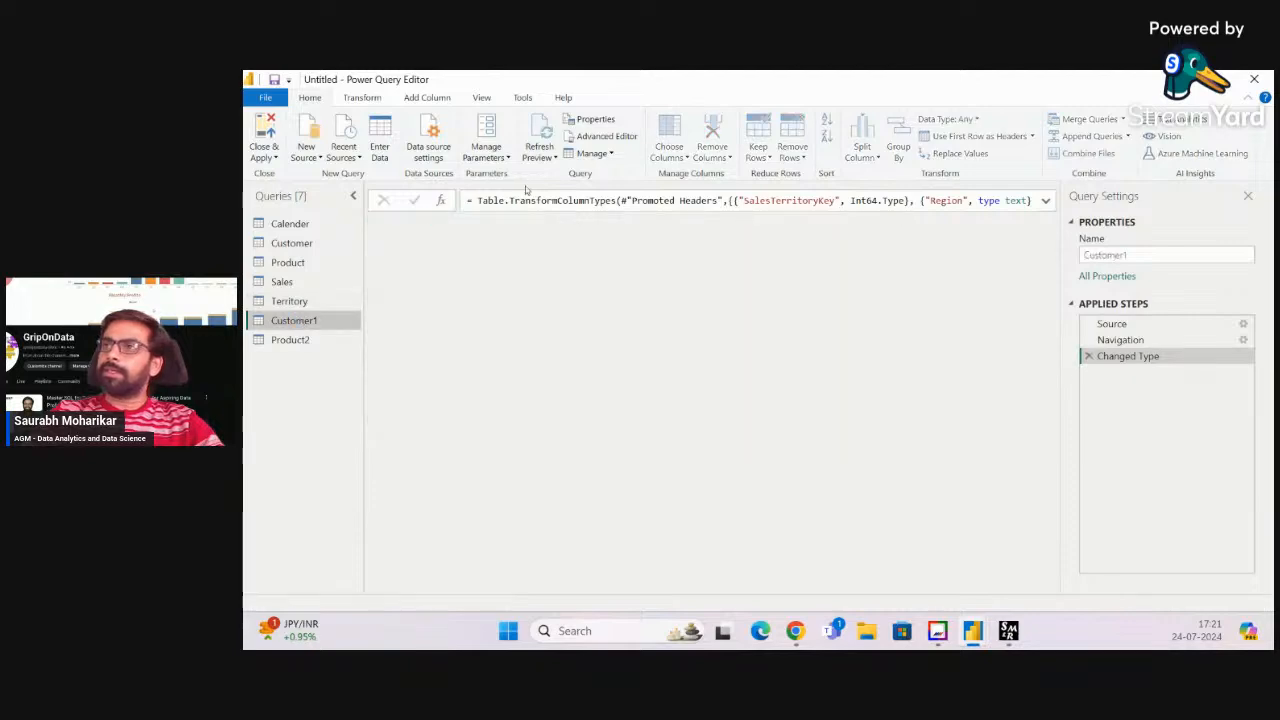
pyautogui.click(602, 192)
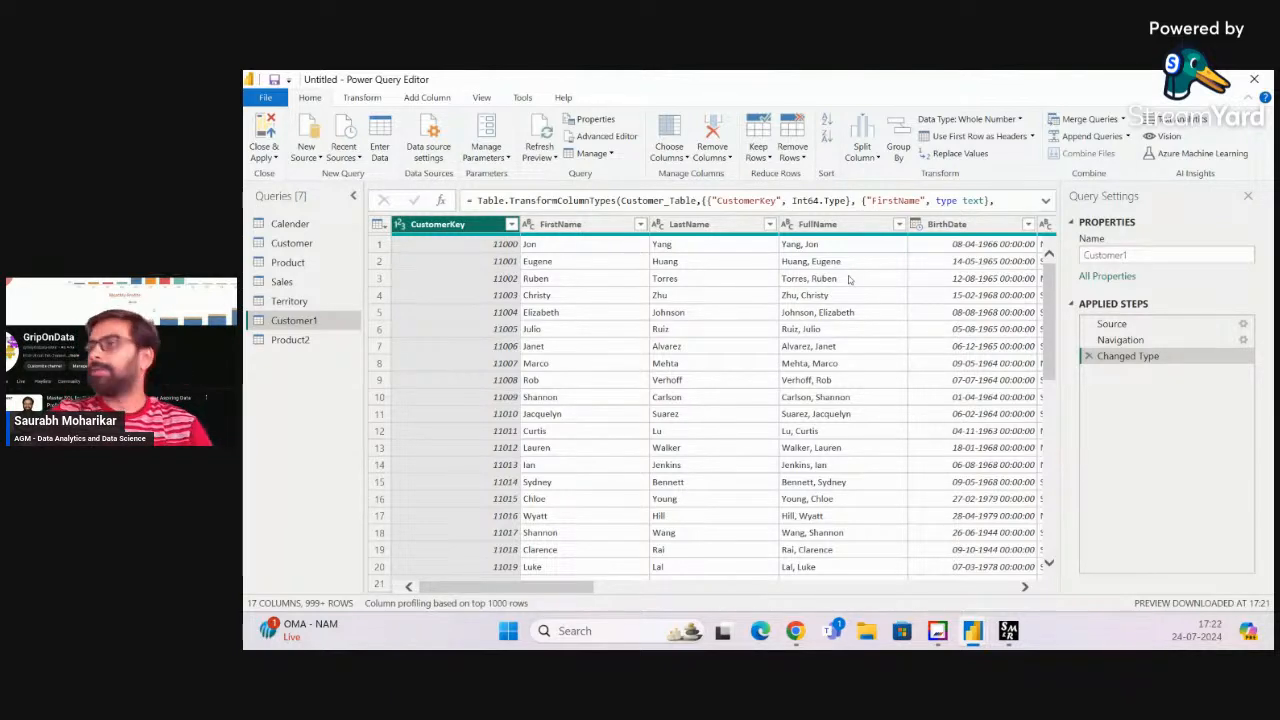
pyautogui.click(289, 339)
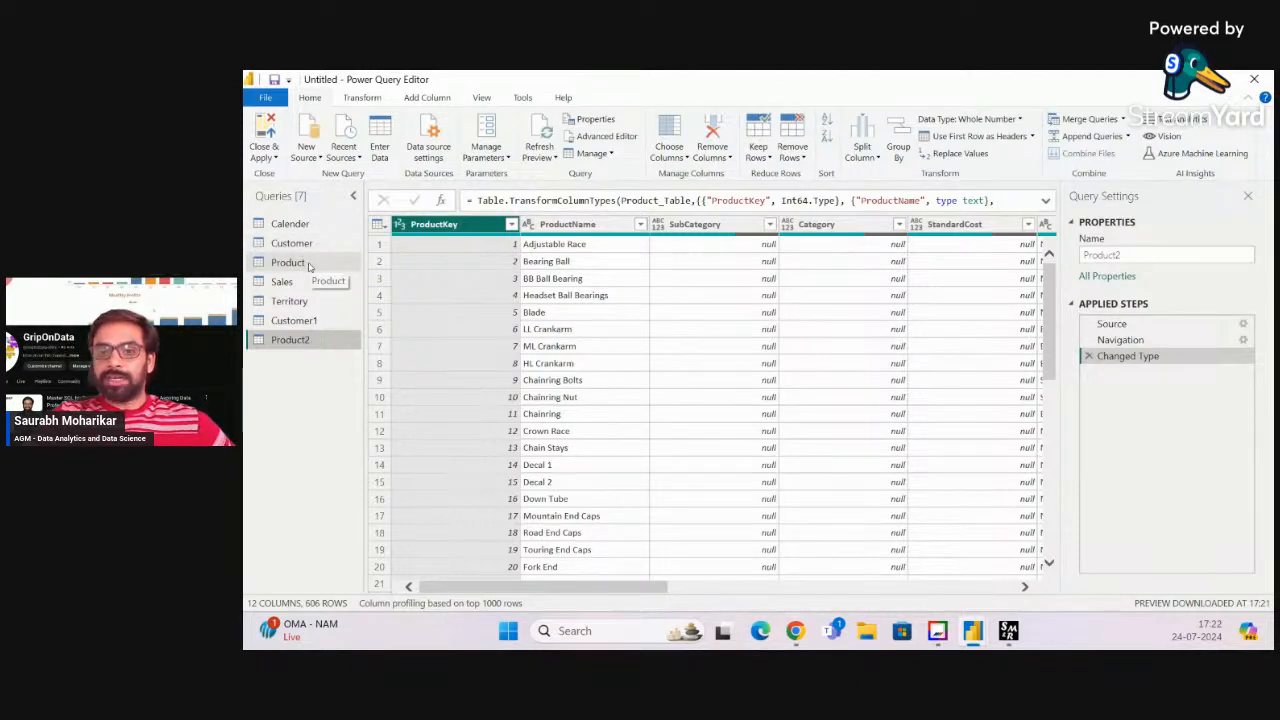
# Review the data of all seven queries one after another, from Calender through Product2
pyautogui.hotkey('alt', 'Tab')
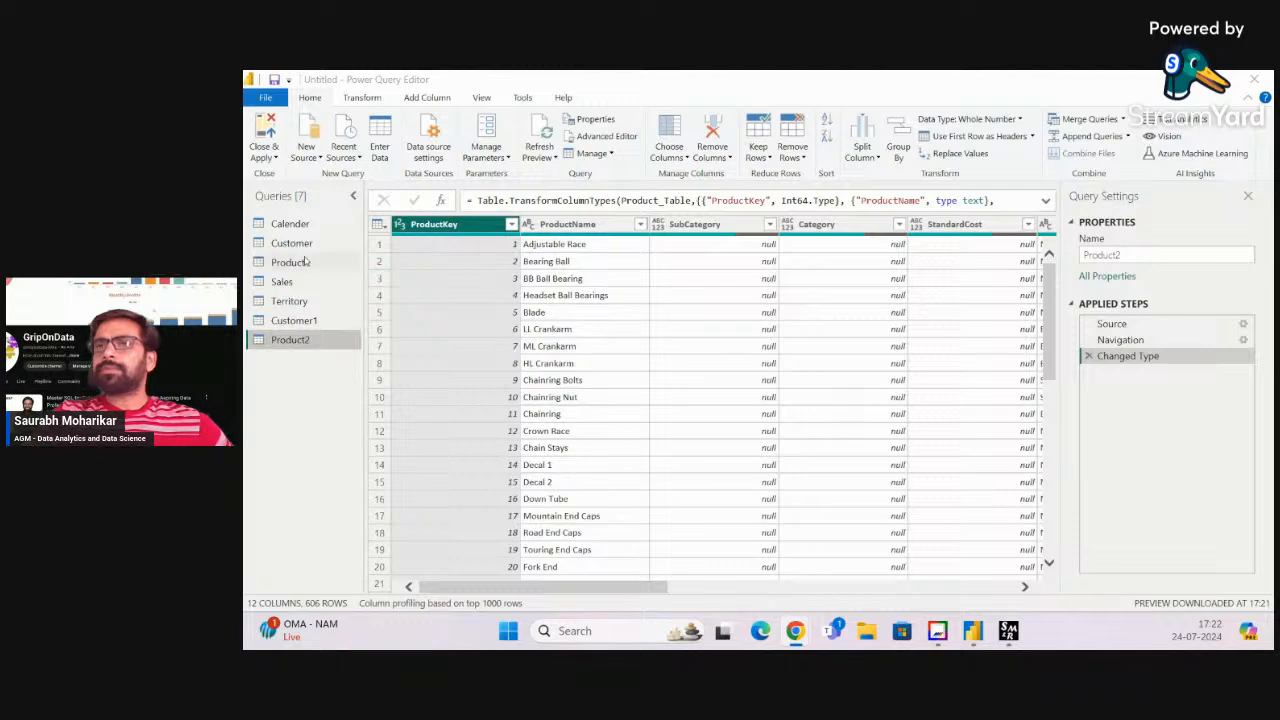
pyautogui.click(312, 226)
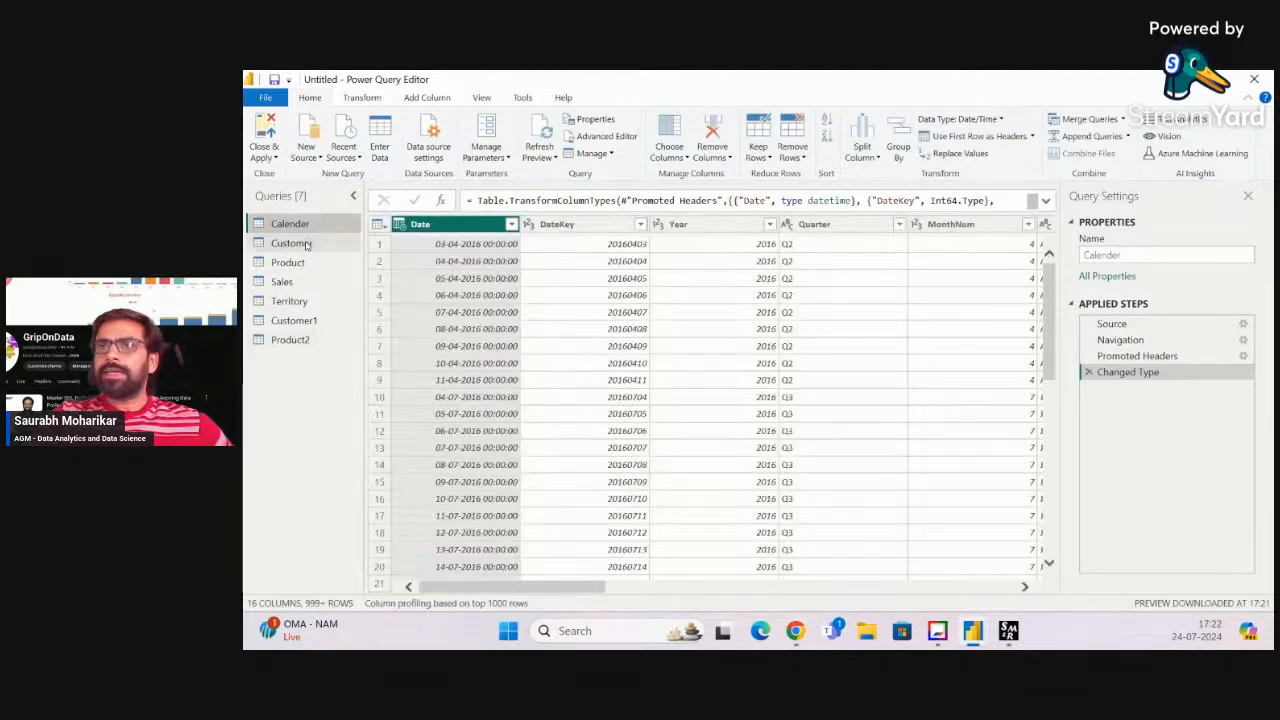
pyautogui.click(306, 244)
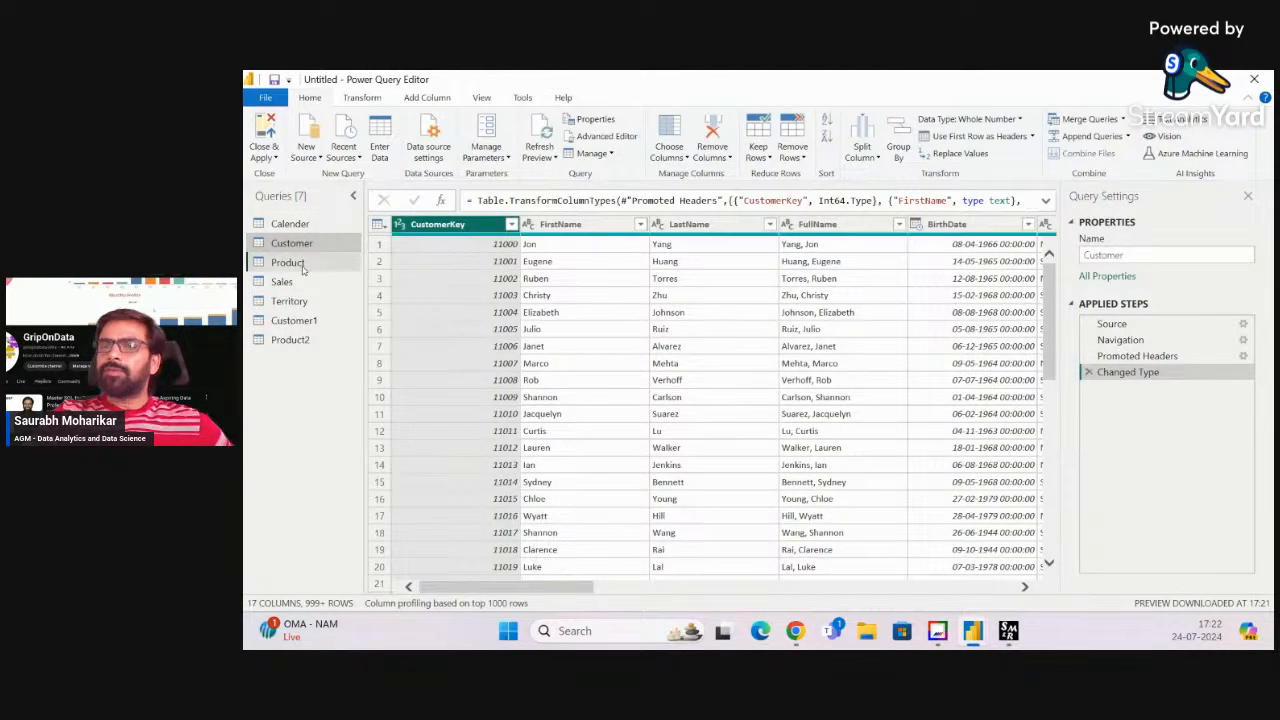
pyautogui.click(290, 263)
pyautogui.click(284, 283)
pyautogui.click(289, 301)
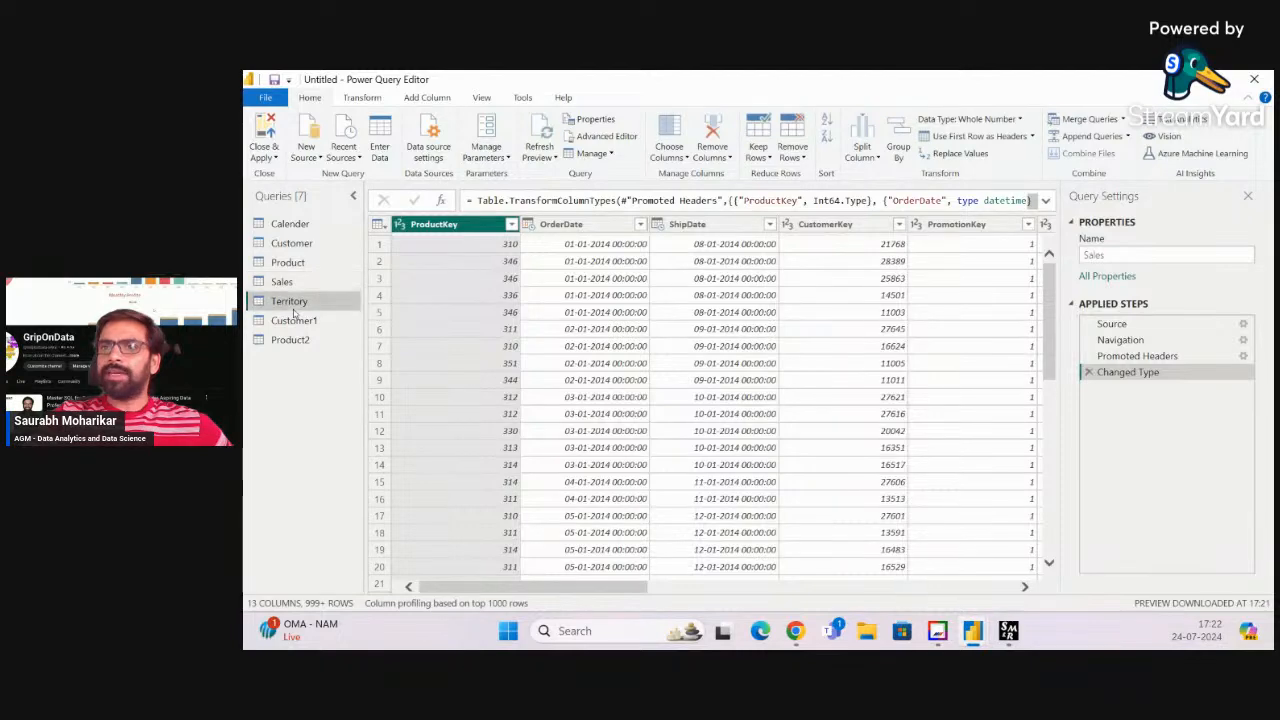
pyautogui.click(300, 322)
pyautogui.click(293, 340)
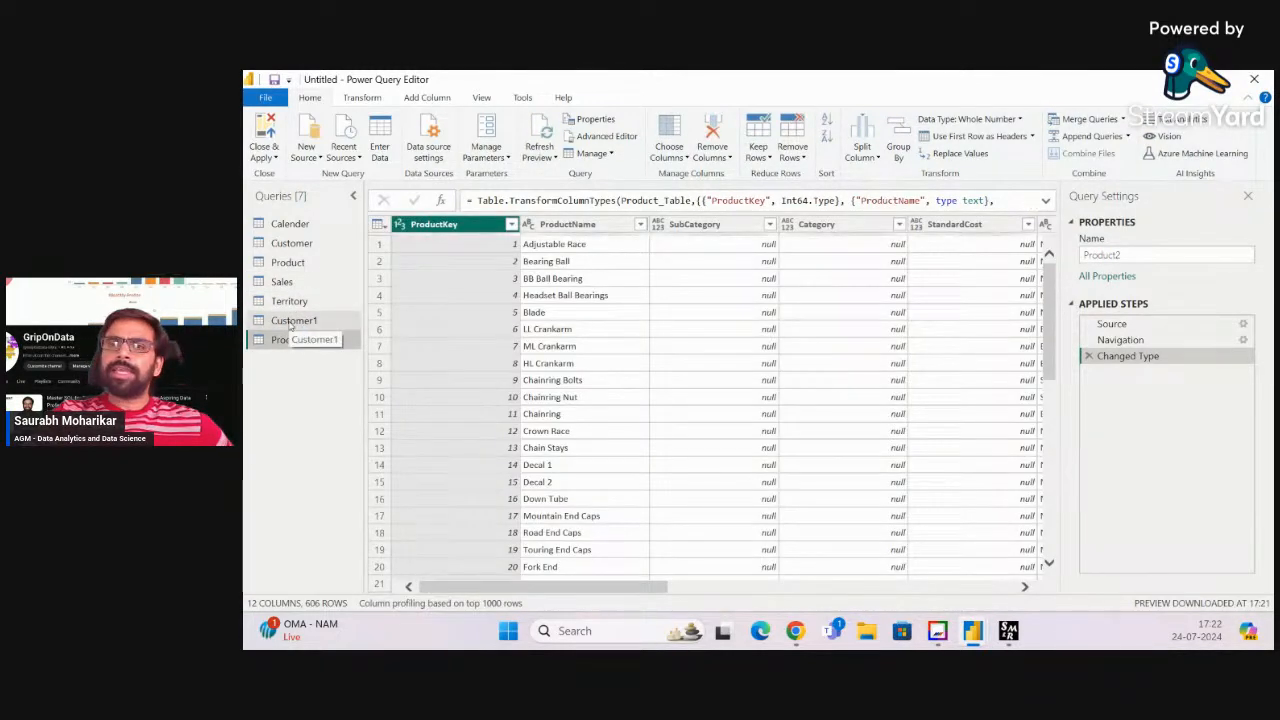
# Compare the applied steps of the table-based Customer1 and Product2 queries with those of the sheet-based Customer query
pyautogui.click(291, 321)
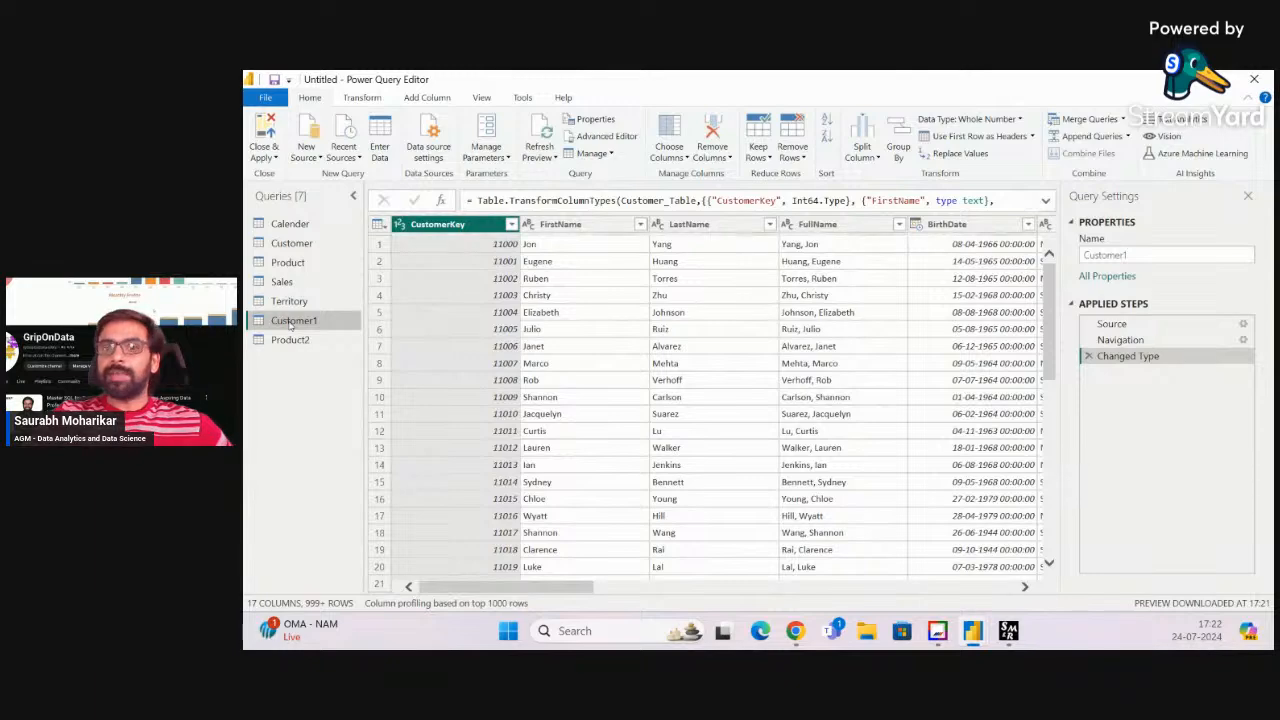
pyautogui.click(298, 341)
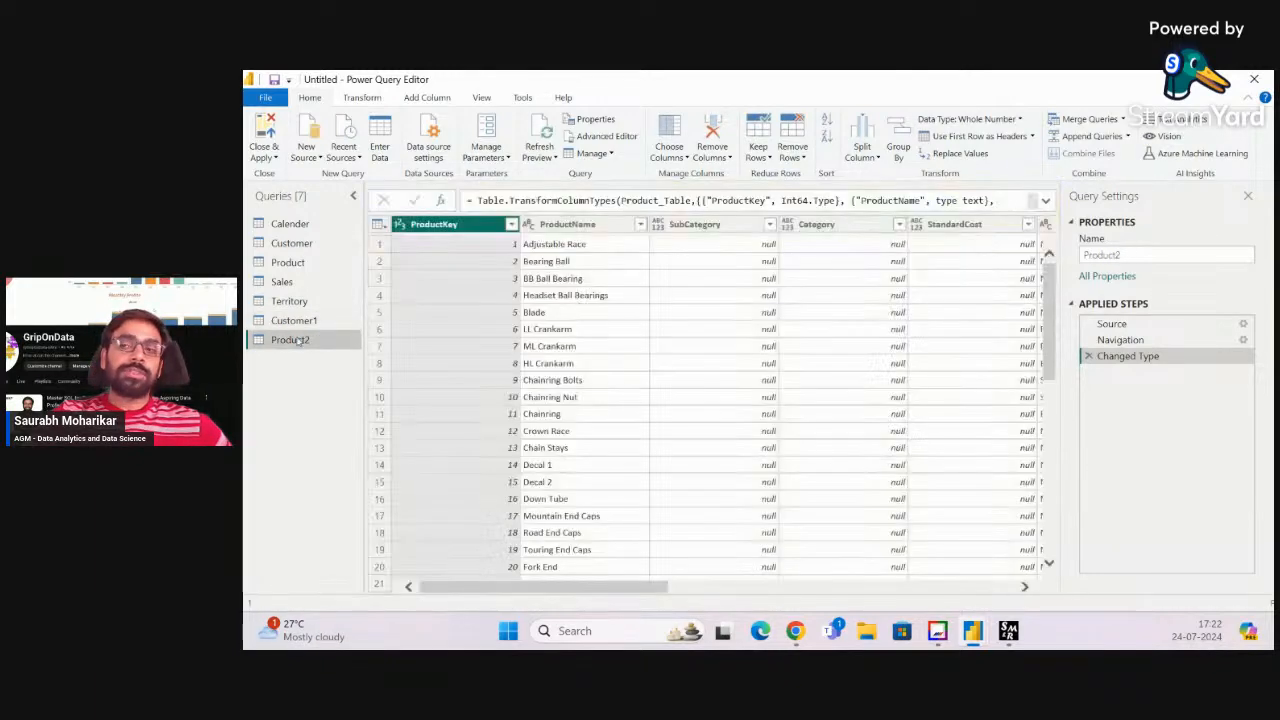
pyautogui.click(311, 322)
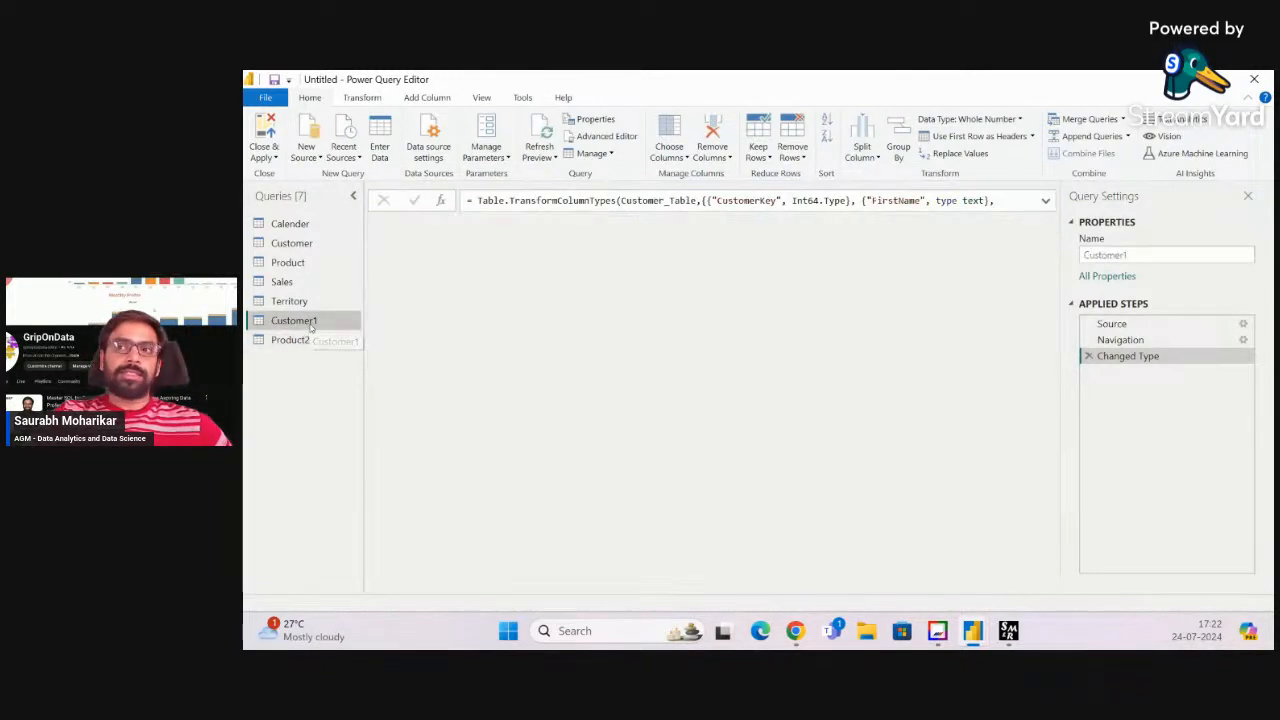
pyautogui.click(318, 246)
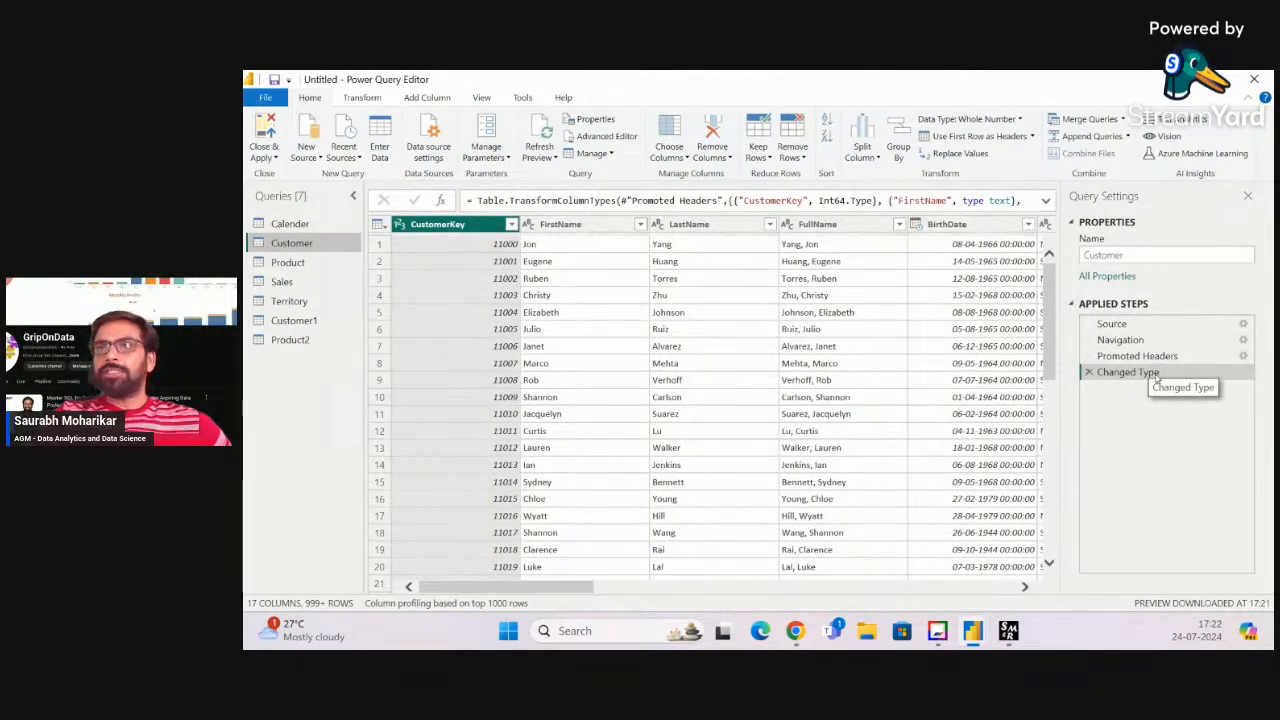
# Compare the applied steps of the Customer1 and Customer queries and look across the columns of Customer1
pyautogui.click(303, 326)
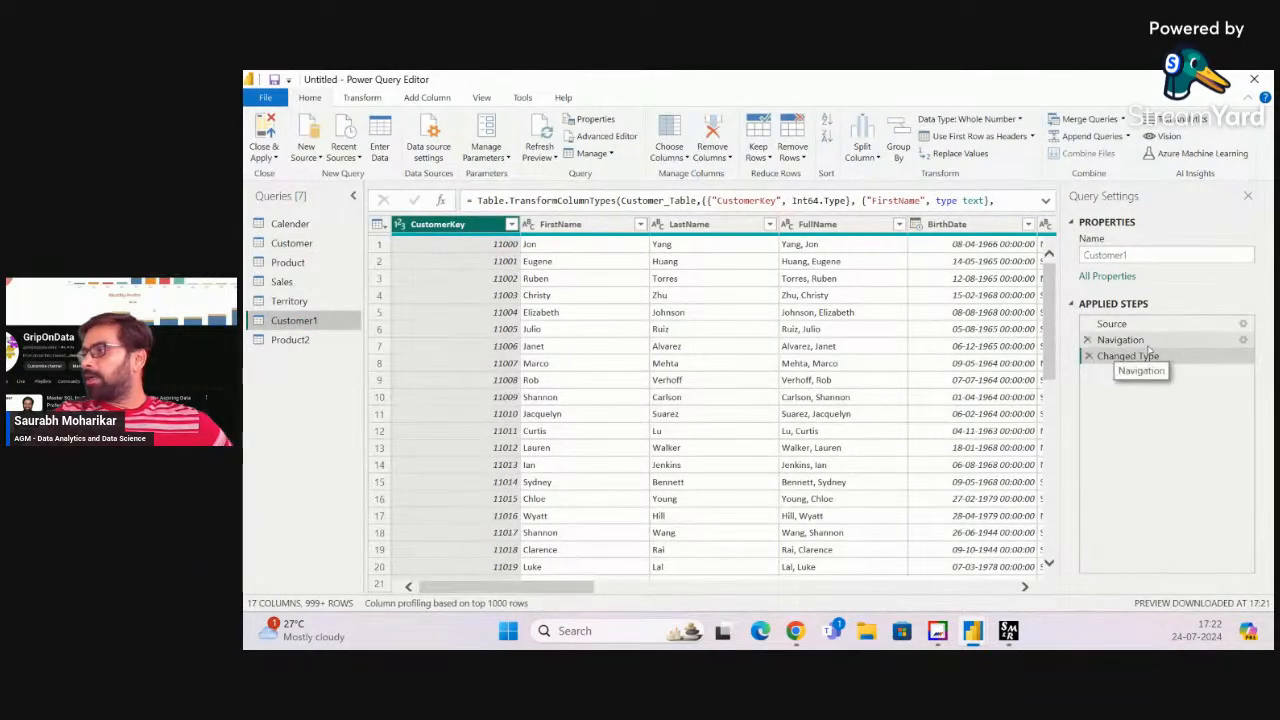
pyautogui.click(300, 244)
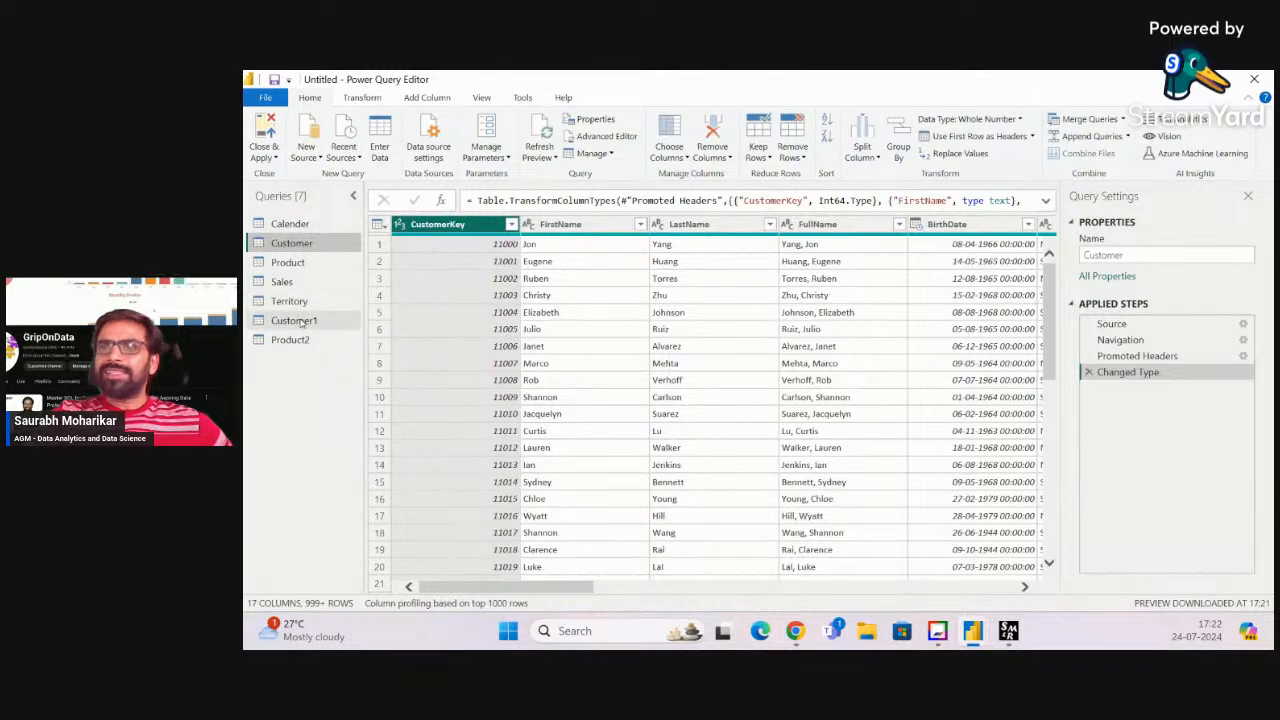
pyautogui.click(302, 321)
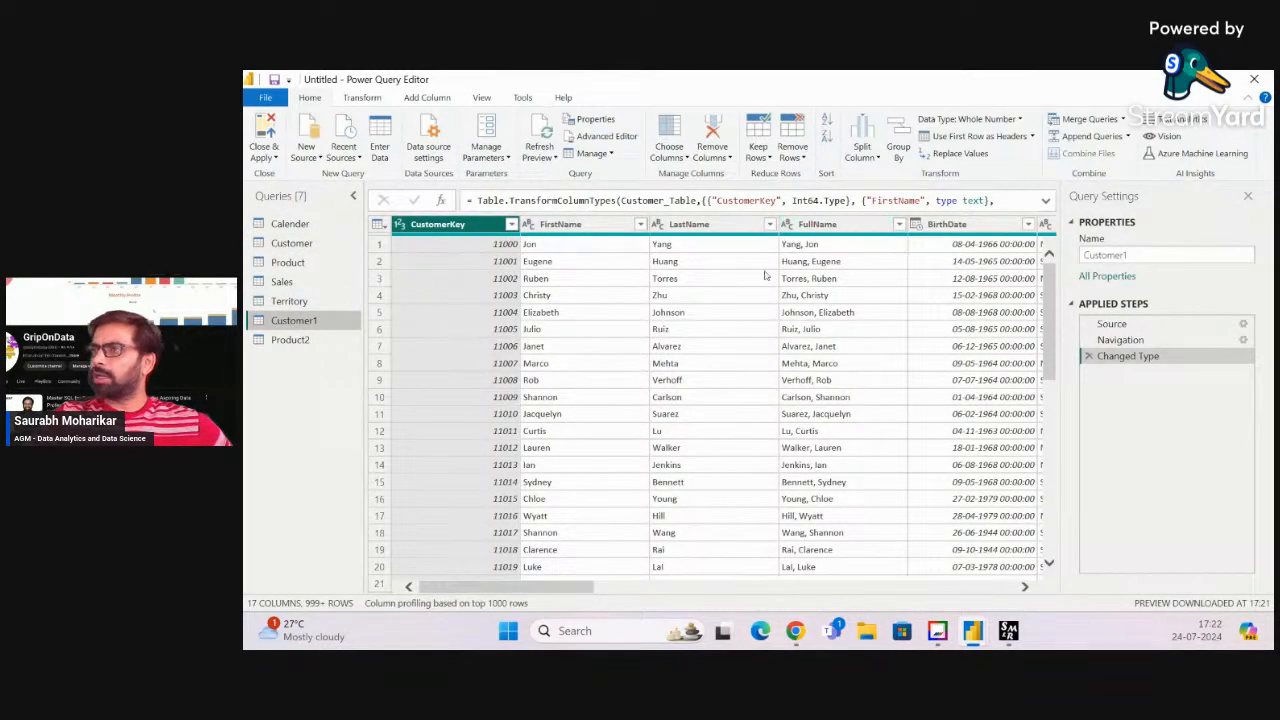
pyautogui.hscroll(5, 765, 275)
pyautogui.hscroll(5, 765, 275)
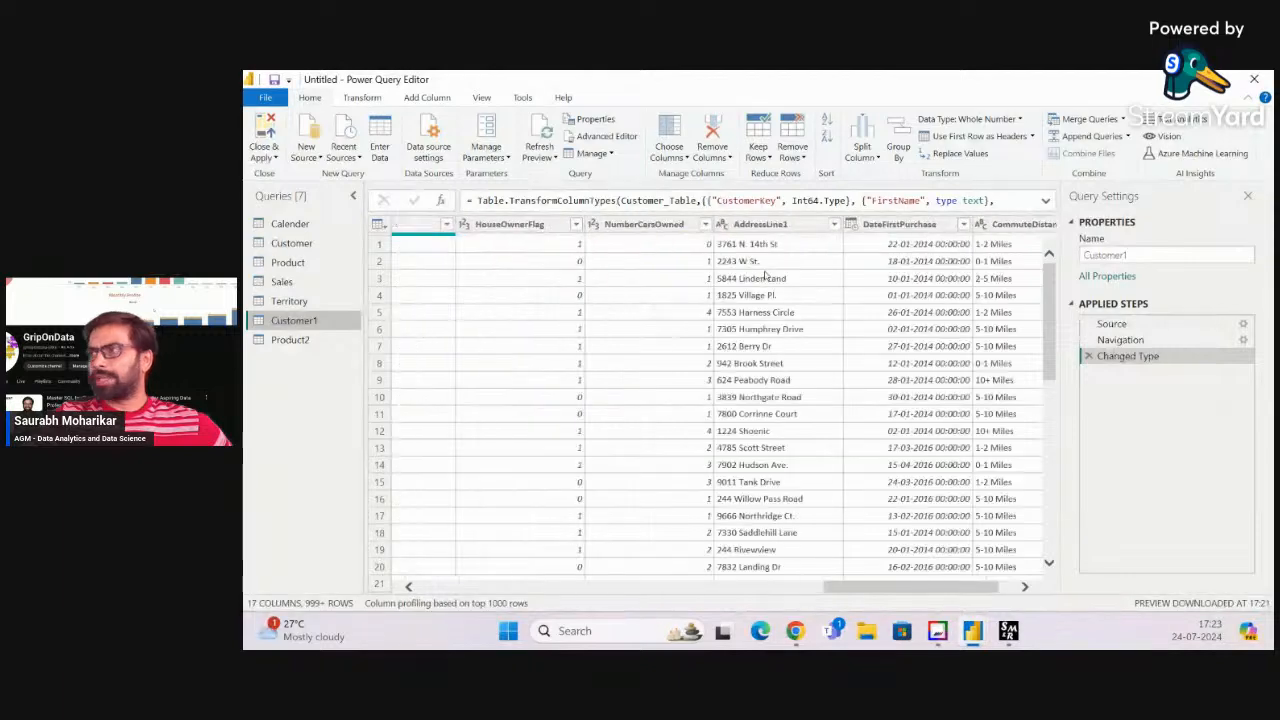
pyautogui.hscroll(-10, 765, 275)
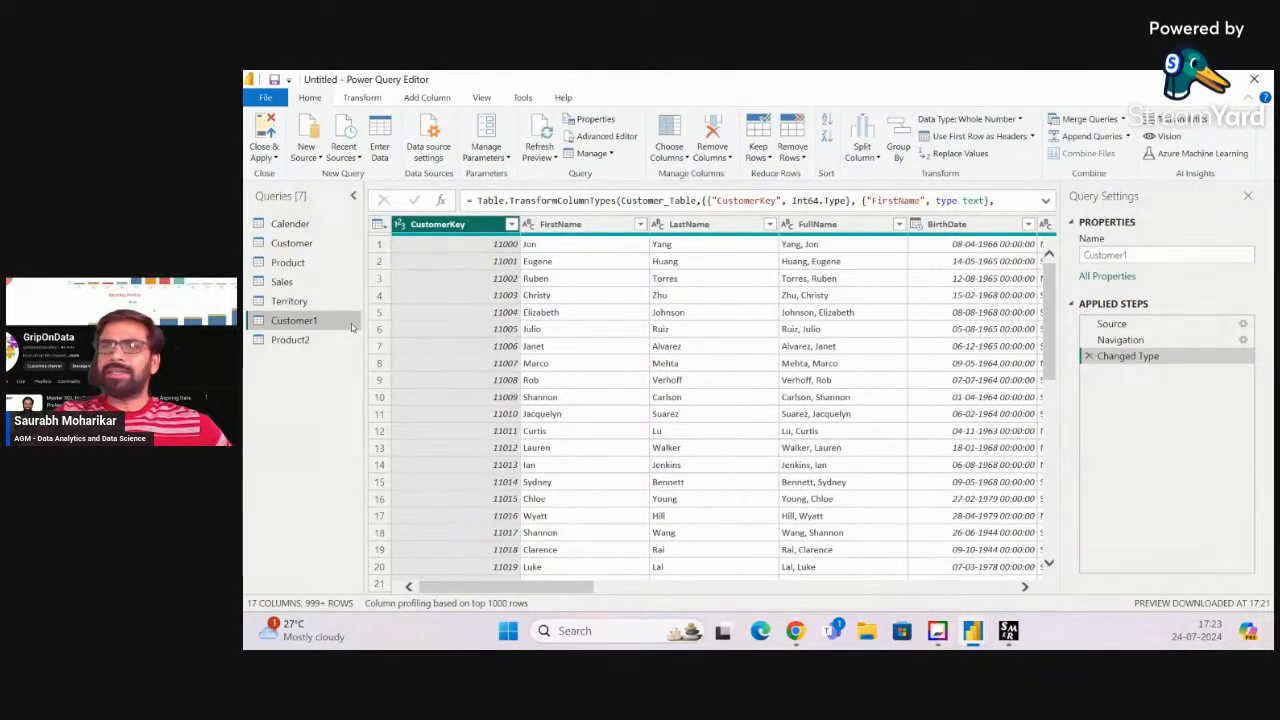
# Delete the duplicate Customer1 query and confirm its removal
pyautogui.rightClick(339, 324)
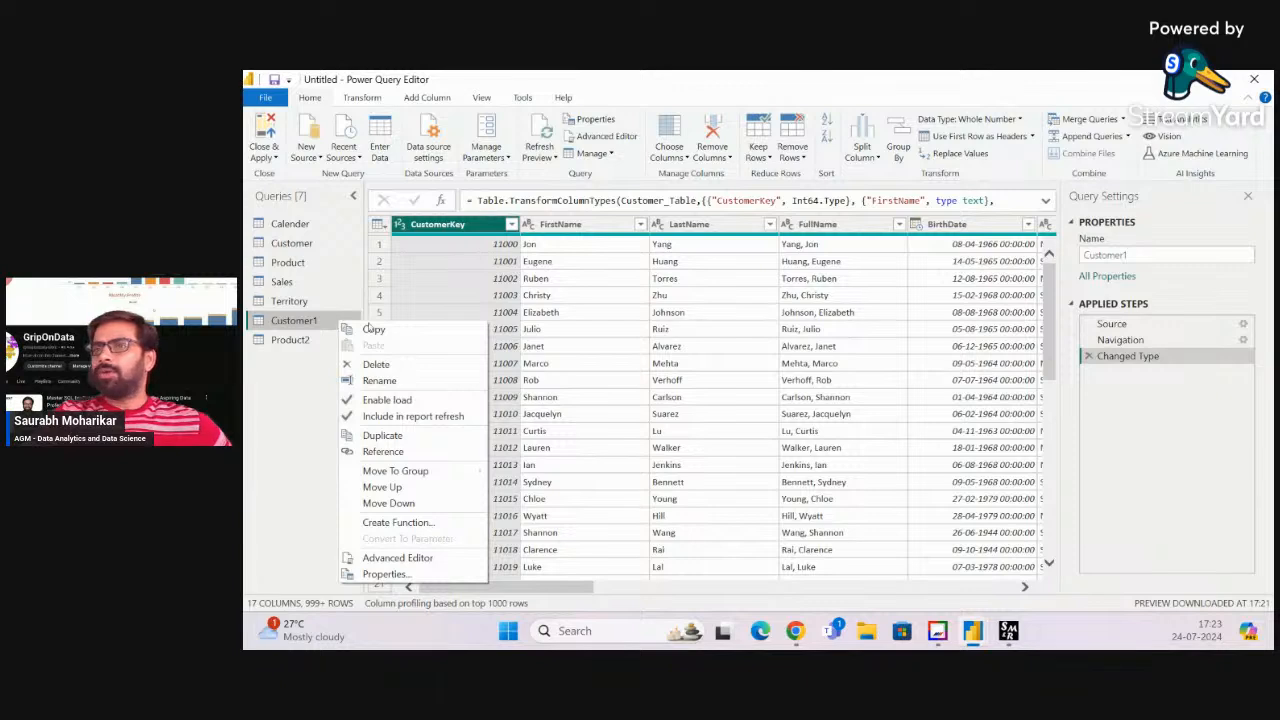
pyautogui.click(290, 325)
pyautogui.rightClick(290, 325)
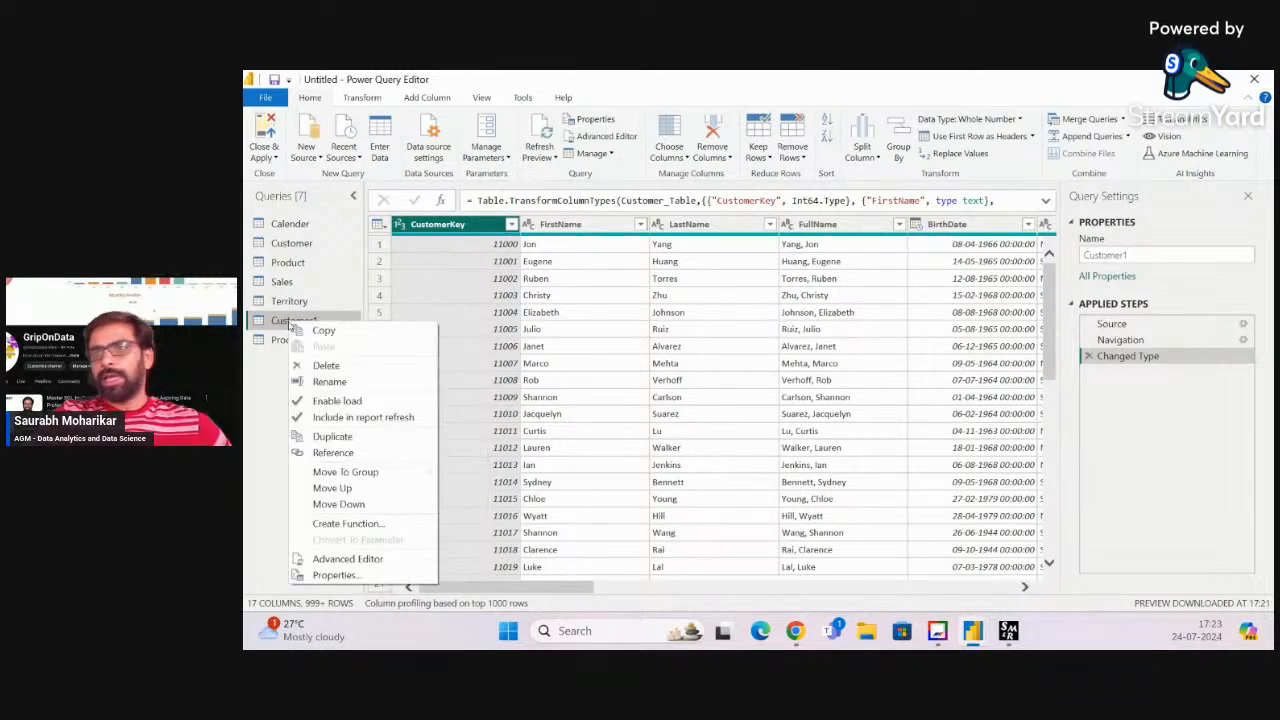
pyautogui.click(327, 366)
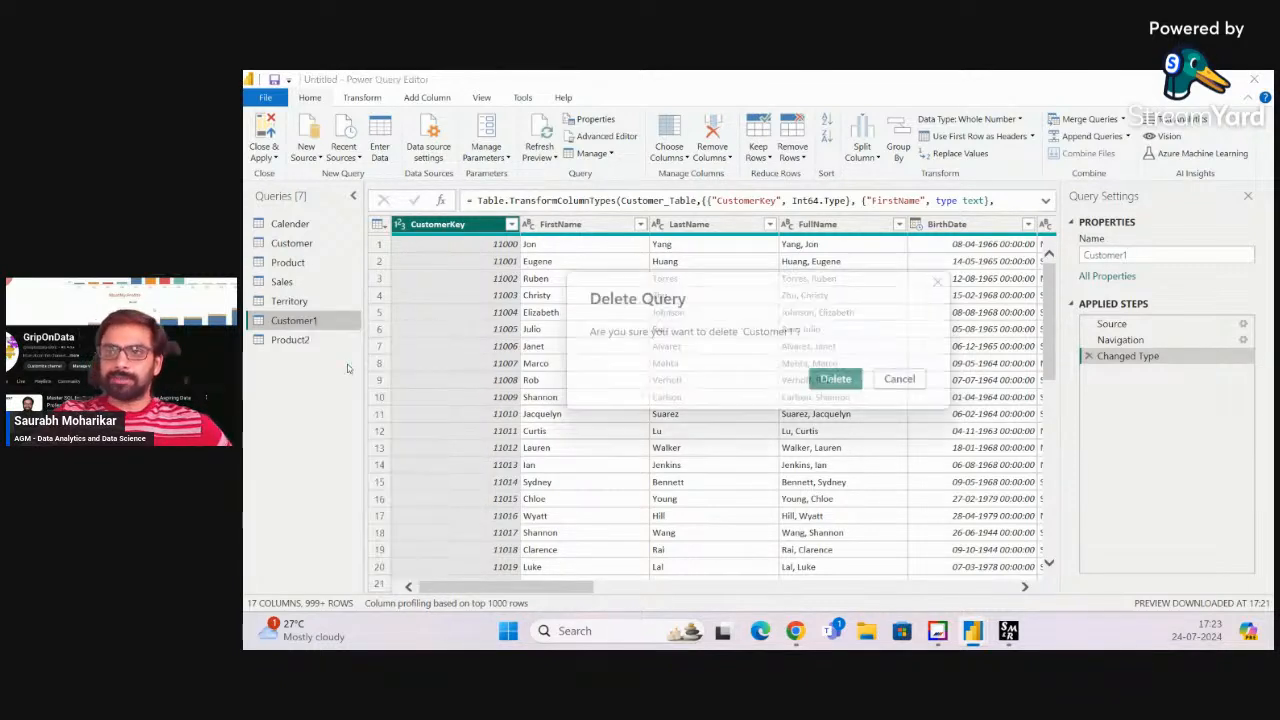
pyautogui.click(857, 386)
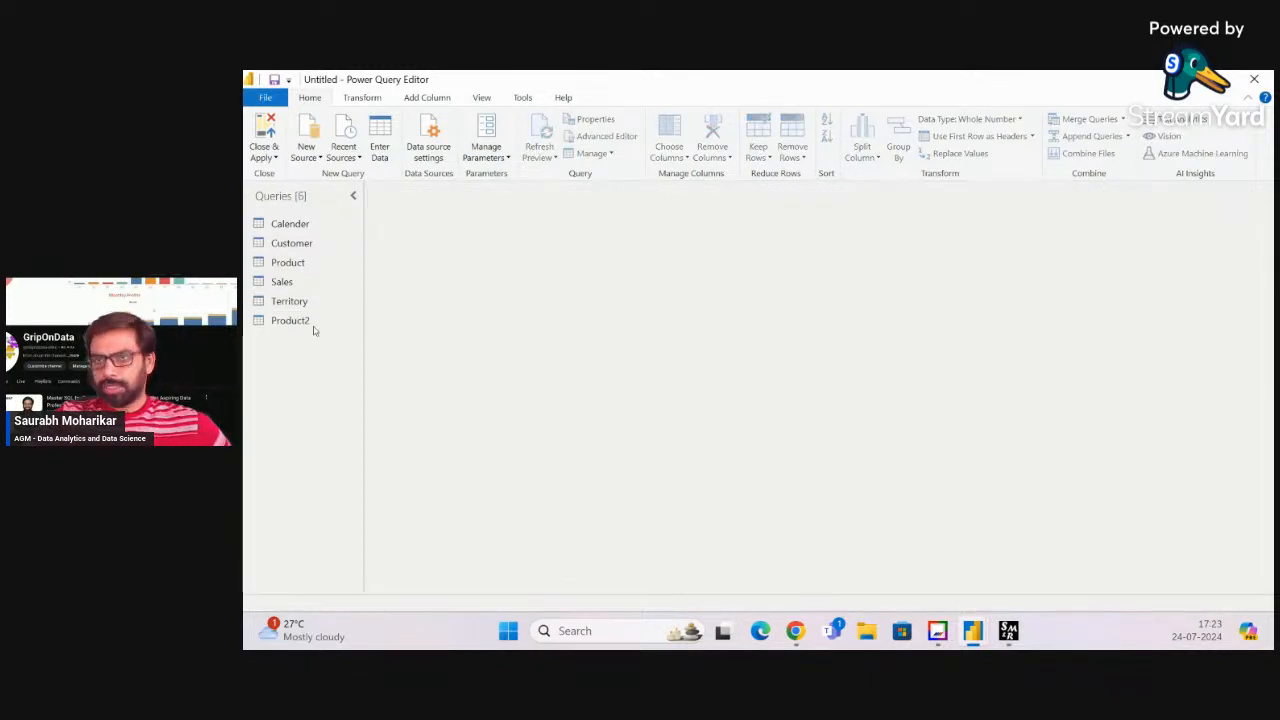
# Delete the duplicate Product2 query and confirm its removal
pyautogui.click(310, 327)
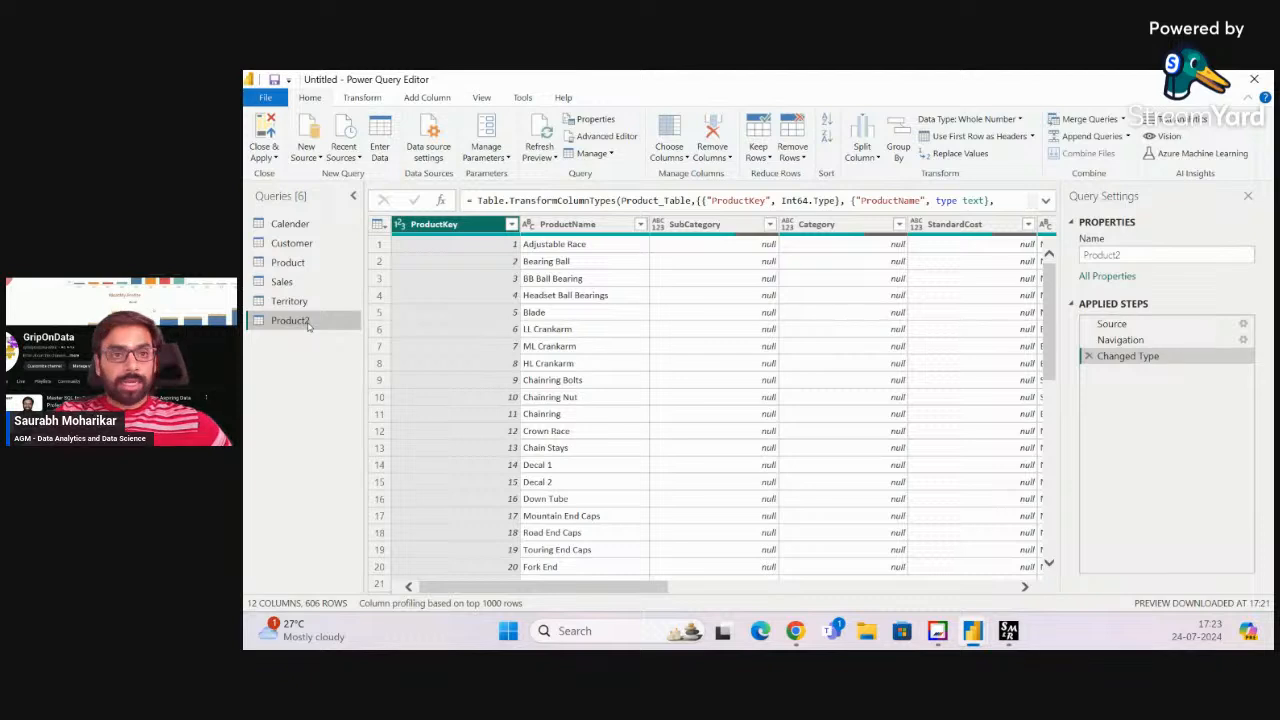
pyautogui.rightClick(309, 327)
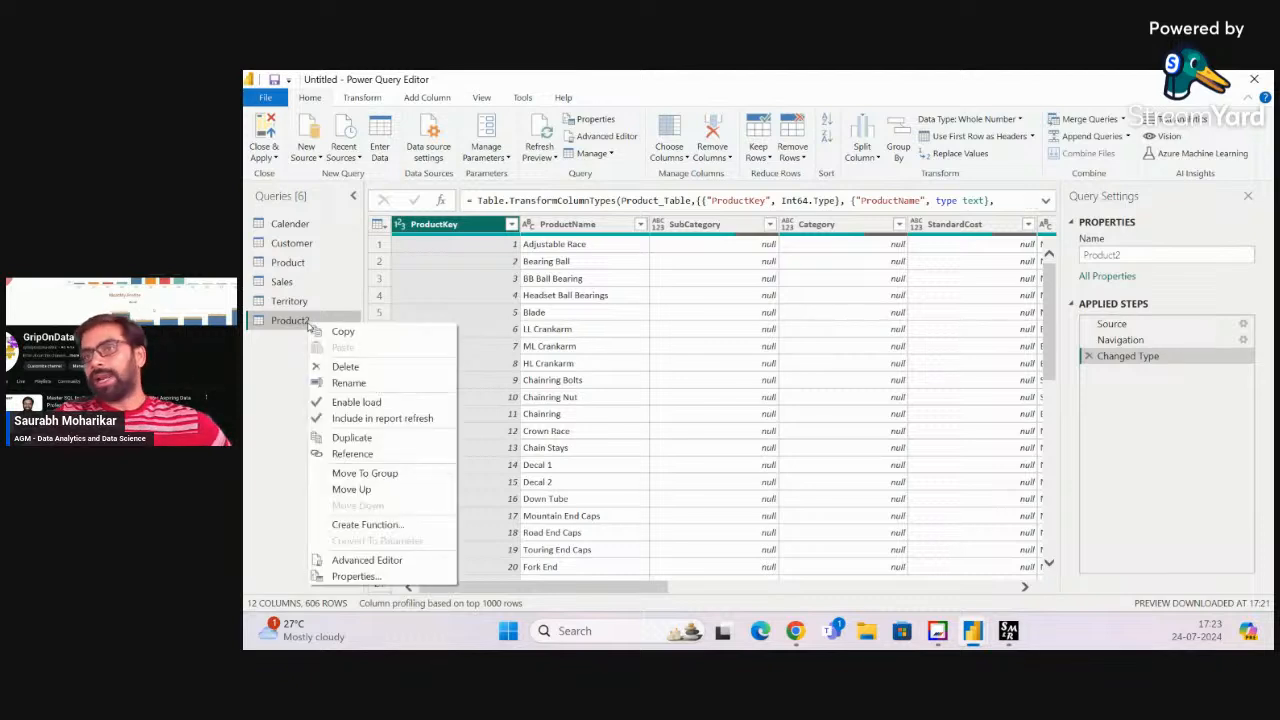
pyautogui.click(346, 367)
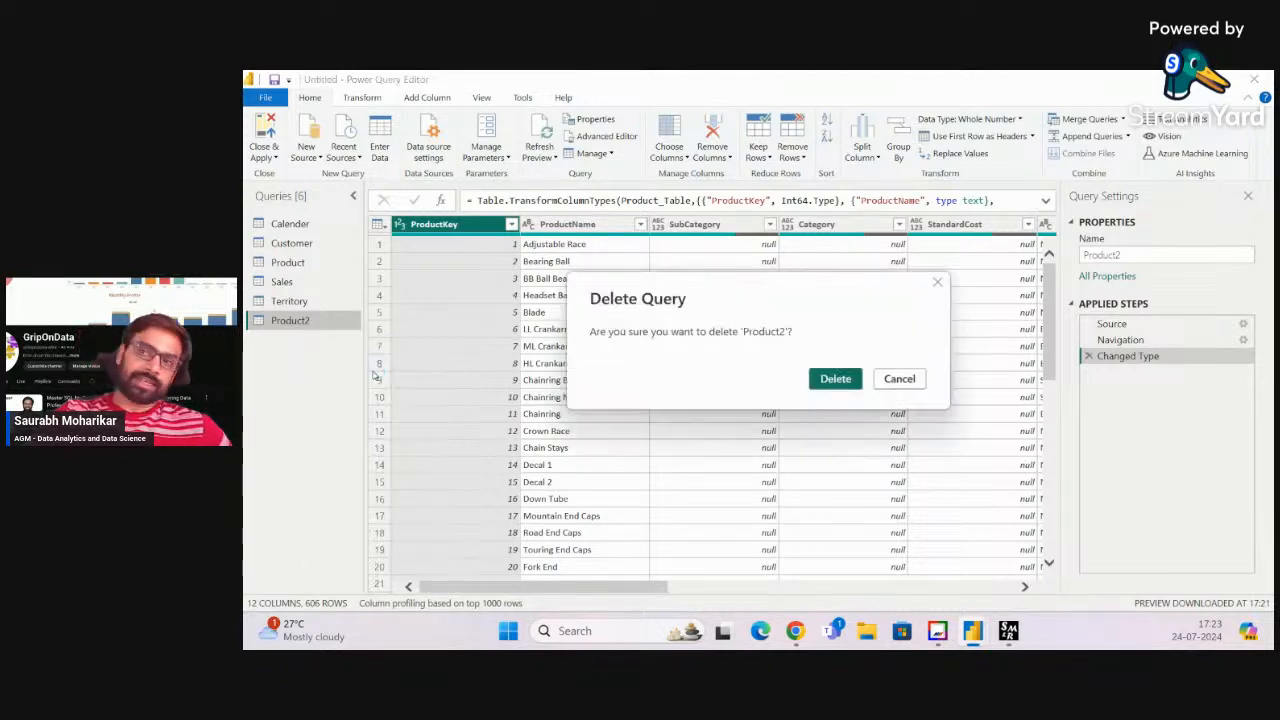
pyautogui.click(850, 382)
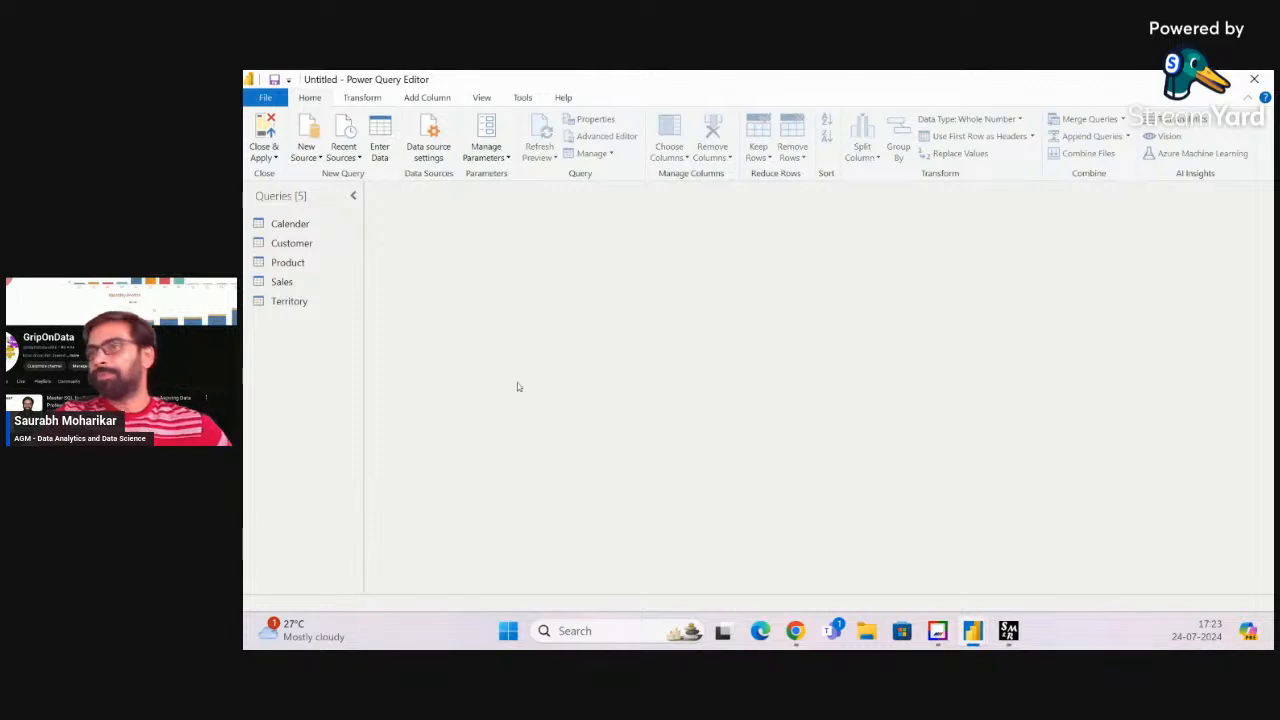
# Go through the remaining Customer, Product, Sales and Territory queries
pyautogui.click(292, 242)
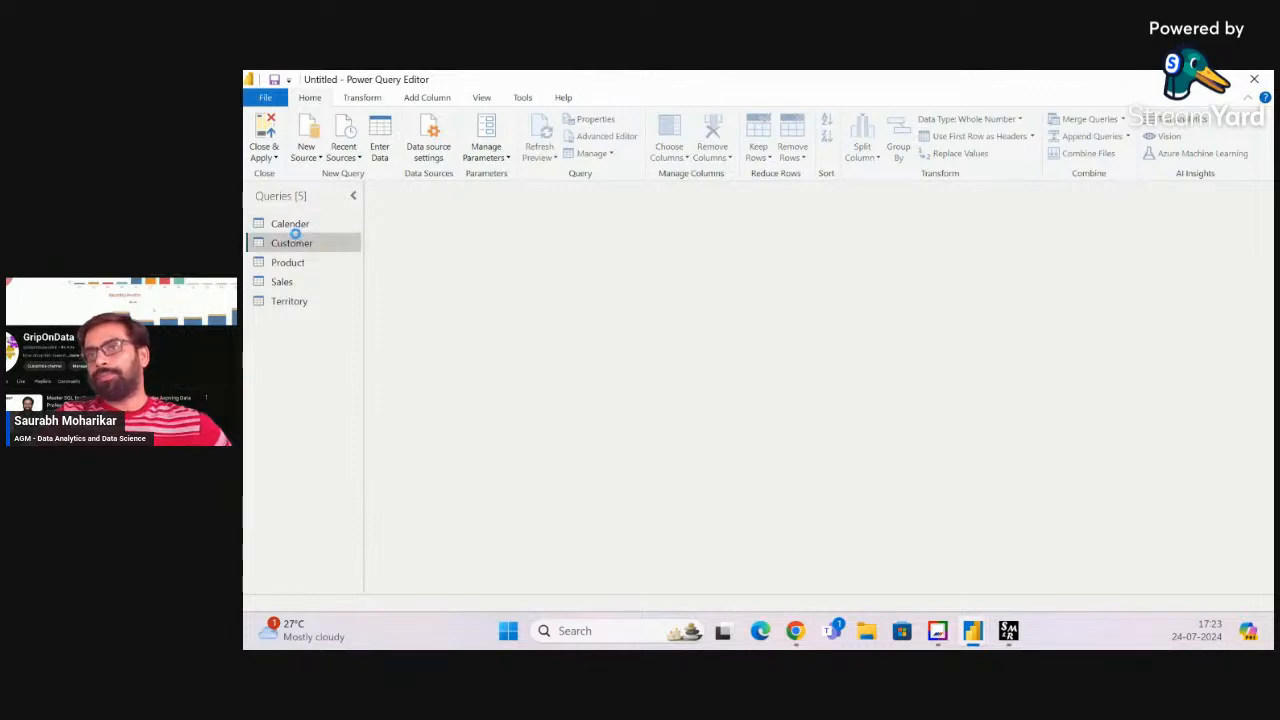
pyautogui.click(288, 262)
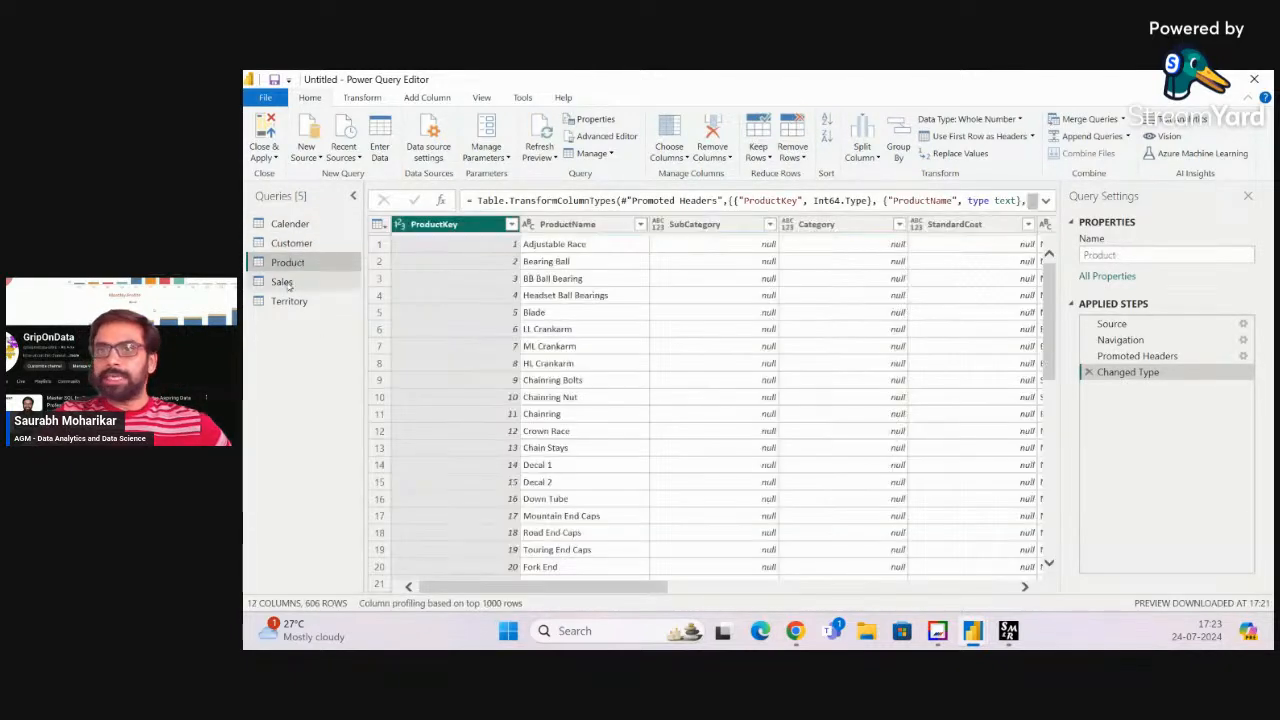
pyautogui.click(284, 281)
pyautogui.click(289, 300)
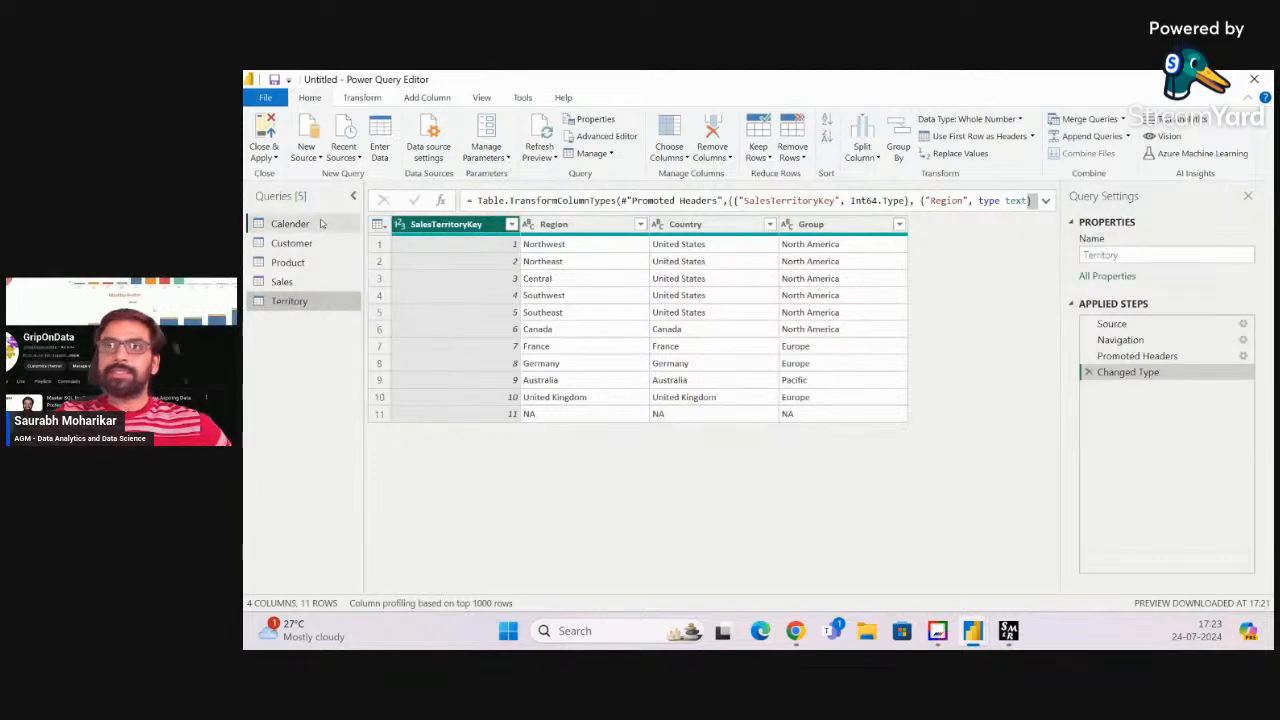
# Change the data type of the Date column in the Calender query to Date, replacing the current conversion
pyautogui.click(321, 224)
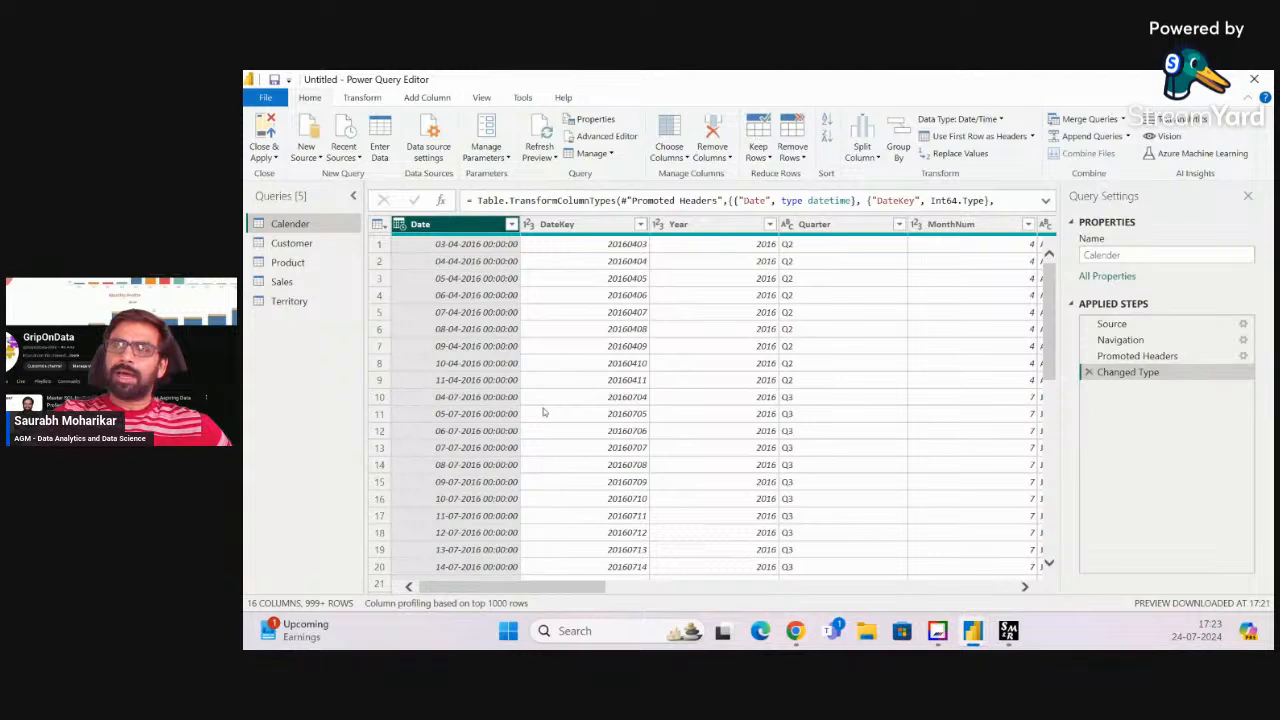
pyautogui.click(401, 224)
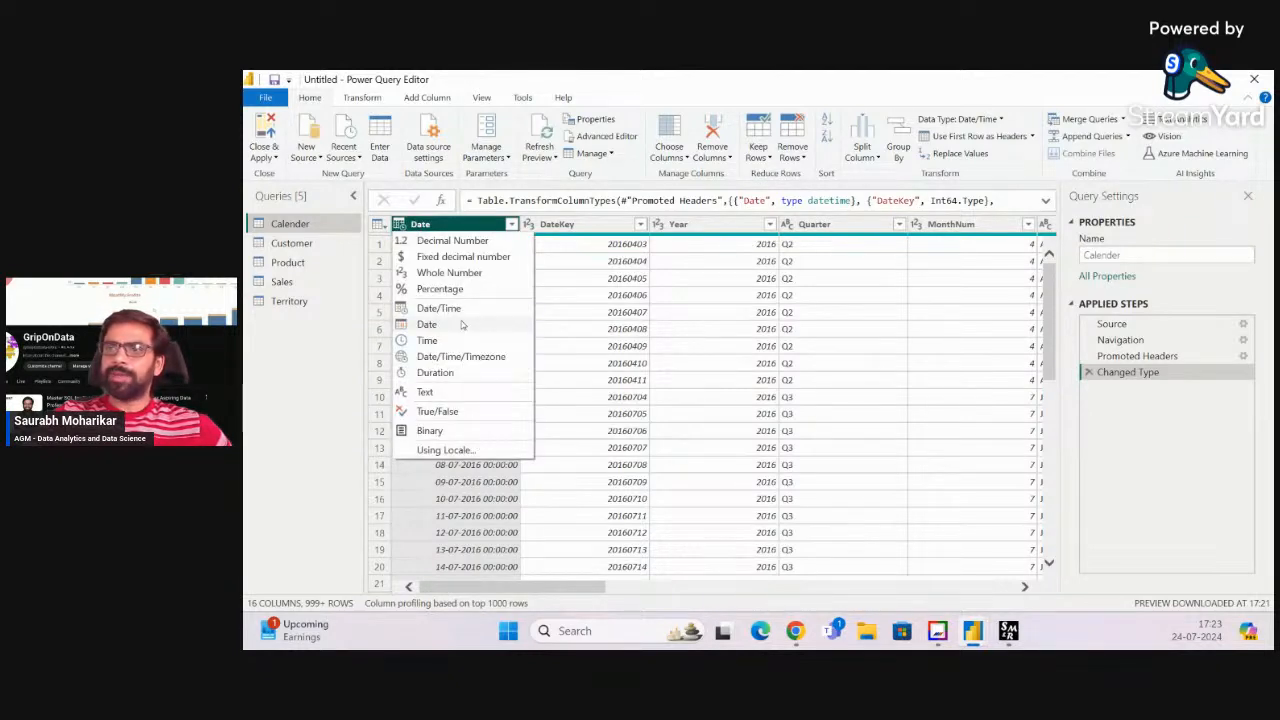
pyautogui.click(540, 294)
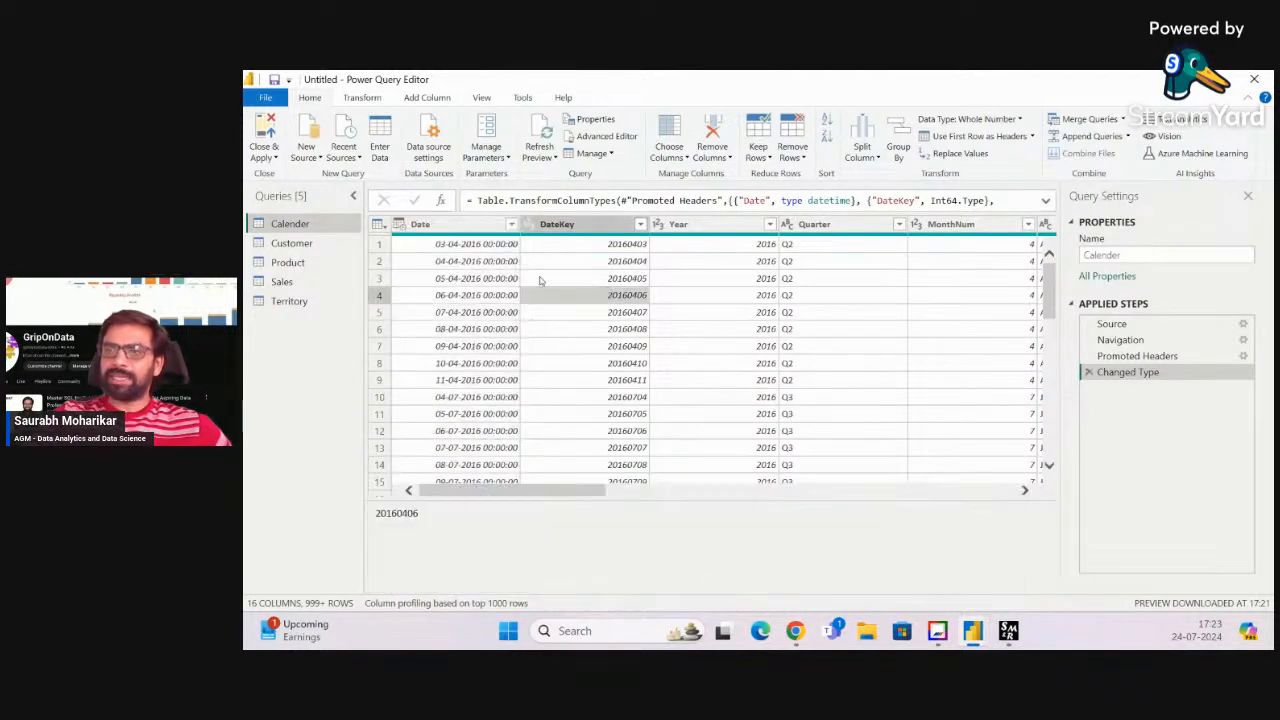
pyautogui.click(493, 447)
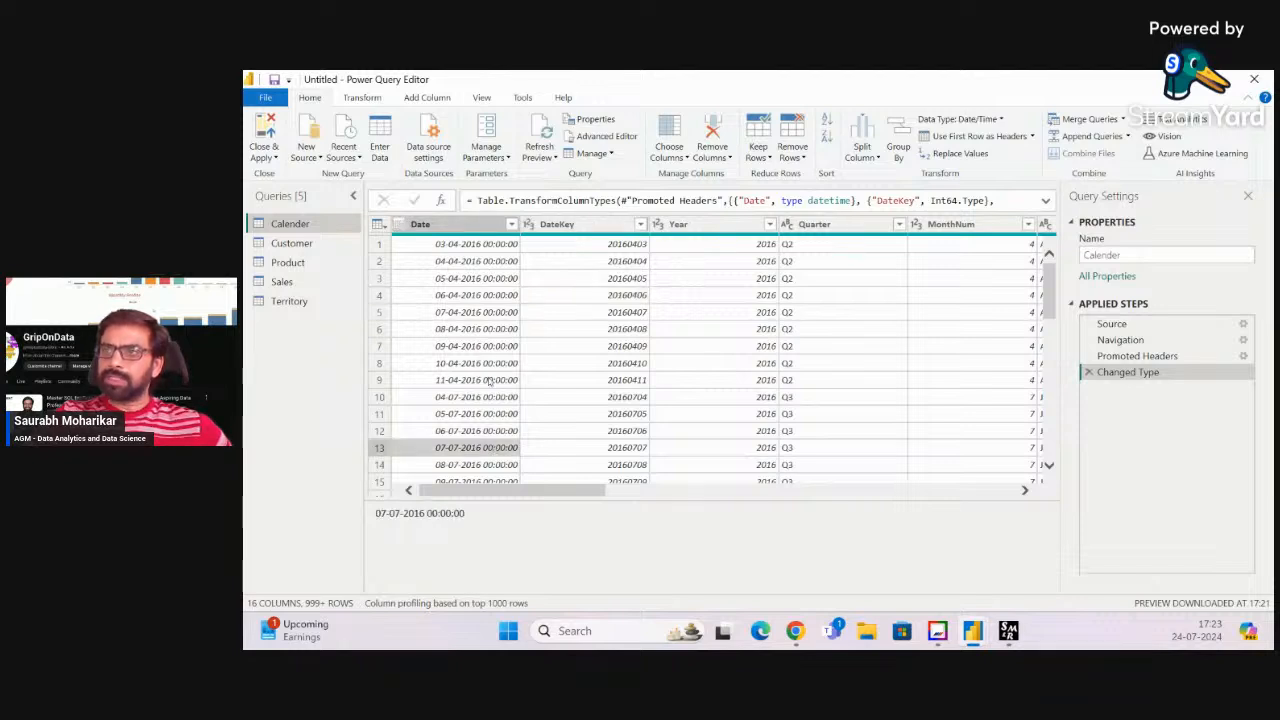
pyautogui.click(476, 224)
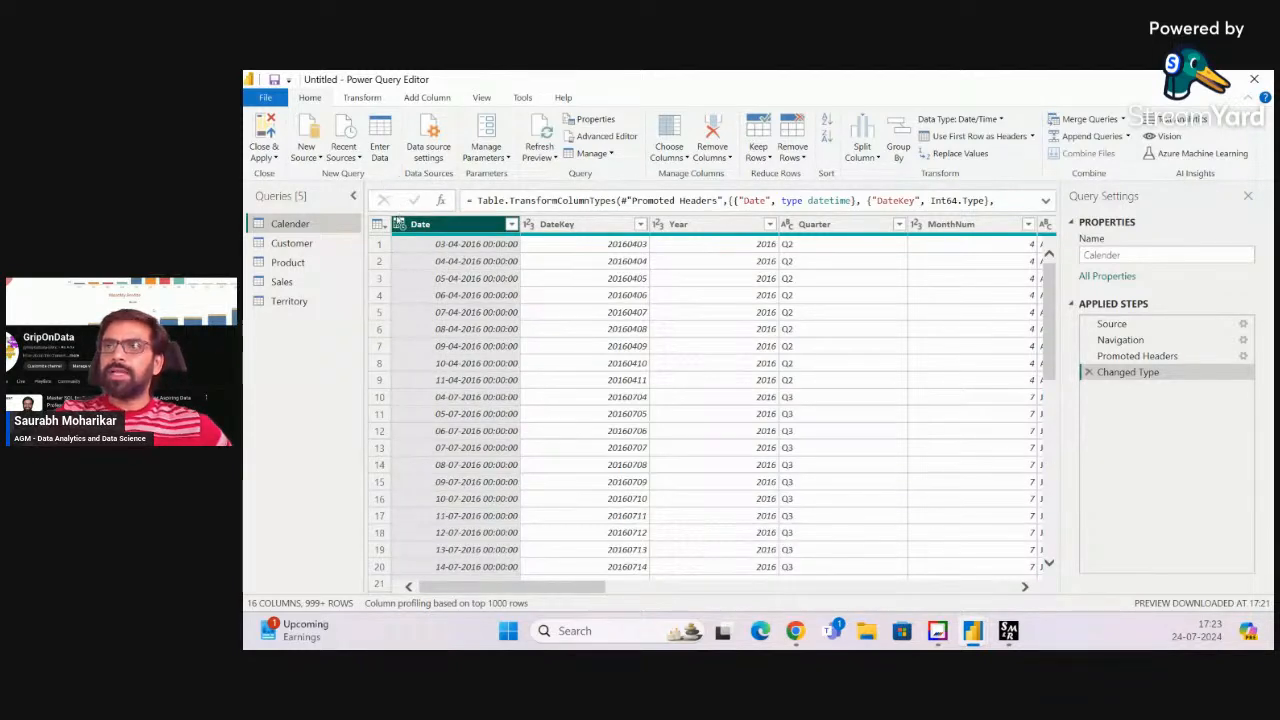
pyautogui.click(398, 224)
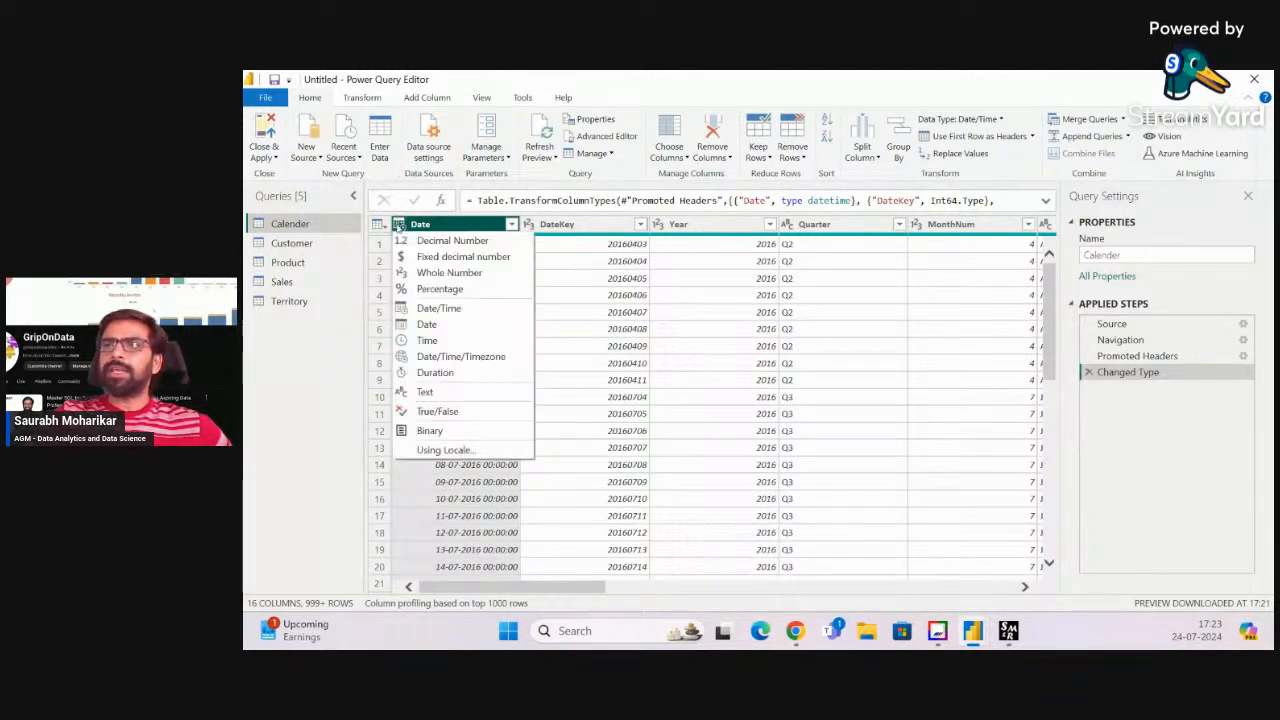
pyautogui.click(428, 324)
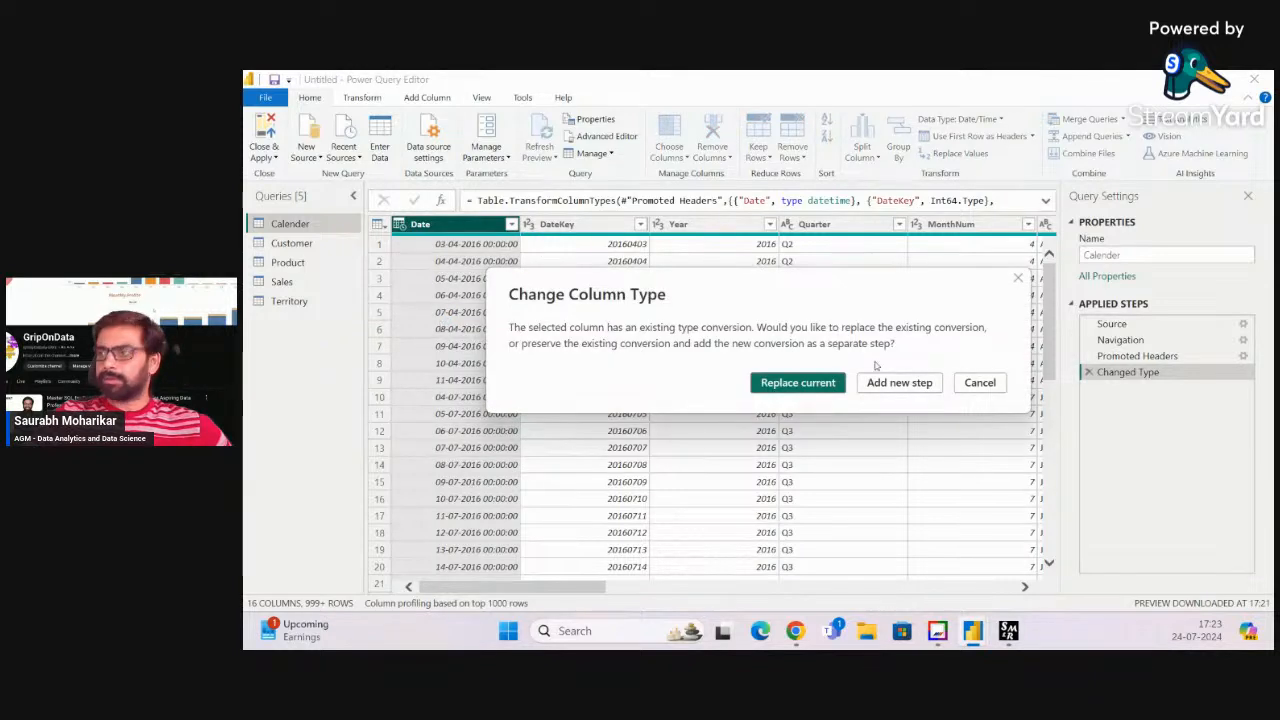
pyautogui.click(823, 383)
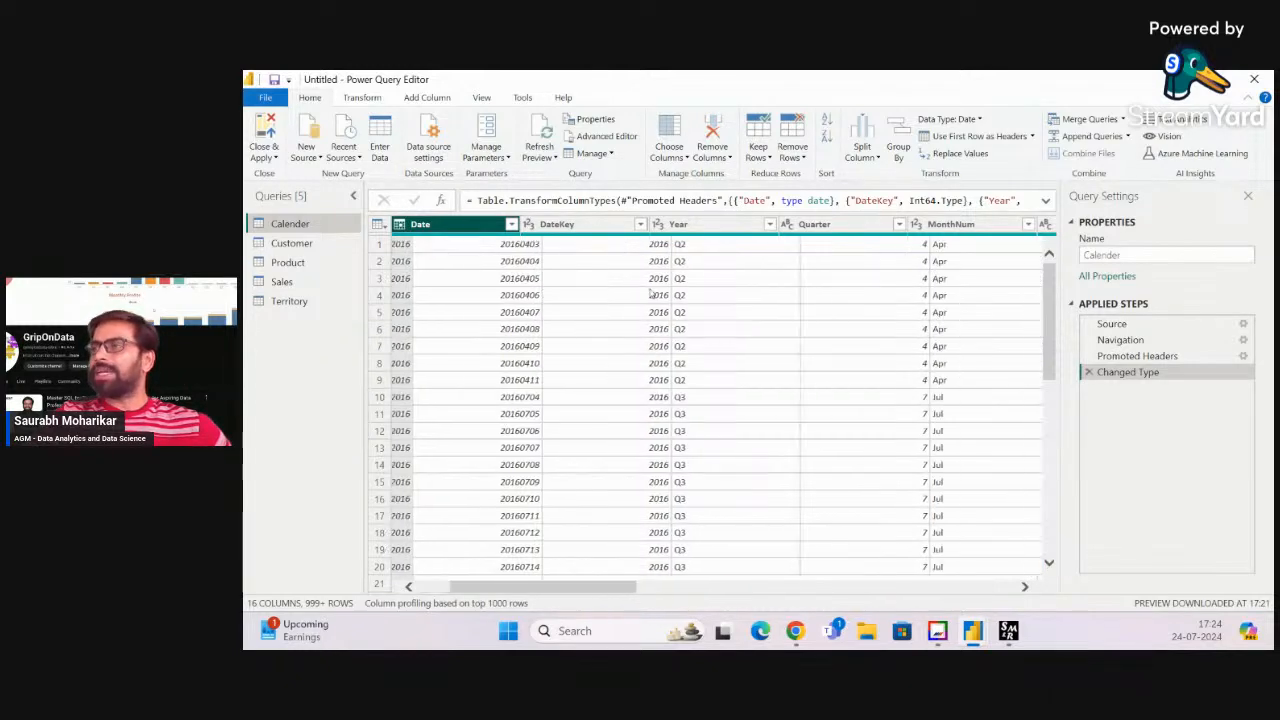
# Change the data type of the BirthDate column in the Customer query to Date, replacing the current conversion, and check the remaining columns
pyautogui.click(285, 243)
pyautogui.hscroll(5, 674, 374)
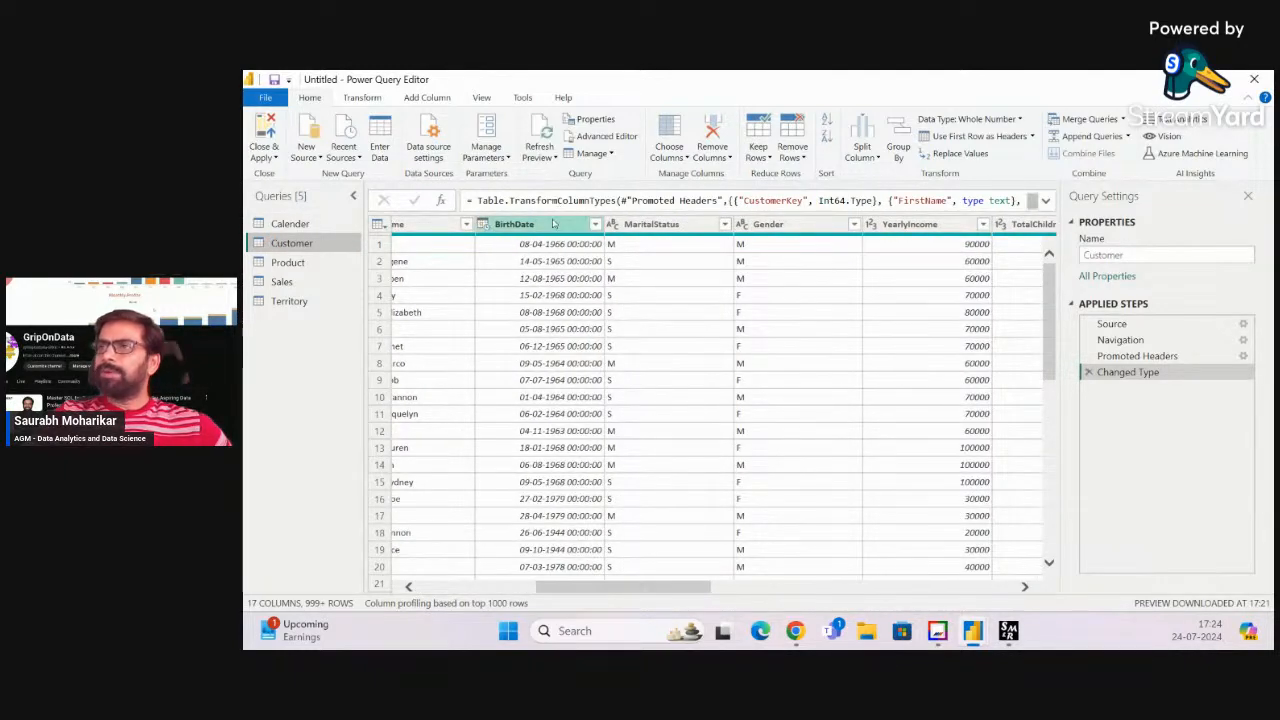
pyautogui.click(553, 224)
pyautogui.click(482, 224)
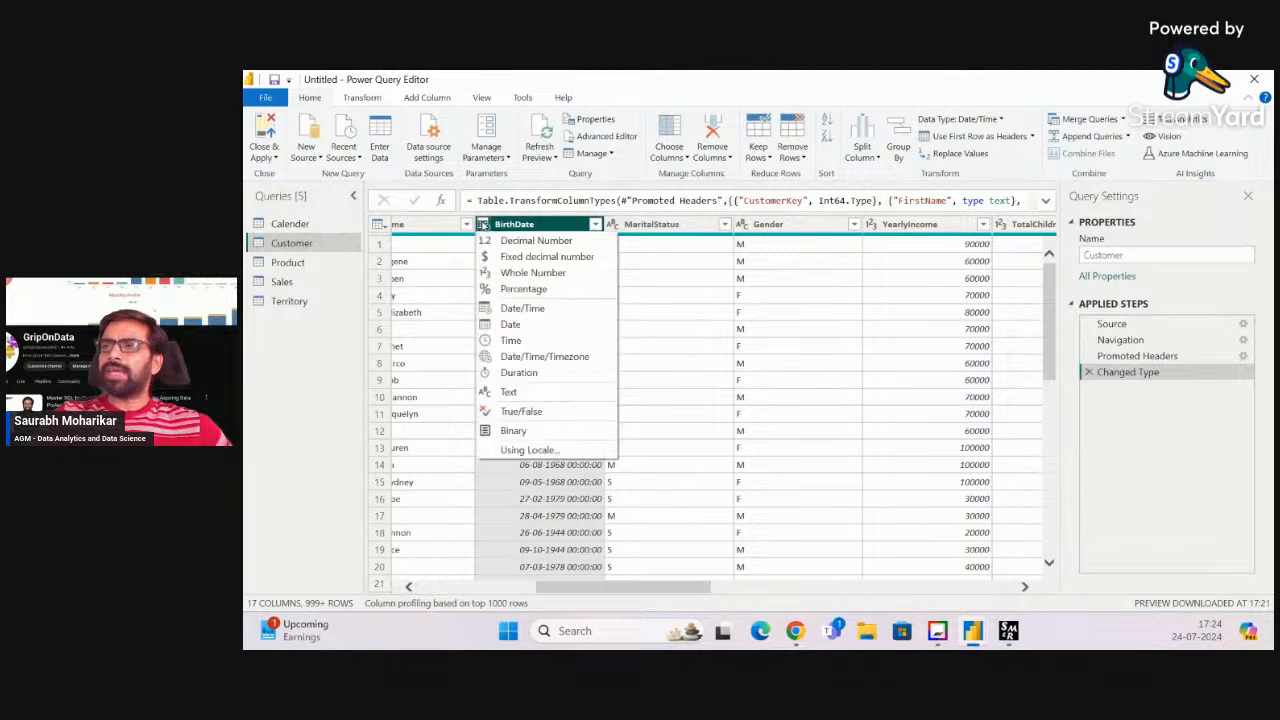
pyautogui.click(550, 322)
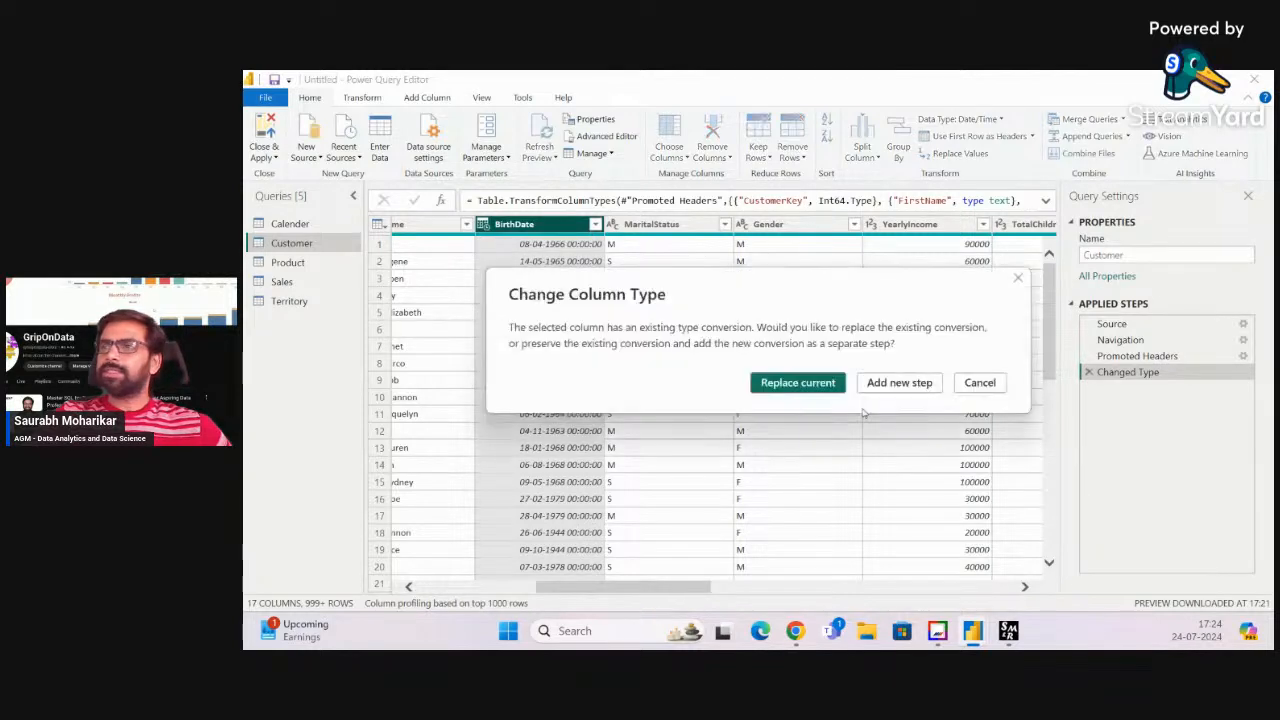
pyautogui.click(797, 382)
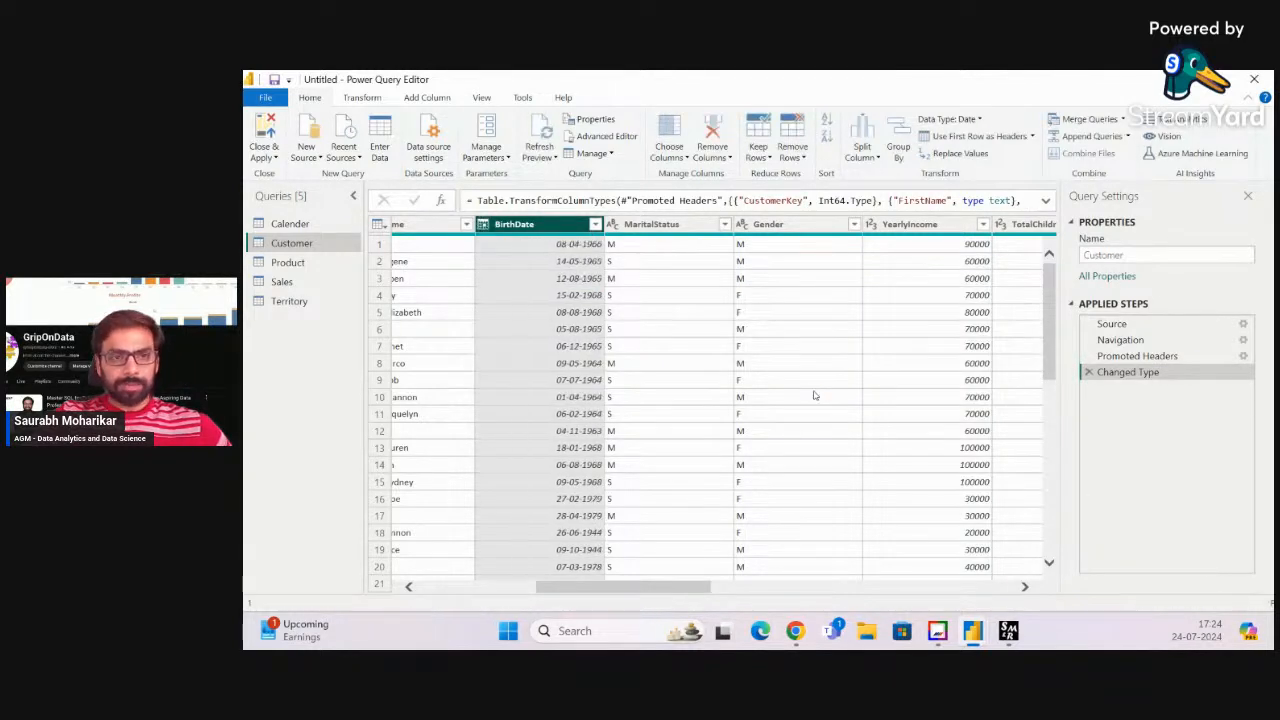
pyautogui.hscroll(6, 757, 342)
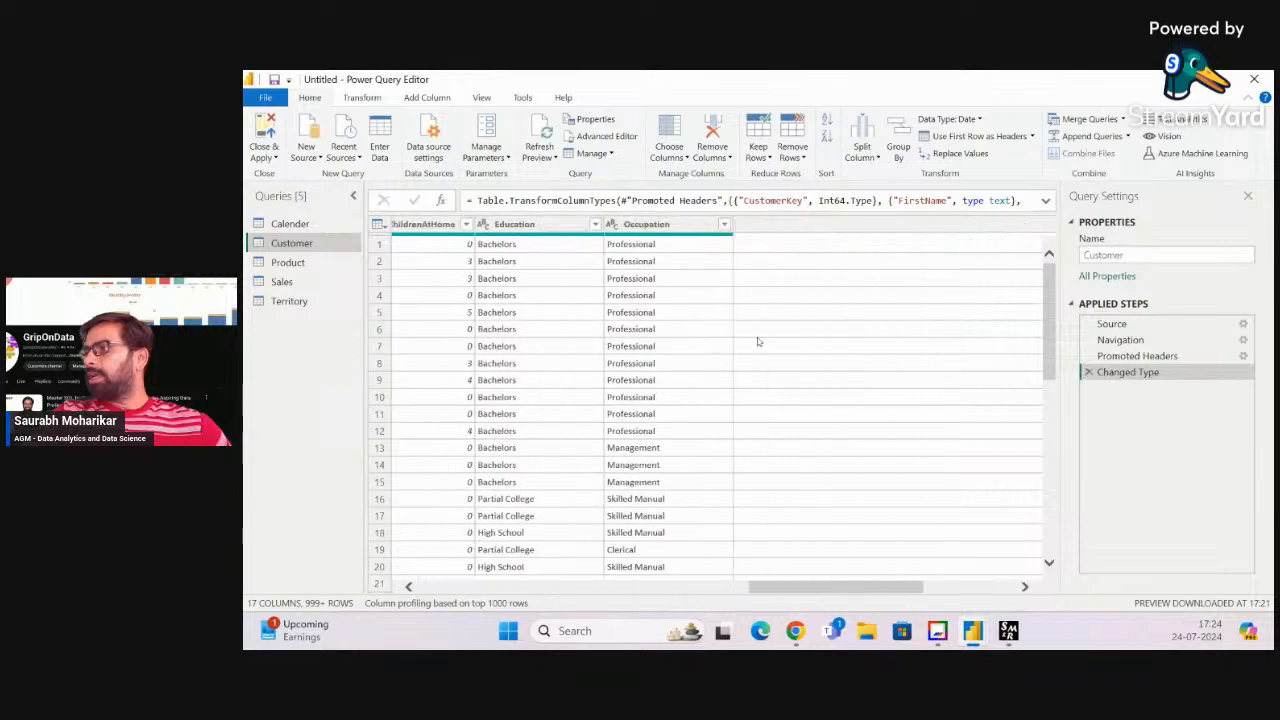
pyautogui.hscroll(2, 757, 342)
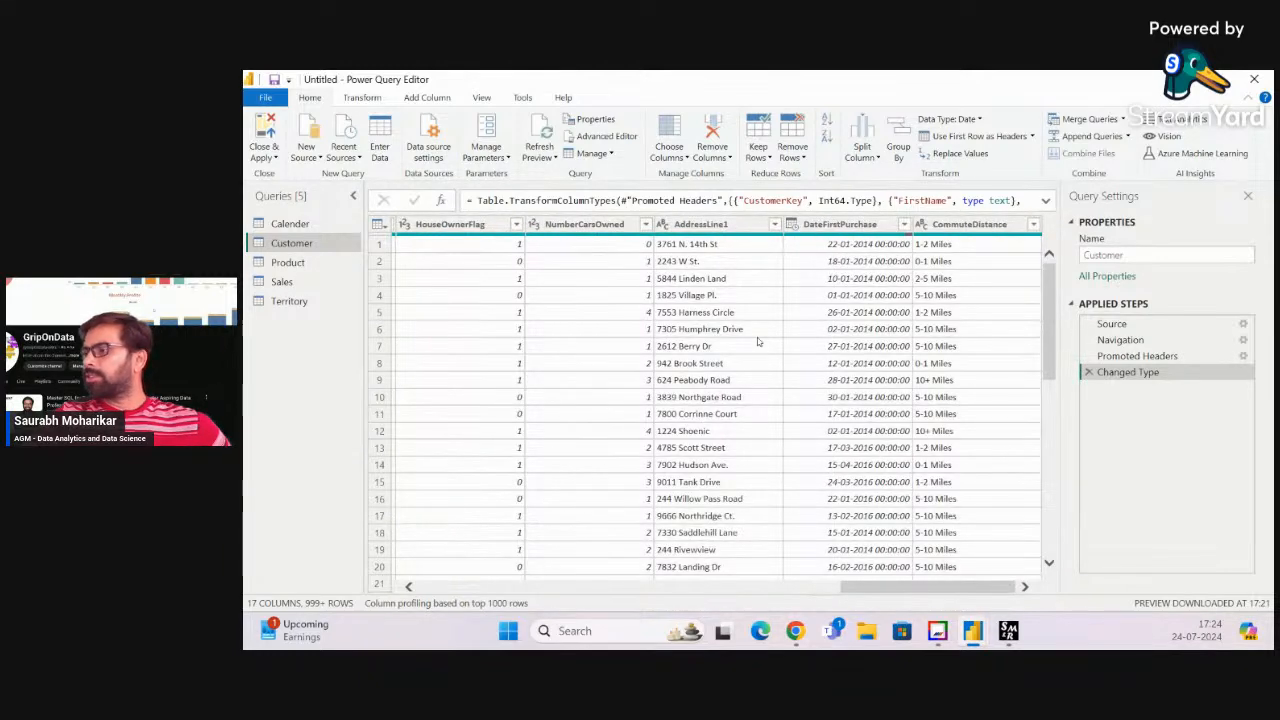
pyautogui.hscroll(-10, 757, 342)
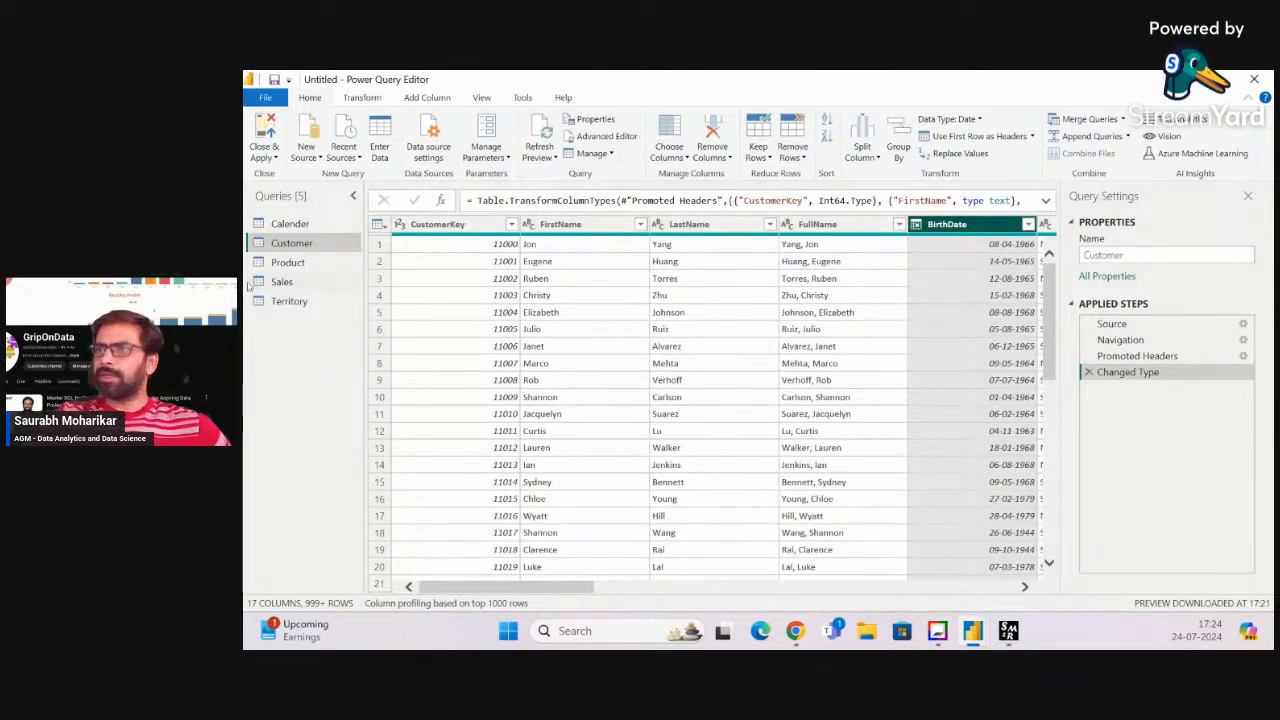
# Change the data type of the StartDate column in the Product query to Date, replacing the current conversion
pyautogui.click(288, 262)
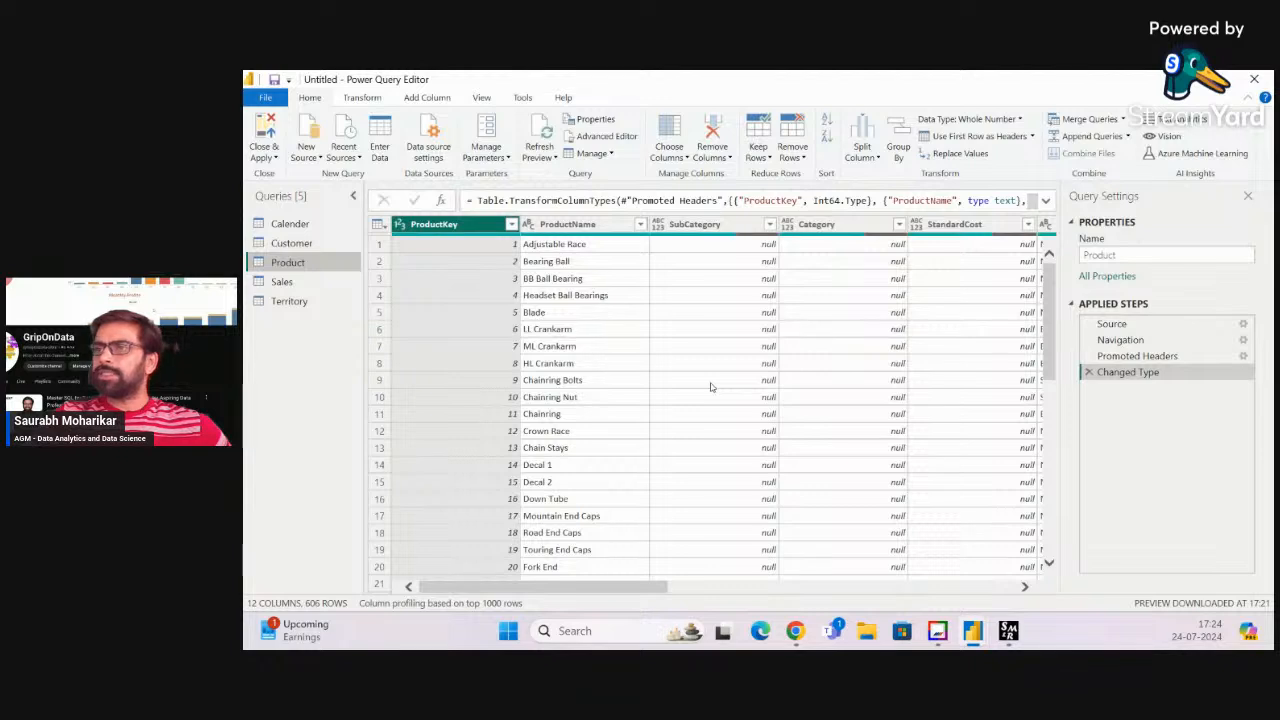
pyautogui.hscroll(8, 711, 387)
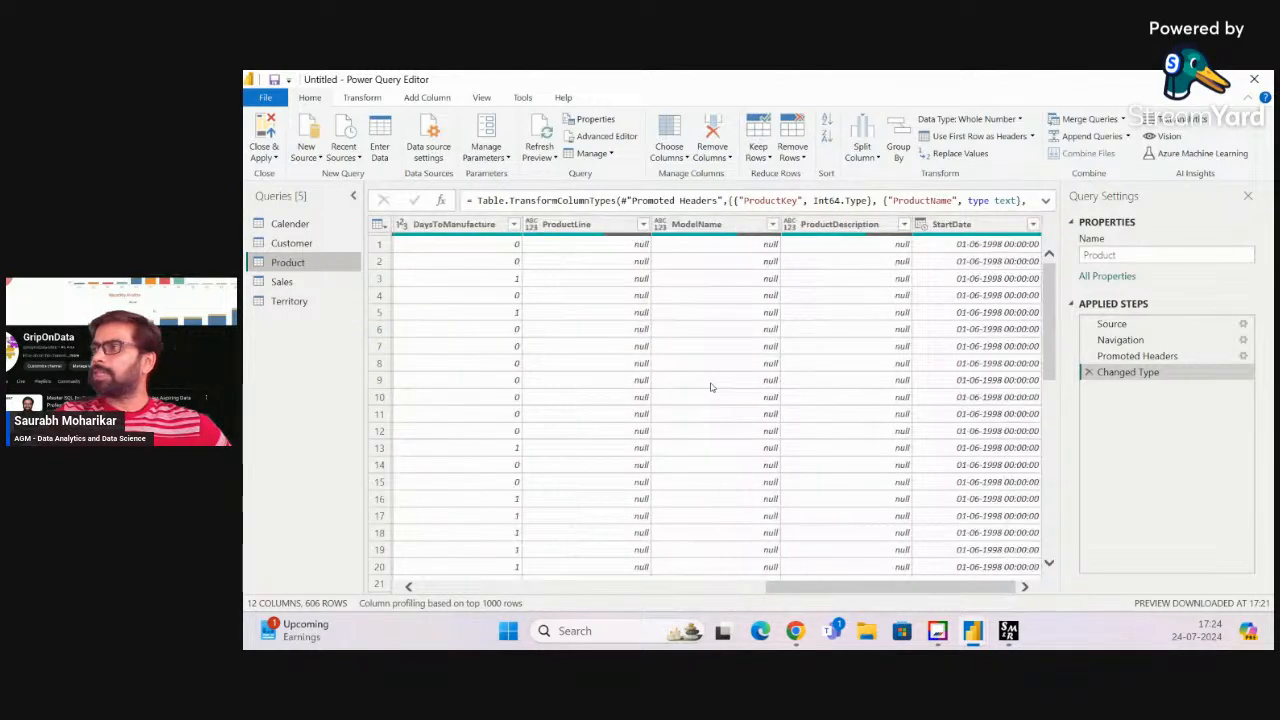
pyautogui.click(975, 225)
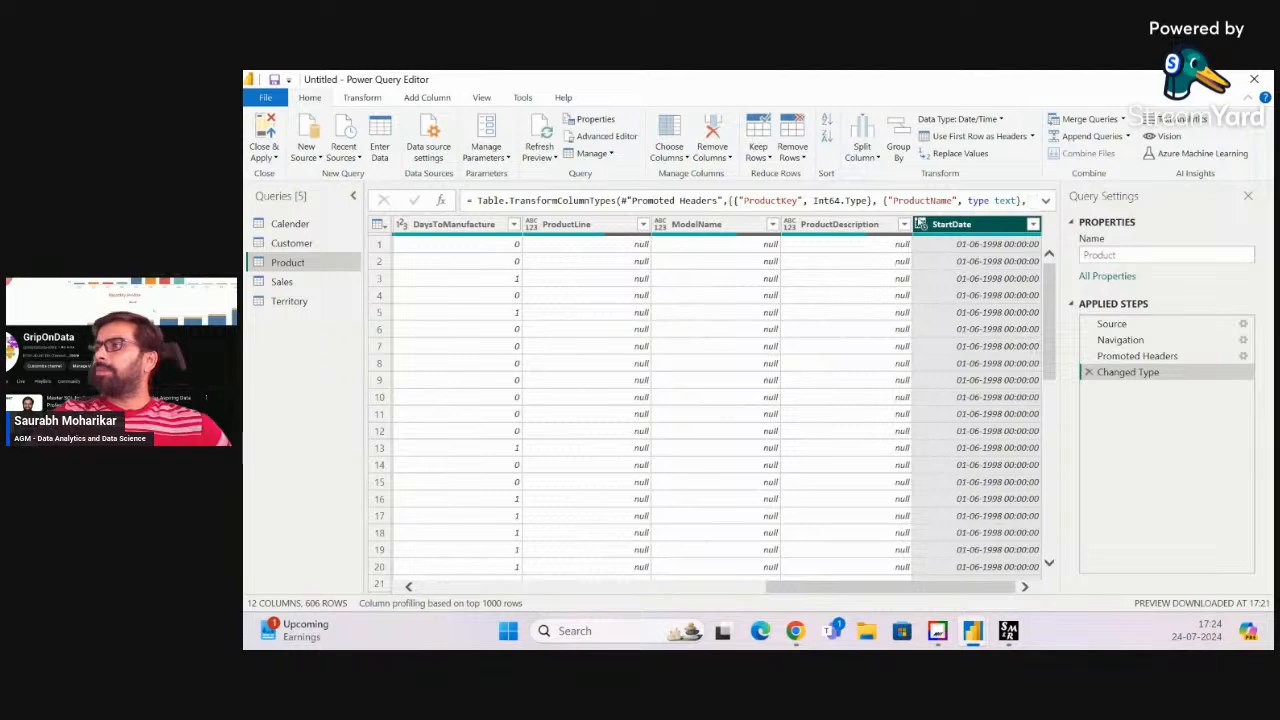
pyautogui.click(920, 224)
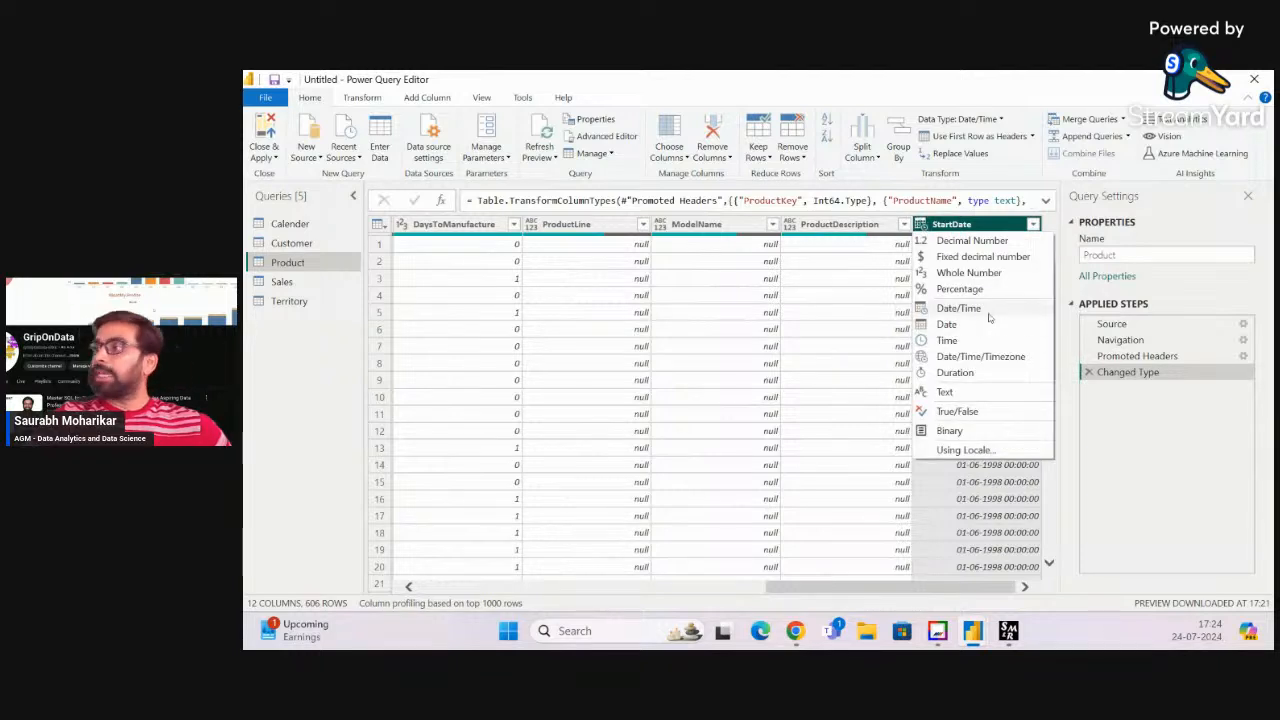
pyautogui.click(946, 324)
pyautogui.click(778, 382)
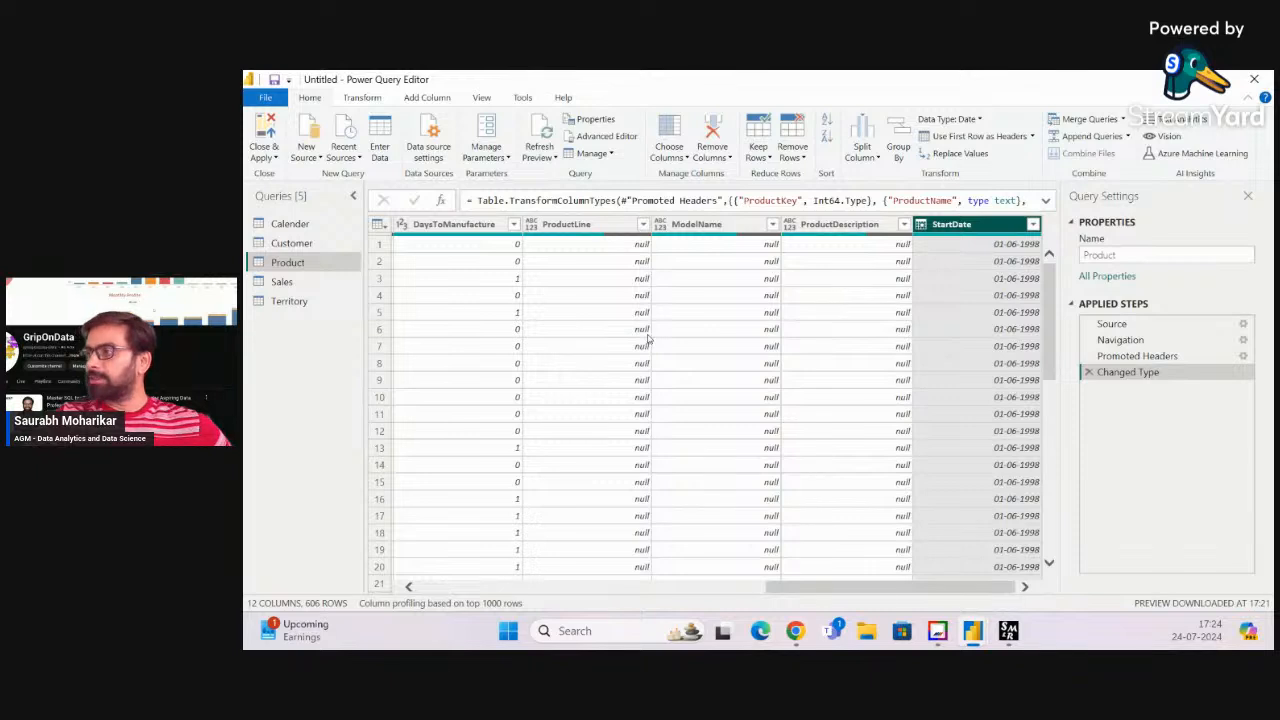
# Change the data type of the OrderDate column in the Sales query to Date, replacing the current conversion
pyautogui.click(288, 283)
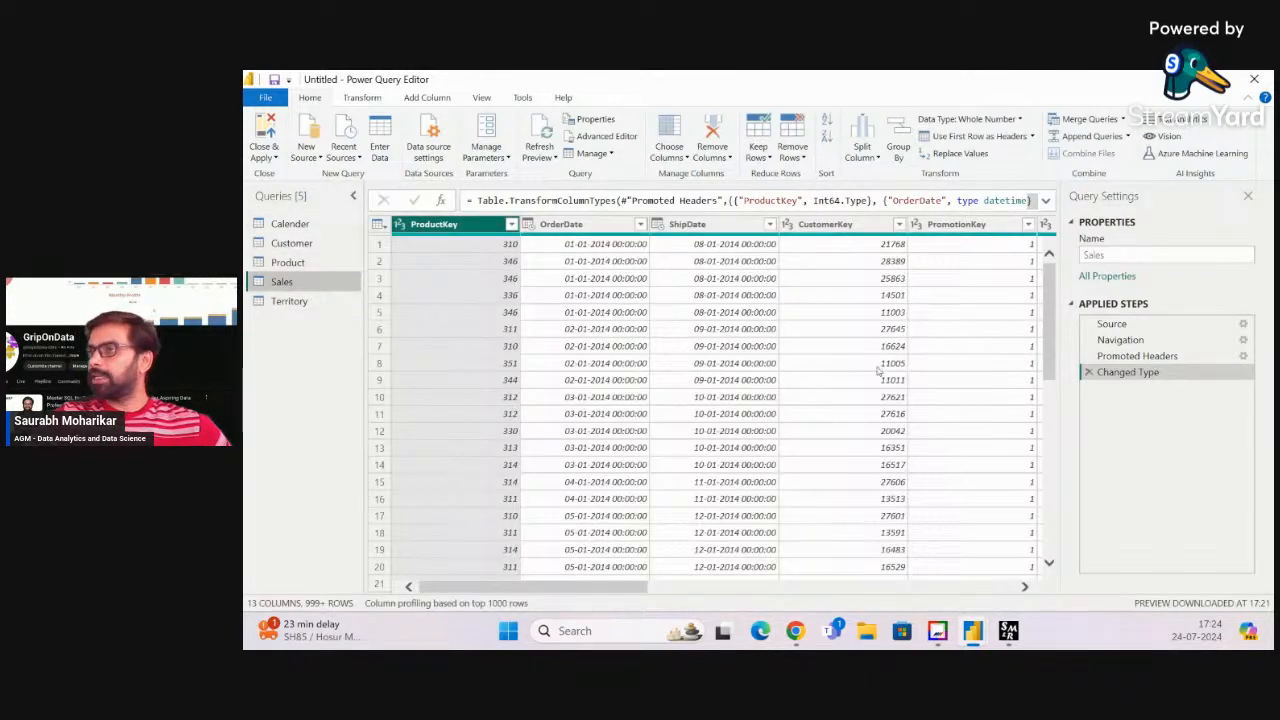
pyautogui.click(600, 226)
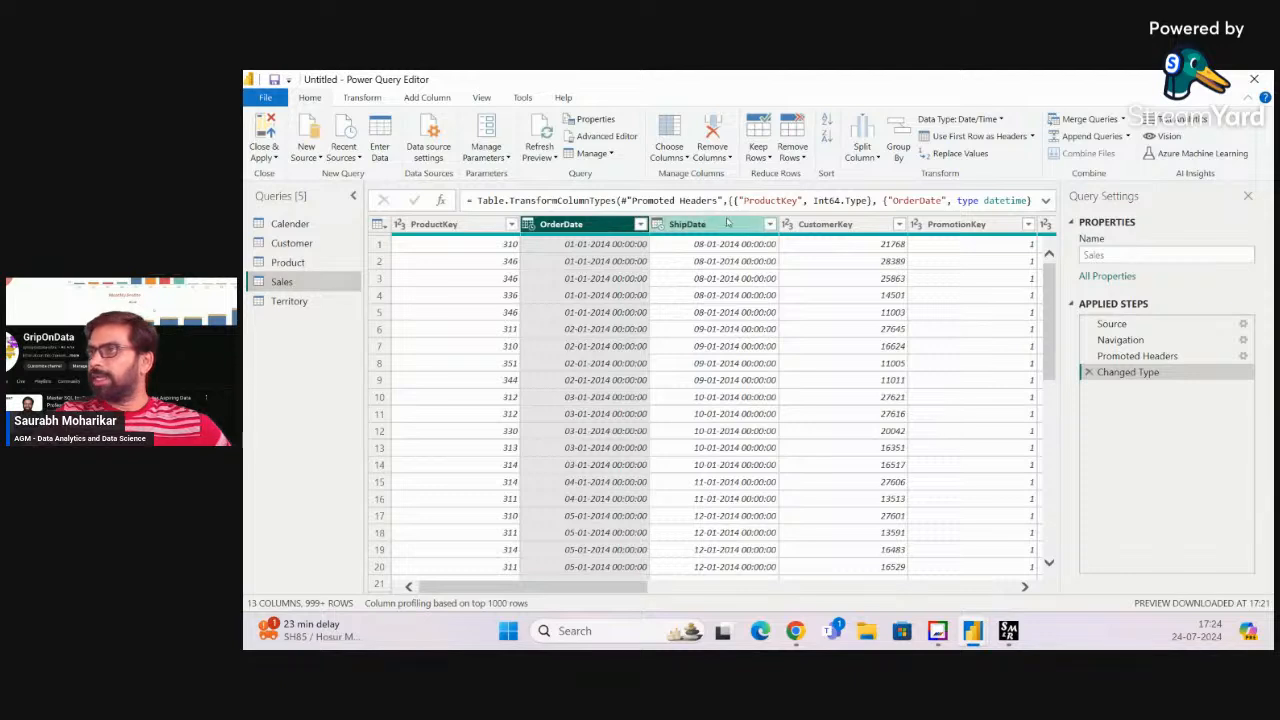
pyautogui.keyDown('ctrl'); pyautogui.click(731, 224); pyautogui.keyUp('ctrl')
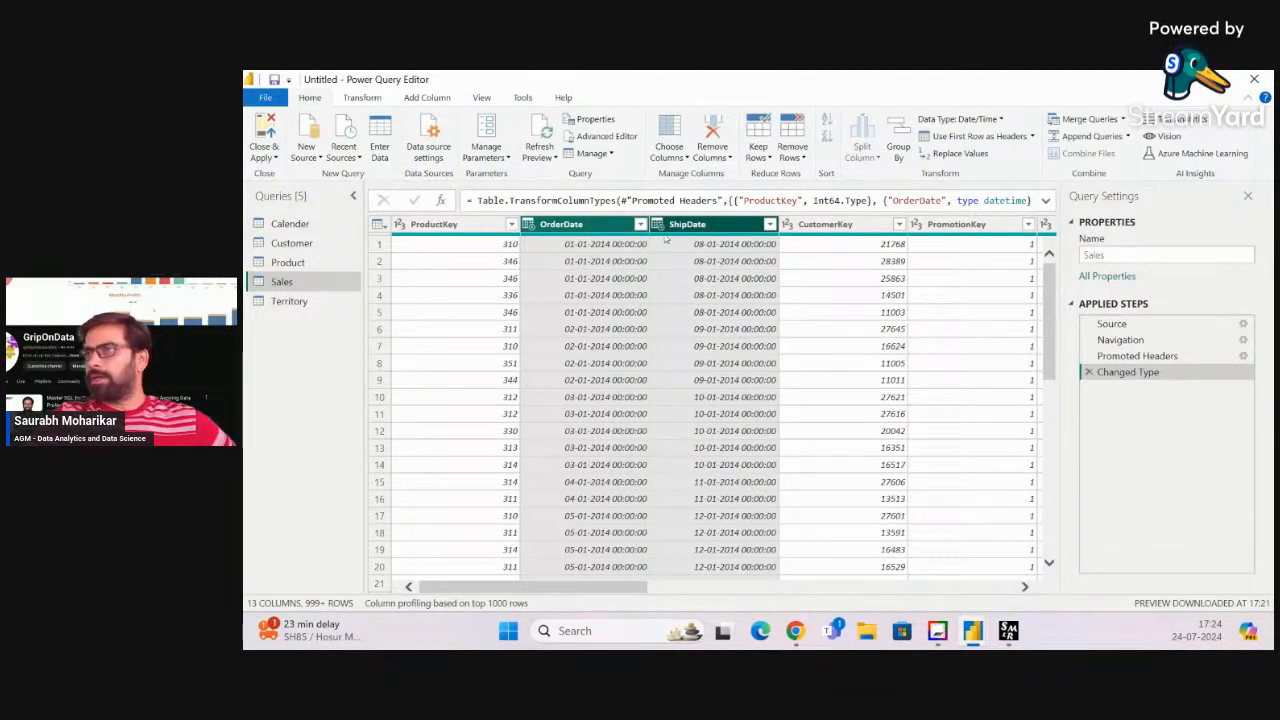
pyautogui.click(528, 224)
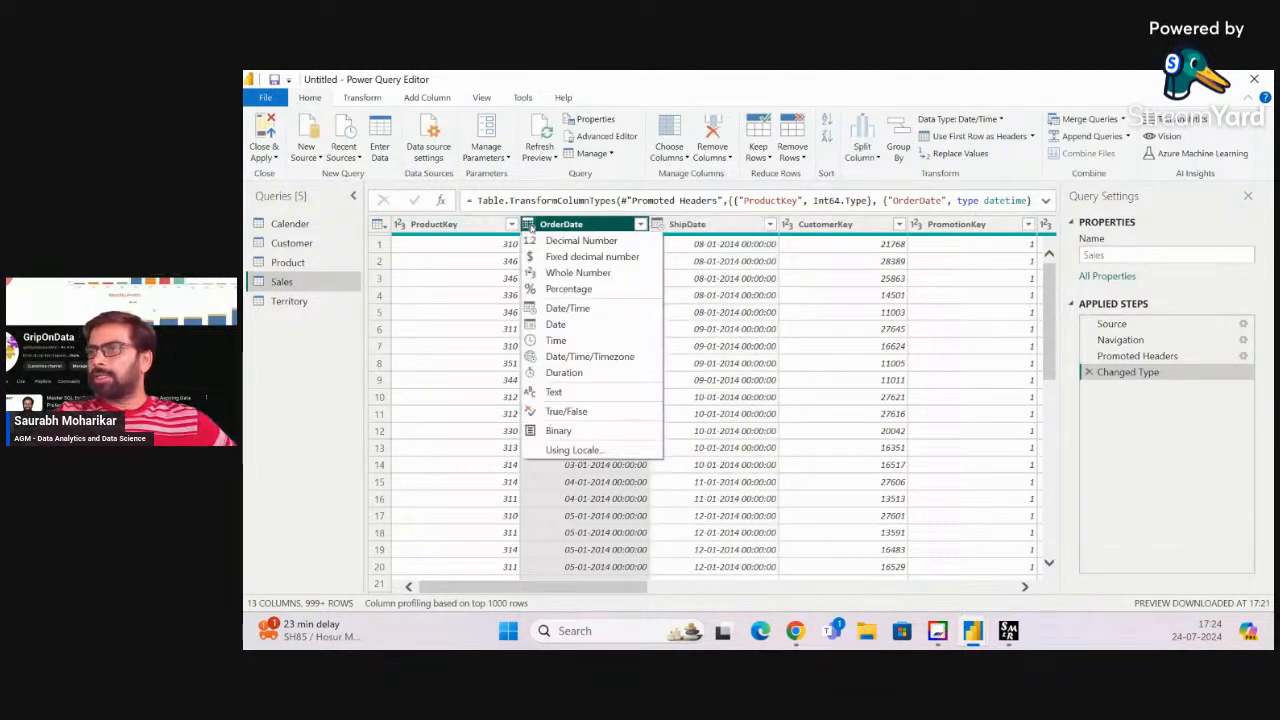
pyautogui.click(589, 329)
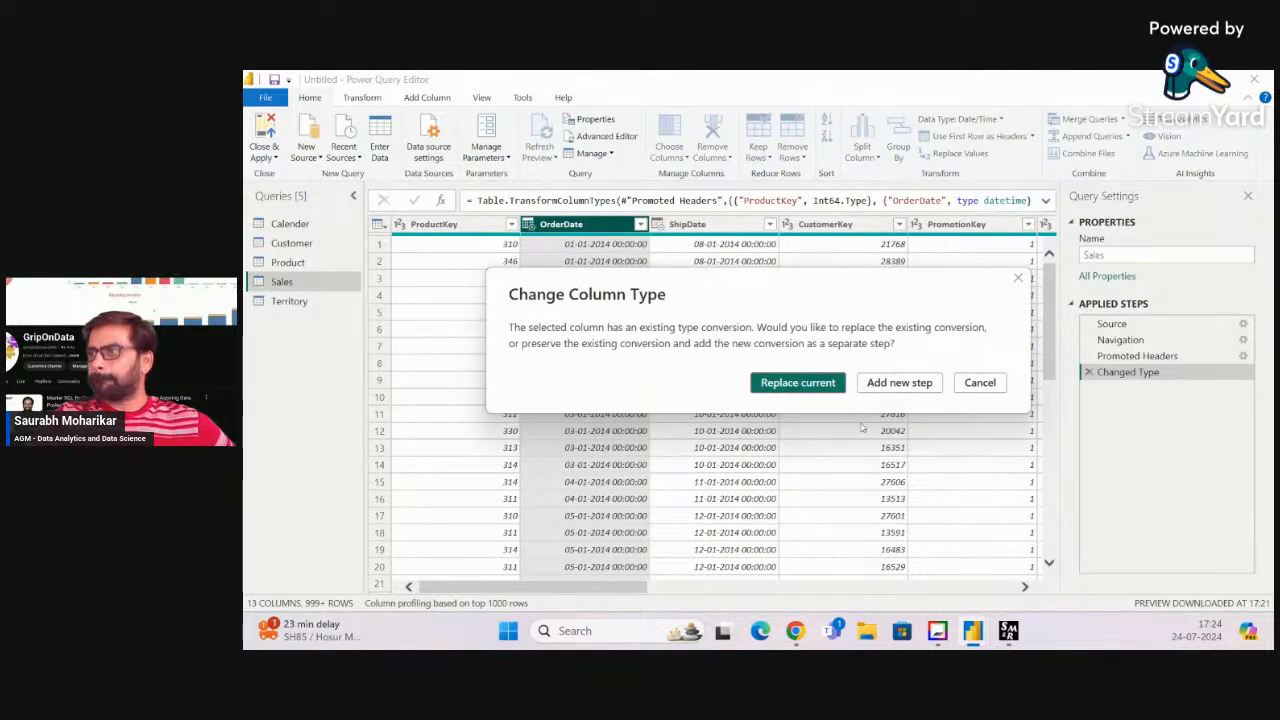
pyautogui.click(798, 383)
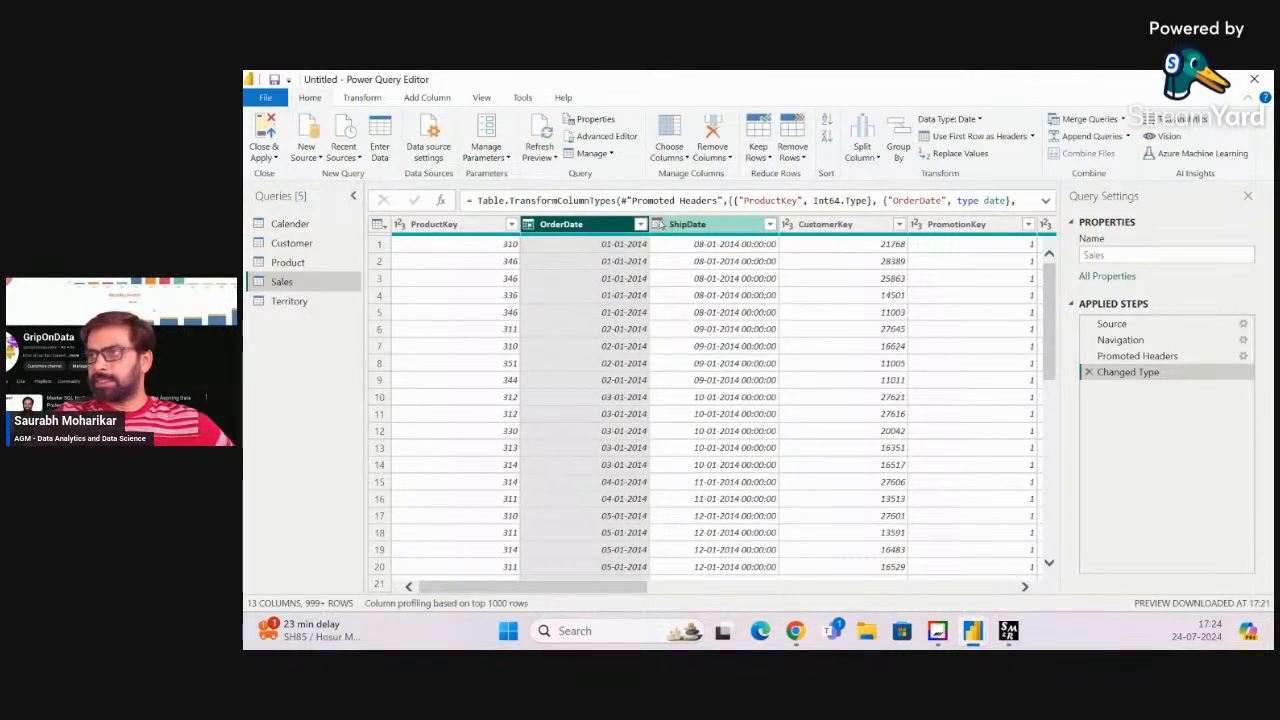
# Change the Sales query's ShipDate column to the Date type, replacing the current conversion, and check the Territory query
pyautogui.click(659, 224)
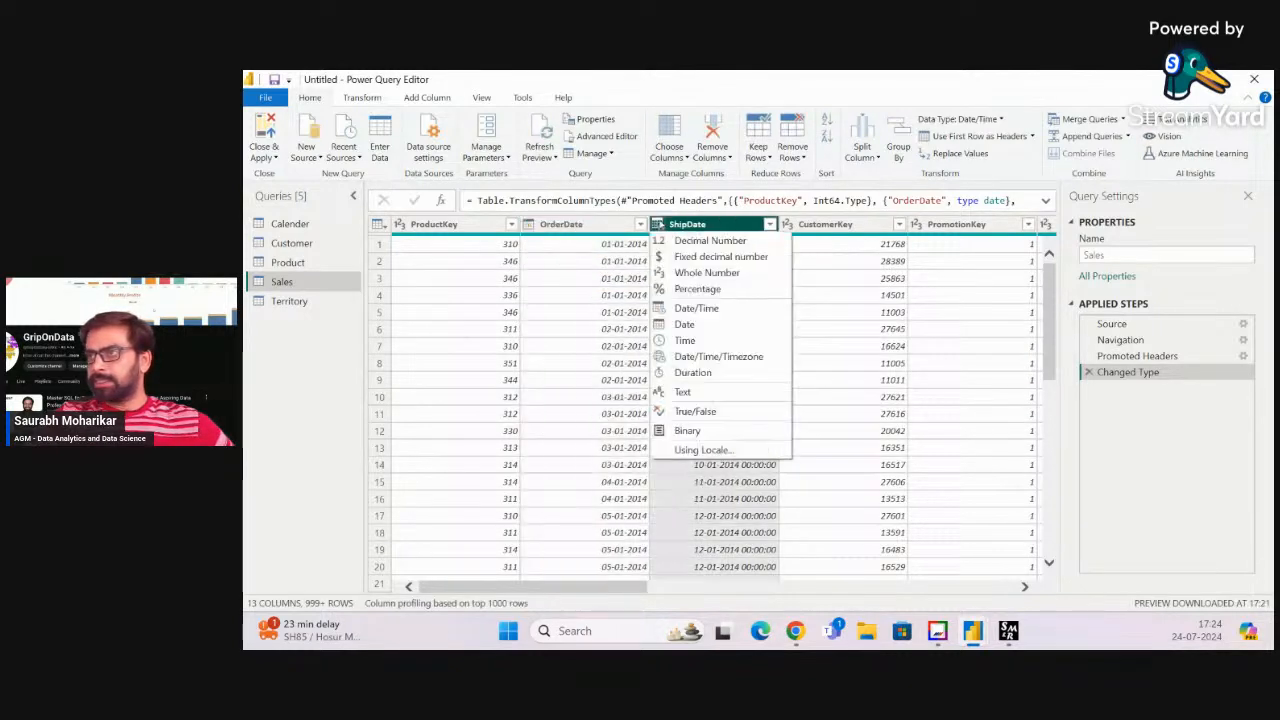
pyautogui.click(717, 329)
pyautogui.click(794, 380)
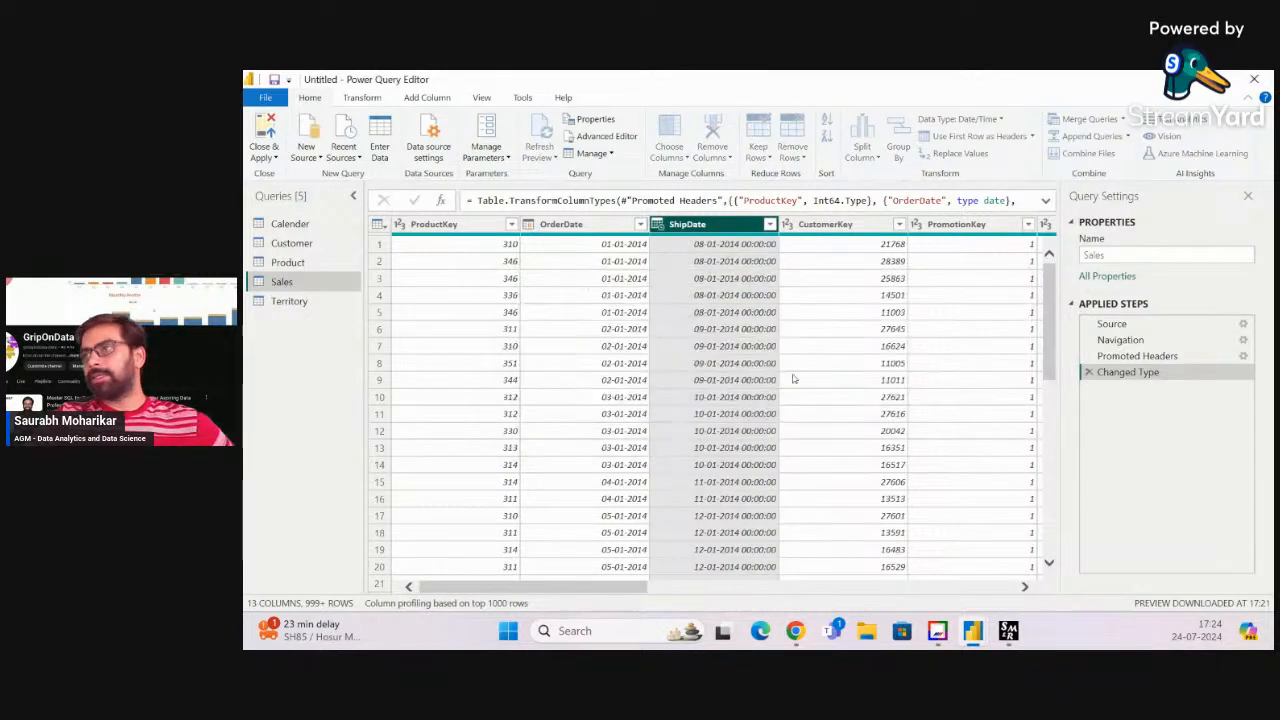
pyautogui.click(289, 301)
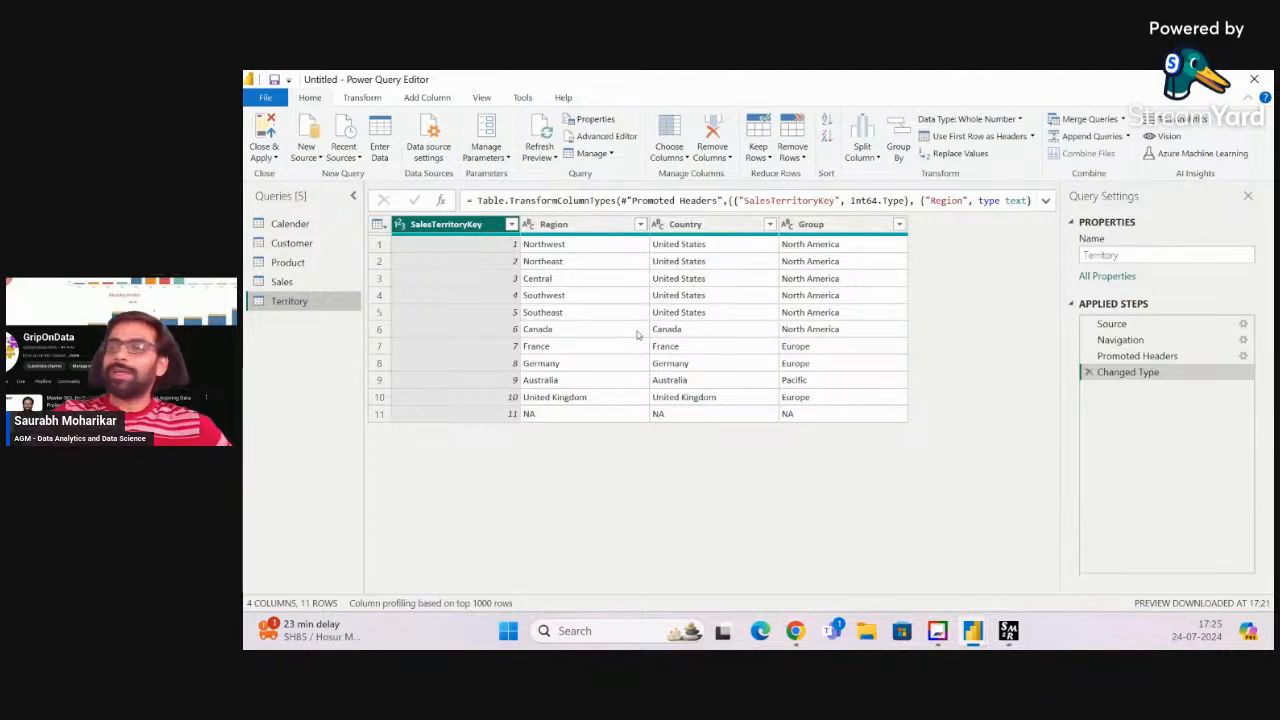
pyautogui.click(281, 281)
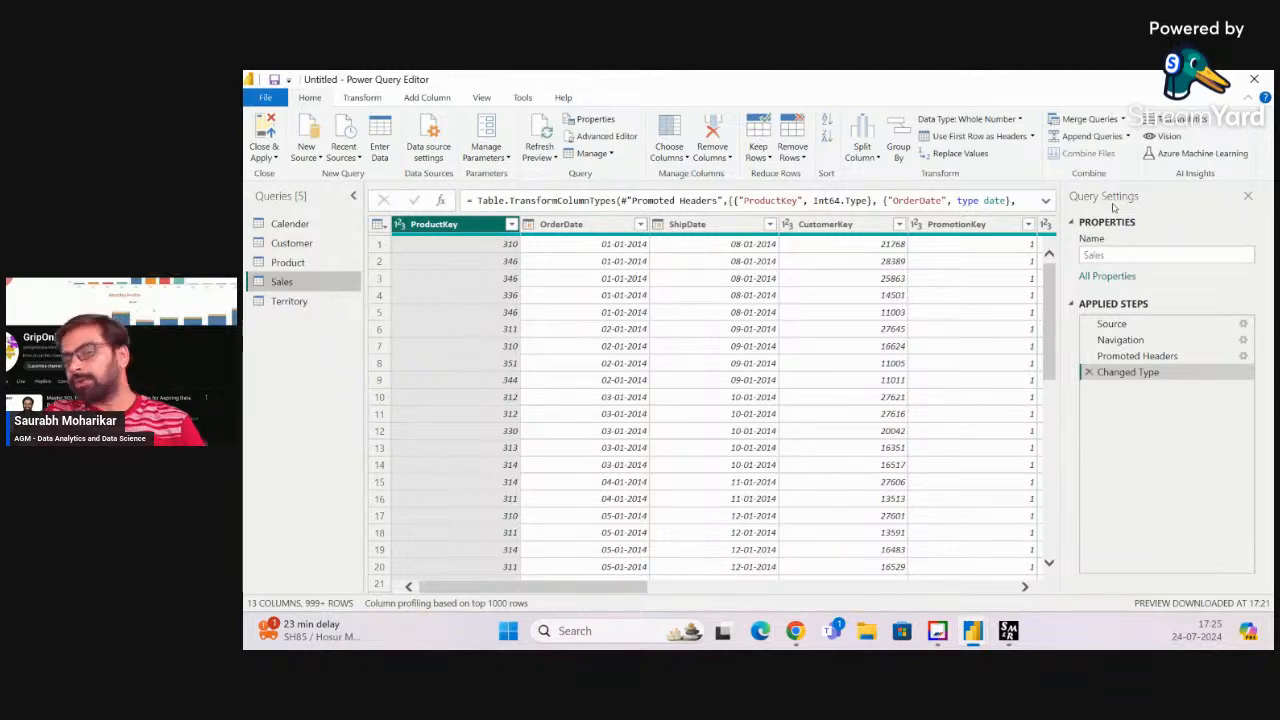
pyautogui.click(1168, 153)
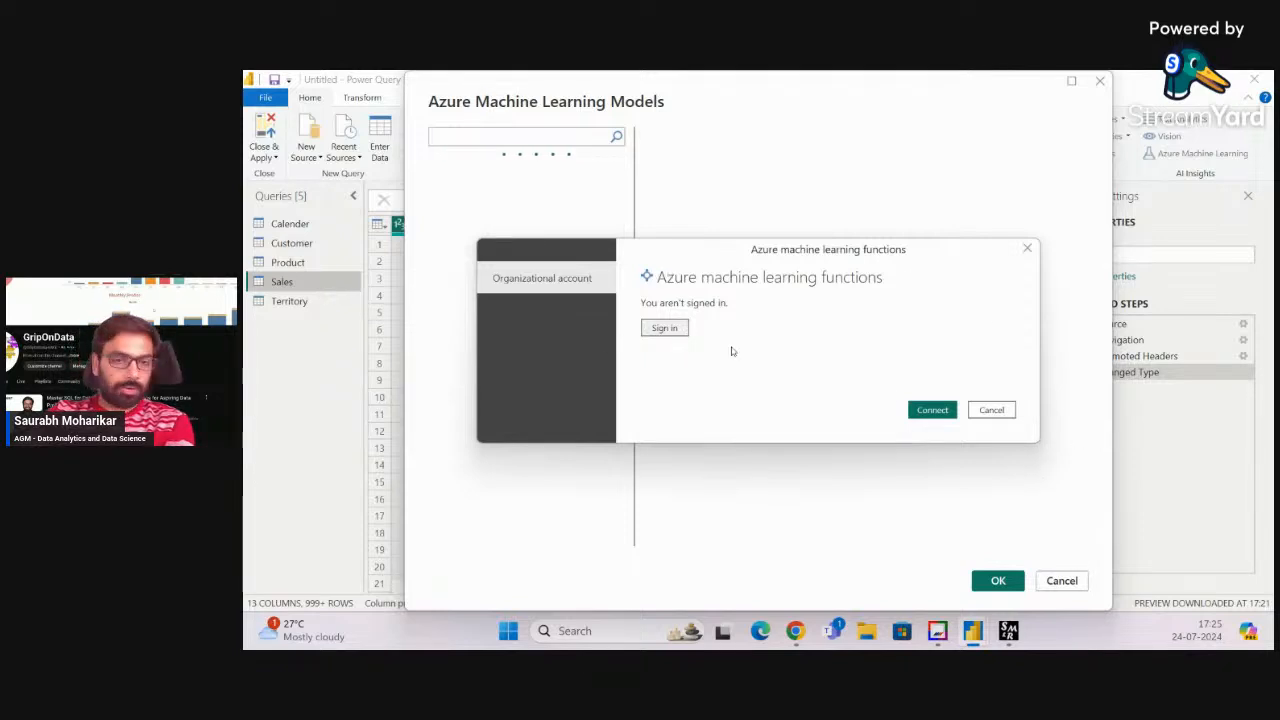
pyautogui.click(992, 411)
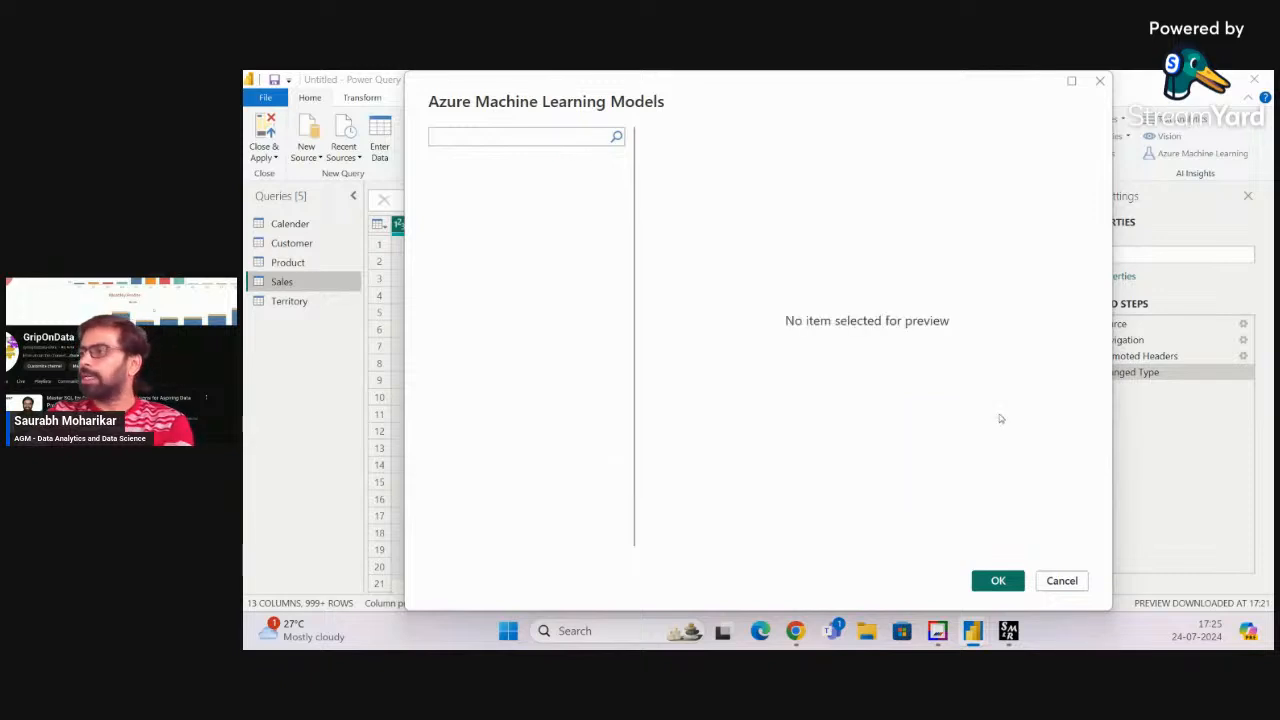
pyautogui.click(1068, 580)
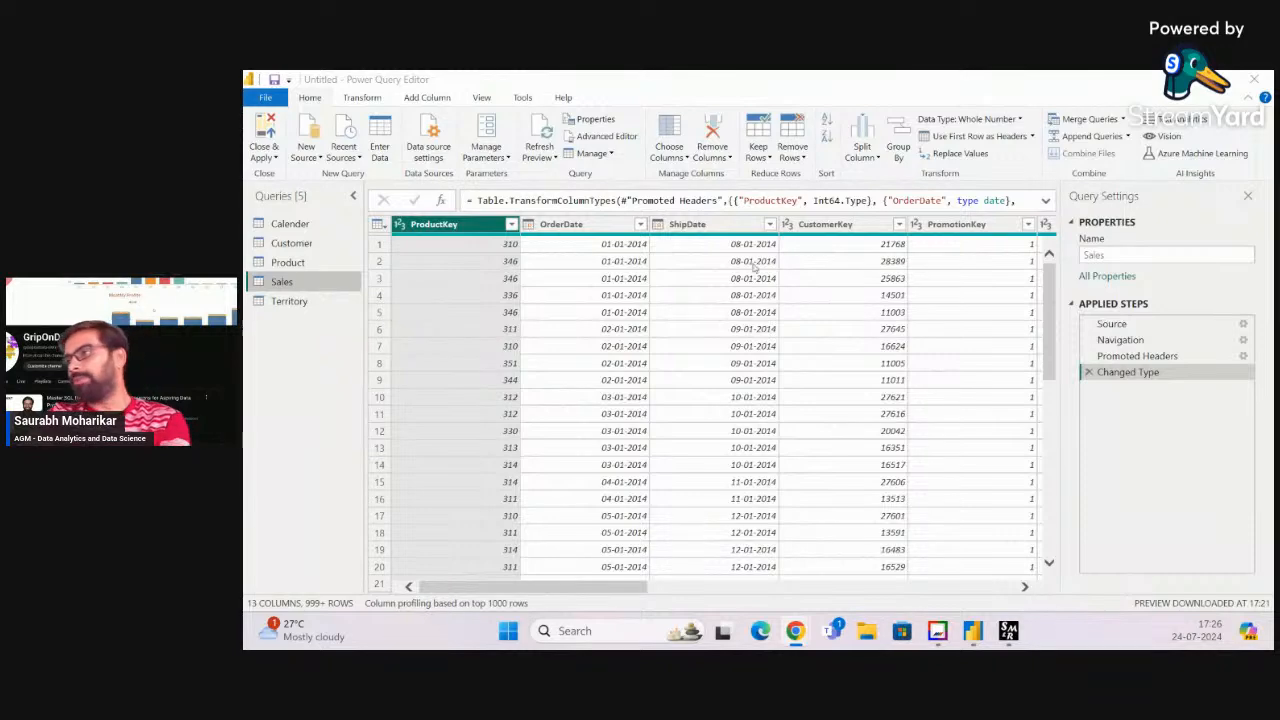
# Look through the remaining columns of the Sales query and switch to the Customer query
pyautogui.hscroll(5, 862, 312)
pyautogui.hscroll(5, 862, 312)
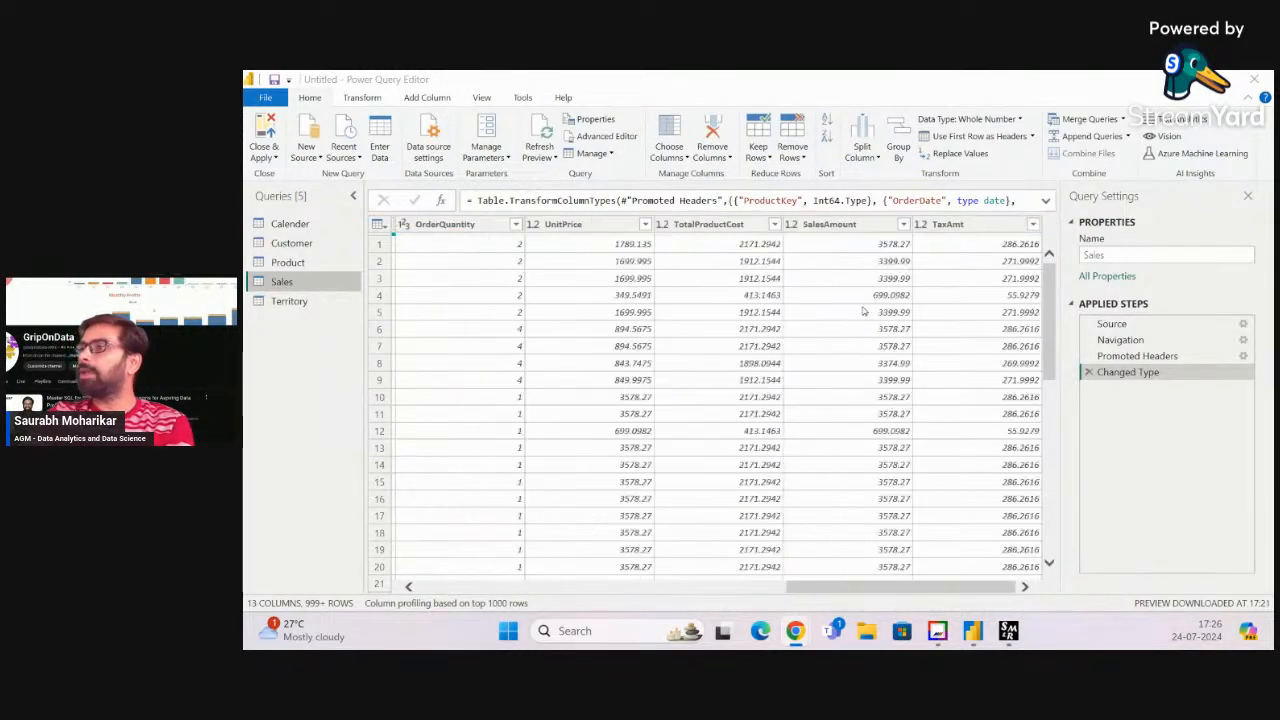
pyautogui.hscroll(-10, 862, 312)
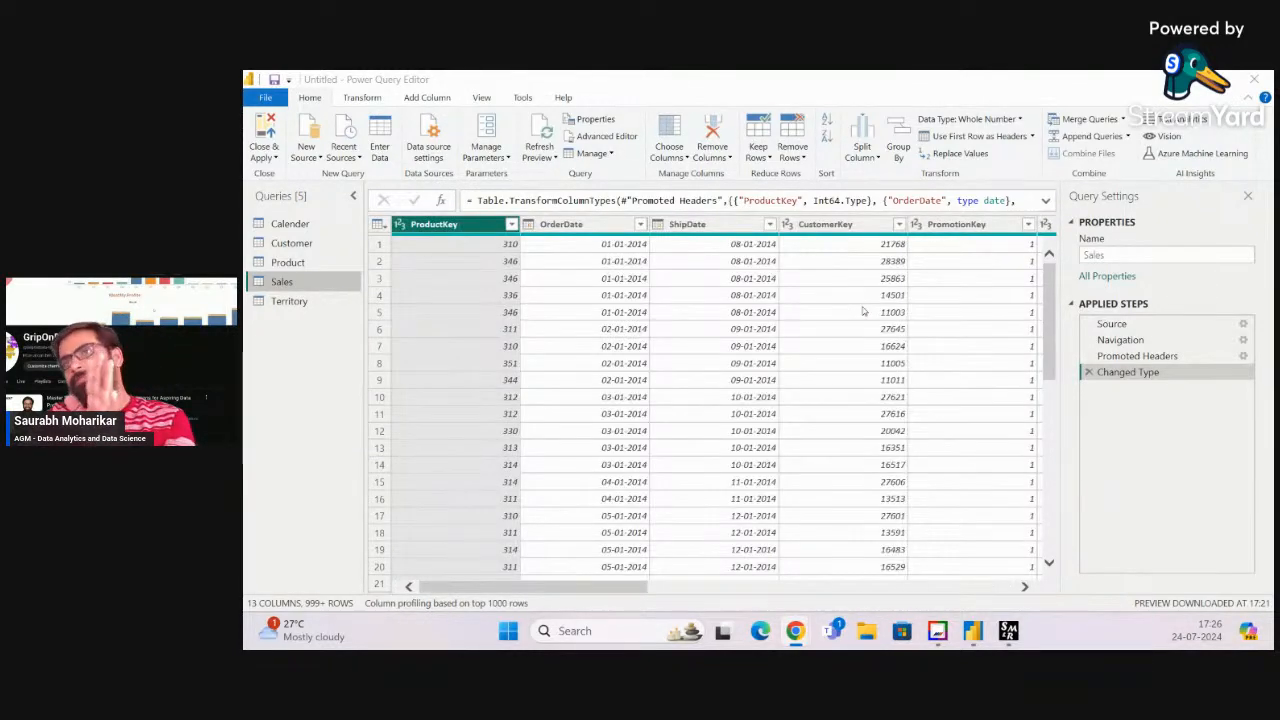
pyautogui.click(288, 223)
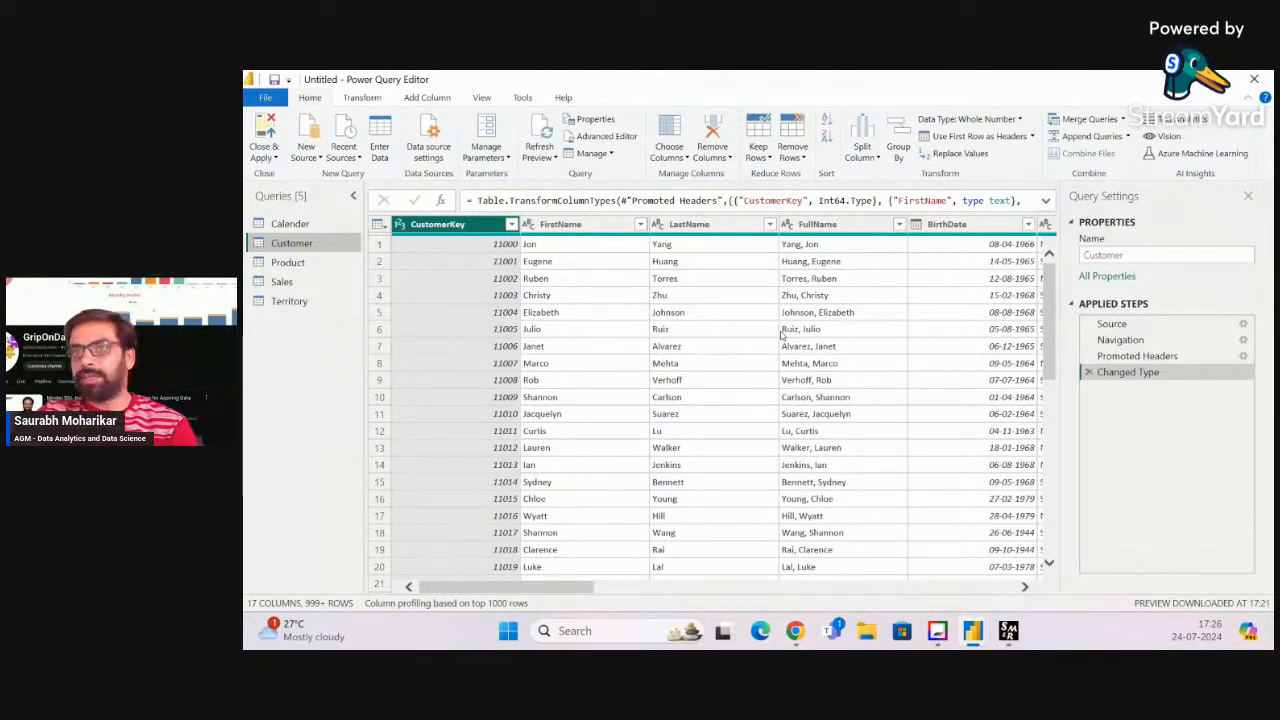
pyautogui.click(364, 97)
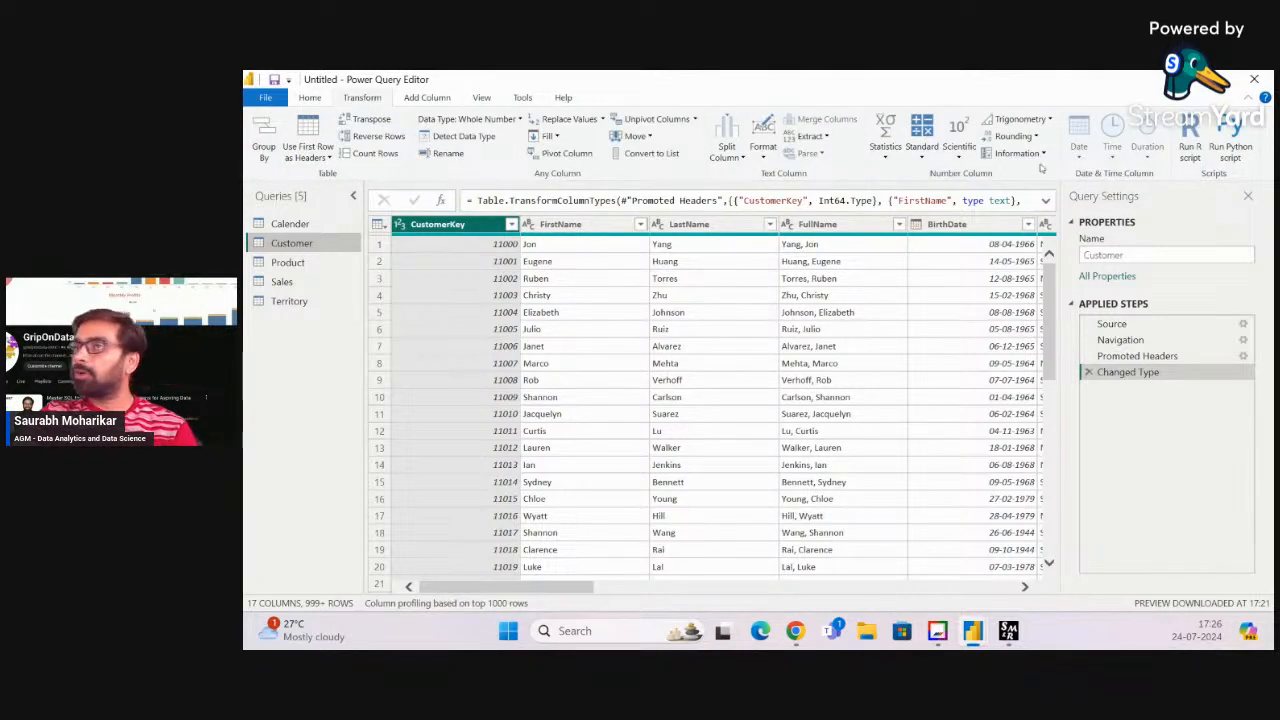
pyautogui.click(430, 98)
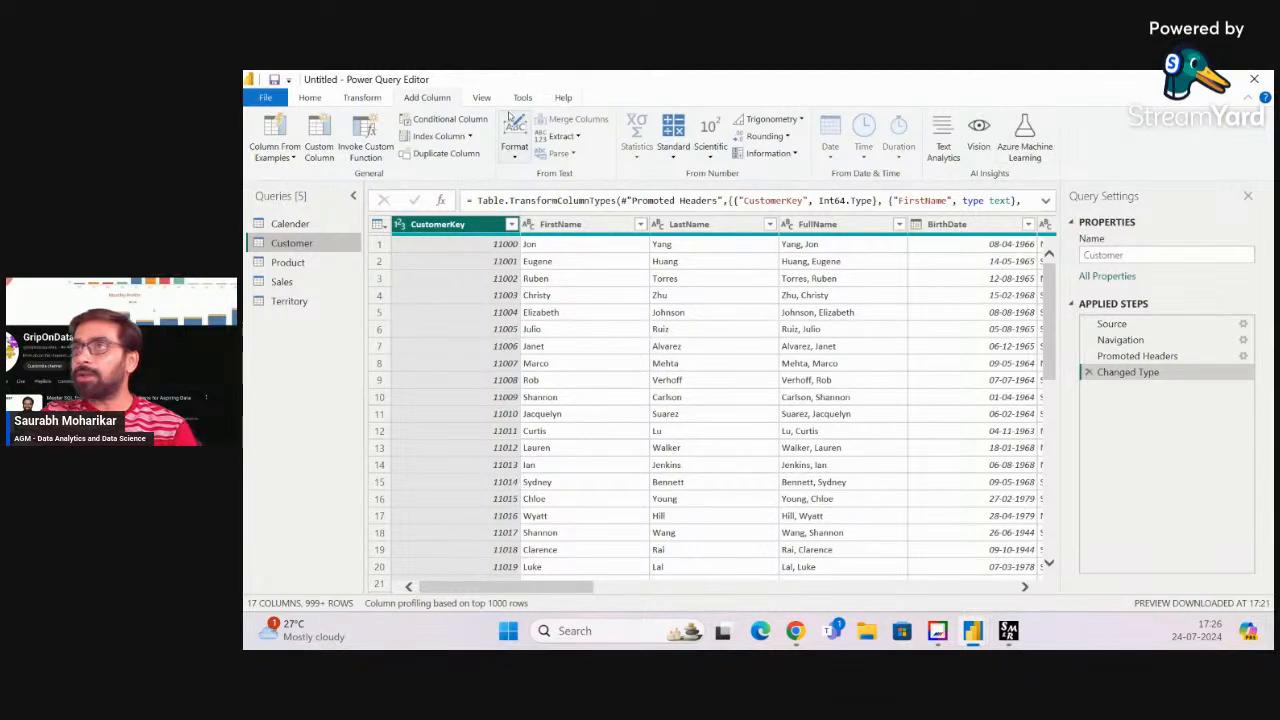
pyautogui.click(483, 99)
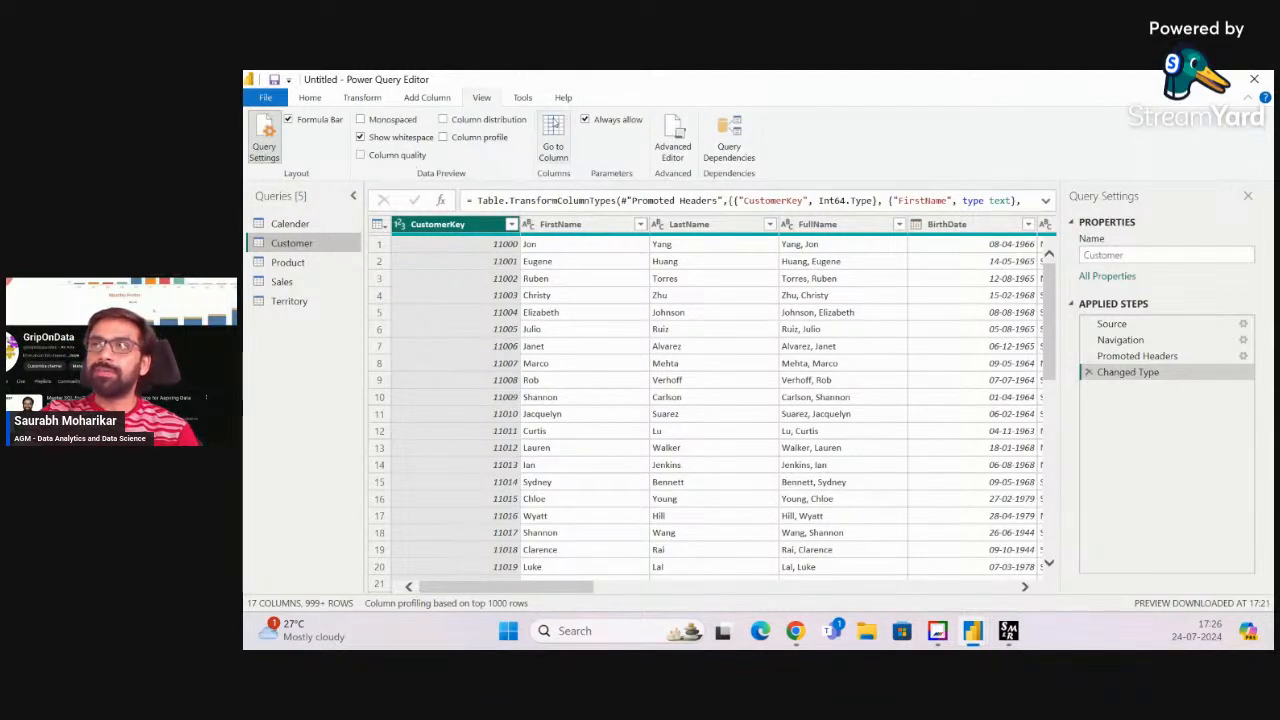
pyautogui.click(528, 101)
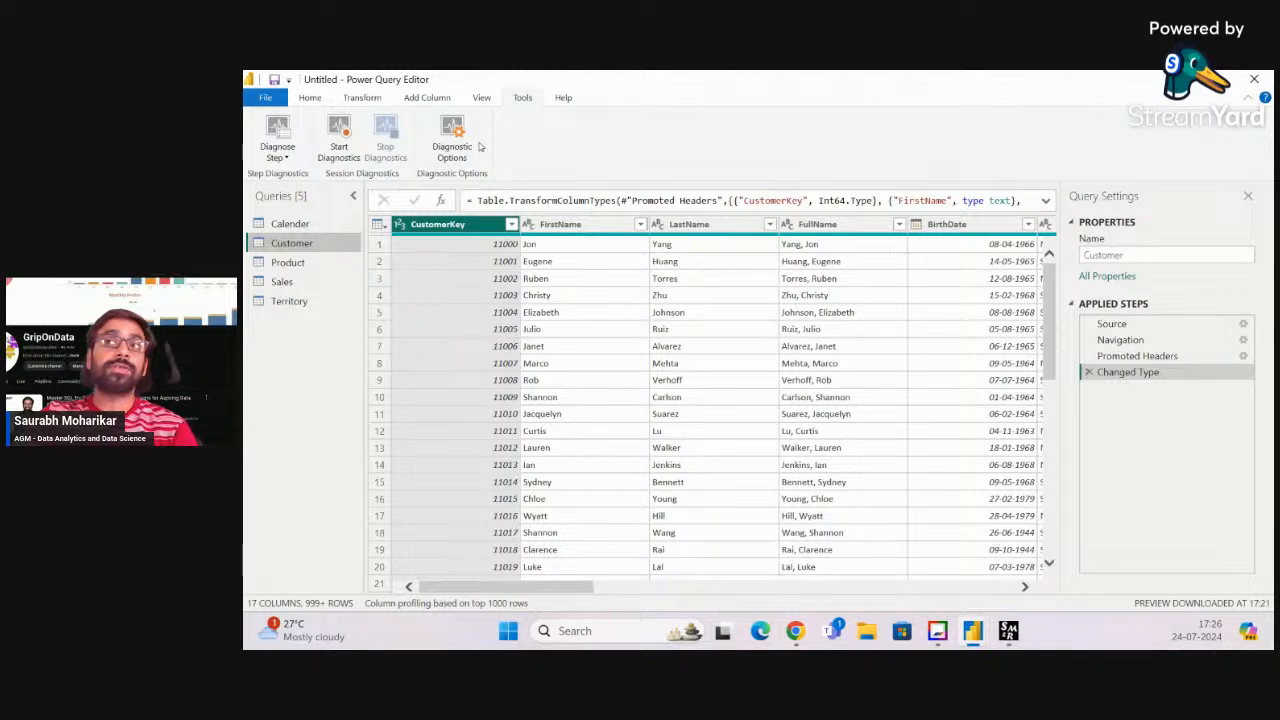
pyautogui.click(574, 101)
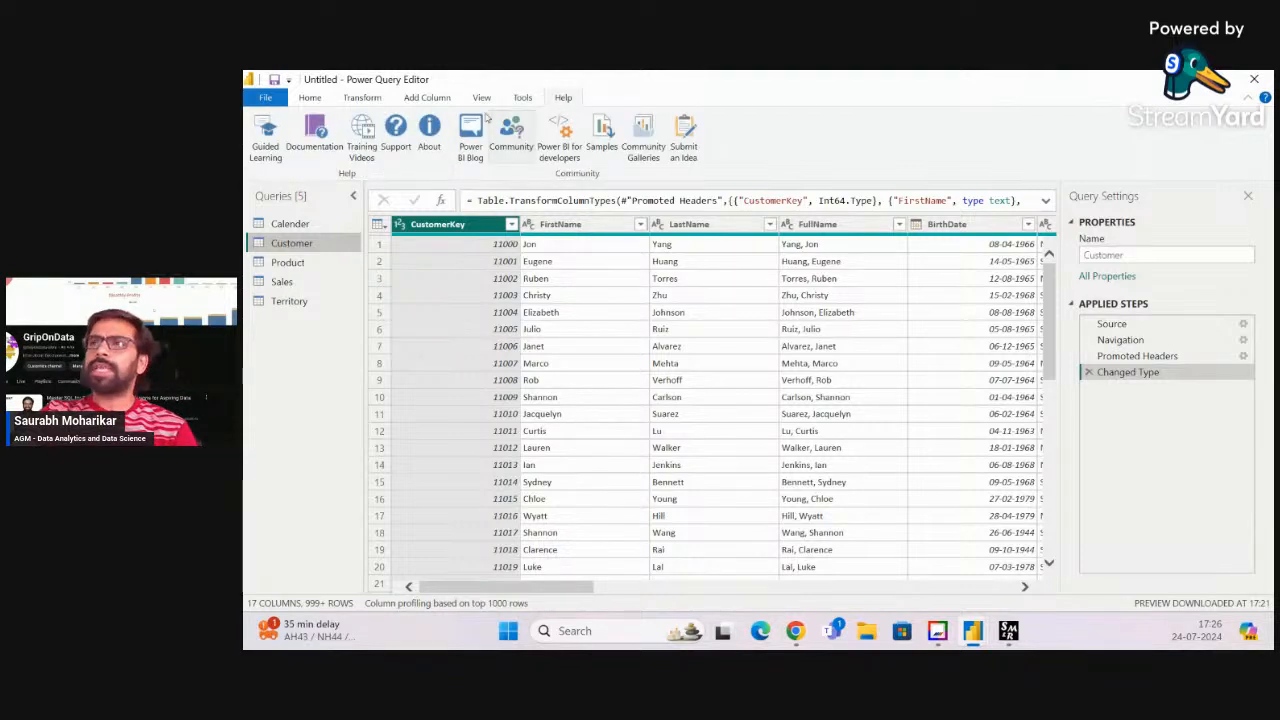
pyautogui.click(485, 101)
pyautogui.click(440, 103)
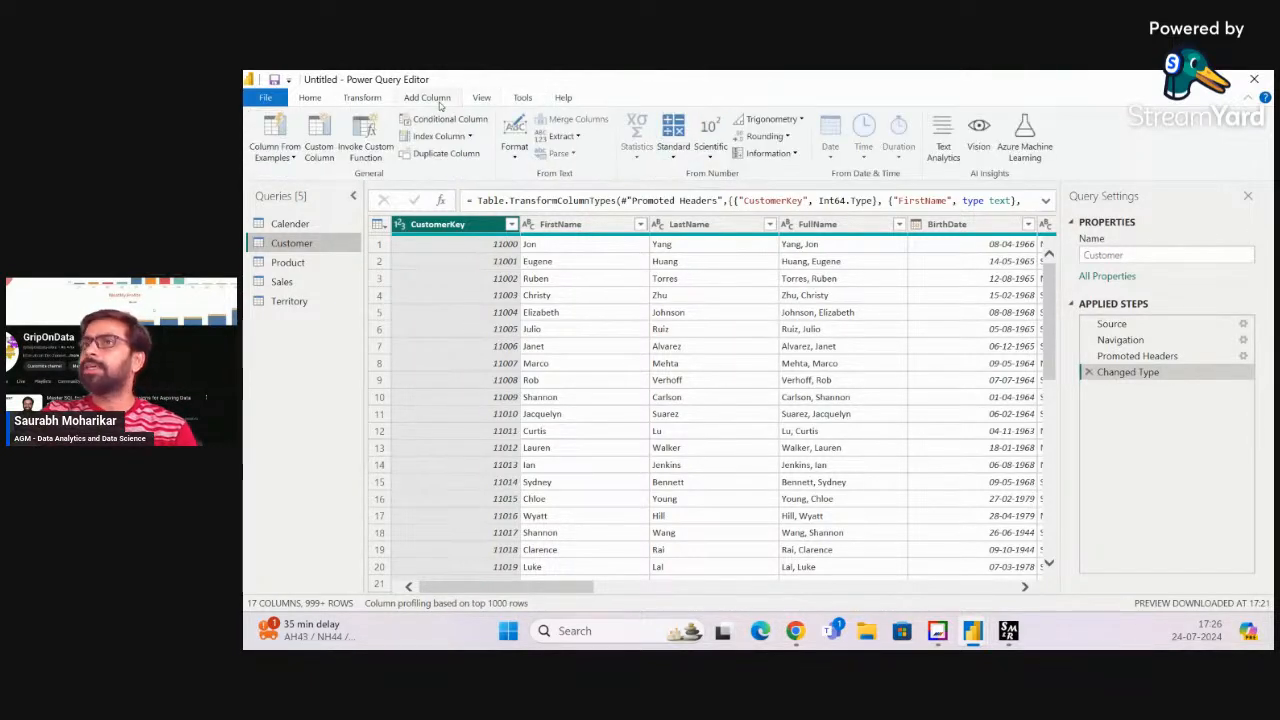
# Close the Power Query Editor and apply the pending changes to load the five queries into the report
pyautogui.click(310, 98)
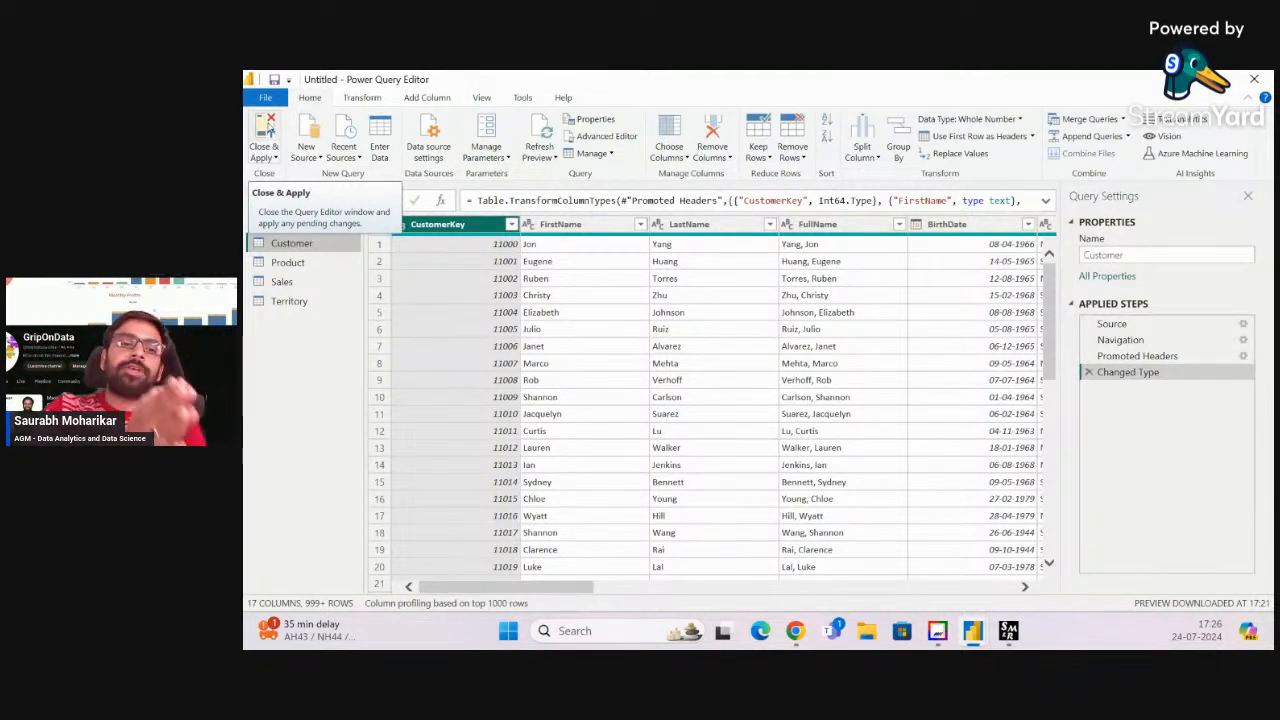
pyautogui.click(275, 158)
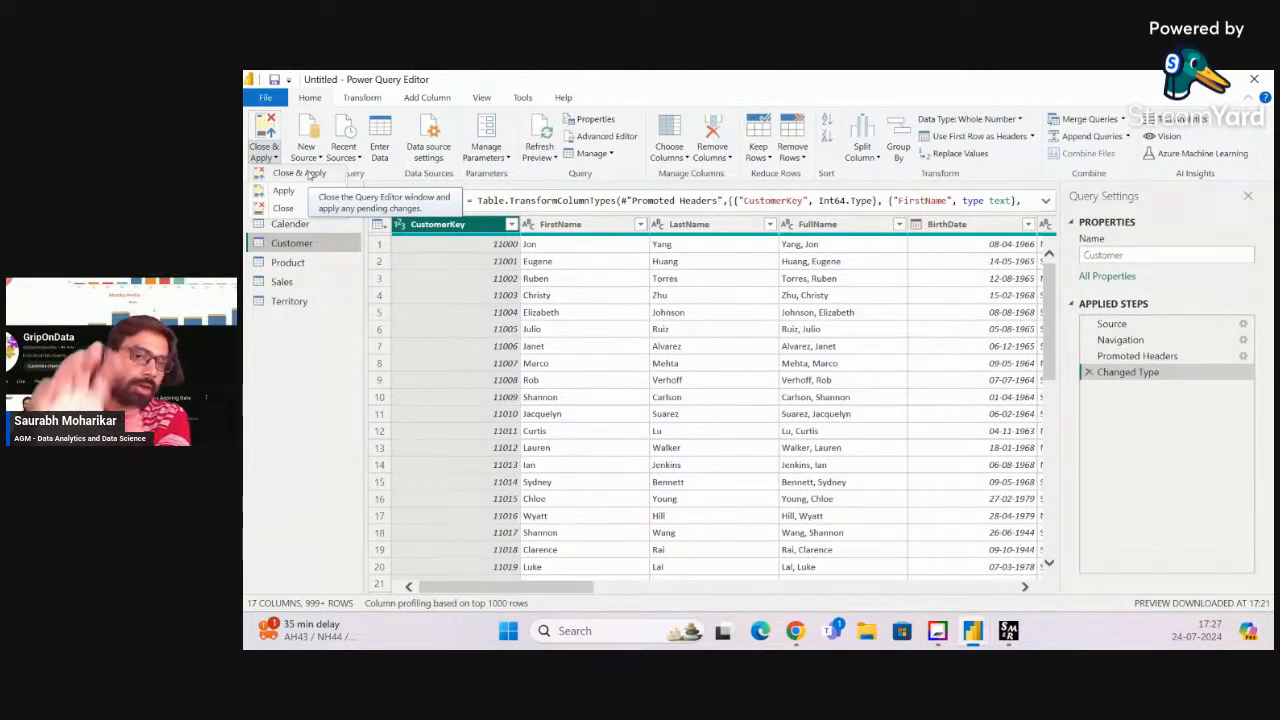
pyautogui.click(283, 208)
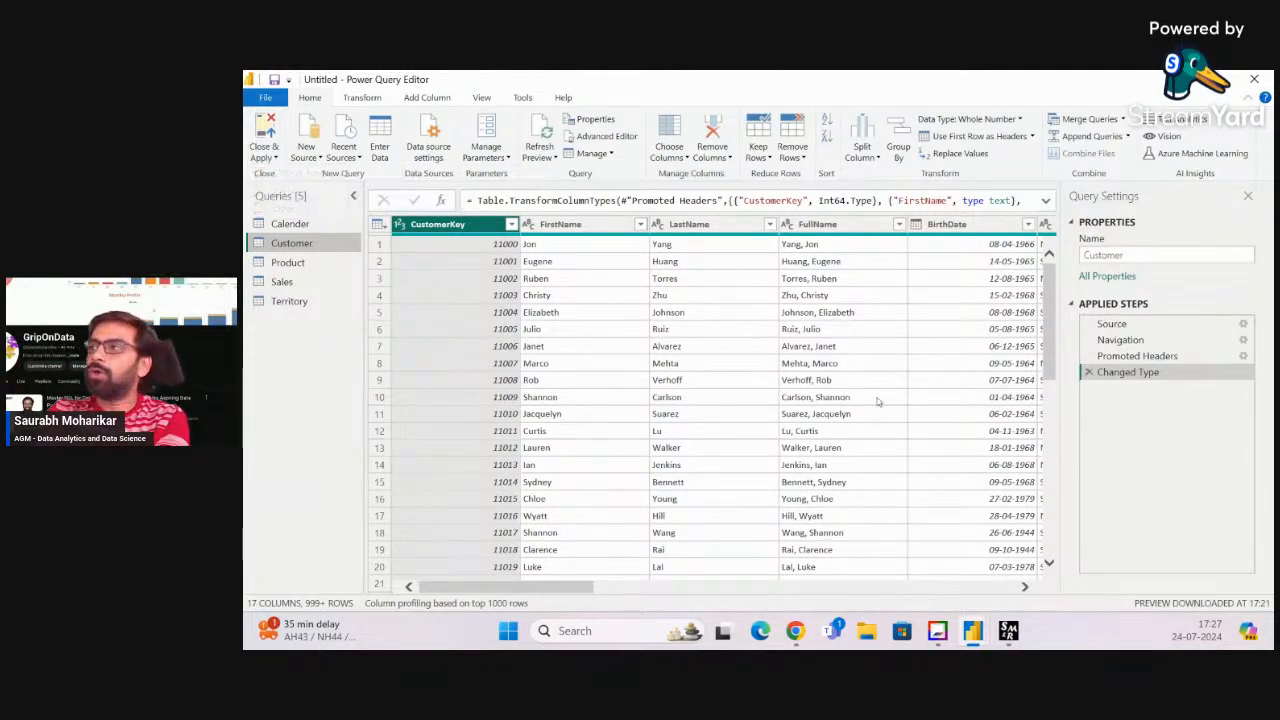
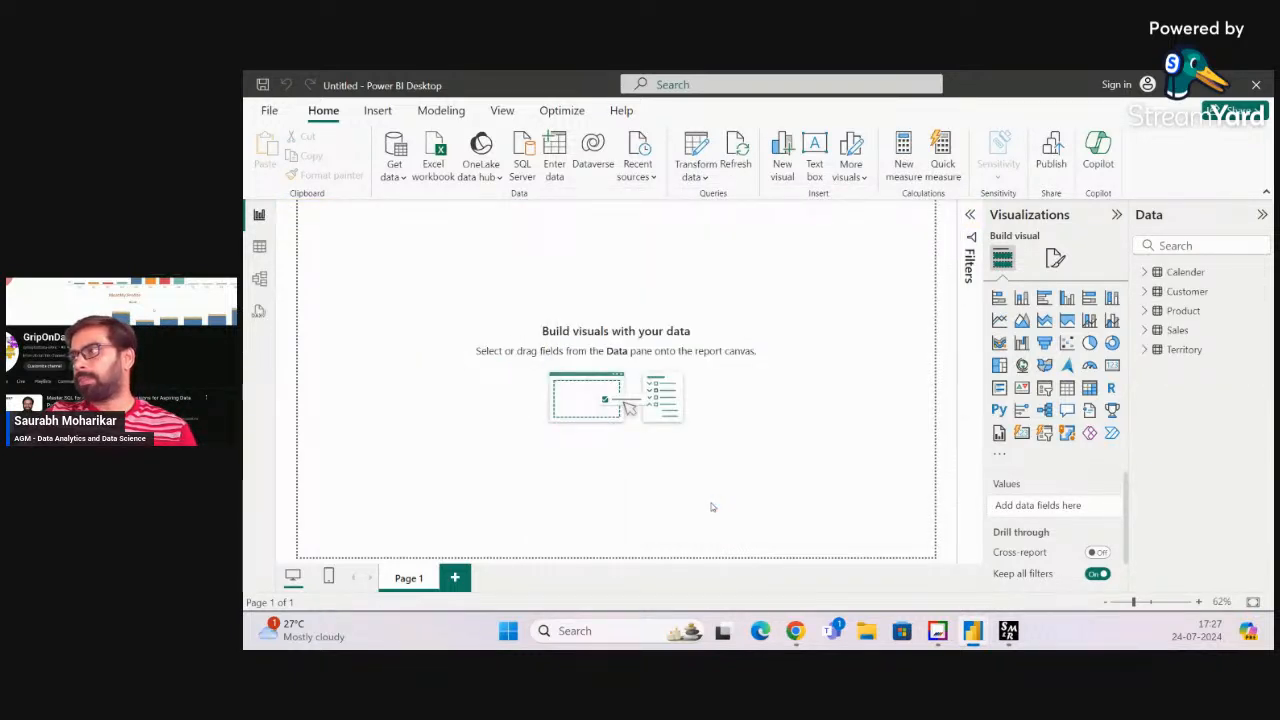
# Examine the tables and their relationships in the model view with the side panes collapsed, and return to the report view
pyautogui.click(259, 278)
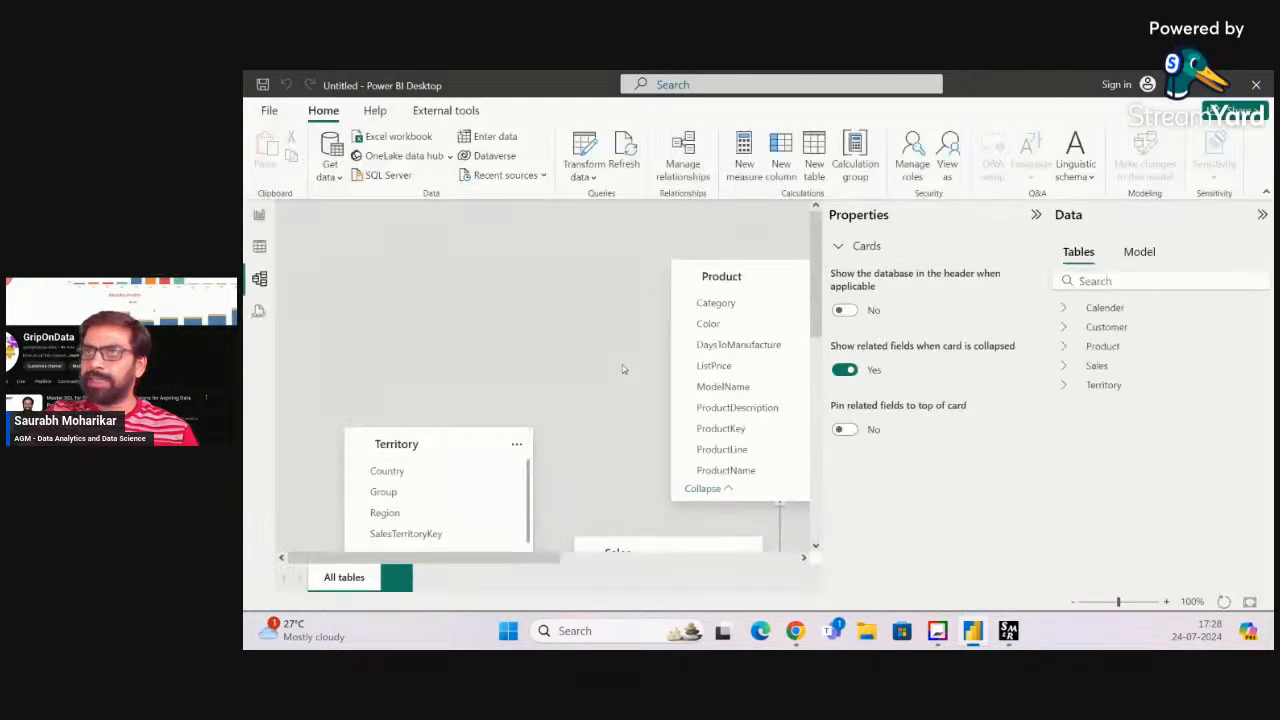
pyautogui.click(1036, 214)
pyautogui.click(1262, 214)
pyautogui.scroll(-3, 1055, 405)
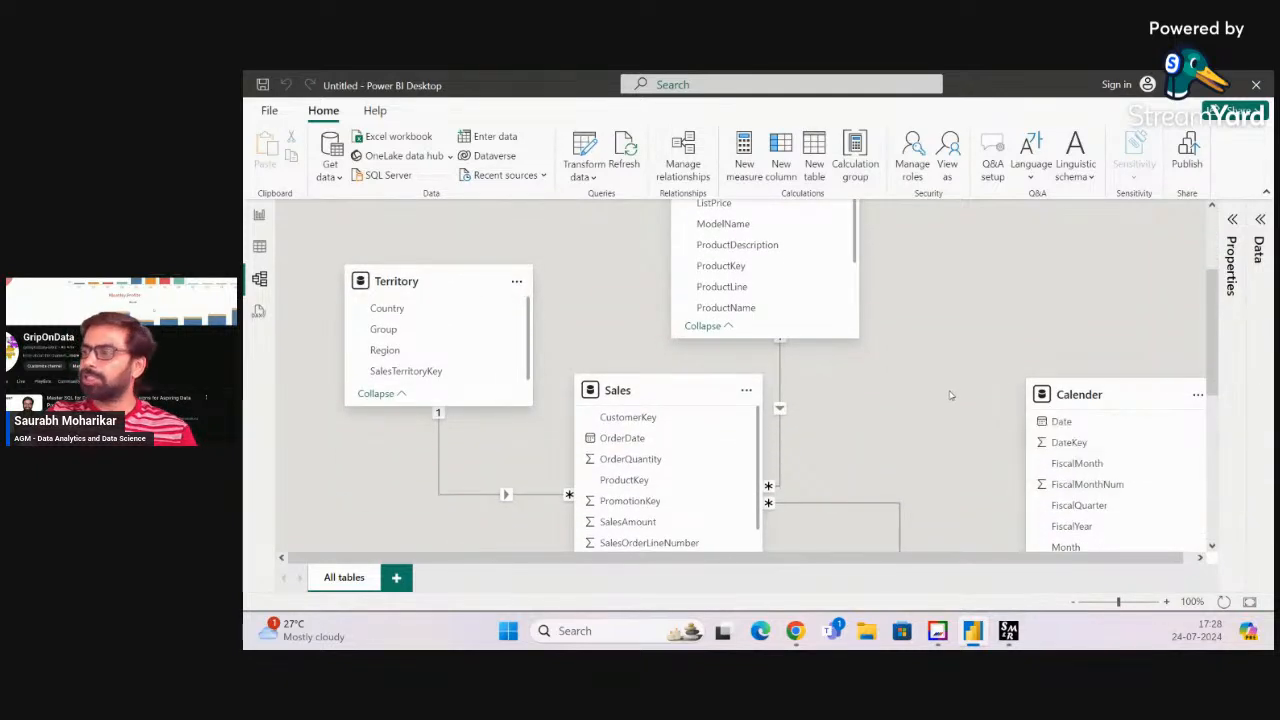
pyautogui.scroll(3, 950, 396)
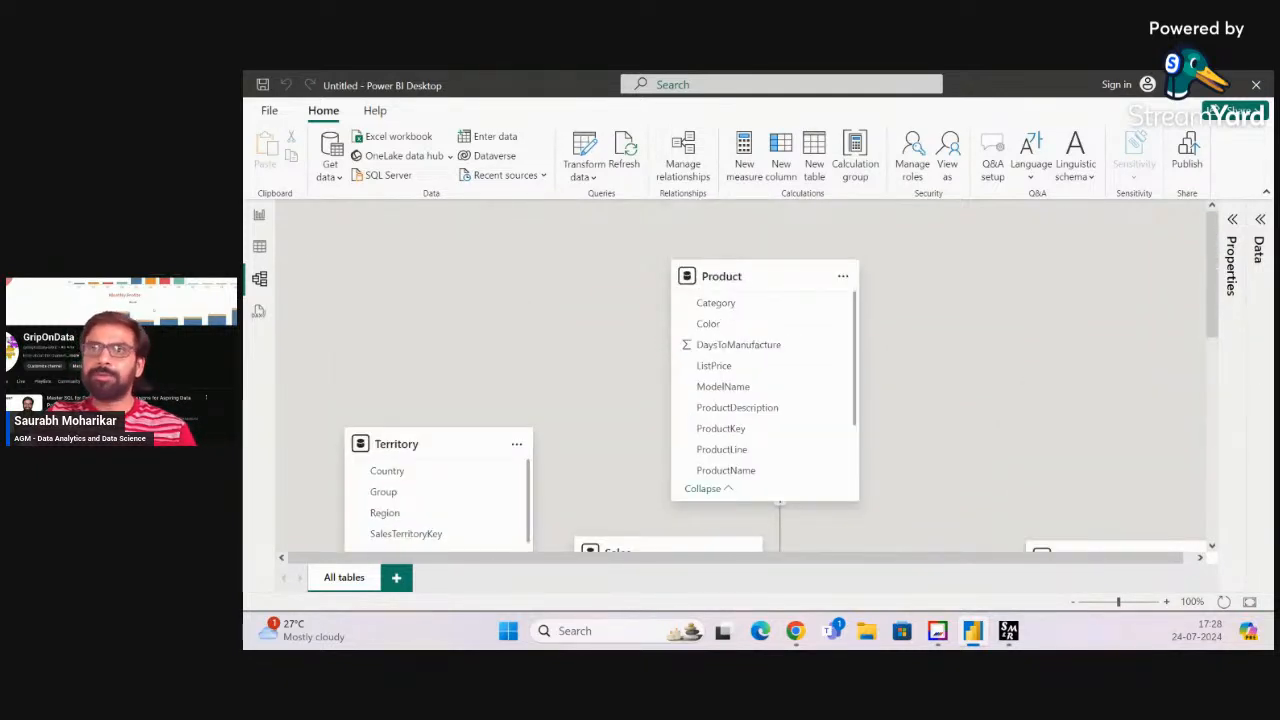
pyautogui.click(259, 214)
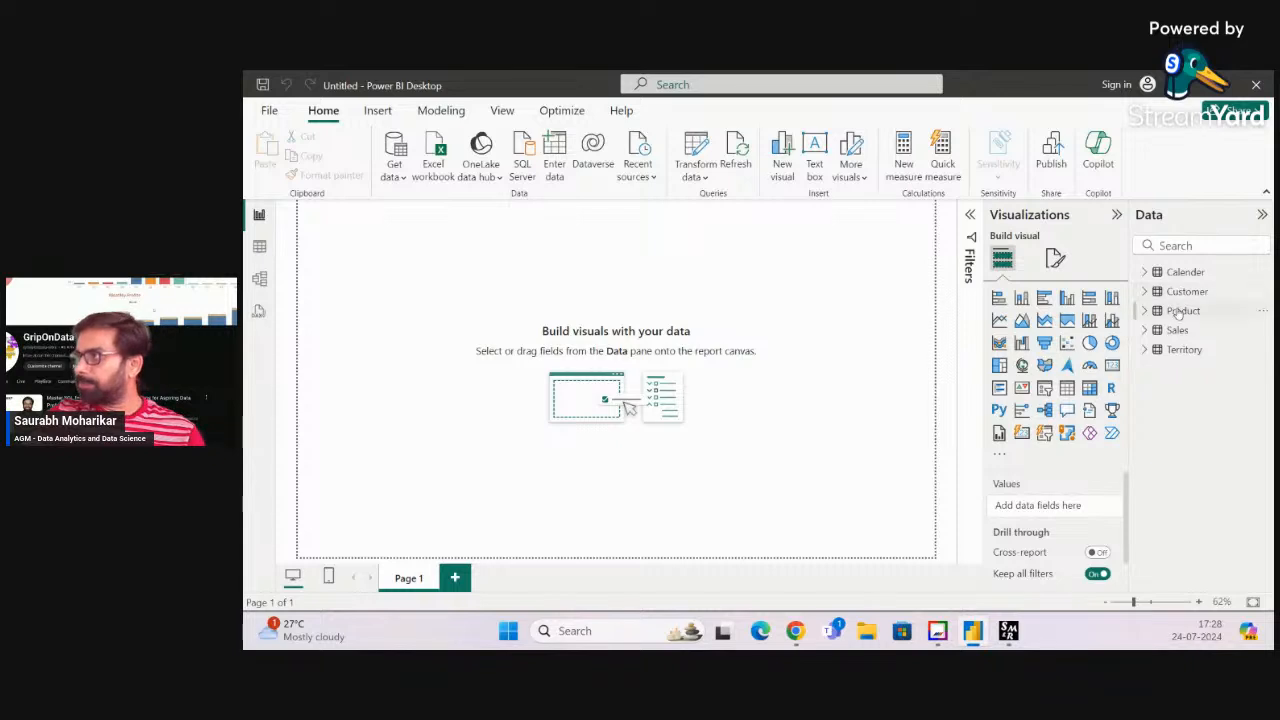
# Look over the loaded tables, checking the fields of the Customer table and expanding the Calender table's field list
pyautogui.click(1183, 349)
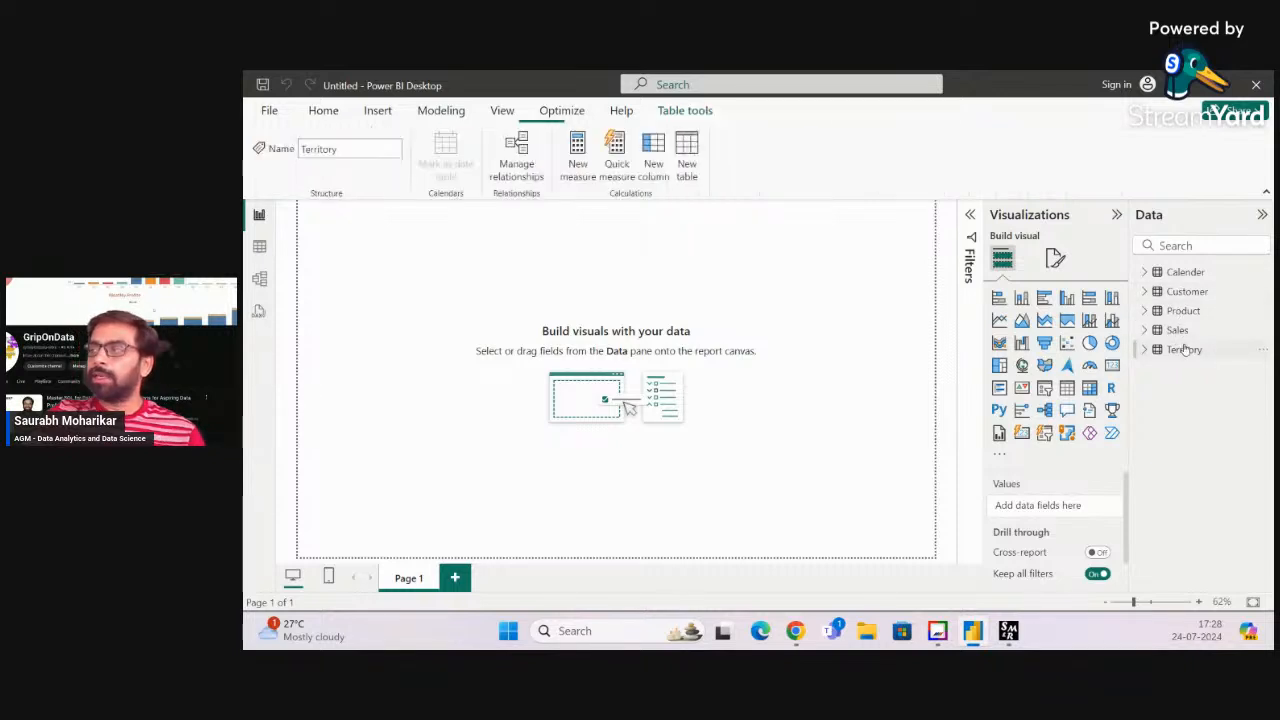
pyautogui.click(1182, 276)
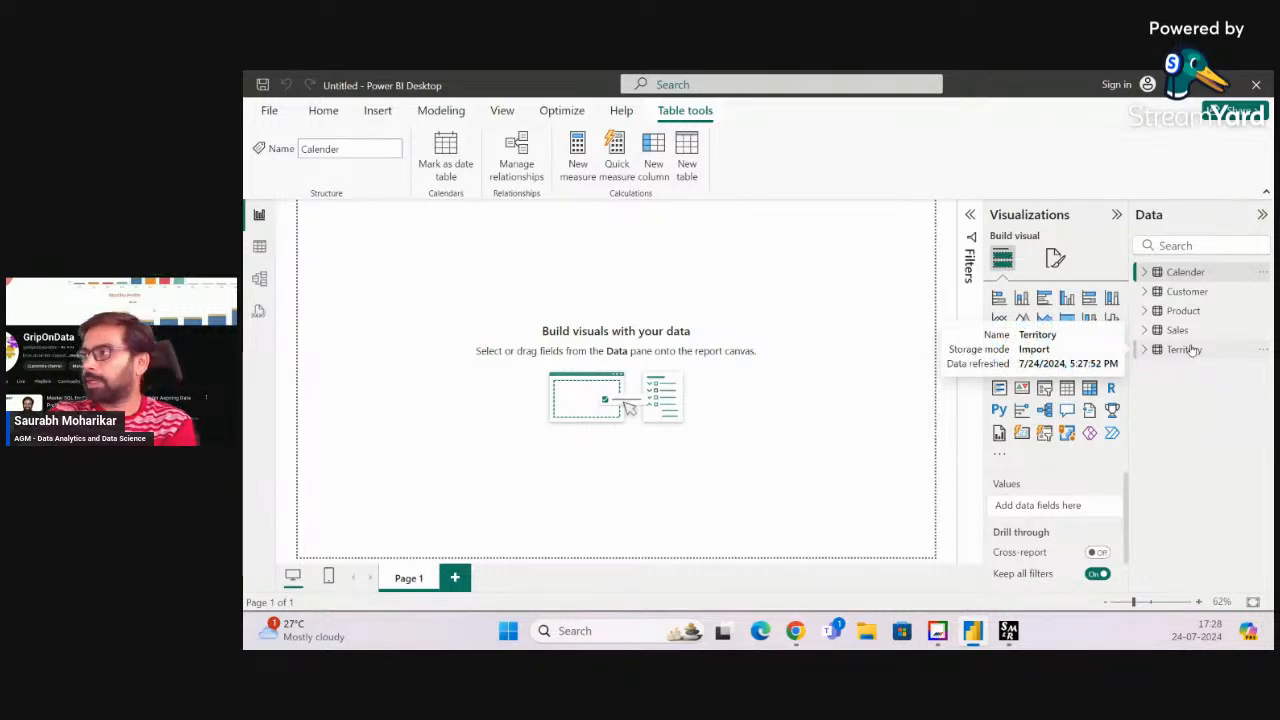
pyautogui.click(1145, 291)
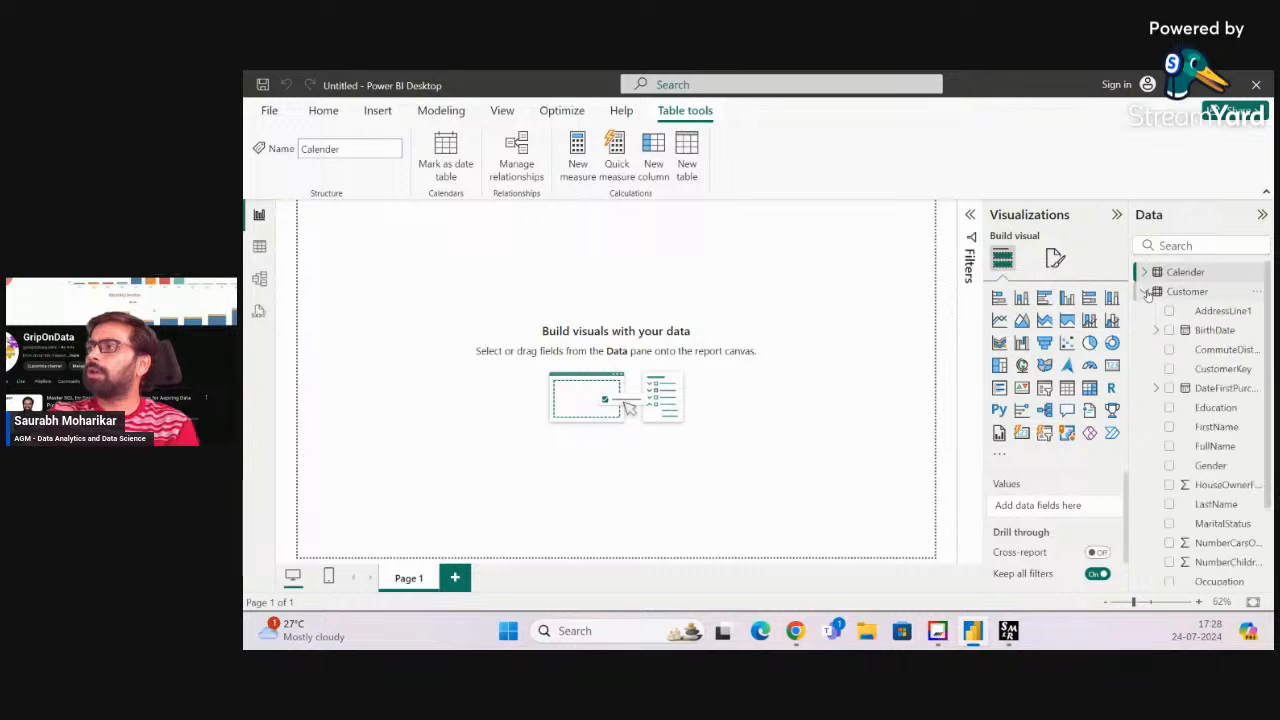
pyautogui.click(1146, 291)
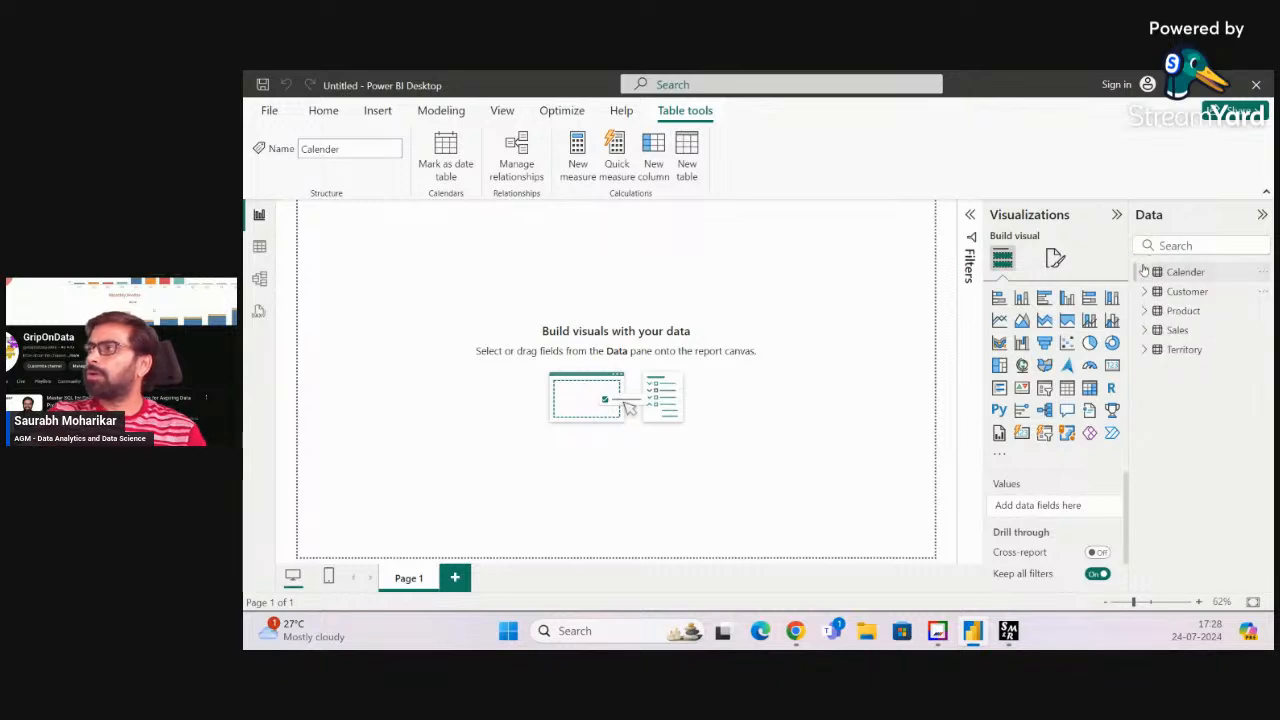
pyautogui.click(1145, 272)
pyautogui.scroll(-2, 1200, 320)
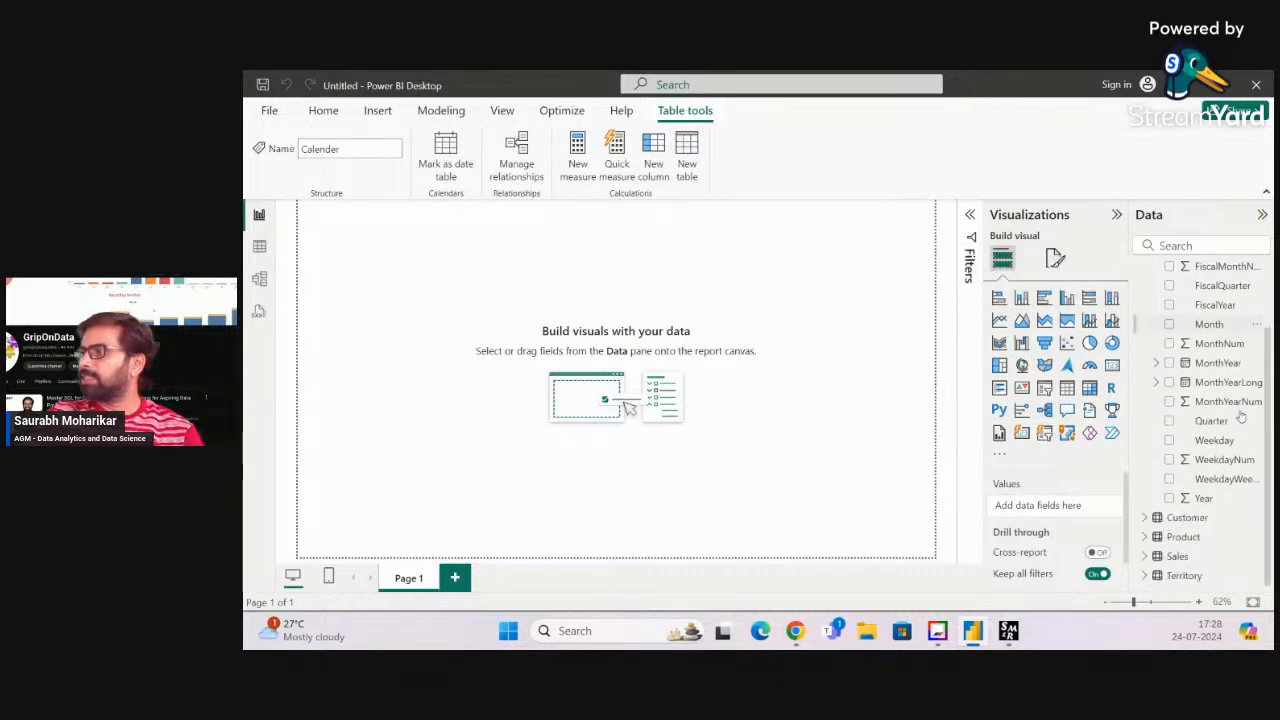
pyautogui.scroll(2, 1200, 322)
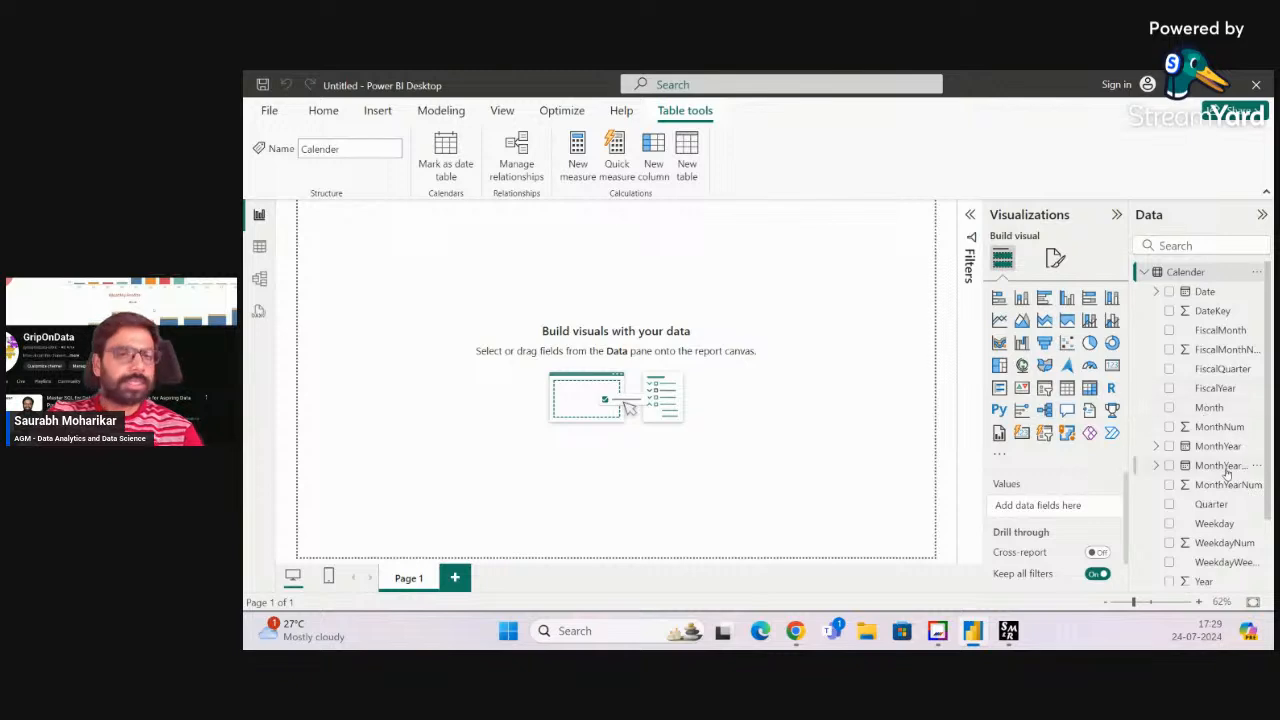
pyautogui.scroll(-2, 1220, 470)
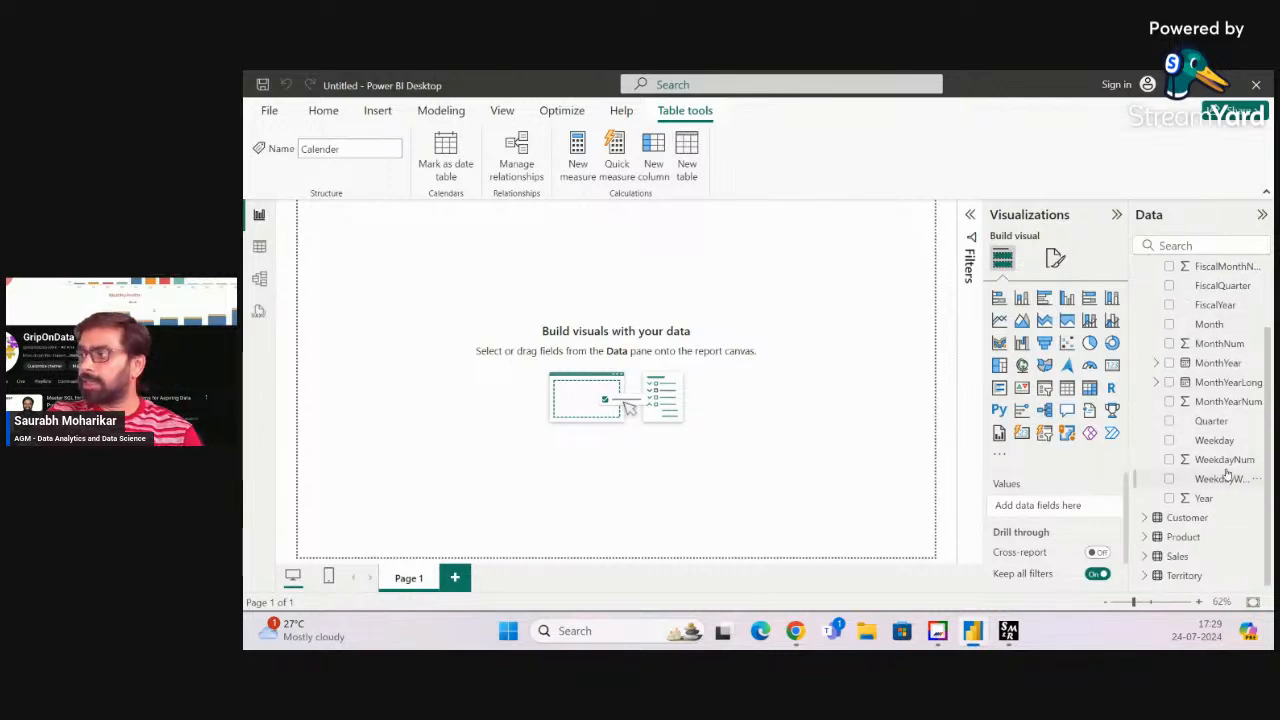
pyautogui.scroll(2, 1190, 400)
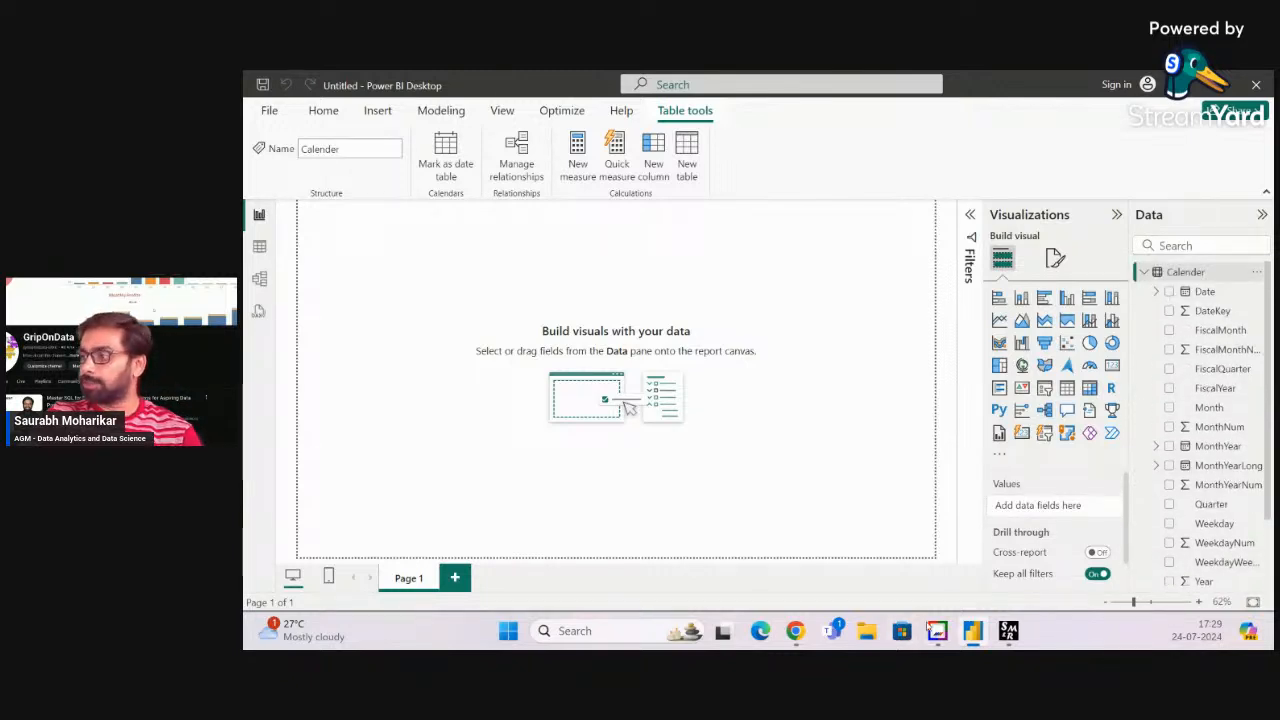
# Find and open the AdventureWorks_Database workbook in Excel and show its Calender sheet
pyautogui.click(649, 631)
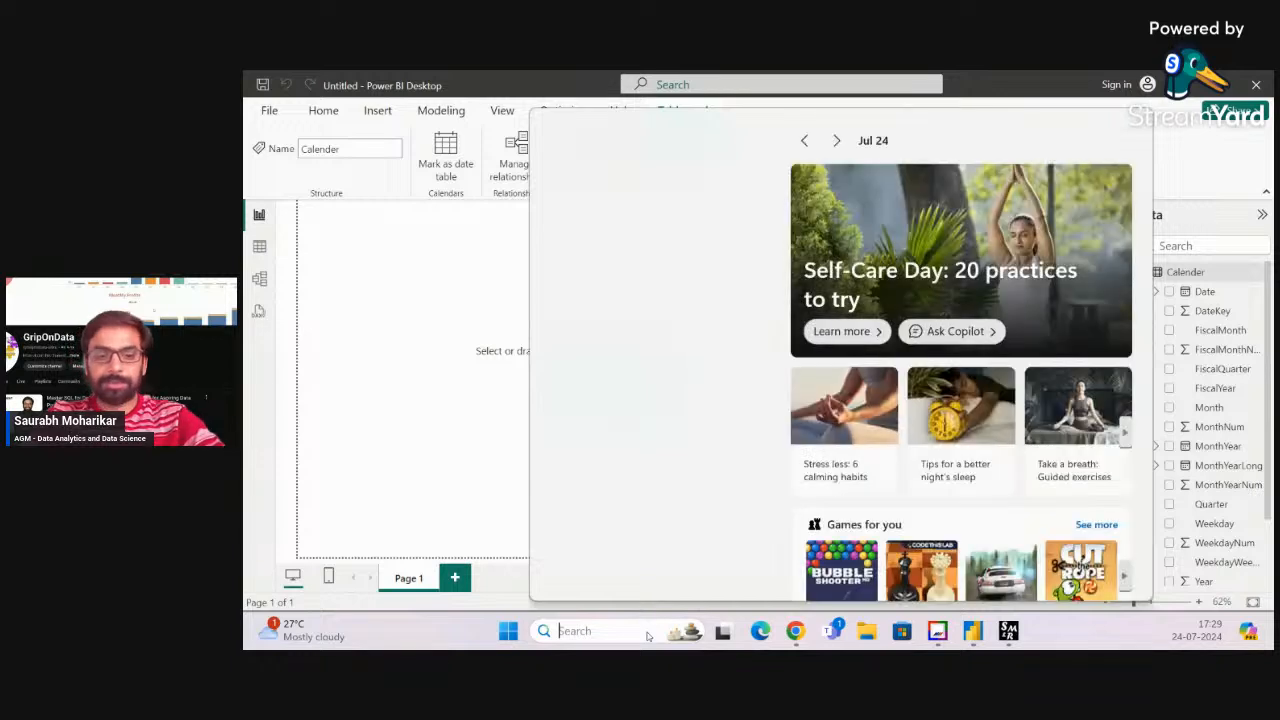
pyautogui.write('adventureWorks_Database')
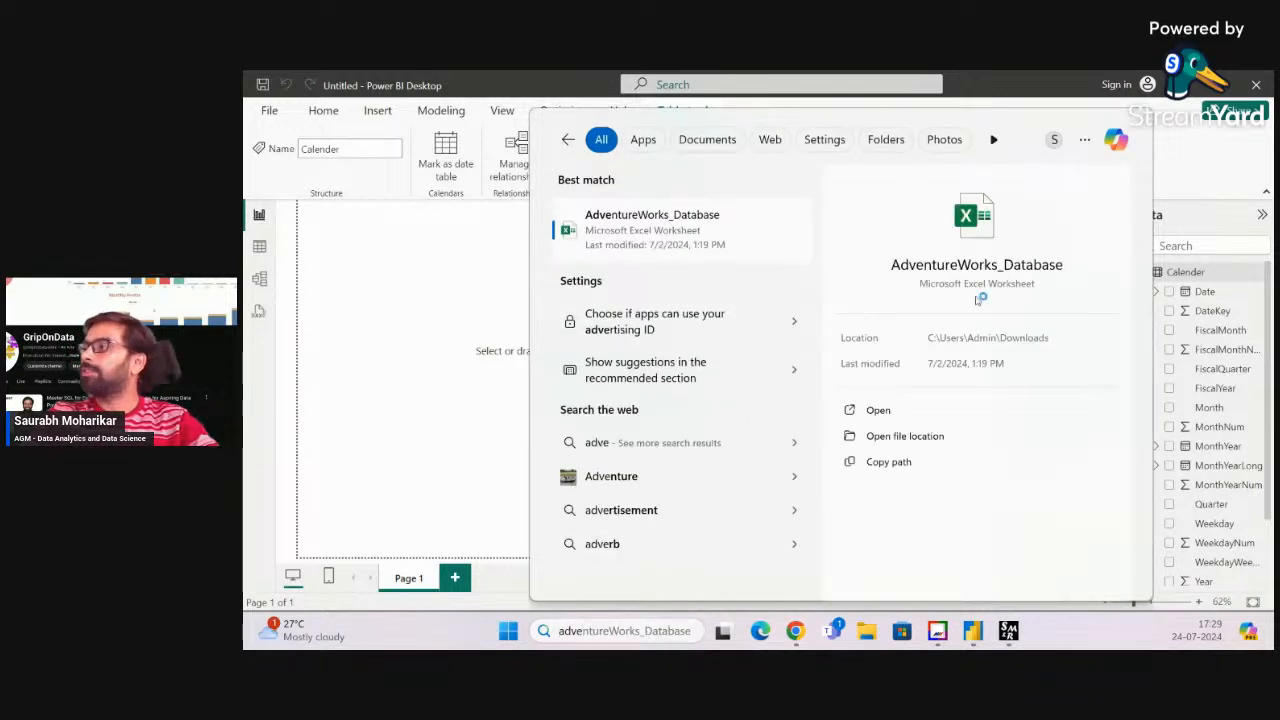
pyautogui.press('Return')
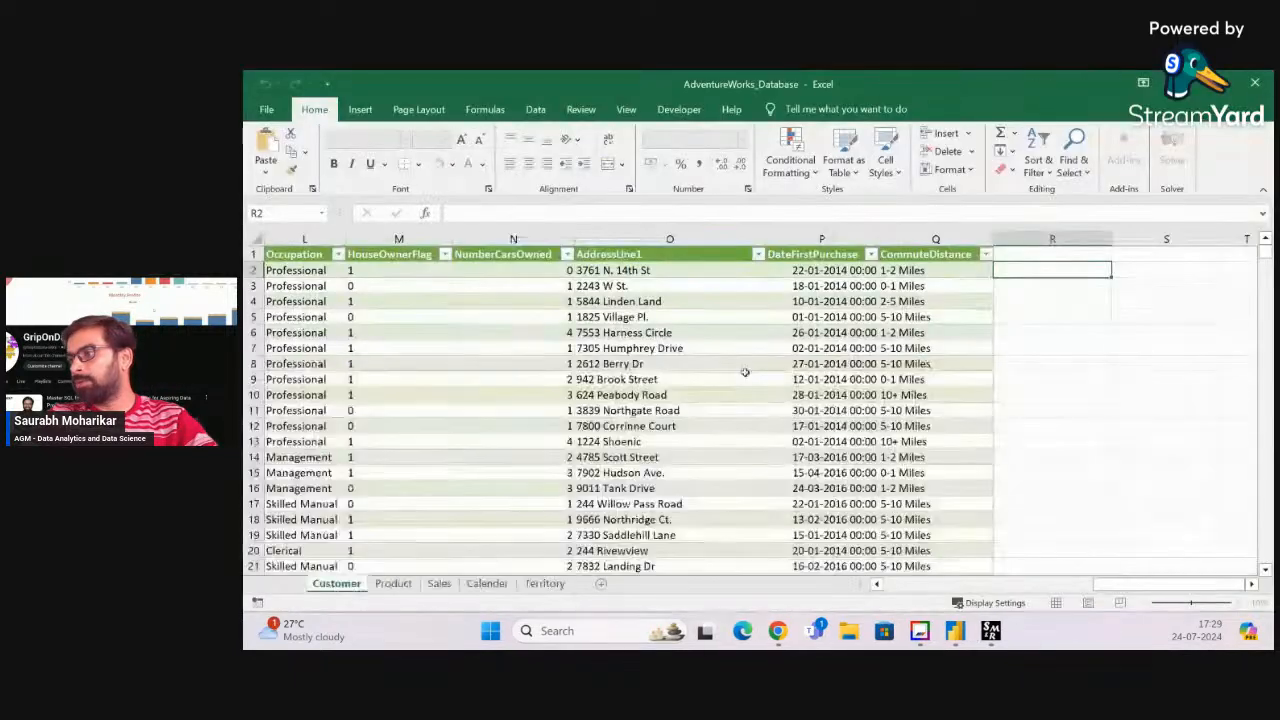
pyautogui.click(488, 586)
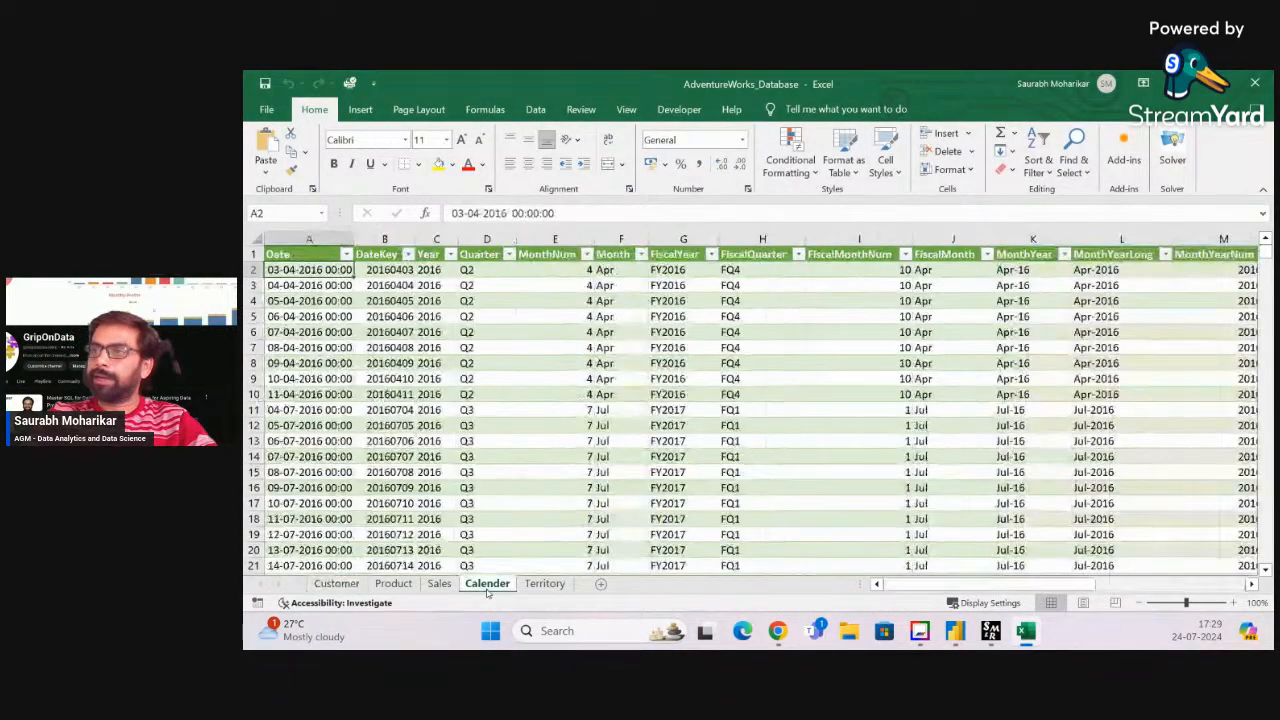
# Examine the order of the Calender sheet's column headers, from Date through WeekdayWeekend
pyautogui.click(310, 300)
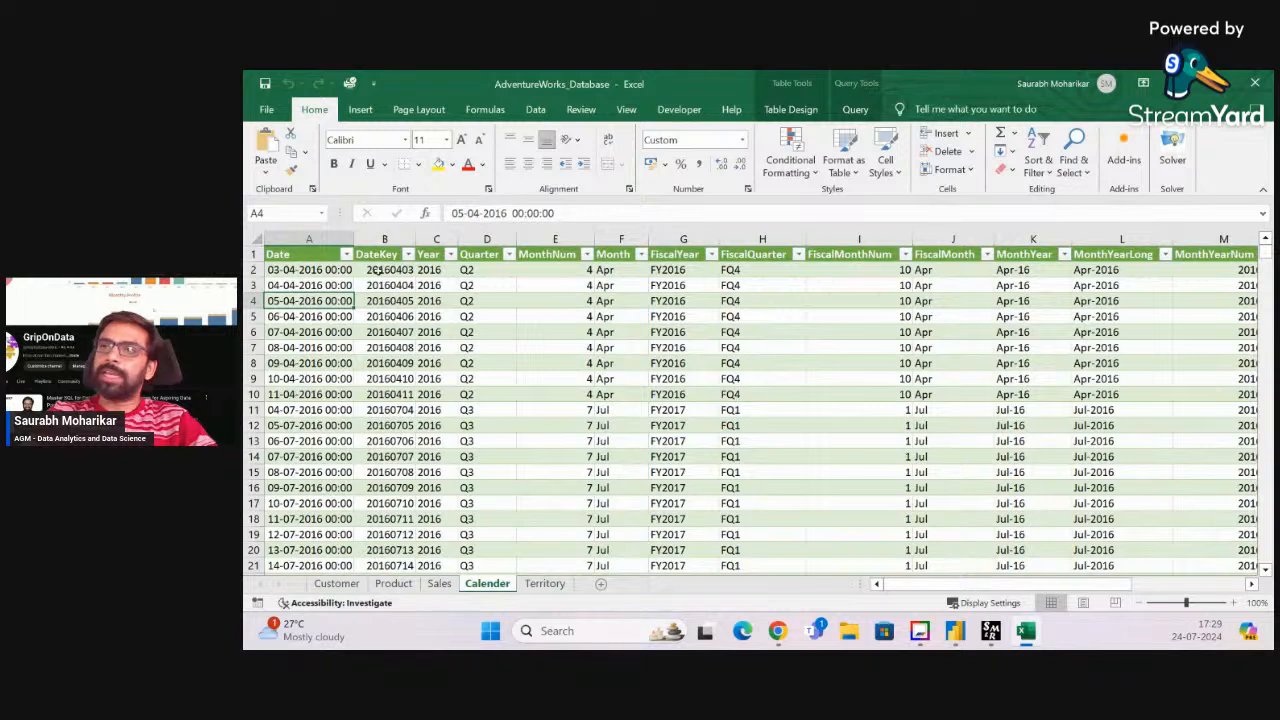
pyautogui.click(553, 254)
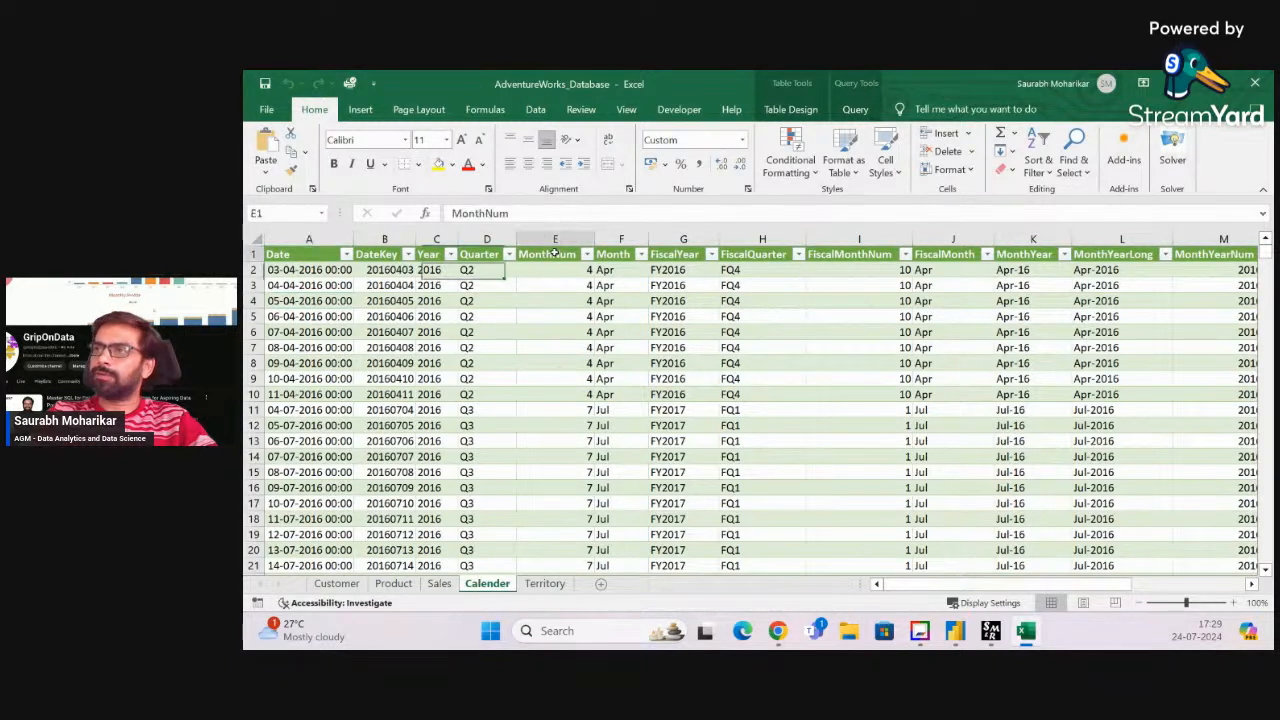
pyautogui.click(616, 254)
pyautogui.click(680, 254)
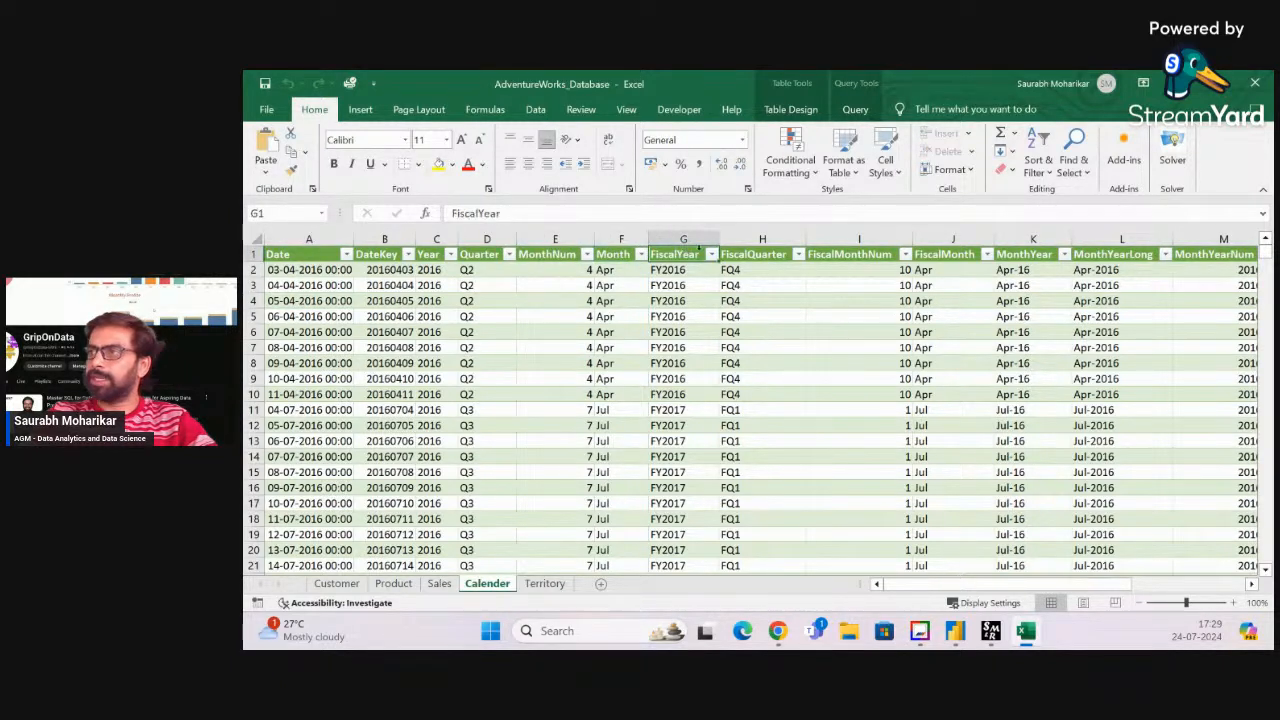
pyautogui.click(749, 254)
pyautogui.click(287, 257)
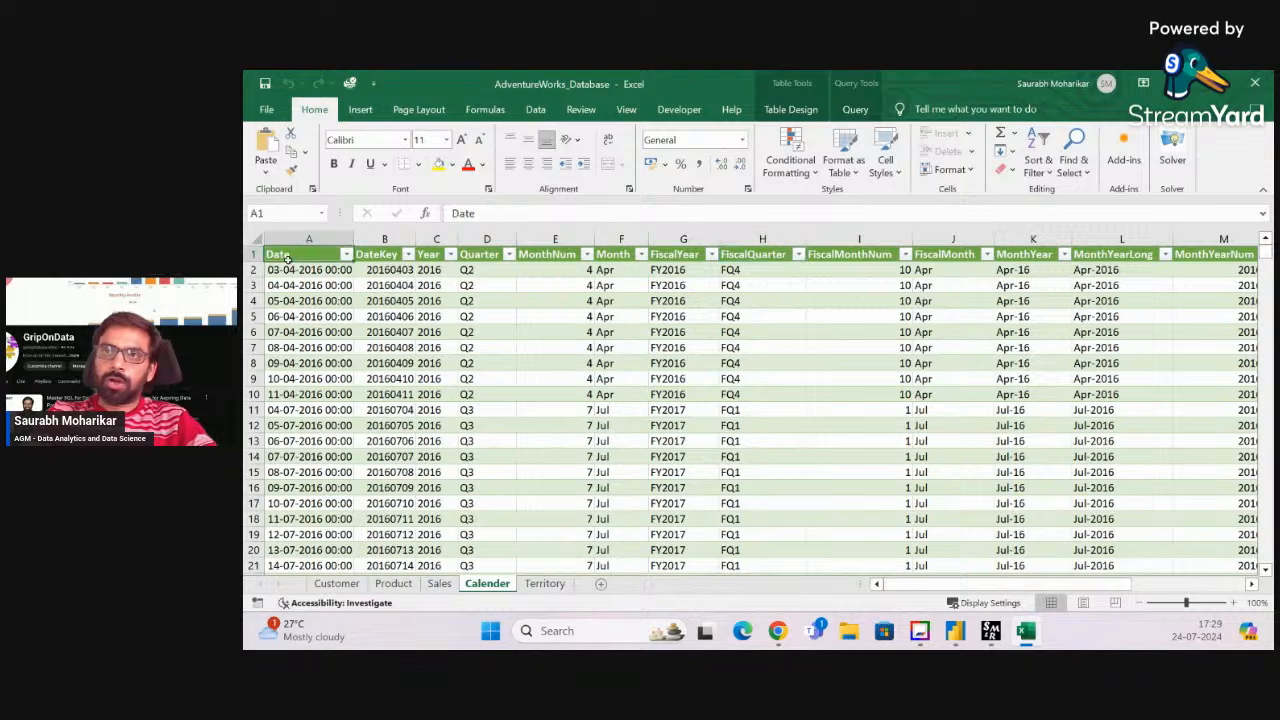
pyautogui.hotkey('ctrl', 'shift', 'Right')
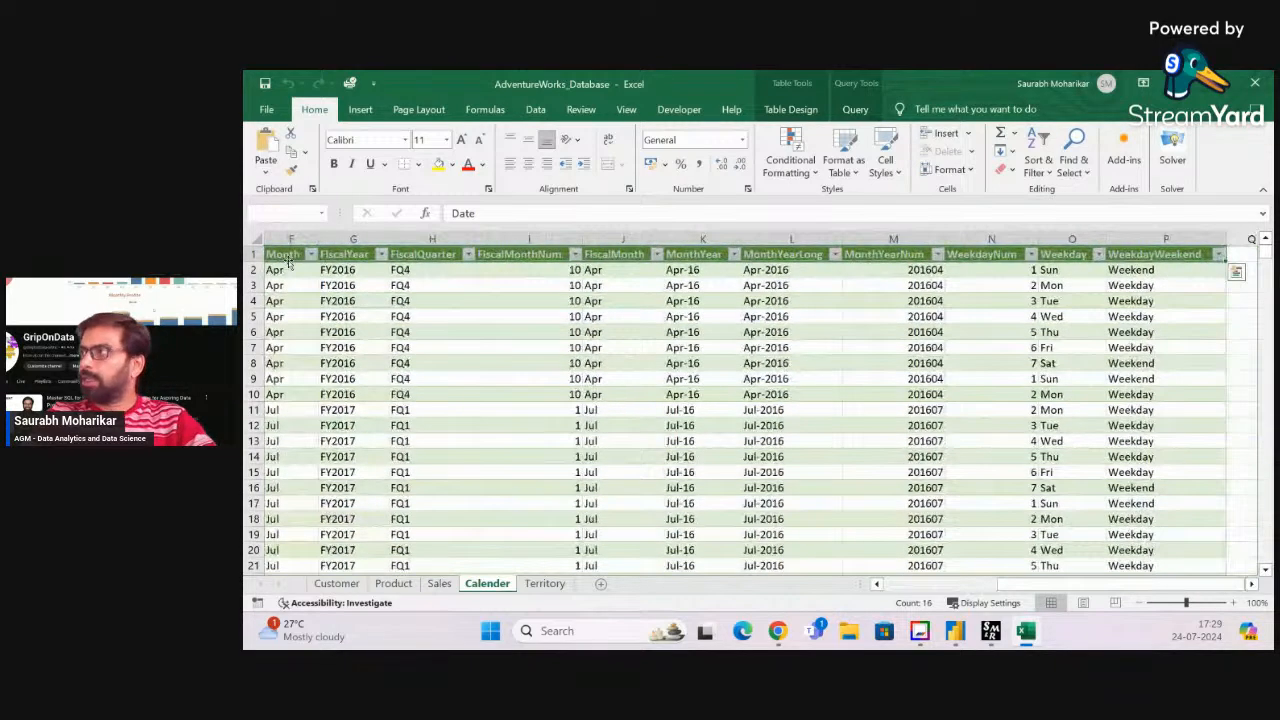
pyautogui.press('Left')
pyautogui.press('Right')
pyautogui.press('Right')
pyautogui.press('Right')
pyautogui.press('Right')
pyautogui.press('Right')
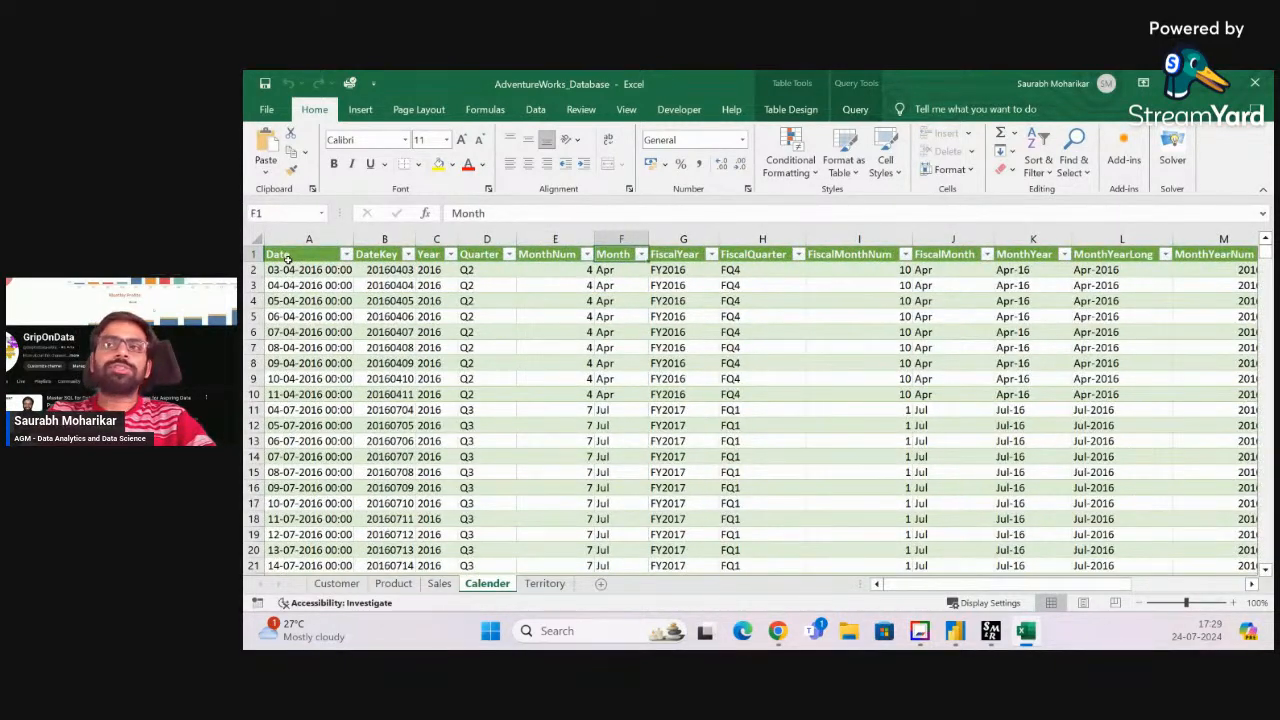
# Switch back to Power BI Desktop and review the Calender table's field list for comparison with the sheet
pyautogui.click(955, 630)
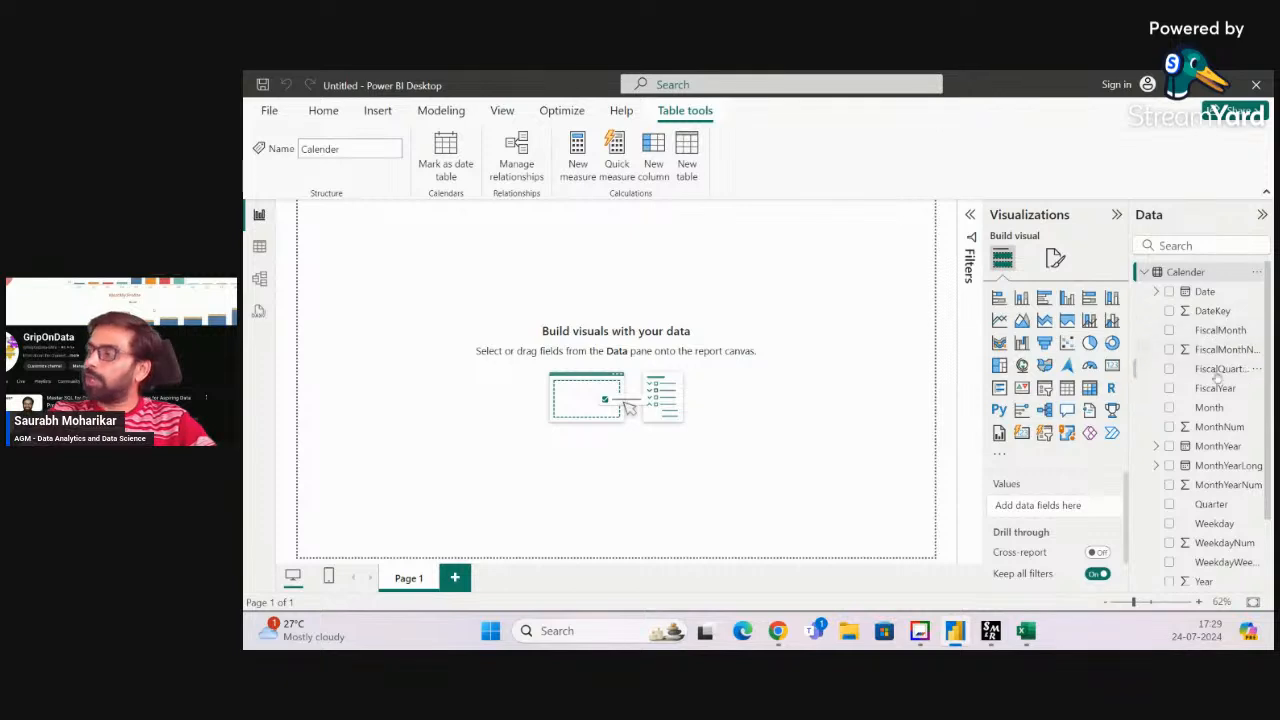
pyautogui.scroll(-3, 1220, 458)
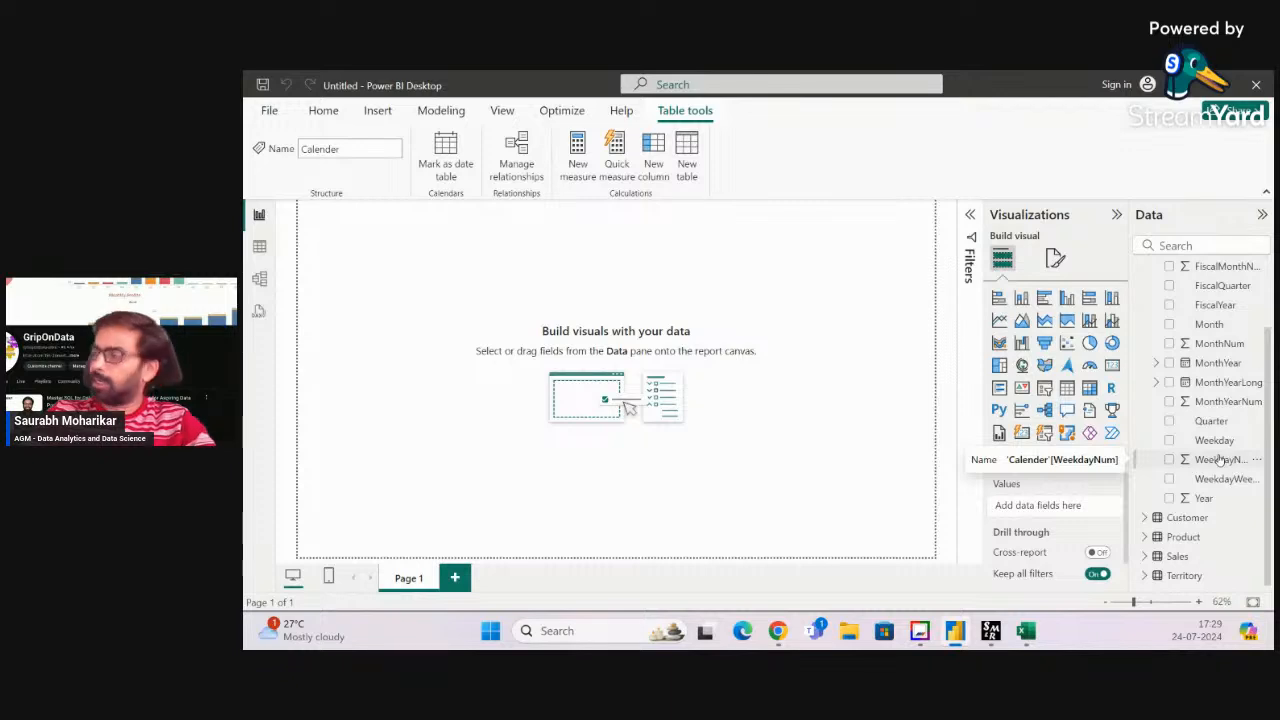
pyautogui.scroll(3, 1150, 290)
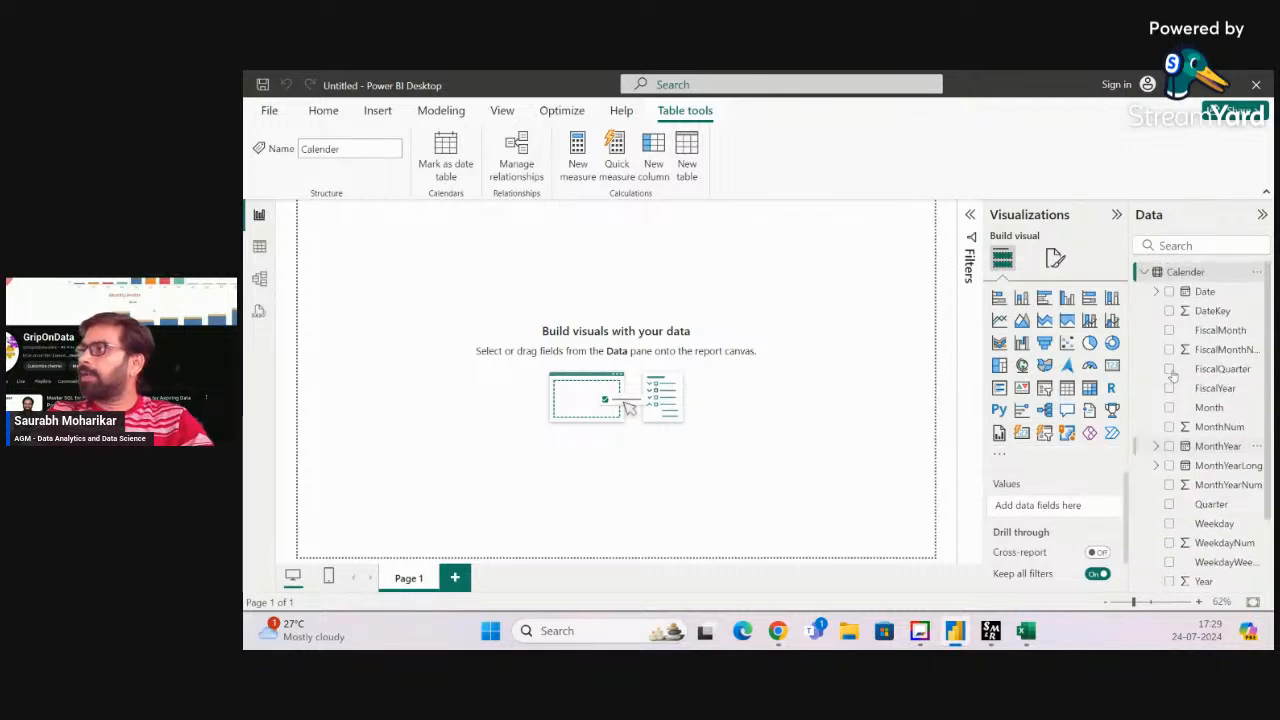
# Collapse the Calender table's field list and expand the Customer table to review its fields
pyautogui.click(1145, 272)
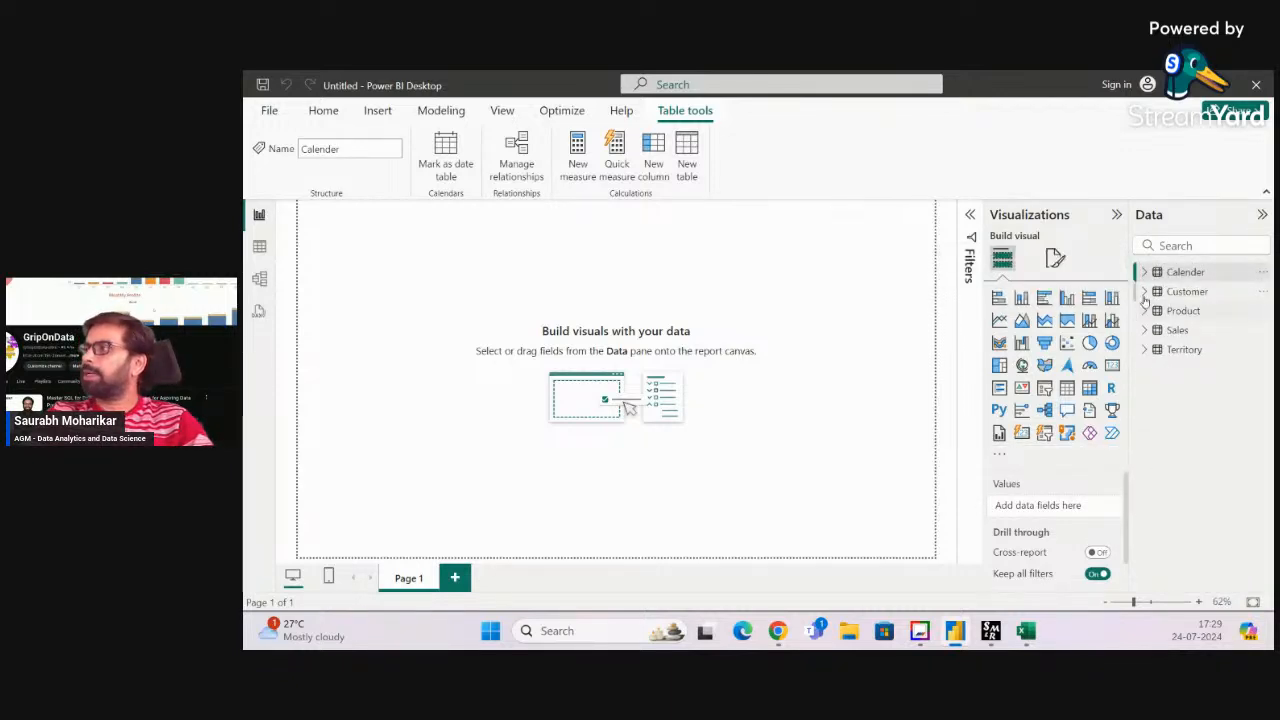
pyautogui.click(1145, 291)
pyautogui.scroll(-3, 1200, 420)
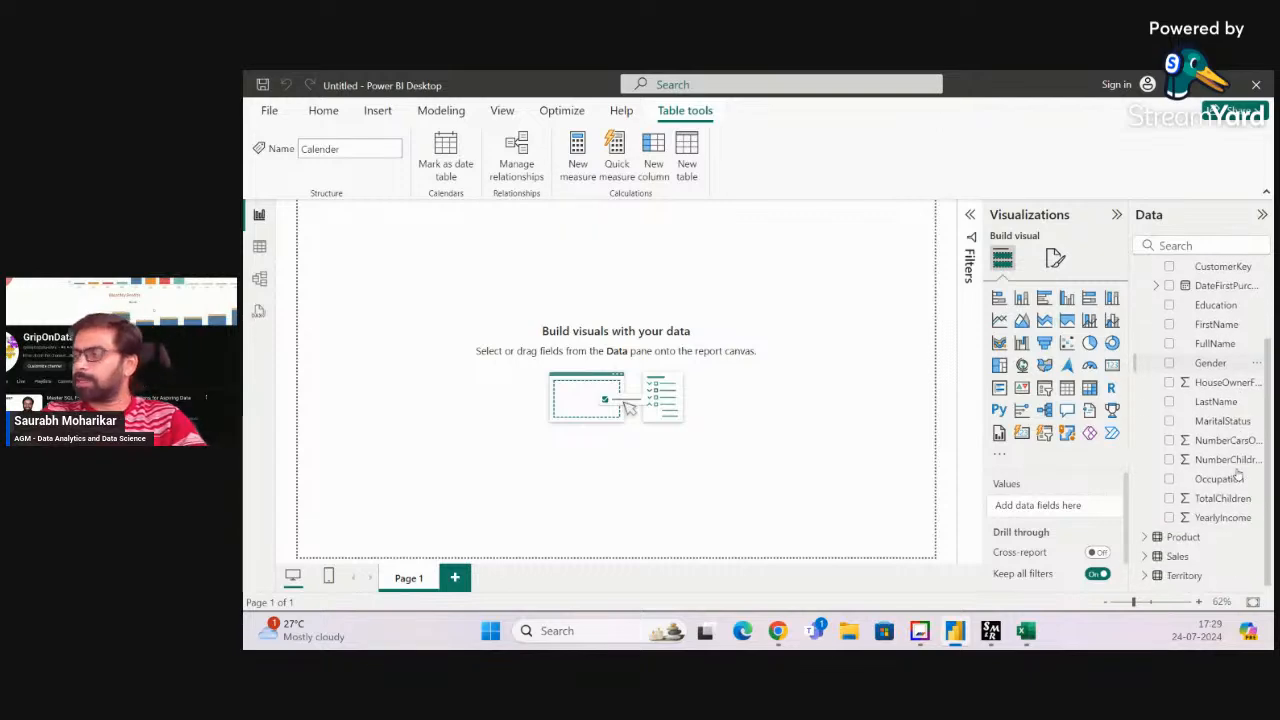
# Switch to the AdventureWorks_Database workbook in Excel and view the Customer sheet back to its CustomerKey column
pyautogui.click(1026, 630)
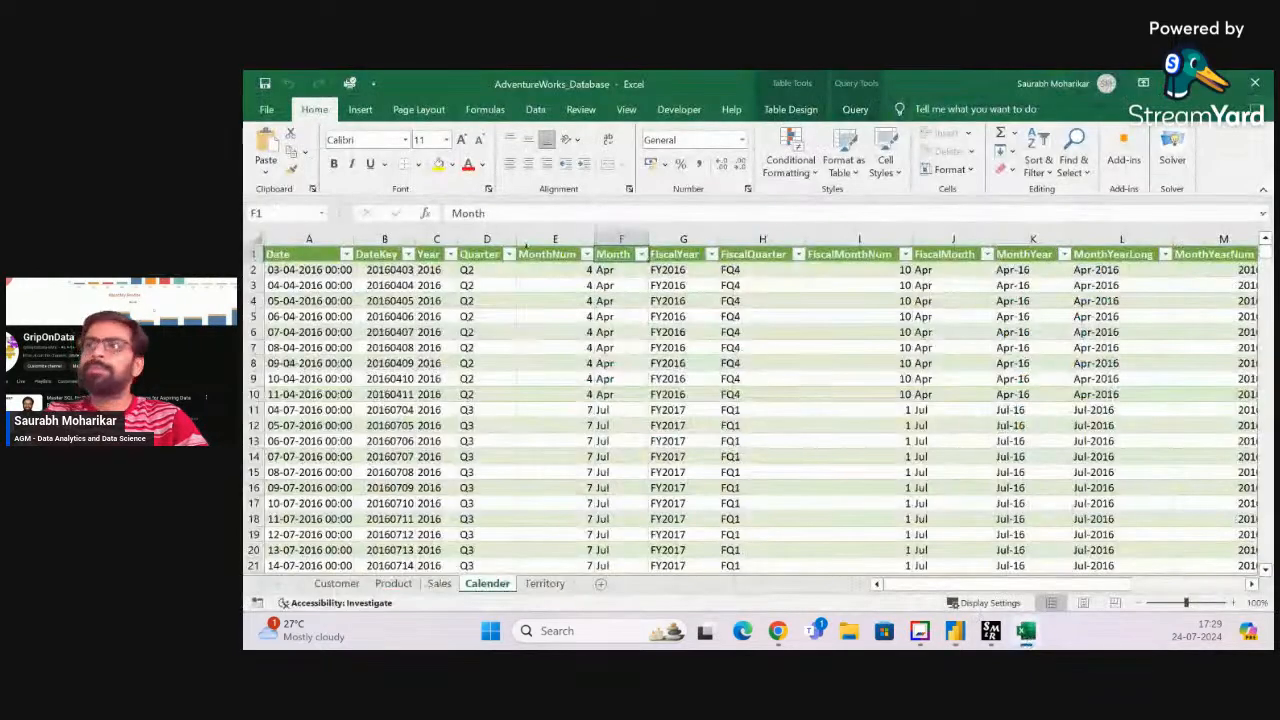
pyautogui.click(346, 586)
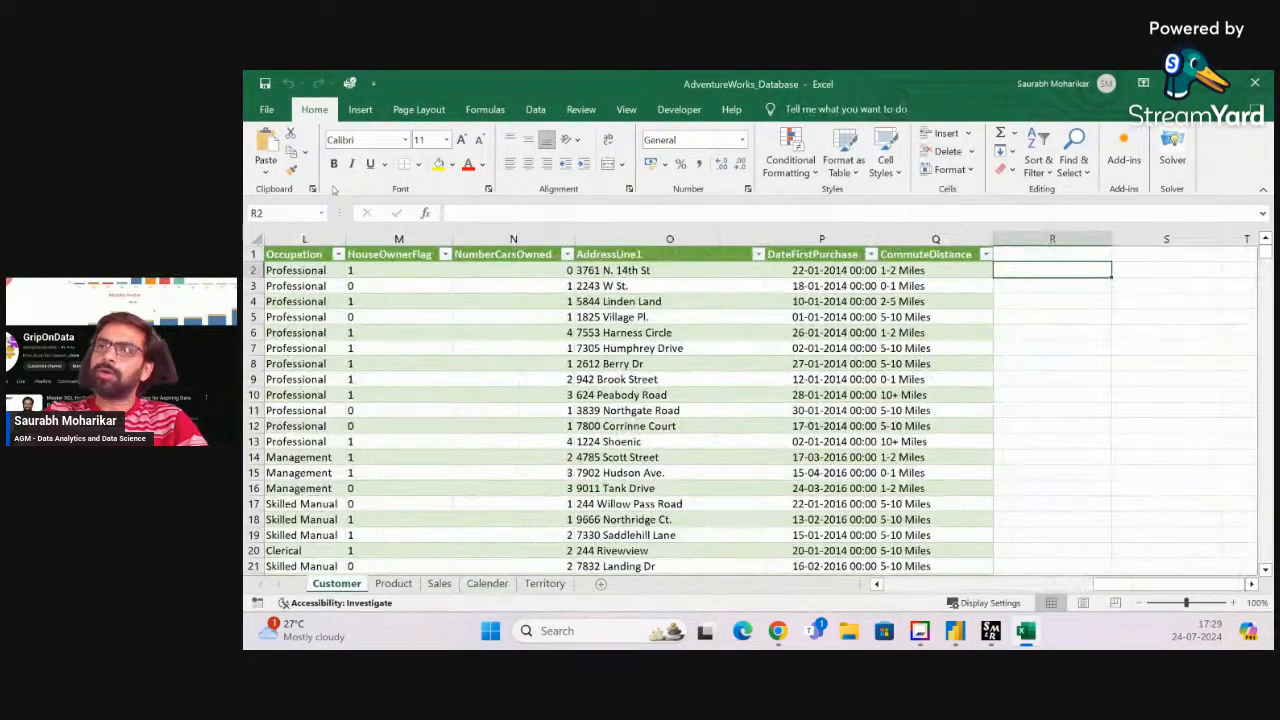
pyautogui.press('Left')
pyautogui.press('Left')
pyautogui.press('Left')
pyautogui.press('Left')
pyautogui.press('Left')
pyautogui.press('Left')
pyautogui.press('Left')
pyautogui.press('Left')
pyautogui.press('Left')
pyautogui.press('Left')
pyautogui.press('Left')
pyautogui.press('Left')
pyautogui.press('Left')
pyautogui.press('Left')
pyautogui.press('Left')
pyautogui.press('Left')
pyautogui.press('Left')
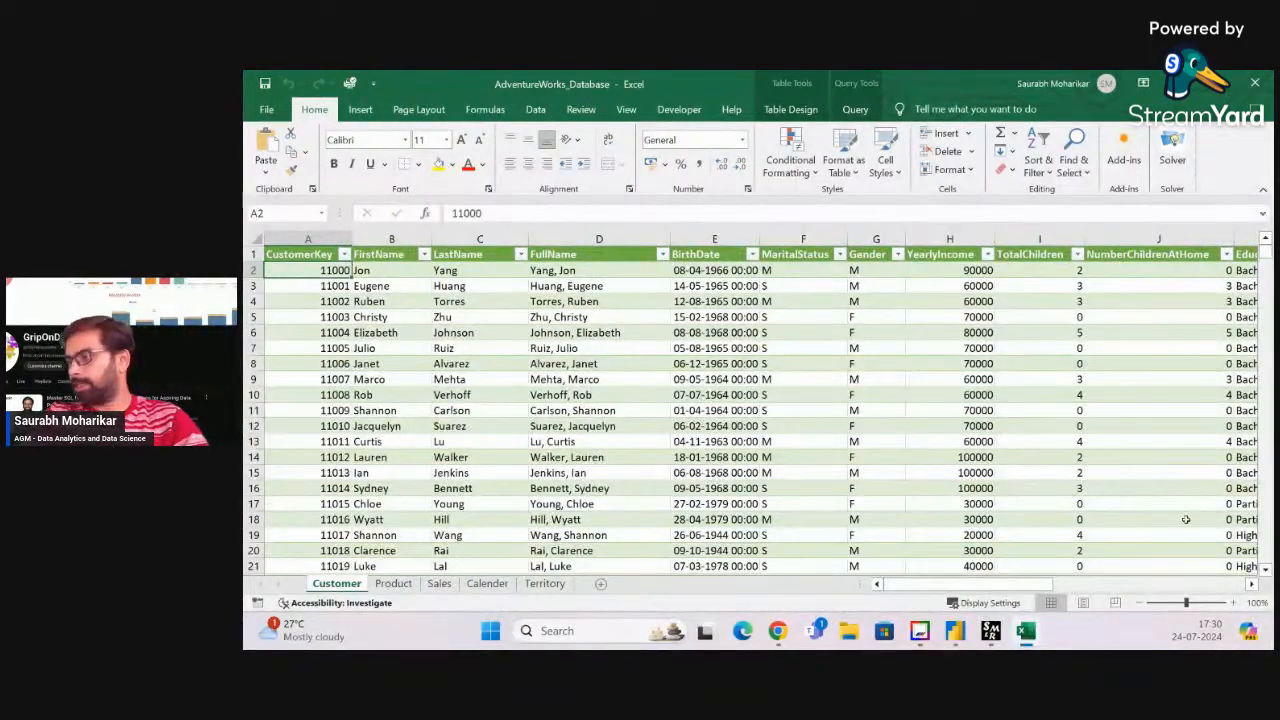
# Return to Power BI Desktop, collapse the Customer table, and check the field lists of the Product and Territory tables
pyautogui.click(964, 636)
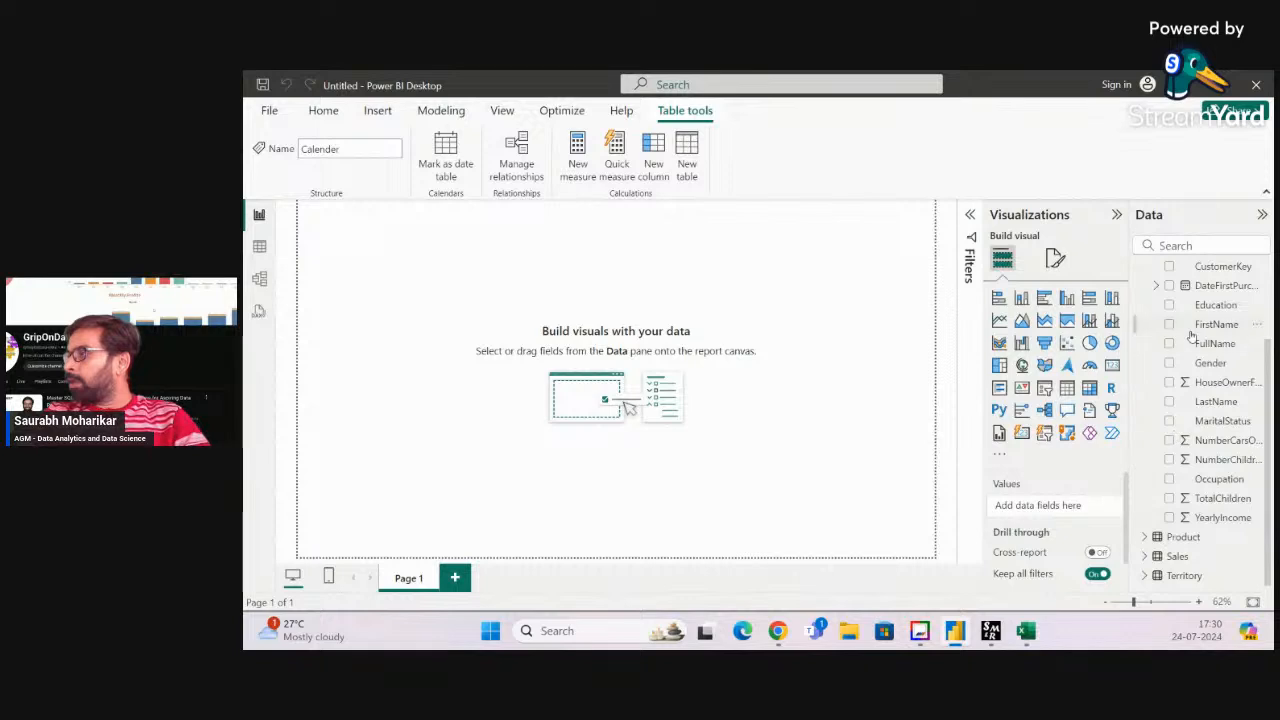
pyautogui.scroll(3, 1145, 420)
pyautogui.click(1146, 291)
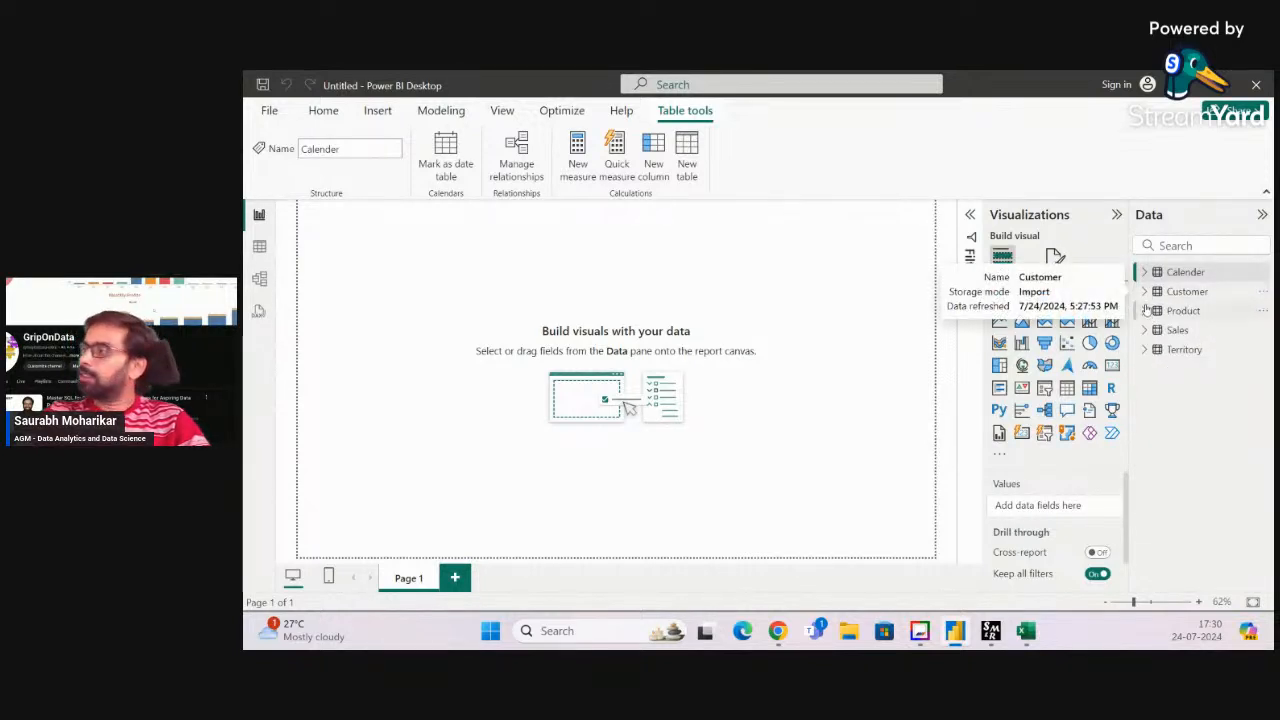
pyautogui.click(1145, 310)
pyautogui.click(1145, 310)
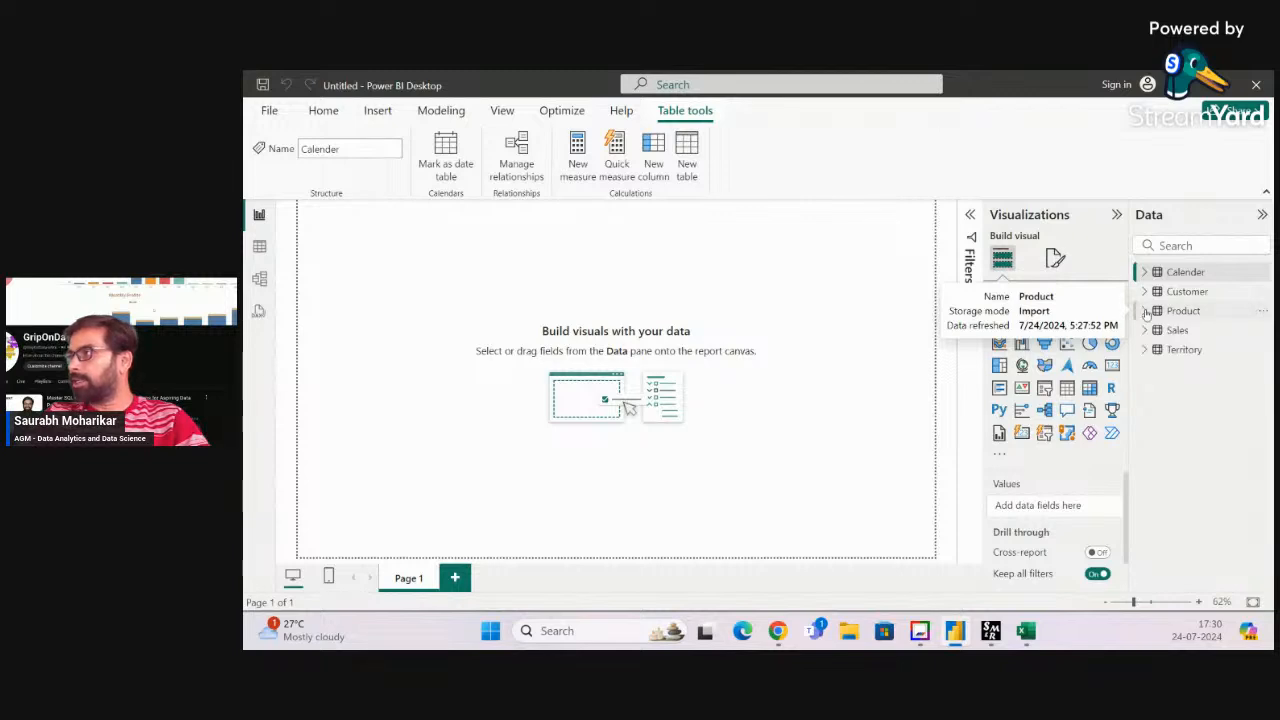
pyautogui.click(1147, 352)
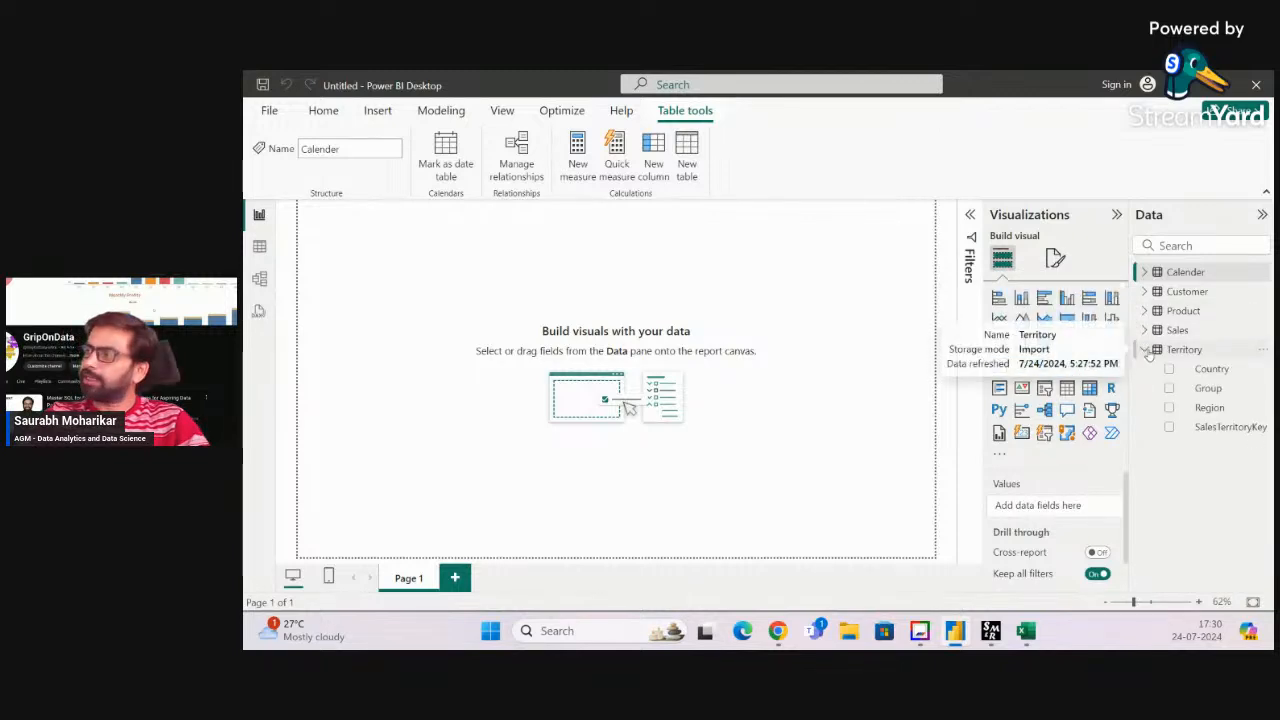
pyautogui.click(1147, 352)
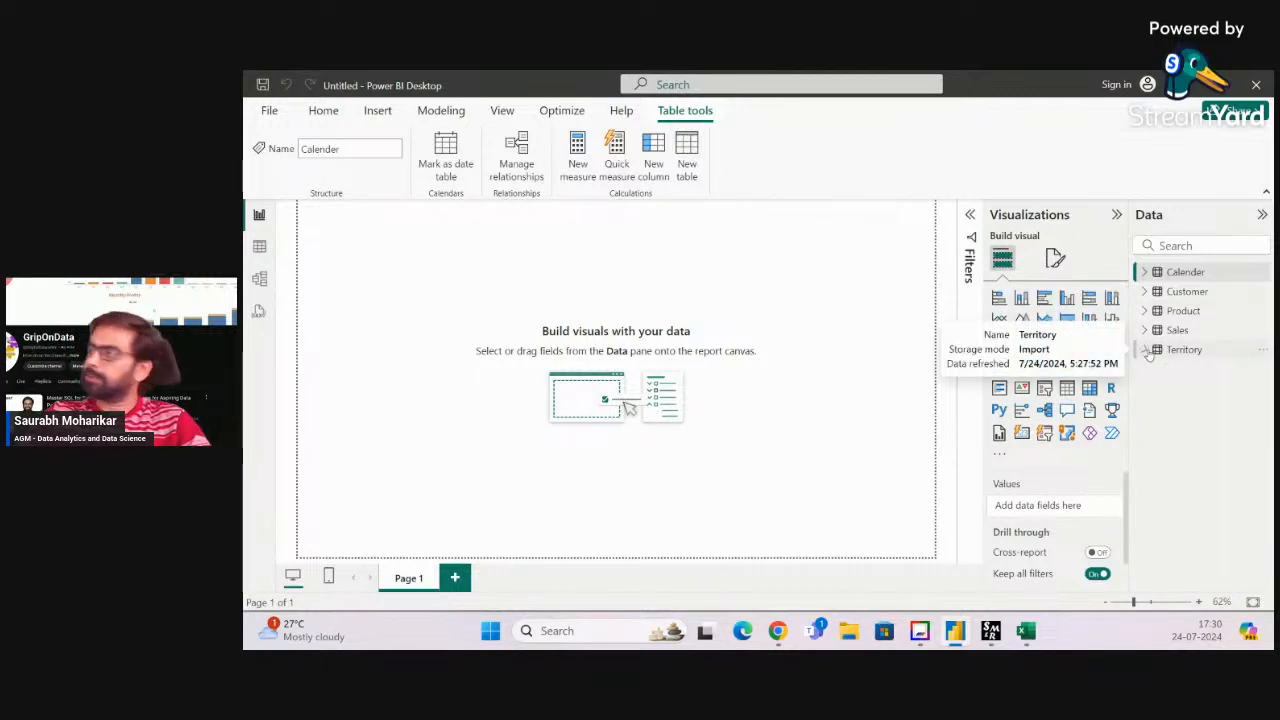
pyautogui.click(843, 402)
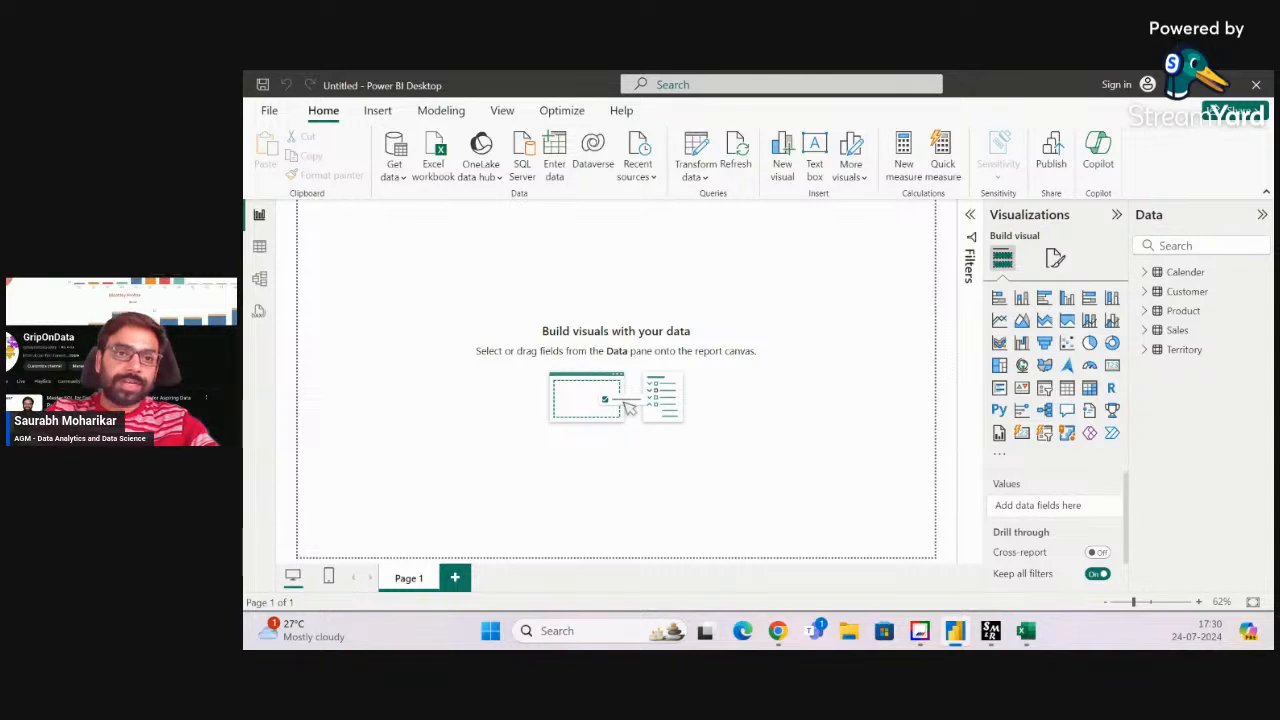
pyautogui.hotkey('alt', 'Tab')
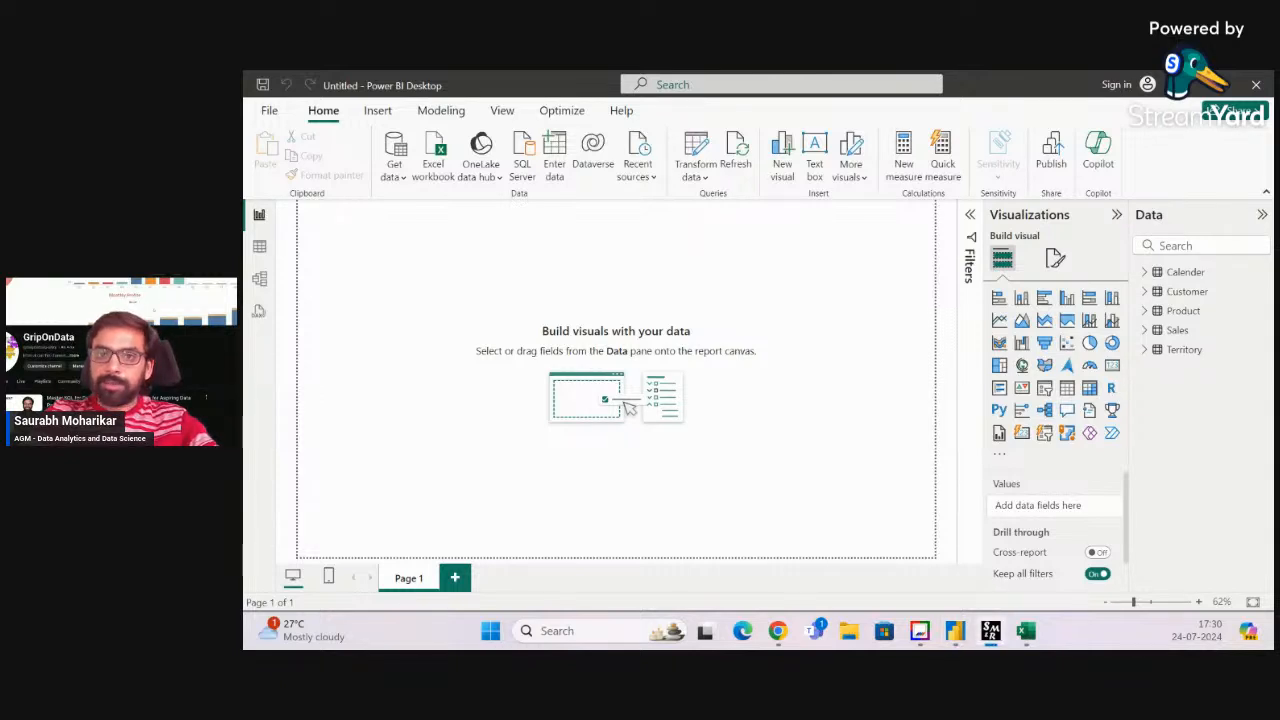
pyautogui.click(311, 250)
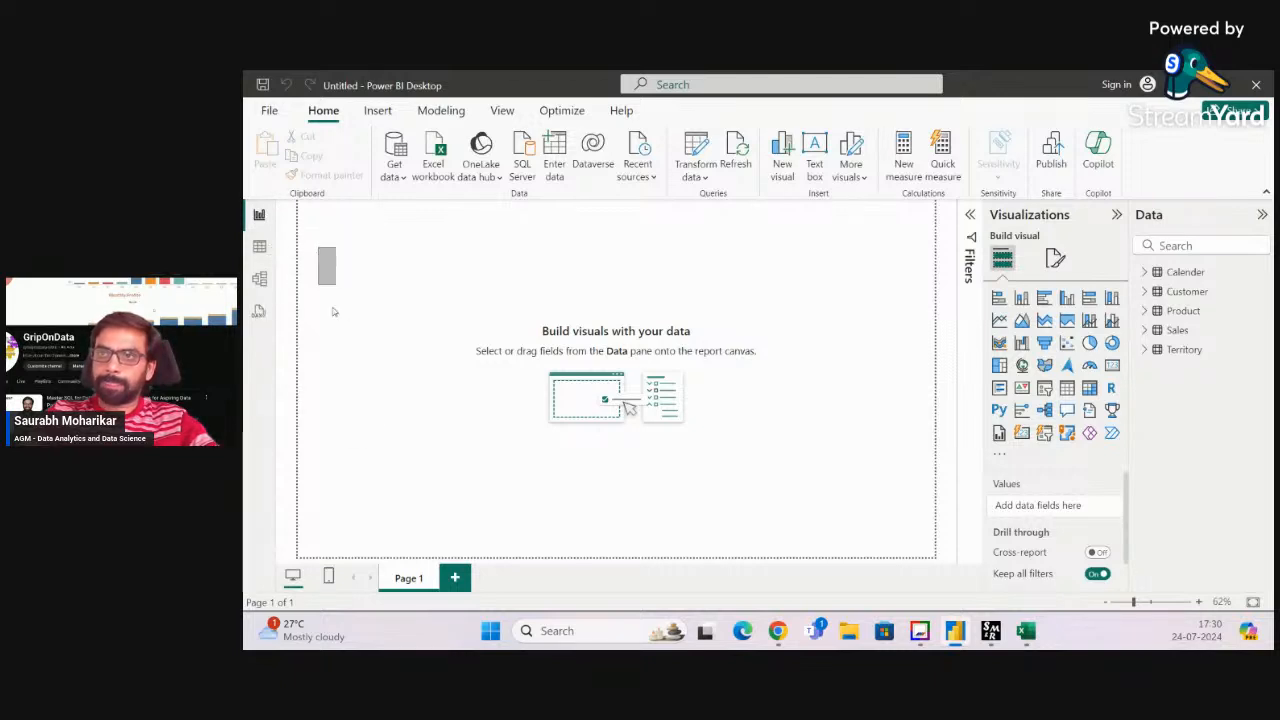
pyautogui.hotkey('alt', 'Tab')
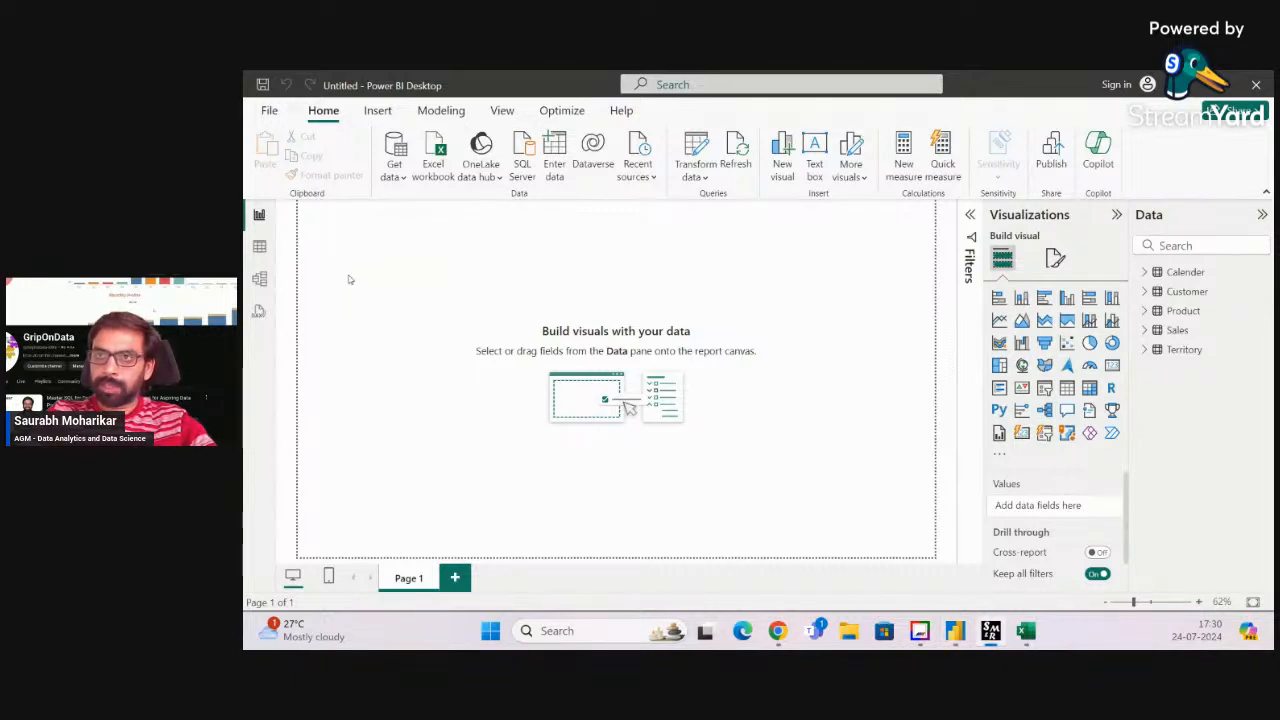
pyautogui.hotkey('alt', 'Tab')
pyautogui.moveTo(335, 241); pyautogui.dragTo(512, 340)
pyautogui.hotkey('alt', 'Tab')
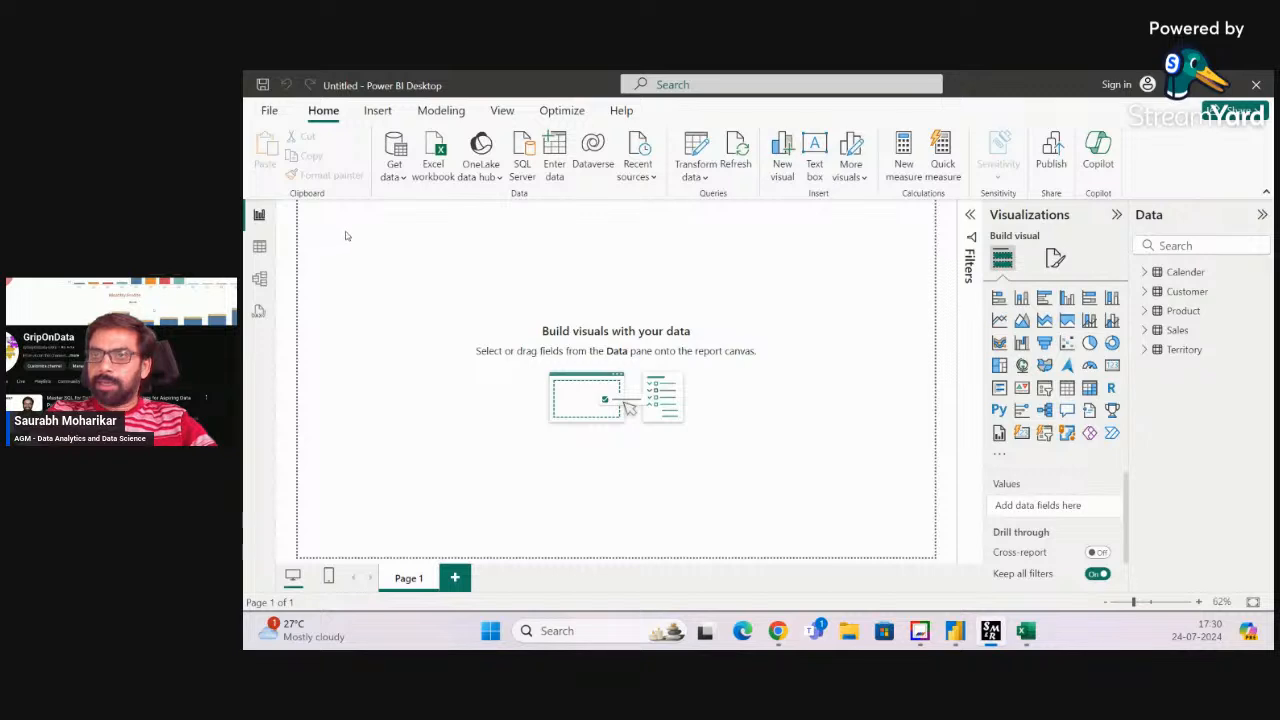
pyautogui.moveTo(336, 222); pyautogui.dragTo(296, 230)
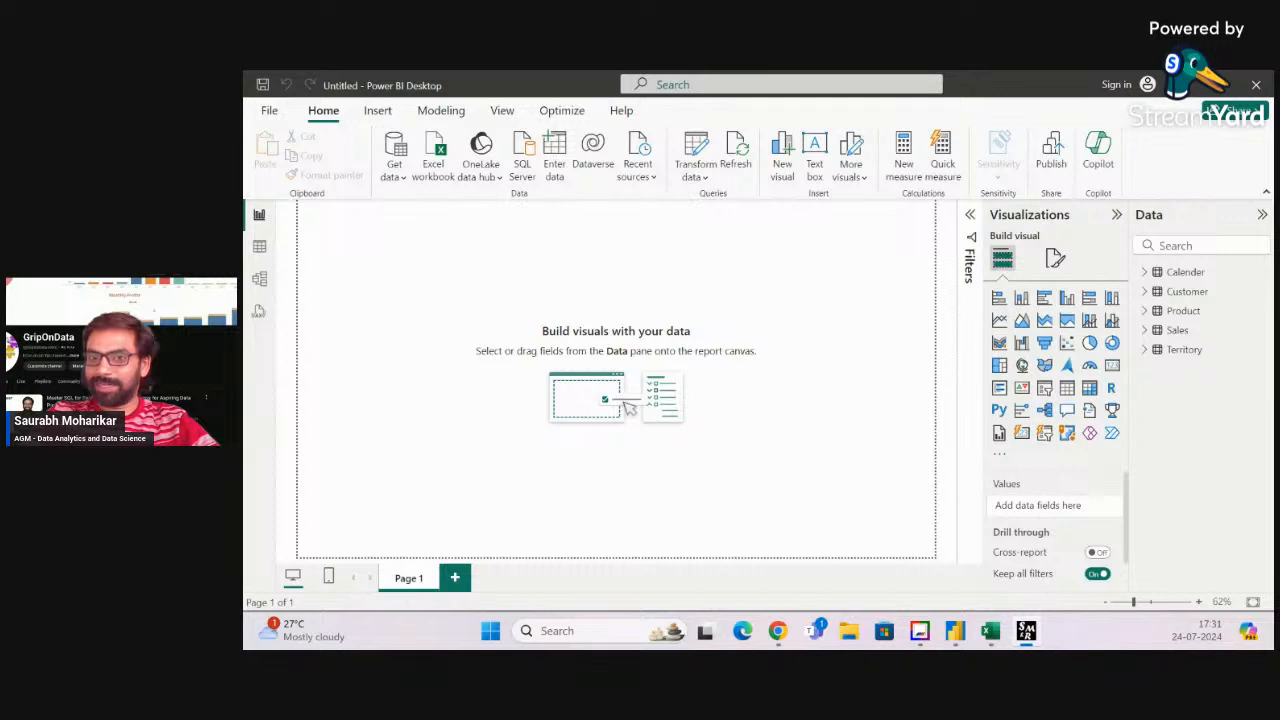
pyautogui.moveTo(442, 472); pyautogui.dragTo(384, 381)
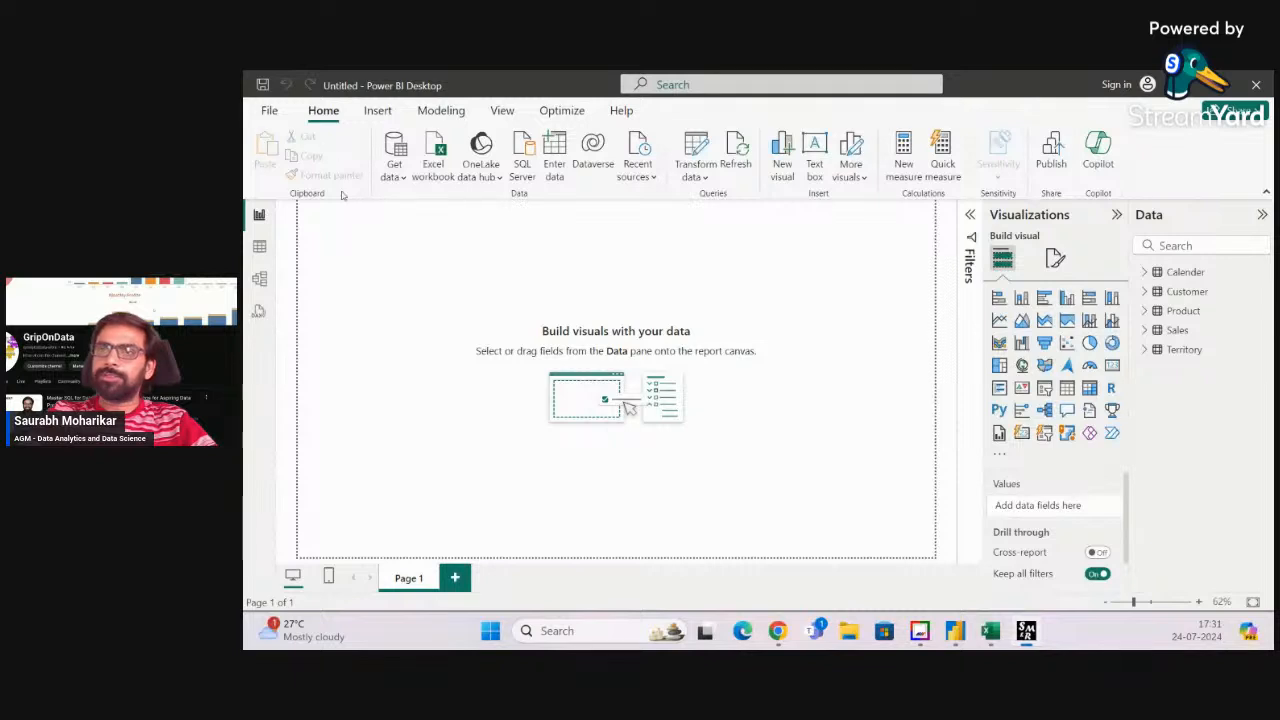
pyautogui.moveTo(360, 227); pyautogui.dragTo(275, 220)
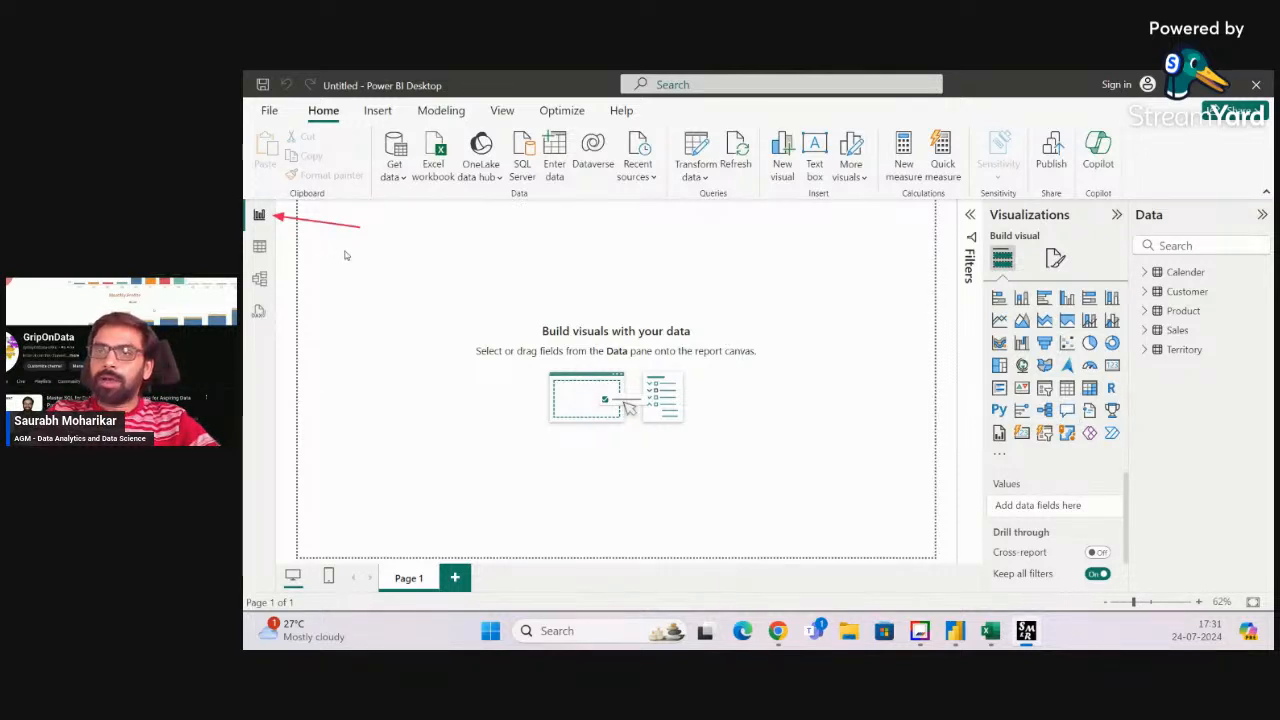
pyautogui.moveTo(344, 250); pyautogui.dragTo(276, 251)
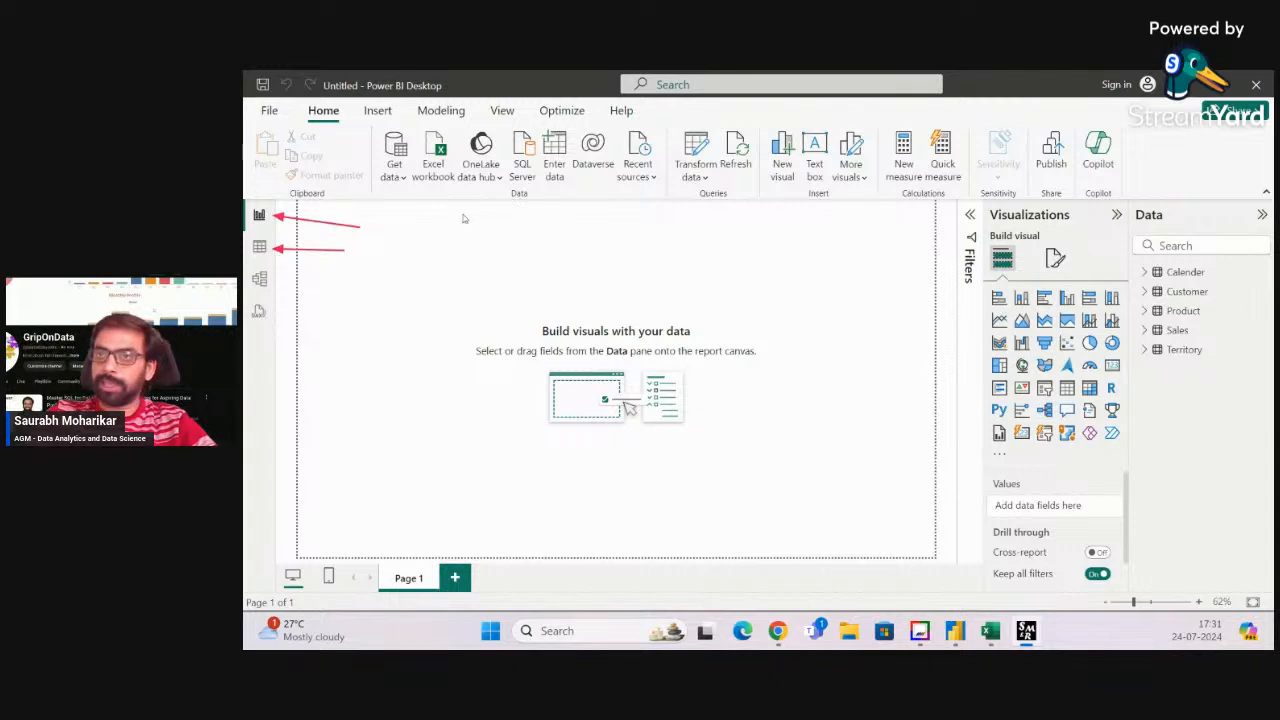
pyautogui.moveTo(324, 281); pyautogui.dragTo(276, 281)
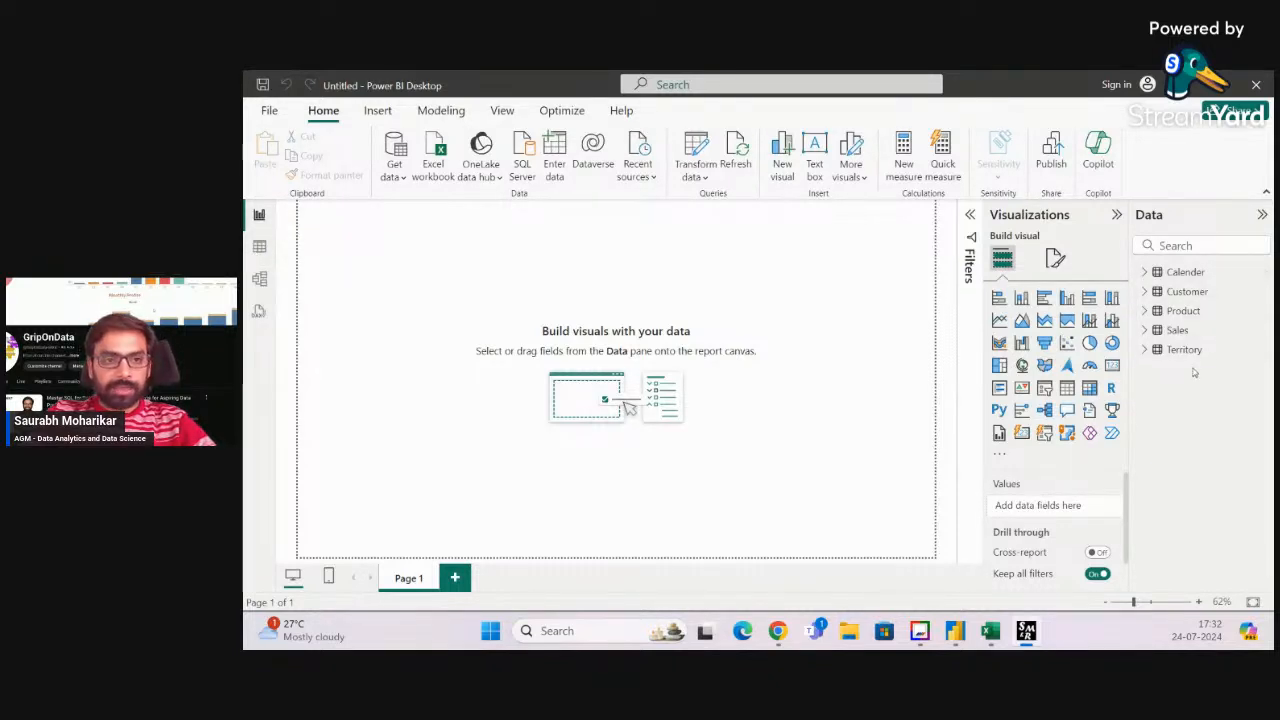
# Open Table view and compare its data grid with the Customer sheet of the AdventureWorks_Database workbook in Excel
pyautogui.click(260, 245)
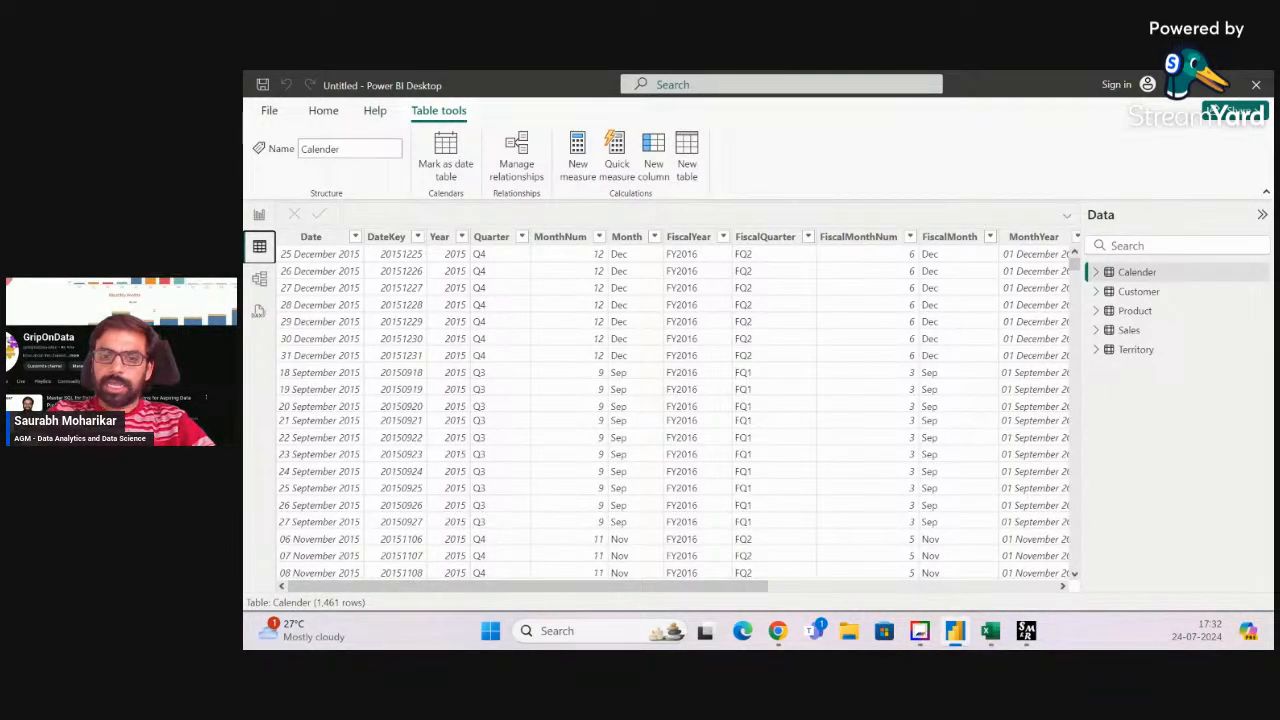
pyautogui.hotkey('alt', 'Tab')
pyautogui.hscroll(10, 1046, 403)
pyautogui.hscroll(10, 1046, 403)
pyautogui.hscroll(-20, 1046, 403)
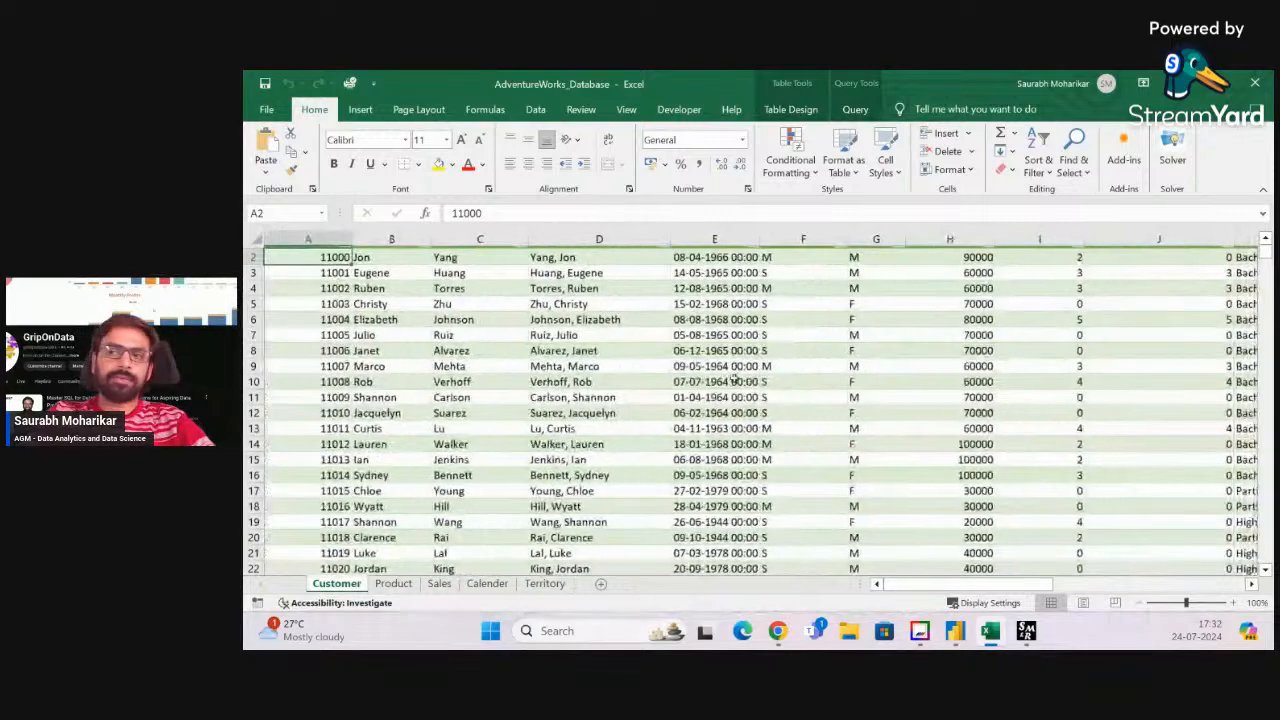
pyautogui.scroll(1, 734, 379)
pyautogui.hotkey('alt', 'Tab')
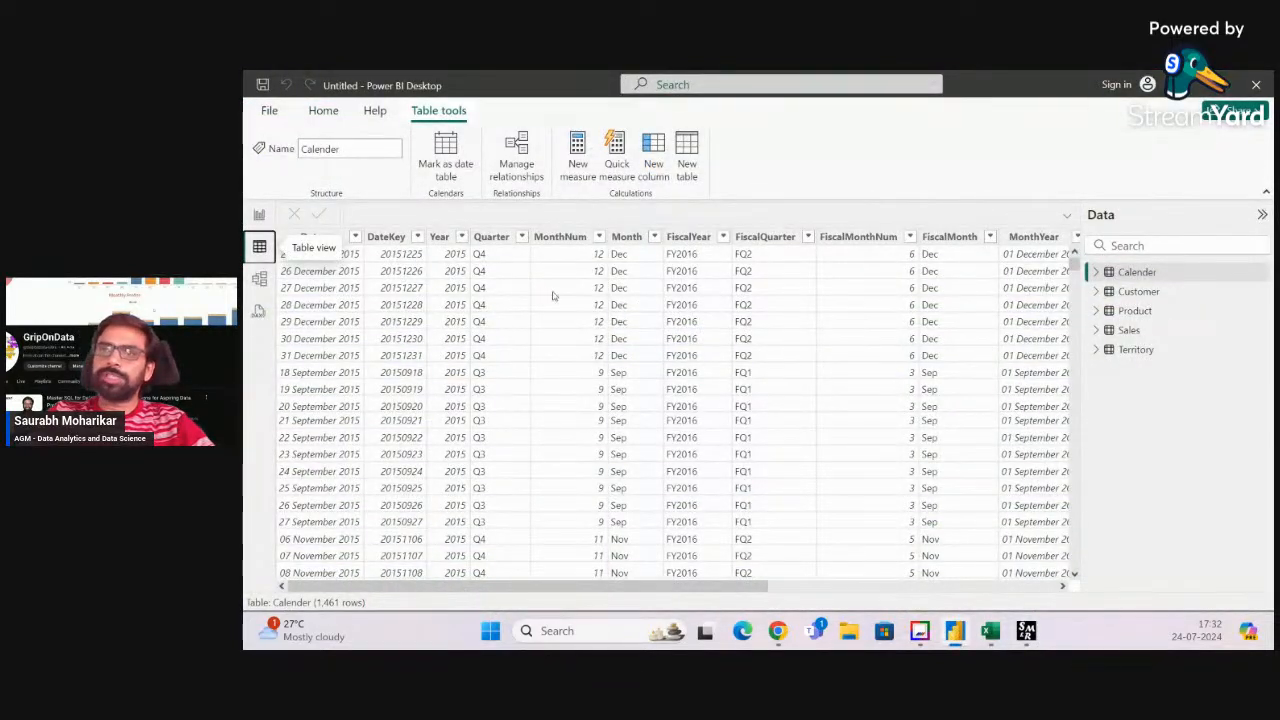
# Inspect the Date and MonthNum columns of the Calender table, then collapse its field list and select the whole table
pyautogui.click(359, 296)
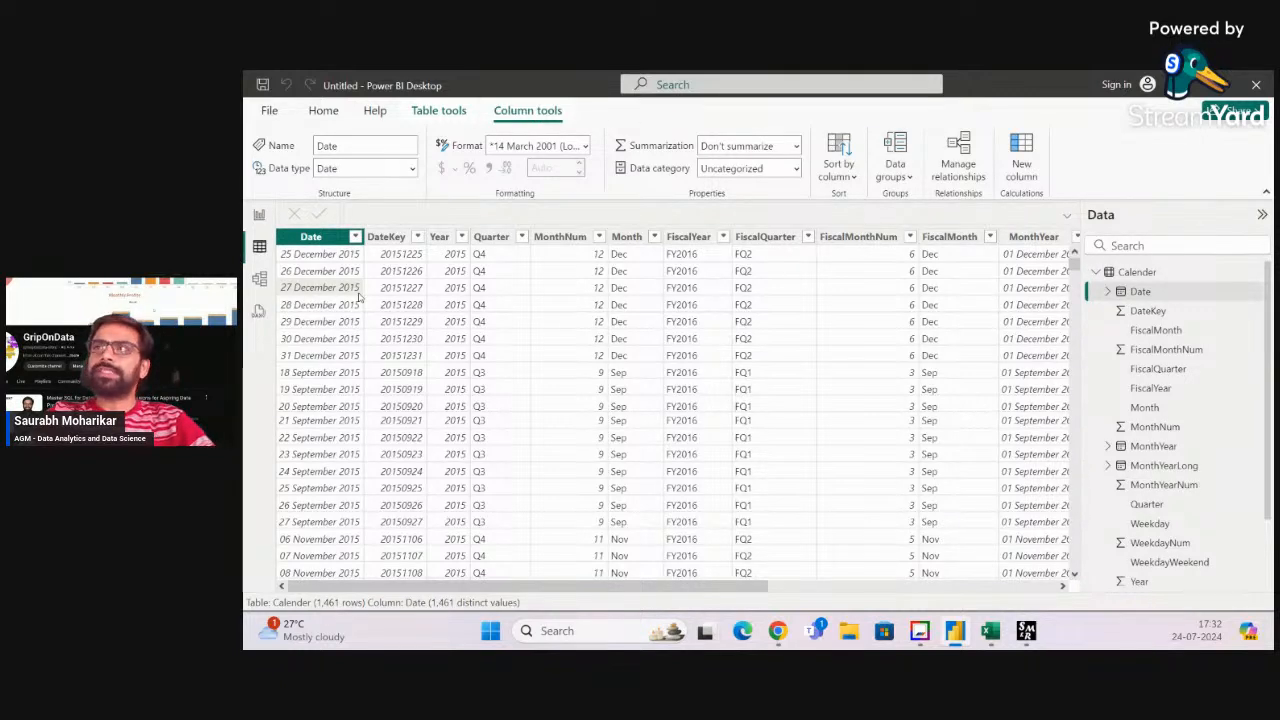
pyautogui.click(561, 314)
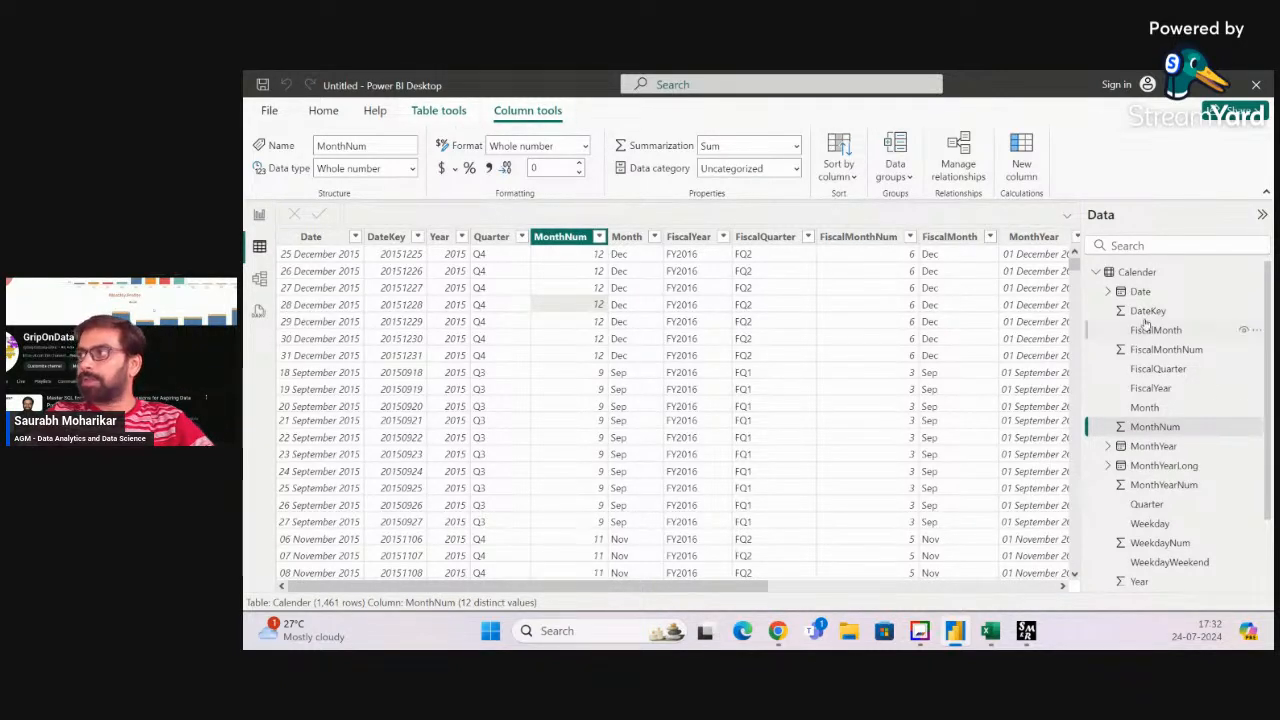
pyautogui.click(1096, 273)
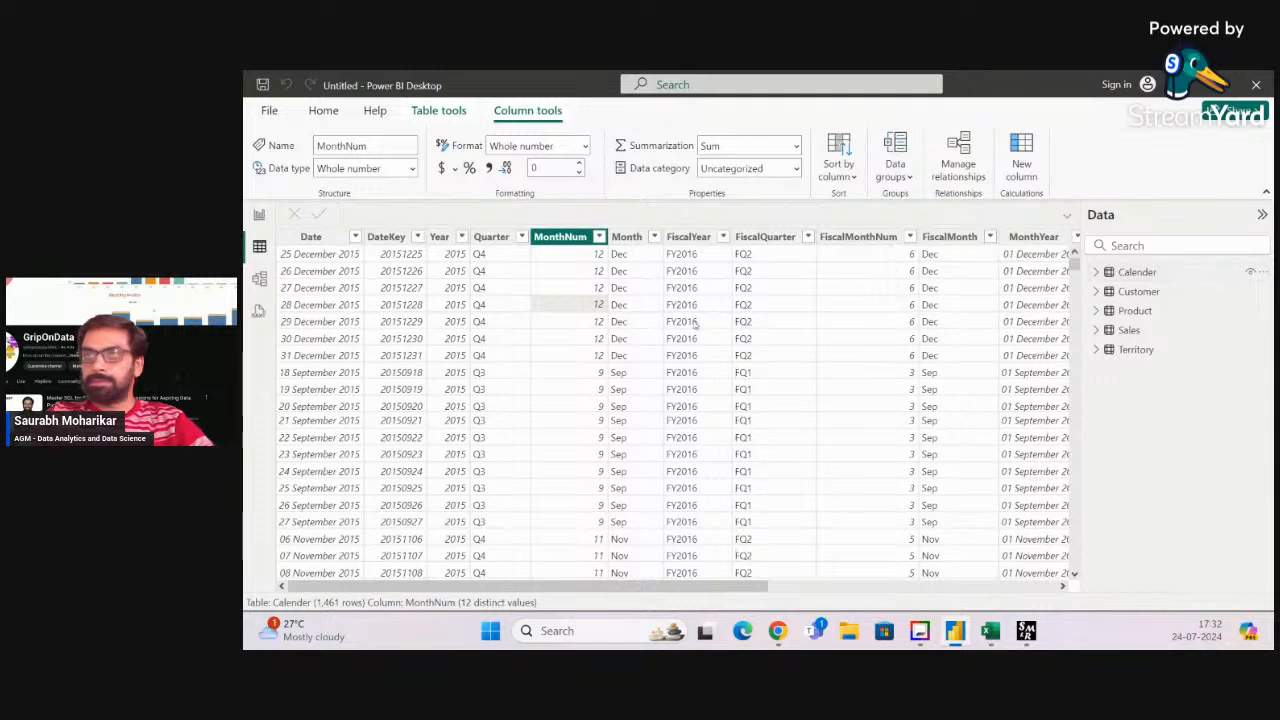
pyautogui.click(1137, 274)
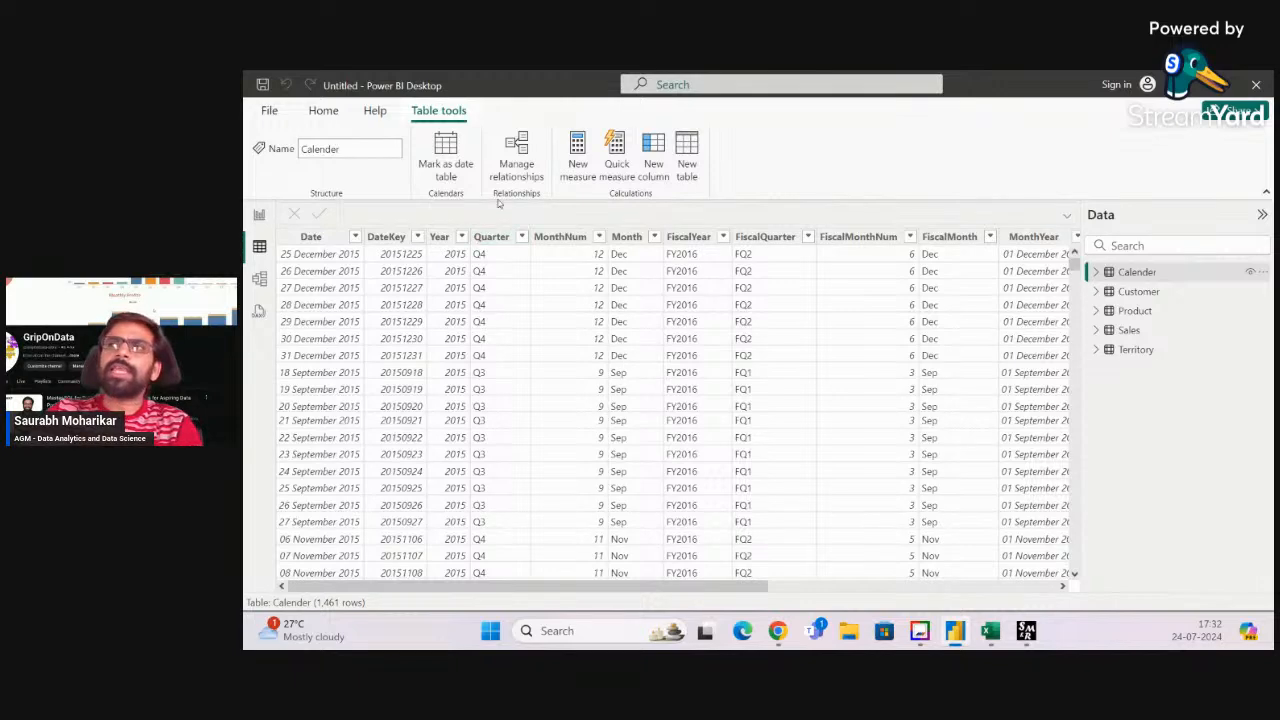
# Compare the Calender table in Report view and Table view, examining its columns across the full width
pyautogui.click(259, 216)
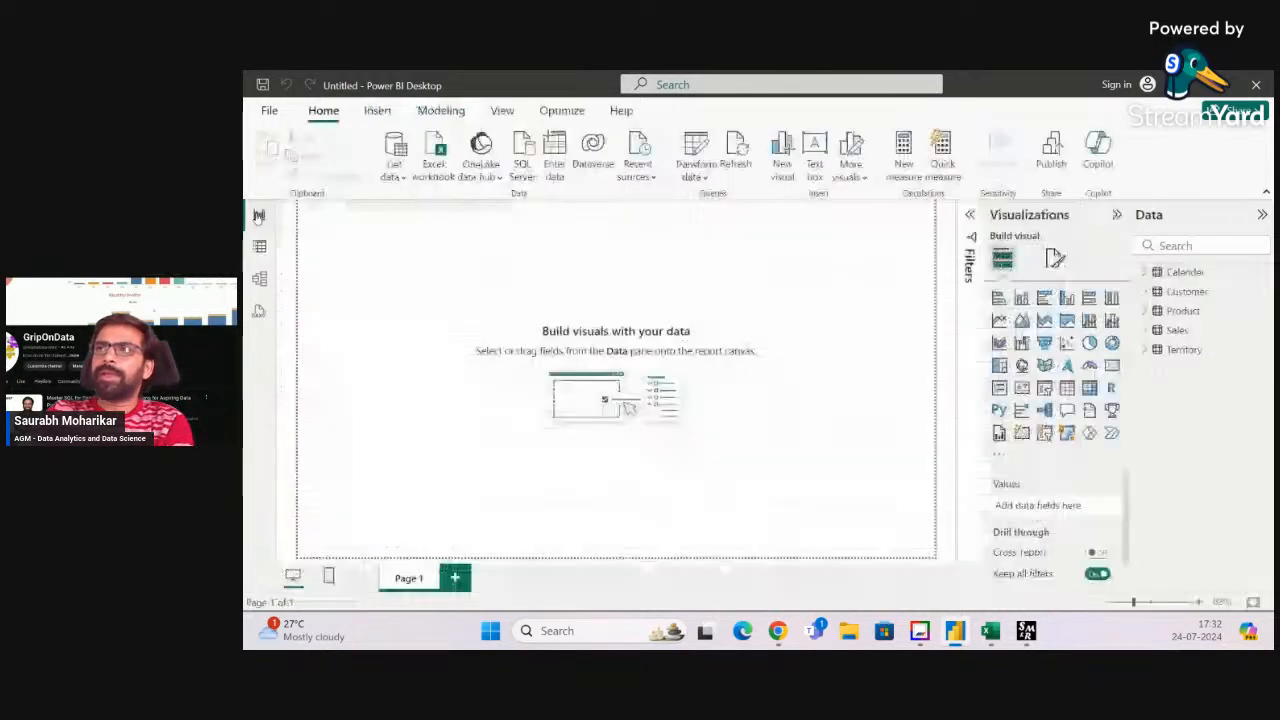
pyautogui.click(1190, 272)
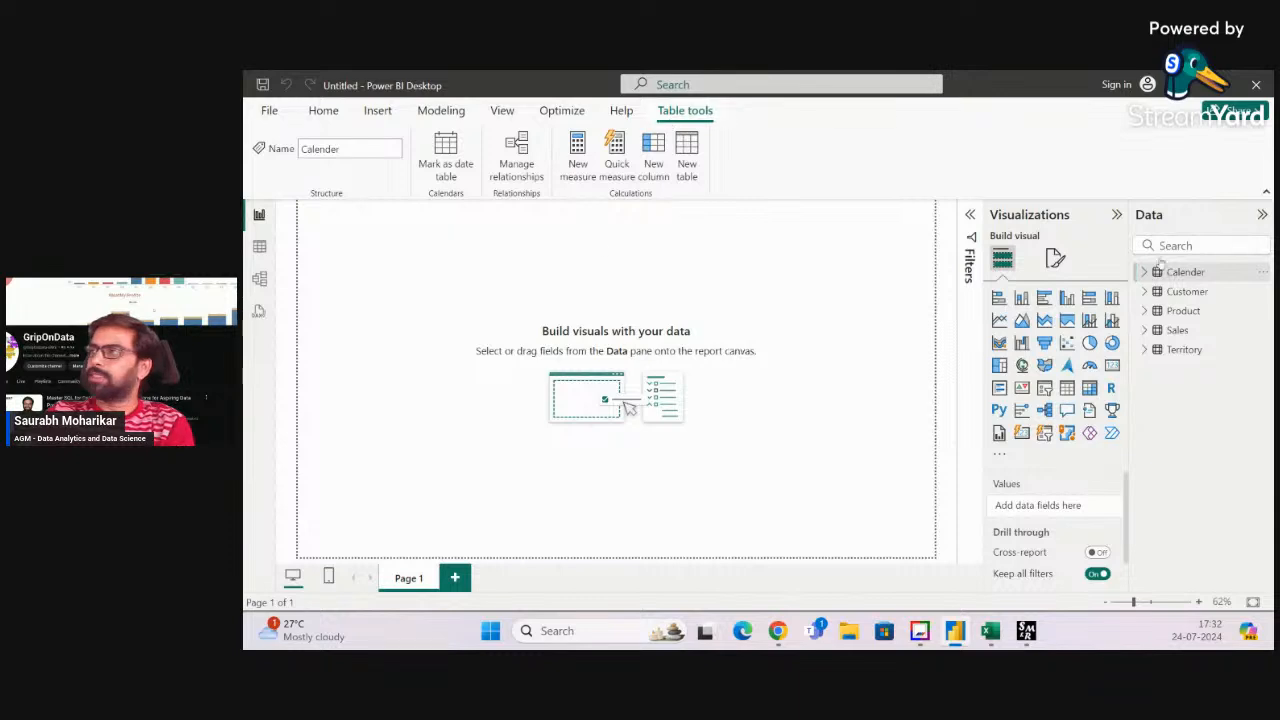
pyautogui.click(259, 247)
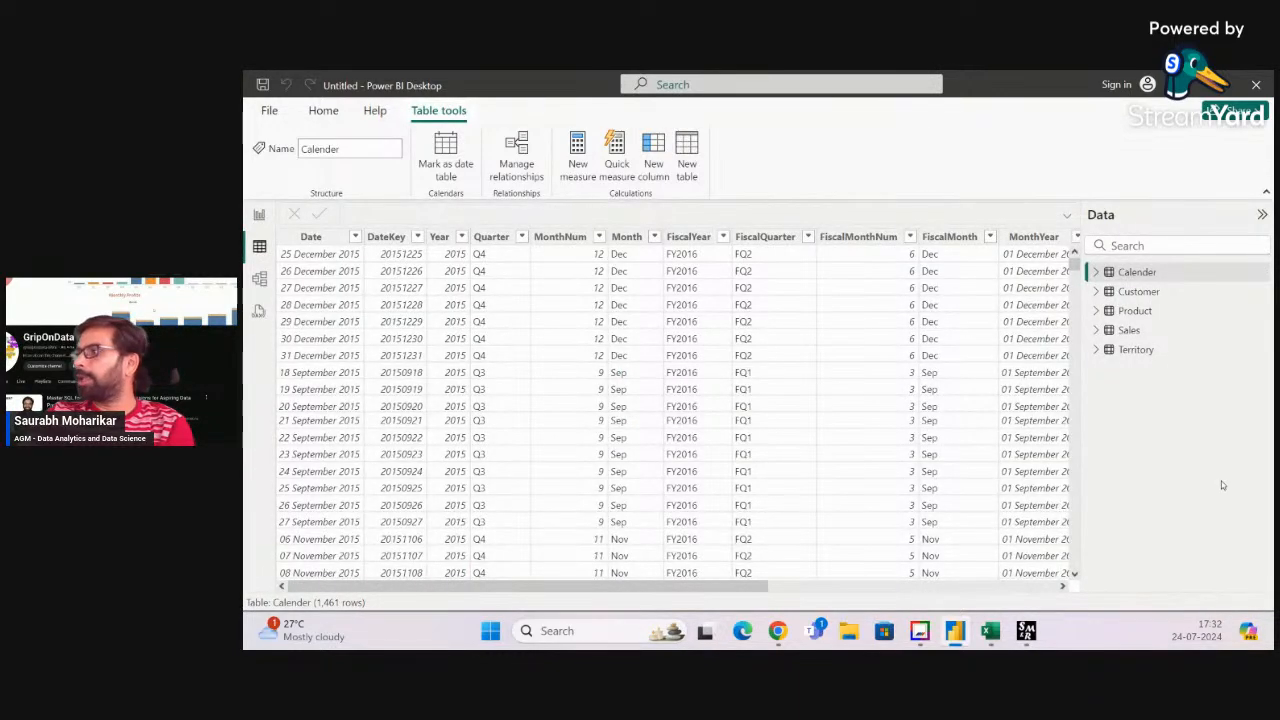
pyautogui.click(1150, 277)
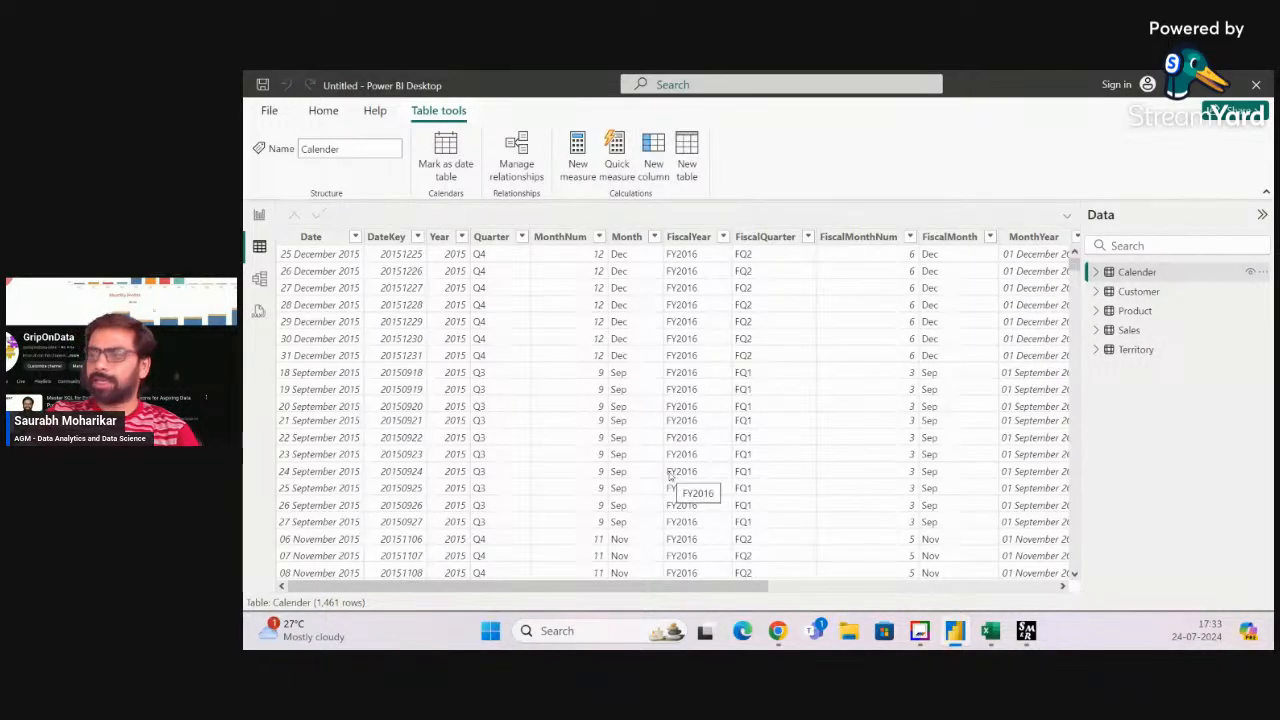
pyautogui.hscroll(5, 672, 480)
pyautogui.hscroll(-5, 672, 478)
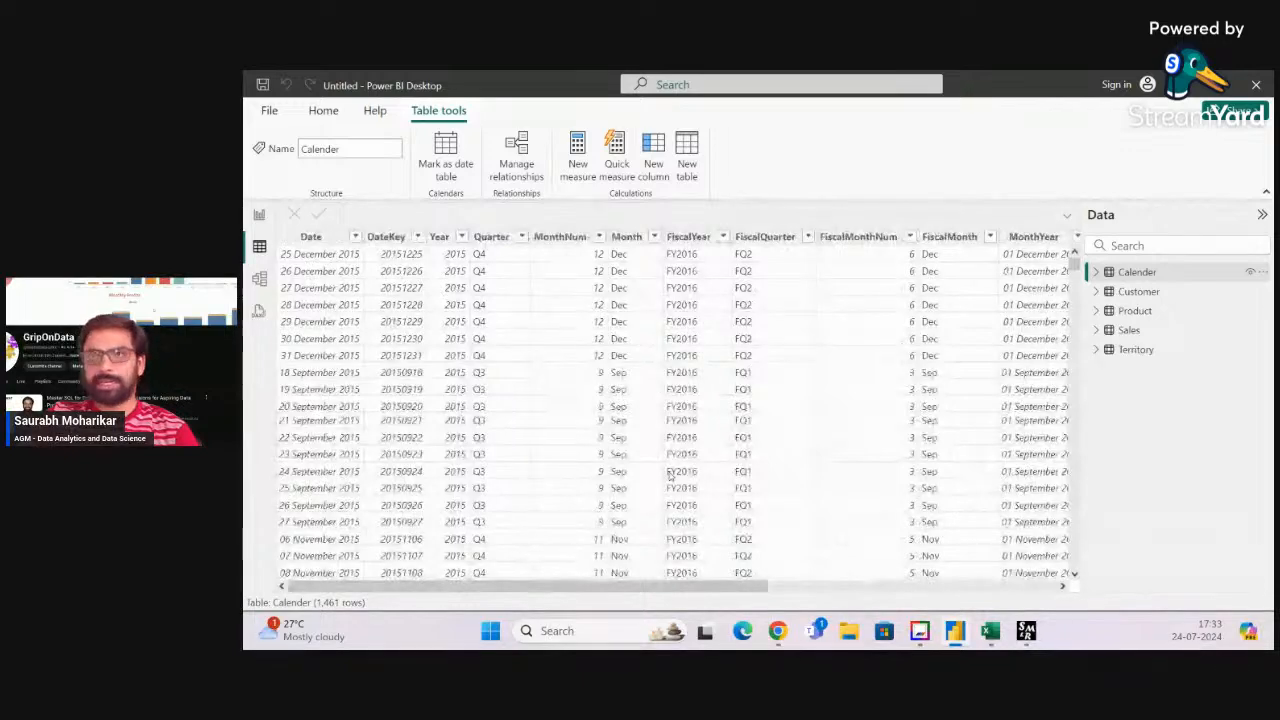
# Examine the Customer table's data across its columns in Table view and display the Product table's data
pyautogui.click(1130, 292)
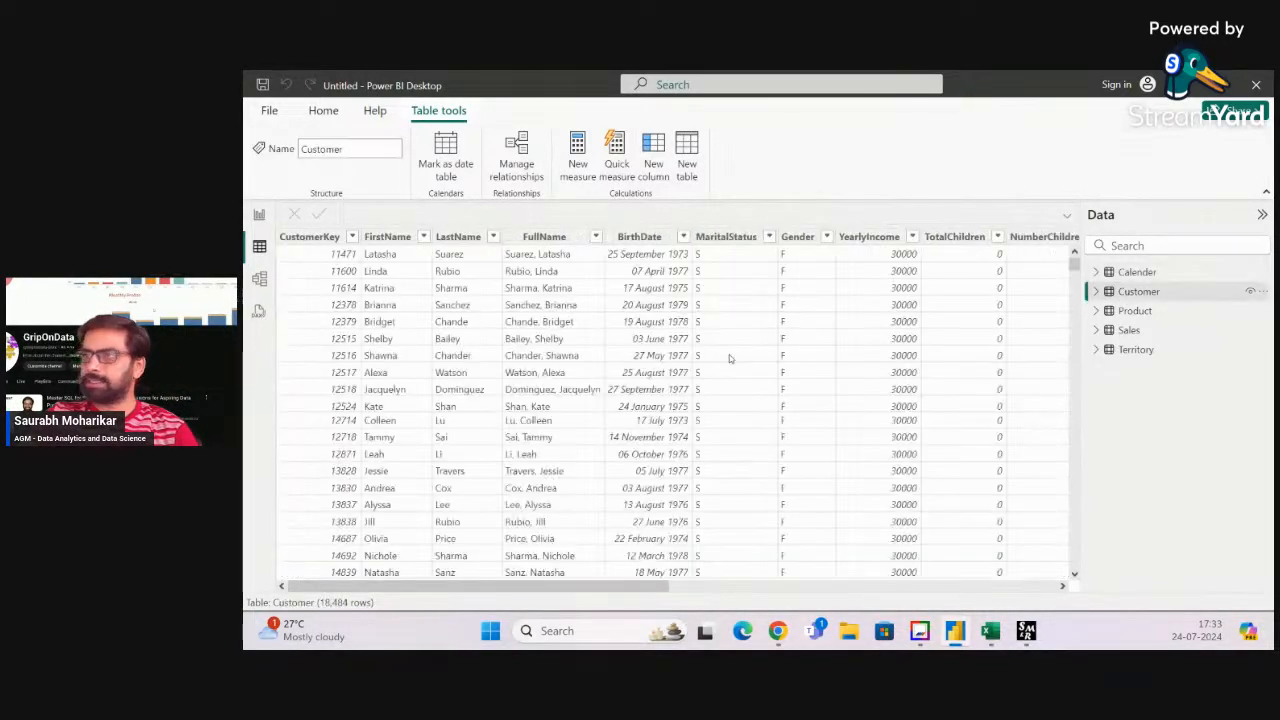
pyautogui.hscroll(10, 729, 354)
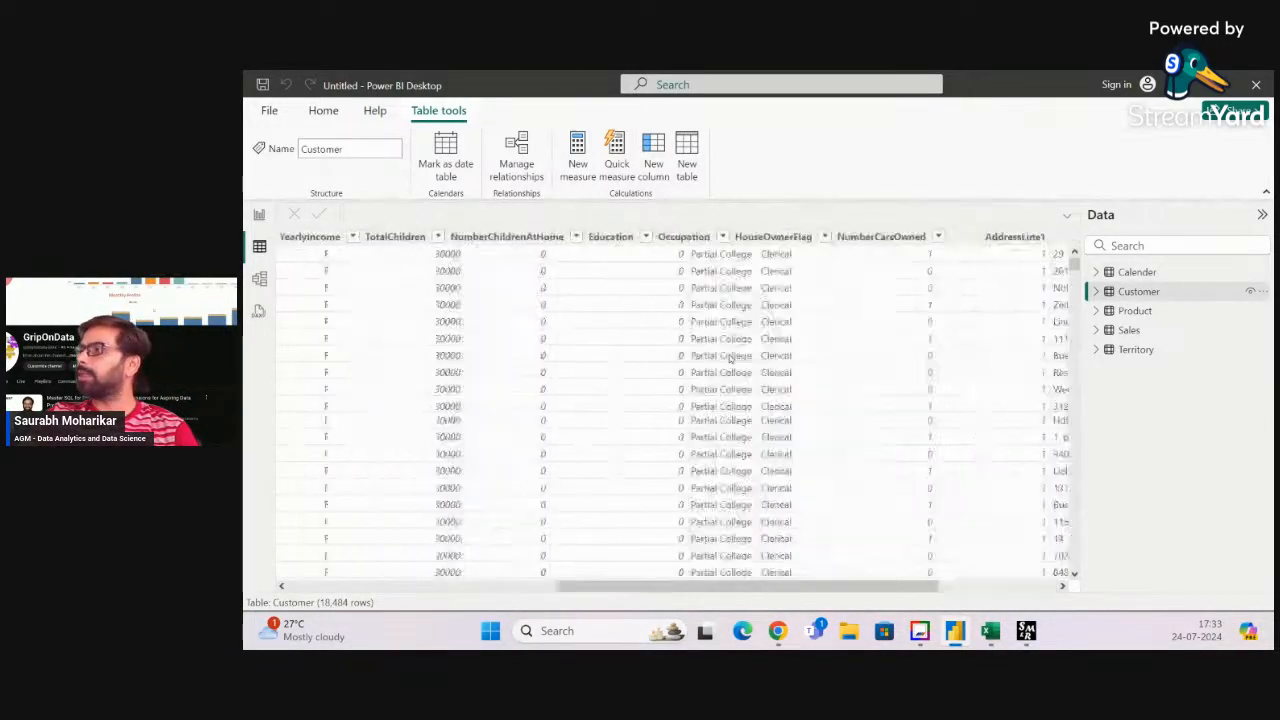
pyautogui.hscroll(-10, 730, 358)
pyautogui.click(1132, 310)
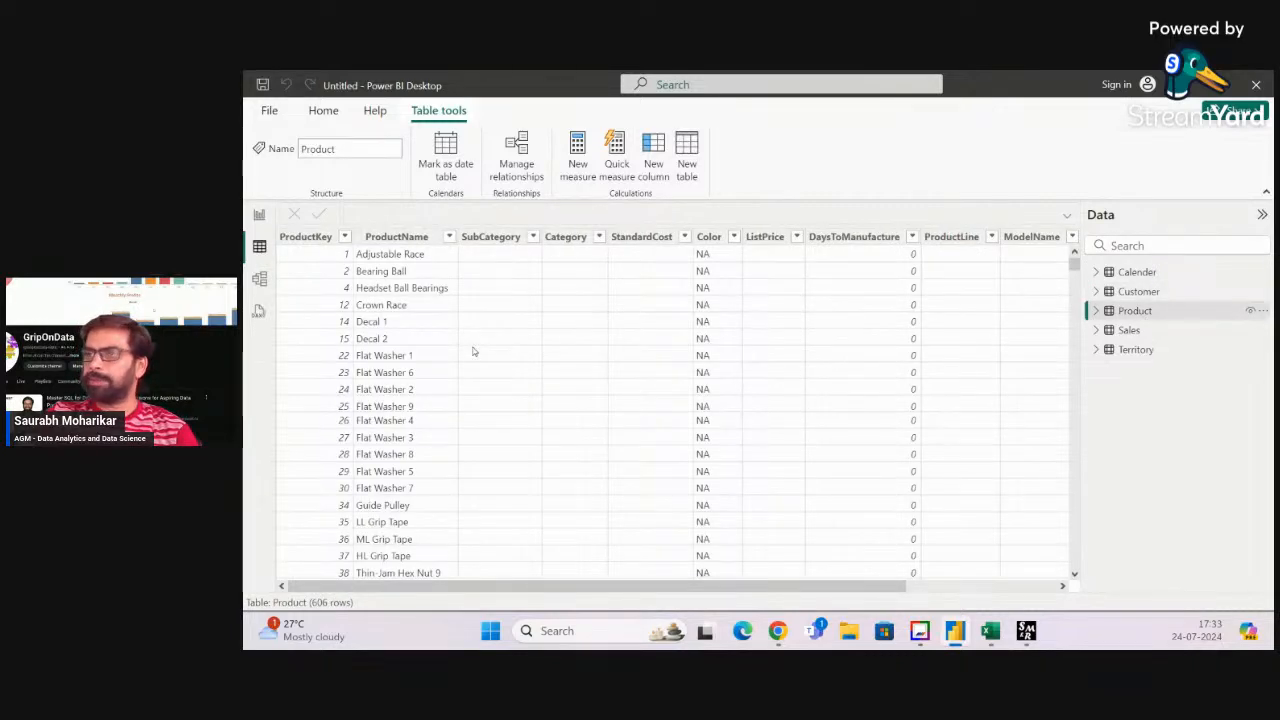
# Examine the Product table's rows and columns, then display the data of the Sales and Territory tables
pyautogui.hscroll(2, 474, 351)
pyautogui.scroll(-20, 474, 351)
pyautogui.scroll(-20, 474, 351)
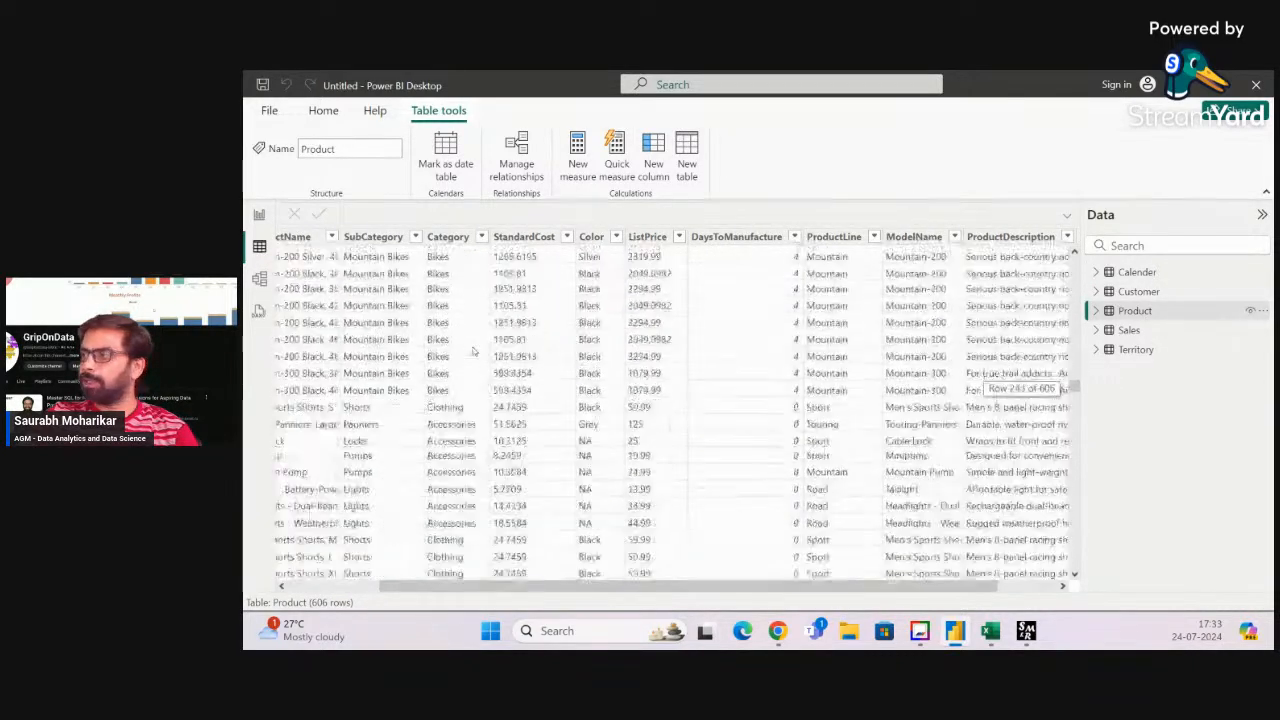
pyautogui.click(1148, 331)
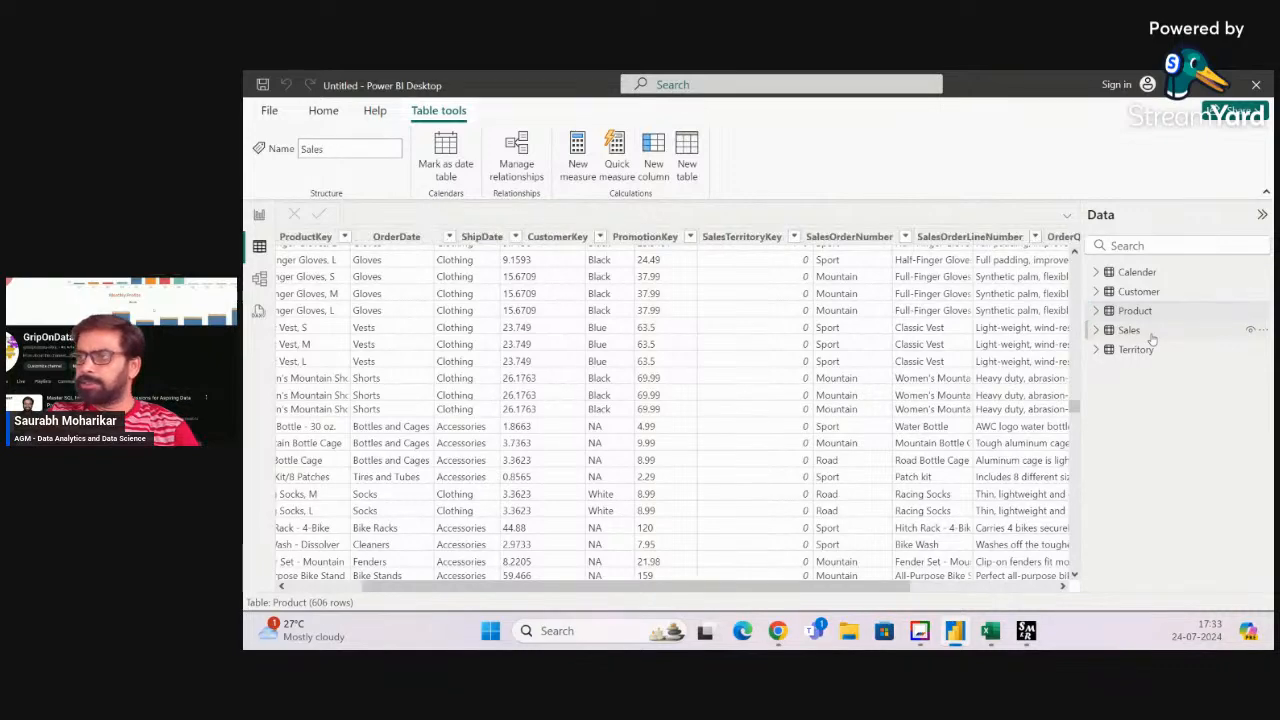
pyautogui.click(1140, 350)
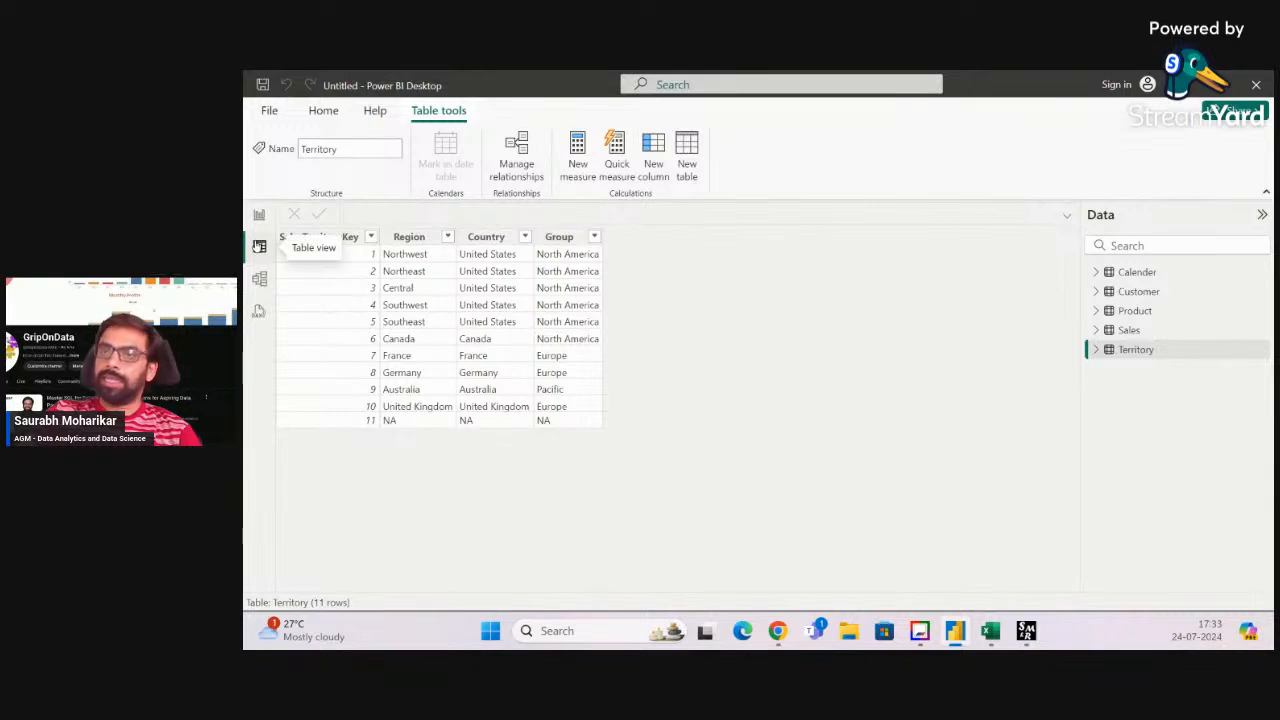
# Open the Customer table's query in Power Query Editor from its FullName column, then close the editor
pyautogui.click(1139, 291)
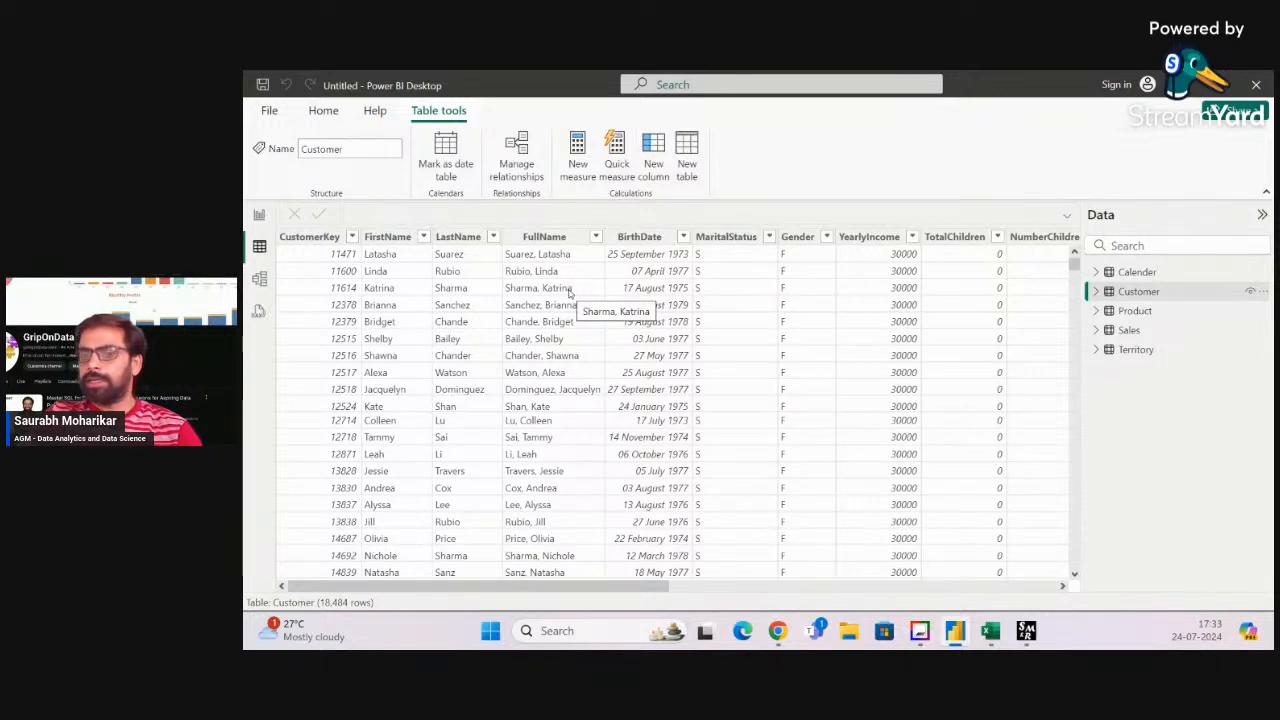
pyautogui.rightClick(507, 322)
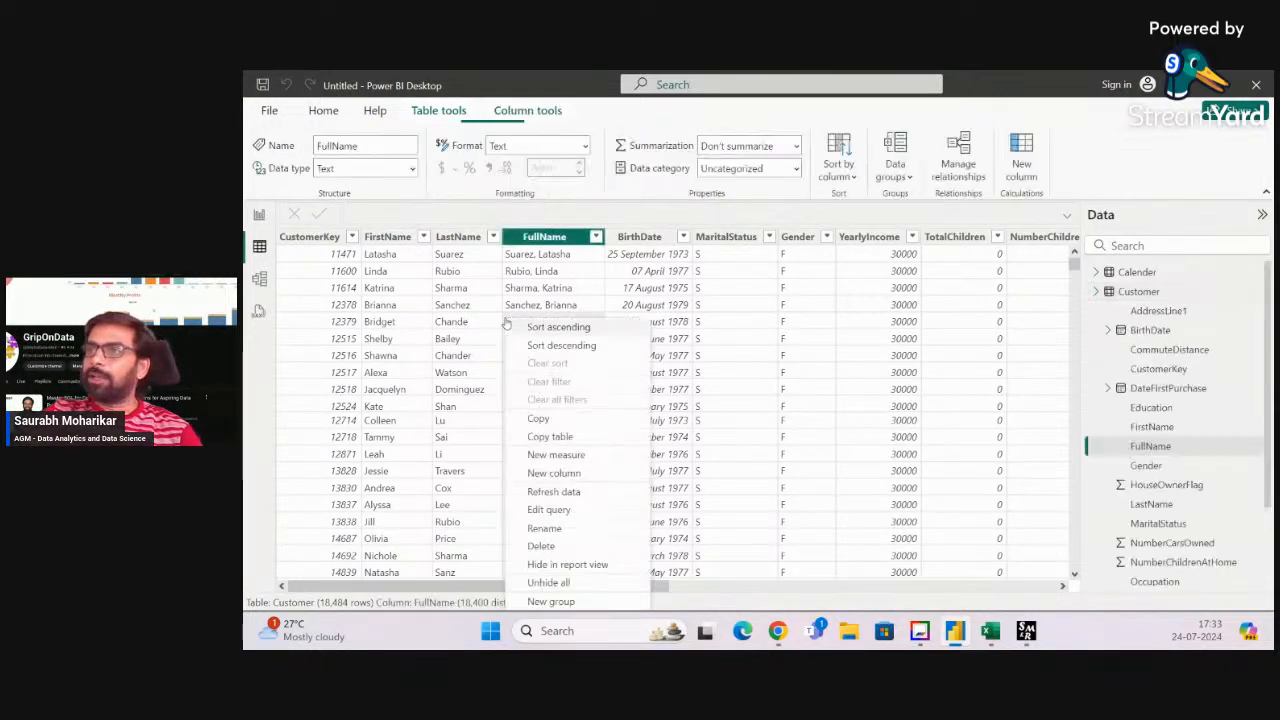
pyautogui.click(596, 510)
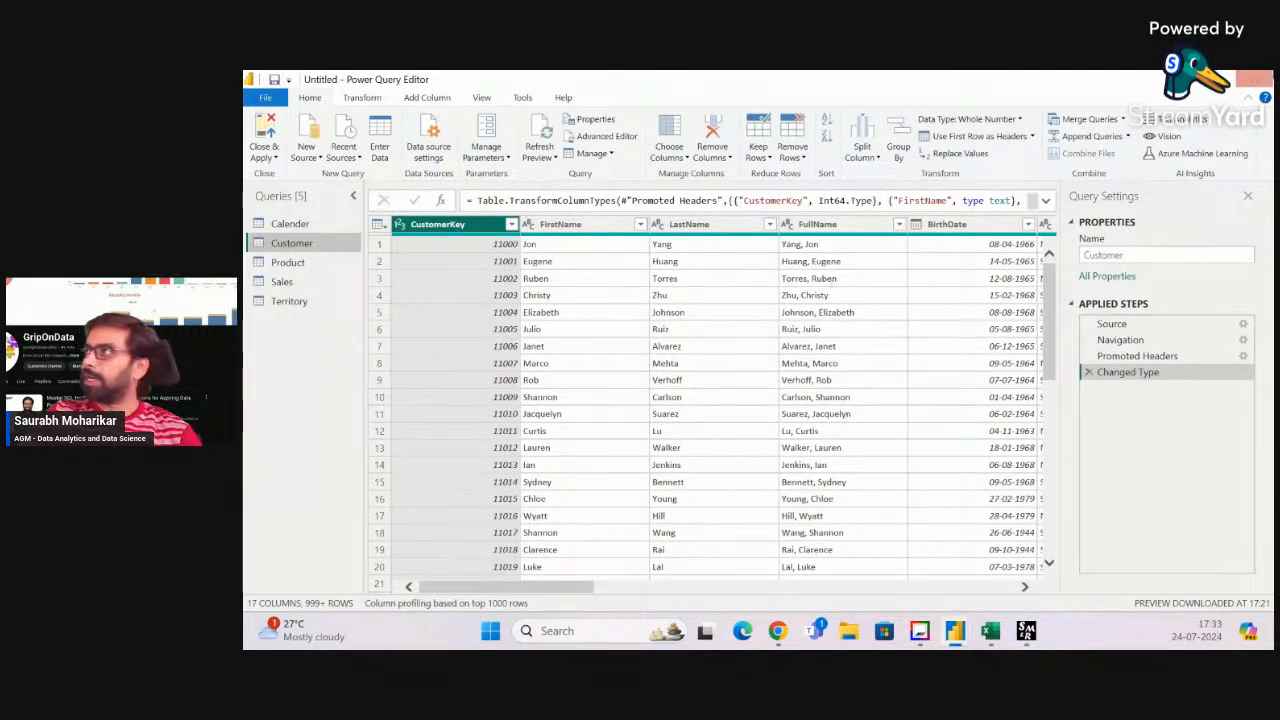
pyautogui.click(1266, 75)
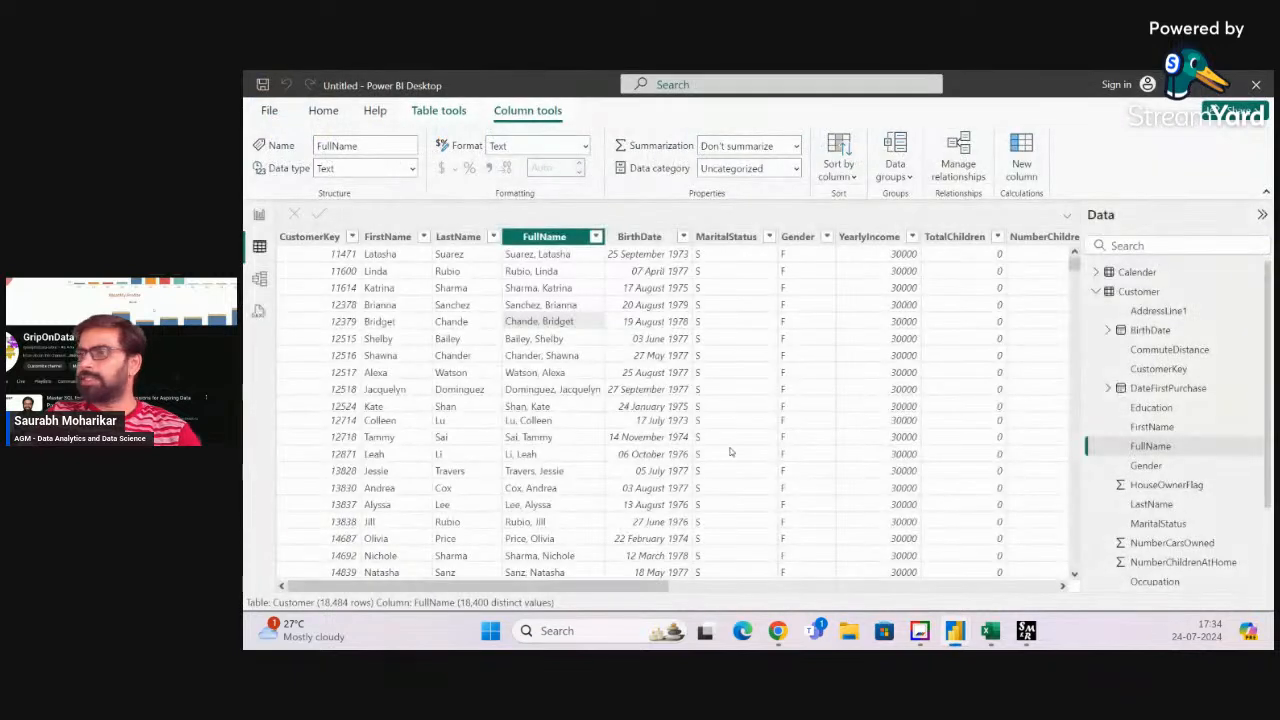
# View the actions available for the MaritalStatus column, then select the FullName column of the Customer table
pyautogui.rightClick(735, 303)
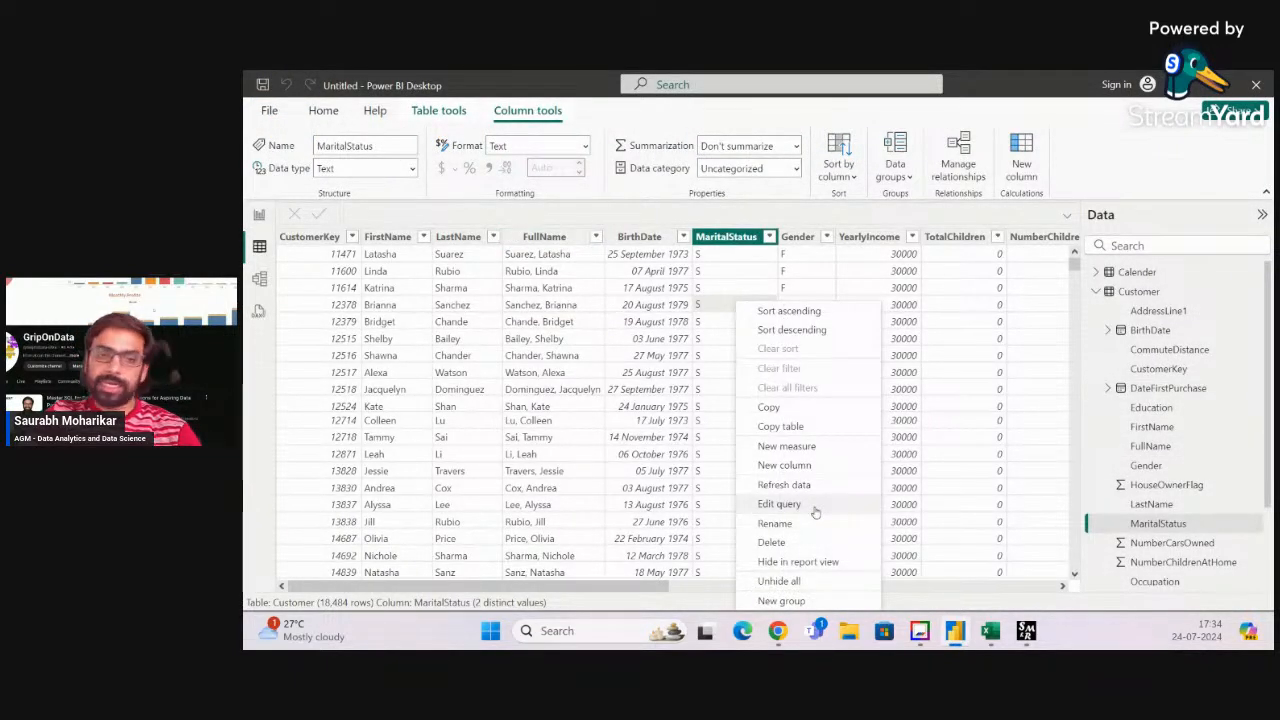
pyautogui.click(566, 338)
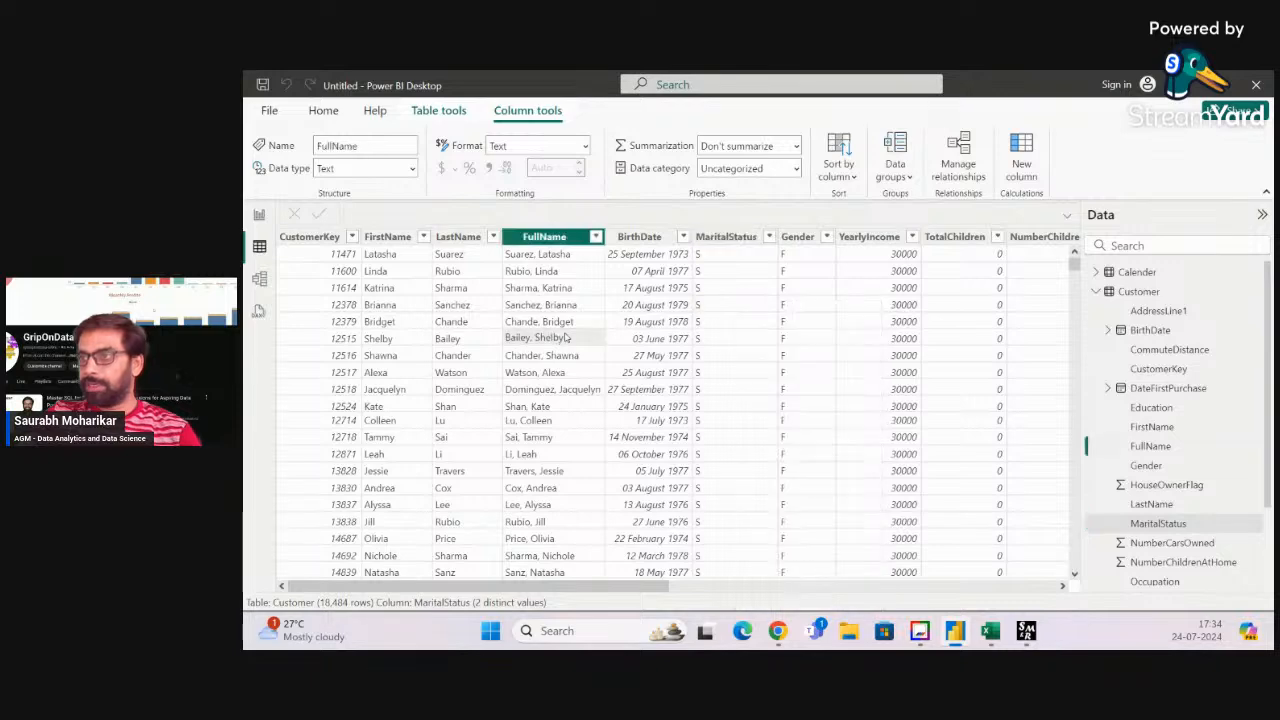
pyautogui.hscroll(5, 894, 368)
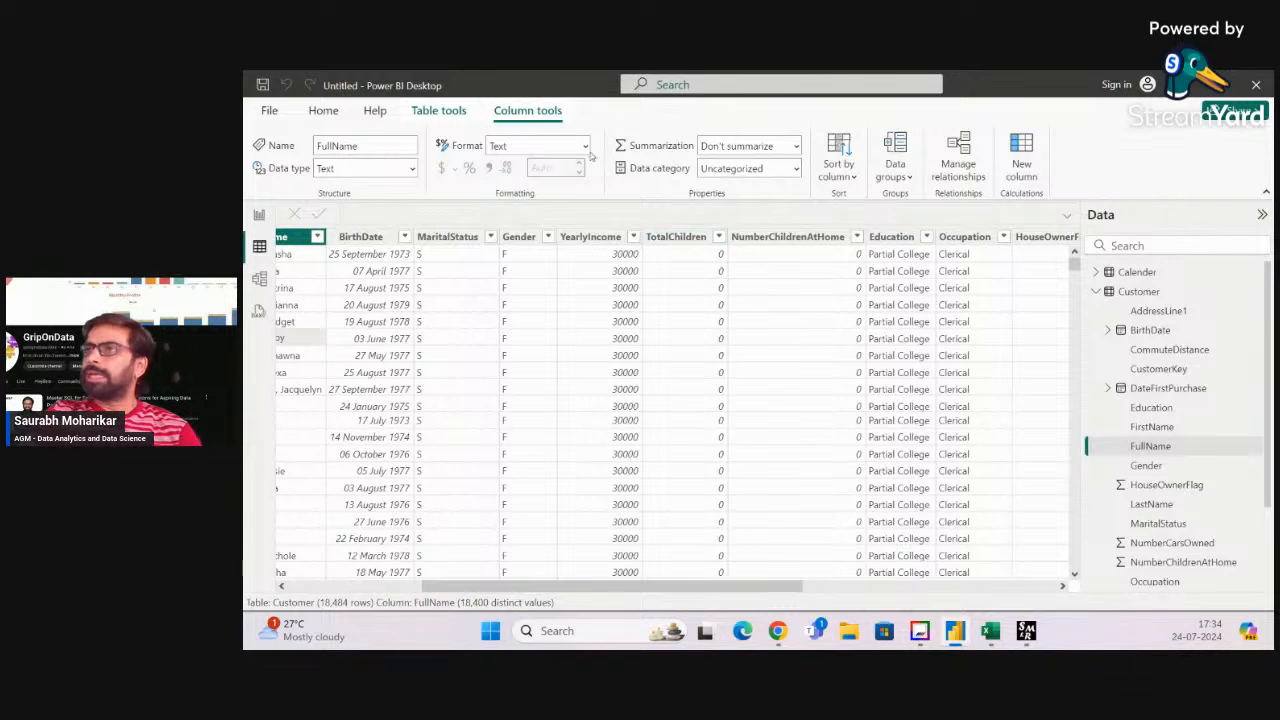
# Compare the table-level and column-level tools for the Customer table, then collapse its field list
pyautogui.click(449, 116)
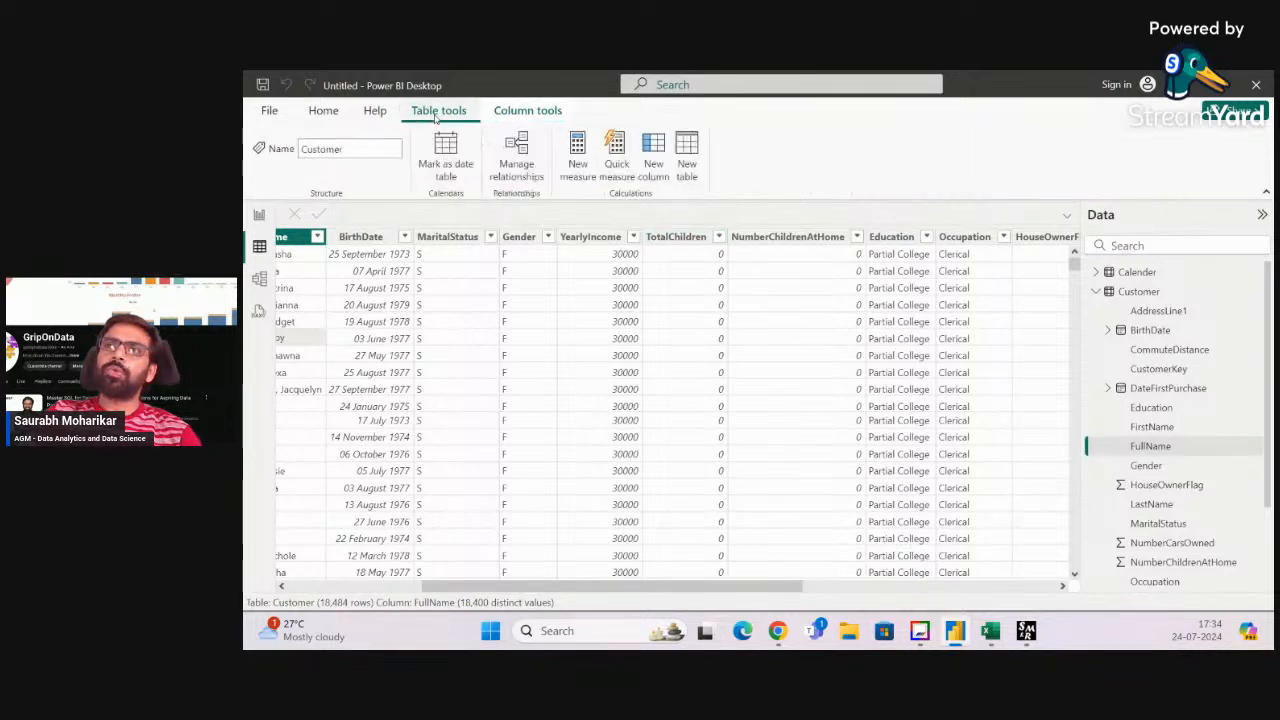
pyautogui.click(514, 106)
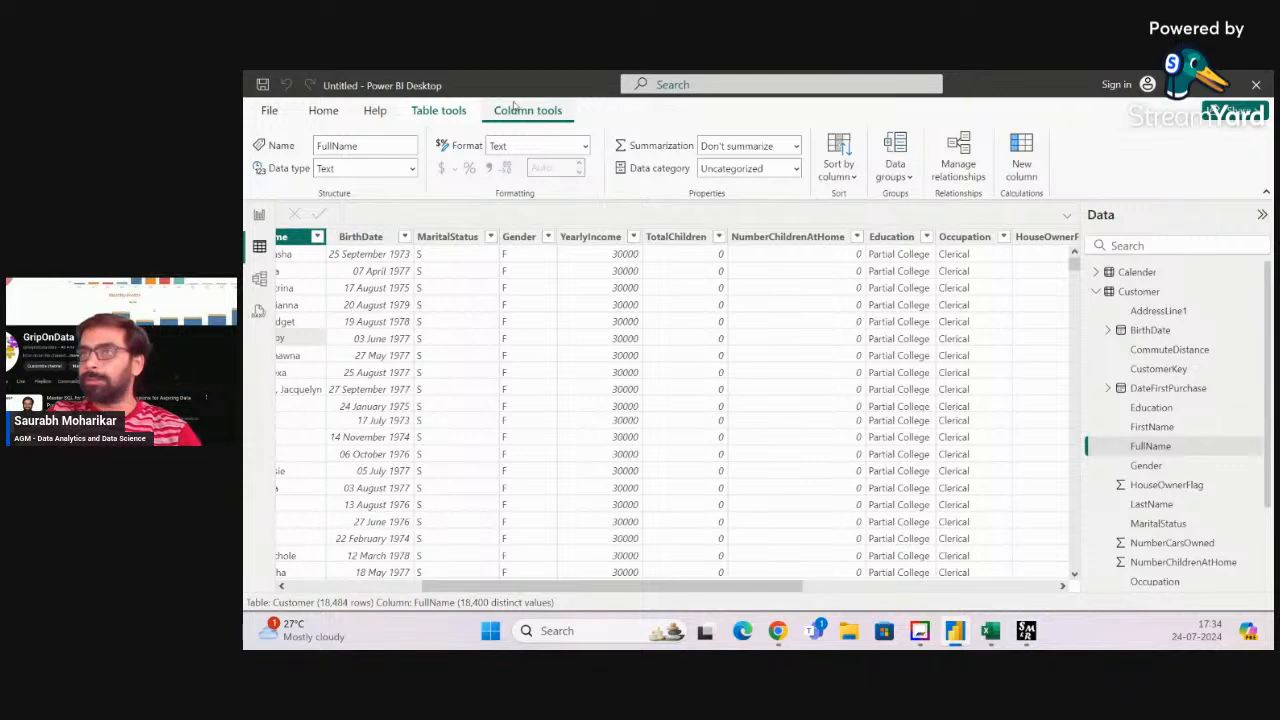
pyautogui.click(440, 110)
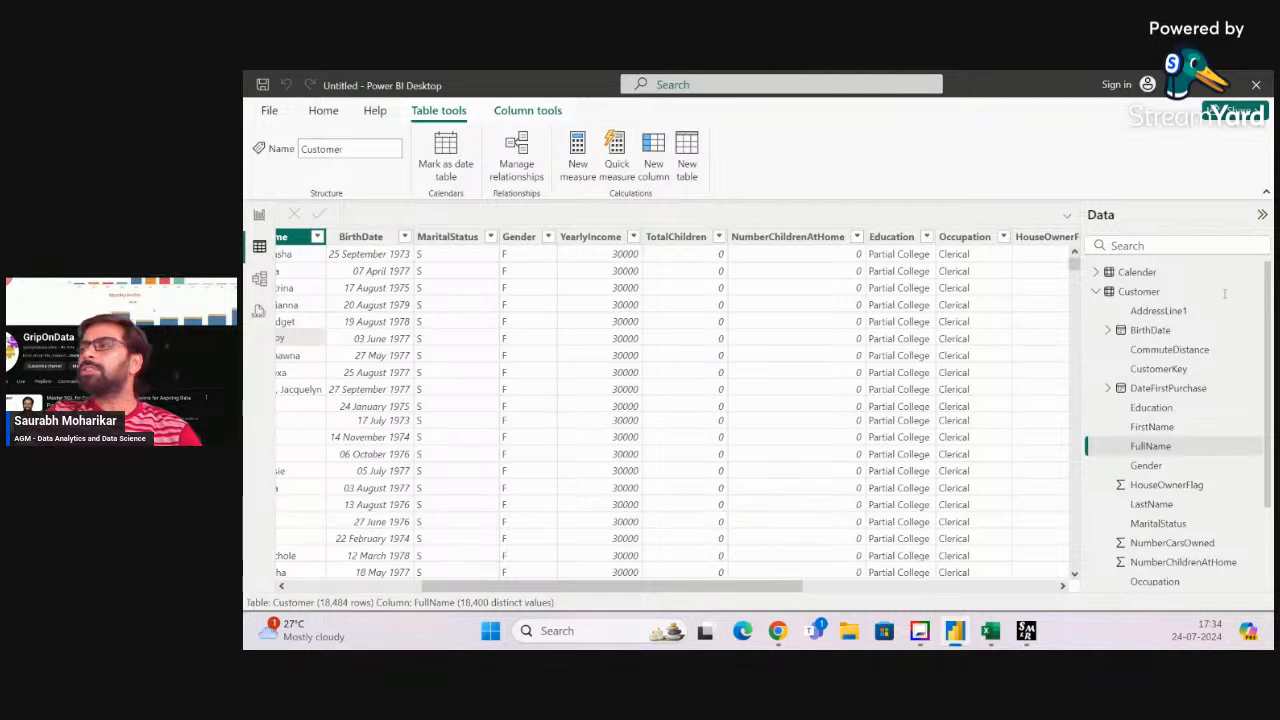
pyautogui.click(1096, 291)
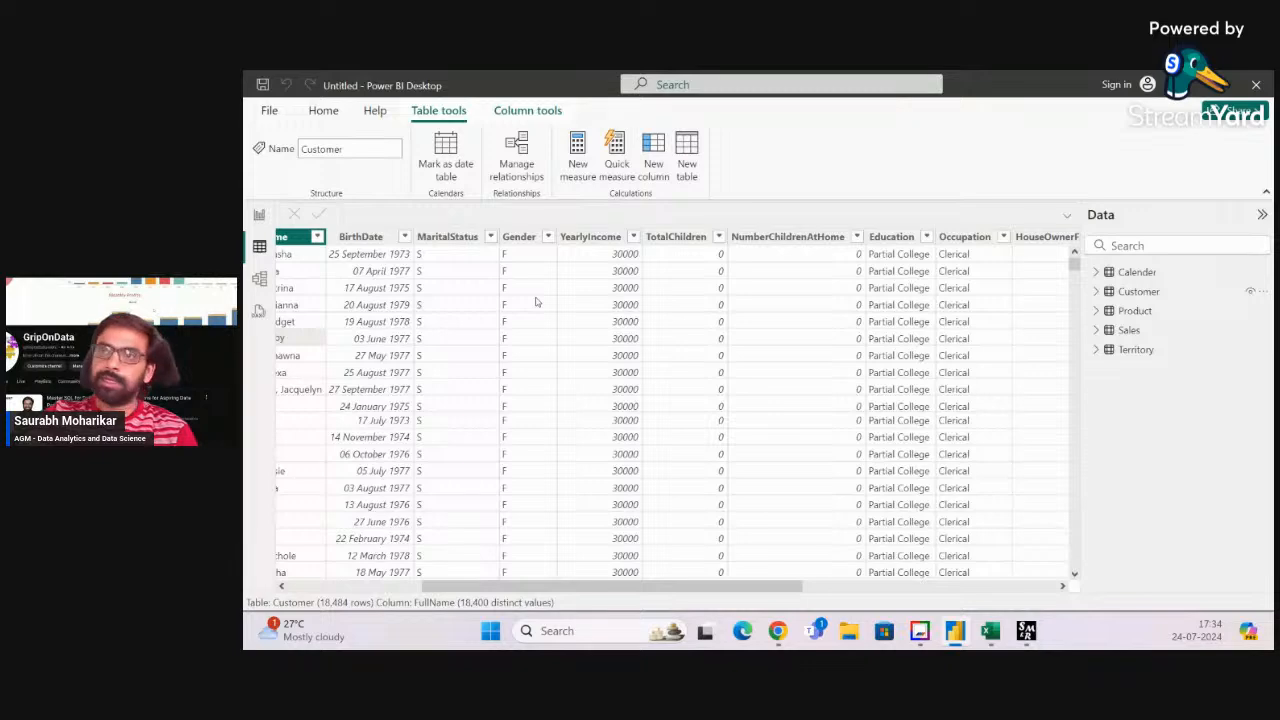
# Look at Report view and the table diagram in Model view, then return to Report view
pyautogui.click(258, 215)
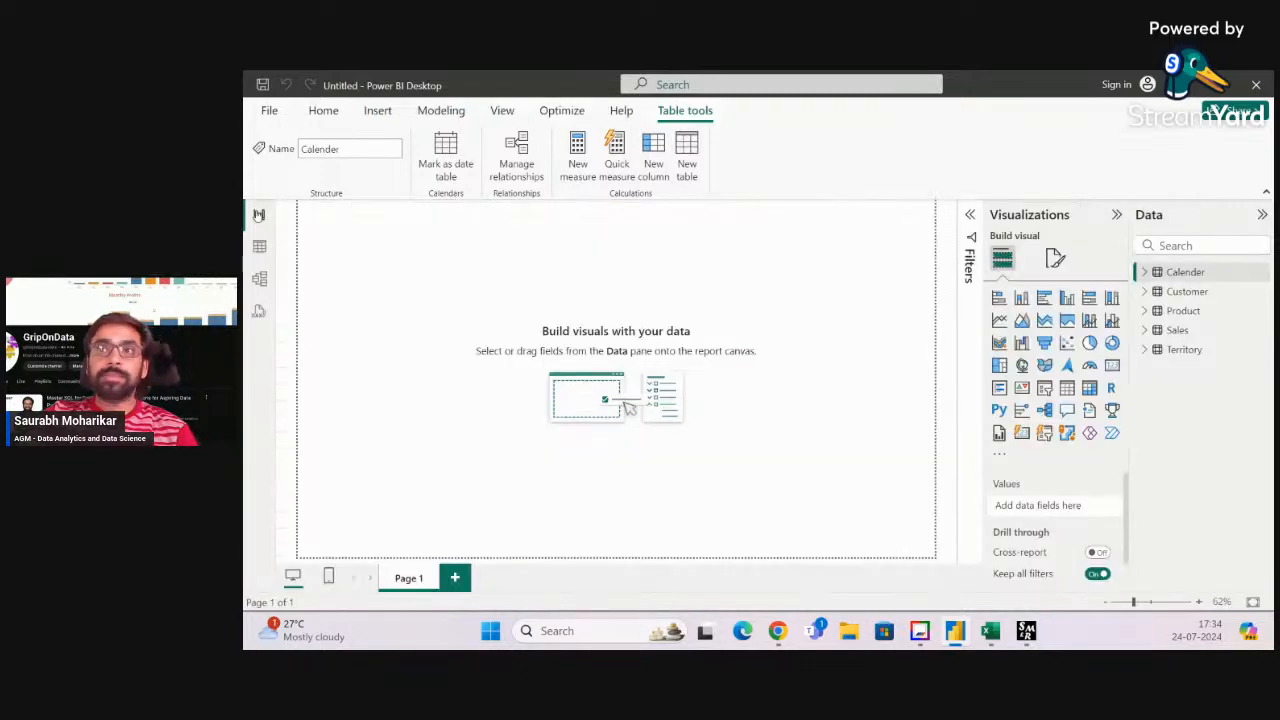
pyautogui.click(259, 278)
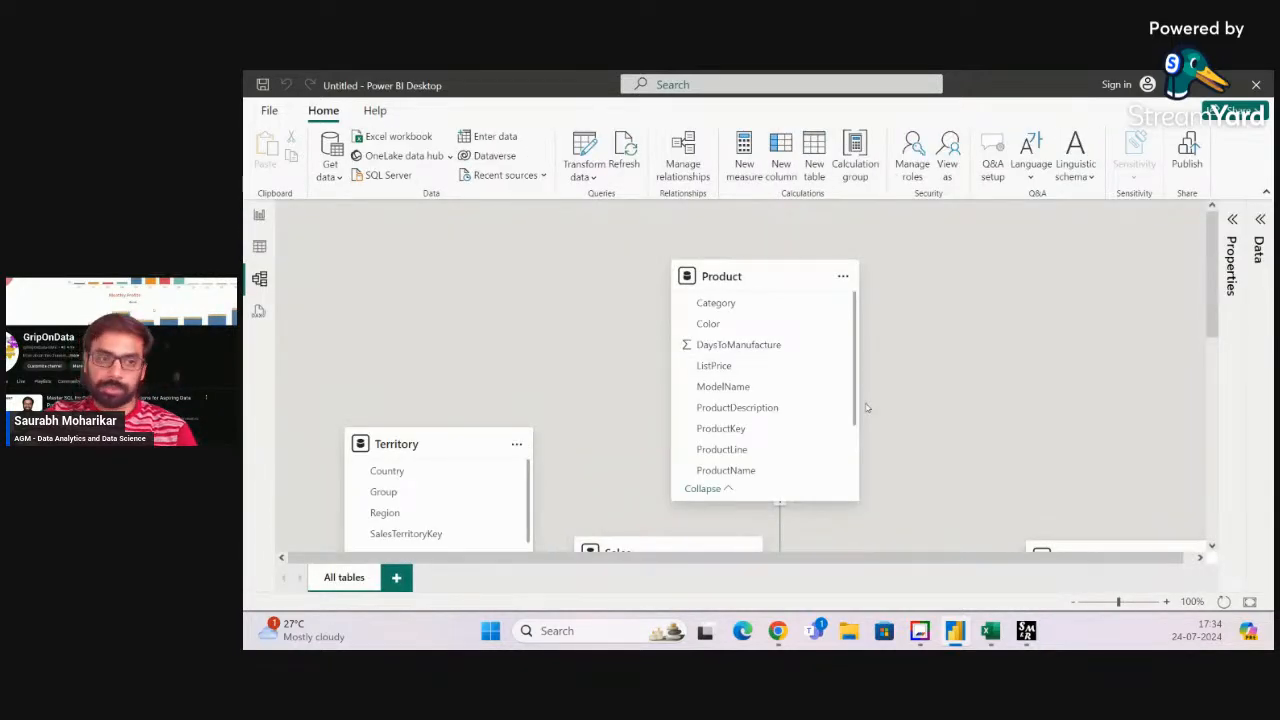
pyautogui.click(1074, 604)
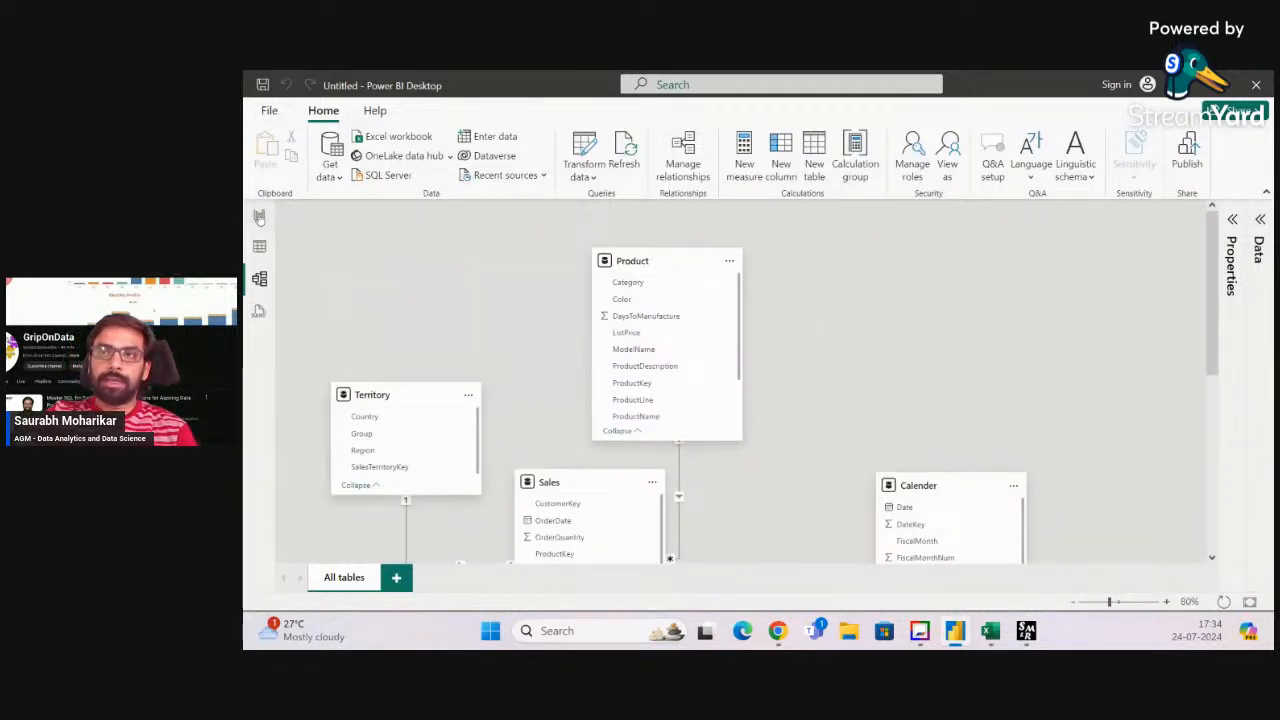
pyautogui.click(259, 215)
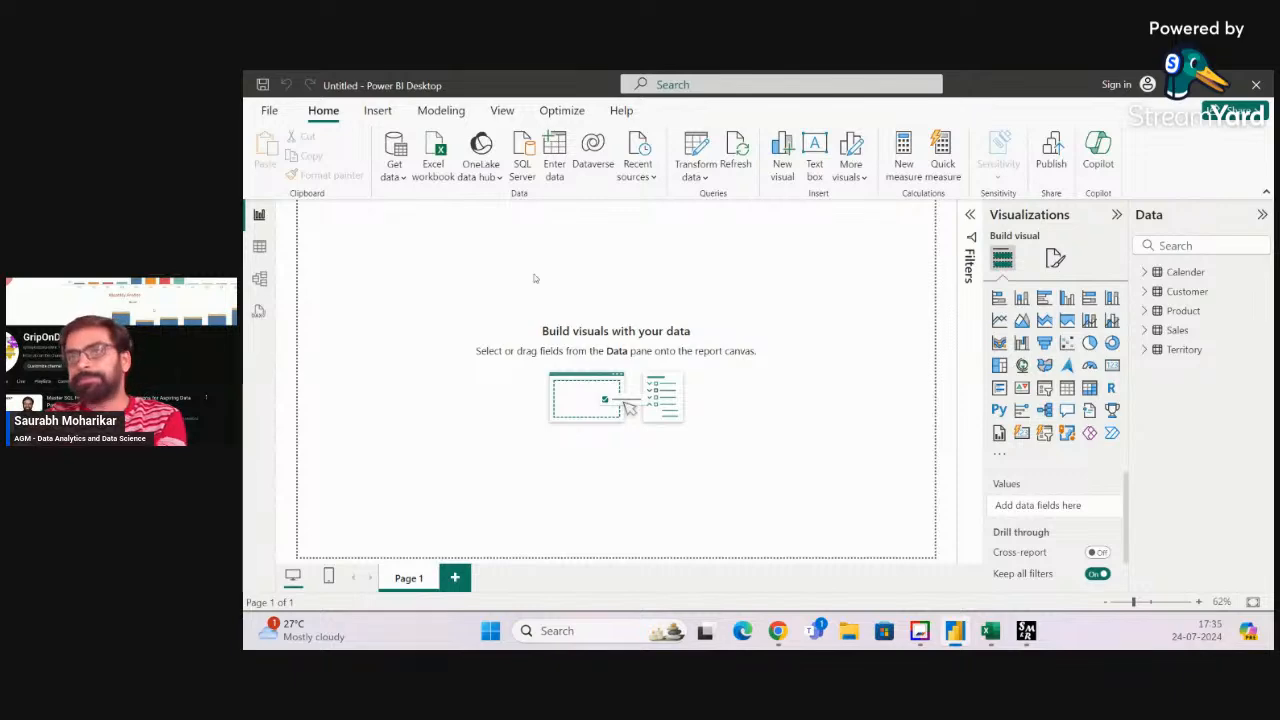
# View the actions available for the Customer table's FullName column in Table view, then return to Report view
pyautogui.click(259, 246)
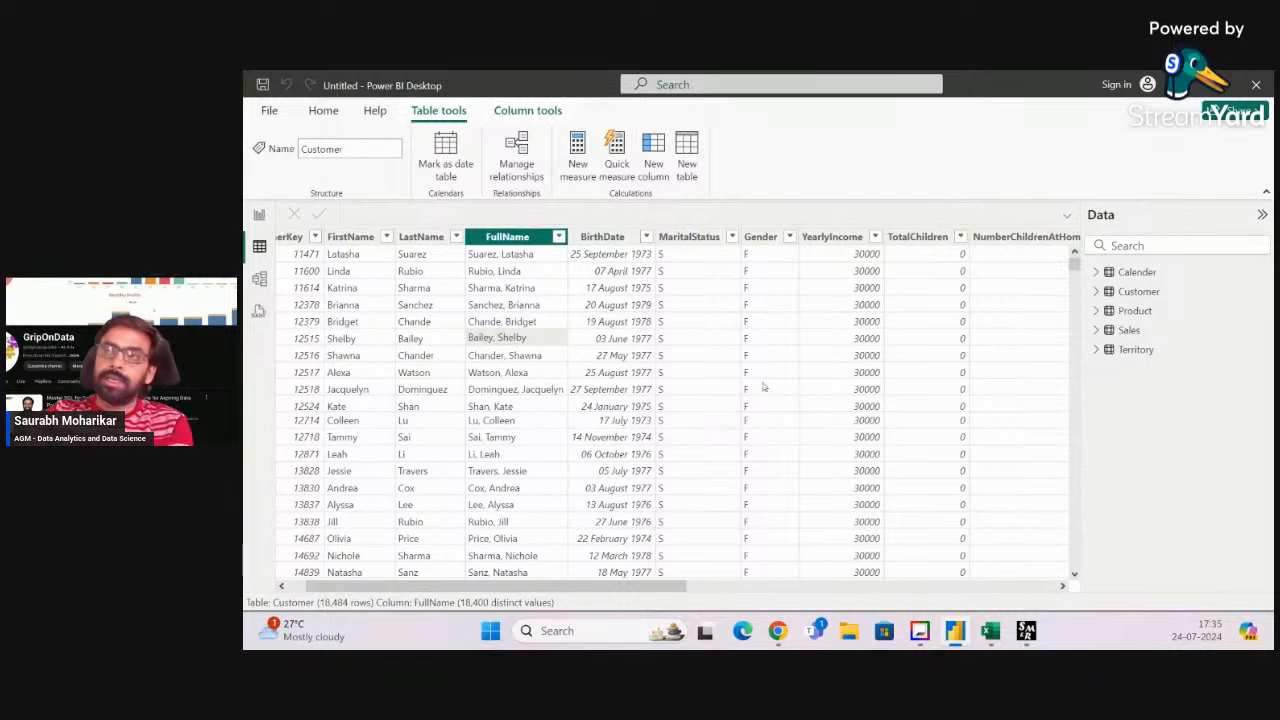
pyautogui.rightClick(547, 318)
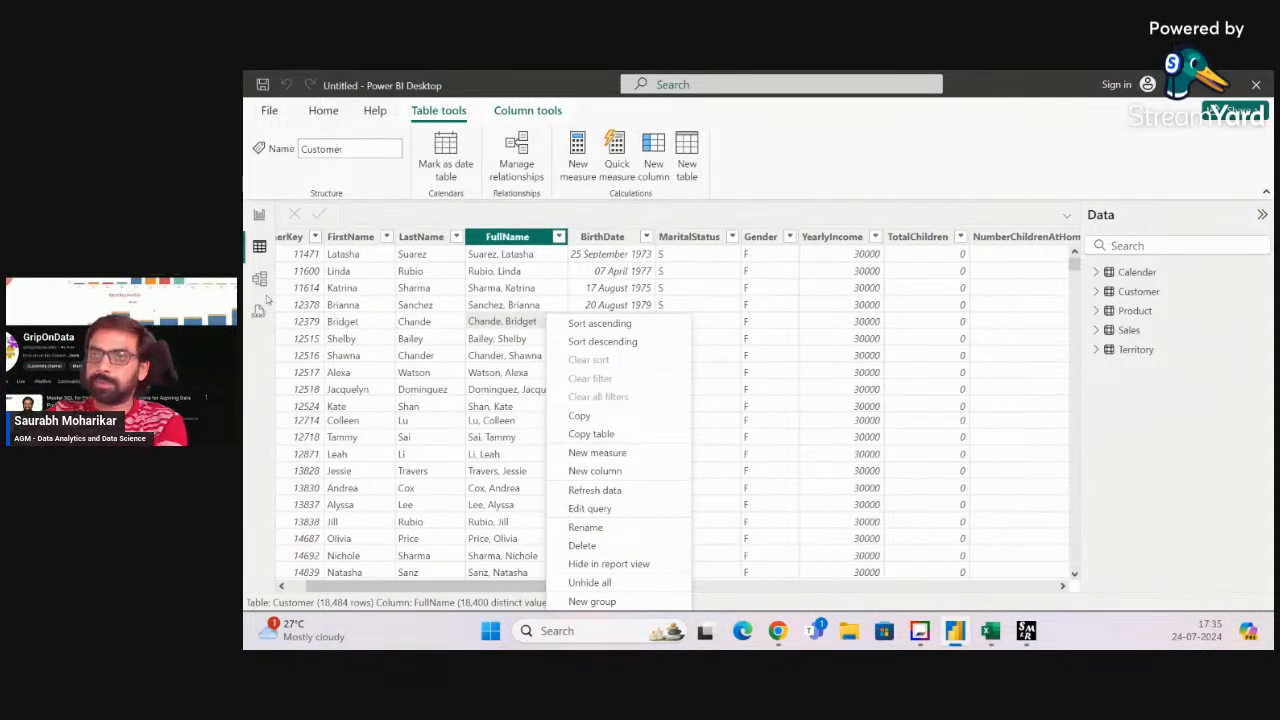
pyautogui.click(262, 216)
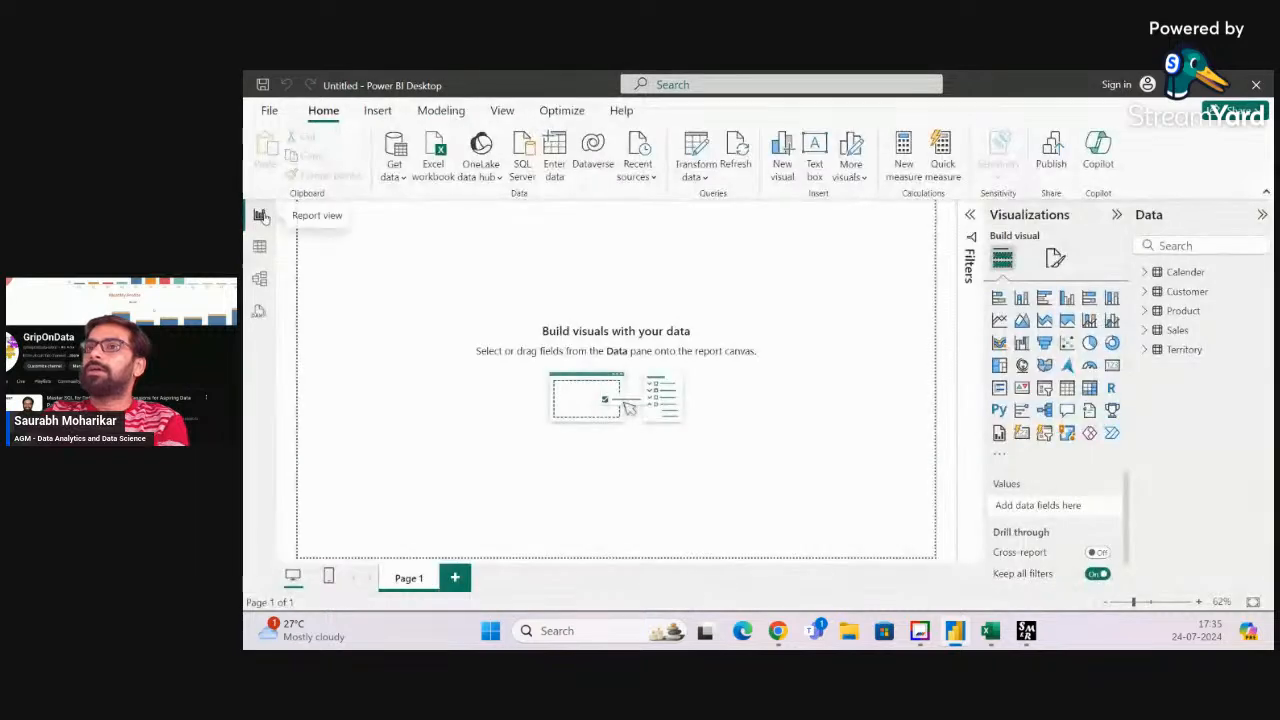
# Rearrange the Model view diagram by moving the Calender table up beside Product and the Customer table beneath Calender, beside Sales
pyautogui.click(260, 280)
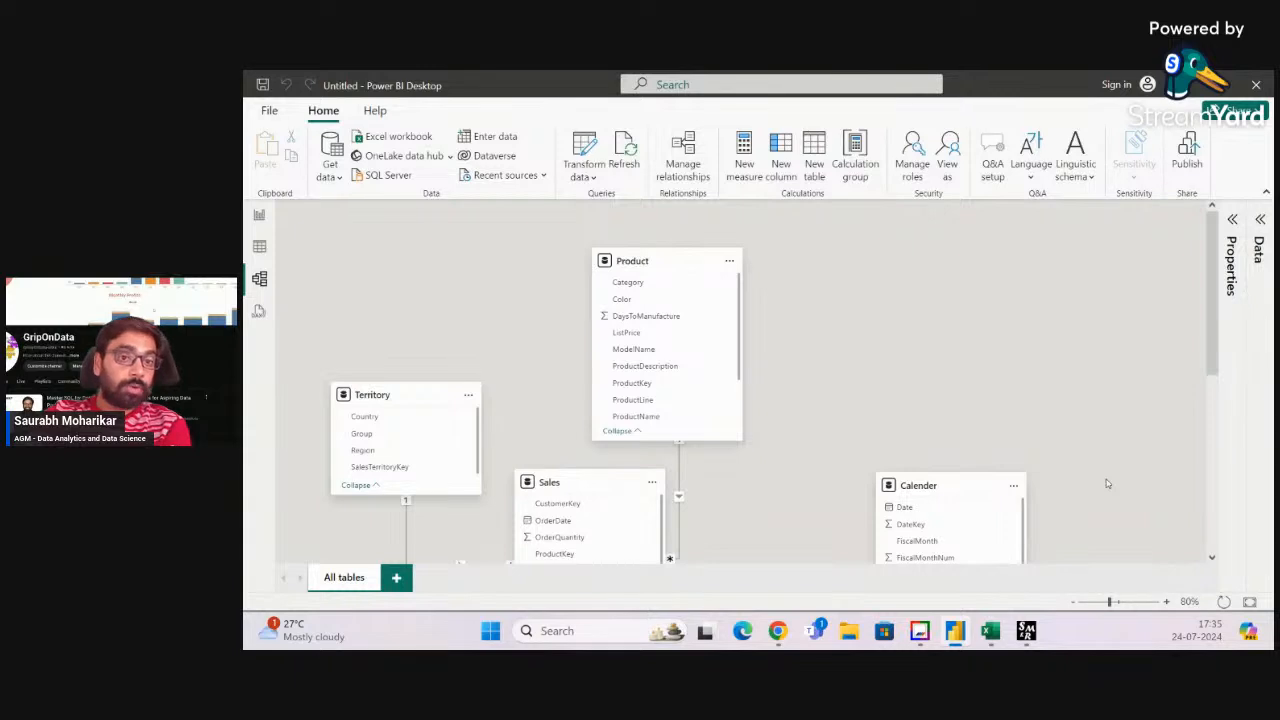
pyautogui.click(1075, 604)
pyautogui.click(1075, 604)
pyautogui.scroll(-1, 1010, 425)
pyautogui.scroll(1, 1050, 460)
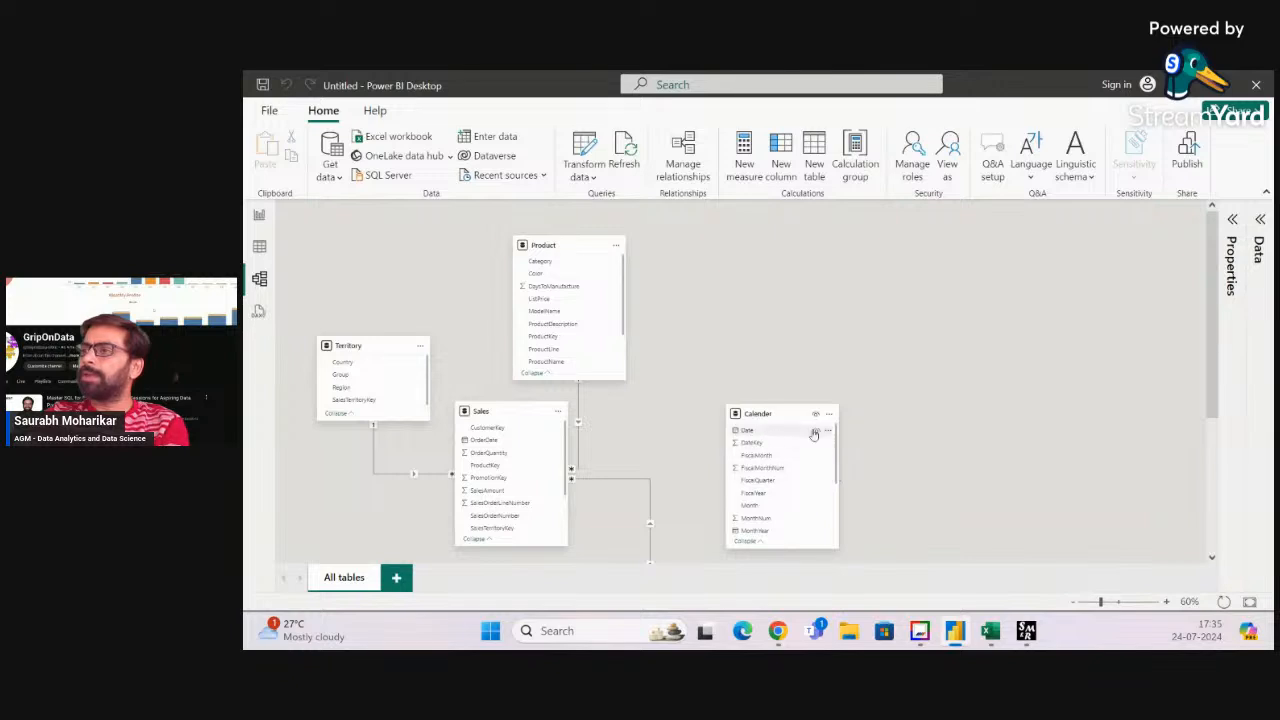
pyautogui.moveTo(760, 408); pyautogui.dragTo(760, 258)
pyautogui.scroll(-3, 780, 503)
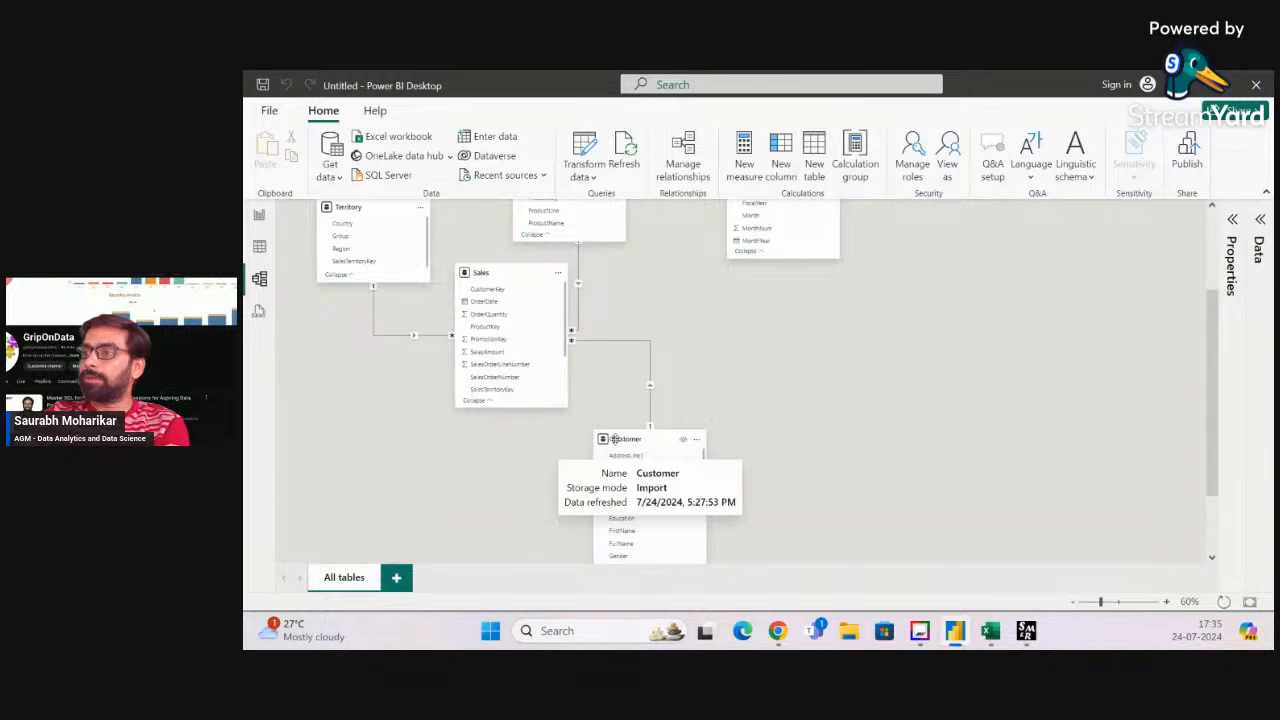
pyautogui.moveTo(614, 440); pyautogui.dragTo(738, 432)
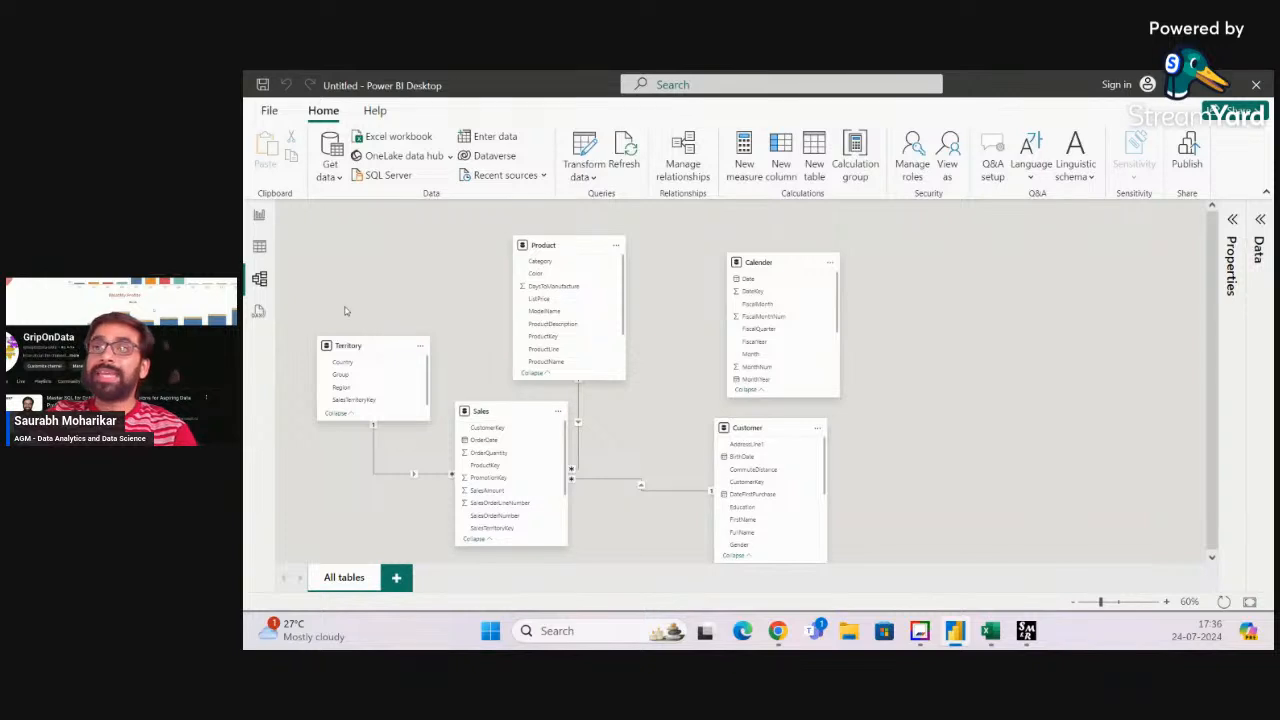
# Select the Customer table's BirthDate column in Table view, then return to Model view
pyautogui.click(258, 246)
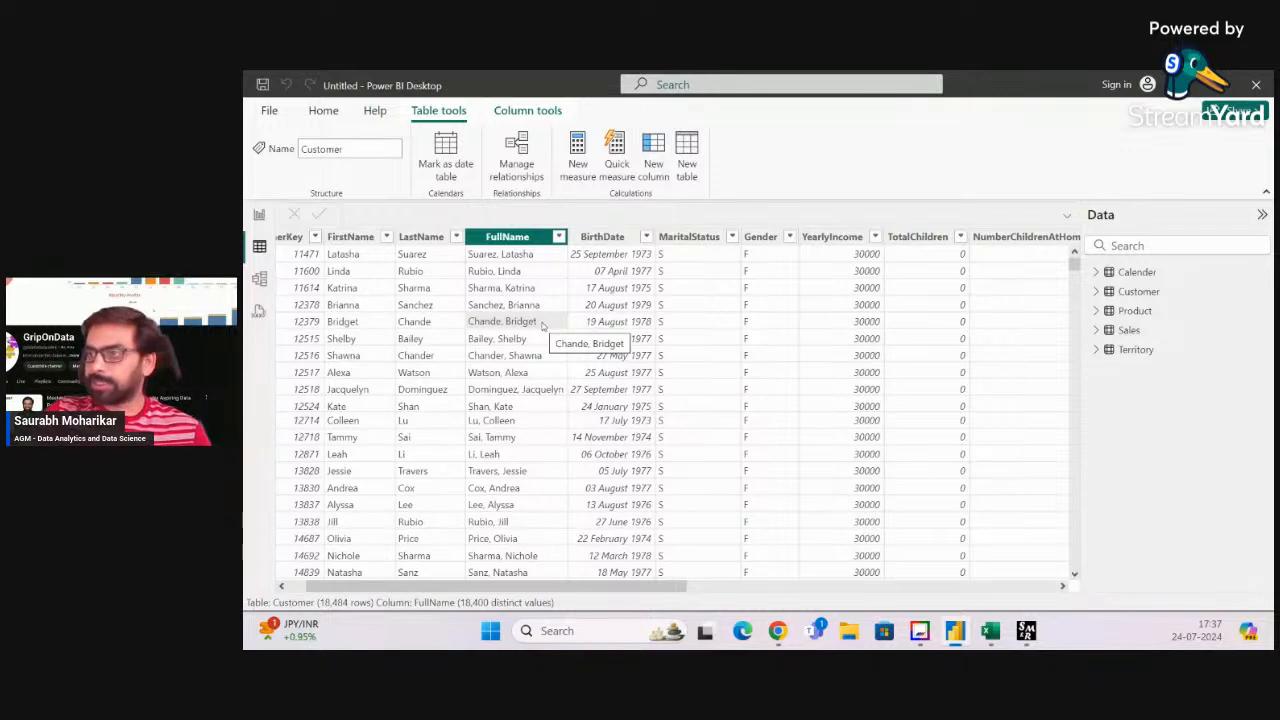
pyautogui.click(613, 289)
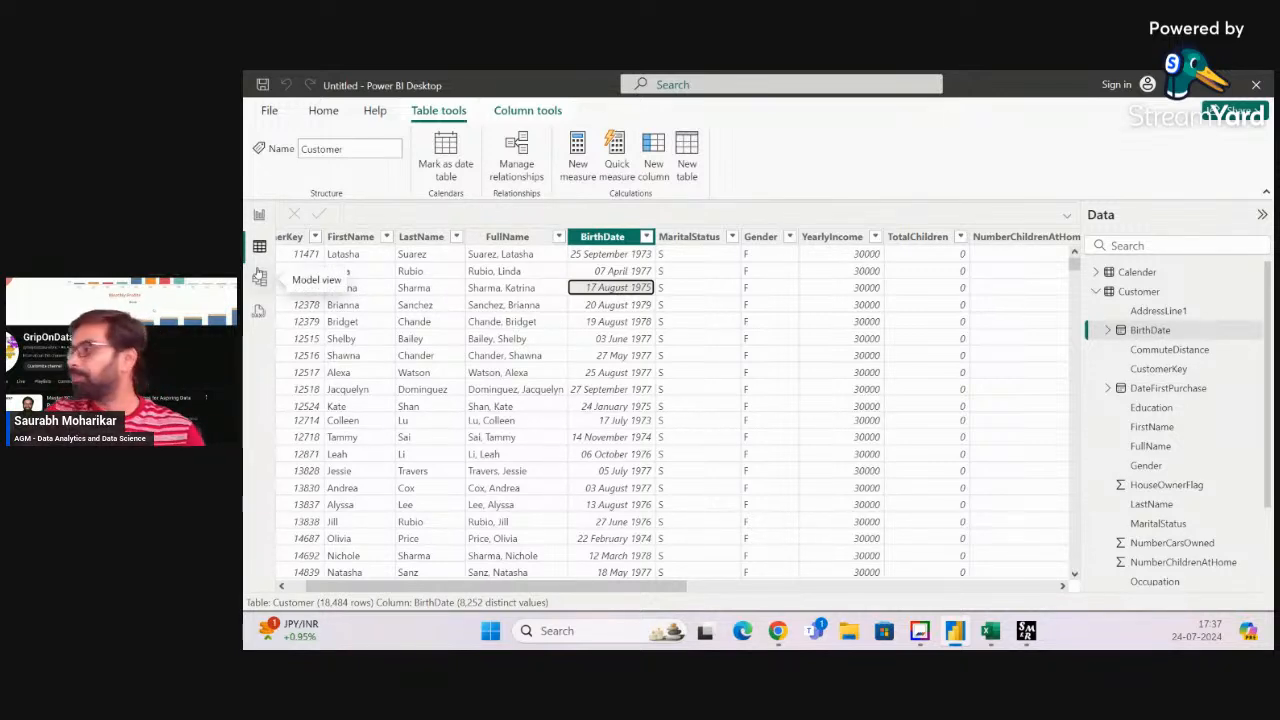
pyautogui.click(259, 277)
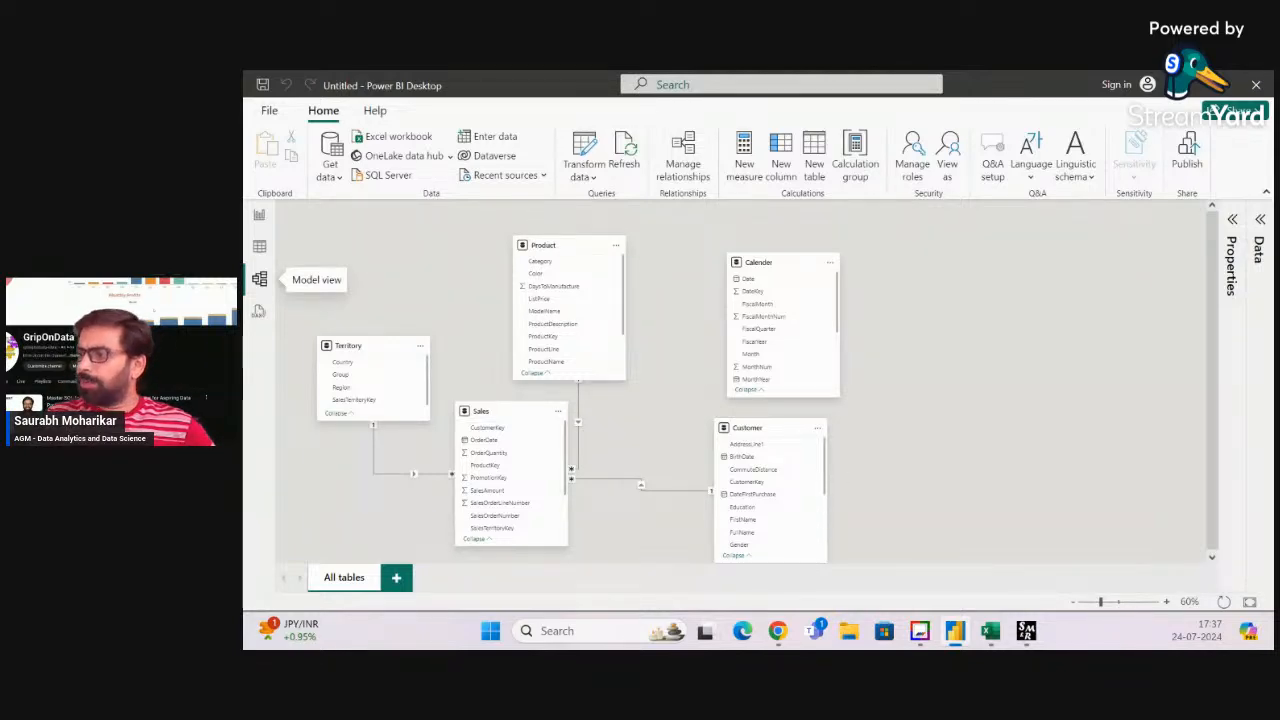
# Switch to VTDC_Whiteboard and start a new blank sheet without saving the current one
pyautogui.click(919, 630)
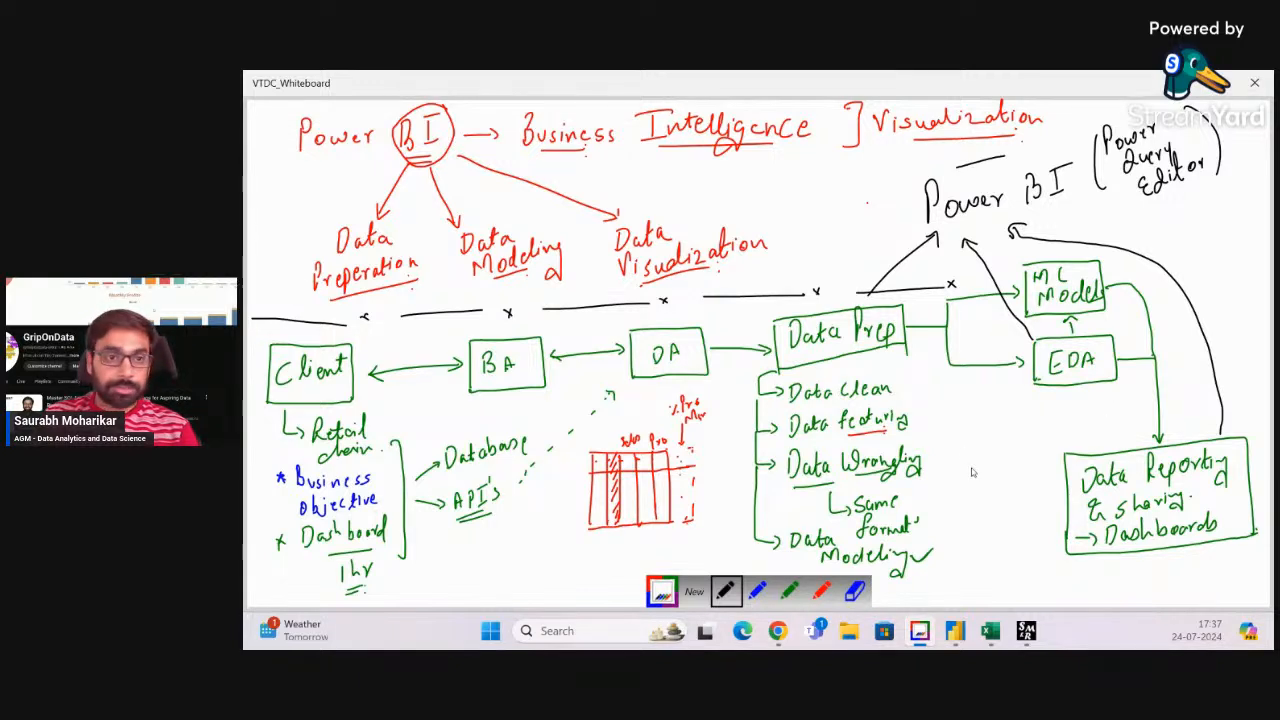
pyautogui.click(694, 592)
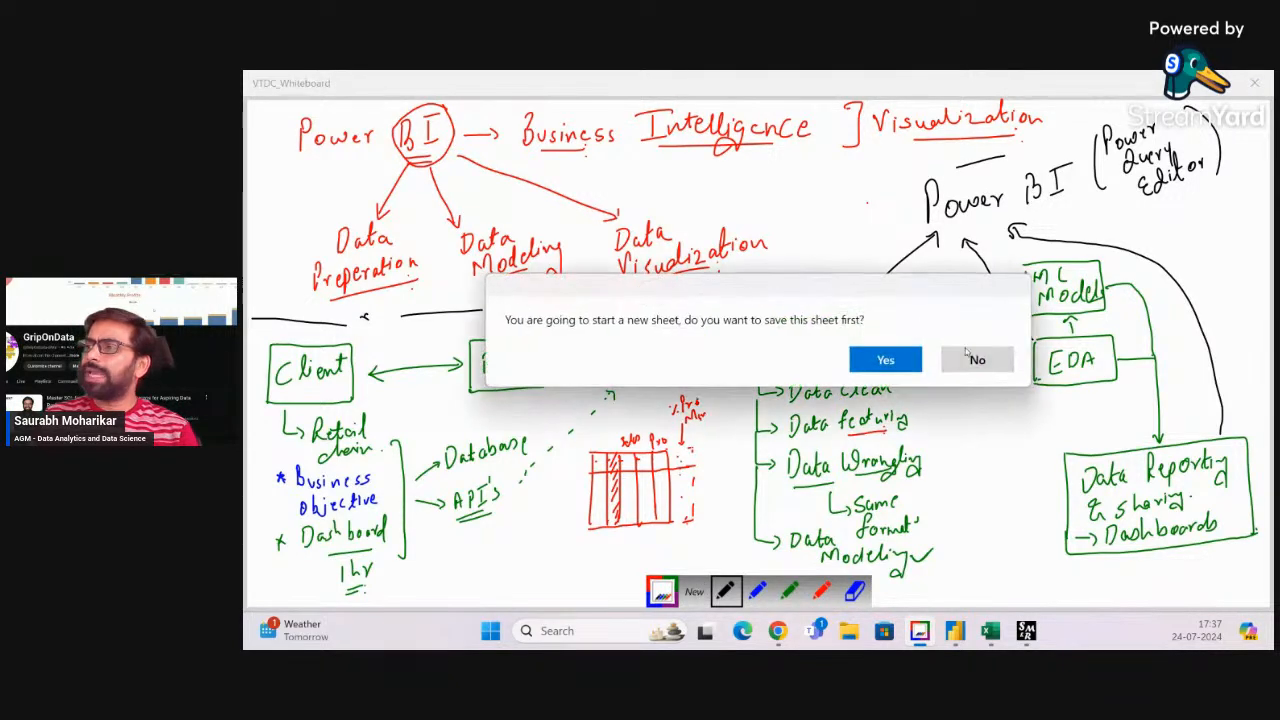
pyautogui.click(977, 361)
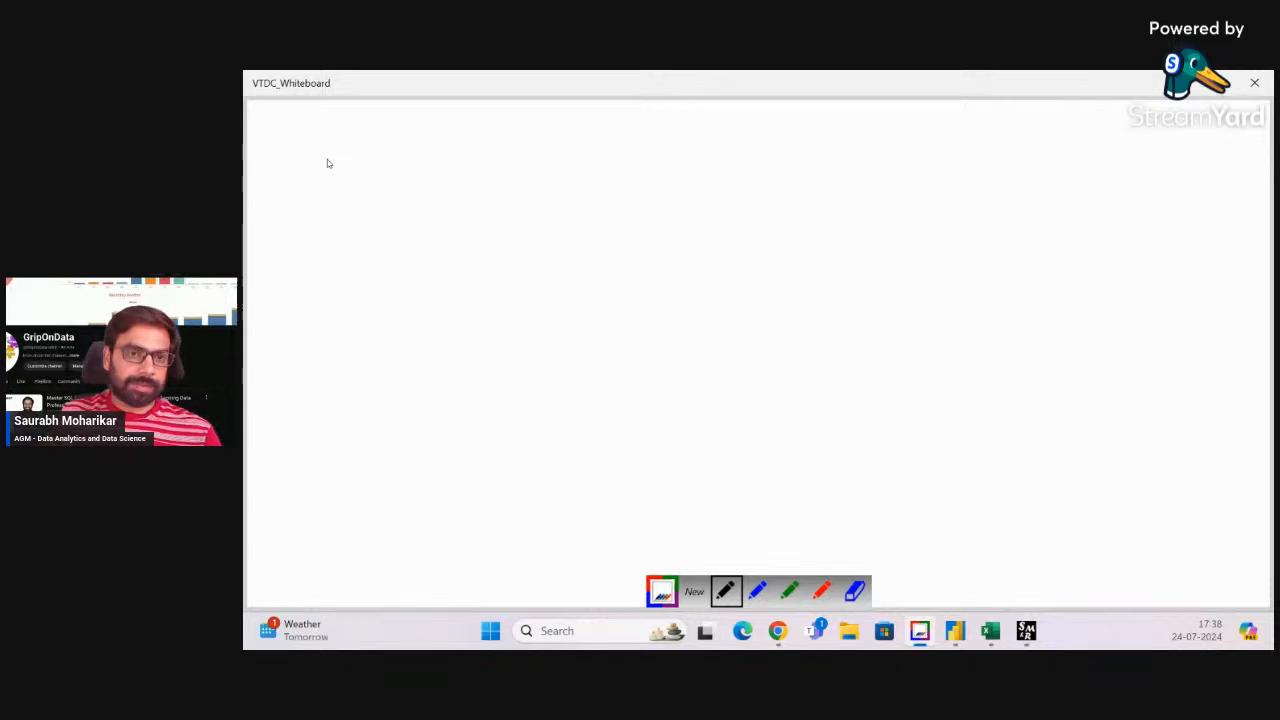
# Draw a black rectangle and, to its right, a tall vertical line with a horizontal line extending right from its upper end
pyautogui.moveTo(318, 146); pyautogui.dragTo(308, 300)
pyautogui.moveTo(319, 145)
pyautogui.mouseDown()
pyautogui.moveTo(543, 154)
pyautogui.moveTo(553, 314)
pyautogui.mouseUp()
pyautogui.moveTo(310, 300); pyautogui.dragTo(554, 319)
pyautogui.moveTo(712, 139)
pyautogui.mouseDown()
pyautogui.moveTo(703, 415)
pyautogui.moveTo(806, 137)
pyautogui.moveTo(1066, 141)
pyautogui.mouseUp()
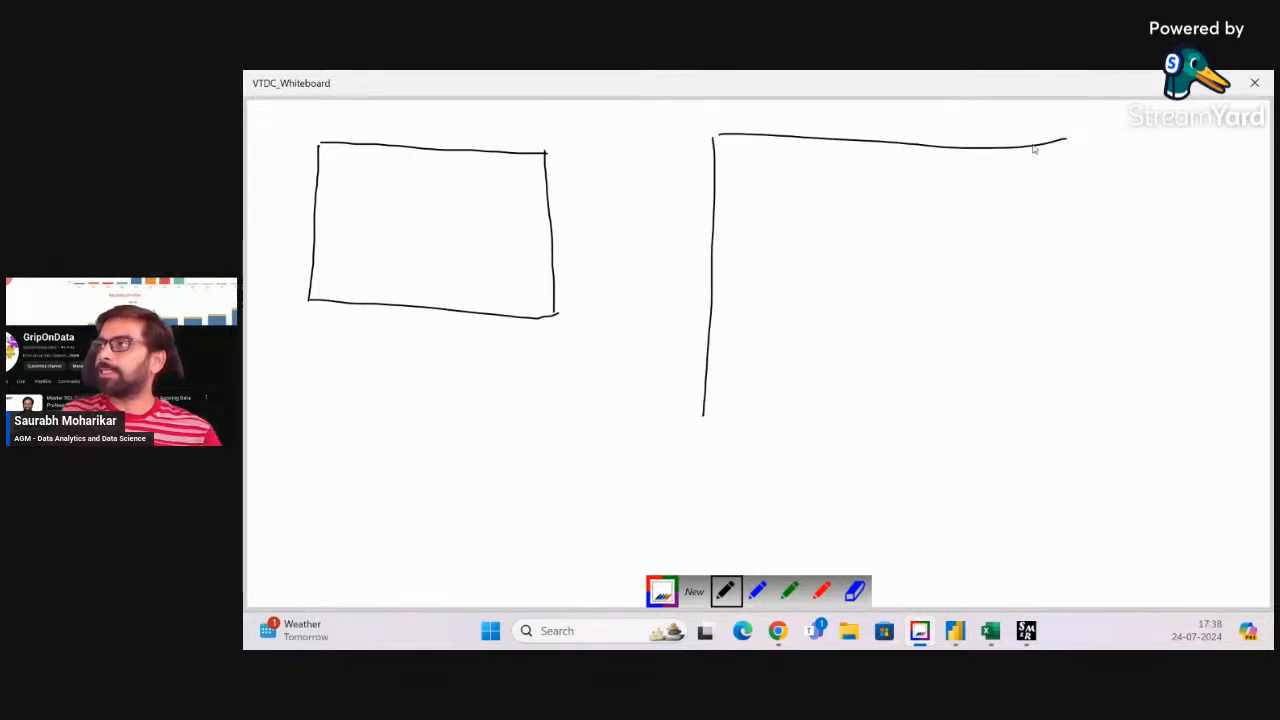
# Erase the horizontal line at the upper end of the tall vertical line, keeping the vertical line
pyautogui.click(855, 591)
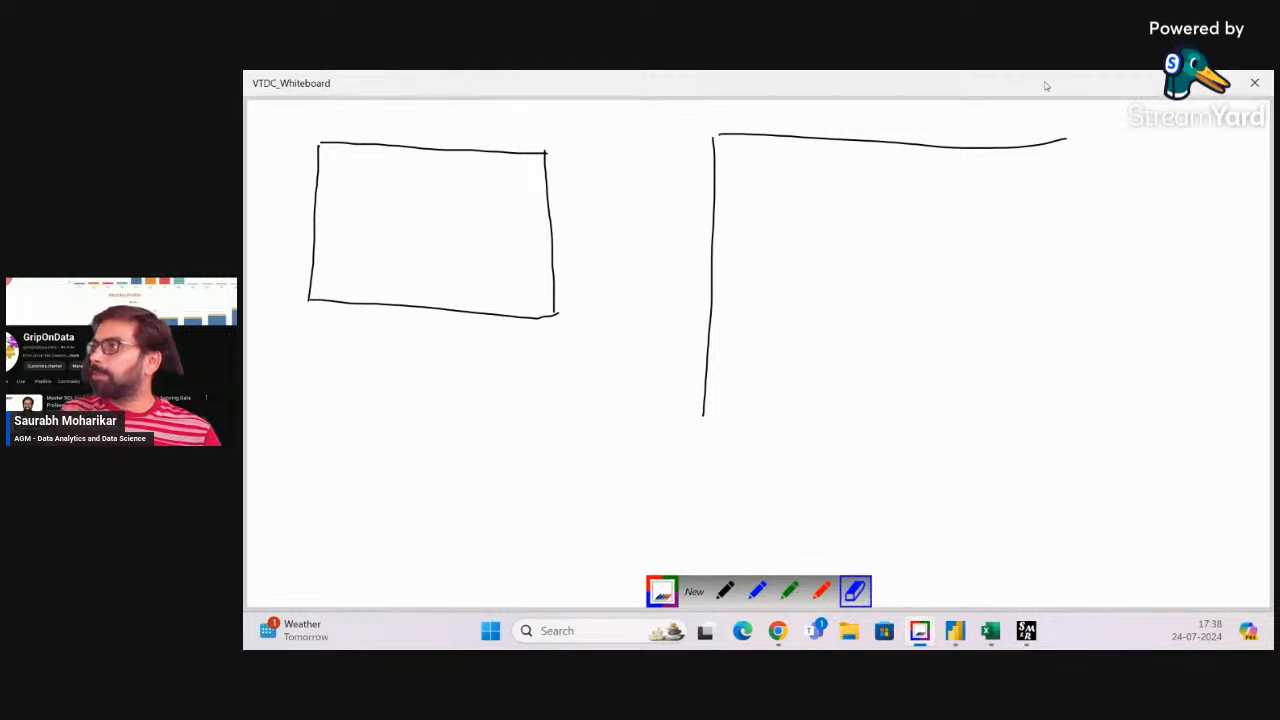
pyautogui.moveTo(736, 138); pyautogui.dragTo(1062, 146)
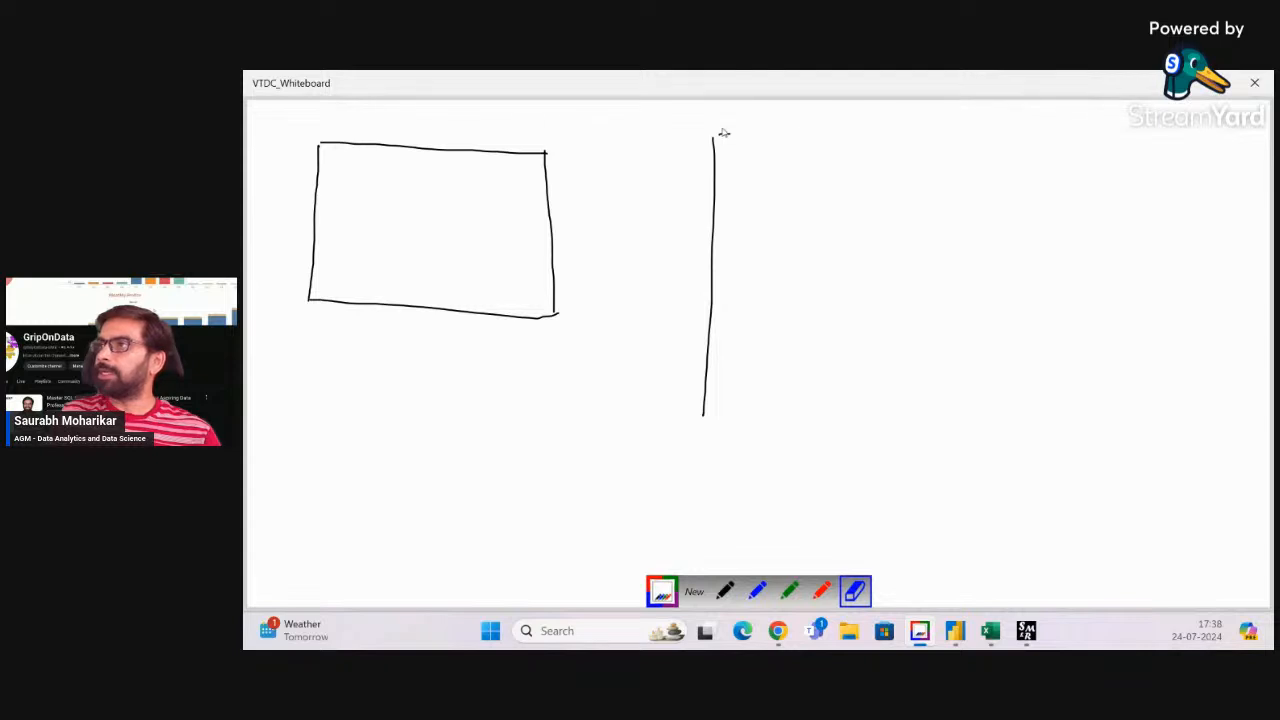
pyautogui.moveTo(720, 136); pyautogui.dragTo(738, 135)
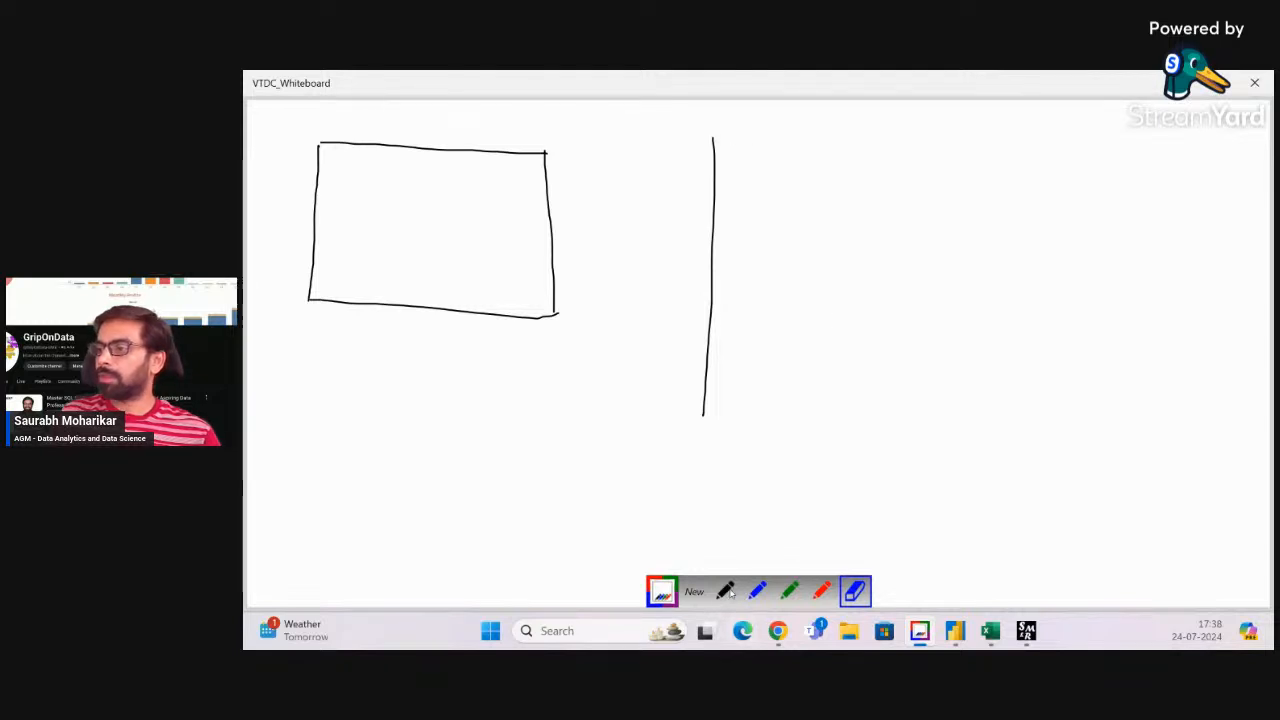
# Erase the tall vertical line and draw a large red rectangle in its place, to the right of the black rectangle
pyautogui.moveTo(714, 129)
pyautogui.mouseDown()
pyautogui.moveTo(706, 418)
pyautogui.moveTo(714, 197)
pyautogui.moveTo(722, 205)
pyautogui.mouseUp()
pyautogui.click(821, 591)
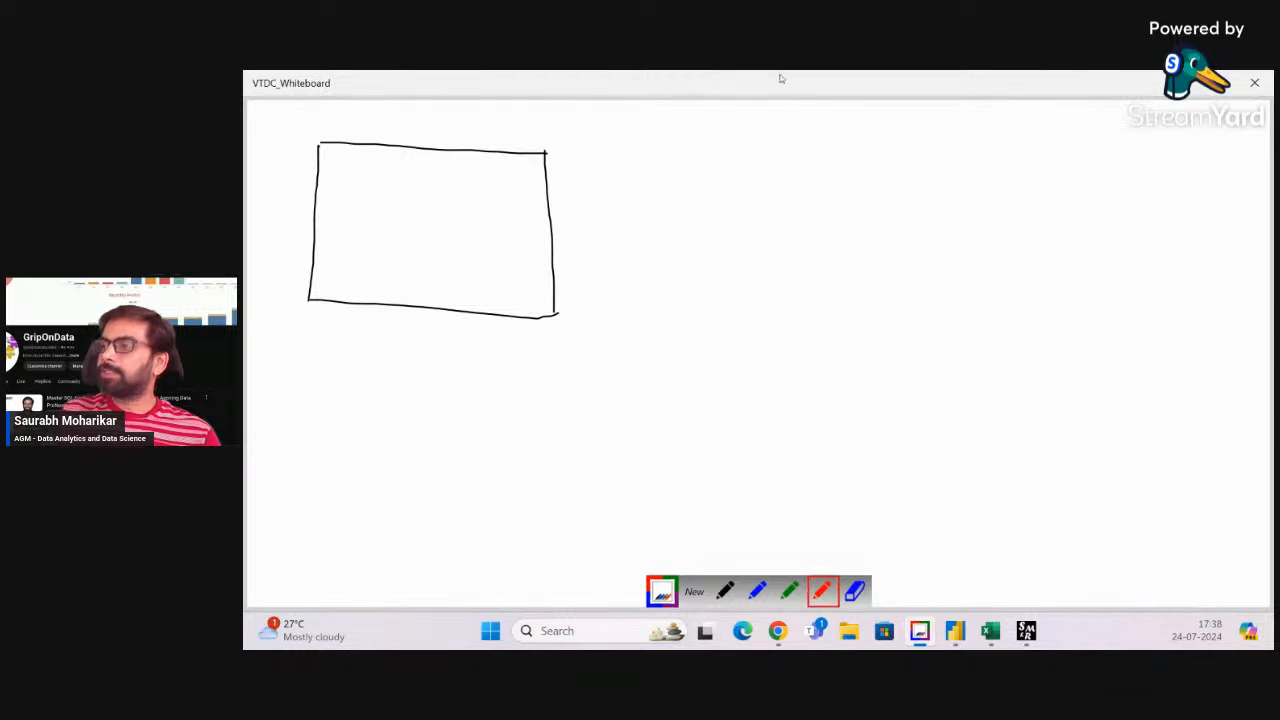
pyautogui.moveTo(713, 138); pyautogui.dragTo(721, 378)
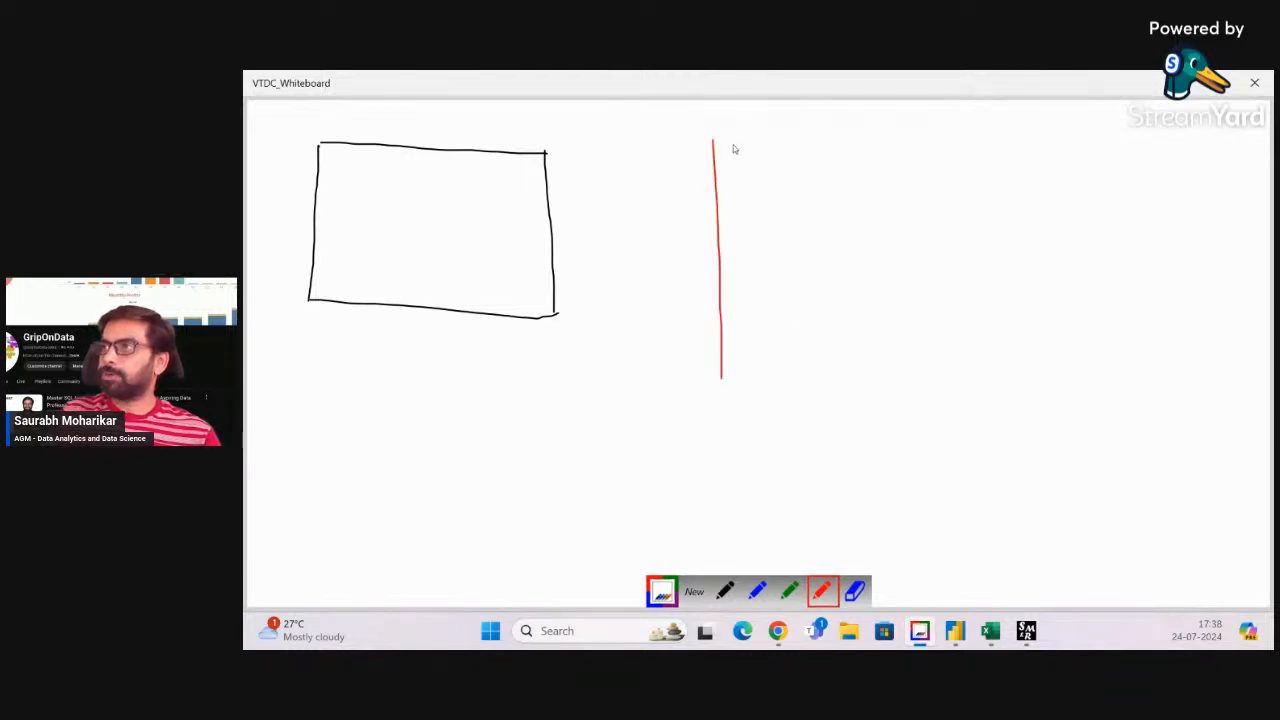
pyautogui.moveTo(715, 139)
pyautogui.mouseDown()
pyautogui.moveTo(1034, 157)
pyautogui.moveTo(1047, 462)
pyautogui.mouseUp()
pyautogui.moveTo(723, 371)
pyautogui.mouseDown()
pyautogui.moveTo(731, 460)
pyautogui.moveTo(1050, 489)
pyautogui.mouseUp()
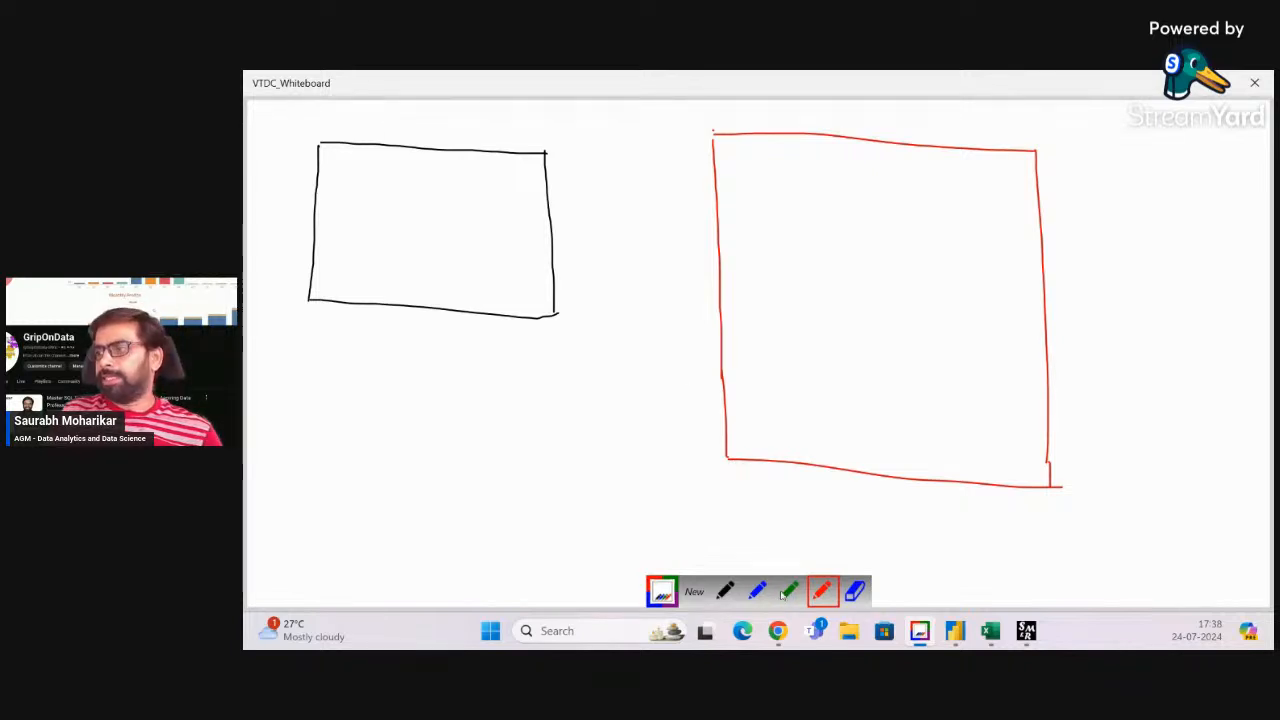
# Label the black rectangle "Cust." in black and the red rectangle "Sales" in red
pyautogui.click(726, 591)
pyautogui.moveTo(395, 122)
pyautogui.mouseDown()
pyautogui.moveTo(396, 136)
pyautogui.moveTo(424, 135)
pyautogui.mouseUp()
pyautogui.moveTo(417, 124); pyautogui.dragTo(430, 124)
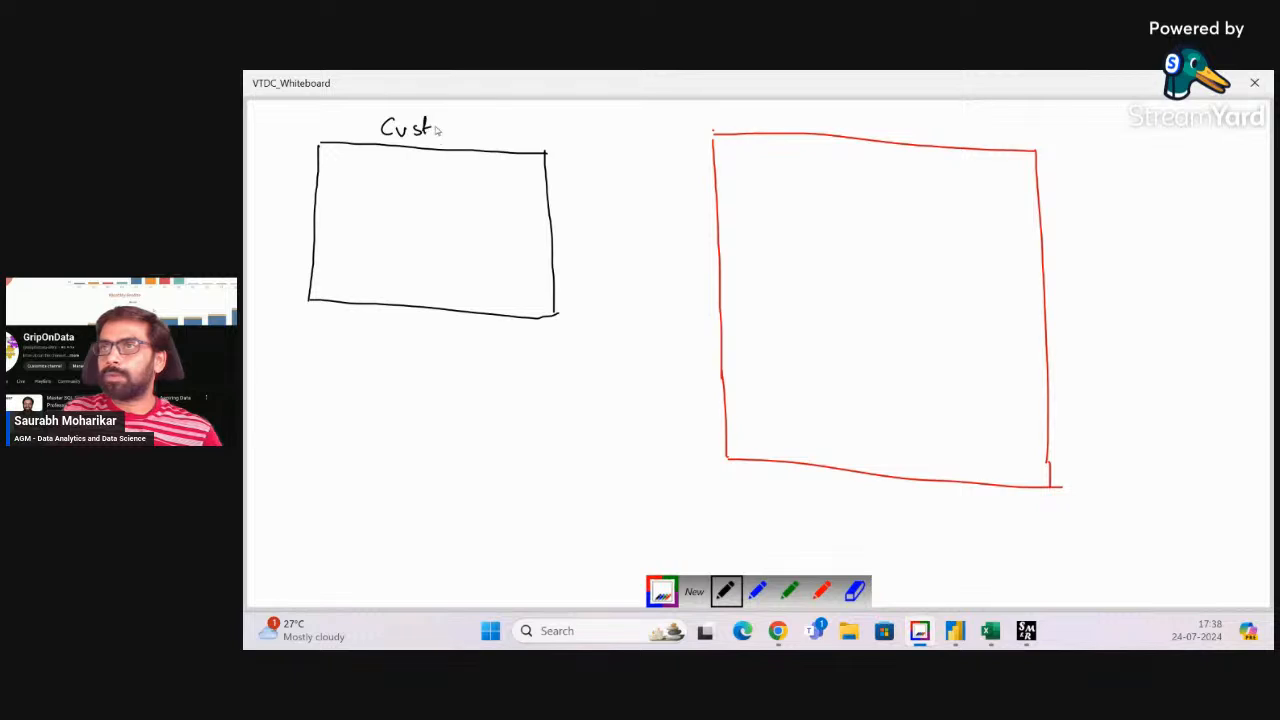
pyautogui.click(821, 591)
pyautogui.moveTo(846, 126); pyautogui.dragTo(901, 124)
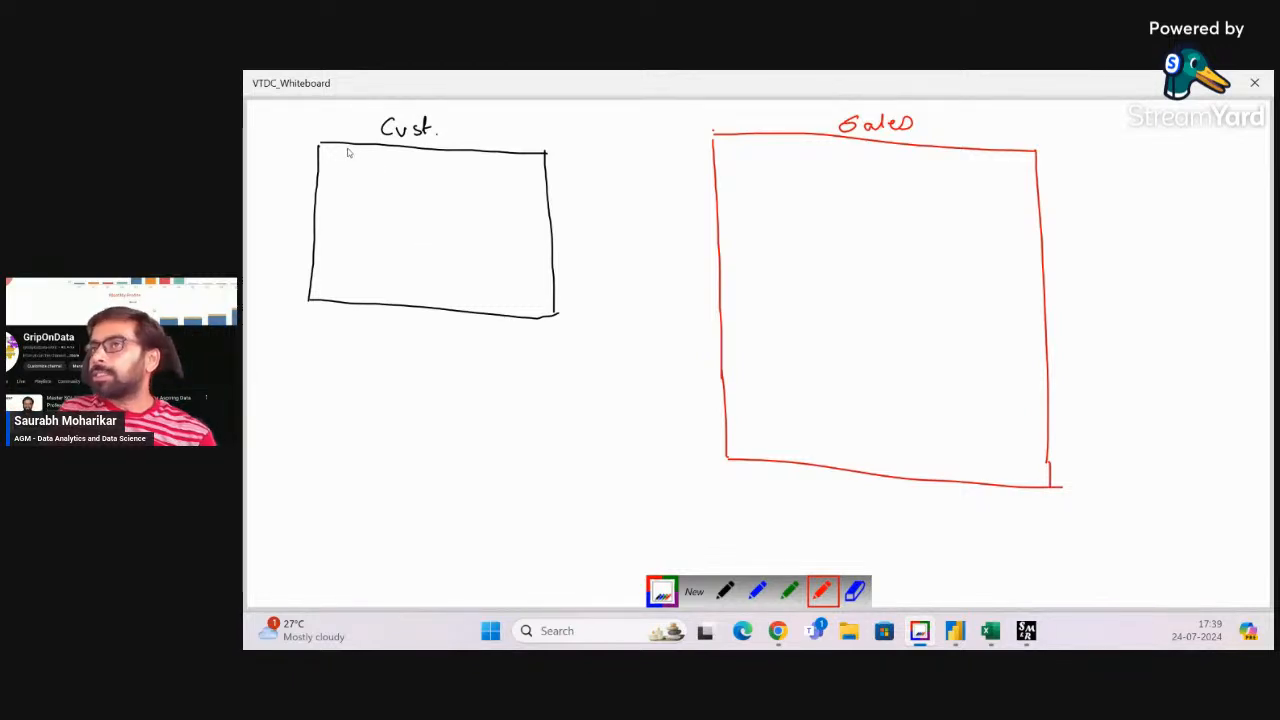
# Divide the Cust. rectangle into seven columns, with the first divider in red, add a header row and label the first column CID
pyautogui.moveTo(350, 147); pyautogui.dragTo(349, 198)
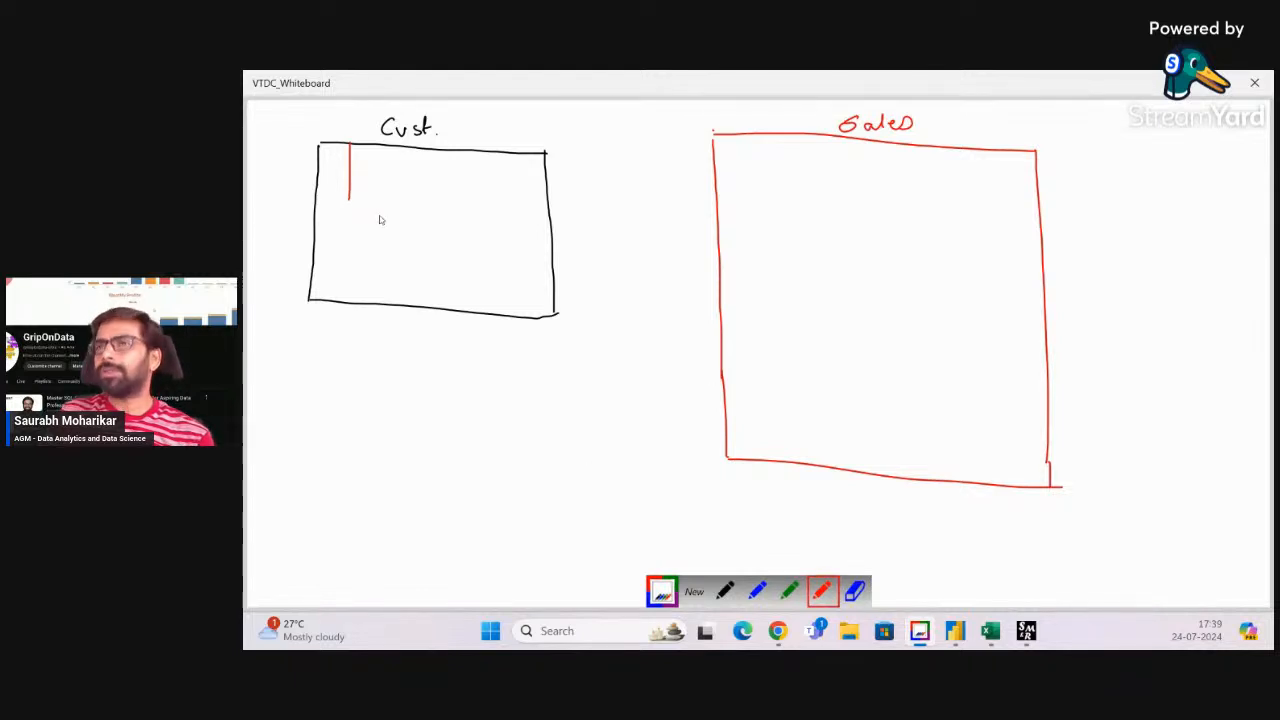
pyautogui.moveTo(349, 198); pyautogui.dragTo(345, 304)
pyautogui.click(726, 592)
pyautogui.moveTo(382, 148); pyautogui.dragTo(381, 295)
pyautogui.moveTo(416, 151); pyautogui.dragTo(418, 297)
pyautogui.moveTo(447, 152); pyautogui.dragTo(441, 302)
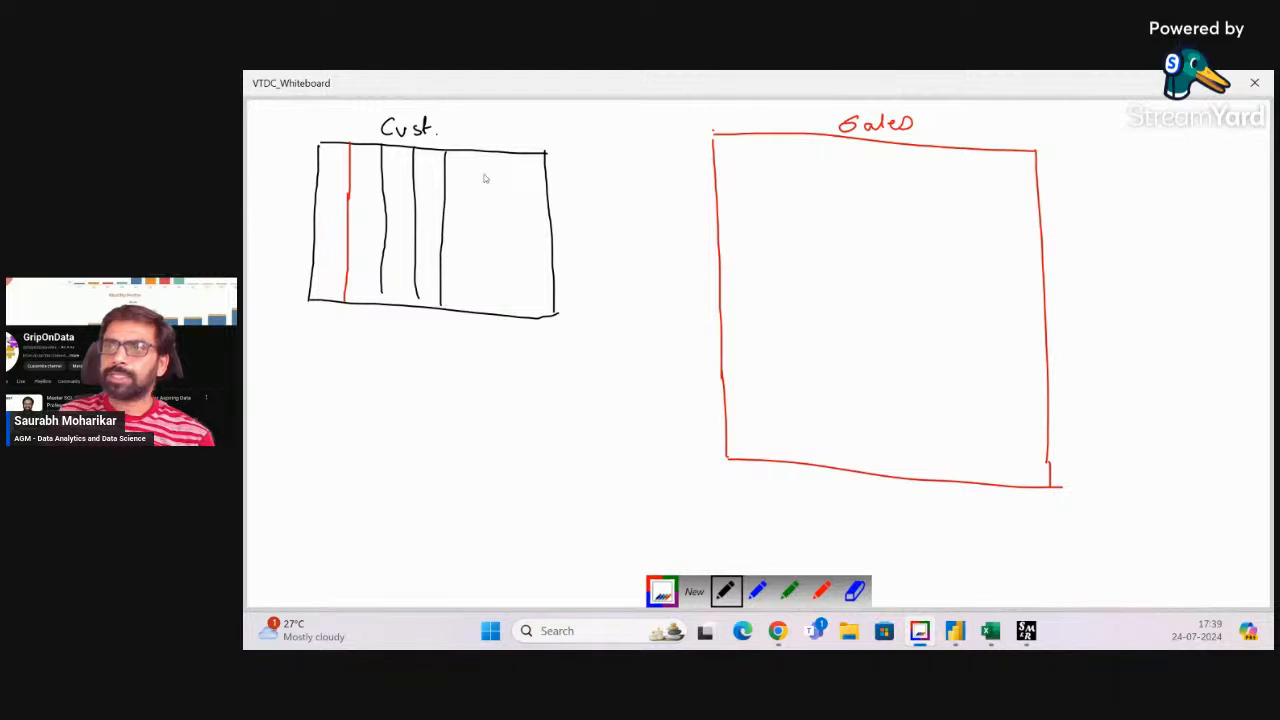
pyautogui.moveTo(476, 149); pyautogui.dragTo(471, 303)
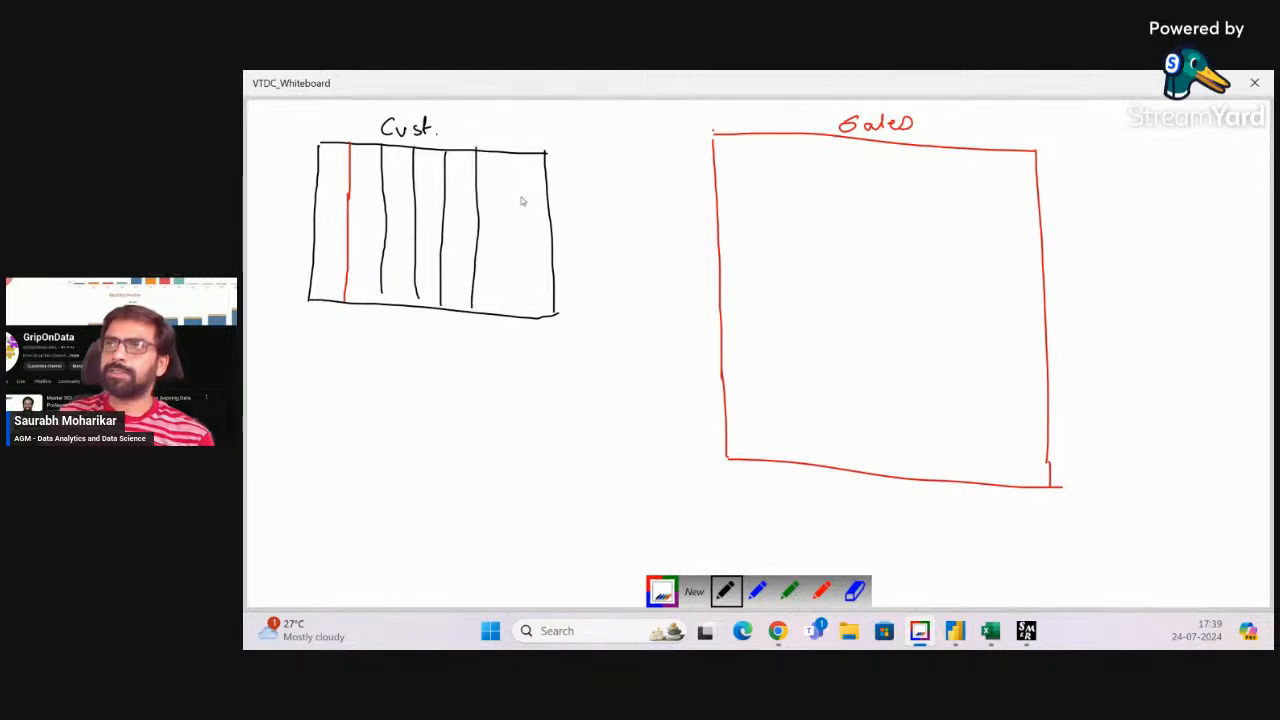
pyautogui.moveTo(506, 150); pyautogui.dragTo(507, 171)
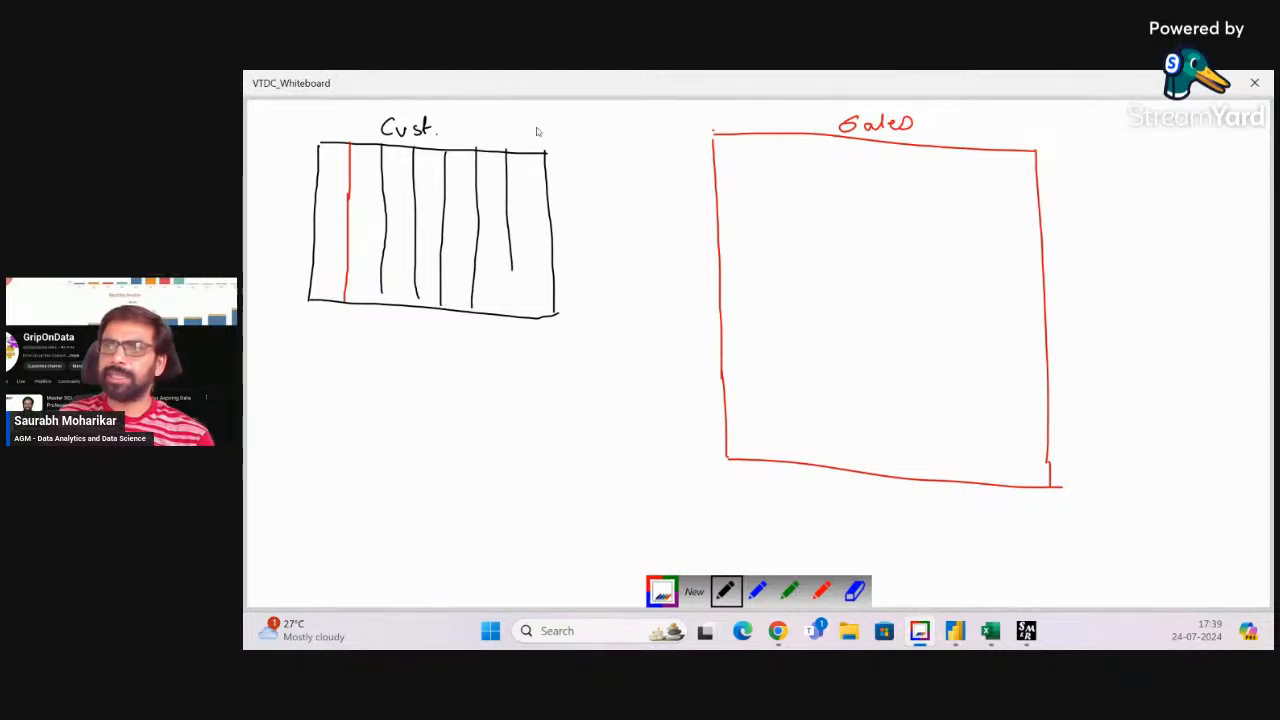
pyautogui.moveTo(512, 265); pyautogui.dragTo(508, 318)
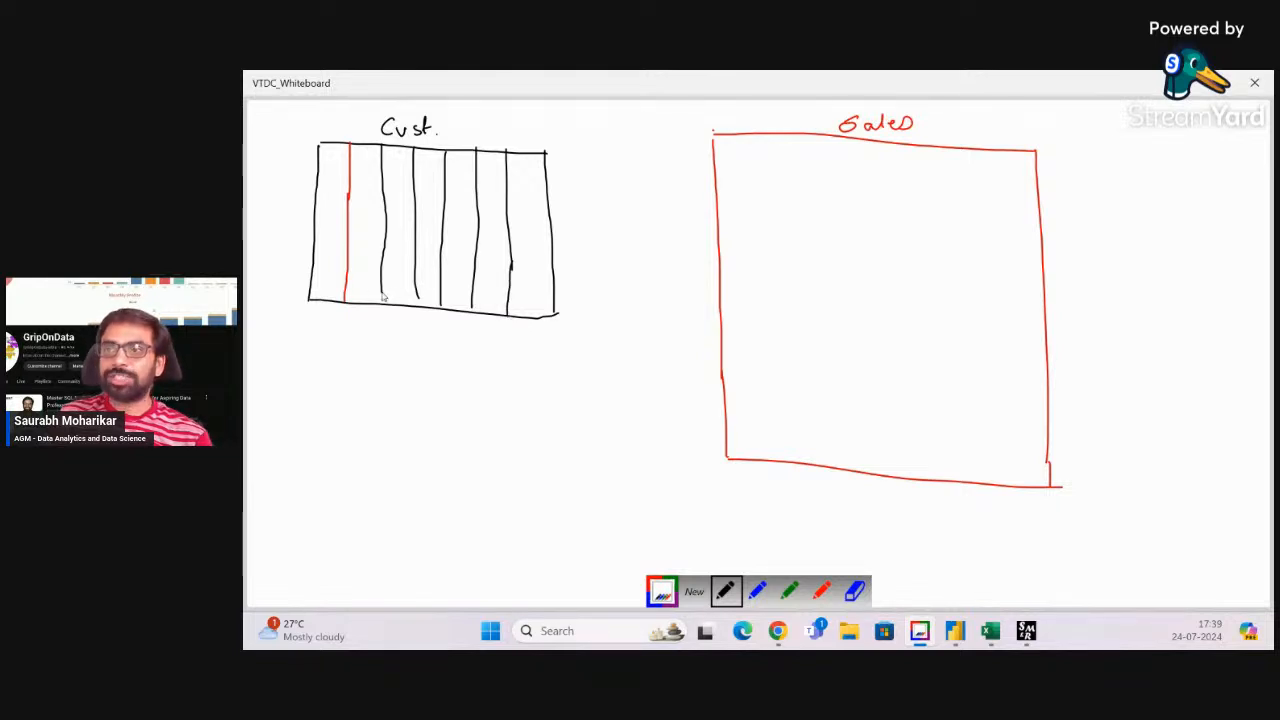
pyautogui.moveTo(418, 290); pyautogui.dragTo(417, 302)
pyautogui.moveTo(321, 169); pyautogui.dragTo(549, 172)
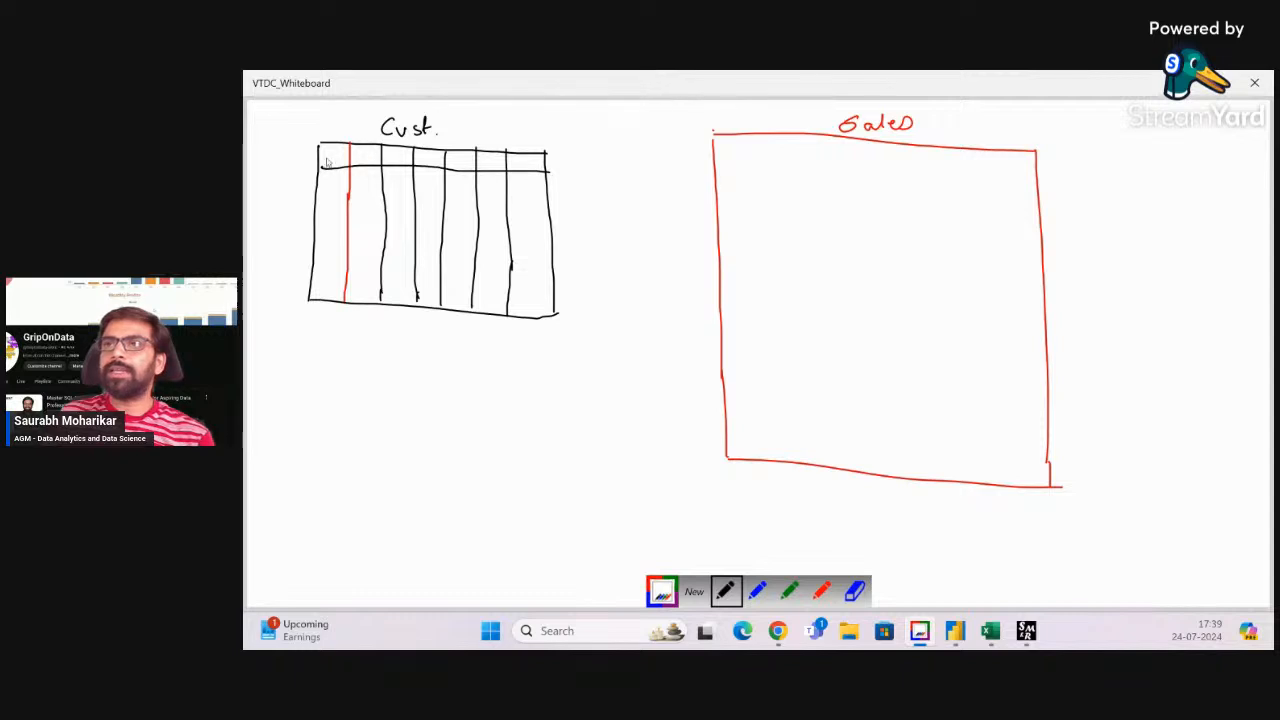
pyautogui.moveTo(328, 152)
pyautogui.mouseDown()
pyautogui.moveTo(320, 165)
pyautogui.moveTo(337, 160)
pyautogui.mouseUp()
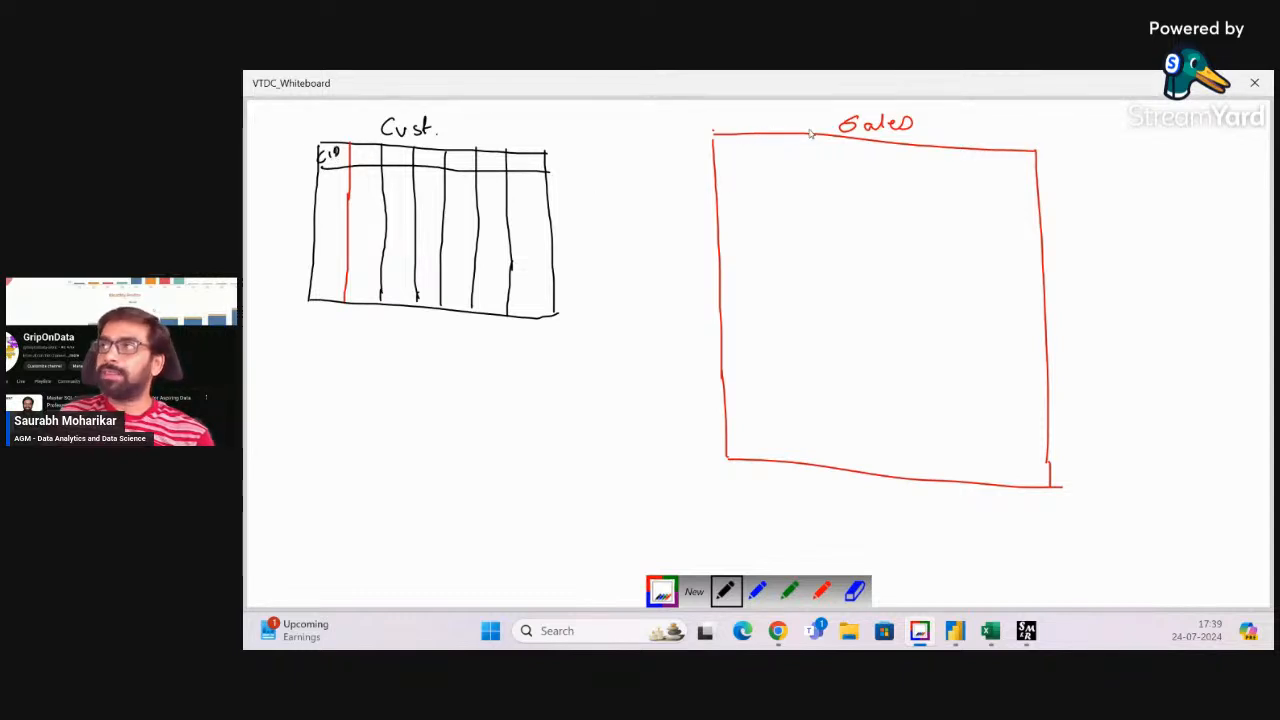
# Add a red header row to the Sales rectangle and mark off its first two columns as CID and PID
pyautogui.click(821, 591)
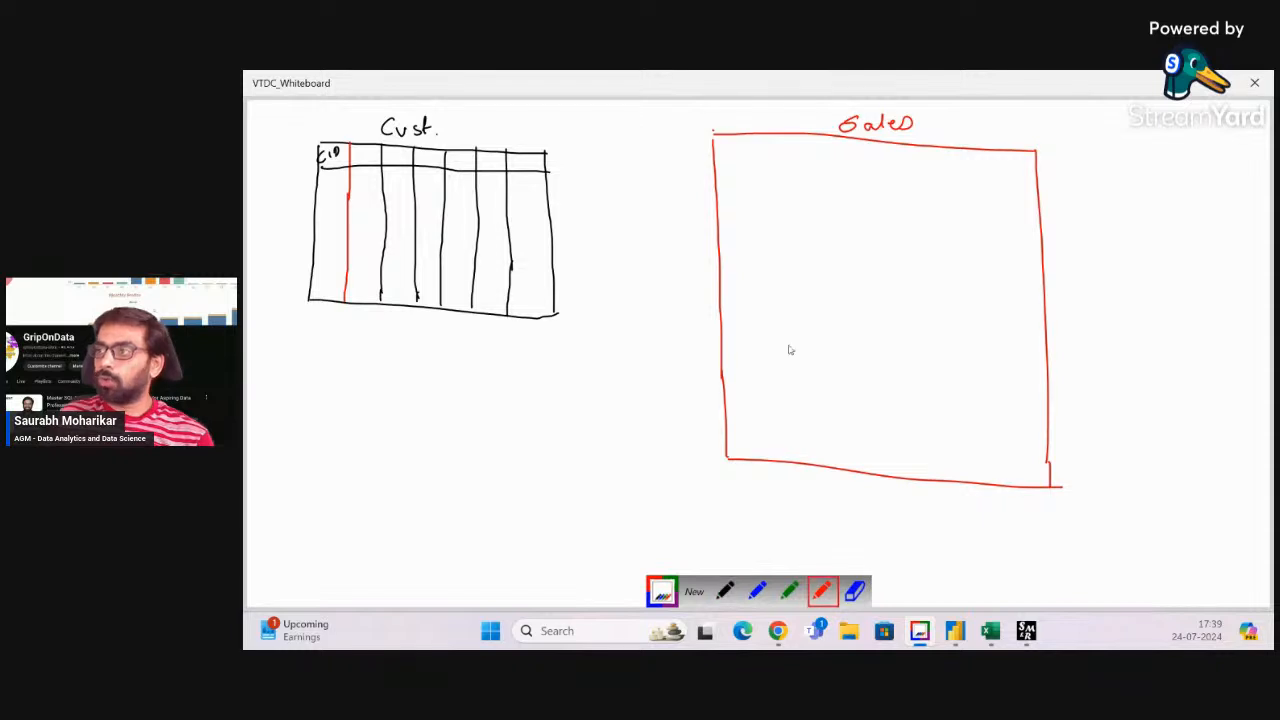
pyautogui.moveTo(755, 150); pyautogui.dragTo(757, 452)
pyautogui.moveTo(714, 156); pyautogui.dragTo(1036, 174)
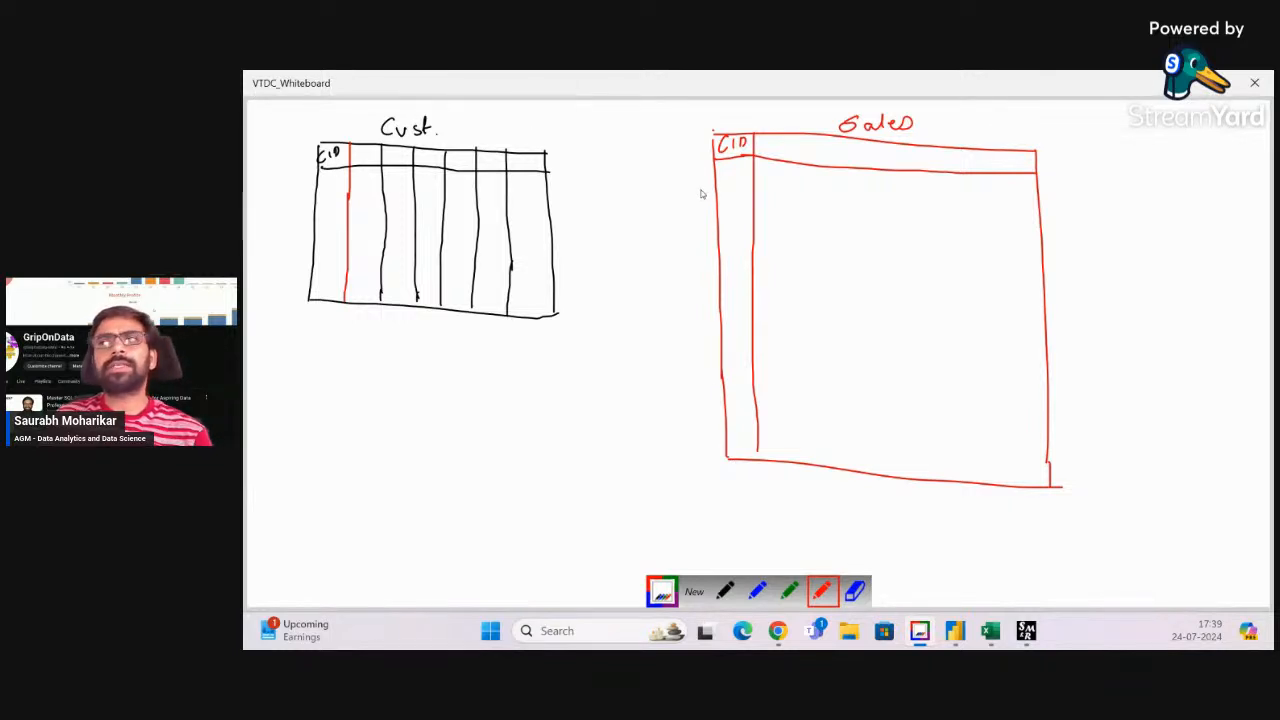
pyautogui.moveTo(795, 136); pyautogui.dragTo(795, 468)
pyautogui.moveTo(763, 139); pyautogui.dragTo(763, 151)
pyautogui.moveTo(769, 139); pyautogui.dragTo(769, 151)
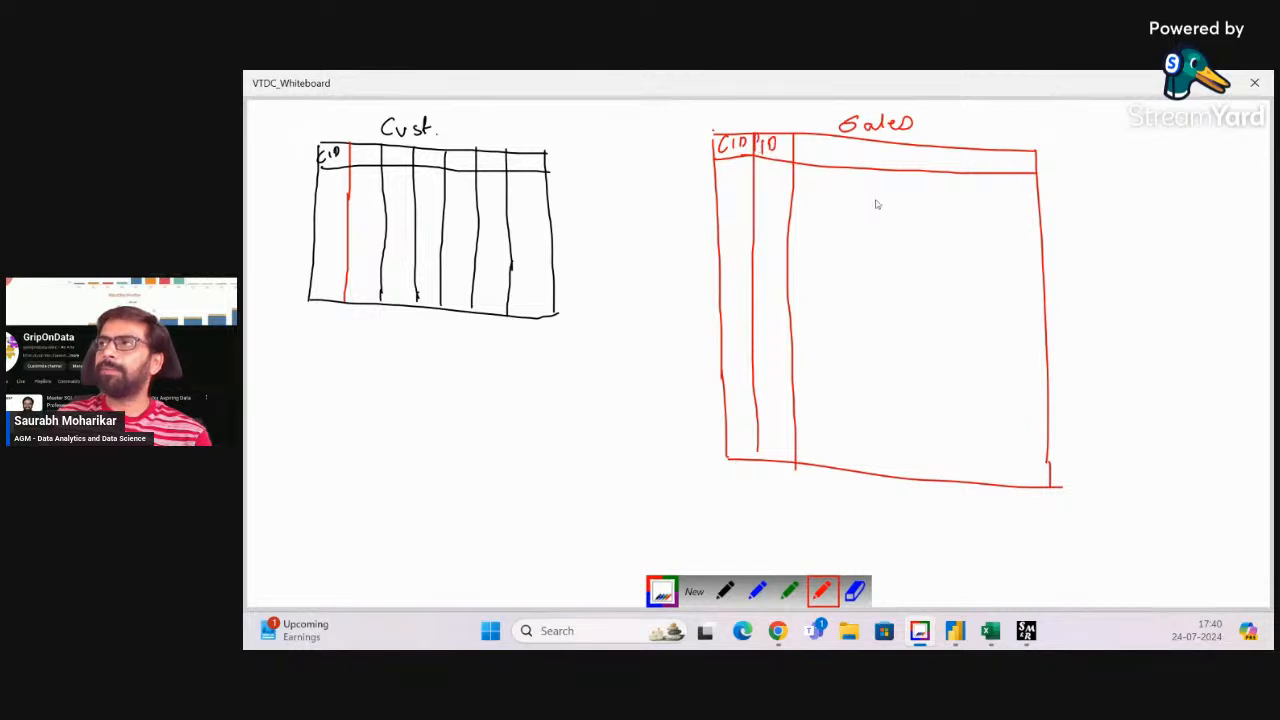
# Divide the rest of the Sales table with red lines into columns headed TKey, Sales, Qu, Pric and a row of dots
pyautogui.moveTo(838, 134); pyautogui.dragTo(838, 470)
pyautogui.moveTo(805, 151)
pyautogui.mouseDown()
pyautogui.moveTo(830, 155)
pyautogui.moveTo(878, 326)
pyautogui.moveTo(880, 486)
pyautogui.mouseUp()
pyautogui.moveTo(853, 151)
pyautogui.mouseDown()
pyautogui.moveTo(848, 162)
pyautogui.moveTo(866, 150)
pyautogui.moveTo(873, 162)
pyautogui.moveTo(920, 314)
pyautogui.moveTo(926, 476)
pyautogui.mouseUp()
pyautogui.moveTo(898, 150)
pyautogui.mouseDown()
pyautogui.moveTo(896, 168)
pyautogui.moveTo(962, 162)
pyautogui.moveTo(969, 467)
pyautogui.mouseUp()
pyautogui.moveTo(927, 151); pyautogui.dragTo(957, 170)
pyautogui.click(974, 163)
pyautogui.click(986, 163)
pyautogui.click(1009, 163)
pyautogui.click(1020, 163)
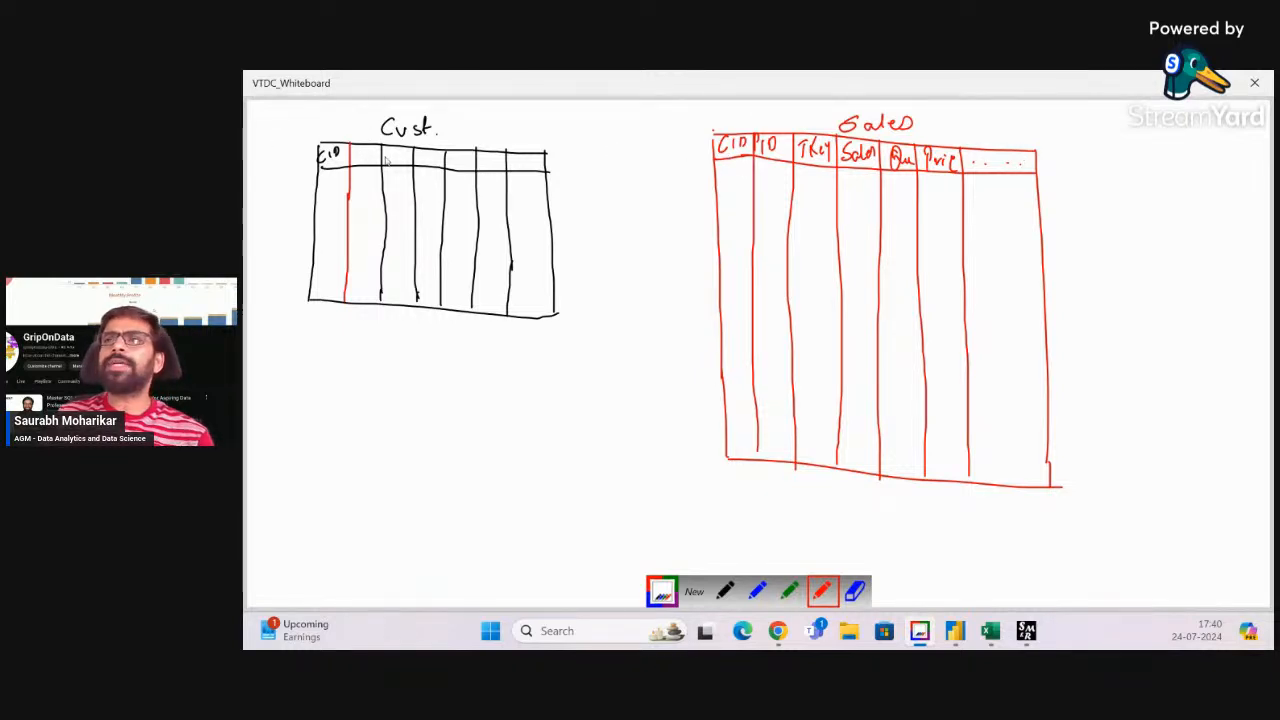
# Write the remaining Cust. column headers: Name in red, and Age, Inc, Com dis, Gen and Child in black
pyautogui.moveTo(352, 166)
pyautogui.mouseDown()
pyautogui.moveTo(365, 150)
pyautogui.moveTo(394, 166)
pyautogui.moveTo(394, 149)
pyautogui.moveTo(404, 172)
pyautogui.moveTo(468, 158)
pyautogui.mouseUp()
pyautogui.click(724, 591)
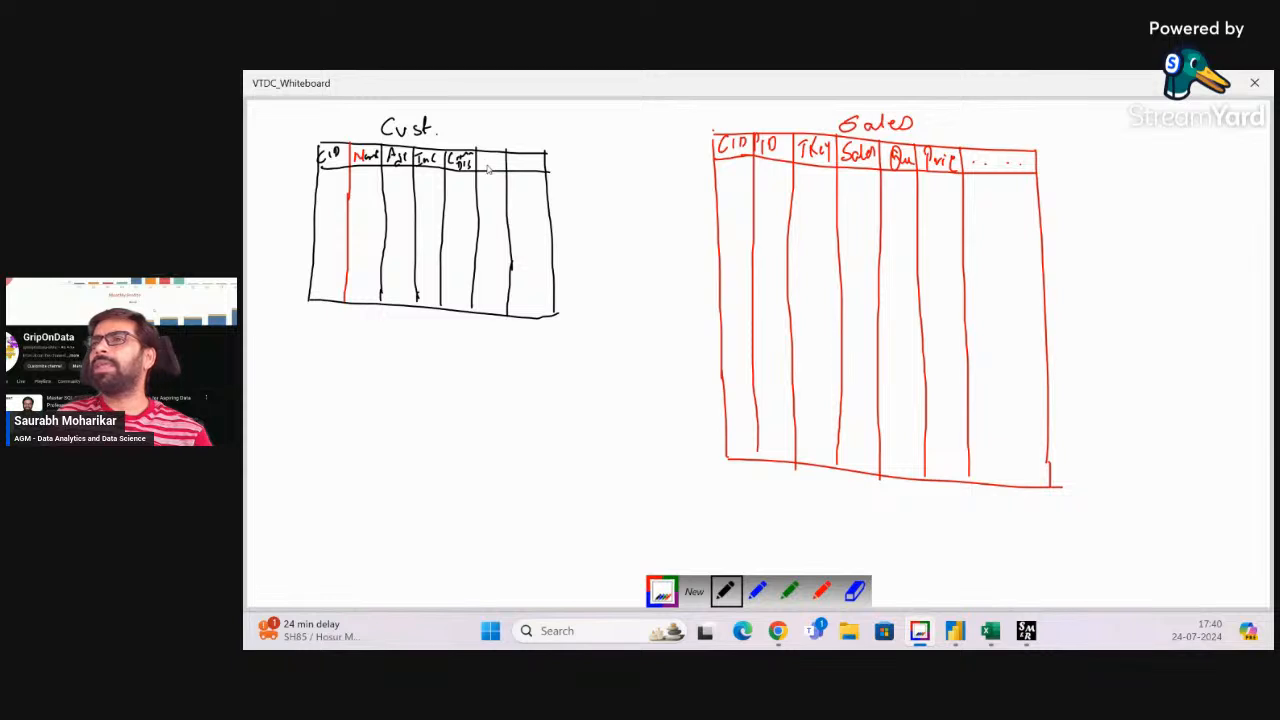
pyautogui.moveTo(484, 158)
pyautogui.mouseDown()
pyautogui.moveTo(530, 166)
pyautogui.moveTo(545, 150)
pyautogui.moveTo(544, 168)
pyautogui.mouseUp()
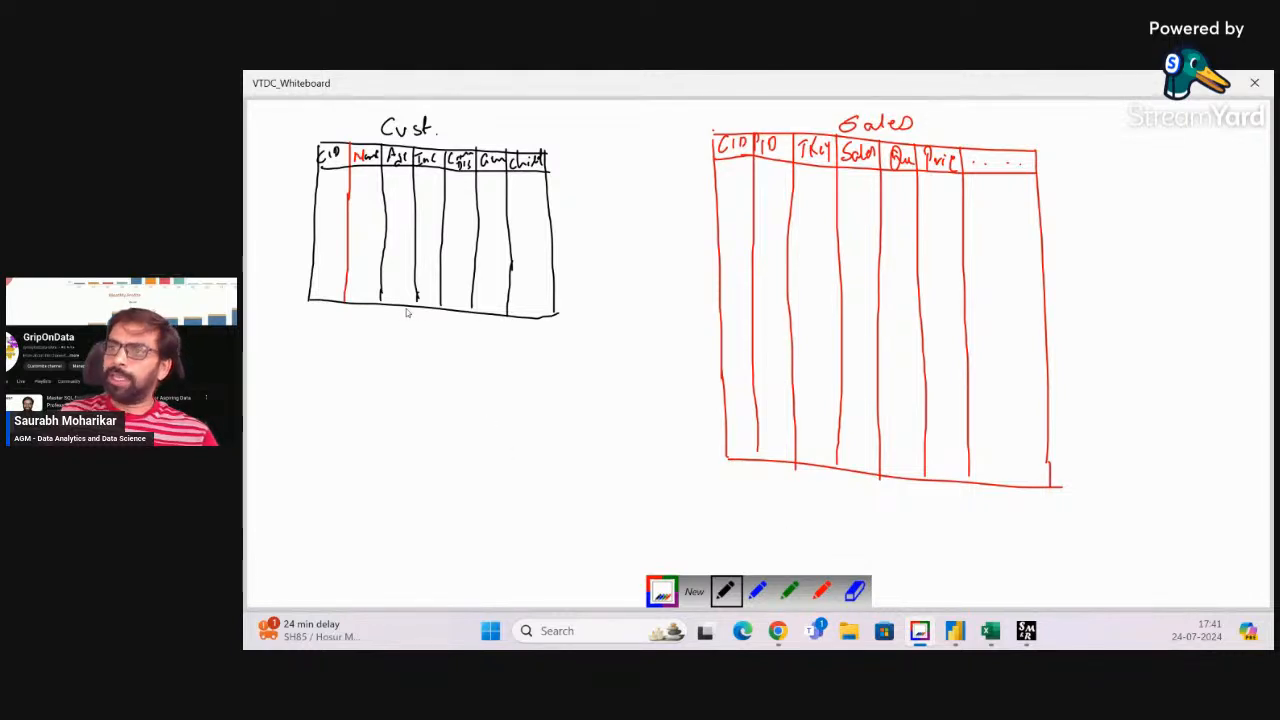
# Draw black arrows from the Cust. columns to the words Age, Income, Commute, Gender and Chi, underlining Age and Commute
pyautogui.moveTo(394, 309)
pyautogui.mouseDown()
pyautogui.moveTo(329, 357)
pyautogui.moveTo(340, 352)
pyautogui.moveTo(330, 380)
pyautogui.moveTo(352, 376)
pyautogui.mouseUp()
pyautogui.moveTo(427, 307)
pyautogui.mouseDown()
pyautogui.moveTo(412, 384)
pyautogui.moveTo(470, 364)
pyautogui.mouseUp()
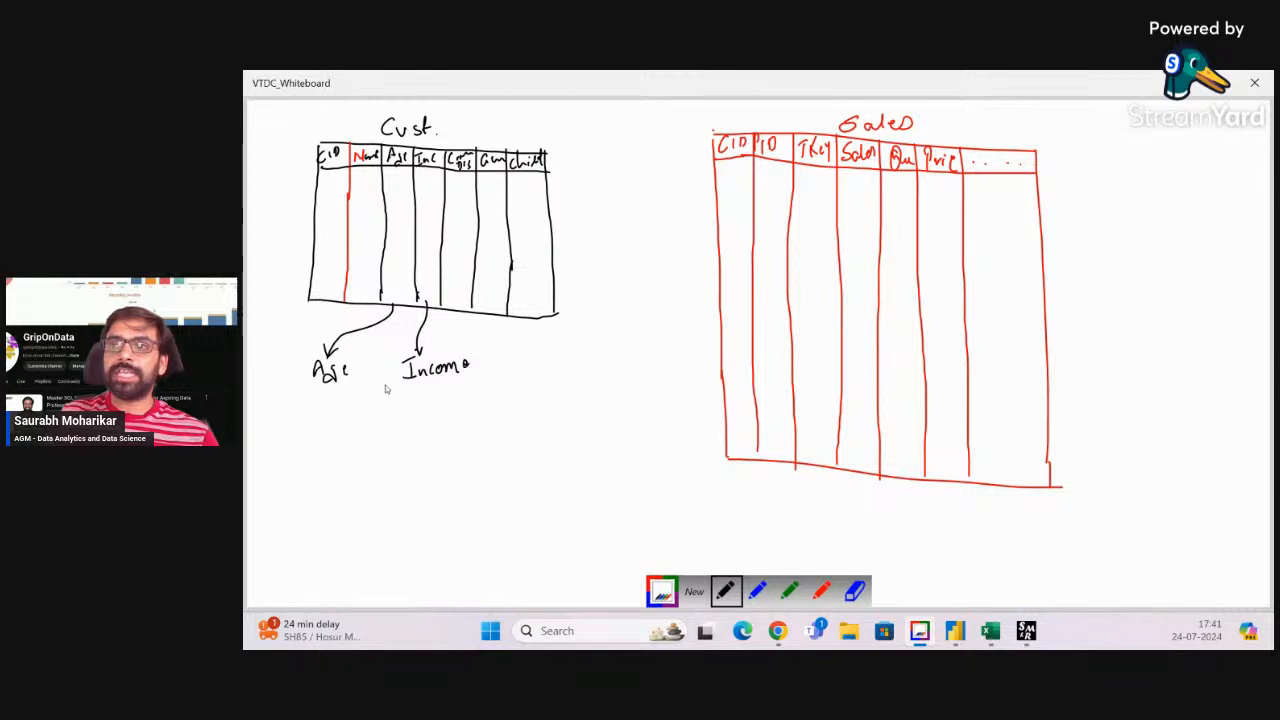
pyautogui.moveTo(318, 392); pyautogui.dragTo(352, 382)
pyautogui.moveTo(318, 396); pyautogui.dragTo(352, 392)
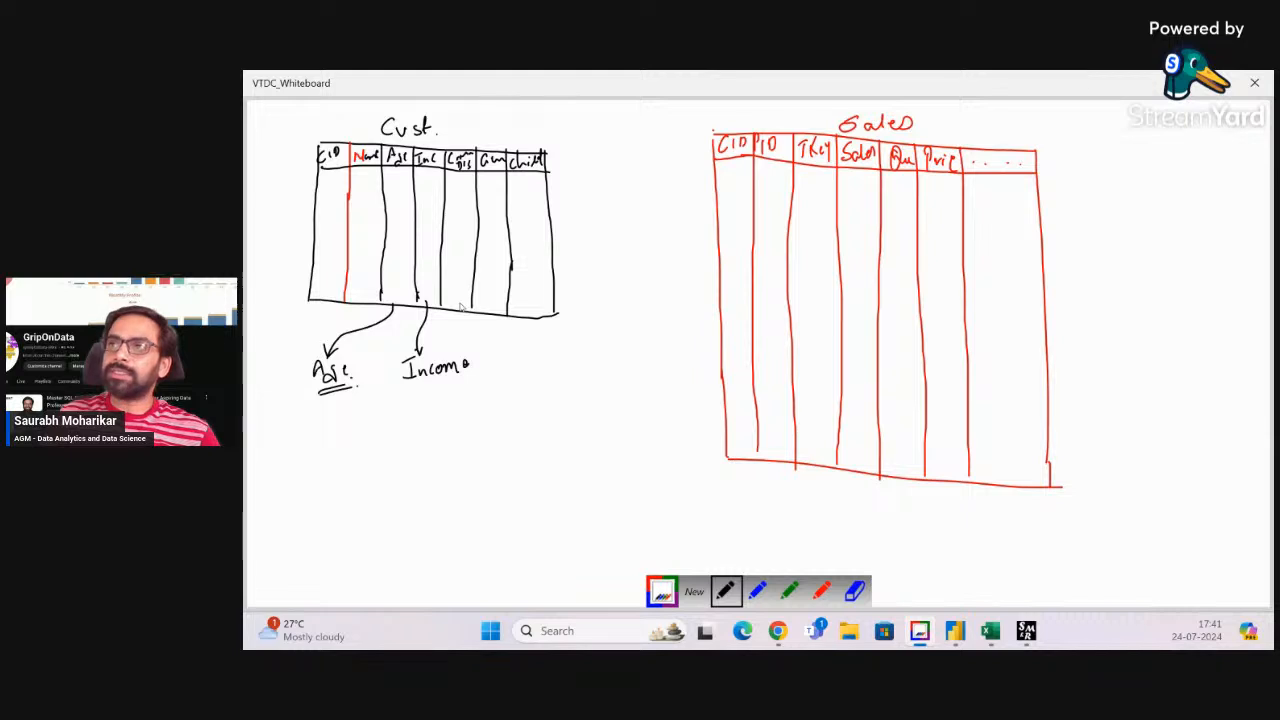
pyautogui.moveTo(490, 304)
pyautogui.mouseDown()
pyautogui.moveTo(558, 390)
pyautogui.moveTo(484, 362)
pyautogui.moveTo(512, 420)
pyautogui.moveTo(630, 374)
pyautogui.mouseUp()
pyautogui.moveTo(522, 418)
pyautogui.mouseDown()
pyautogui.moveTo(516, 432)
pyautogui.moveTo(542, 432)
pyautogui.moveTo(582, 410)
pyautogui.moveTo(592, 418)
pyautogui.moveTo(574, 438)
pyautogui.mouseUp()
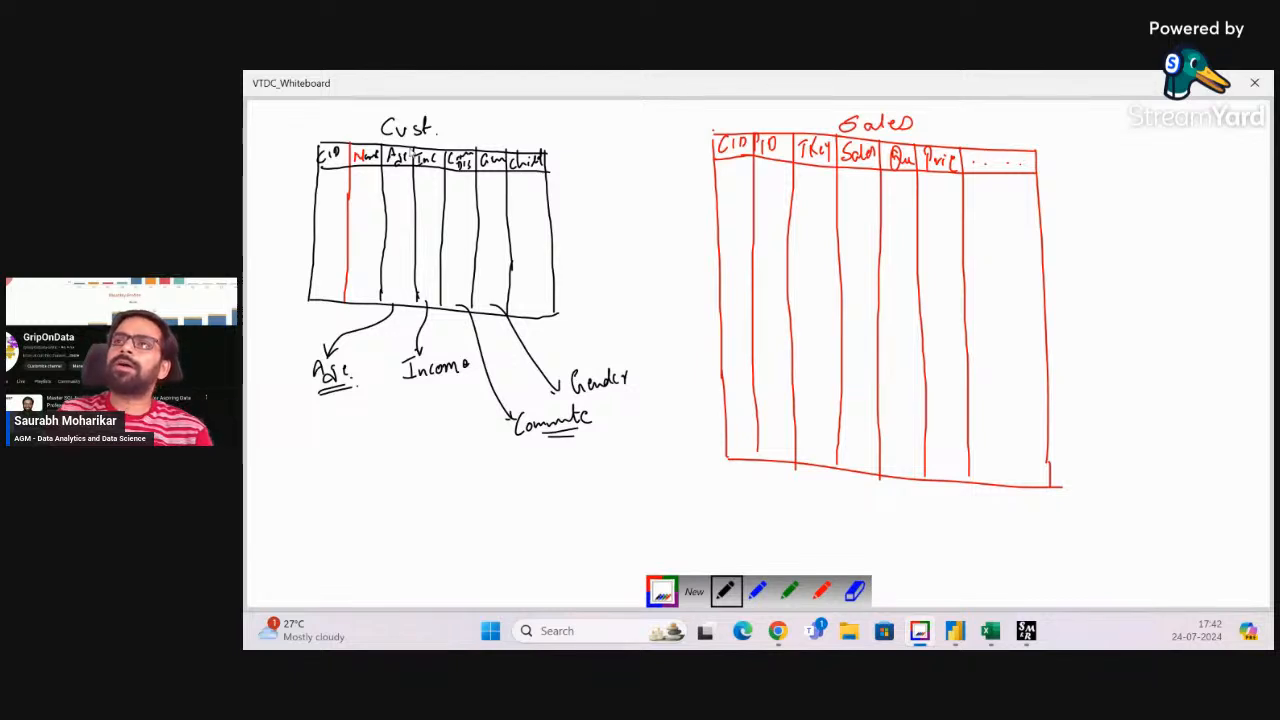
pyautogui.moveTo(405, 152)
pyautogui.mouseDown()
pyautogui.moveTo(533, 131)
pyautogui.moveTo(560, 110)
pyautogui.moveTo(576, 150)
pyautogui.moveTo(620, 136)
pyautogui.mouseUp()
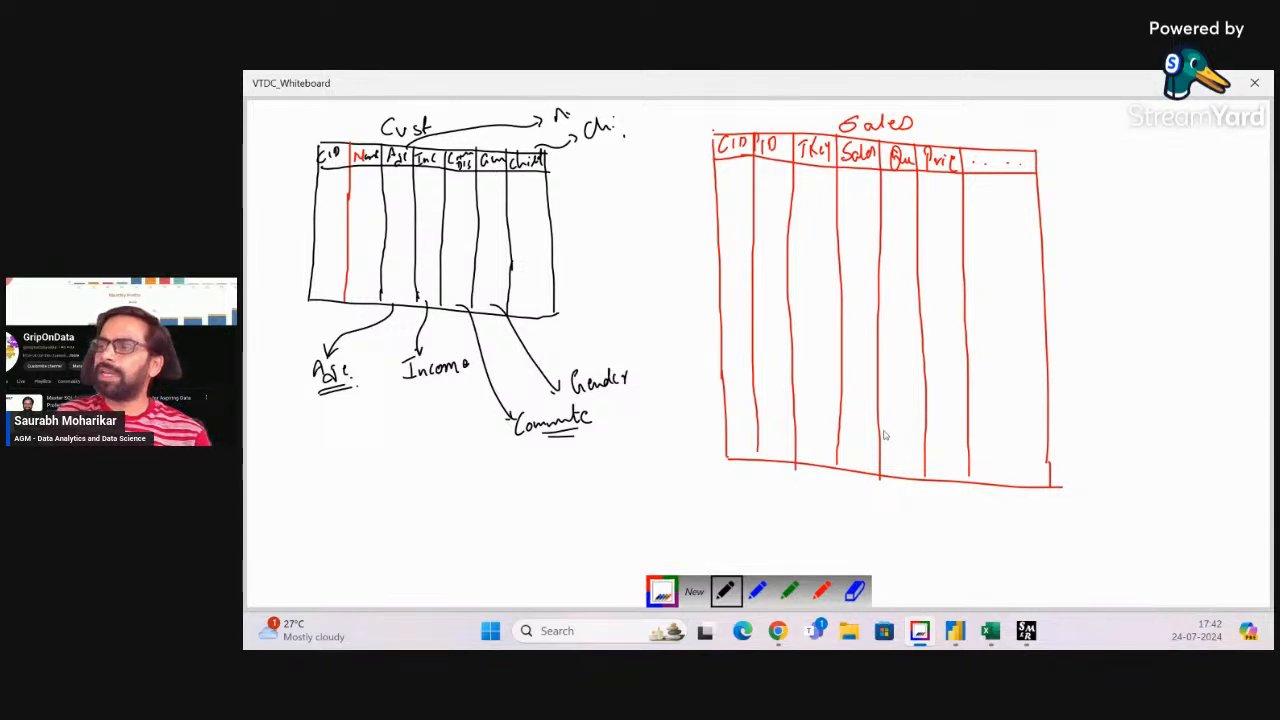
# Draw three red horizontal row lines across the Sales table beneath its header row
pyautogui.click(821, 591)
pyautogui.moveTo(716, 186); pyautogui.dragTo(1038, 184)
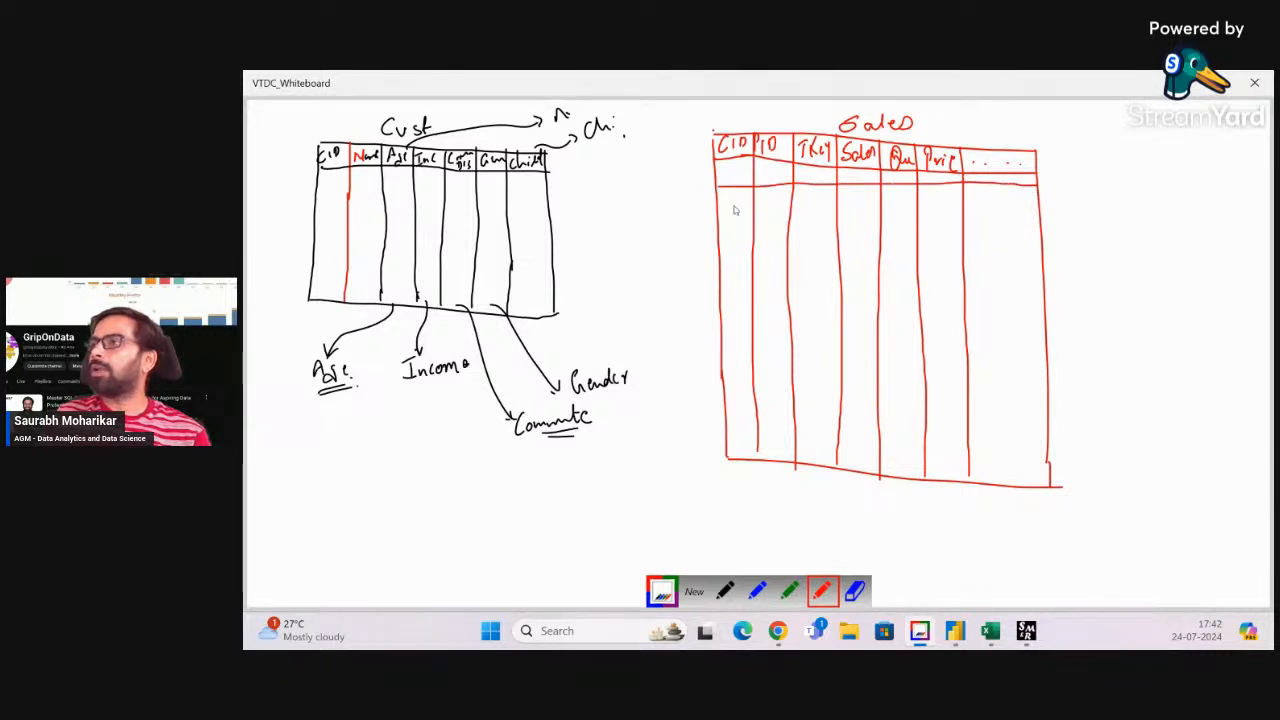
pyautogui.moveTo(718, 212); pyautogui.dragTo(1035, 224)
pyautogui.moveTo(716, 244); pyautogui.dragTo(1011, 251)
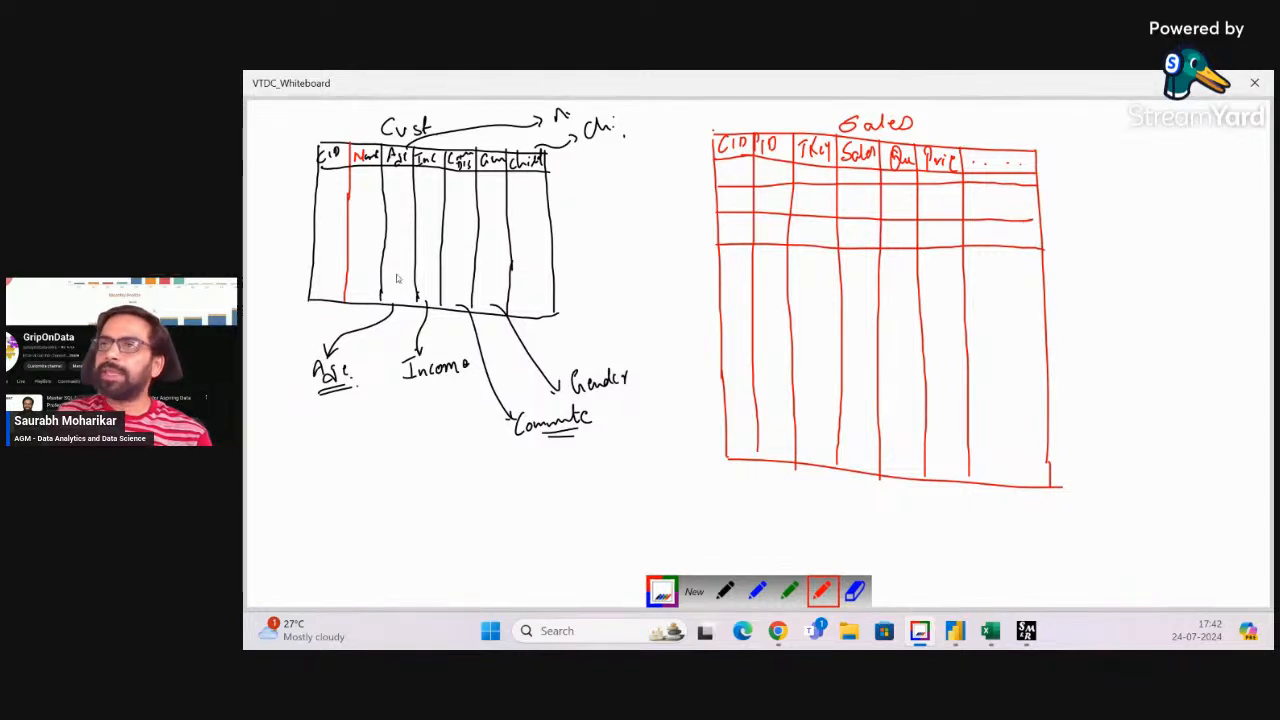
# Draw a long black arrow from the bottom of the Cust. table's Inc column down to a second word, Income
pyautogui.click(725, 591)
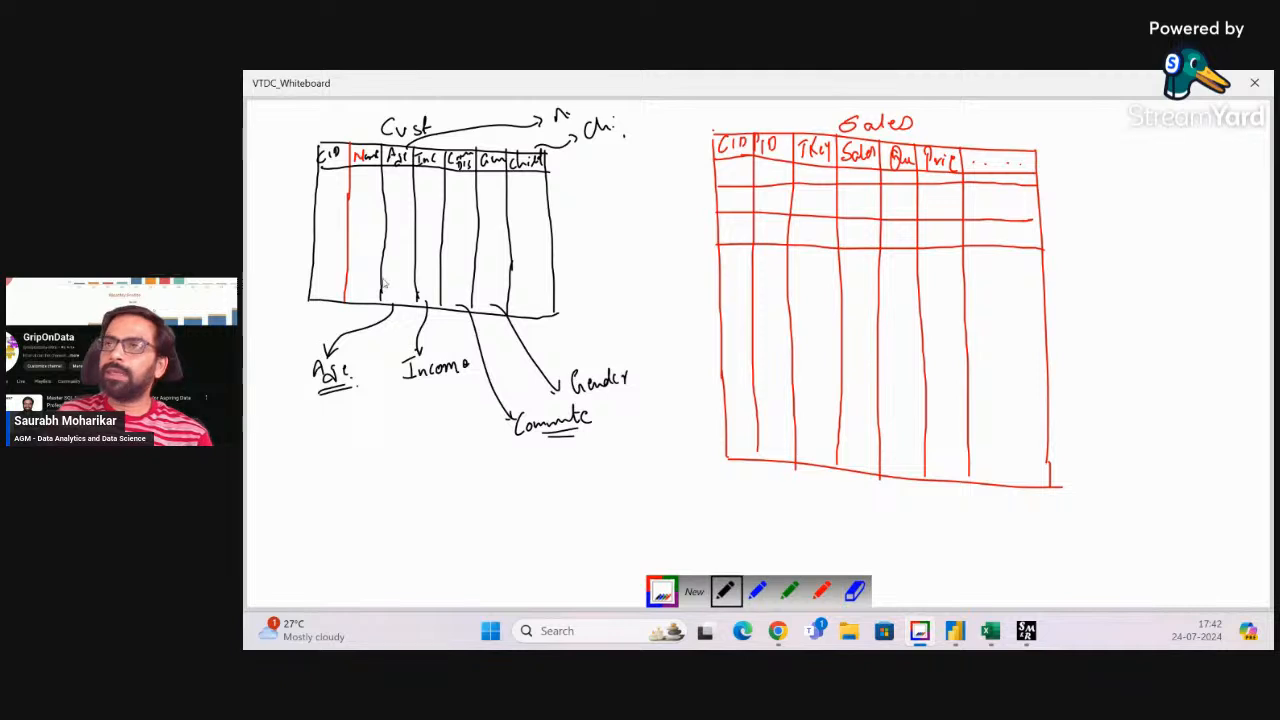
pyautogui.moveTo(426, 297)
pyautogui.mouseDown()
pyautogui.moveTo(417, 332)
pyautogui.moveTo(434, 463)
pyautogui.moveTo(506, 515)
pyautogui.moveTo(491, 534)
pyautogui.moveTo(536, 540)
pyautogui.moveTo(559, 522)
pyautogui.mouseUp()
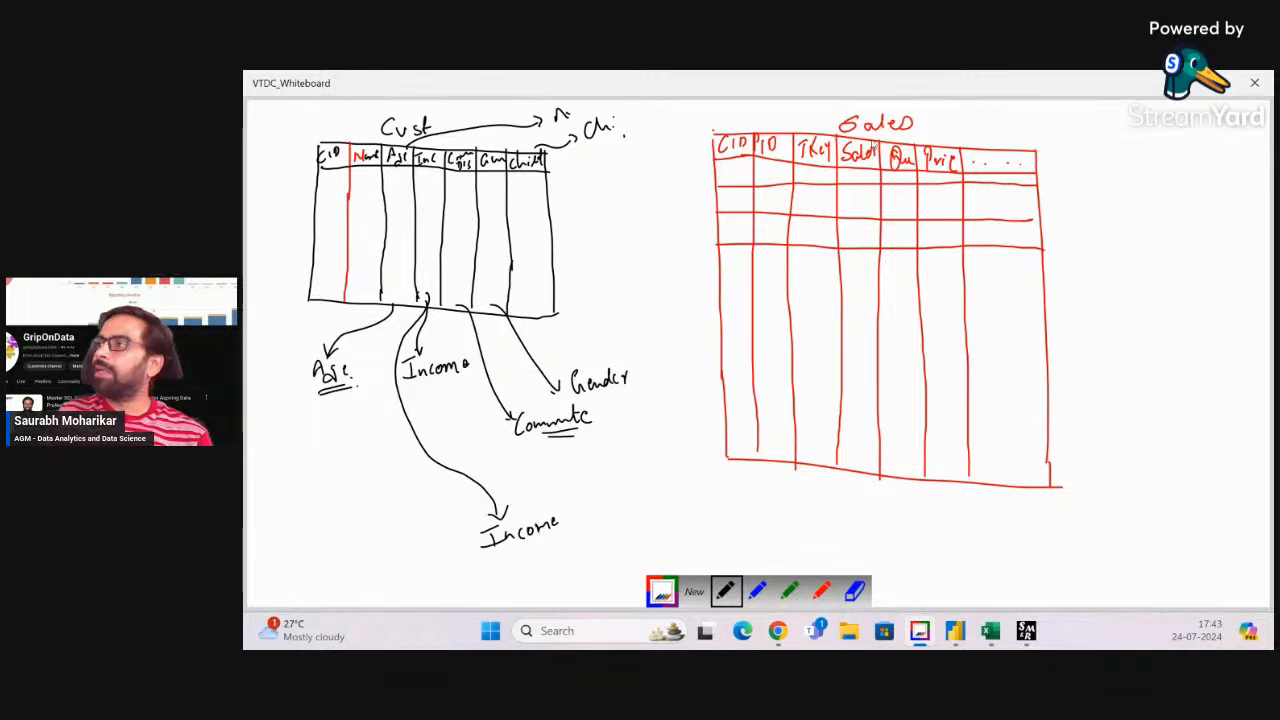
# Try a black arrow leading out of the Sales table's Sales column, and erase it
pyautogui.moveTo(855, 463)
pyautogui.mouseDown()
pyautogui.moveTo(842, 482)
pyautogui.moveTo(652, 506)
pyautogui.mouseUp()
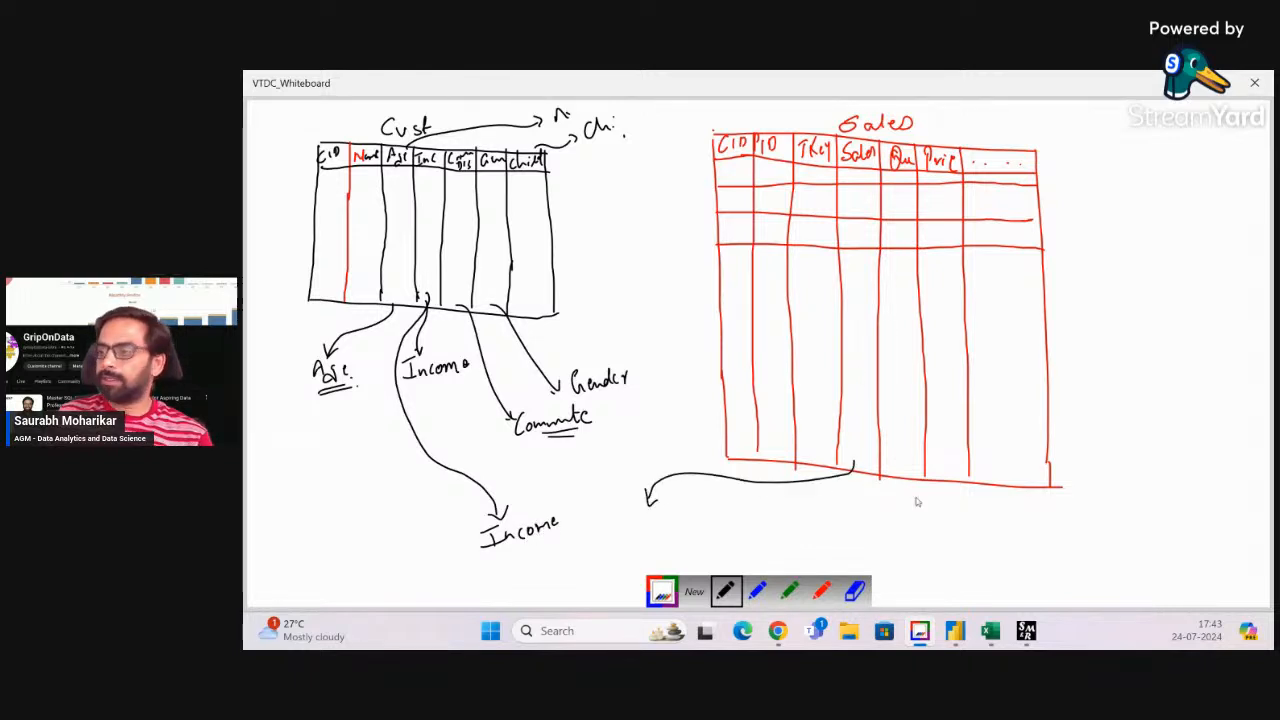
pyautogui.click(855, 592)
pyautogui.moveTo(854, 460)
pyautogui.mouseDown()
pyautogui.moveTo(840, 480)
pyautogui.moveTo(818, 480)
pyautogui.mouseUp()
pyautogui.moveTo(730, 478)
pyautogui.mouseDown()
pyautogui.moveTo(649, 500)
pyautogui.moveTo(690, 478)
pyautogui.moveTo(831, 481)
pyautogui.mouseUp()
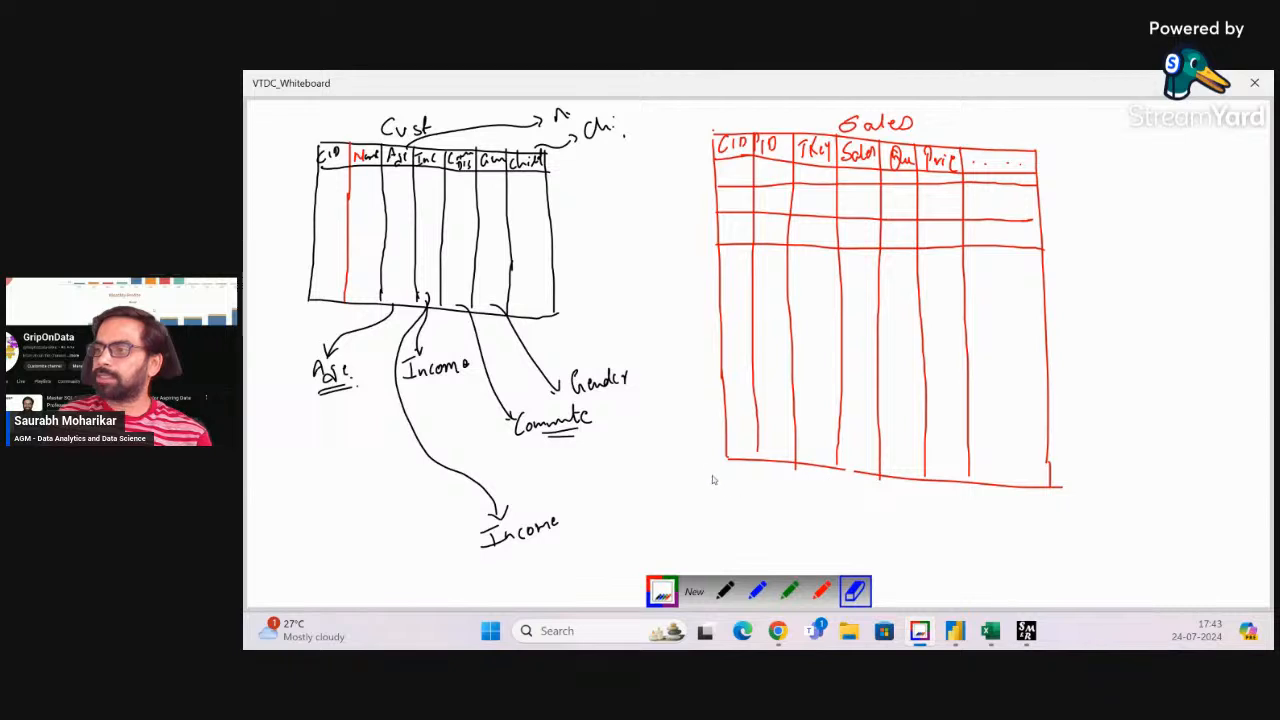
# Draw a red arrow from the Sales column to the word Sales, and underline Sales and the lower Income in red
pyautogui.click(821, 592)
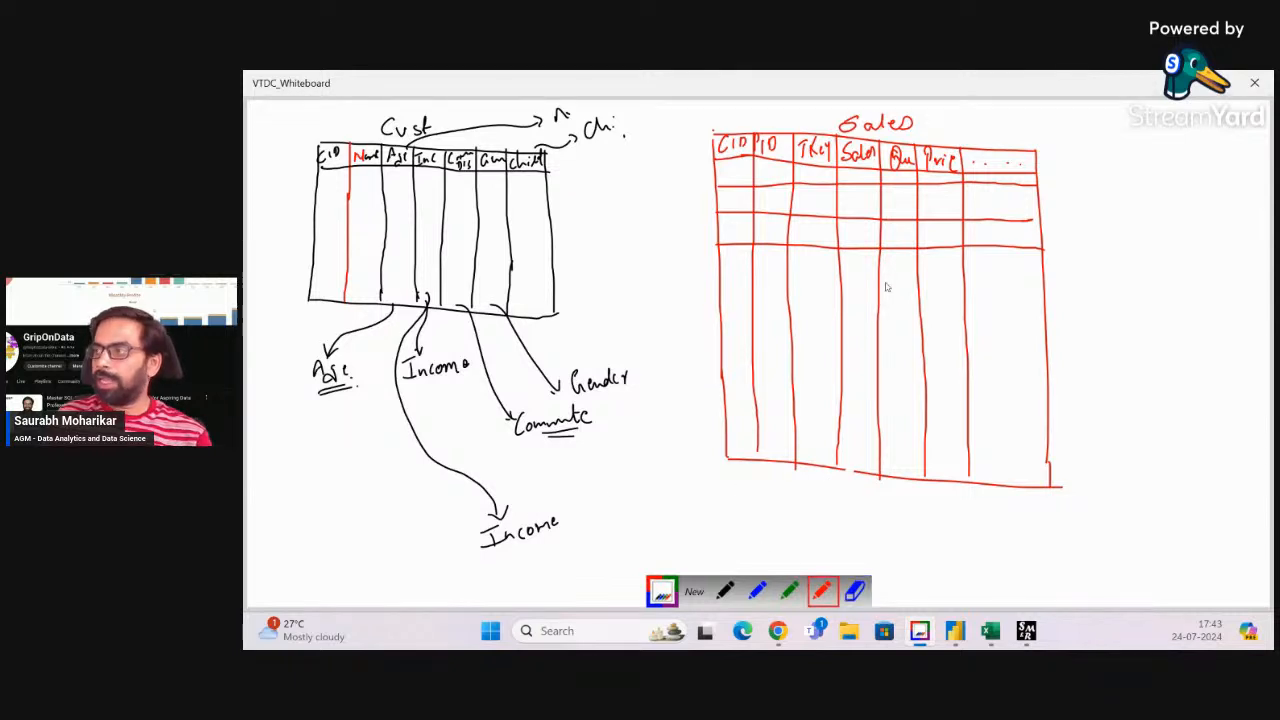
pyautogui.moveTo(853, 460)
pyautogui.mouseDown()
pyautogui.moveTo(688, 490)
pyautogui.moveTo(655, 486)
pyautogui.moveTo(662, 478)
pyautogui.moveTo(618, 508)
pyautogui.moveTo(632, 512)
pyautogui.moveTo(646, 490)
pyautogui.moveTo(658, 500)
pyautogui.moveTo(645, 517)
pyautogui.mouseUp()
pyautogui.moveTo(623, 523); pyautogui.dragTo(644, 521)
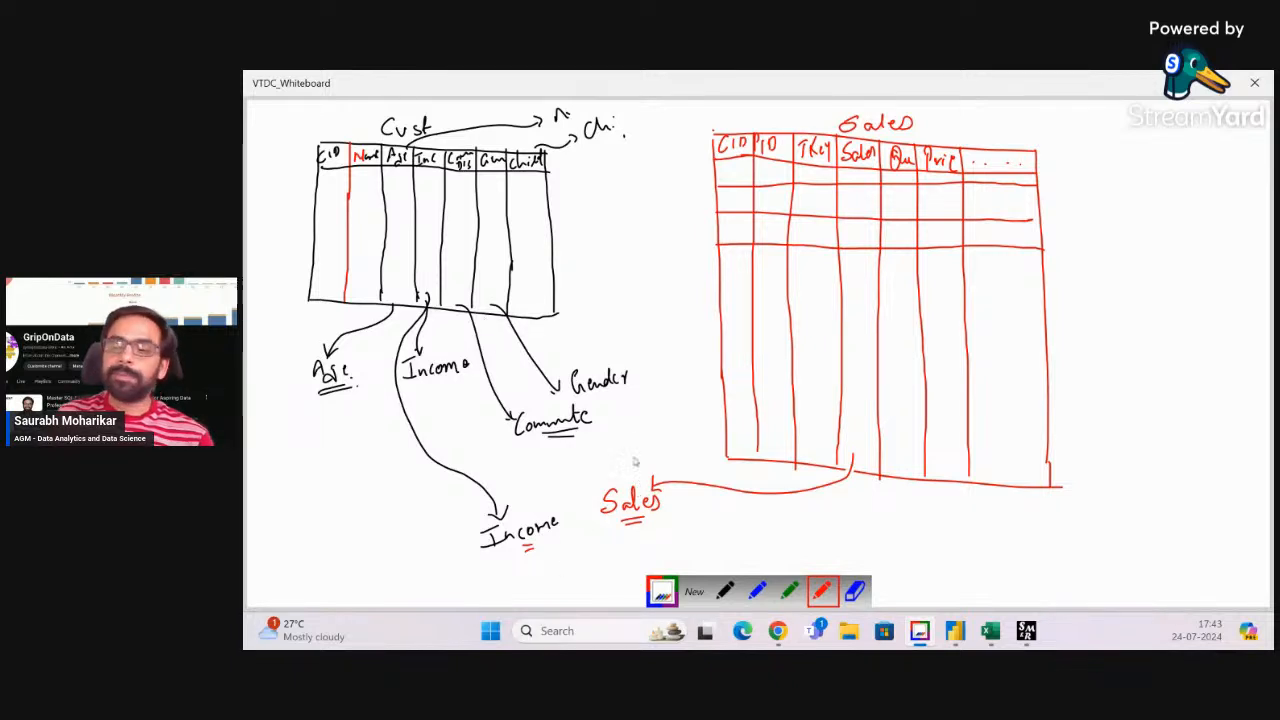
# Frame the lower word Income with a black box and the word Sales beside it with a red box
pyautogui.click(725, 591)
pyautogui.moveTo(472, 516)
pyautogui.mouseDown()
pyautogui.moveTo(466, 566)
pyautogui.moveTo(583, 512)
pyautogui.moveTo(462, 568)
pyautogui.mouseUp()
pyautogui.click(821, 591)
pyautogui.moveTo(598, 540)
pyautogui.mouseDown()
pyautogui.moveTo(600, 477)
pyautogui.moveTo(668, 475)
pyautogui.moveTo(598, 530)
pyautogui.mouseUp()
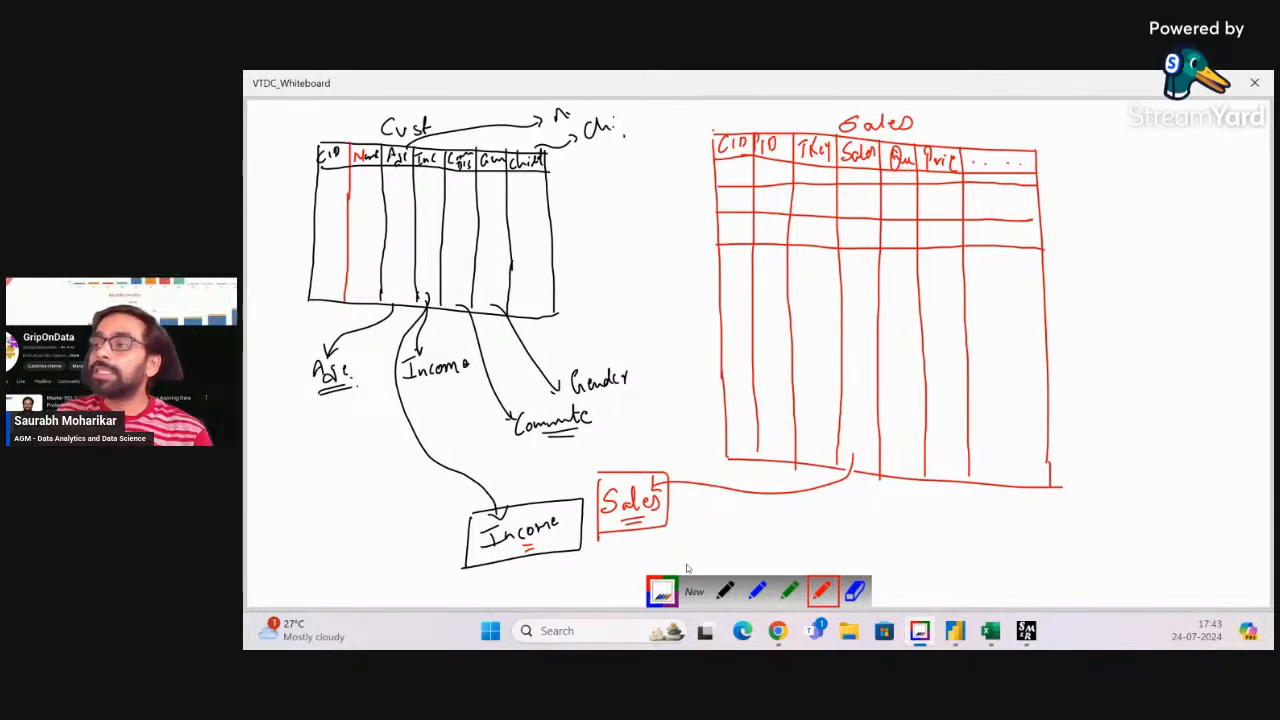
# Hatch the CID columns of both the Cust. and Sales tables in green
pyautogui.click(789, 591)
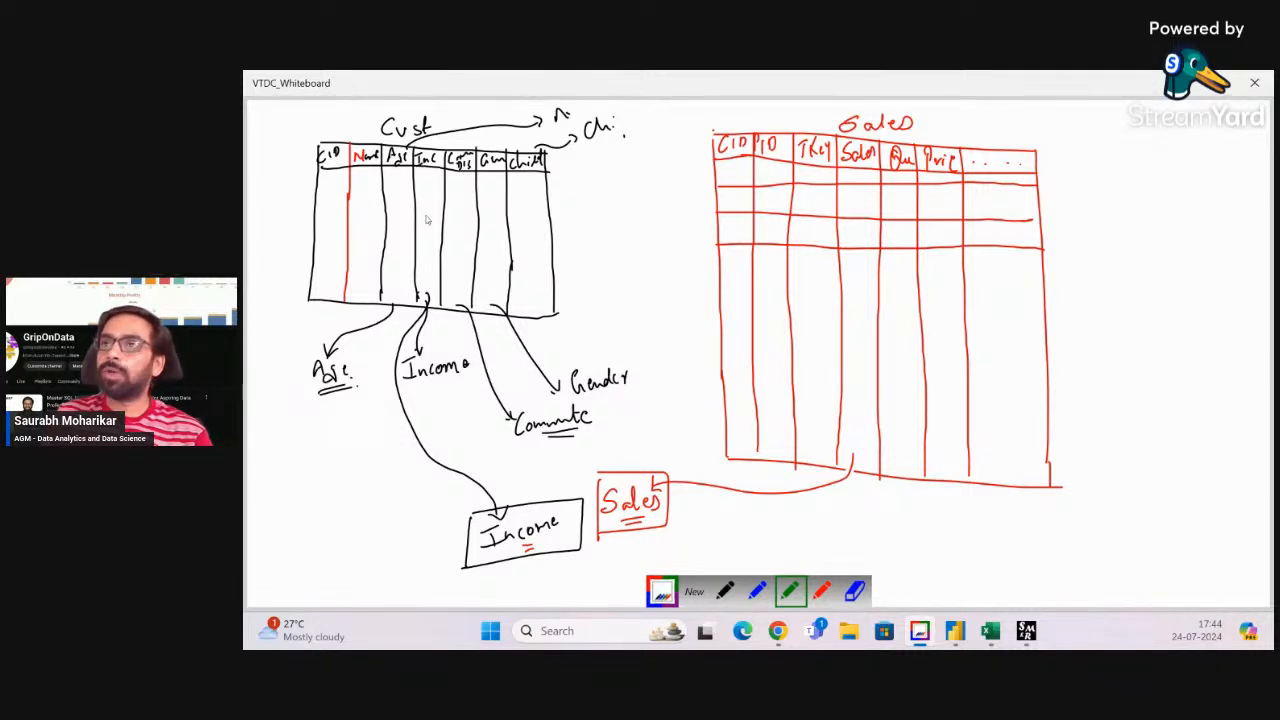
pyautogui.moveTo(330, 174)
pyautogui.mouseDown()
pyautogui.moveTo(326, 196)
pyautogui.moveTo(340, 204)
pyautogui.moveTo(323, 224)
pyautogui.moveTo(340, 214)
pyautogui.moveTo(314, 270)
pyautogui.moveTo(336, 259)
pyautogui.moveTo(314, 300)
pyautogui.moveTo(340, 294)
pyautogui.moveTo(334, 304)
pyautogui.mouseUp()
pyautogui.moveTo(750, 154)
pyautogui.mouseDown()
pyautogui.moveTo(722, 198)
pyautogui.moveTo(748, 248)
pyautogui.moveTo(724, 270)
pyautogui.moveTo(750, 256)
pyautogui.moveTo(736, 348)
pyautogui.moveTo(750, 410)
pyautogui.moveTo(730, 434)
pyautogui.moveTo(757, 432)
pyautogui.moveTo(742, 448)
pyautogui.moveTo(752, 444)
pyautogui.mouseUp()
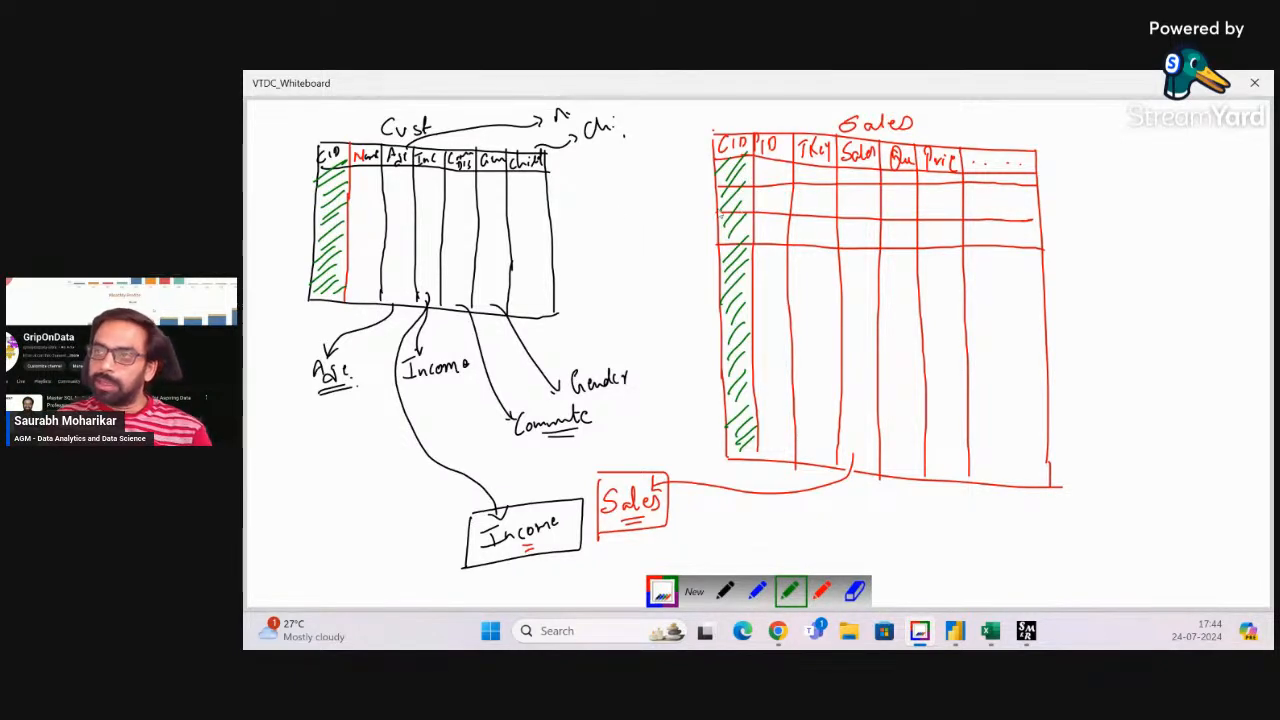
# Write 500 beside the Cust. table and an underlined 2700 beside the Sales table in black
pyautogui.click(726, 591)
pyautogui.moveTo(266, 220); pyautogui.dragTo(291, 204)
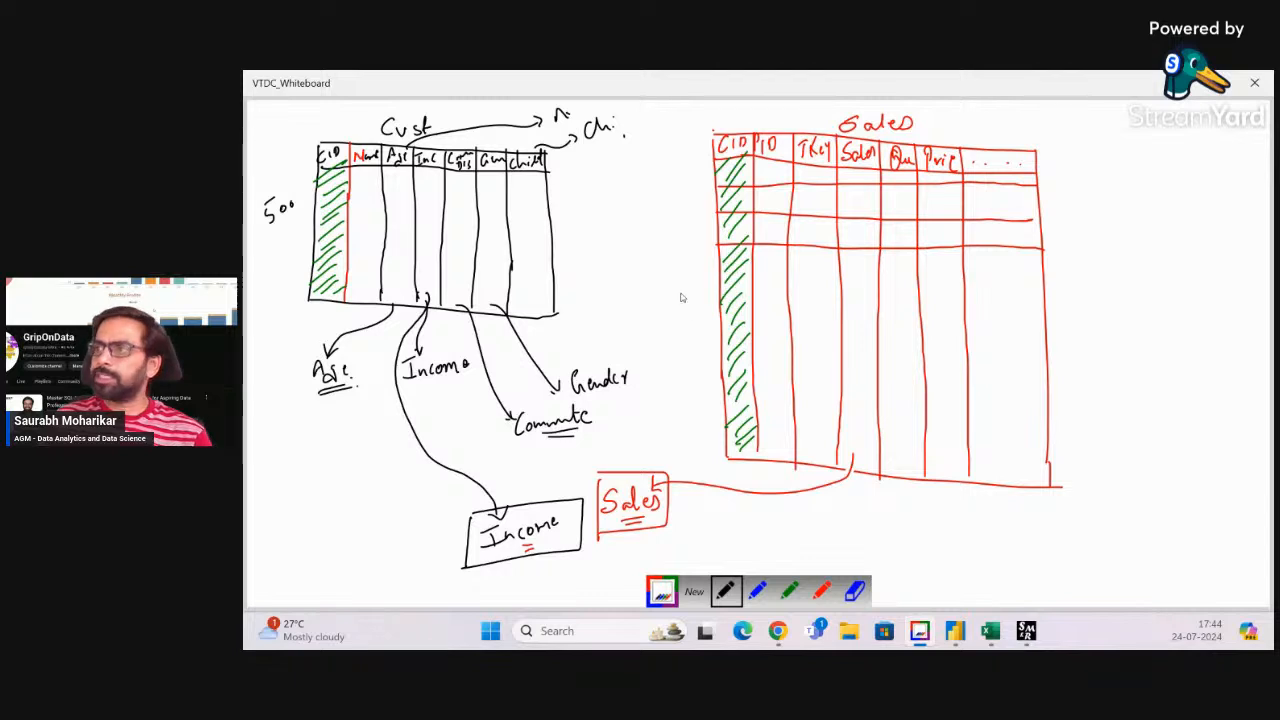
pyautogui.moveTo(645, 278)
pyautogui.mouseDown()
pyautogui.moveTo(666, 294)
pyautogui.moveTo(686, 275)
pyautogui.moveTo(674, 300)
pyautogui.mouseUp()
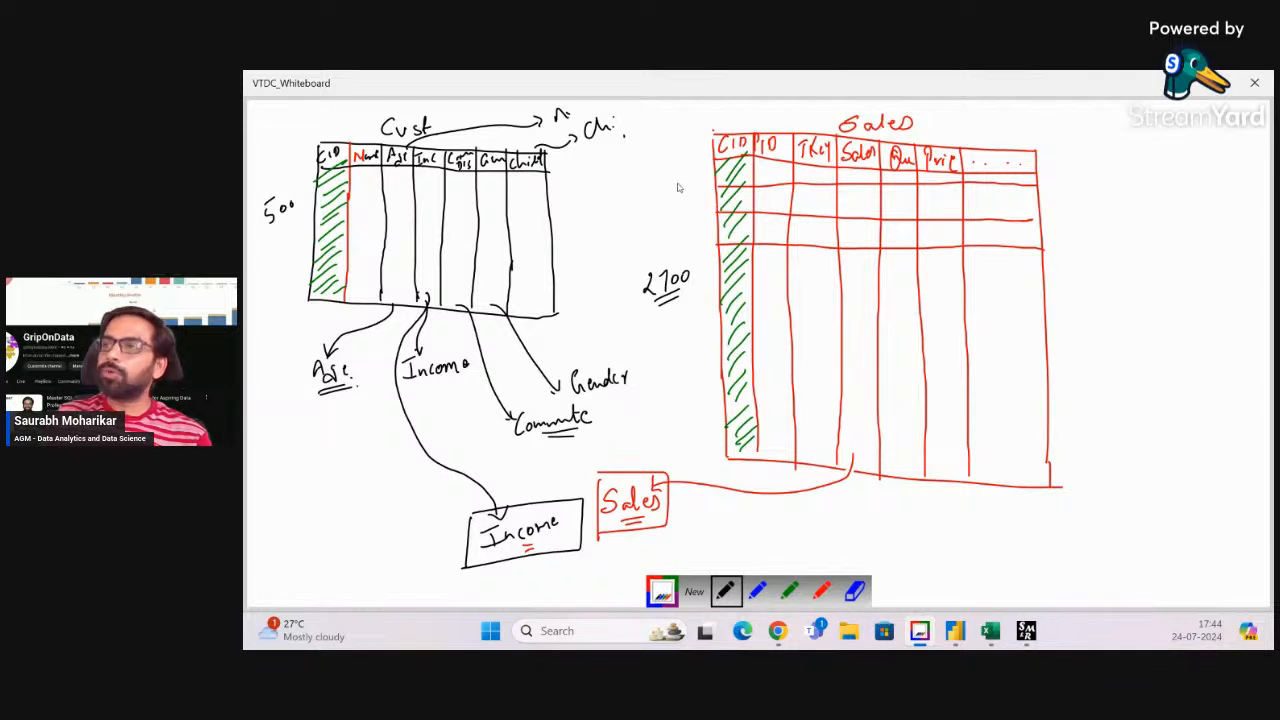
# Draw curved blue arrows from the CID header of the Cust. table to the CID header of the Sales table
pyautogui.click(758, 590)
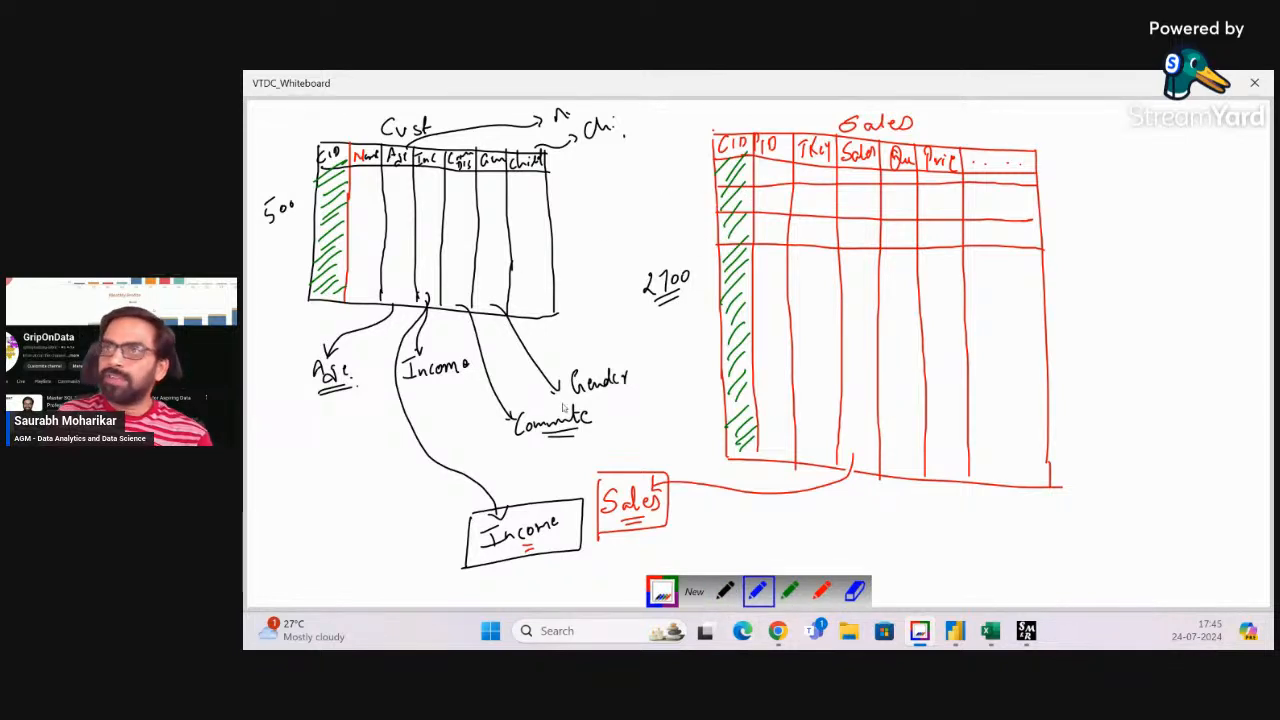
pyautogui.moveTo(338, 140)
pyautogui.mouseDown()
pyautogui.moveTo(496, 104)
pyautogui.moveTo(712, 140)
pyautogui.moveTo(698, 148)
pyautogui.moveTo(610, 122)
pyautogui.moveTo(412, 132)
pyautogui.moveTo(339, 154)
pyautogui.moveTo(350, 156)
pyautogui.mouseUp()
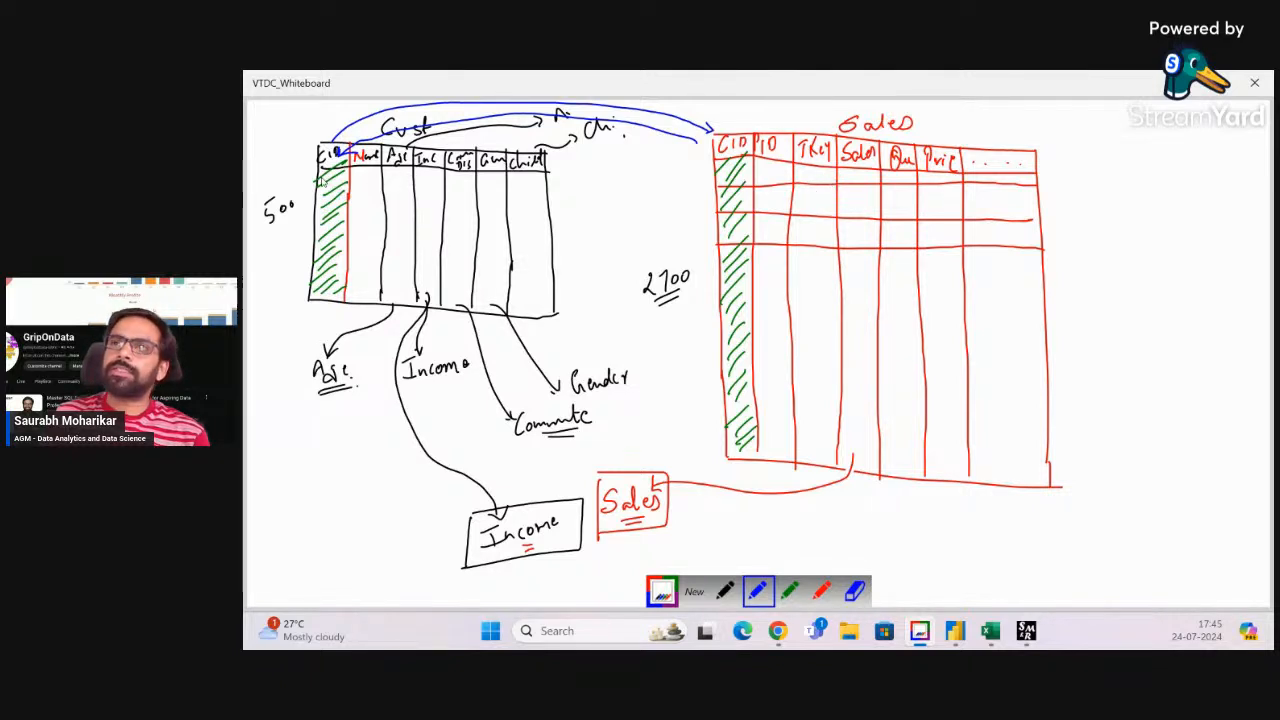
# Write a matching customer ID once in the Cust. CID column and twice in the Sales one, and underline Inc, all in blue
pyautogui.moveTo(334, 182); pyautogui.dragTo(342, 186)
pyautogui.moveTo(730, 200); pyautogui.dragTo(750, 210)
pyautogui.moveTo(724, 314)
pyautogui.mouseDown()
pyautogui.moveTo(750, 300)
pyautogui.moveTo(745, 314)
pyautogui.mouseUp()
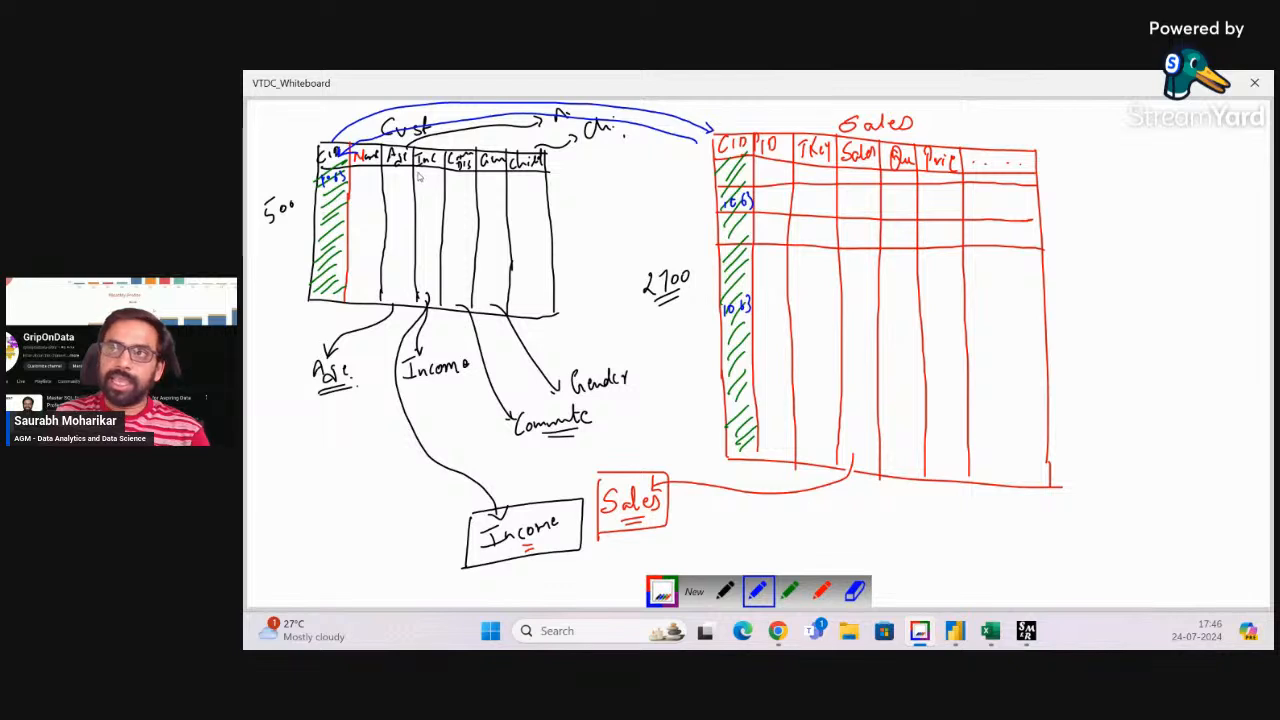
pyautogui.moveTo(421, 176); pyautogui.dragTo(440, 175)
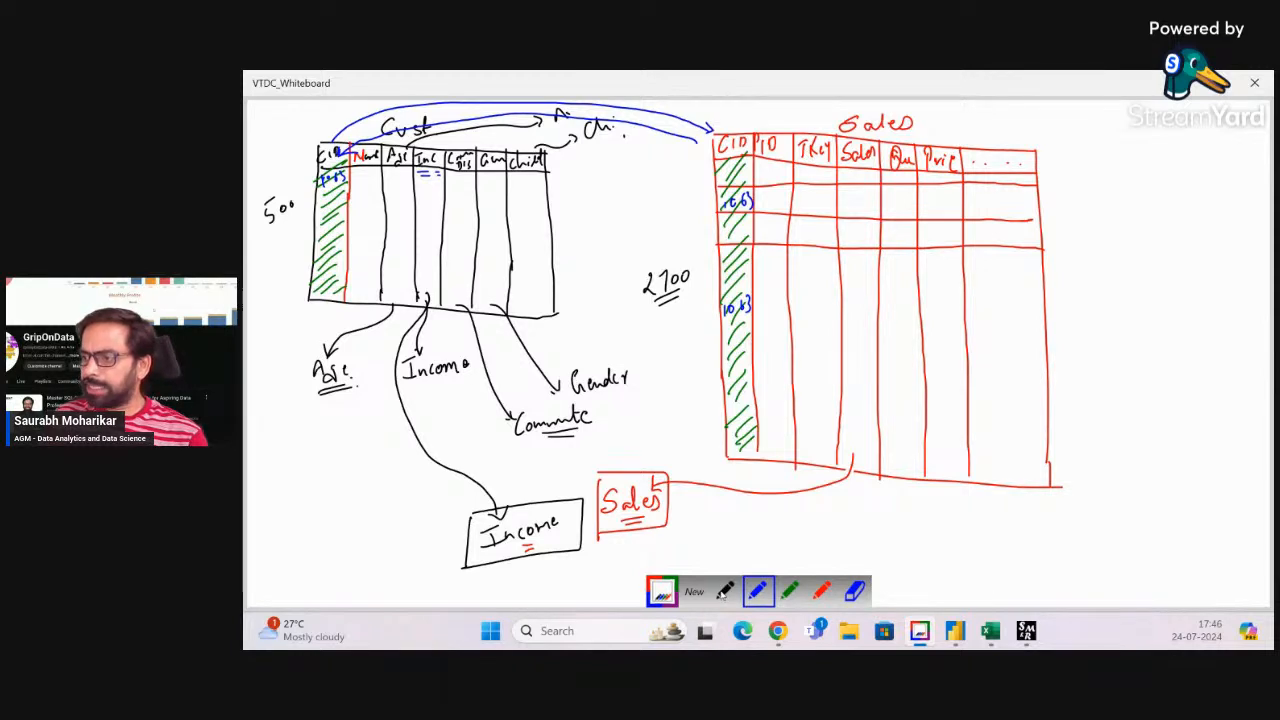
# Draw three green boxes one below another beside the Sales table as additional tables
pyautogui.click(790, 591)
pyautogui.moveTo(1109, 128)
pyautogui.mouseDown()
pyautogui.moveTo(1117, 212)
pyautogui.moveTo(1220, 124)
pyautogui.moveTo(1128, 205)
pyautogui.mouseUp()
pyautogui.moveTo(1132, 280)
pyautogui.mouseDown()
pyautogui.moveTo(1133, 342)
pyautogui.moveTo(1232, 314)
pyautogui.moveTo(1133, 342)
pyautogui.mouseUp()
pyautogui.moveTo(1150, 400)
pyautogui.mouseDown()
pyautogui.moveTo(1155, 482)
pyautogui.moveTo(1240, 470)
pyautogui.moveTo(1176, 491)
pyautogui.mouseUp()
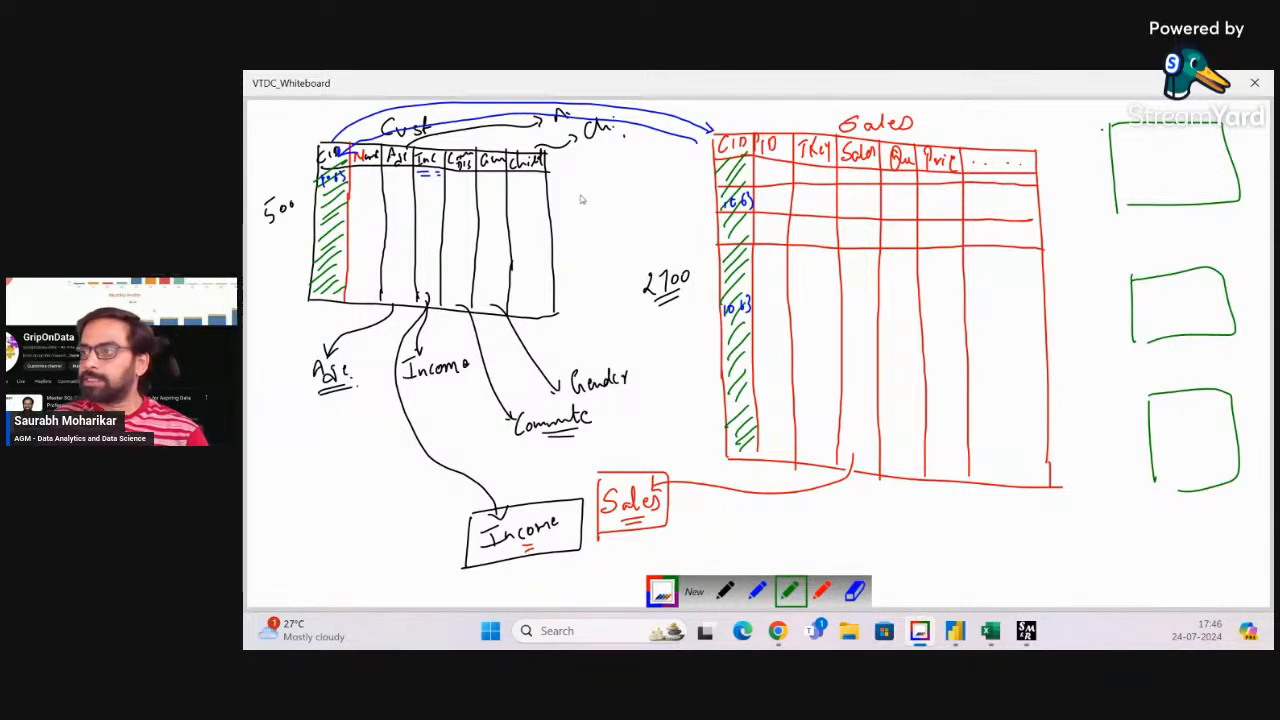
# Write column counts in black: 10 beside Cust., 15 beside Sales, and 10, 12 and 8 inside the three green boxes
pyautogui.click(726, 591)
pyautogui.moveTo(566, 181)
pyautogui.mouseDown()
pyautogui.moveTo(567, 198)
pyautogui.moveTo(577, 186)
pyautogui.mouseUp()
pyautogui.moveTo(956, 112)
pyautogui.mouseDown()
pyautogui.moveTo(963, 130)
pyautogui.moveTo(969, 110)
pyautogui.mouseUp()
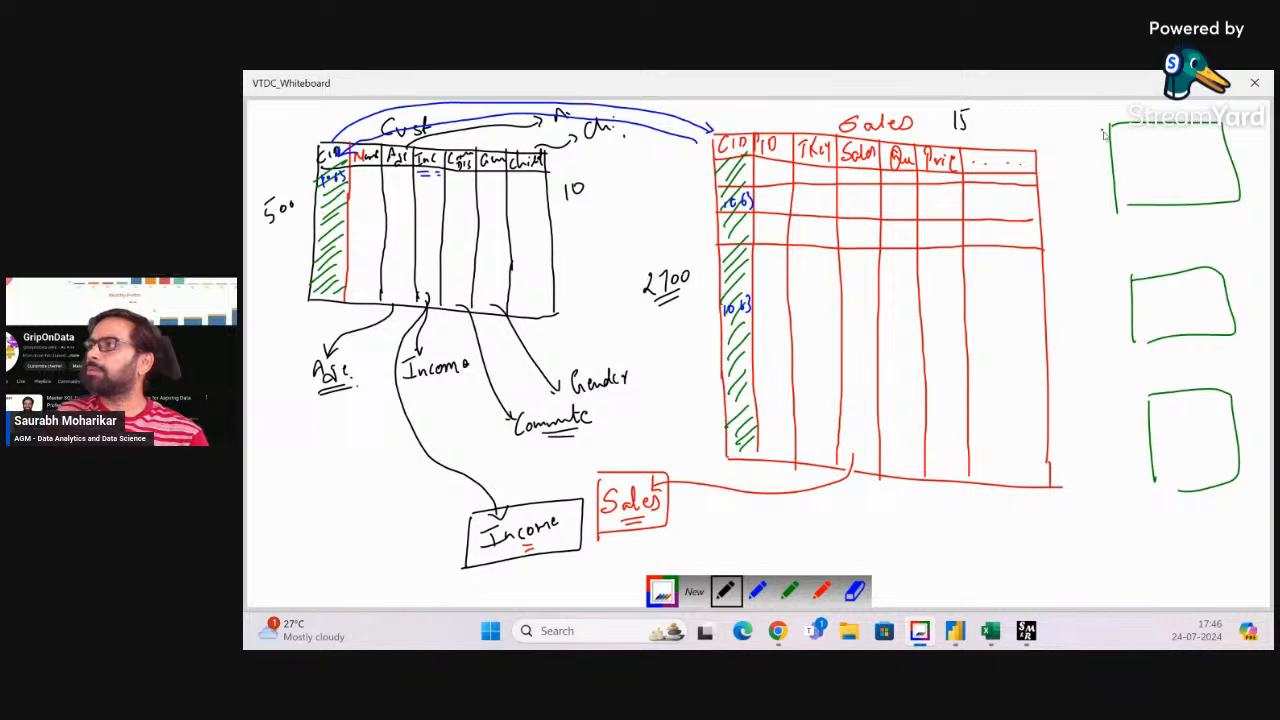
pyautogui.moveTo(1147, 147); pyautogui.dragTo(1147, 168)
pyautogui.moveTo(1157, 148); pyautogui.dragTo(1158, 150)
pyautogui.moveTo(1165, 304)
pyautogui.mouseDown()
pyautogui.moveTo(1165, 322)
pyautogui.moveTo(1184, 322)
pyautogui.mouseUp()
pyautogui.moveTo(1178, 448)
pyautogui.mouseDown()
pyautogui.moveTo(1181, 462)
pyautogui.moveTo(1180, 440)
pyautogui.mouseUp()
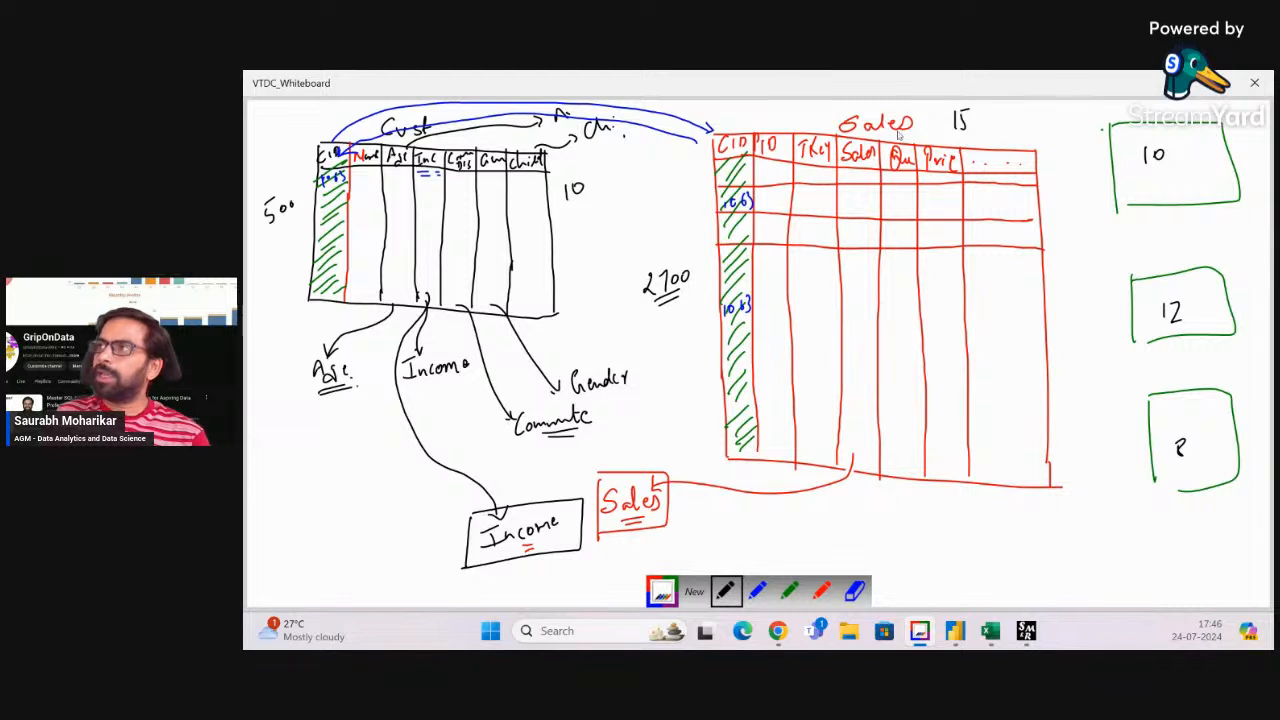
# Write the calculation 55 - 4 = 51 below the tables and circle the 51
pyautogui.moveTo(1030, 530)
pyautogui.mouseDown()
pyautogui.moveTo(1012, 550)
pyautogui.moveTo(1030, 552)
pyautogui.moveTo(1047, 527)
pyautogui.moveTo(1096, 548)
pyautogui.mouseUp()
pyautogui.moveTo(1114, 542); pyautogui.dragTo(1124, 551)
pyautogui.moveTo(1146, 536); pyautogui.dragTo(1150, 556)
pyautogui.moveTo(1162, 536); pyautogui.dragTo(1166, 556)
pyautogui.moveTo(1140, 515); pyautogui.dragTo(1138, 526)
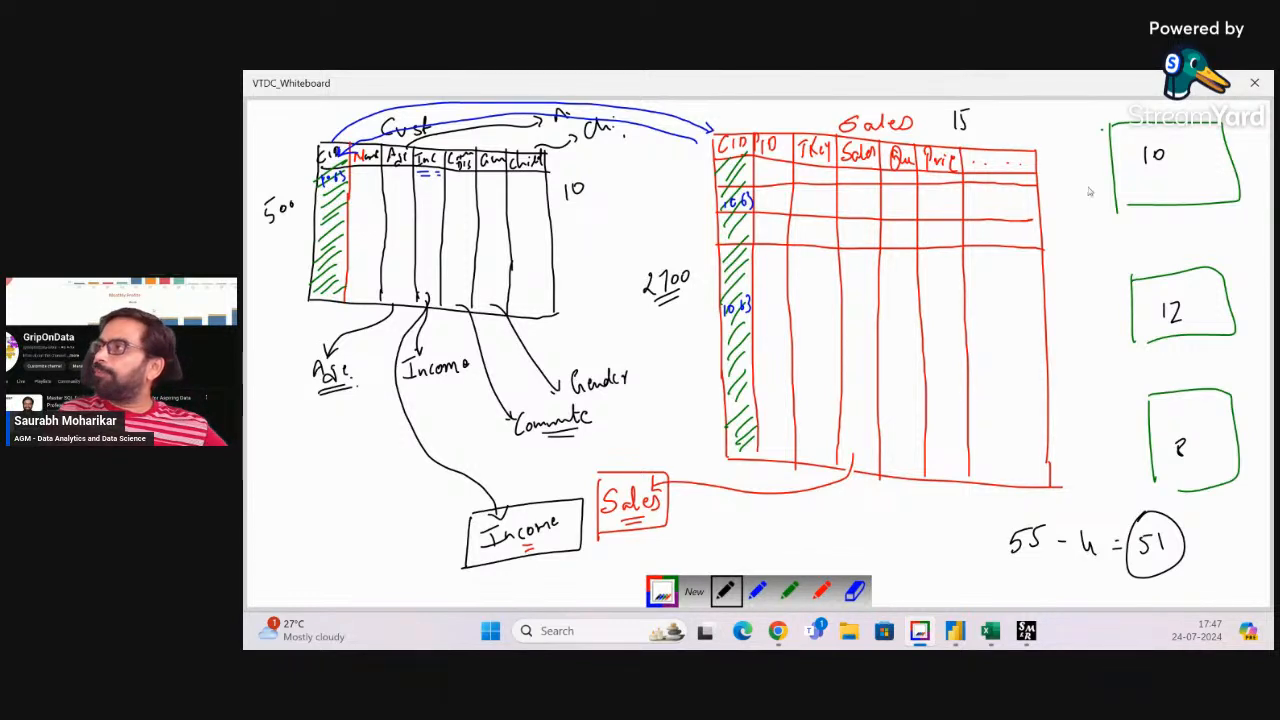
# Draw an arrow from the uppermost green box towards Sales, label the box Product, and rule a header row and a narrow column in it
pyautogui.moveTo(1107, 128)
pyautogui.mouseDown()
pyautogui.moveTo(1044, 140)
pyautogui.moveTo(1058, 146)
pyautogui.mouseUp()
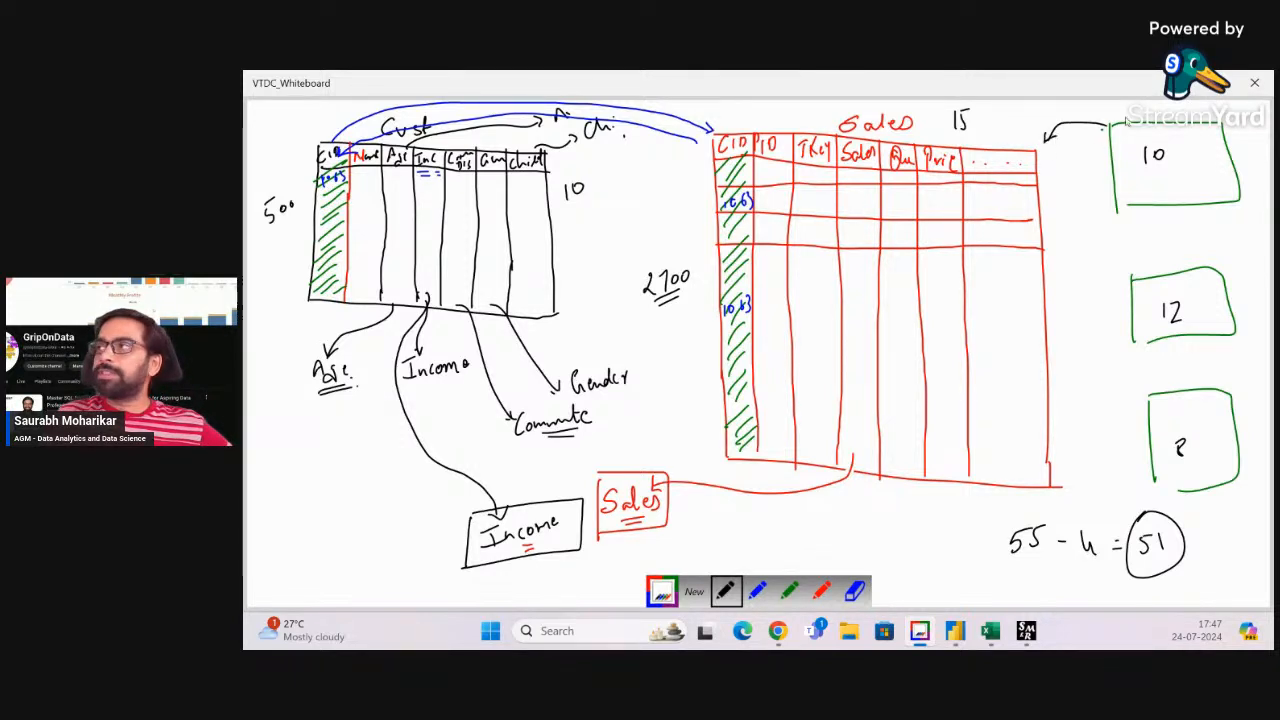
pyautogui.moveTo(1163, 116); pyautogui.dragTo(1208, 117)
pyautogui.moveTo(1134, 140); pyautogui.dragTo(1134, 205)
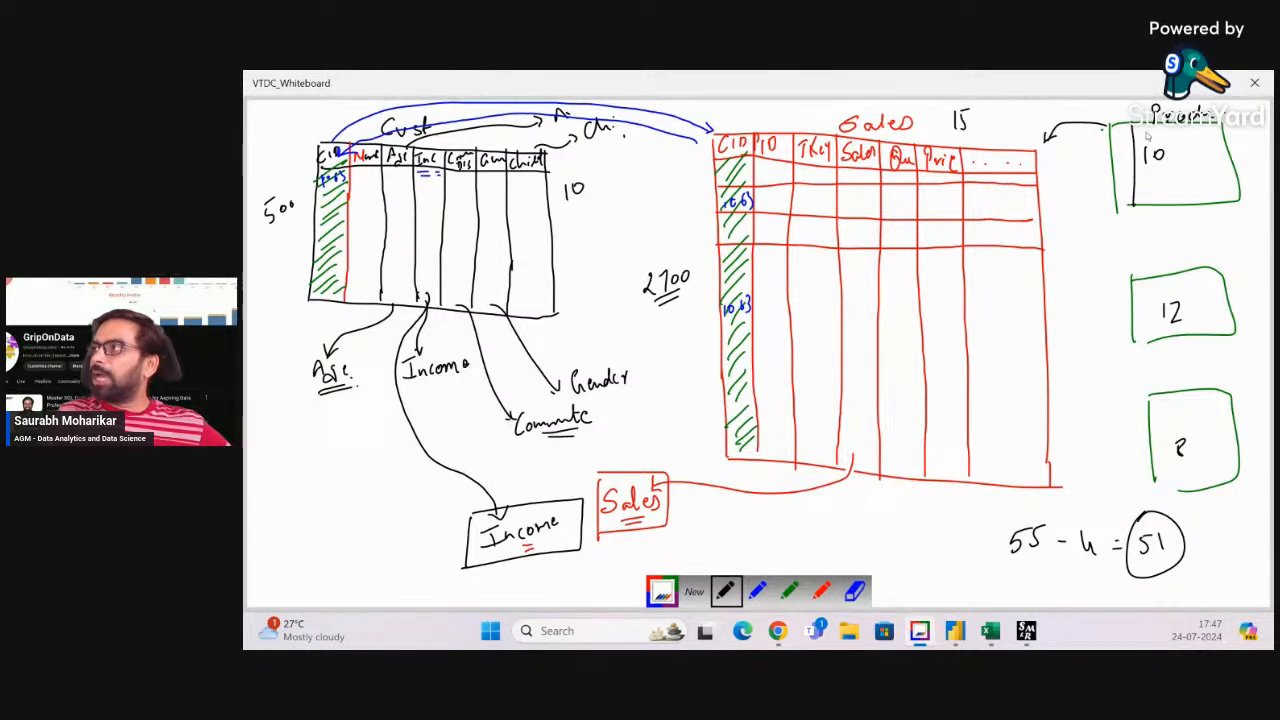
pyautogui.moveTo(1152, 124); pyautogui.dragTo(1155, 204)
pyautogui.moveTo(1112, 138); pyautogui.dragTo(1223, 140)
# Mark the rows of the Inc column in the Cust. table with a line of black dots
pyautogui.click(428, 176)
pyautogui.click(430, 204)
pyautogui.click(432, 228)
pyautogui.click(430, 250)
pyautogui.click(429, 268)
# Head the narrow column of the Product table as the key and fill its rows with black dots
pyautogui.moveTo(1141, 128); pyautogui.dragTo(1141, 136)
pyautogui.moveTo(1145, 128); pyautogui.dragTo(1151, 134)
pyautogui.click(1143, 149)
pyautogui.click(1142, 157)
pyautogui.click(1145, 174)
pyautogui.click(1138, 193)
pyautogui.click(1145, 168)
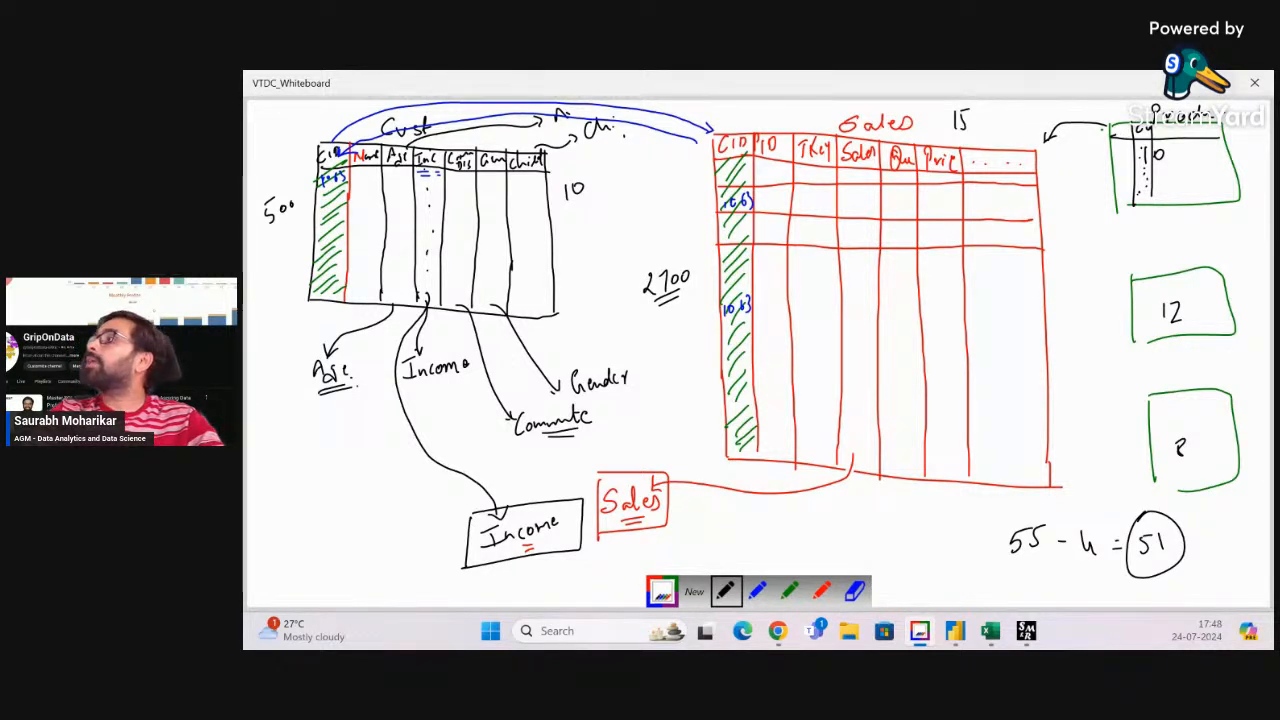
# Close the whiteboard to return to the Power BI model, and move the Calender and Customer tables slightly upward
pyautogui.click(1258, 80)
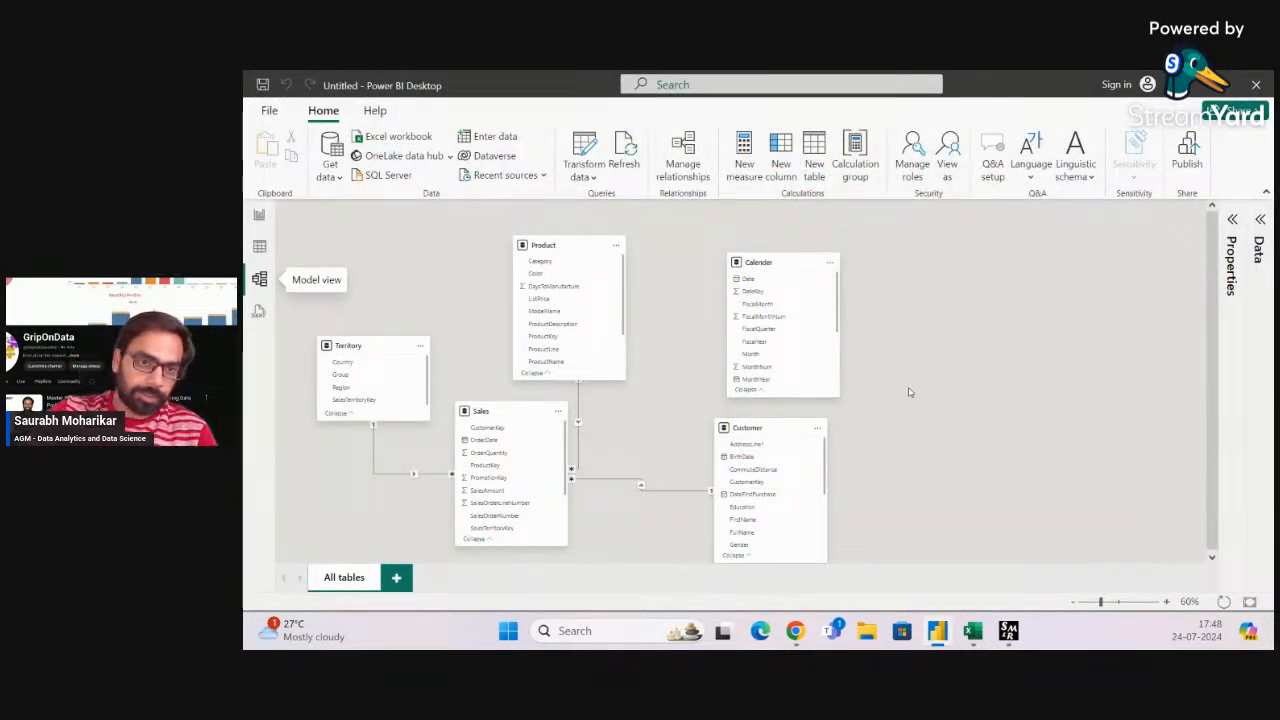
pyautogui.scroll(-1, 960, 443)
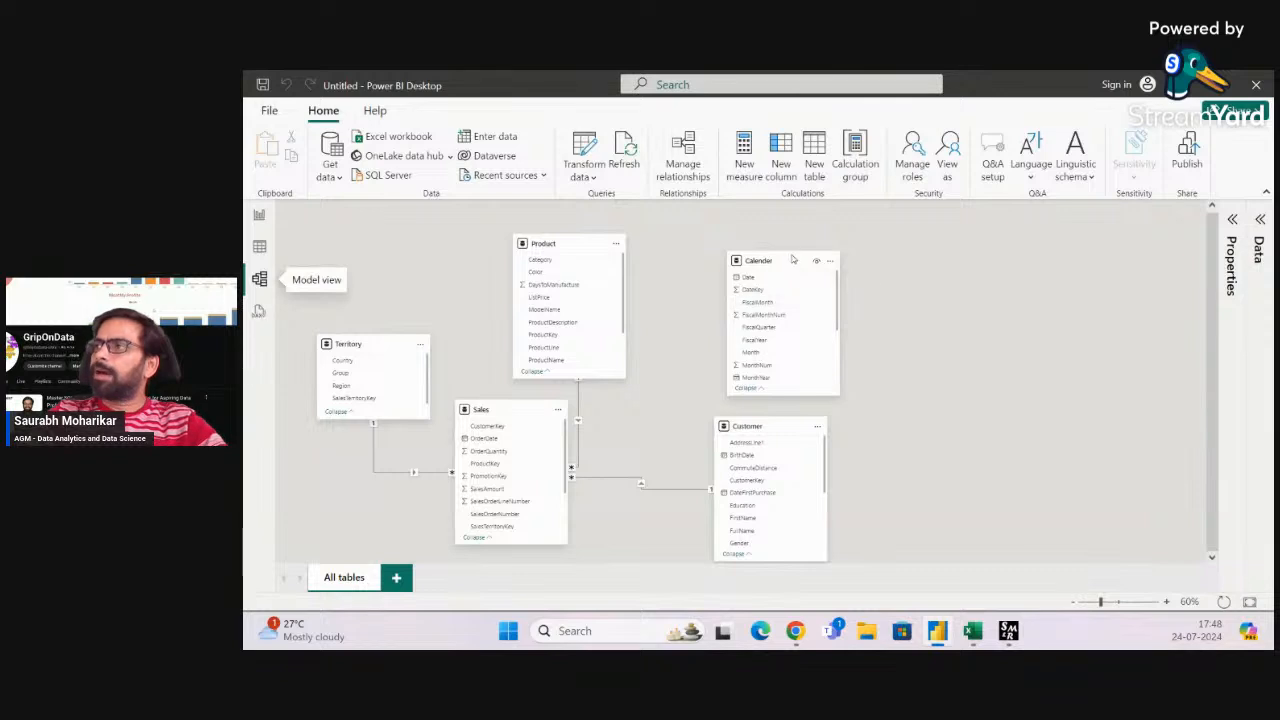
pyautogui.click(758, 260)
pyautogui.moveTo(758, 260); pyautogui.dragTo(764, 242)
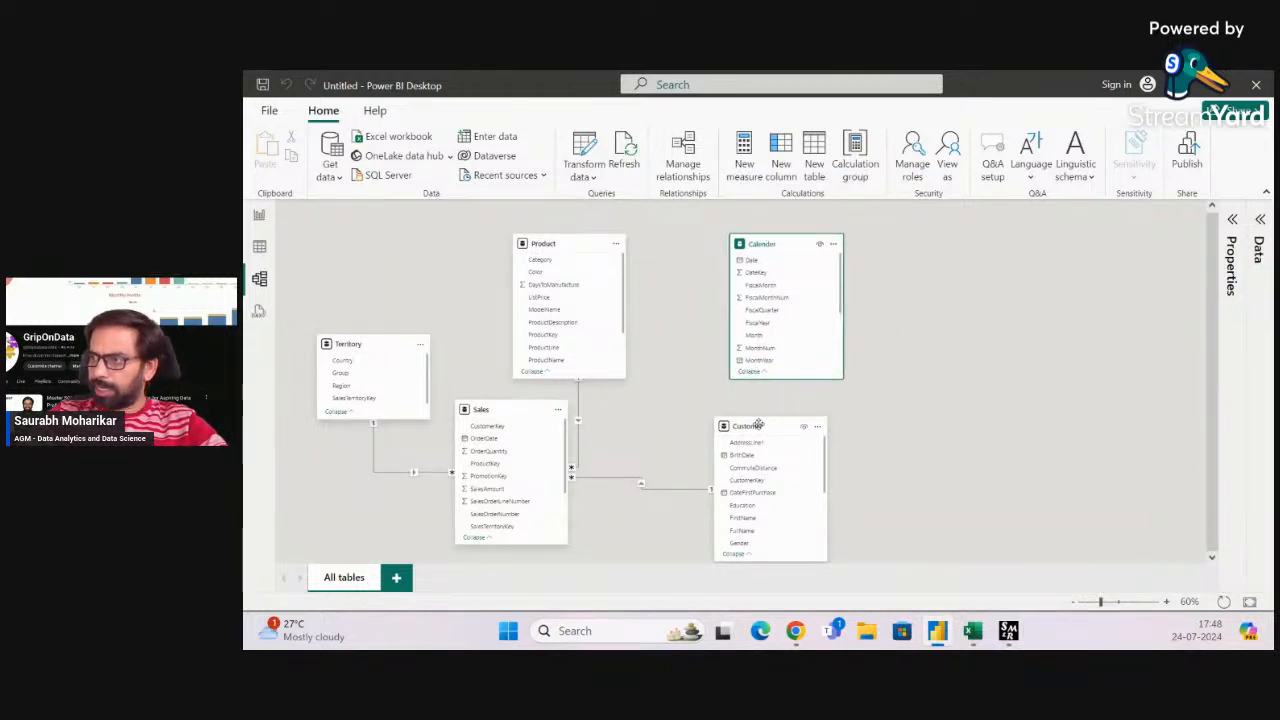
pyautogui.moveTo(758, 424); pyautogui.dragTo(758, 408)
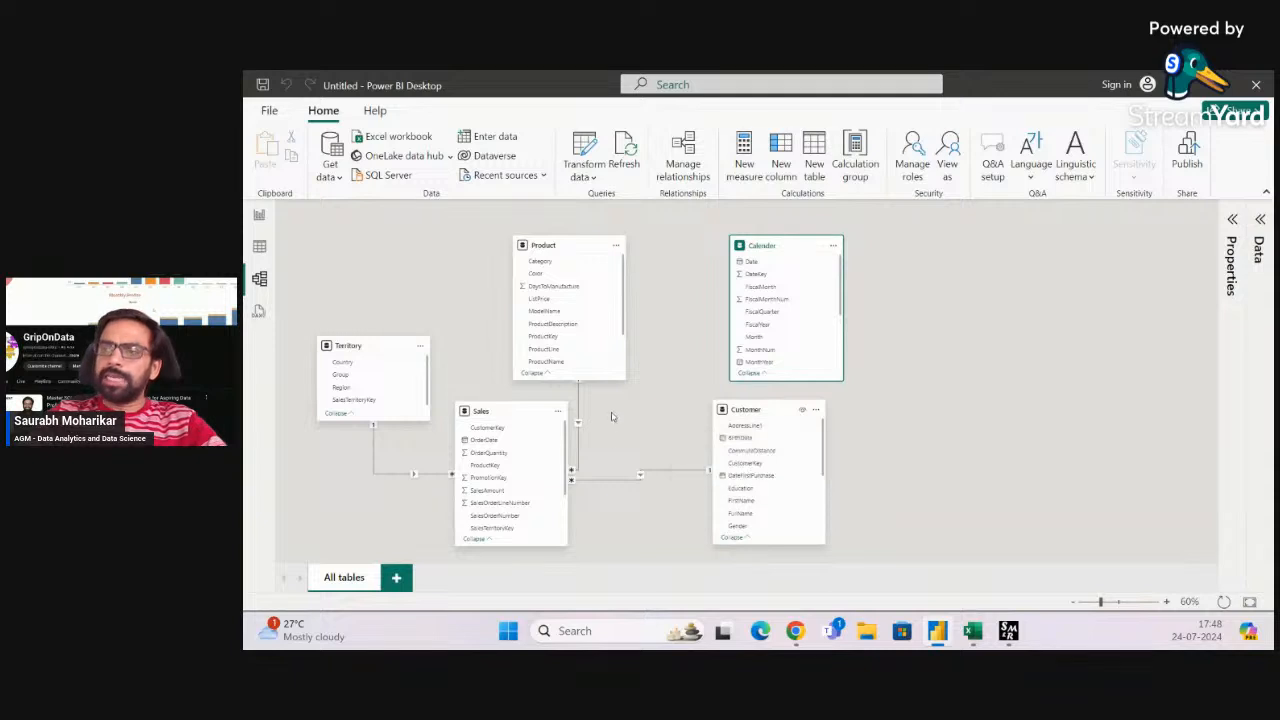
# Delete the relationships that connect the Sales table to Customer, Product and Territory
pyautogui.click(394, 475)
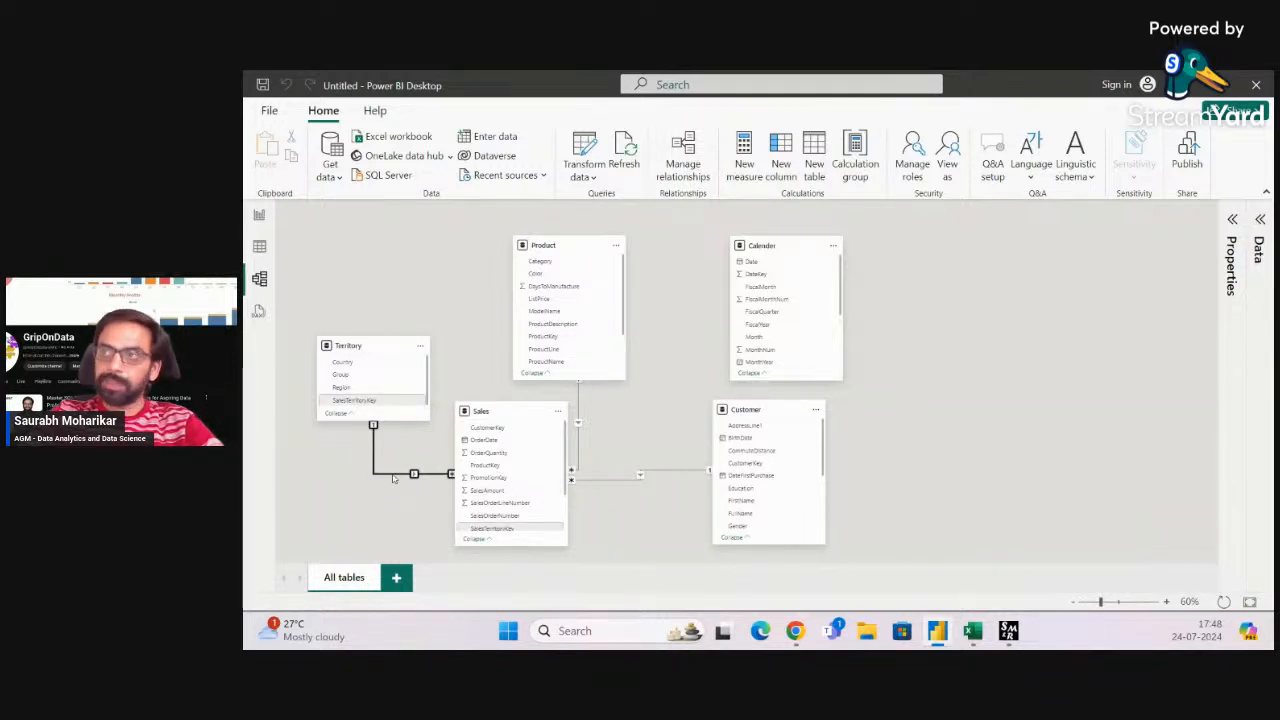
pyautogui.click(578, 410)
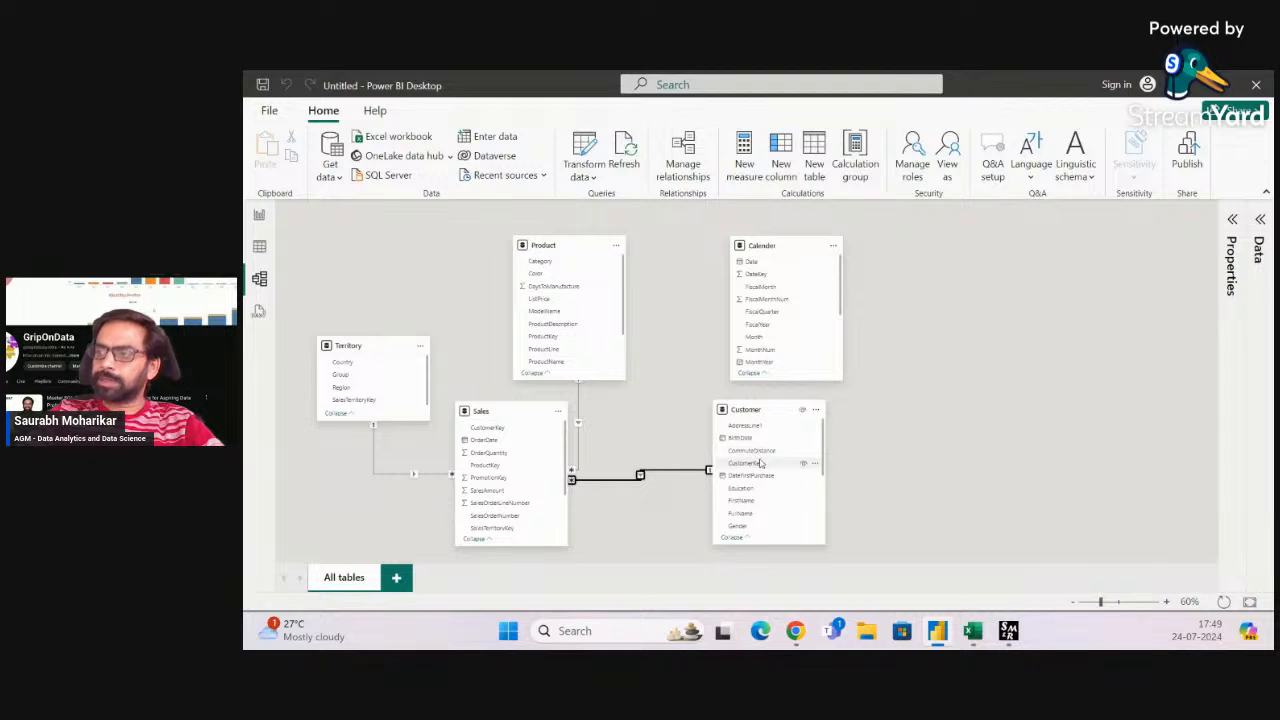
pyautogui.rightClick(620, 481)
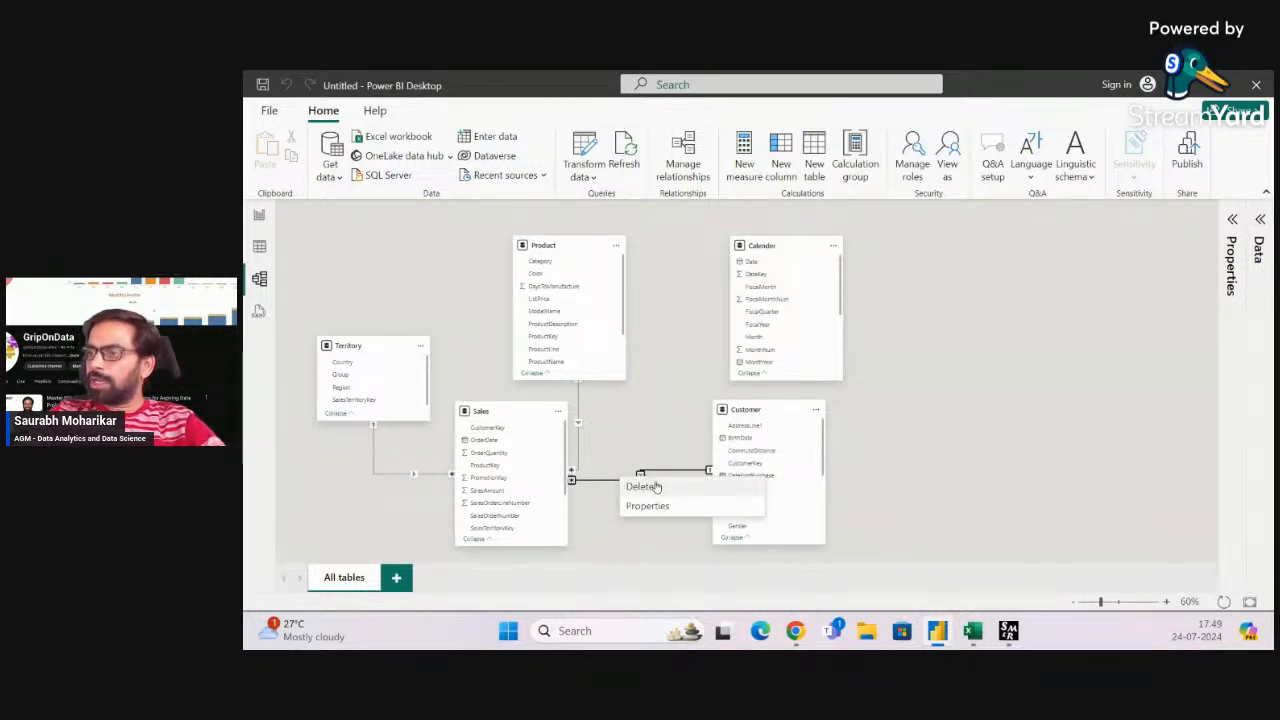
pyautogui.click(657, 487)
pyautogui.rightClick(580, 444)
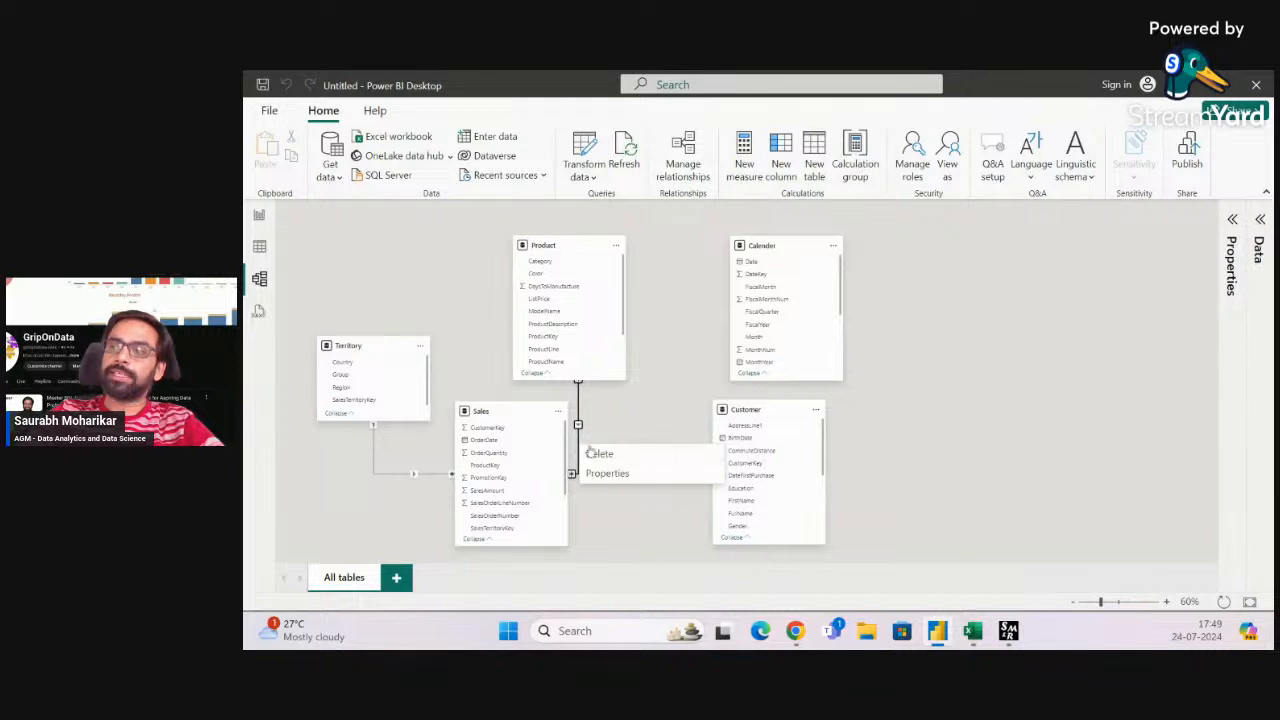
pyautogui.click(595, 451)
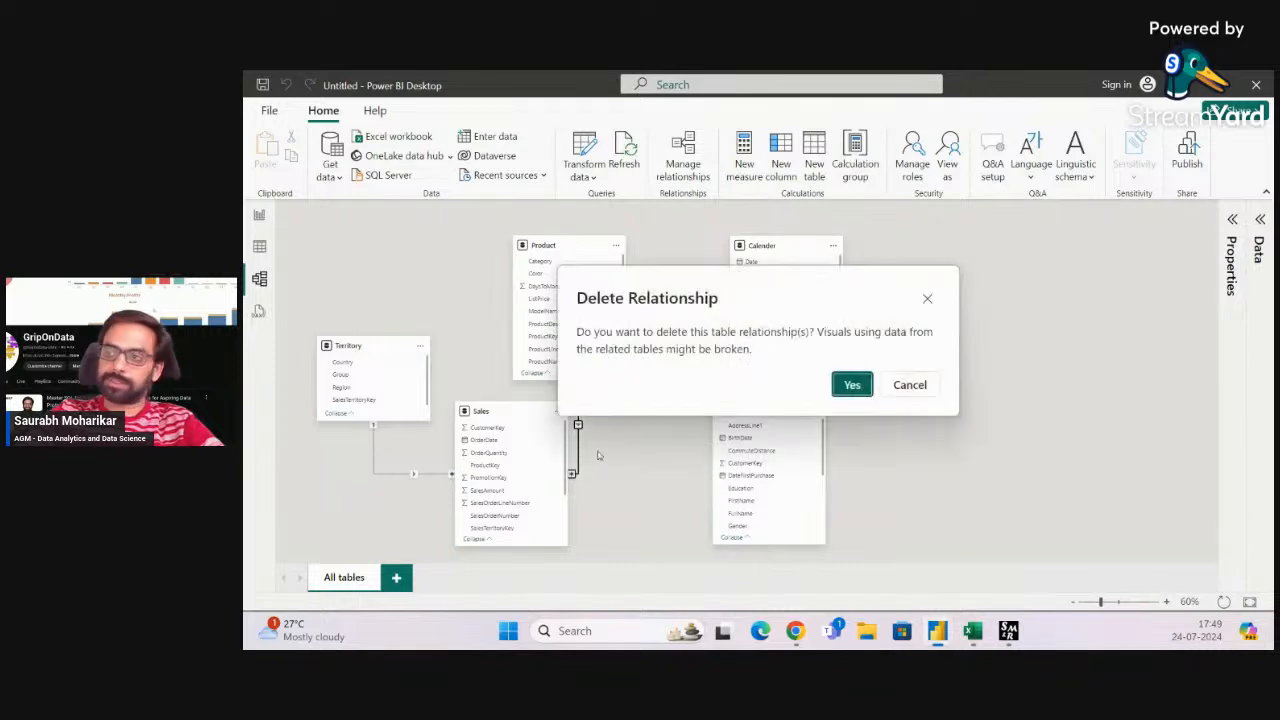
pyautogui.click(845, 385)
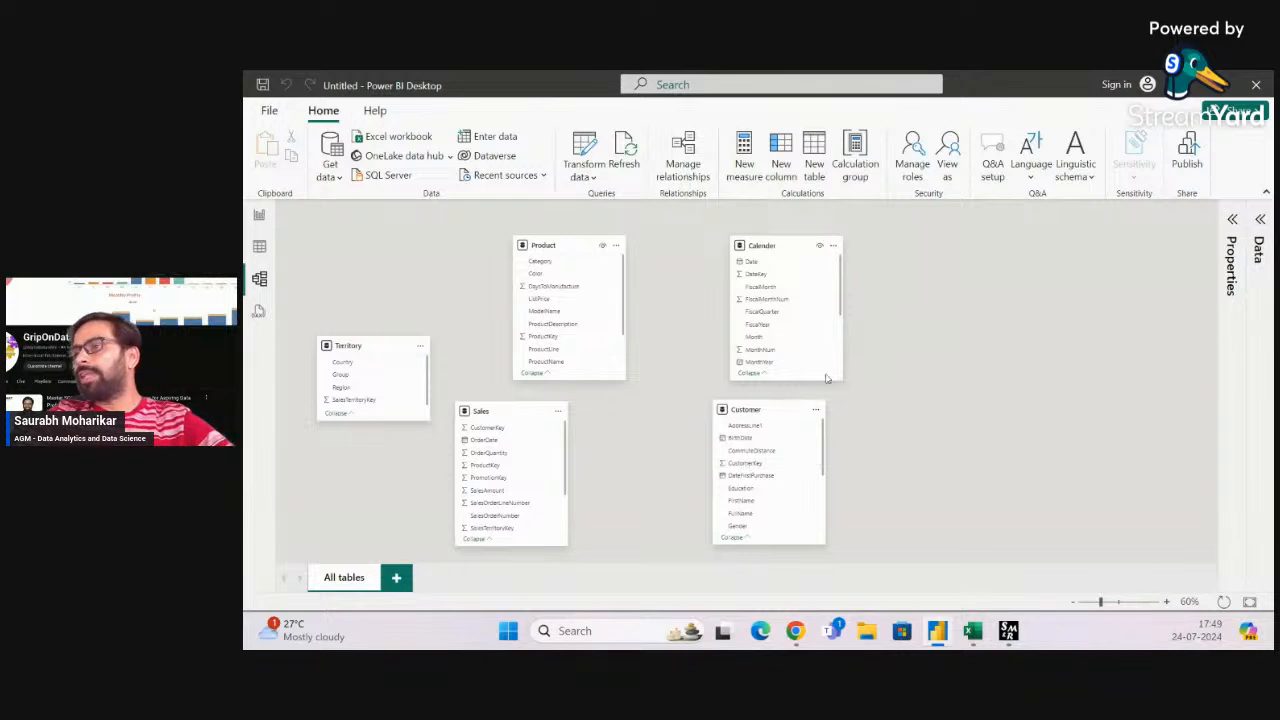
# Arrange the diagram with Sales in the centre, Product and Territory stacked on one side, and Calender and Customer on the other
pyautogui.click(776, 408)
pyautogui.moveTo(745, 408); pyautogui.dragTo(831, 410)
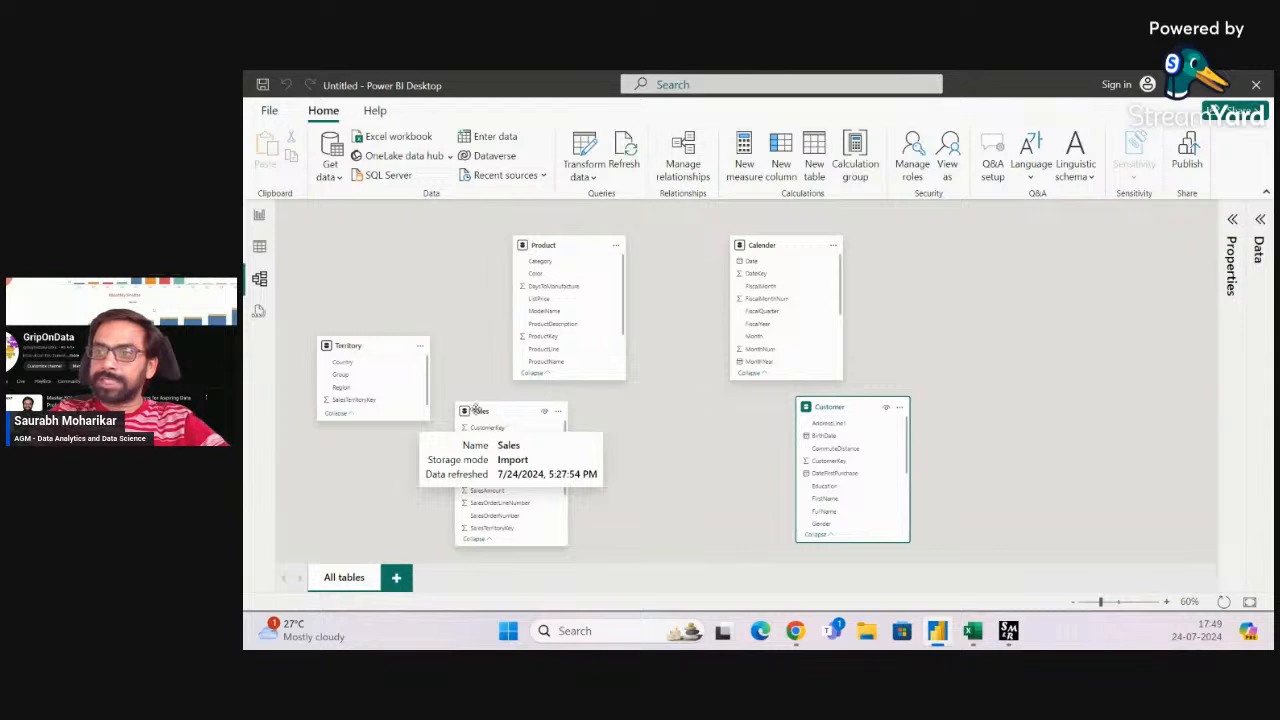
pyautogui.moveTo(475, 408); pyautogui.dragTo(620, 396)
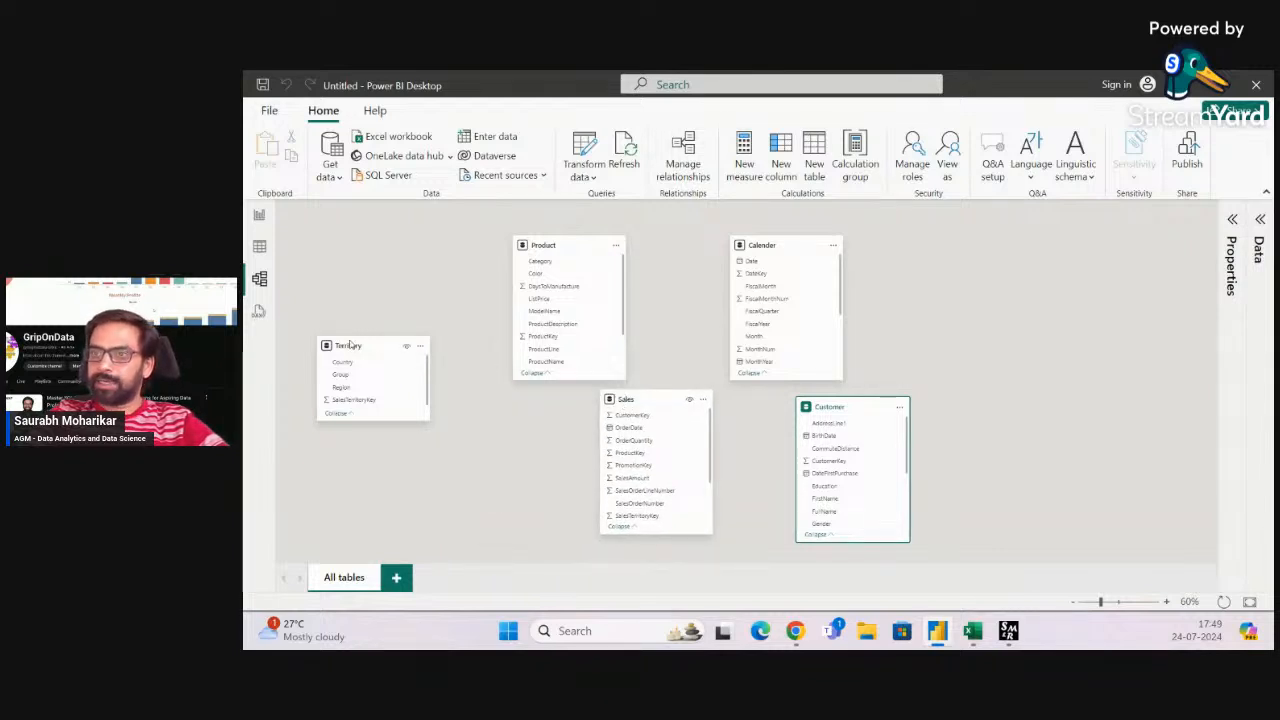
pyautogui.moveTo(358, 343); pyautogui.dragTo(380, 443)
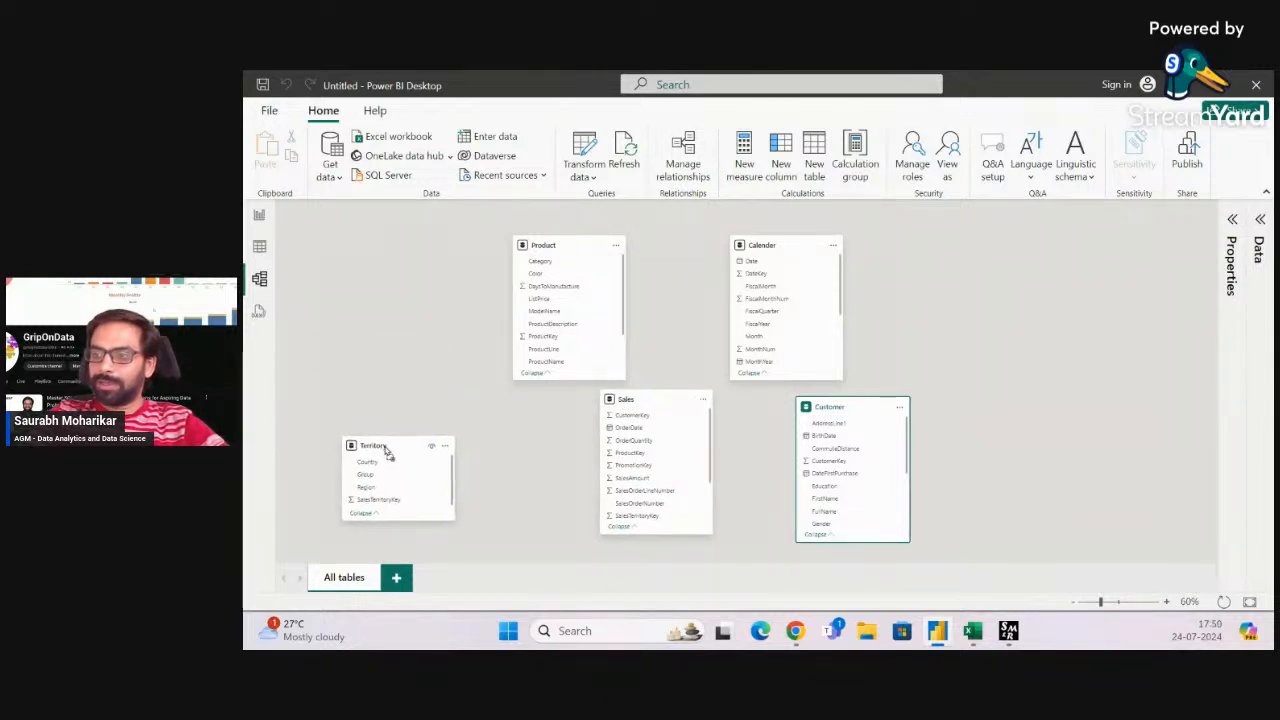
pyautogui.click(545, 245)
pyautogui.moveTo(545, 245); pyautogui.dragTo(444, 245)
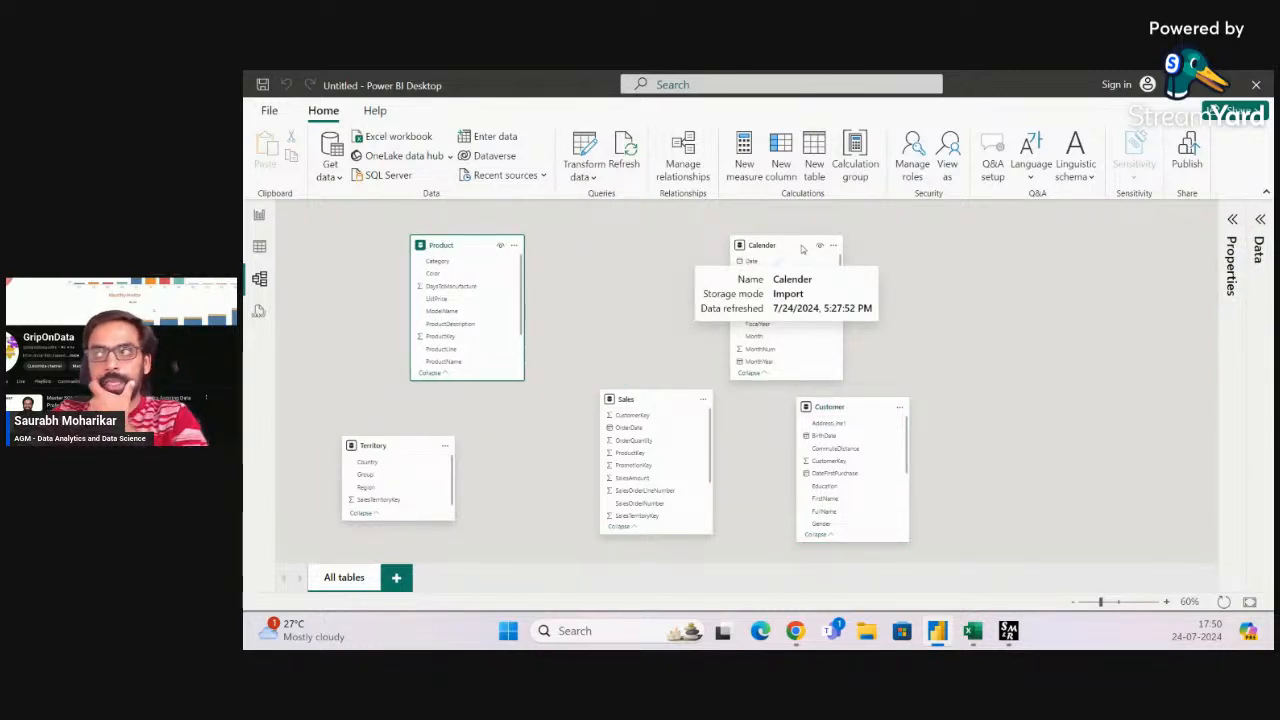
pyautogui.moveTo(776, 250); pyautogui.dragTo(838, 244)
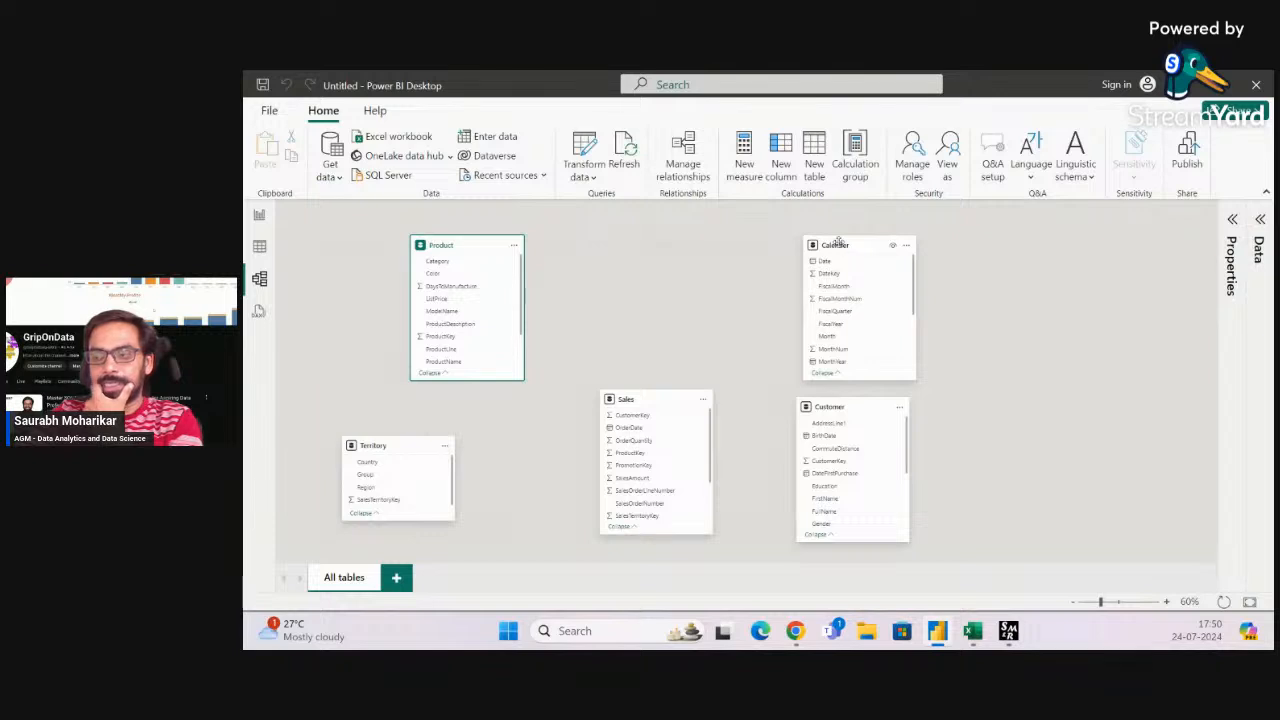
pyautogui.moveTo(624, 404); pyautogui.dragTo(620, 340)
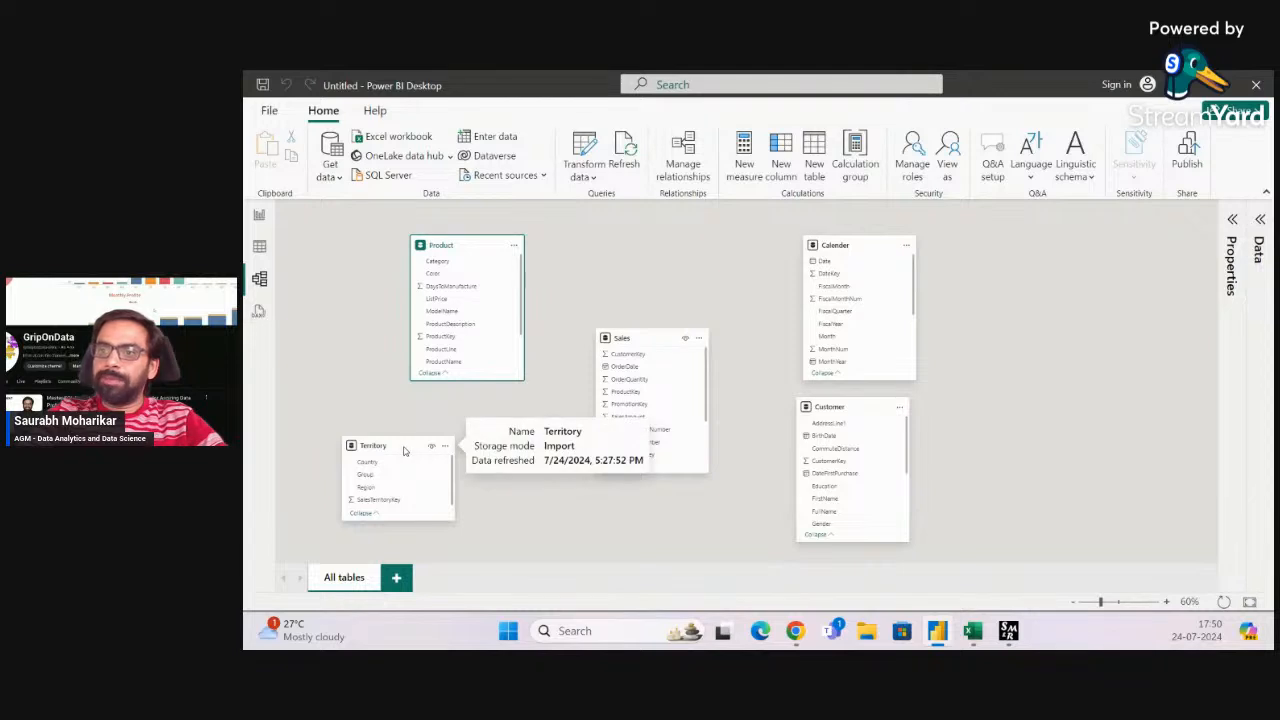
pyautogui.moveTo(366, 445); pyautogui.dragTo(431, 424)
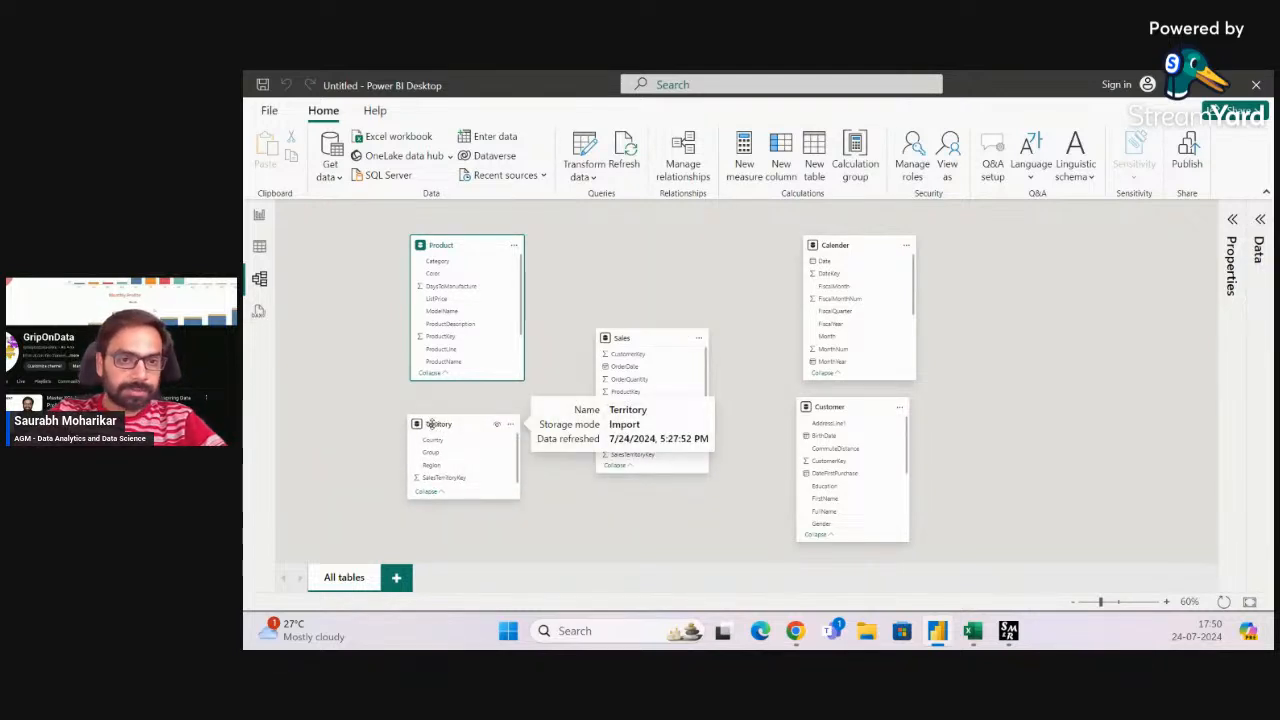
pyautogui.click(1167, 603)
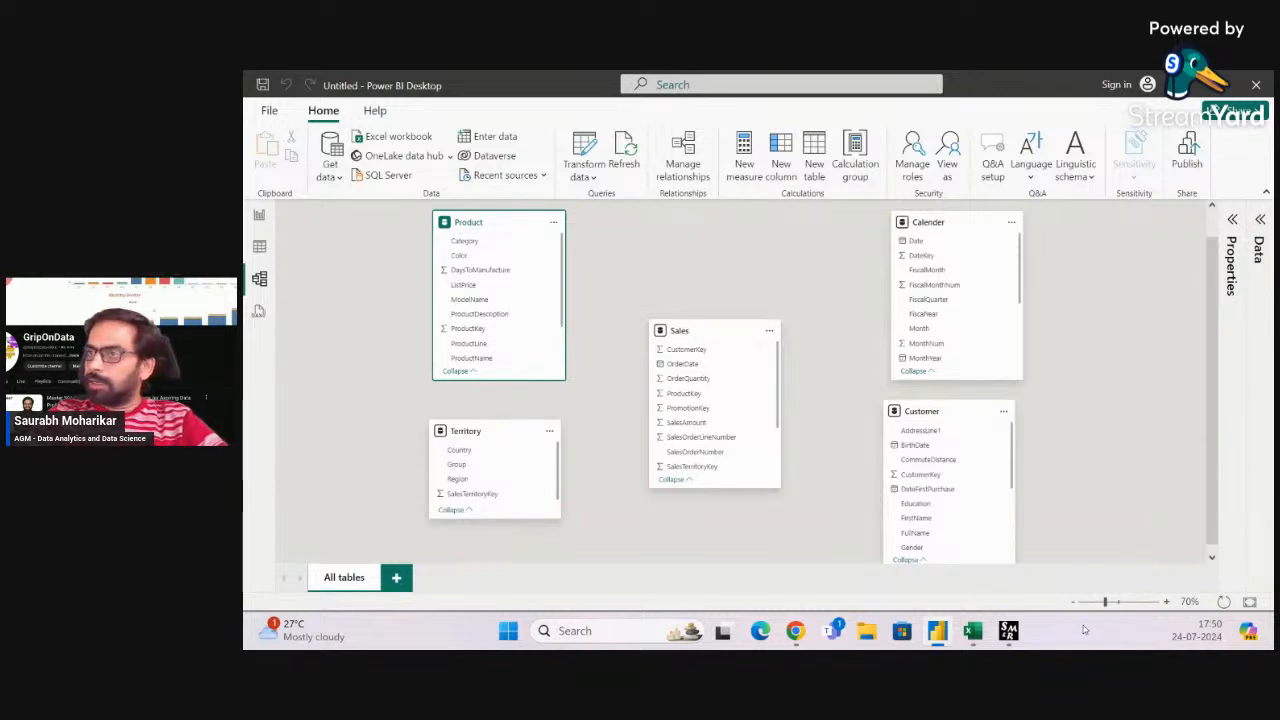
pyautogui.click(760, 263)
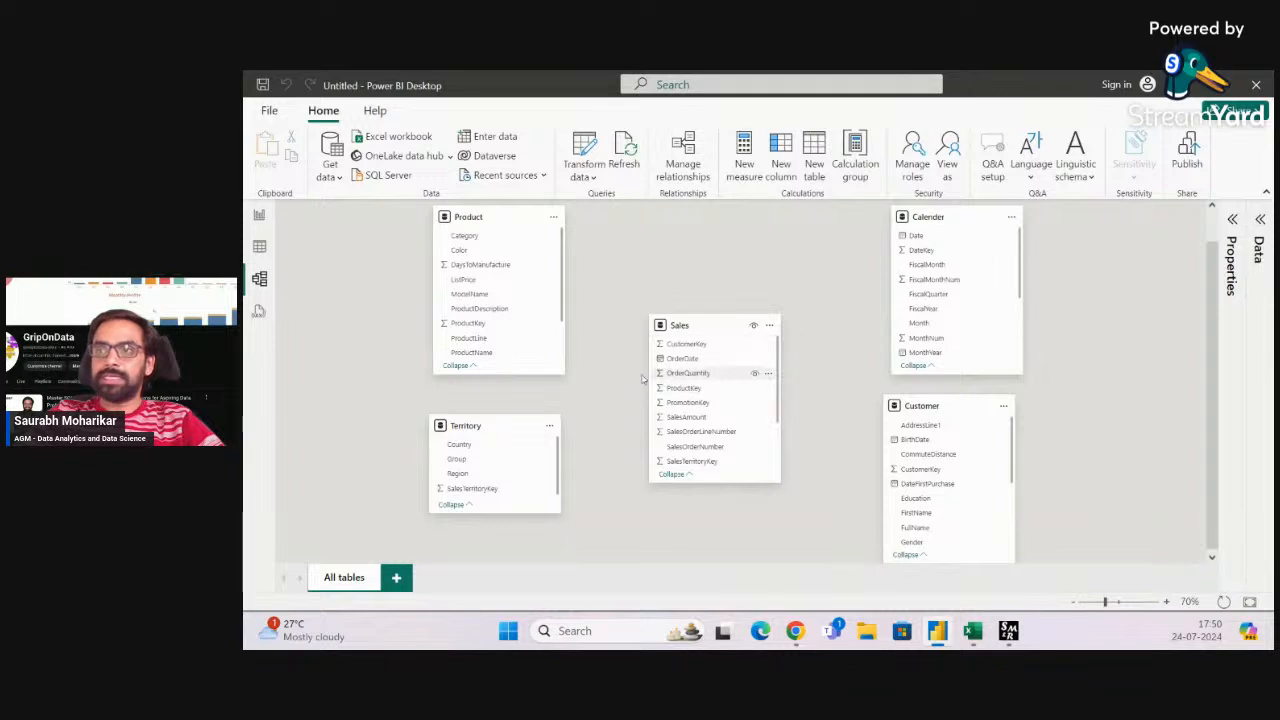
pyautogui.click(477, 329)
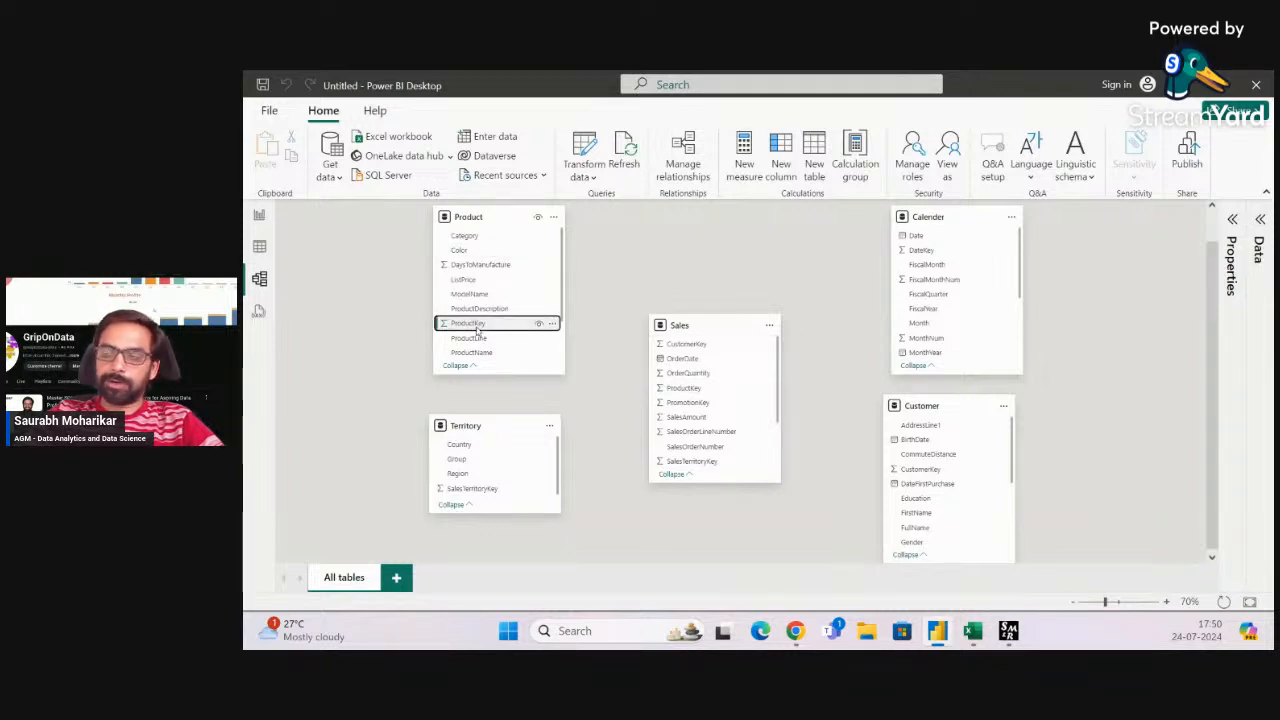
pyautogui.scroll(-2, 708, 419)
pyautogui.scroll(2, 706, 417)
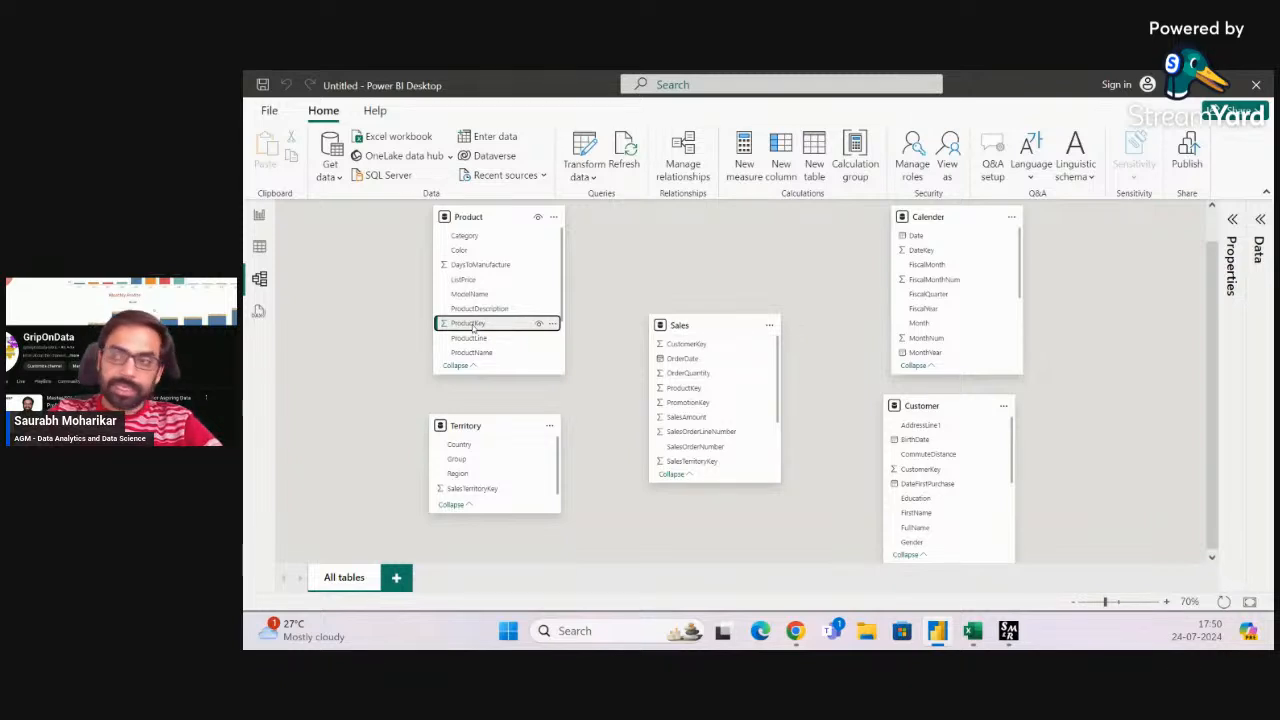
pyautogui.moveTo(474, 327); pyautogui.dragTo(670, 390)
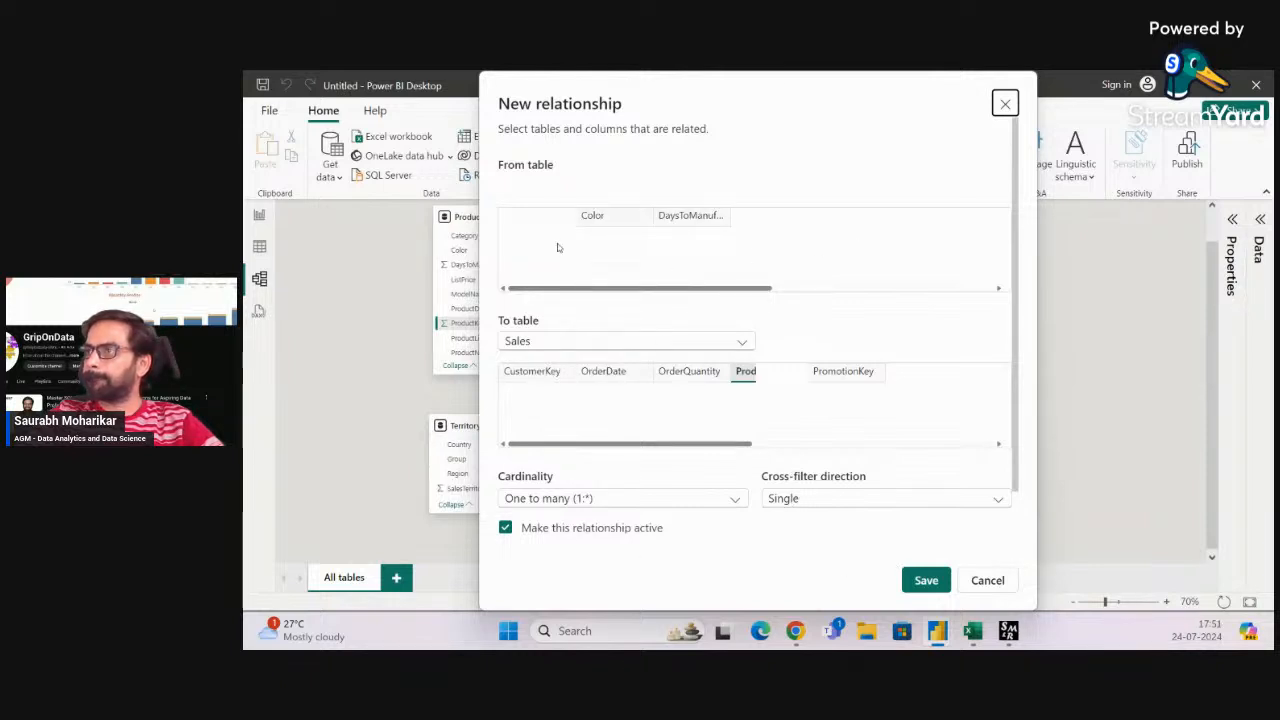
pyautogui.click(987, 579)
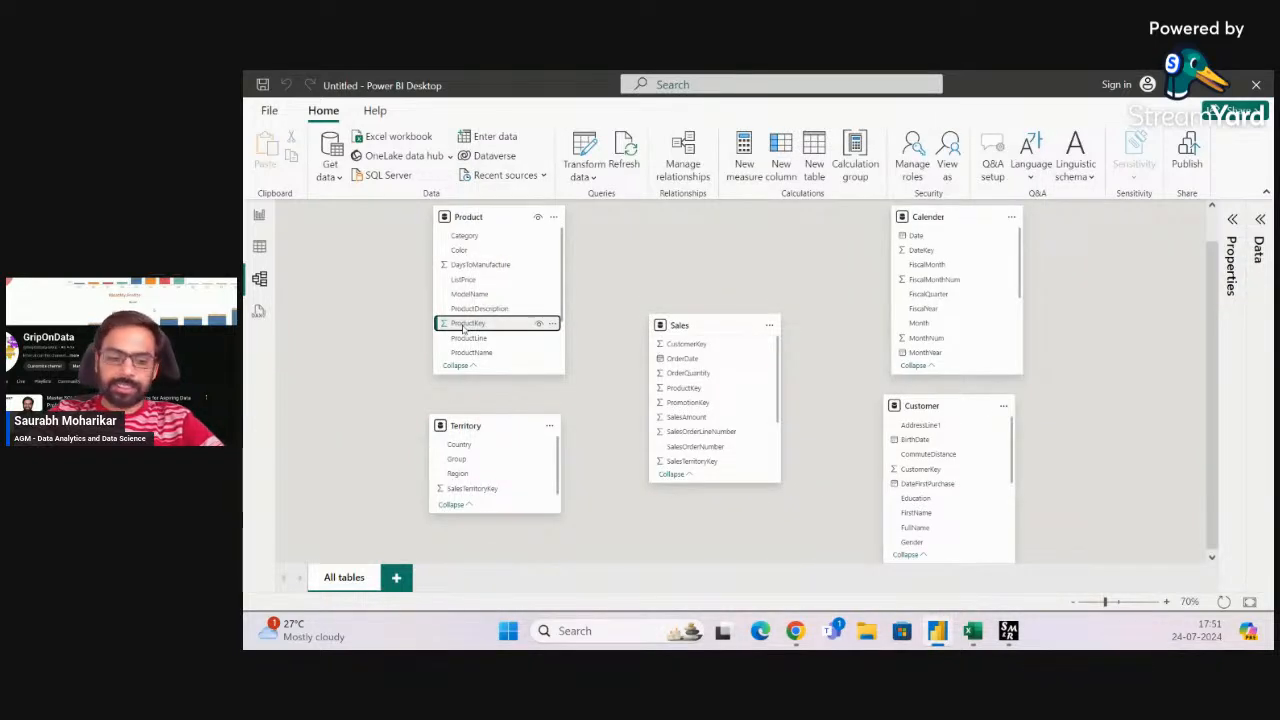
# Create an active one-to-many relationship from the Product table's ProductKey to the Sales table's ProductKey, with single cross-filter direction
pyautogui.moveTo(463, 327); pyautogui.dragTo(686, 391)
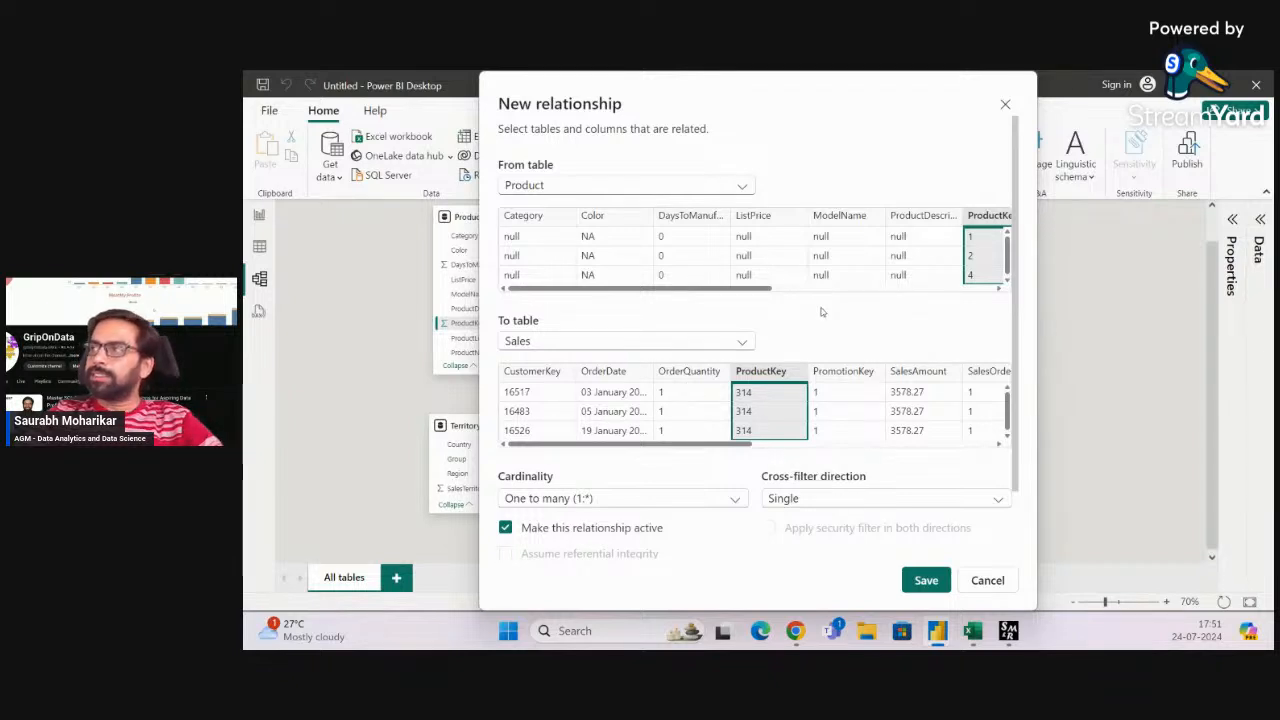
pyautogui.moveTo(733, 292); pyautogui.dragTo(786, 285)
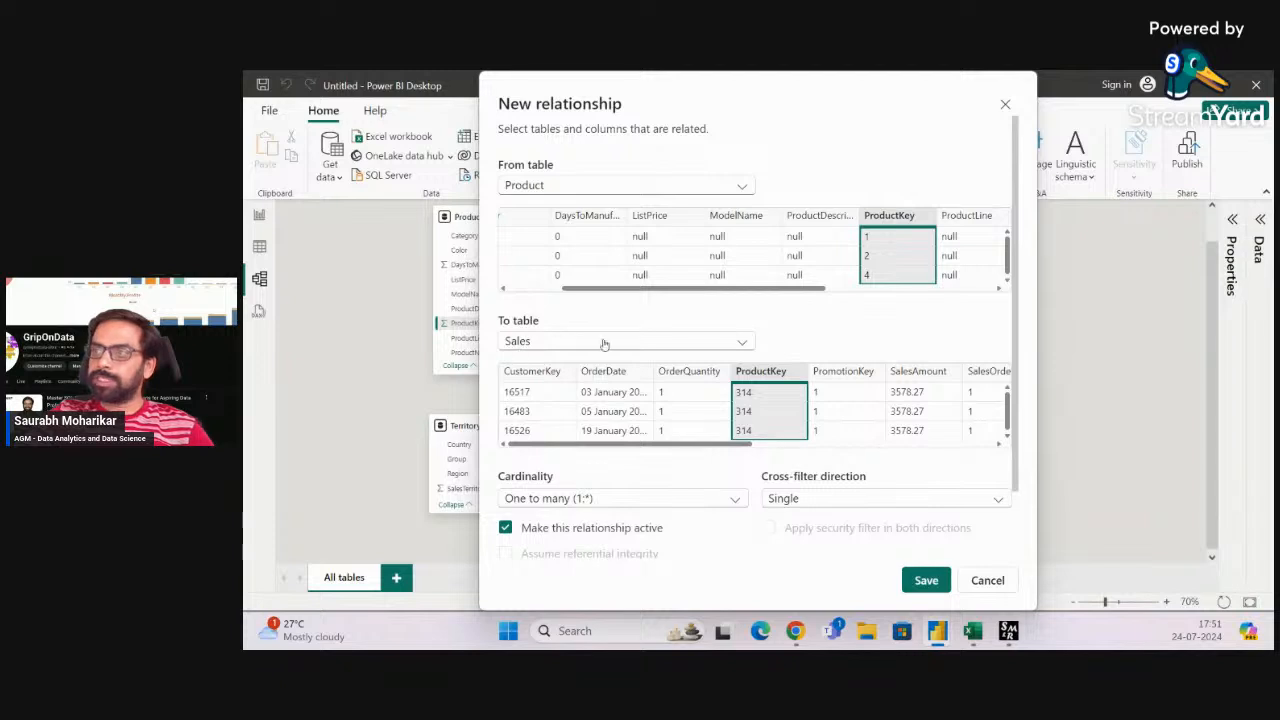
pyautogui.click(926, 581)
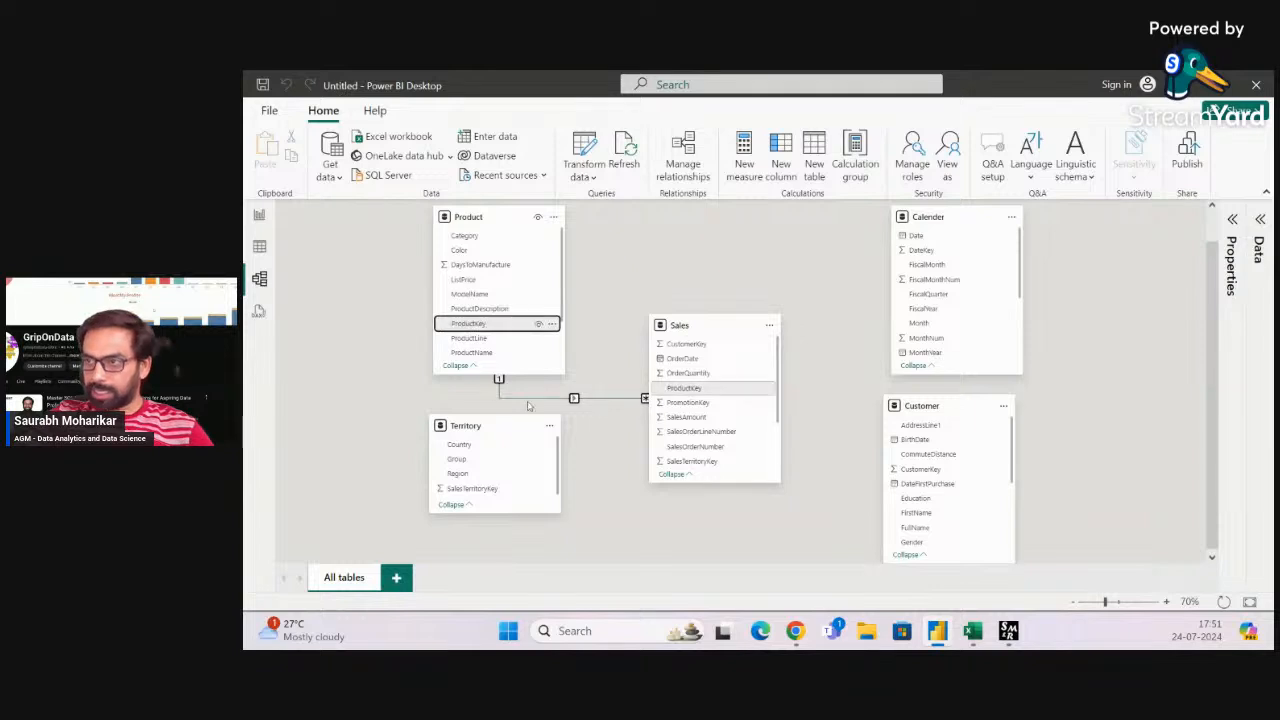
# Relate the Territory table's SalesTerritoryKey to the Sales table's SalesTerritoryKey as an active one-to-many relationship with single cross-filtering
pyautogui.moveTo(722, 630)
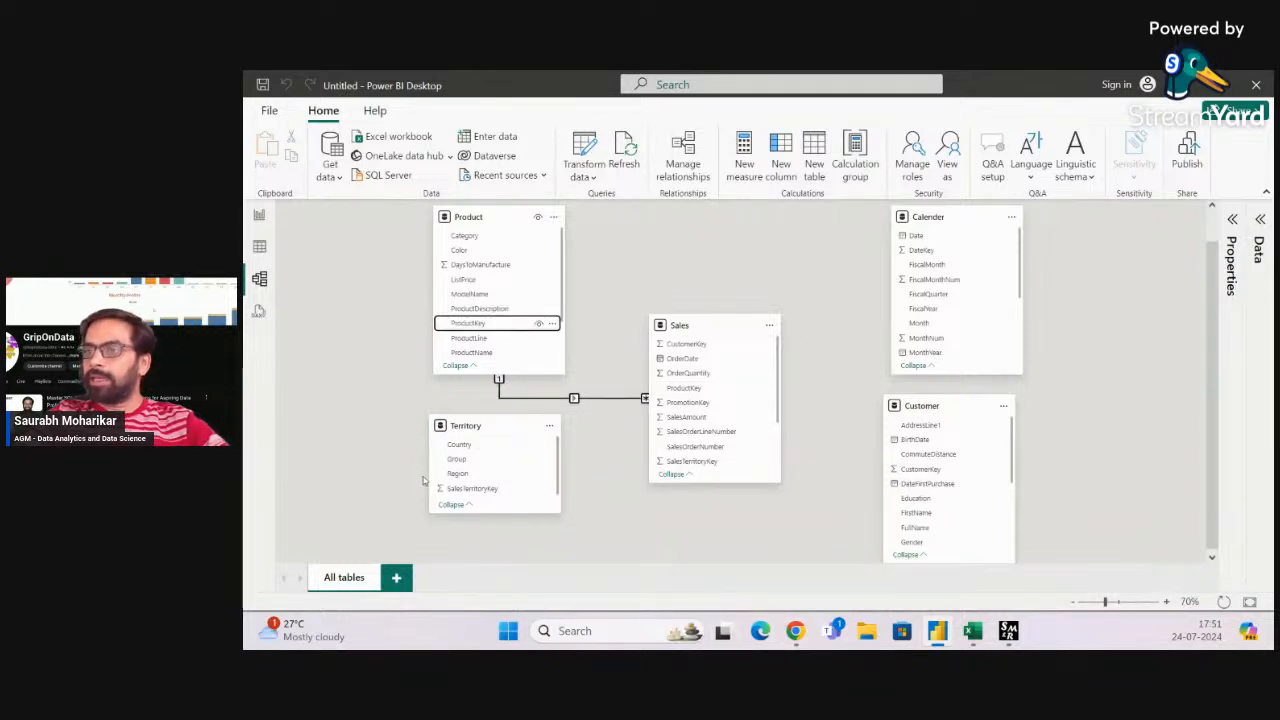
pyautogui.moveTo(477, 491); pyautogui.dragTo(698, 402)
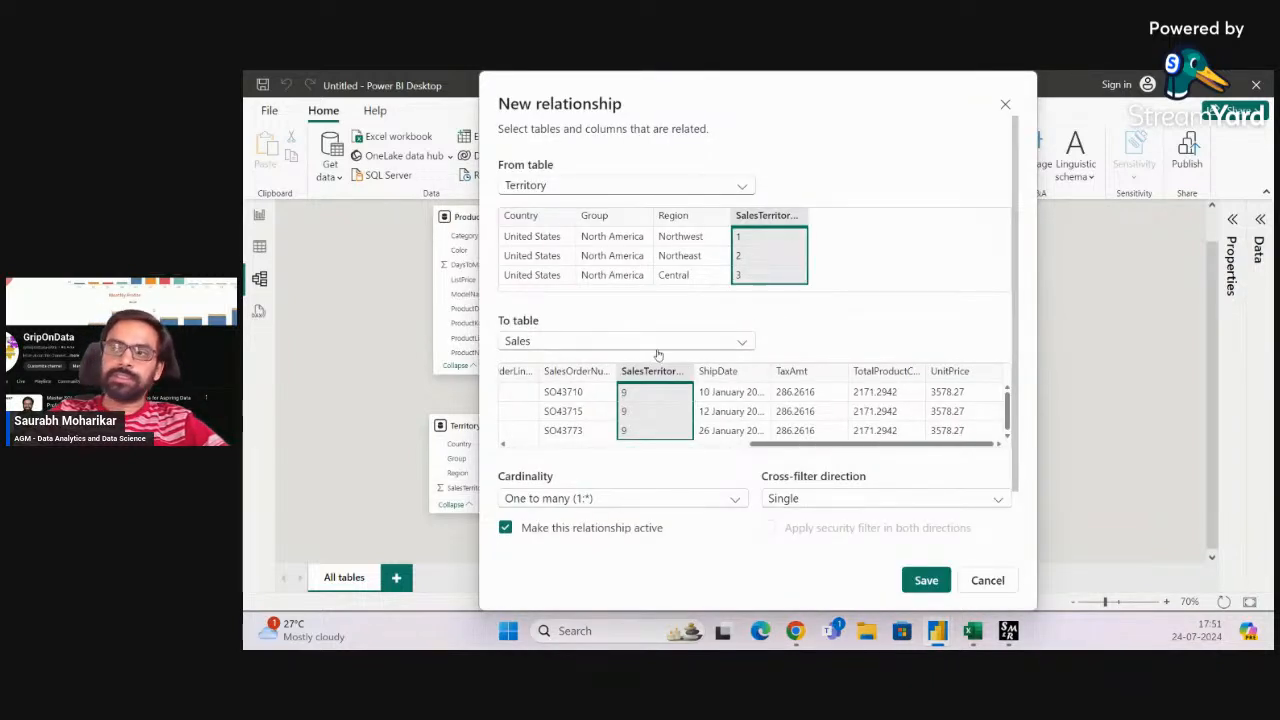
pyautogui.click(914, 578)
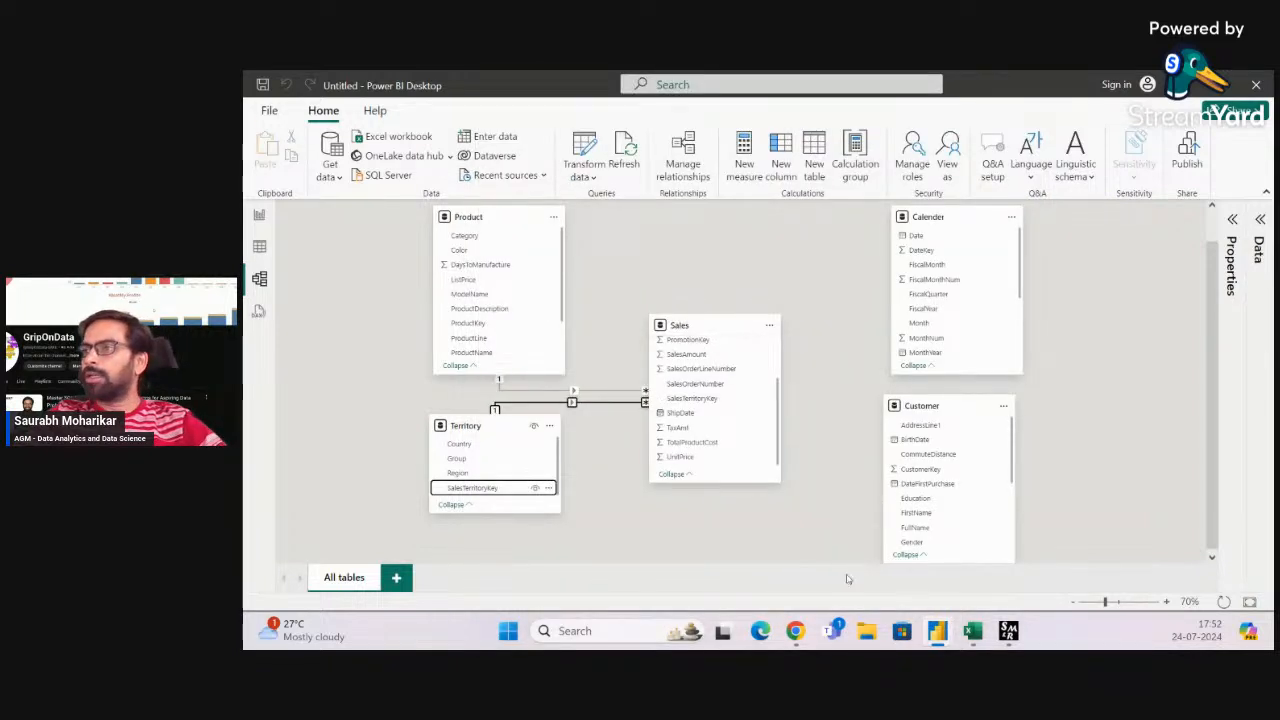
pyautogui.click(741, 527)
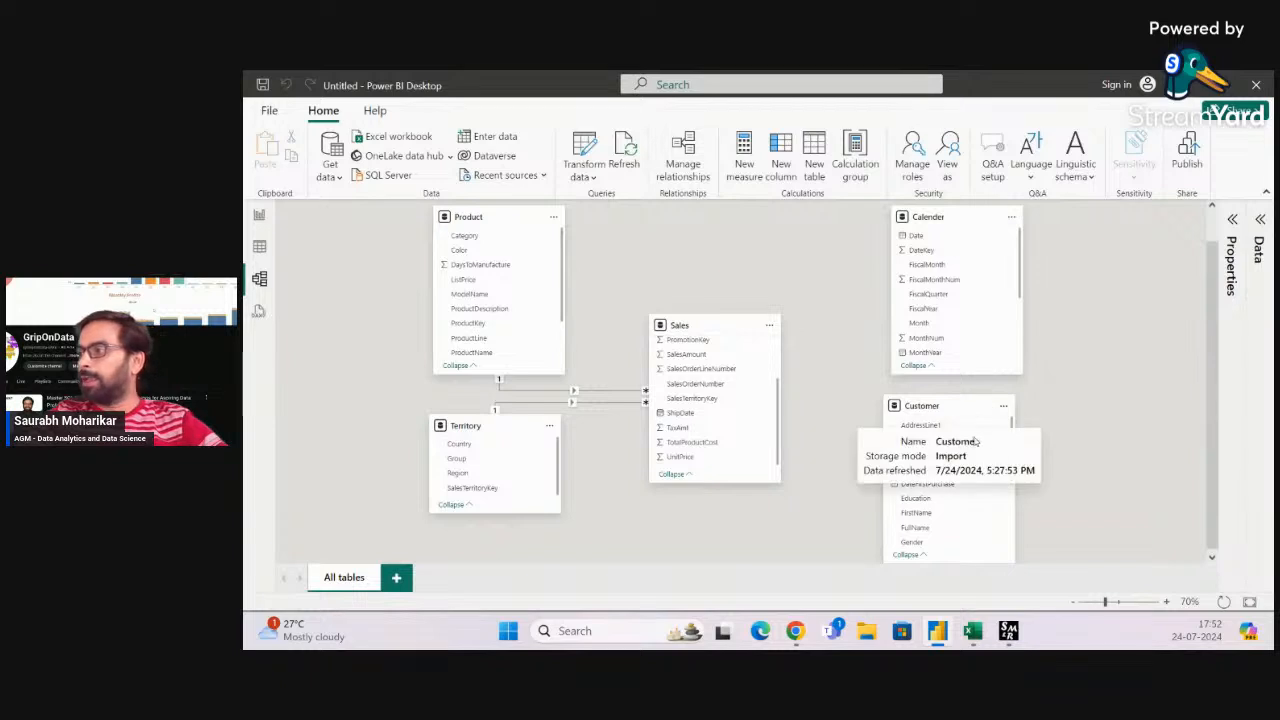
# Link the Customer table's CustomerKey to the Sales table's CustomerKey as an active one-to-many relationship with single cross-filtering
pyautogui.moveTo(920, 468); pyautogui.dragTo(957, 466)
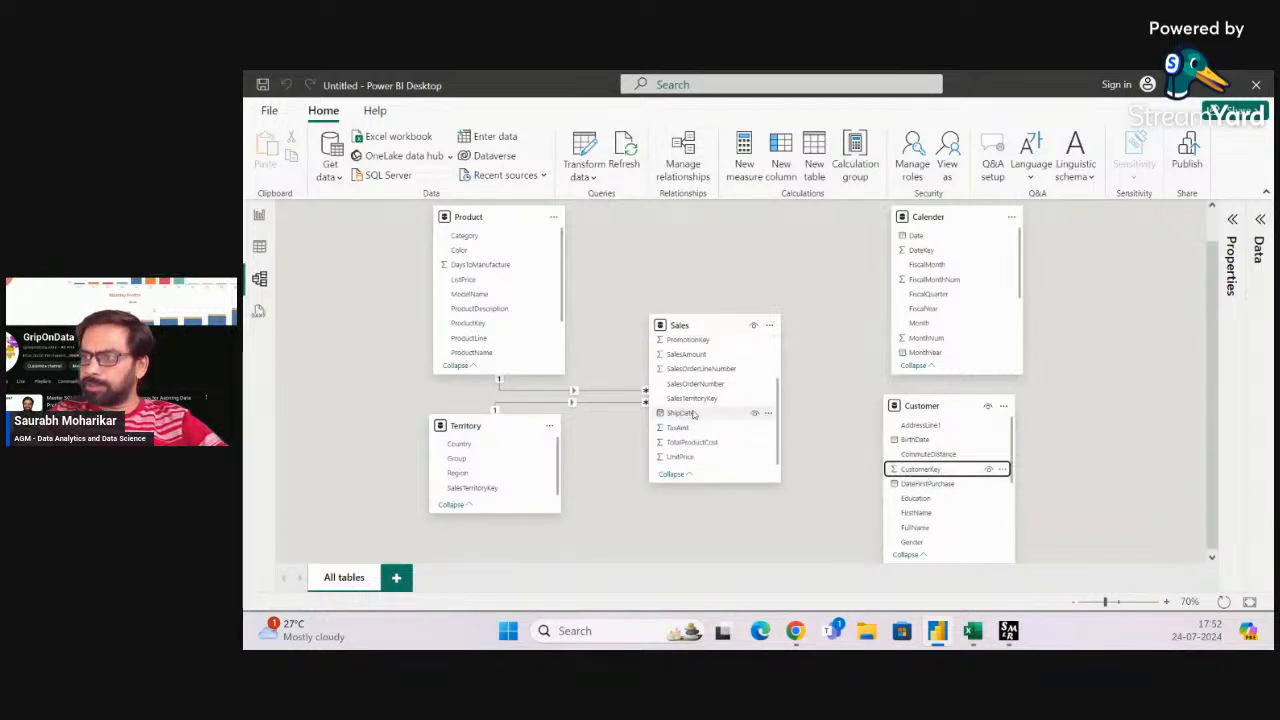
pyautogui.scroll(2, 693, 413)
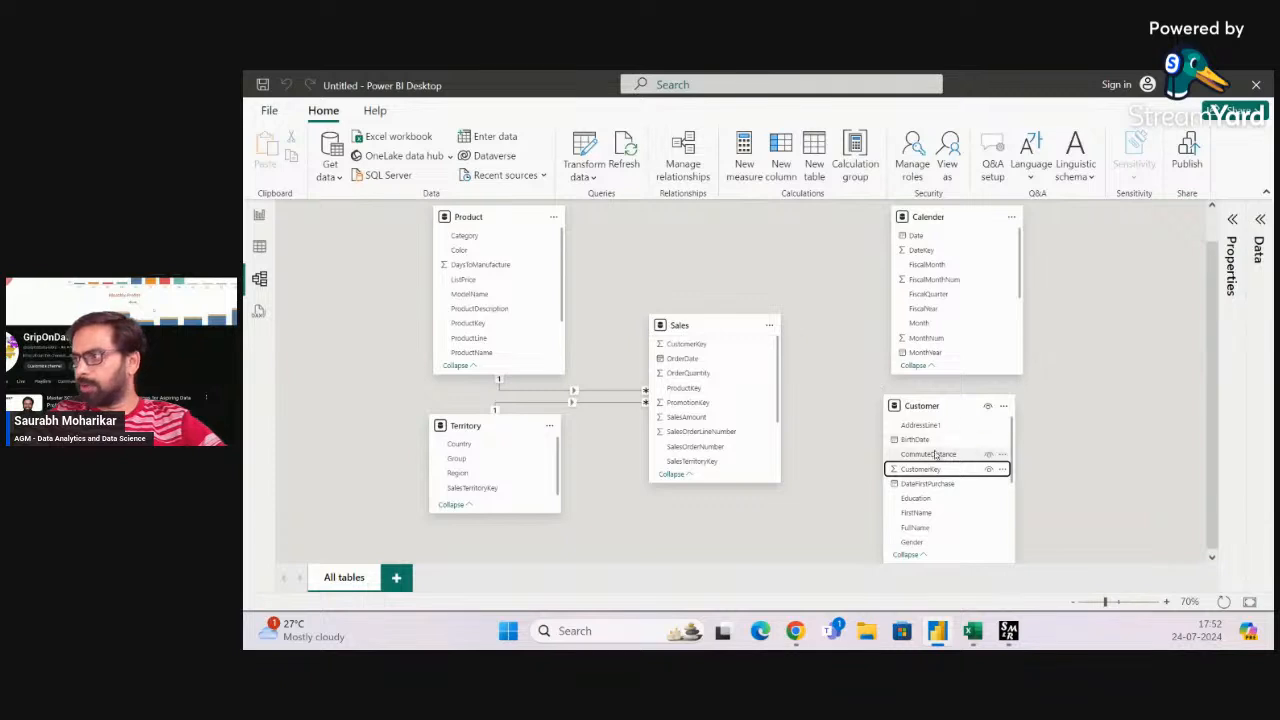
pyautogui.moveTo(920, 468); pyautogui.dragTo(690, 349)
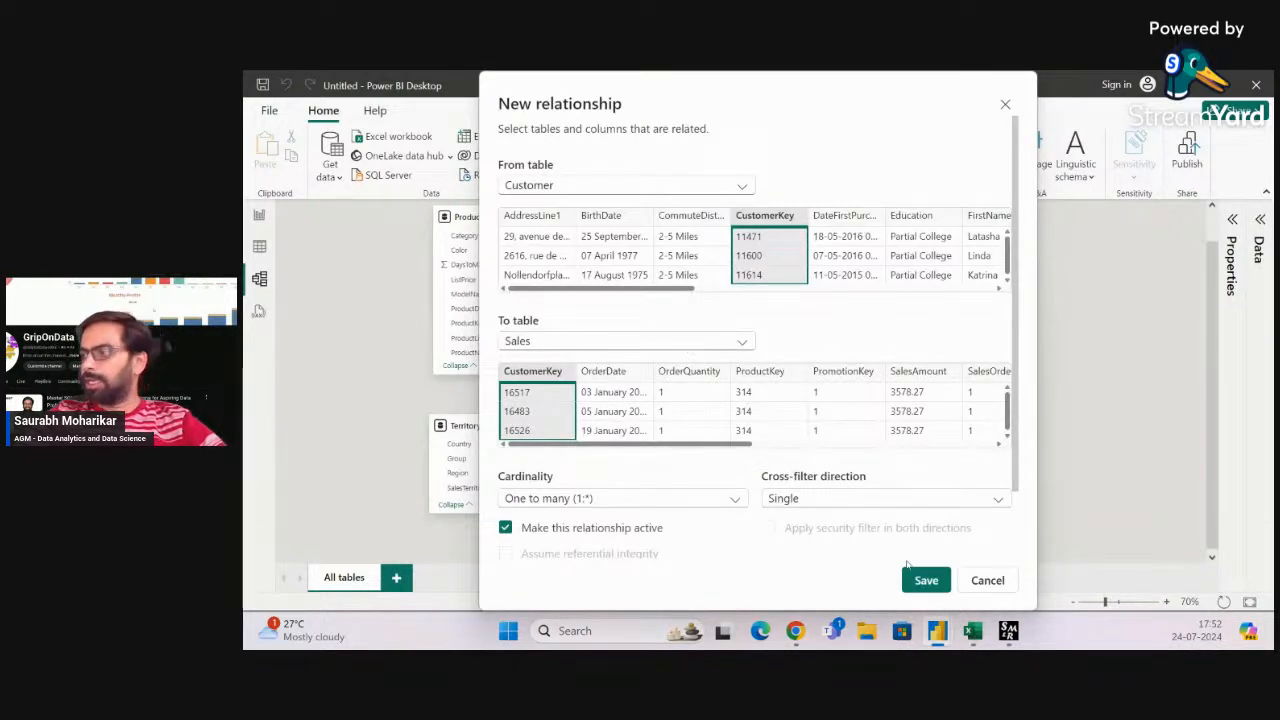
pyautogui.click(926, 581)
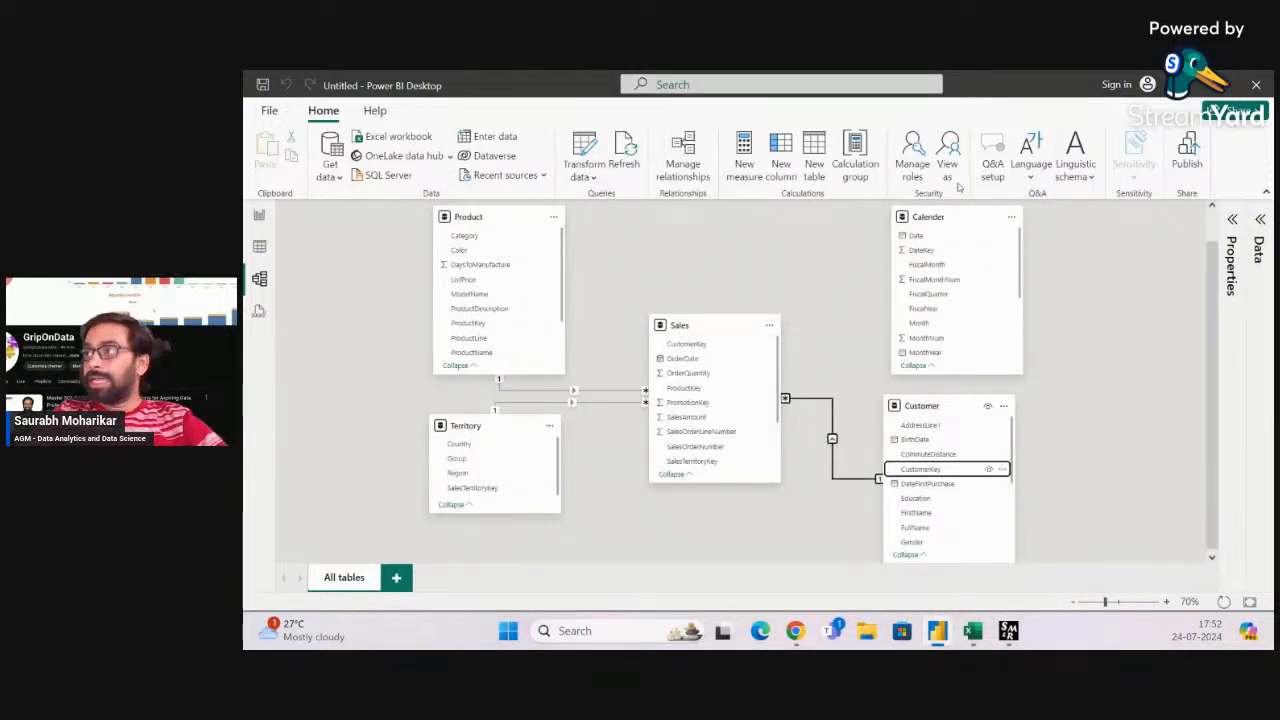
# Compare the Calender table's Date column with the OrderDate and ShipDate columns in the Sales table
pyautogui.click(924, 236)
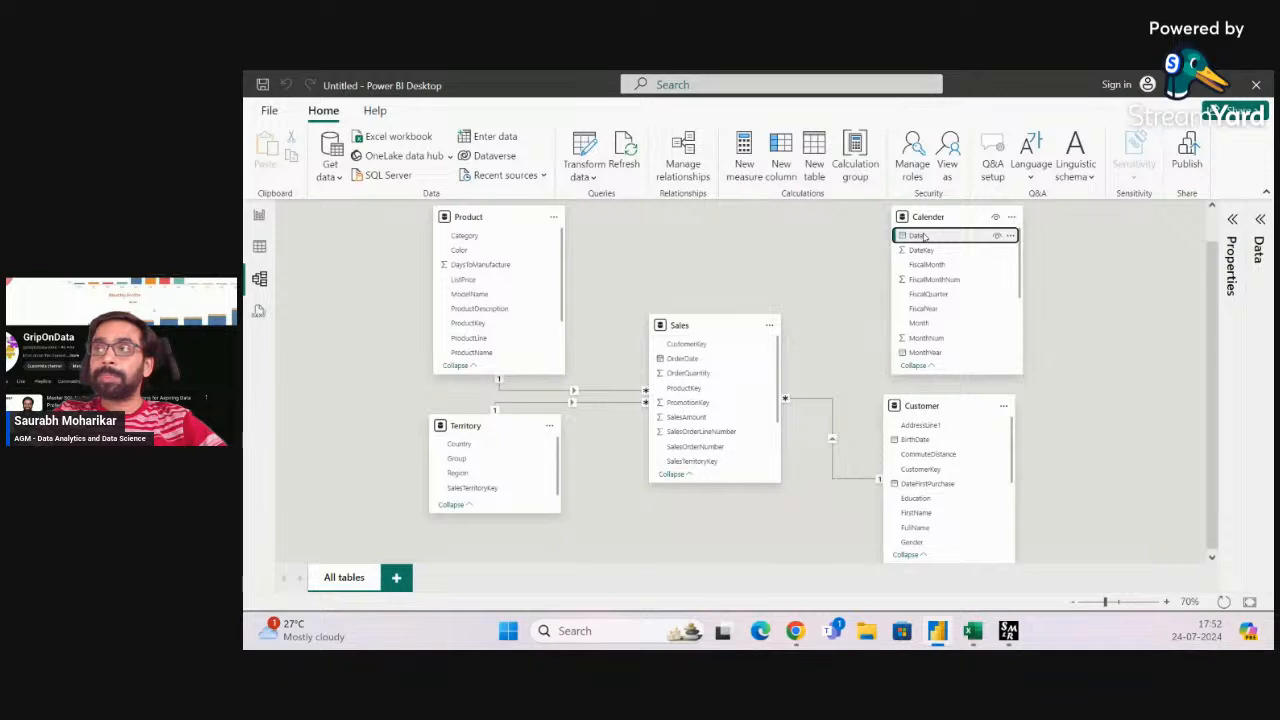
pyautogui.click(697, 359)
pyautogui.scroll(-3, 700, 370)
pyautogui.click(689, 413)
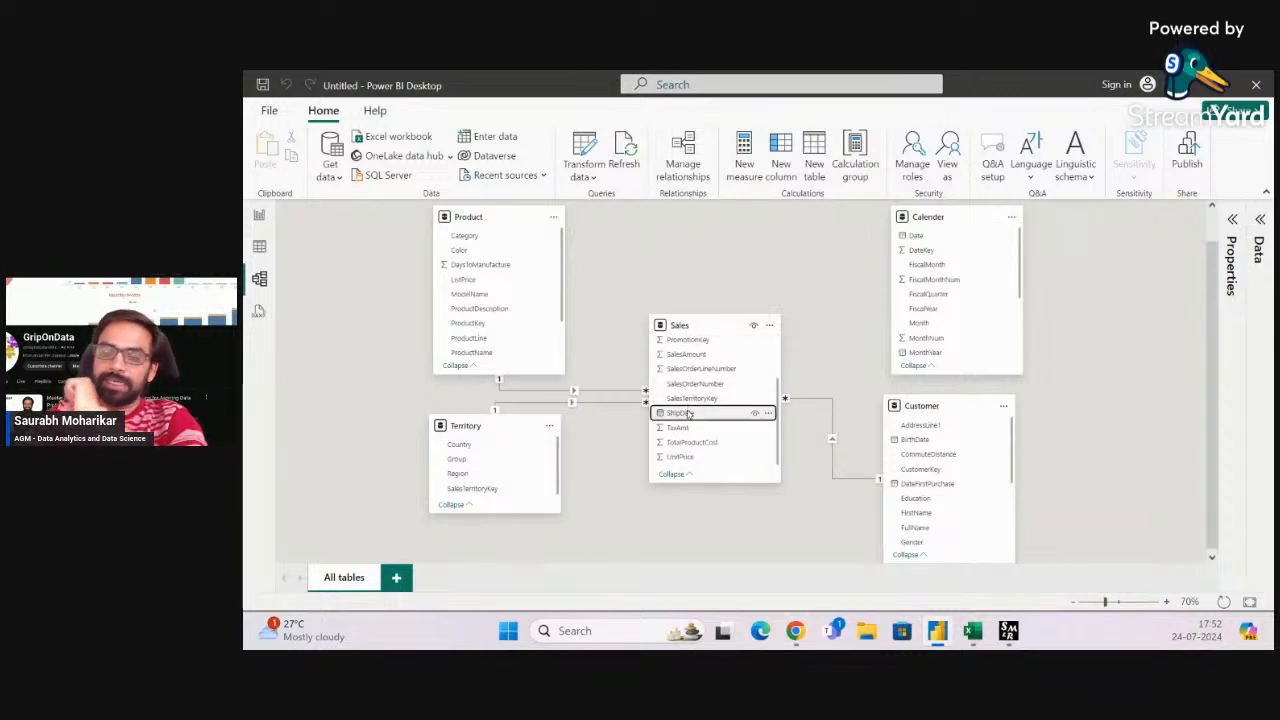
pyautogui.scroll(3, 700, 385)
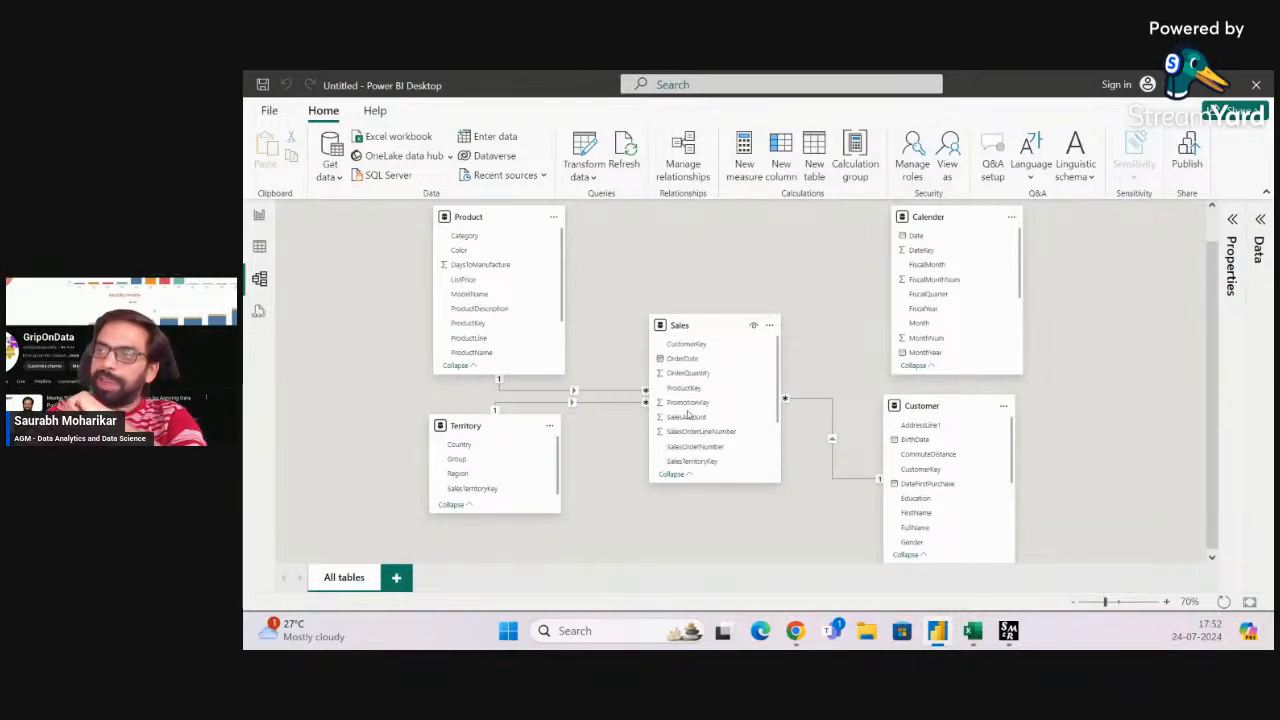
pyautogui.scroll(-3, 695, 365)
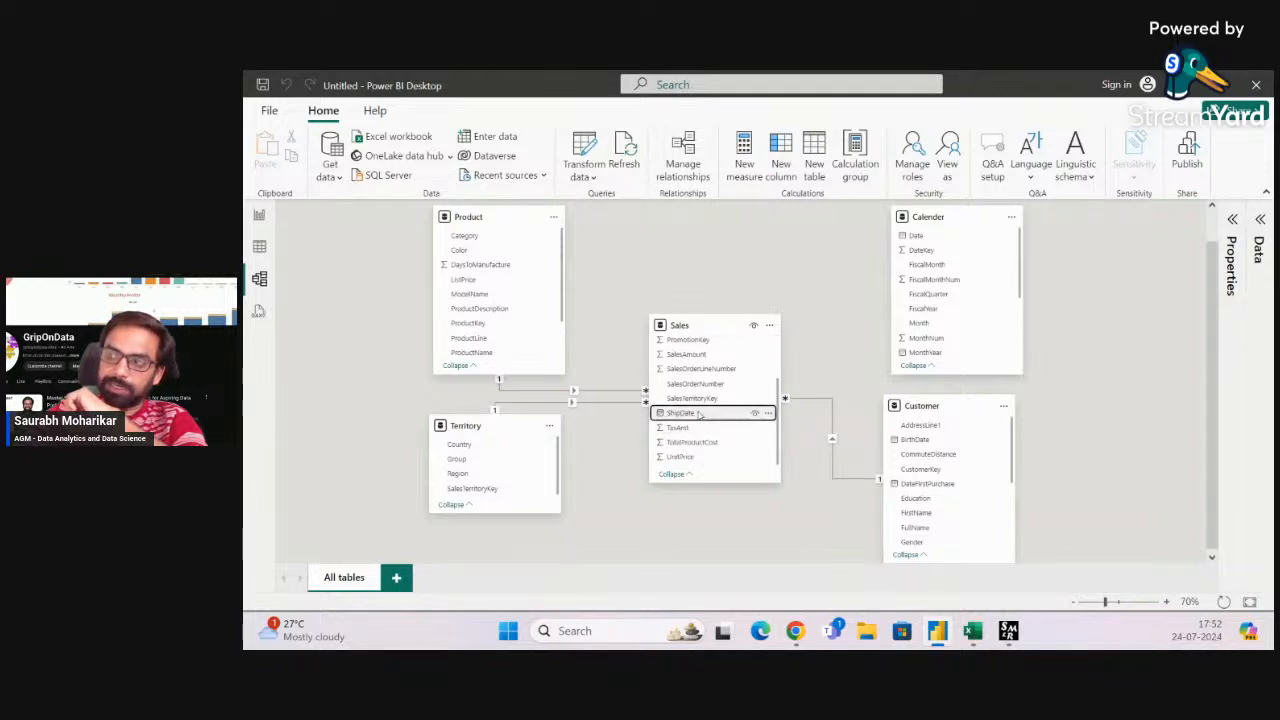
pyautogui.click(916, 237)
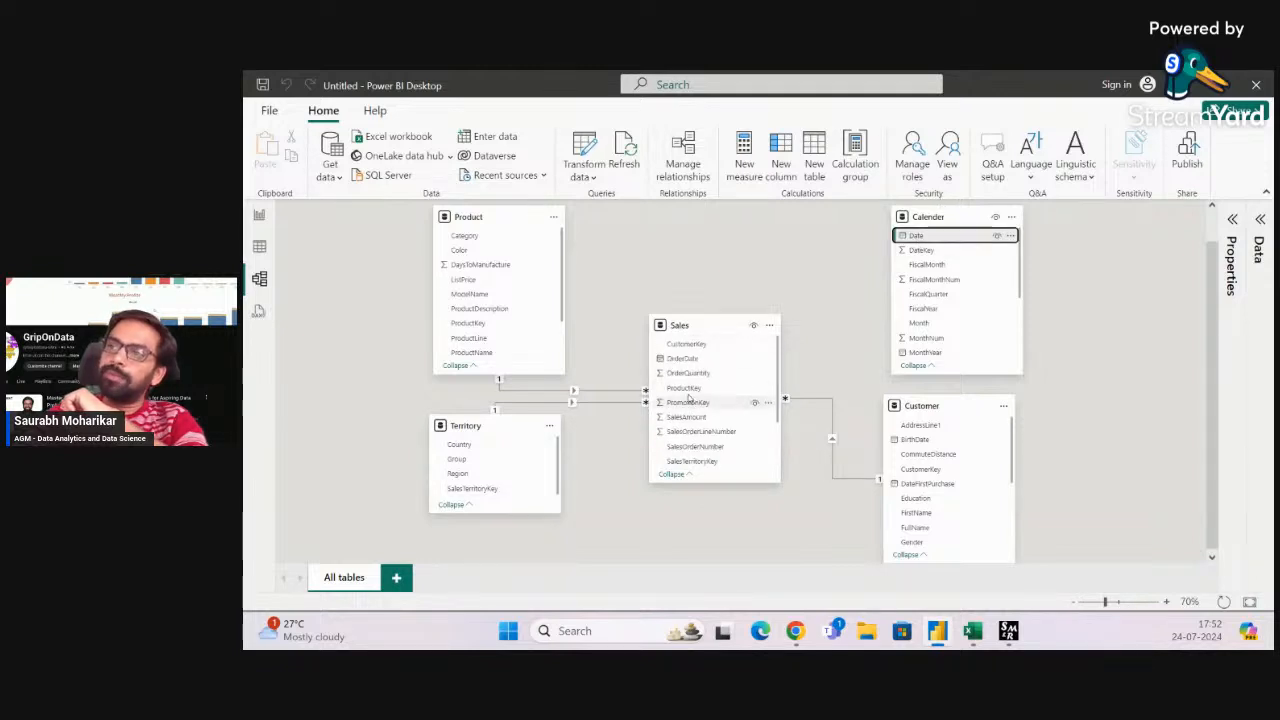
pyautogui.click(688, 358)
pyautogui.scroll(1, 688, 358)
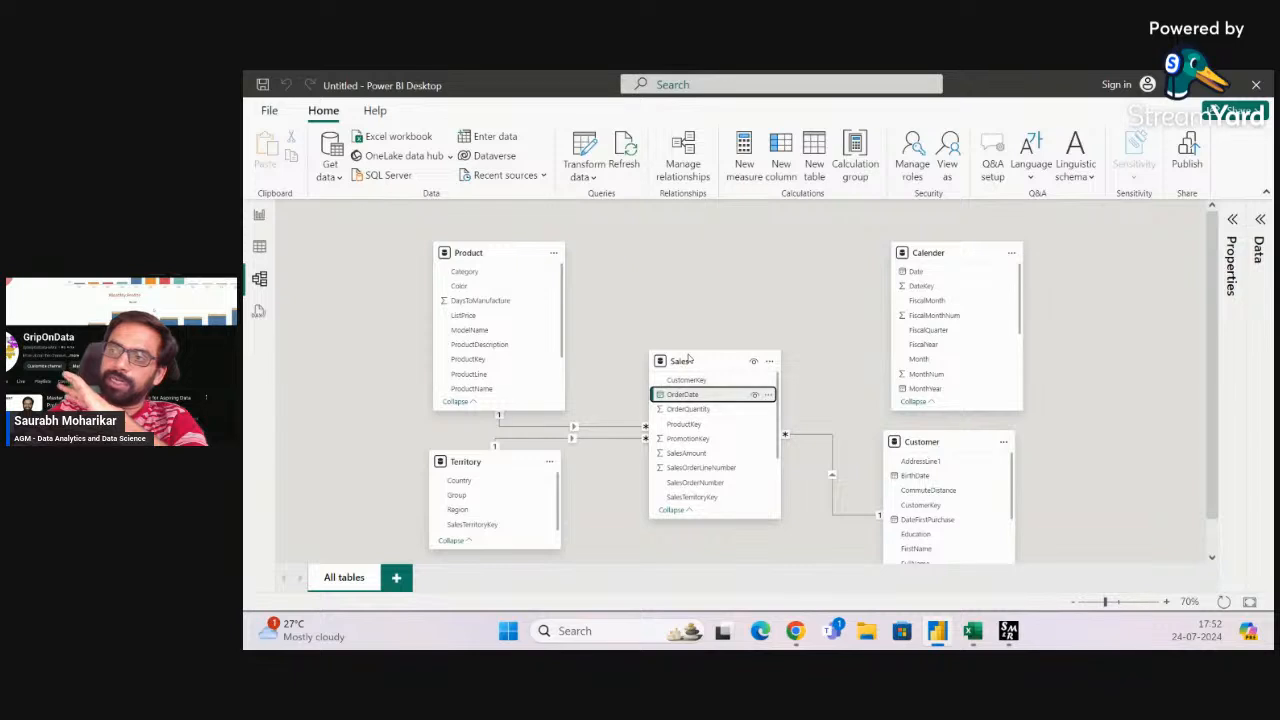
pyautogui.scroll(-1, 697, 424)
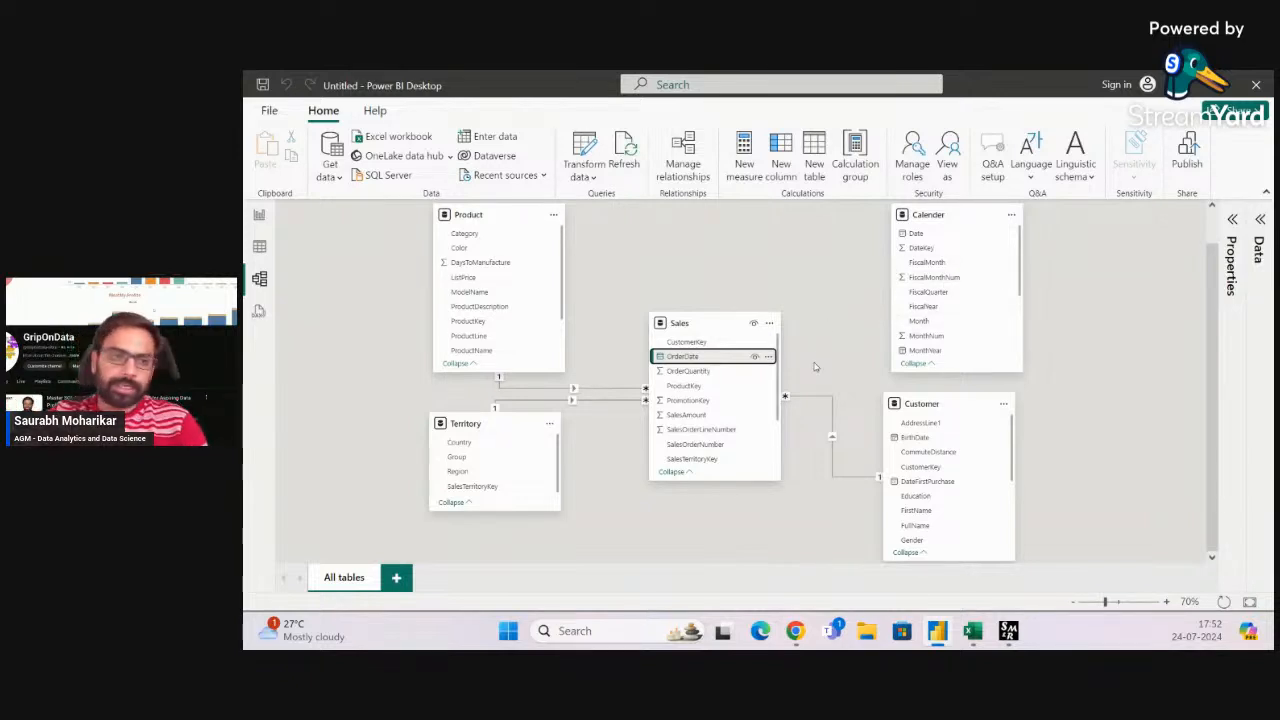
# Connect the Calender table's Date to the Sales table's OrderDate as an active one-to-many relationship with single cross-filtering
pyautogui.click(848, 250)
pyautogui.click(930, 238)
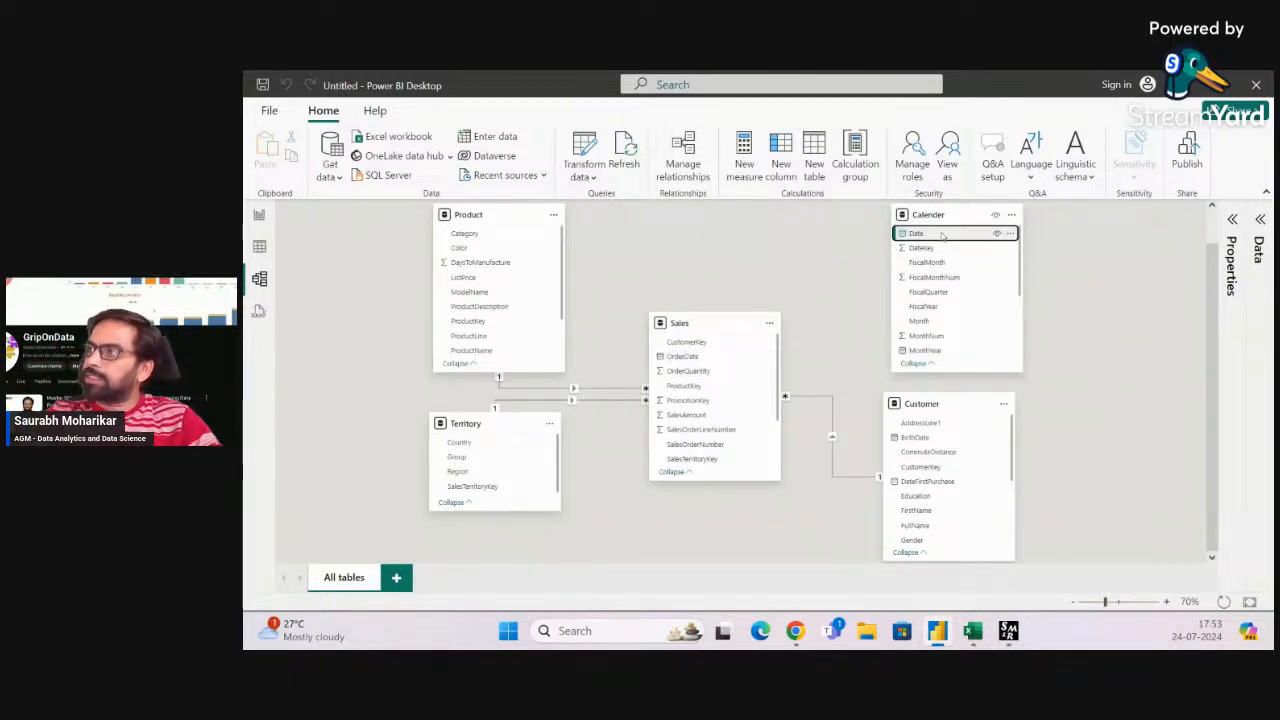
pyautogui.moveTo(917, 235); pyautogui.dragTo(680, 358)
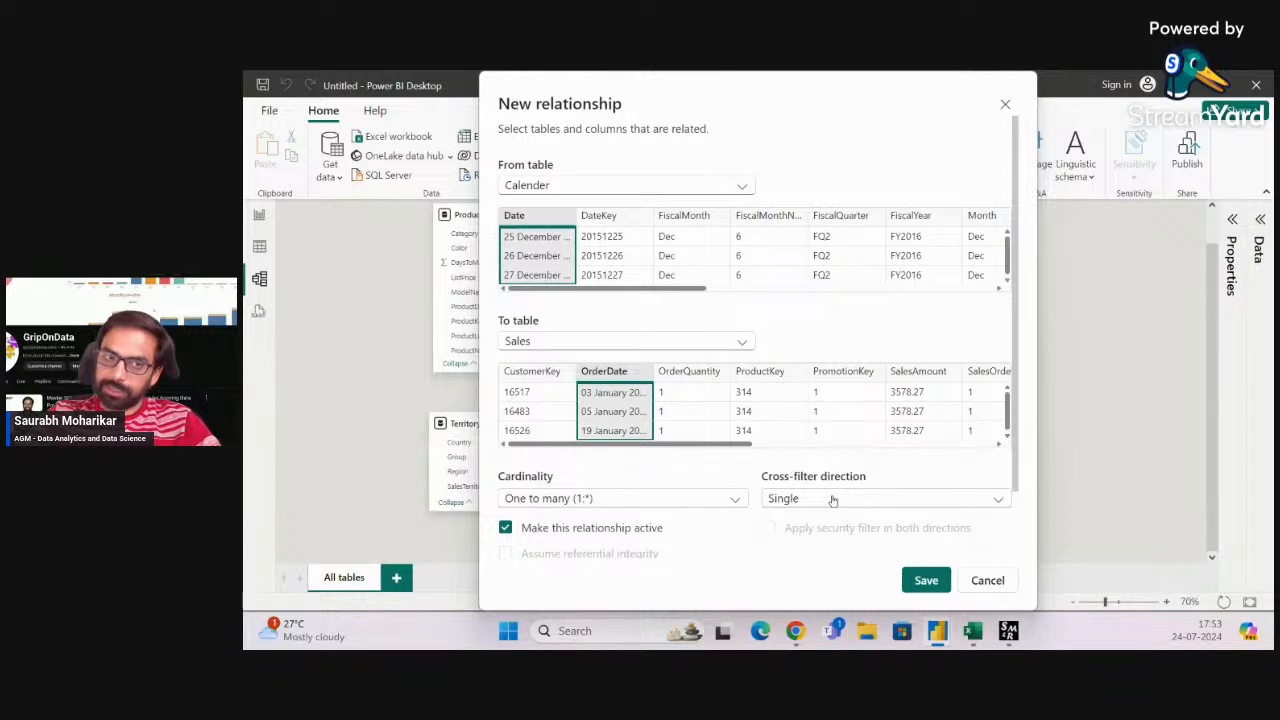
pyautogui.click(927, 579)
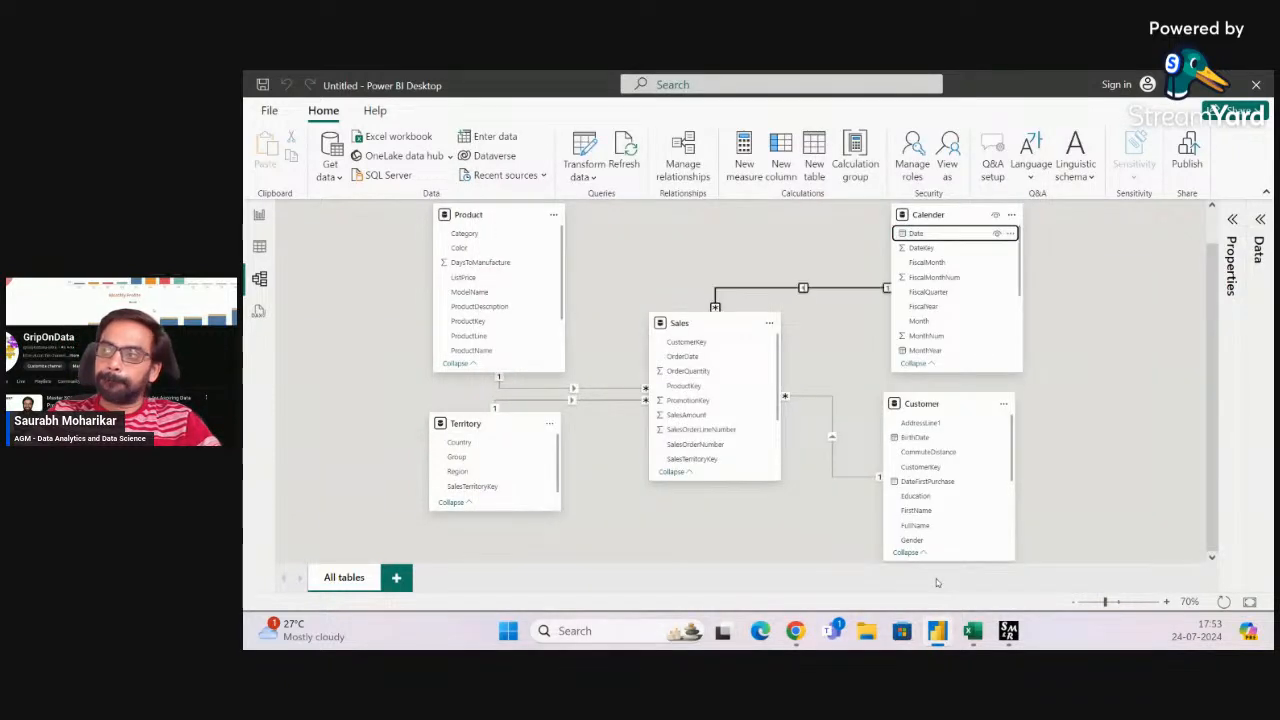
pyautogui.click(1134, 312)
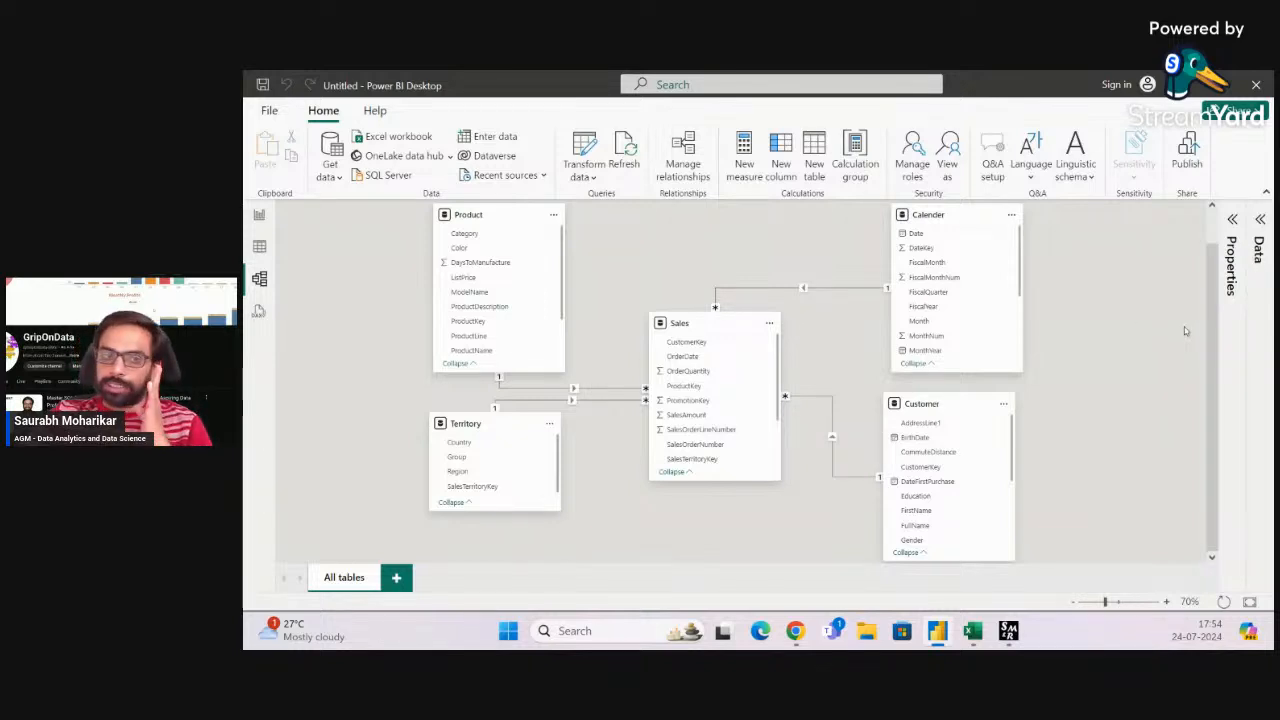
# Look through the model's table list and semantic model items, dismiss the introductory notices, and leave only the properties displayed
pyautogui.click(1235, 222)
pyautogui.click(1252, 395)
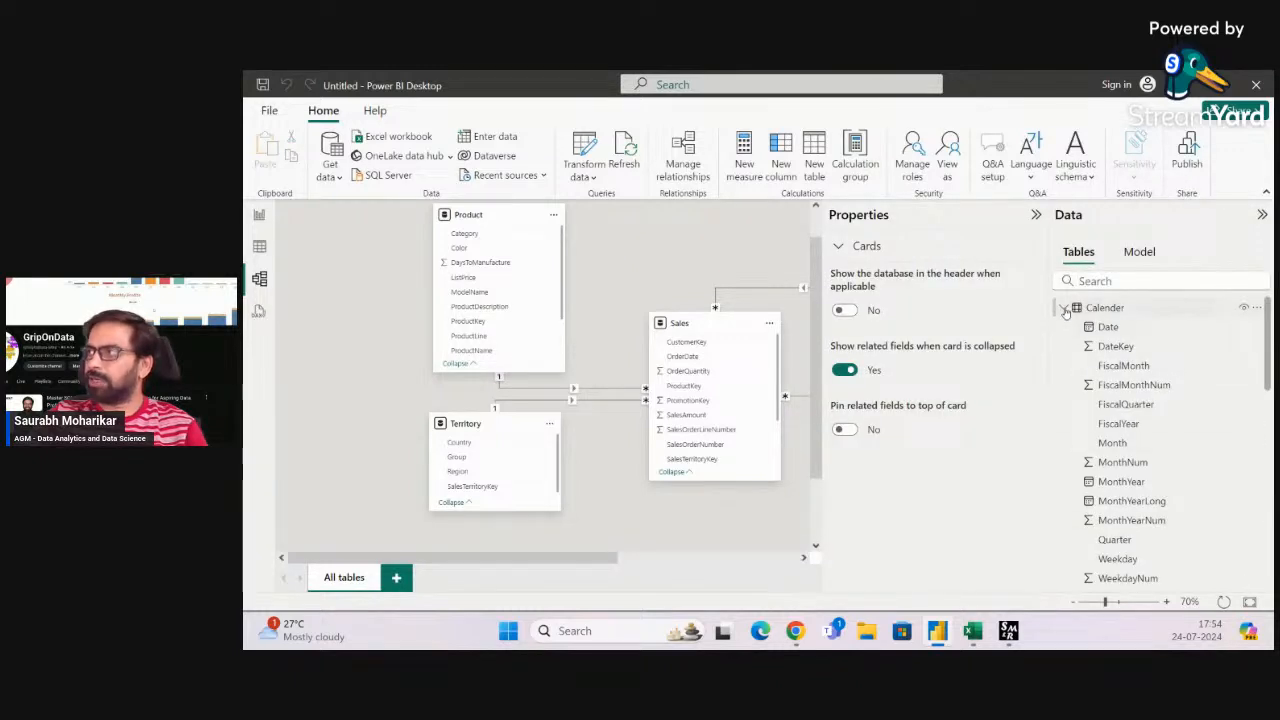
pyautogui.click(1064, 308)
pyautogui.click(1145, 253)
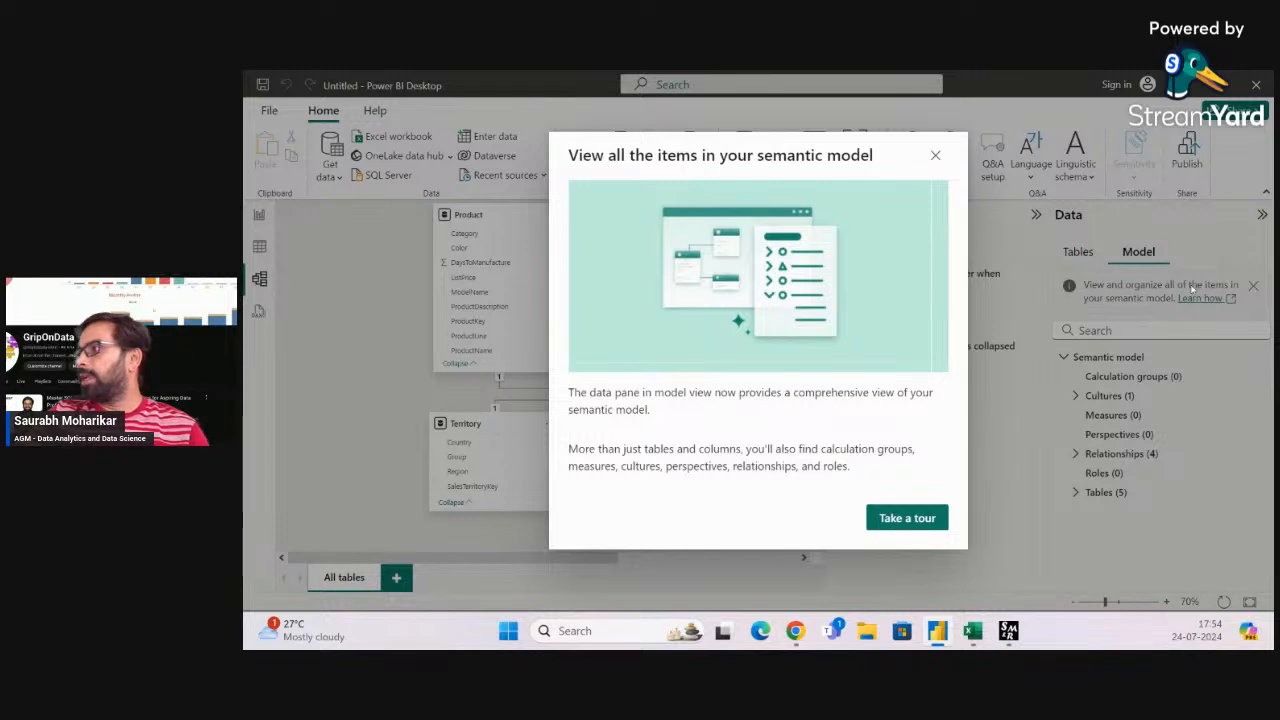
pyautogui.click(935, 156)
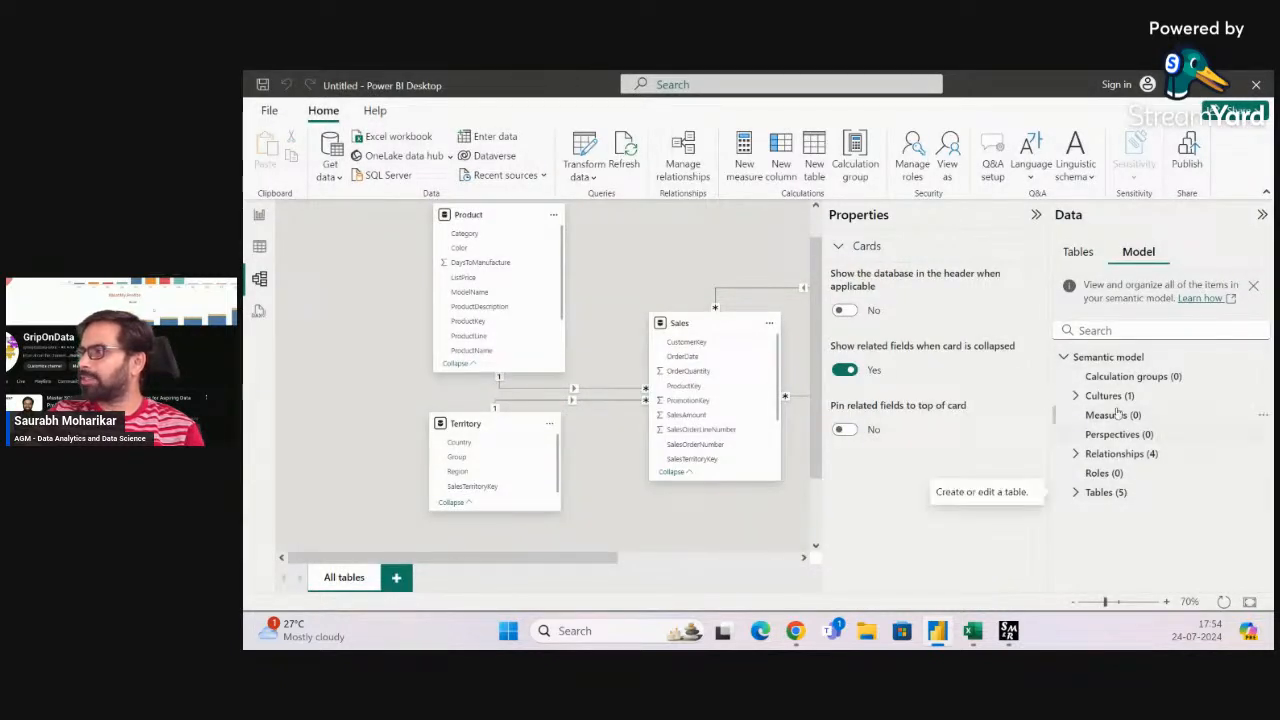
pyautogui.click(1255, 289)
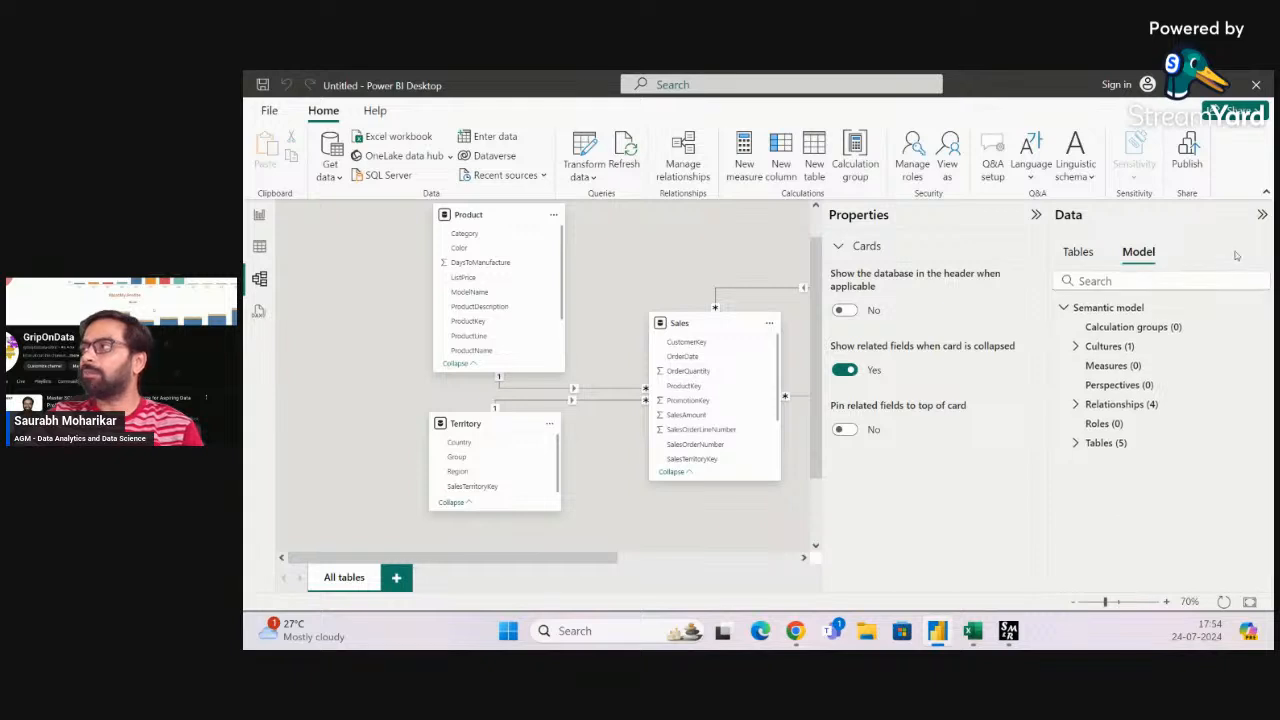
pyautogui.click(1072, 258)
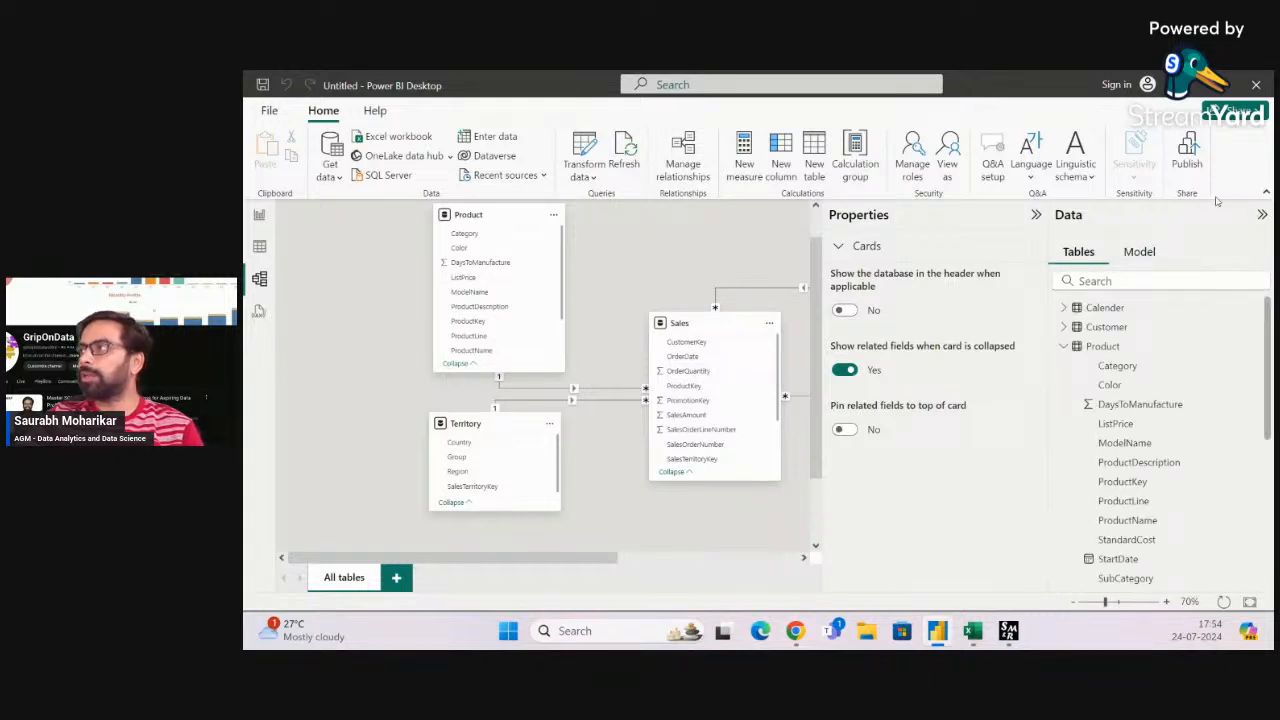
pyautogui.click(1260, 214)
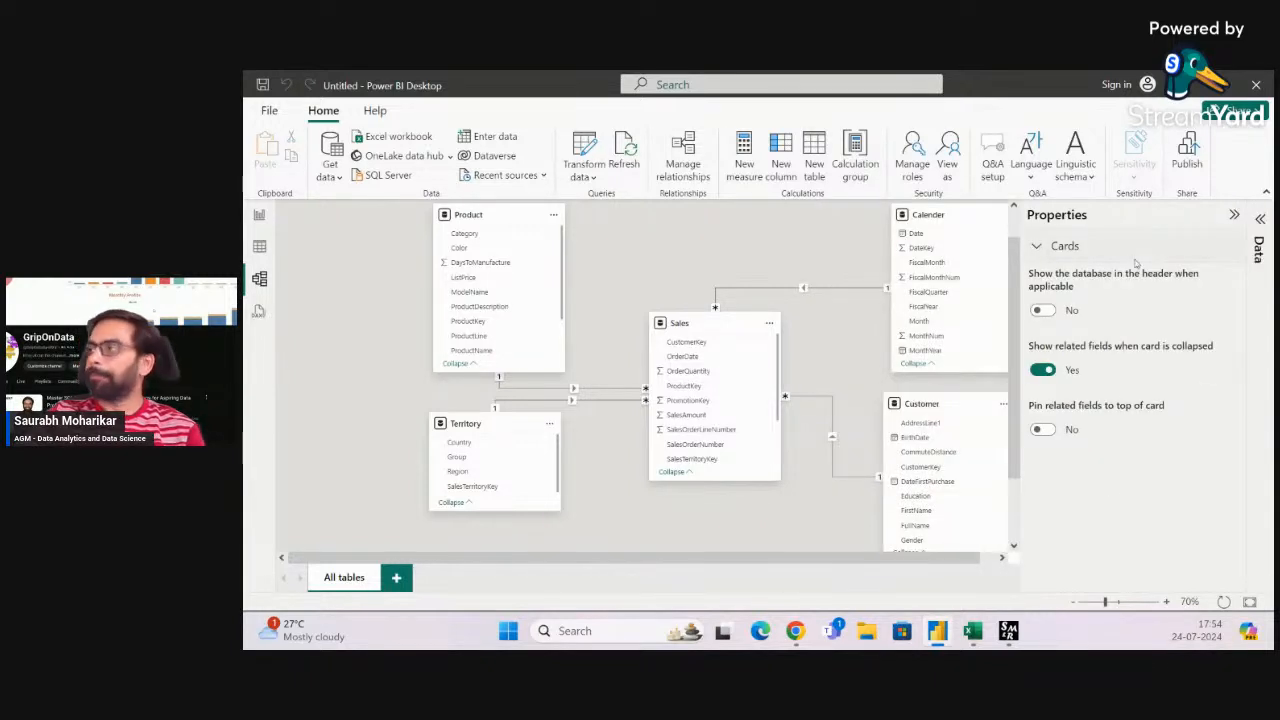
# Examine the diagram's card display options and the properties of the relationship between Sales and Calender
pyautogui.click(1045, 246)
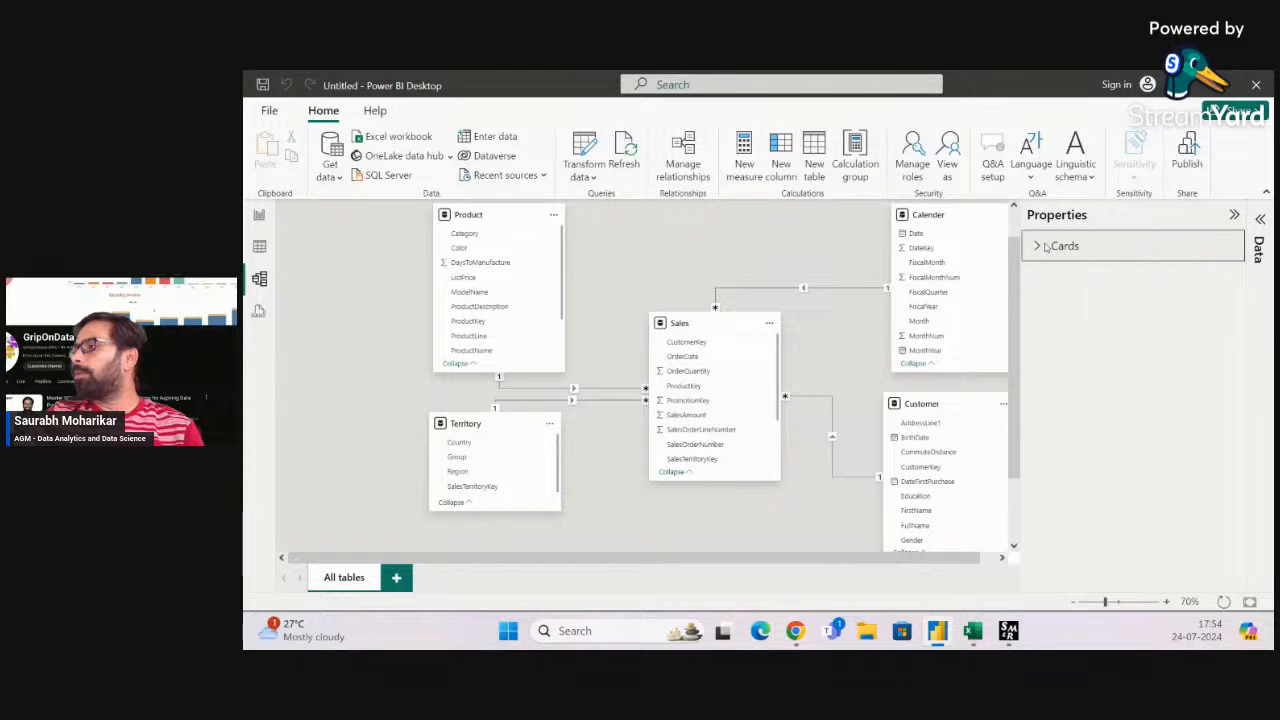
pyautogui.click(1045, 246)
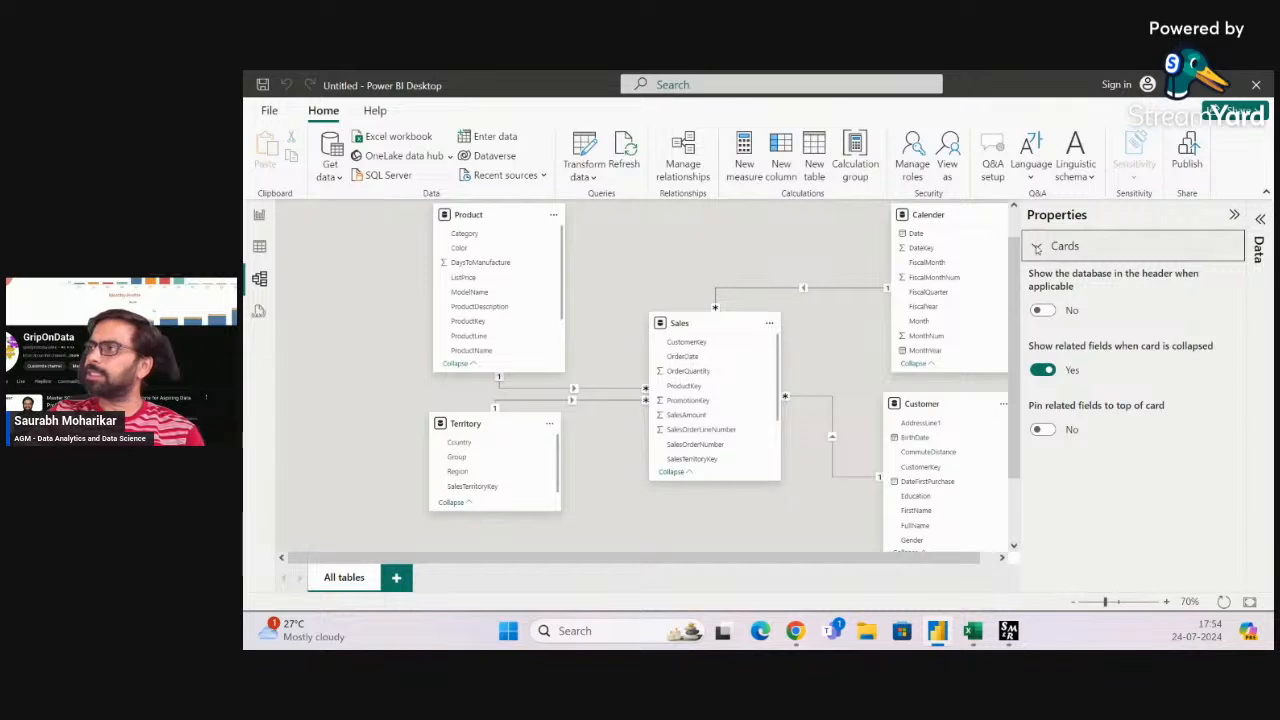
pyautogui.click(1037, 247)
pyautogui.click(1037, 247)
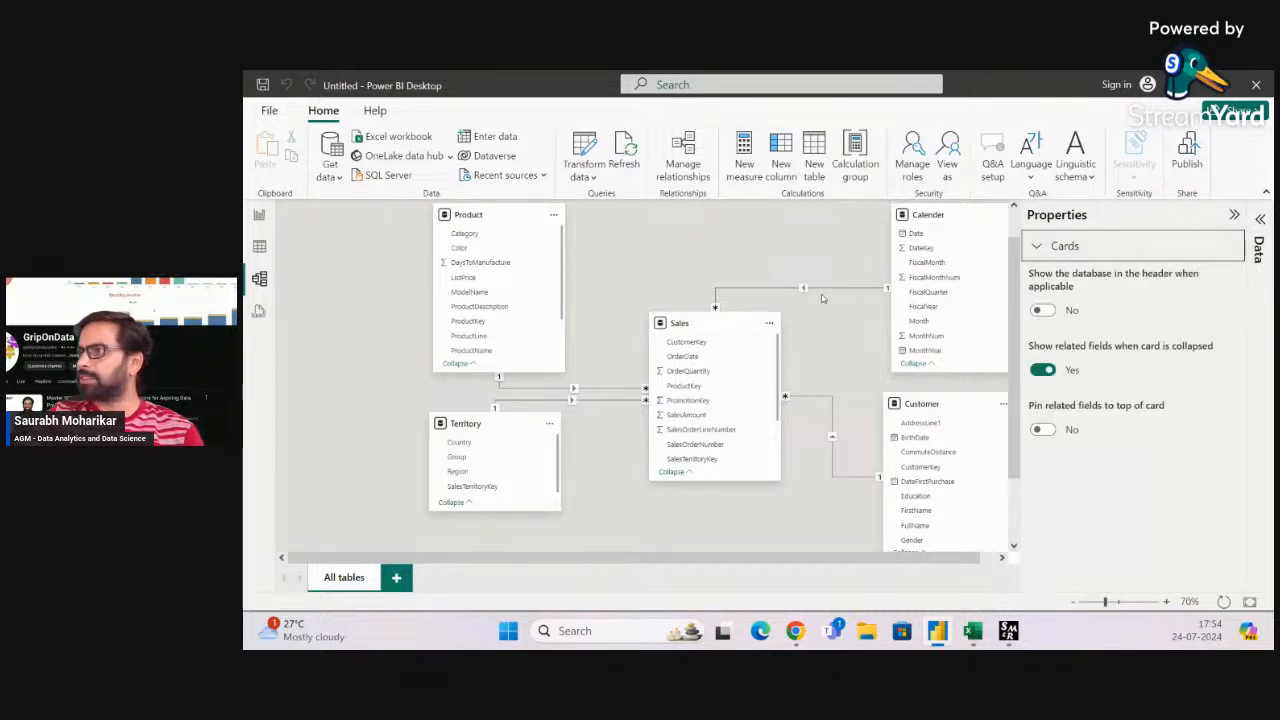
pyautogui.click(829, 289)
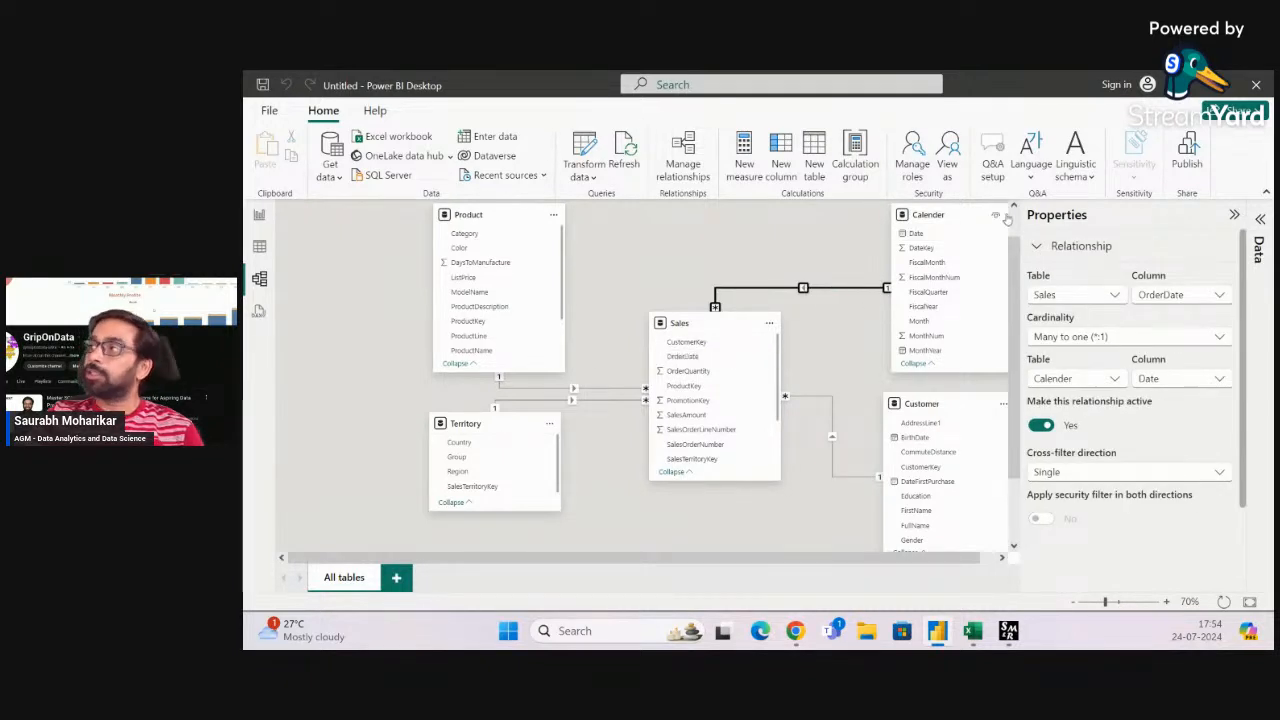
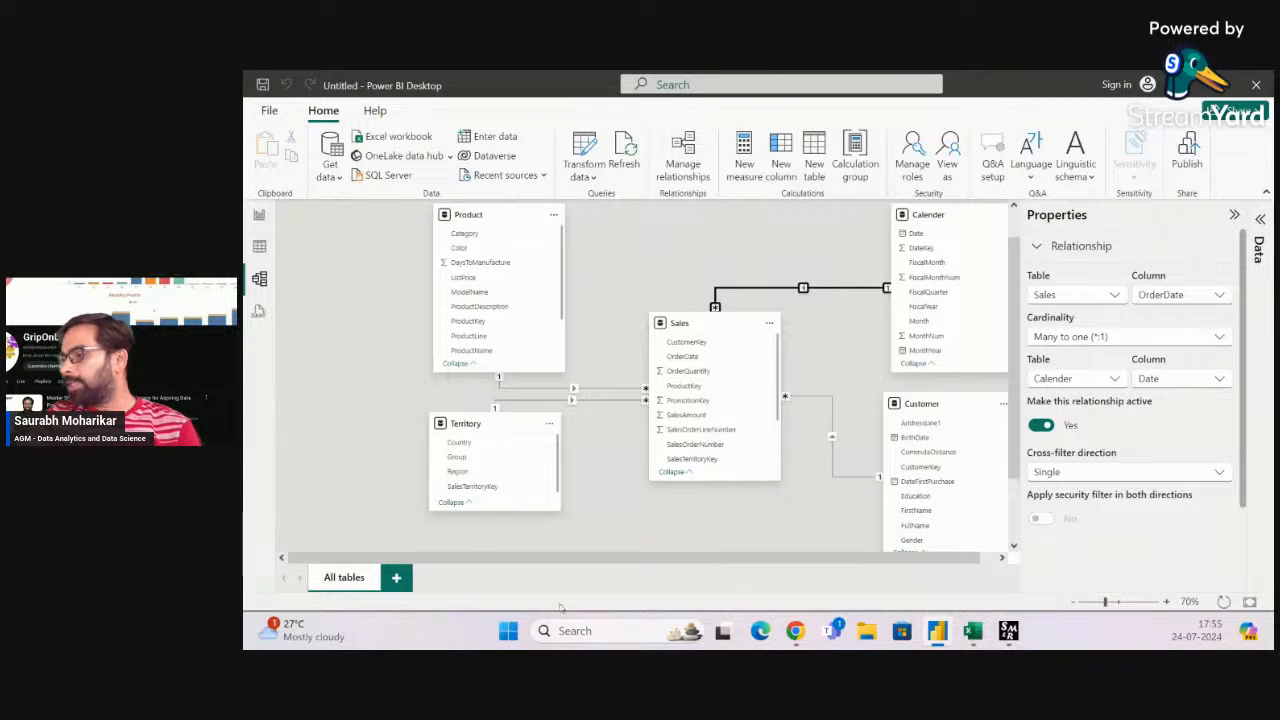
pyautogui.moveTo(802, 634)
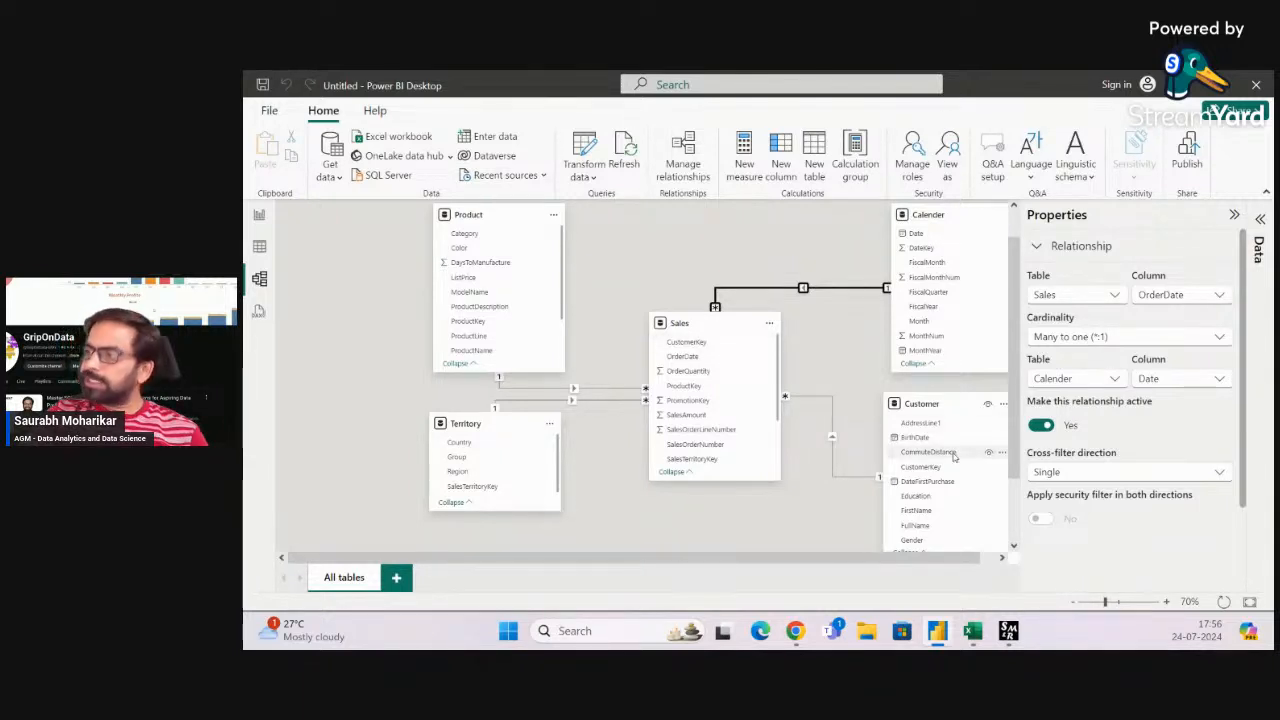
pyautogui.scroll(-2, 944, 458)
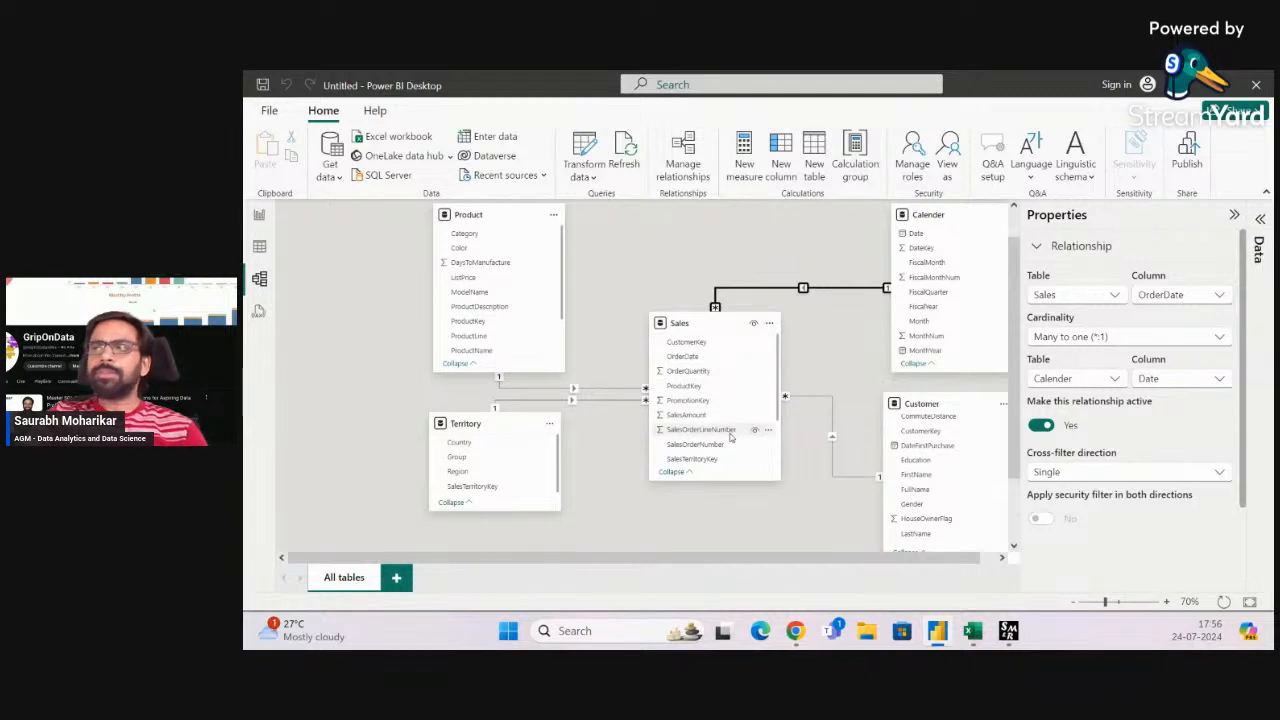
# Compare the properties of the Product, Territory and Customer relationships to Sales, and review the cardinality options without changing them
pyautogui.click(595, 389)
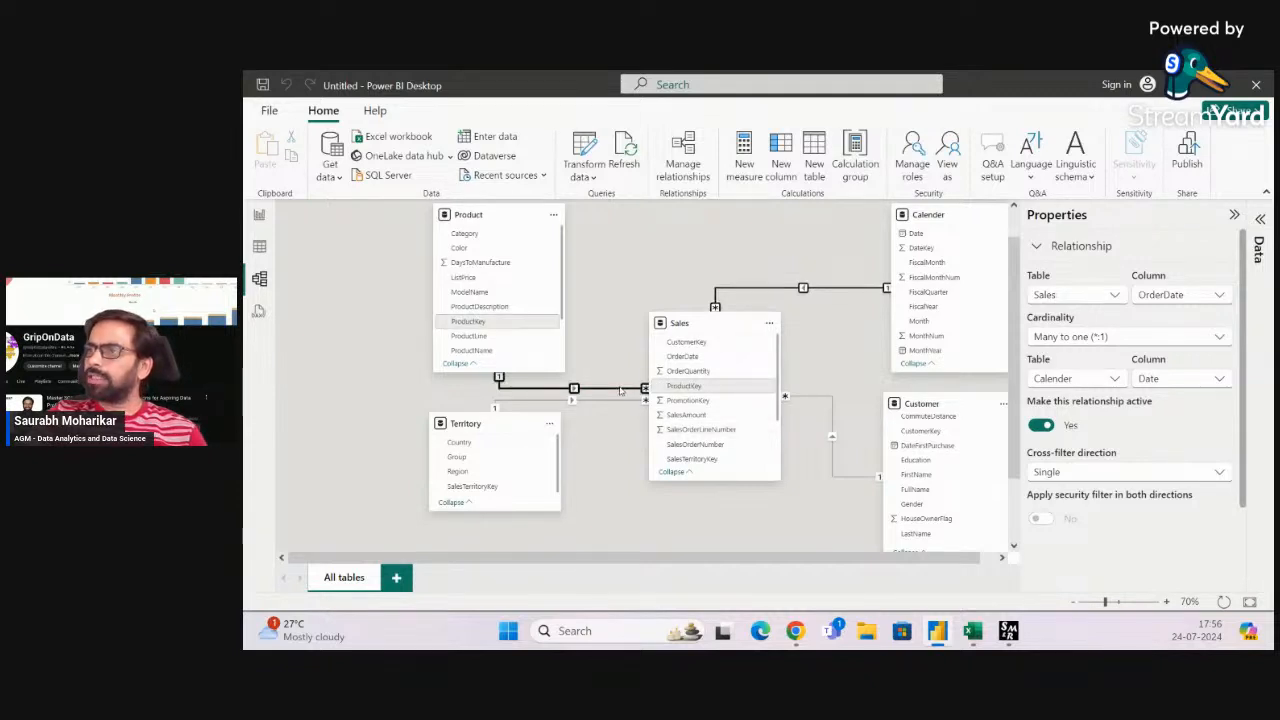
pyautogui.click(597, 401)
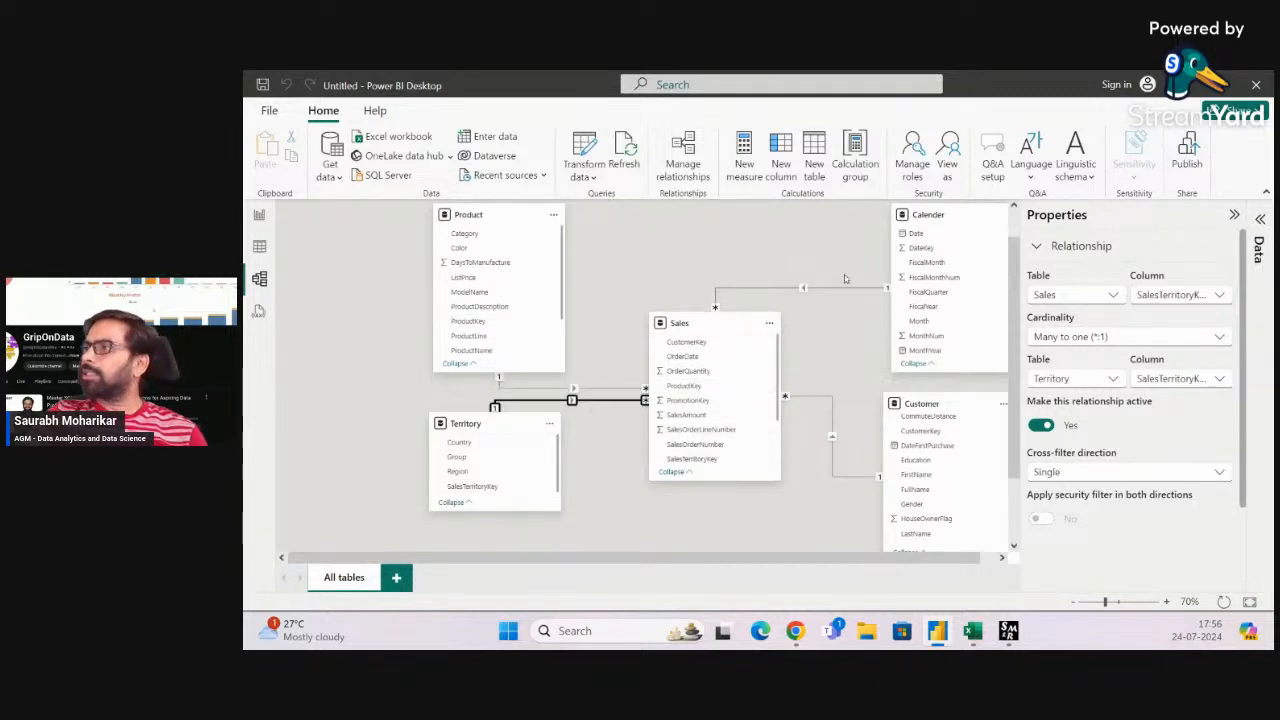
pyautogui.click(829, 400)
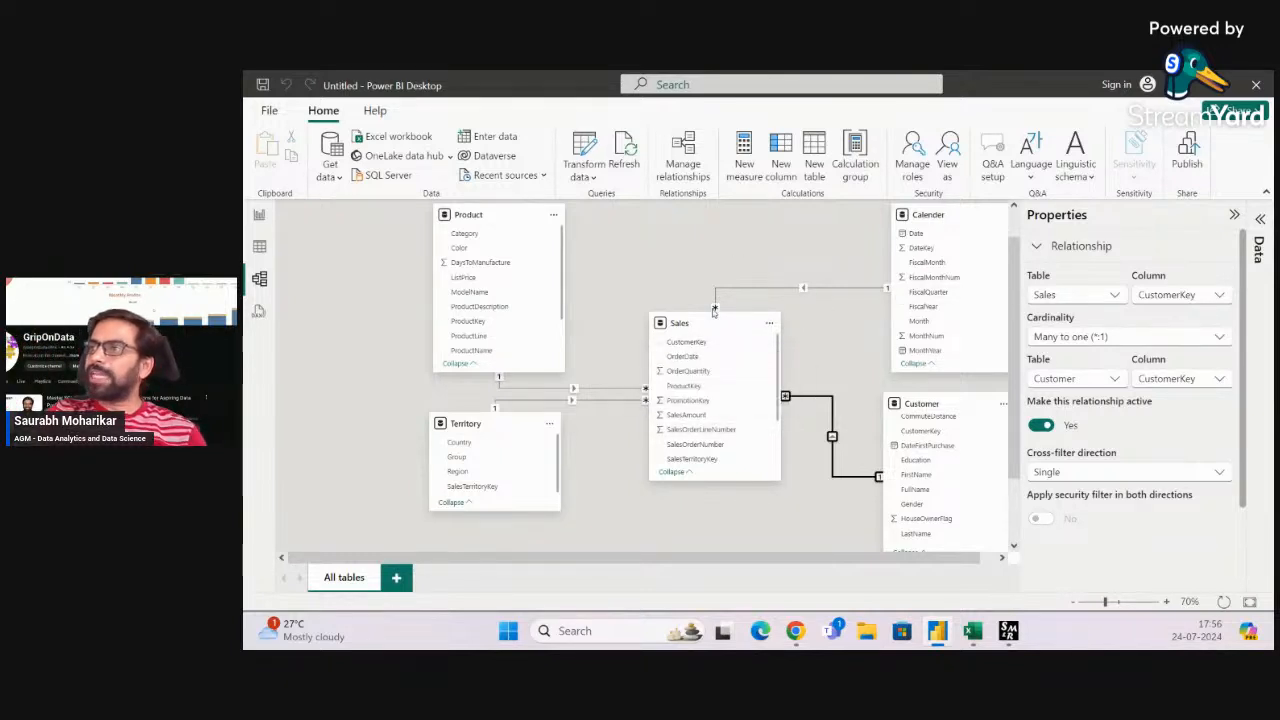
pyautogui.click(1133, 336)
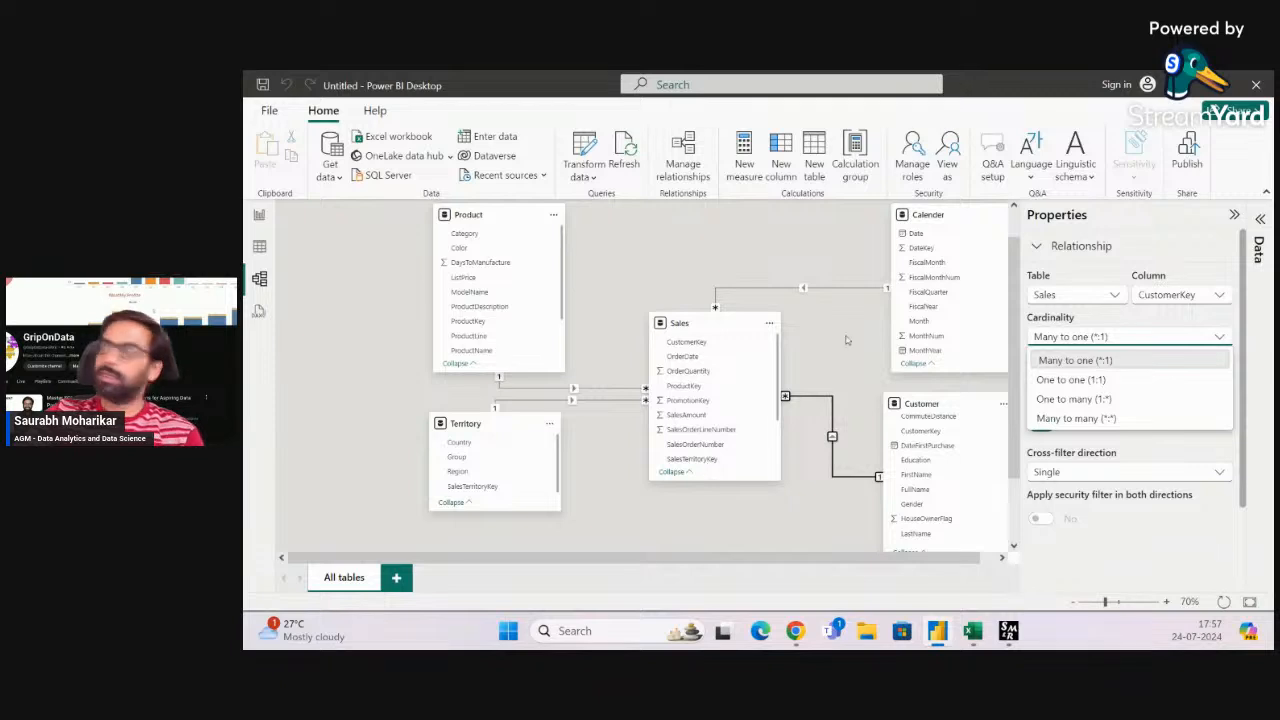
pyautogui.click(1139, 362)
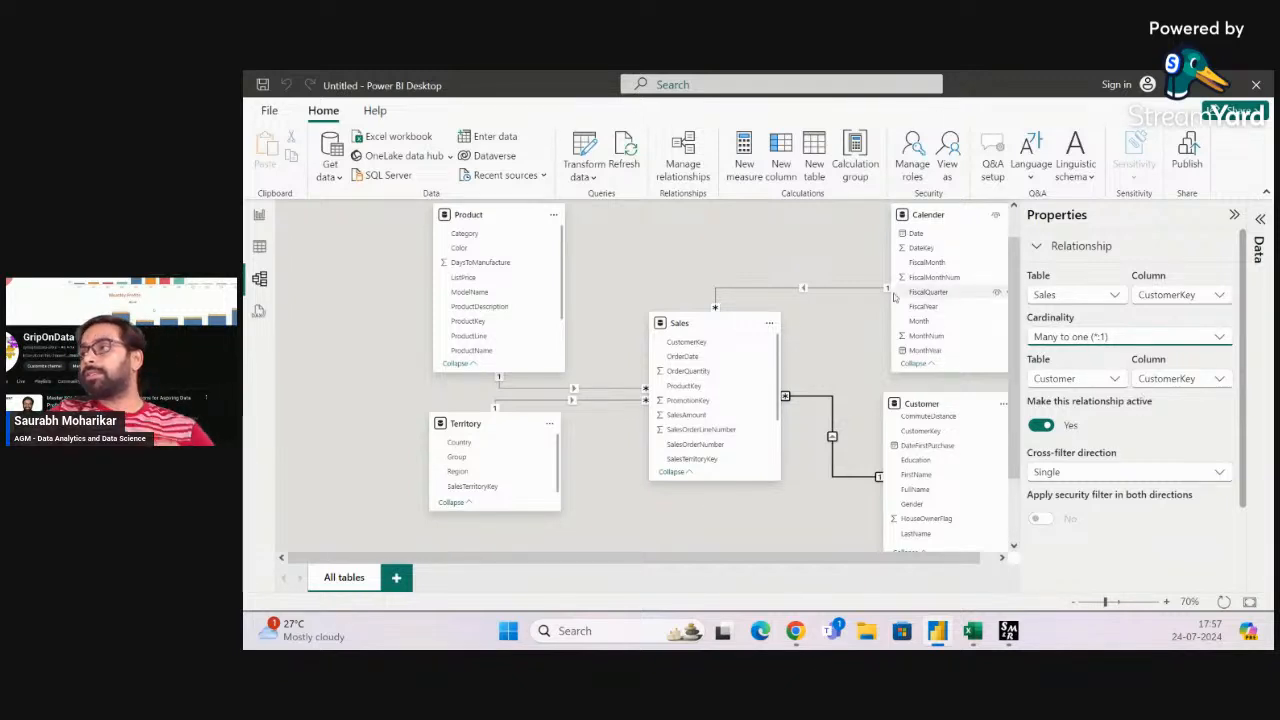
# Delete the relationship between the Calender and Sales tables
pyautogui.click(862, 294)
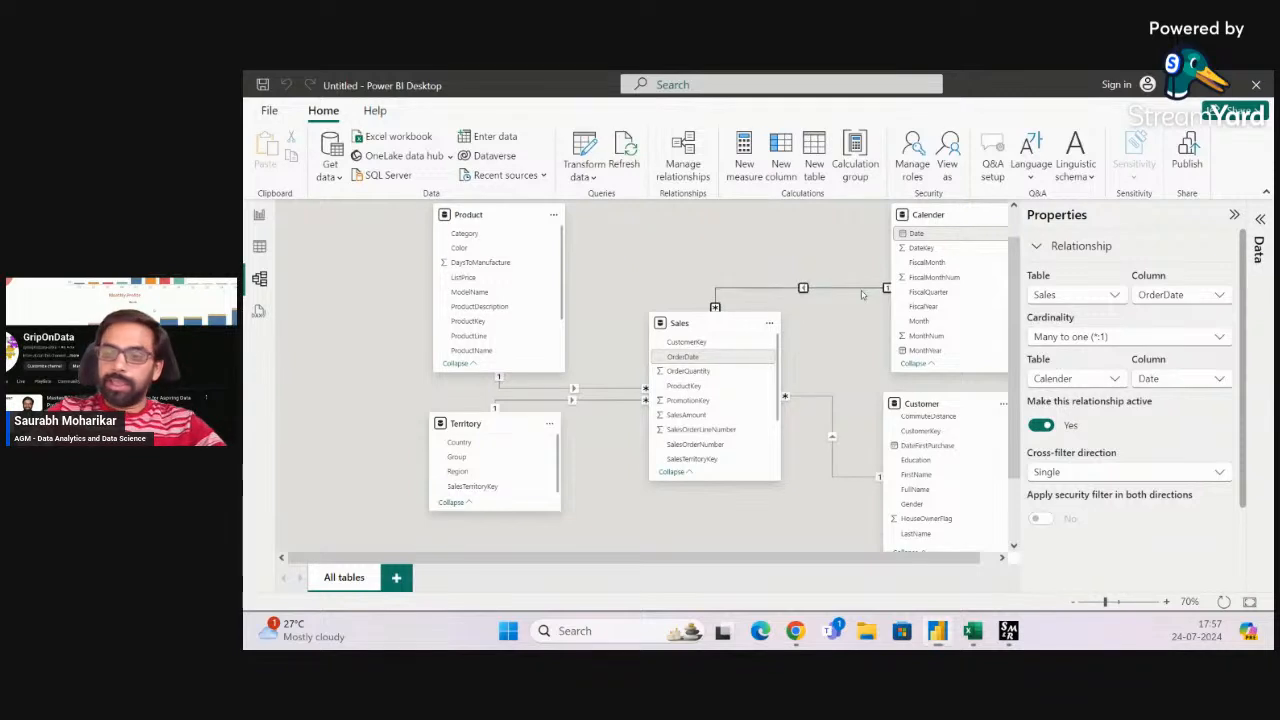
pyautogui.press('Delete')
pyautogui.click(852, 385)
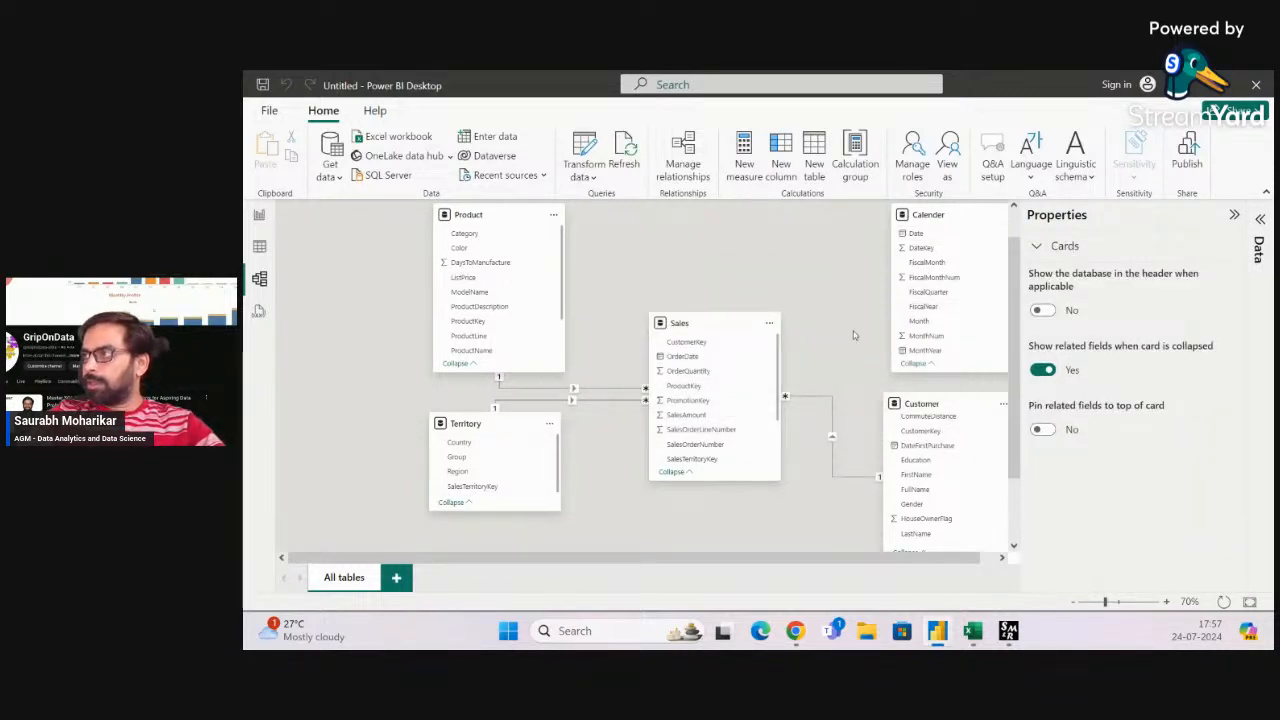
# Relate the Calender table's Date to the Sales table's OrderDate as an active one-to-many relationship with single cross-filtering
pyautogui.moveTo(918, 234); pyautogui.dragTo(697, 360)
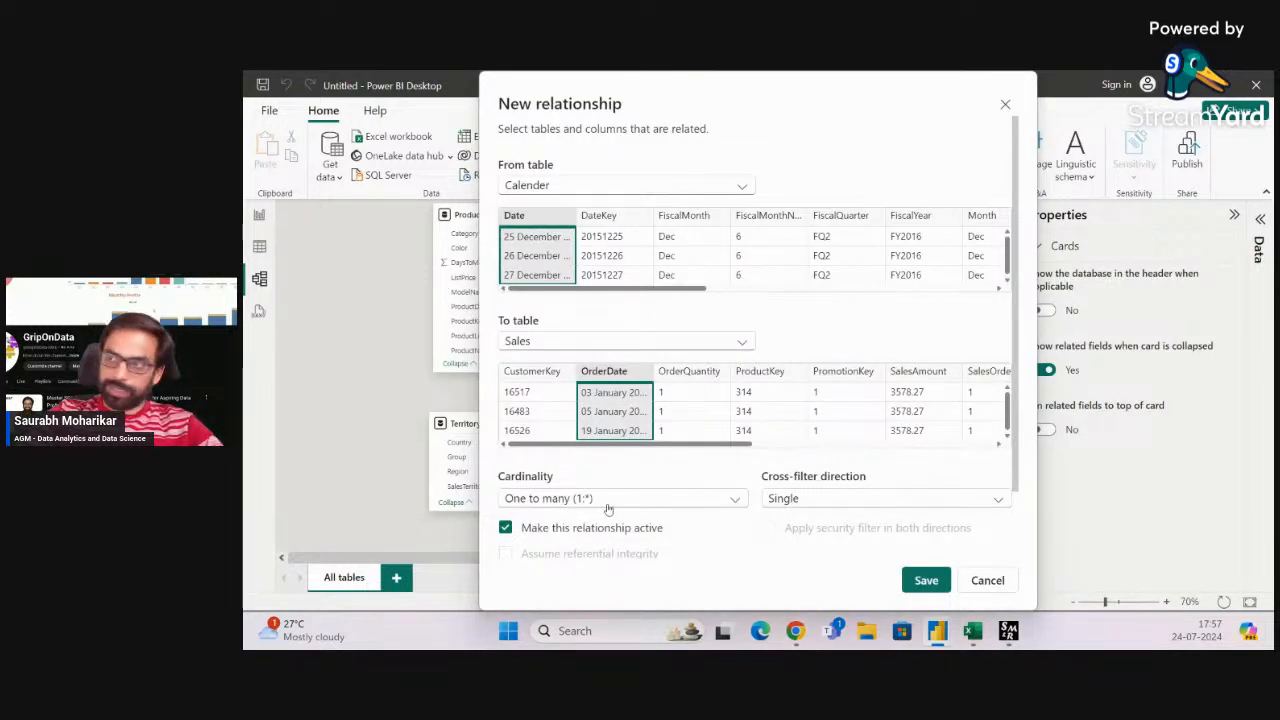
pyautogui.click(647, 184)
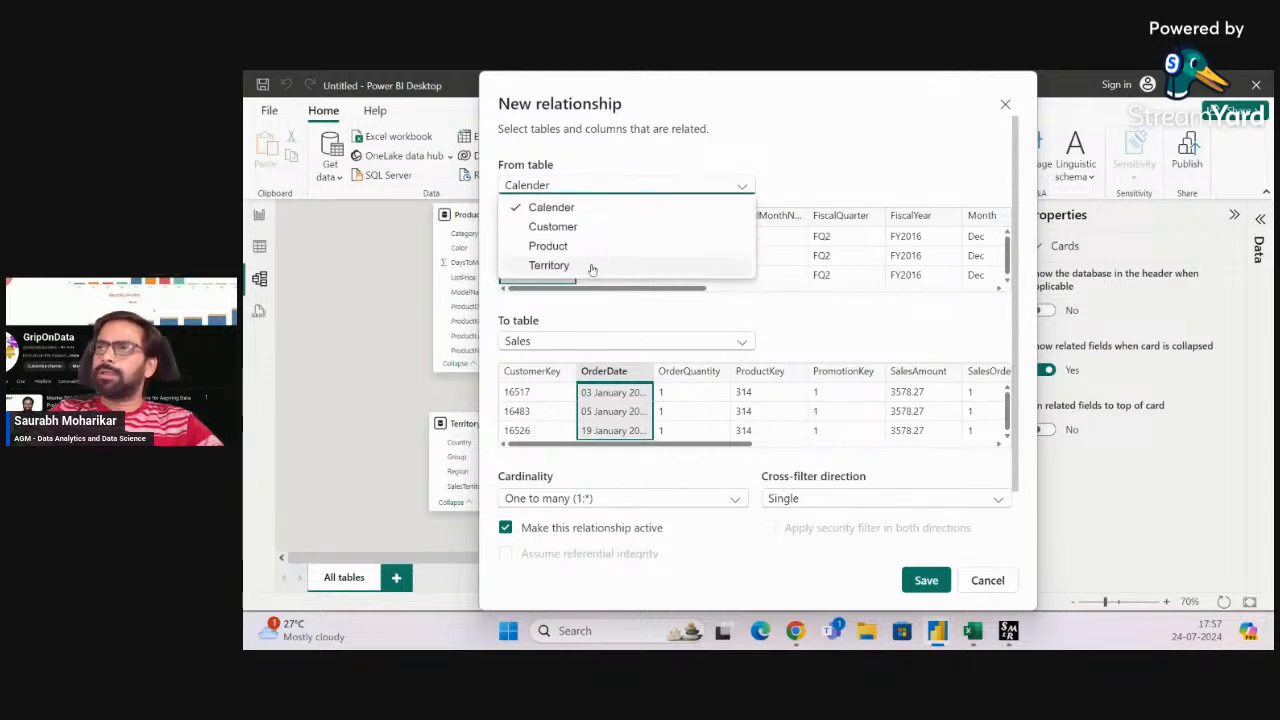
pyautogui.click(831, 332)
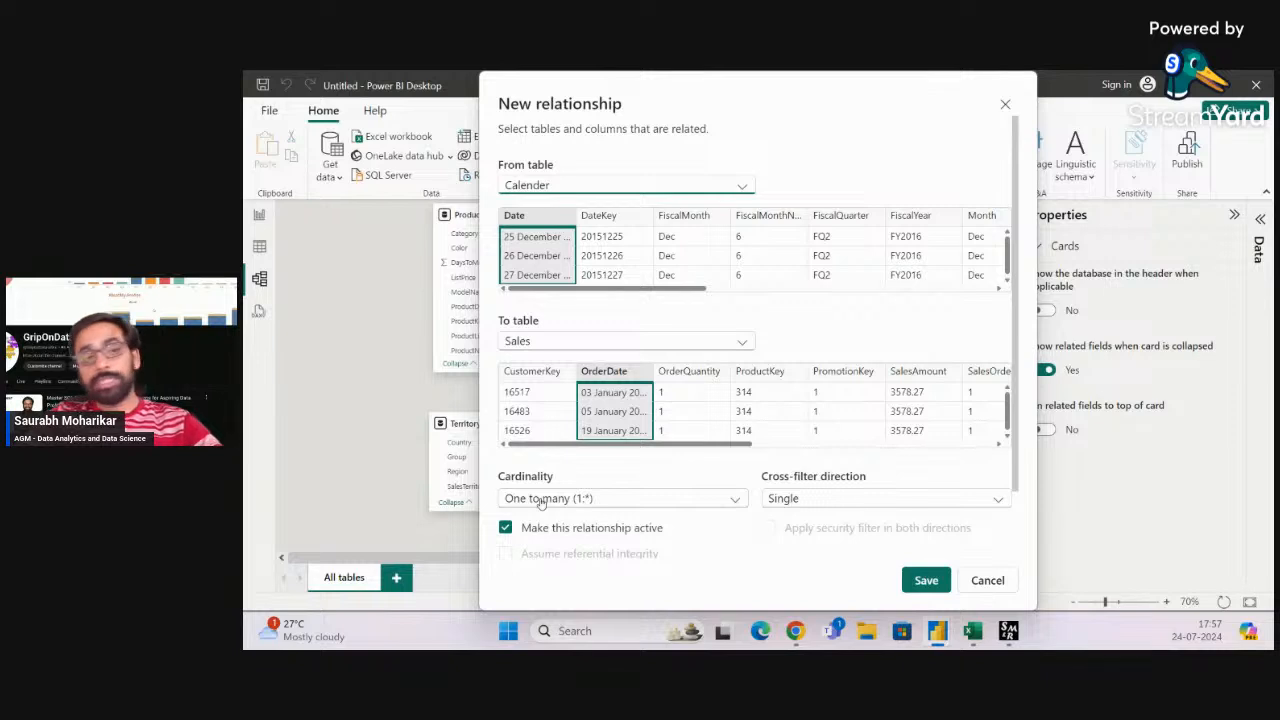
pyautogui.click(933, 580)
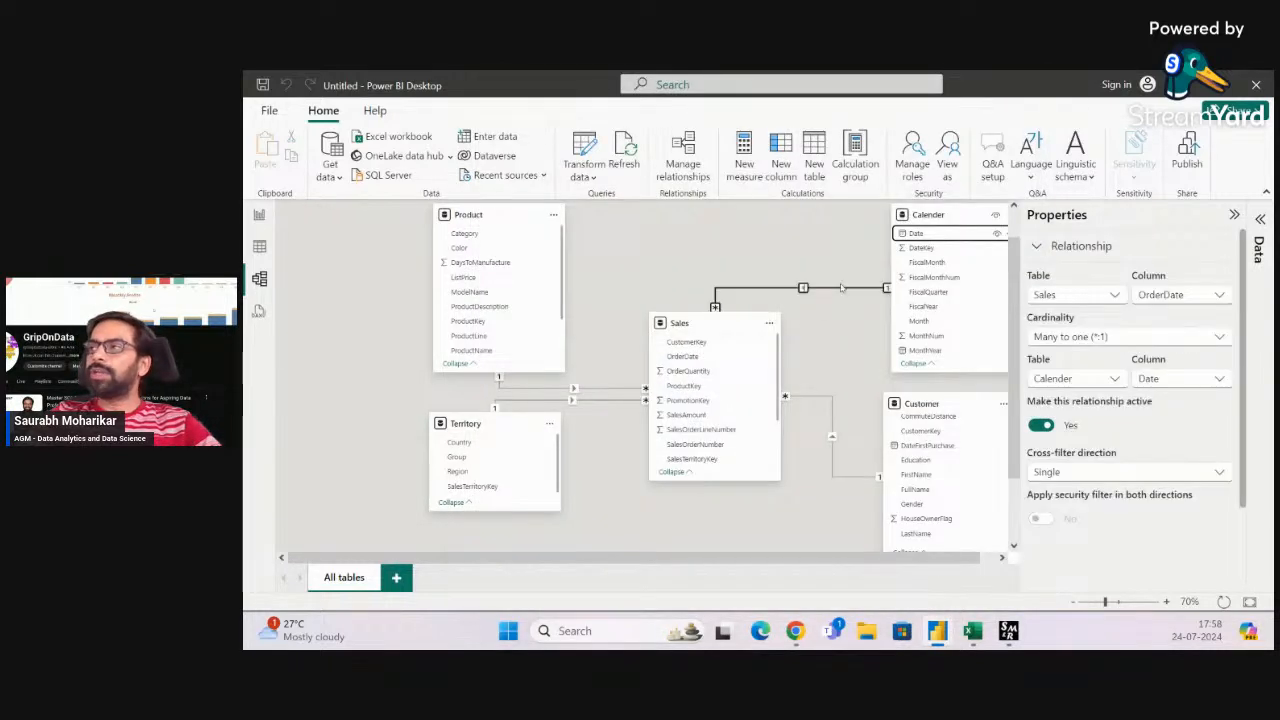
# Review the cross-filter direction options of the Sales and Calender relationship, keeping Single, and collapse the properties
pyautogui.click(1110, 478)
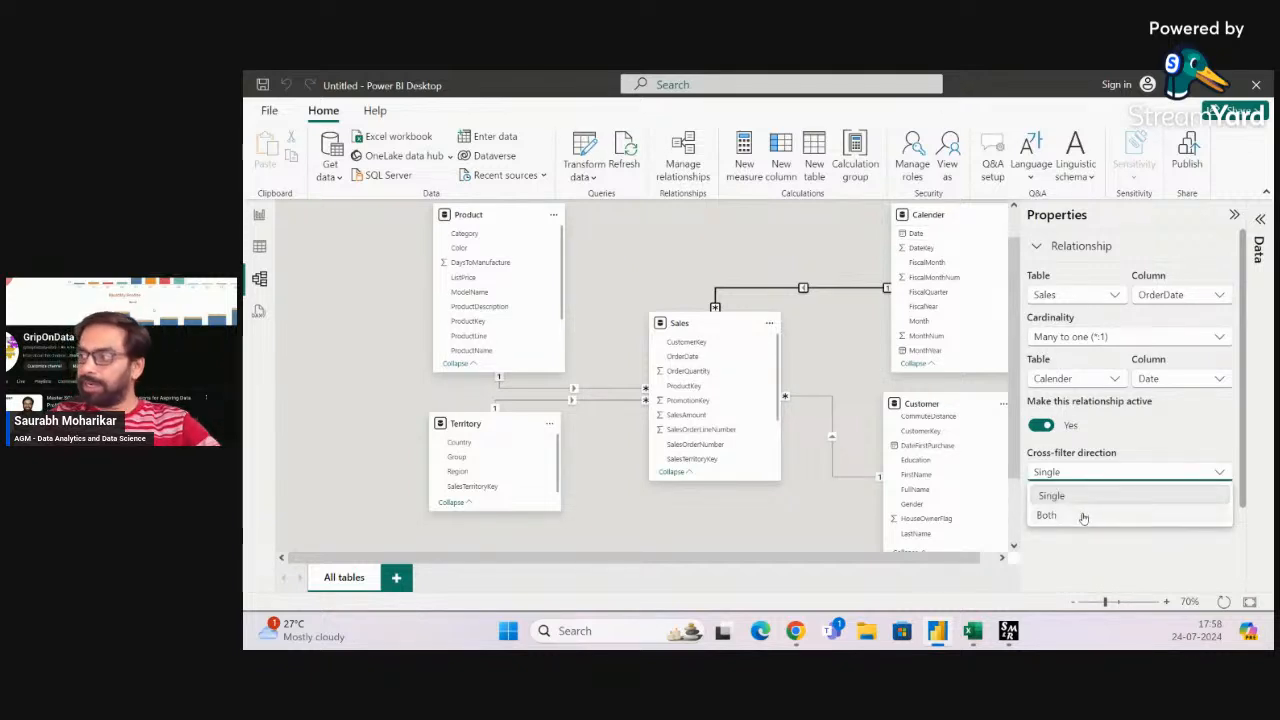
pyautogui.click(1162, 597)
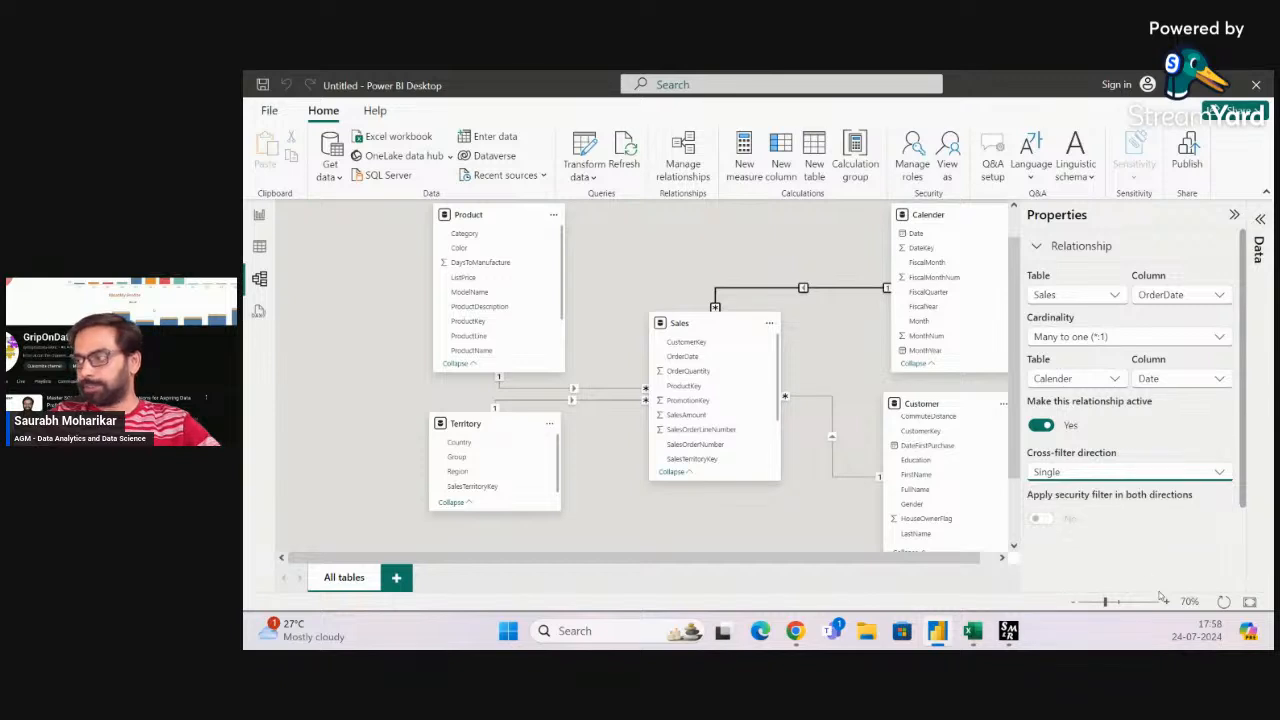
pyautogui.click(1234, 214)
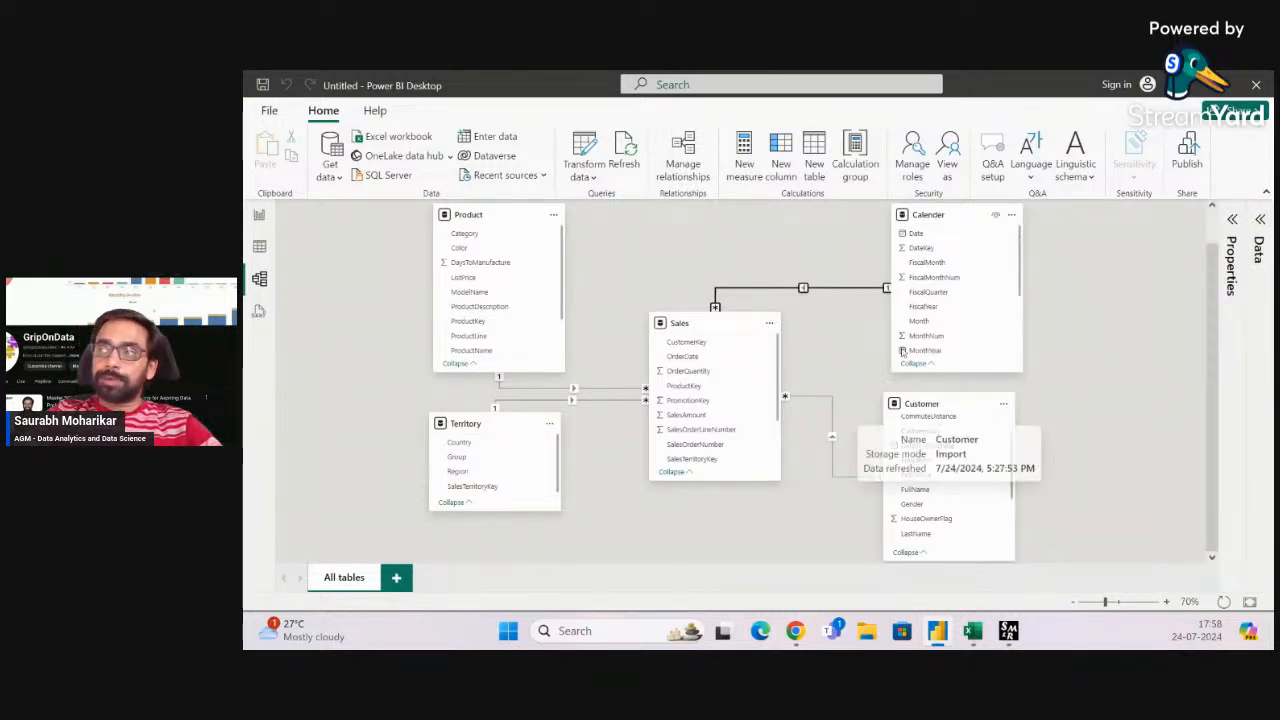
# Hide the SalesOrderLineNumber column in the Sales table
pyautogui.click(752, 433)
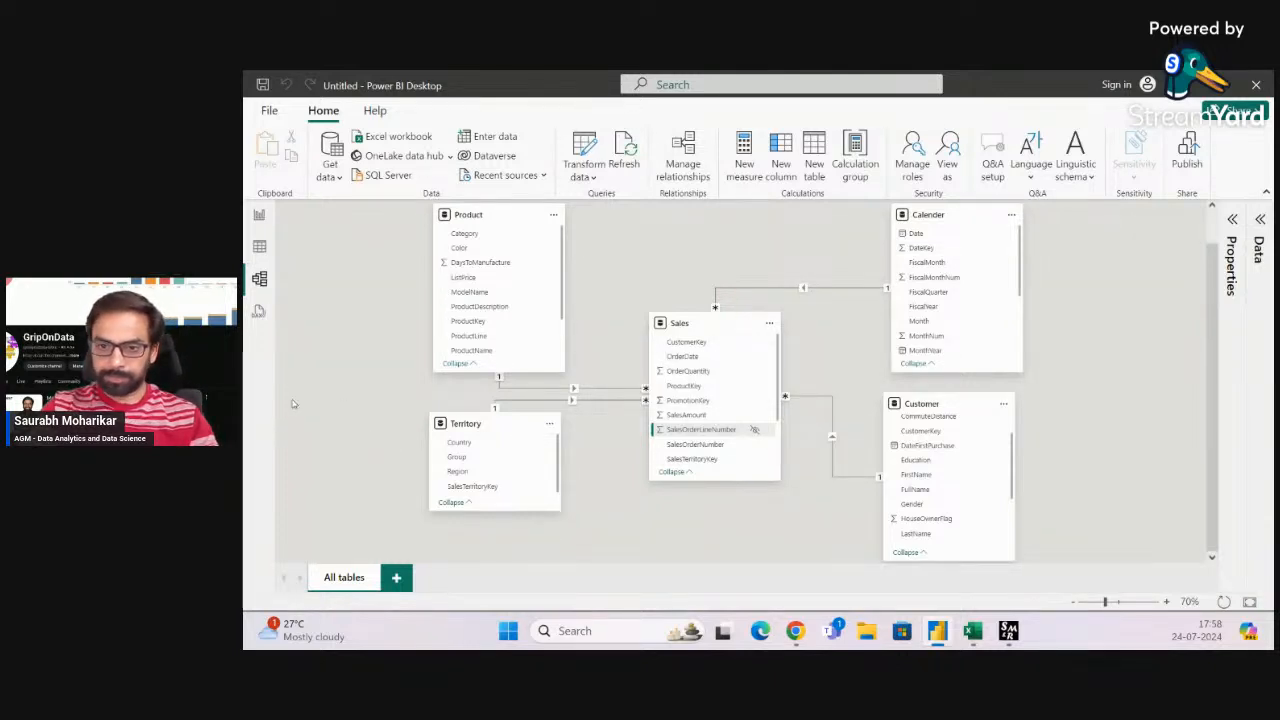
# Clear the old screen annotations and handwrite 500 beside the Calender table and 50,000 above the Sales table
pyautogui.hotkey('alt', 'Tab')
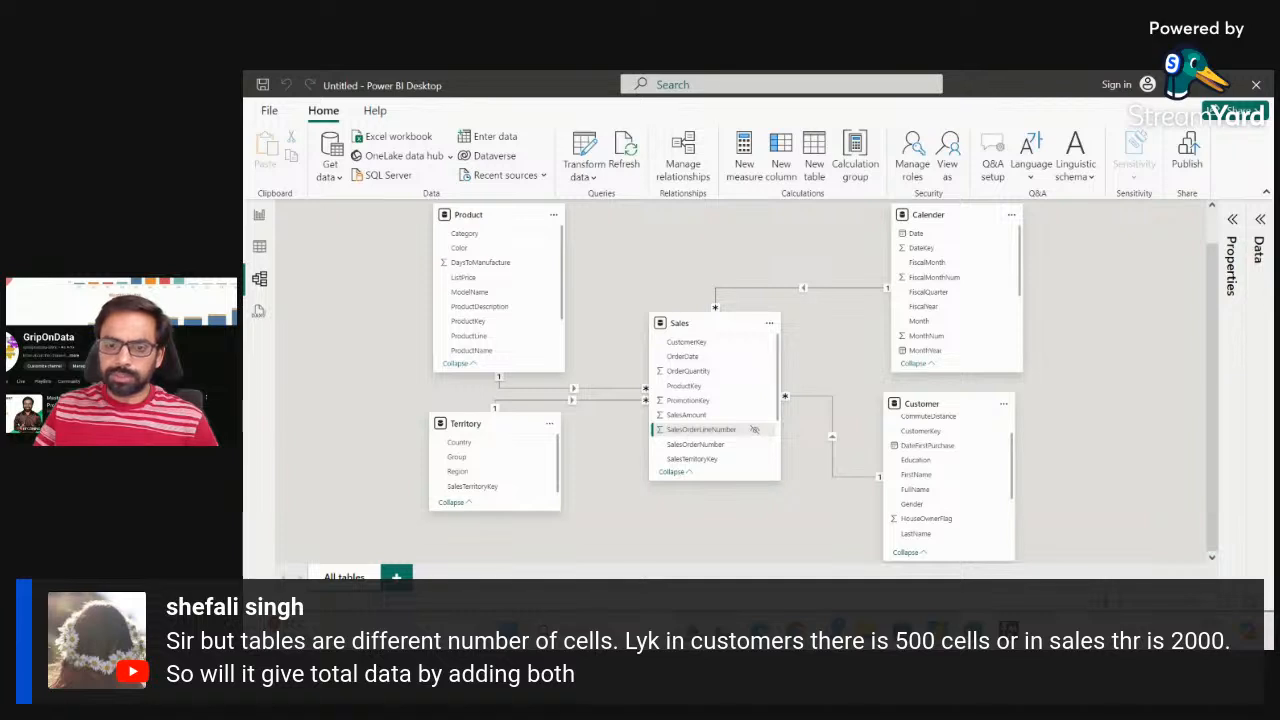
pyautogui.hotkey('ctrl', 'shift', '1')
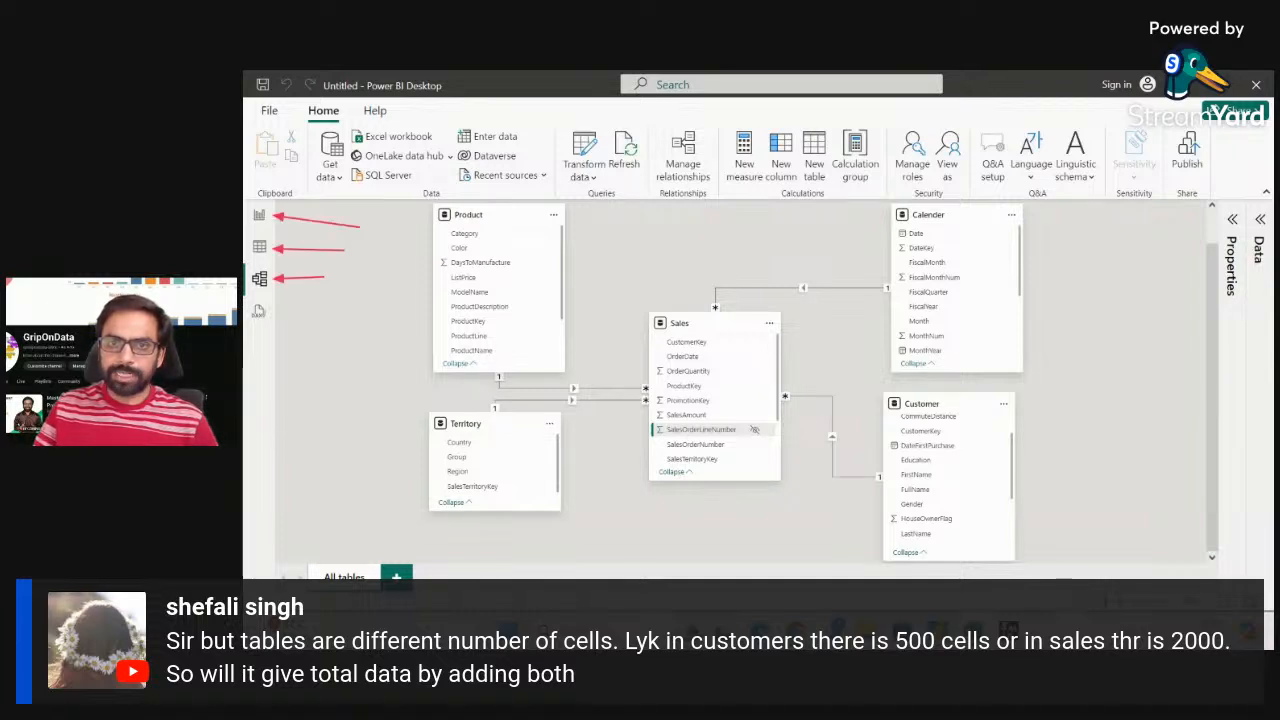
pyautogui.hotkey('ctrl', 'shift', '7')
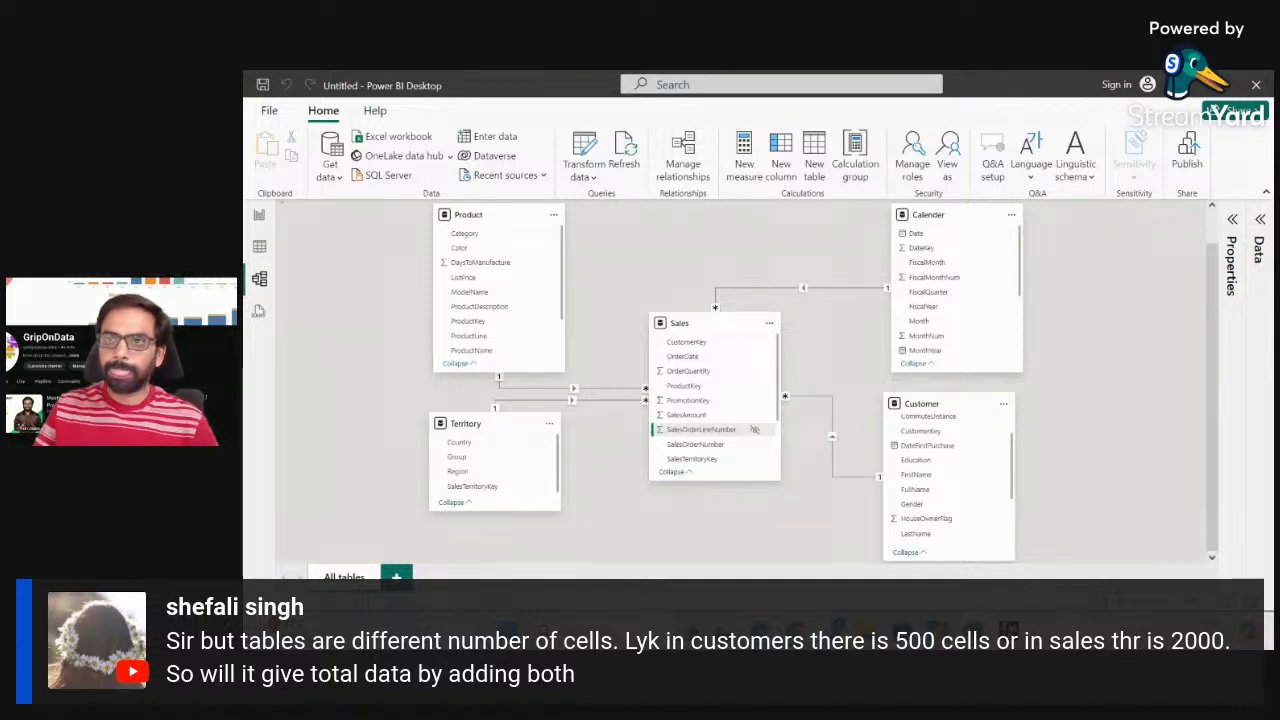
pyautogui.moveTo(1052, 260)
pyautogui.mouseDown()
pyautogui.moveTo(1046, 271)
pyautogui.moveTo(1070, 266)
pyautogui.mouseUp()
pyautogui.moveTo(672, 273)
pyautogui.mouseDown()
pyautogui.moveTo(668, 290)
pyautogui.moveTo(679, 273)
pyautogui.mouseUp()
pyautogui.moveTo(684, 276); pyautogui.dragTo(736, 272)
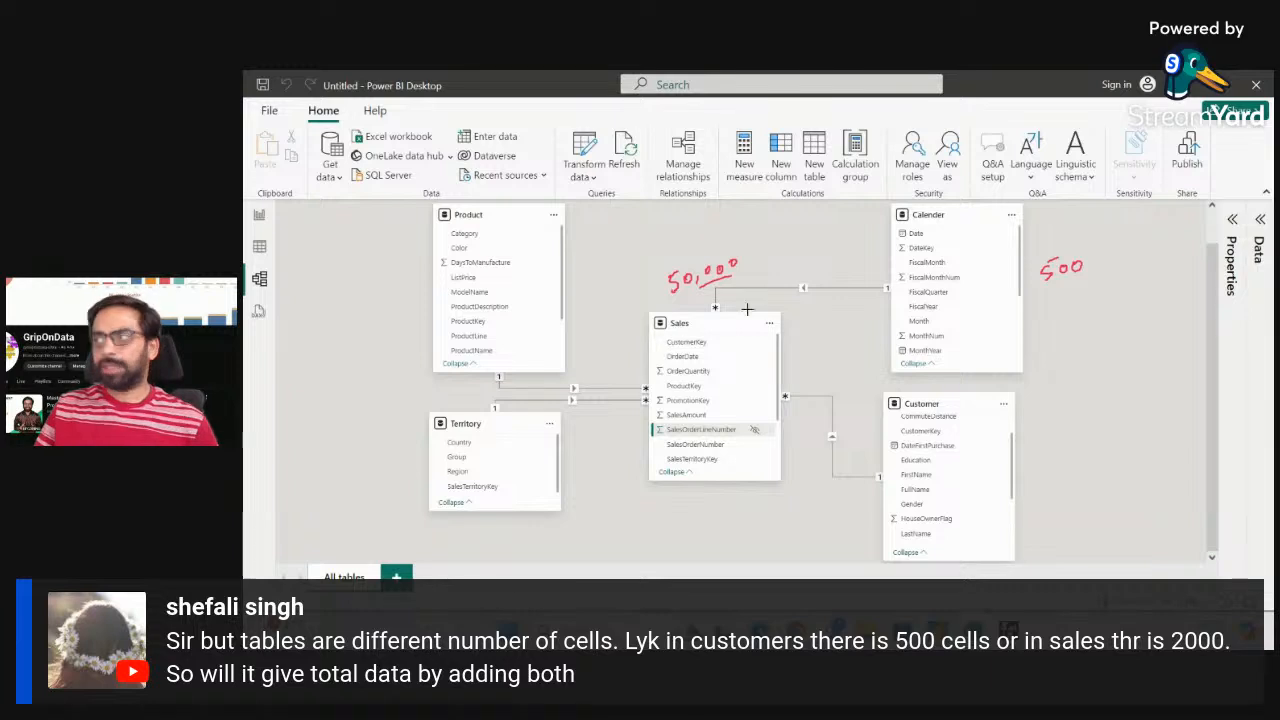
# Annotate the Calender table with an arrow to the sample date 24/07/2024 and its weekday, Wed
pyautogui.moveTo(1028, 234); pyautogui.dragTo(1054, 234)
pyautogui.moveTo(1044, 228); pyautogui.dragTo(1054, 234)
pyautogui.moveTo(1061, 222)
pyautogui.mouseDown()
pyautogui.moveTo(1088, 222)
pyautogui.moveTo(1096, 240)
pyautogui.moveTo(1104, 229)
pyautogui.moveTo(1124, 240)
pyautogui.moveTo(1120, 222)
pyautogui.moveTo(1156, 232)
pyautogui.moveTo(1128, 263)
pyautogui.moveTo(1204, 255)
pyautogui.moveTo(1206, 268)
pyautogui.mouseUp()
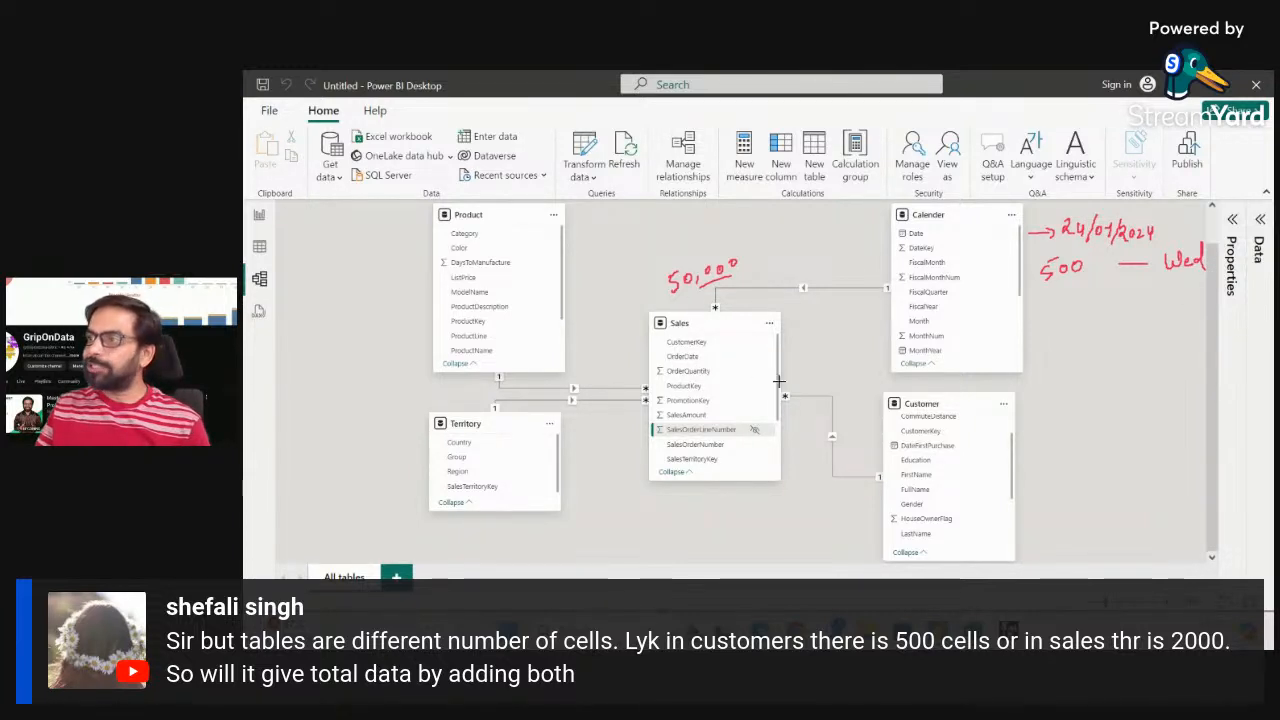
# Mark a column of dots below the Sales table to represent its rows and write 173 beside them
pyautogui.click(668, 494)
pyautogui.click(668, 507)
pyautogui.click(669, 521)
pyautogui.click(670, 544)
pyautogui.moveTo(620, 522); pyautogui.dragTo(620, 533)
pyautogui.moveTo(625, 521); pyautogui.dragTo(634, 531)
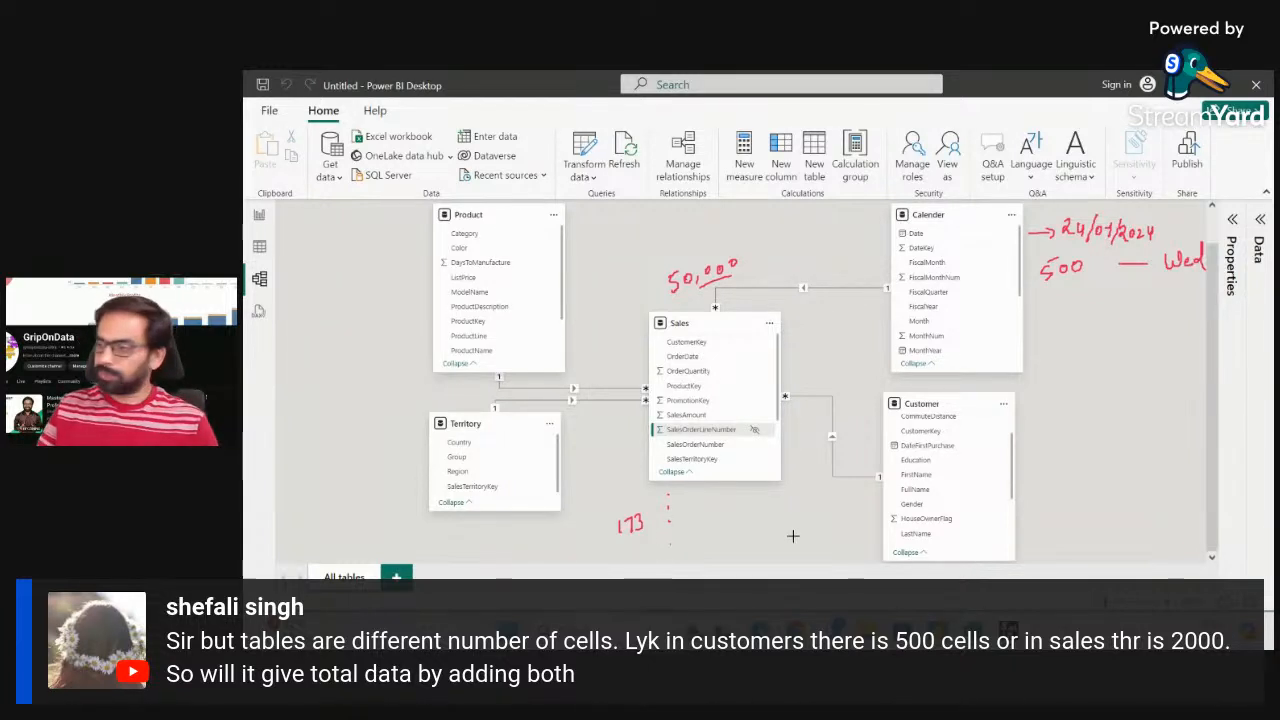
# Write Wed against the sketched Sales rows, bracket them, draw a double arrow between Sales and Calender, and clear the annotations
pyautogui.moveTo(684, 492)
pyautogui.mouseDown()
pyautogui.moveTo(804, 494)
pyautogui.moveTo(776, 520)
pyautogui.moveTo(802, 512)
pyautogui.moveTo(782, 536)
pyautogui.moveTo(808, 528)
pyautogui.mouseUp()
pyautogui.moveTo(802, 472)
pyautogui.mouseDown()
pyautogui.moveTo(816, 468)
pyautogui.moveTo(798, 552)
pyautogui.mouseUp()
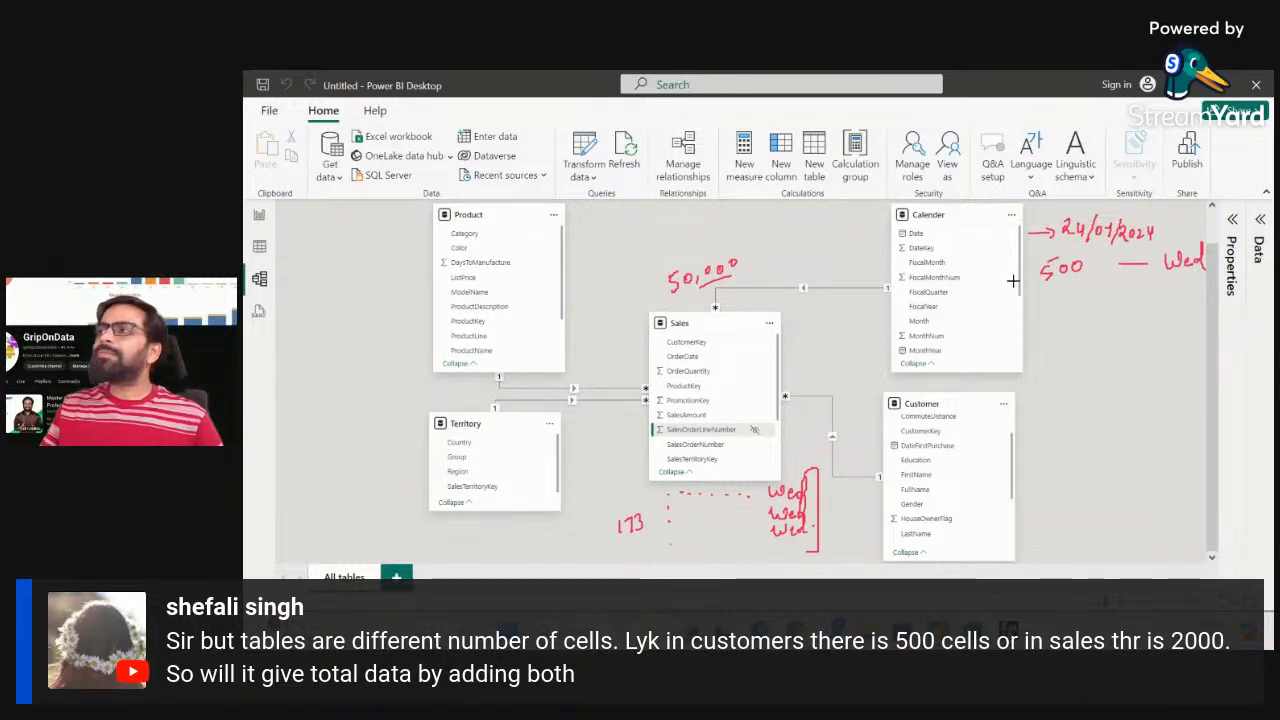
pyautogui.moveTo(805, 350)
pyautogui.mouseDown()
pyautogui.moveTo(880, 316)
pyautogui.moveTo(805, 349)
pyautogui.moveTo(836, 349)
pyautogui.mouseUp()
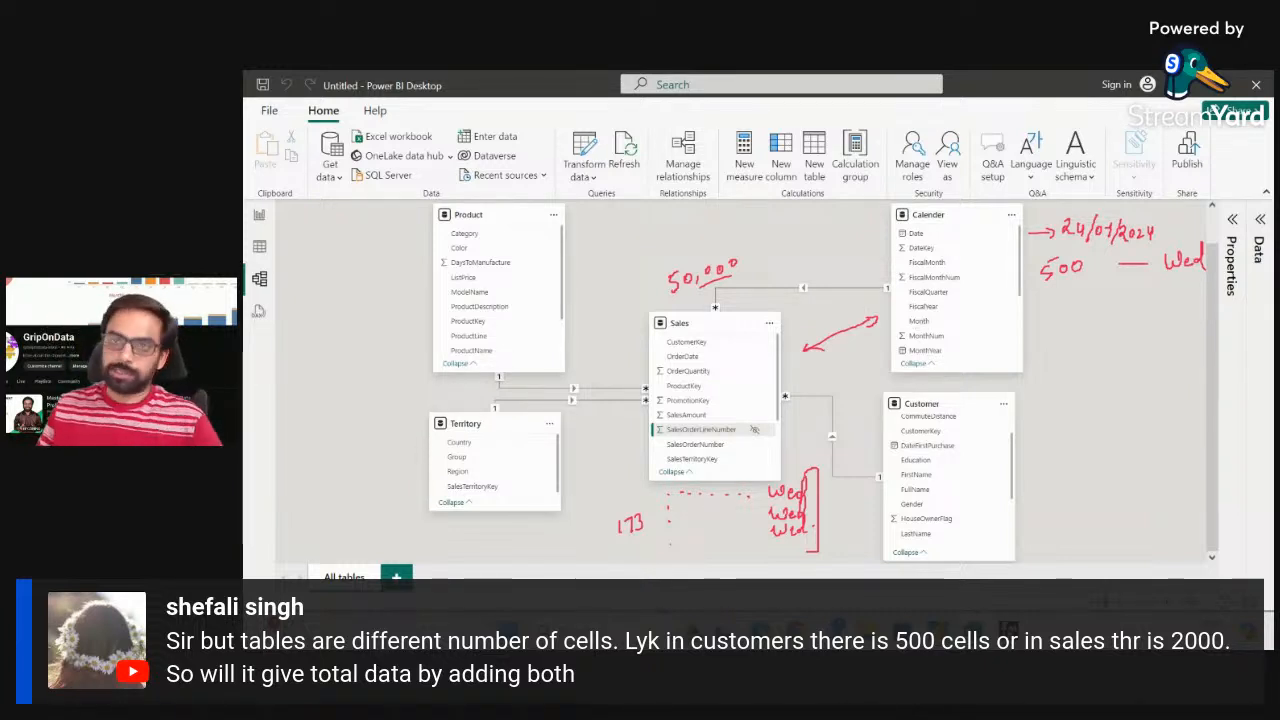
pyautogui.press('Escape')
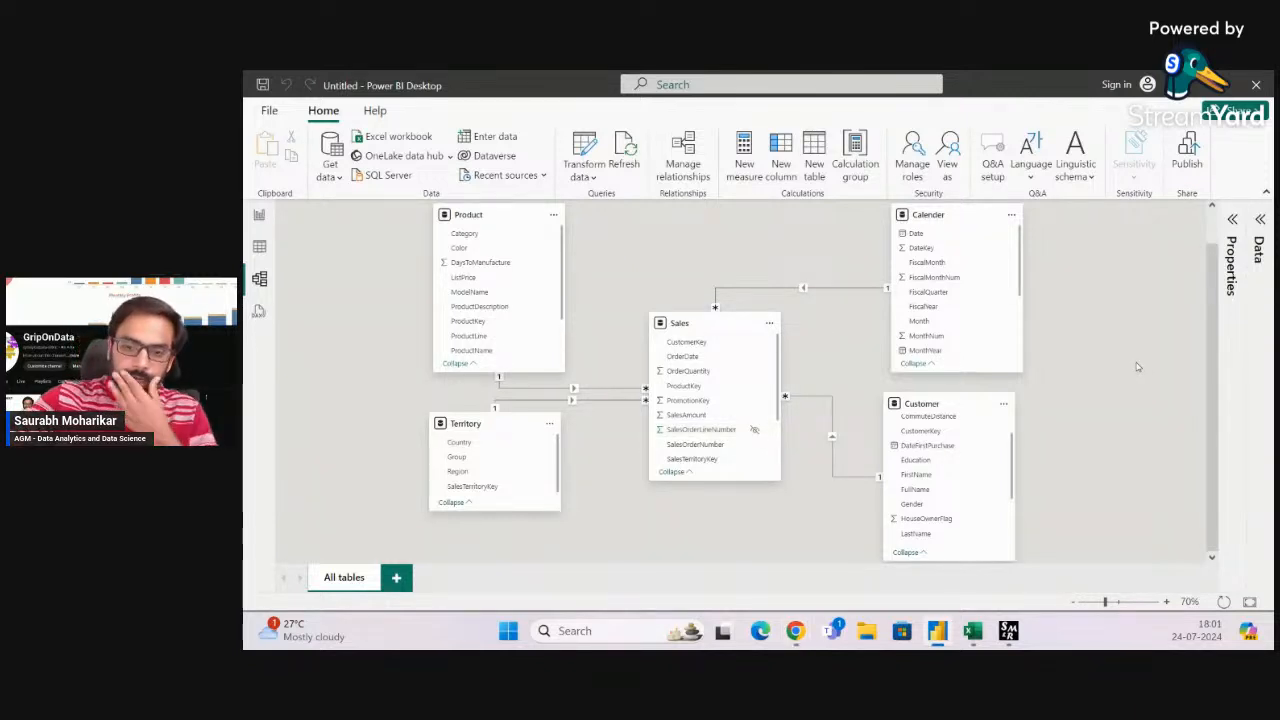
# Create a table visual on the report page from the Product table's Category field
pyautogui.click(260, 216)
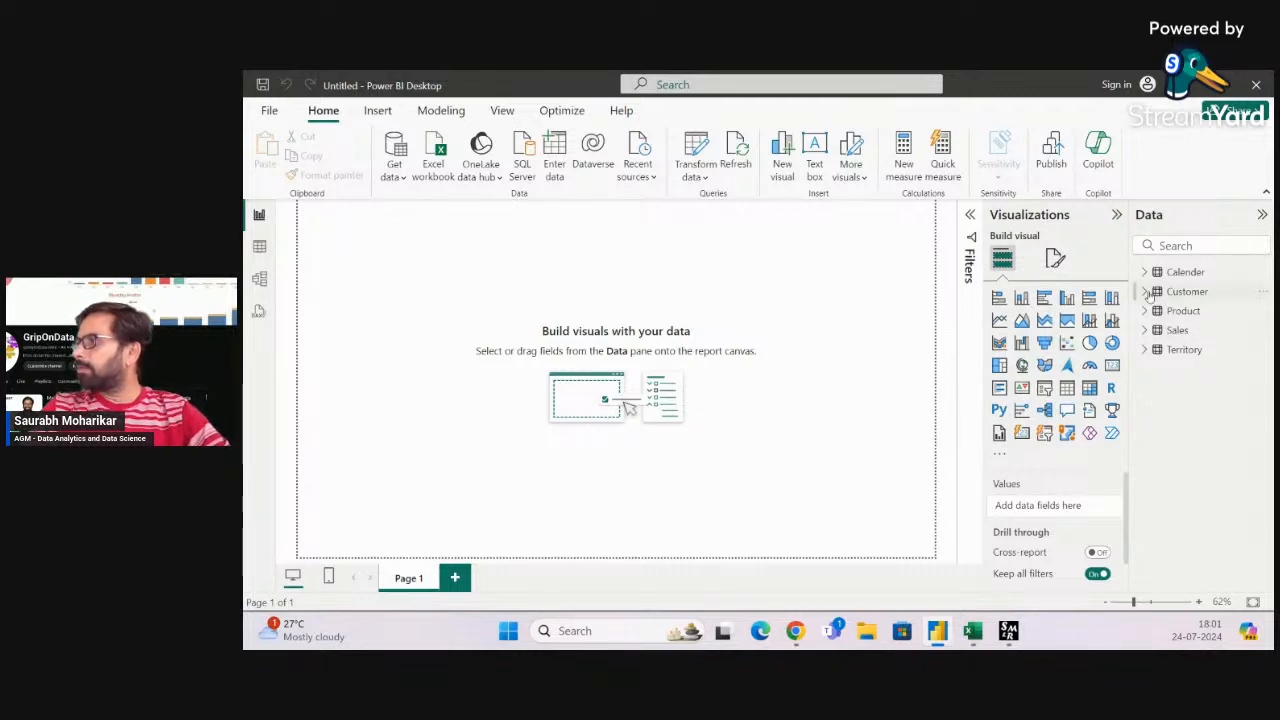
pyautogui.click(1146, 310)
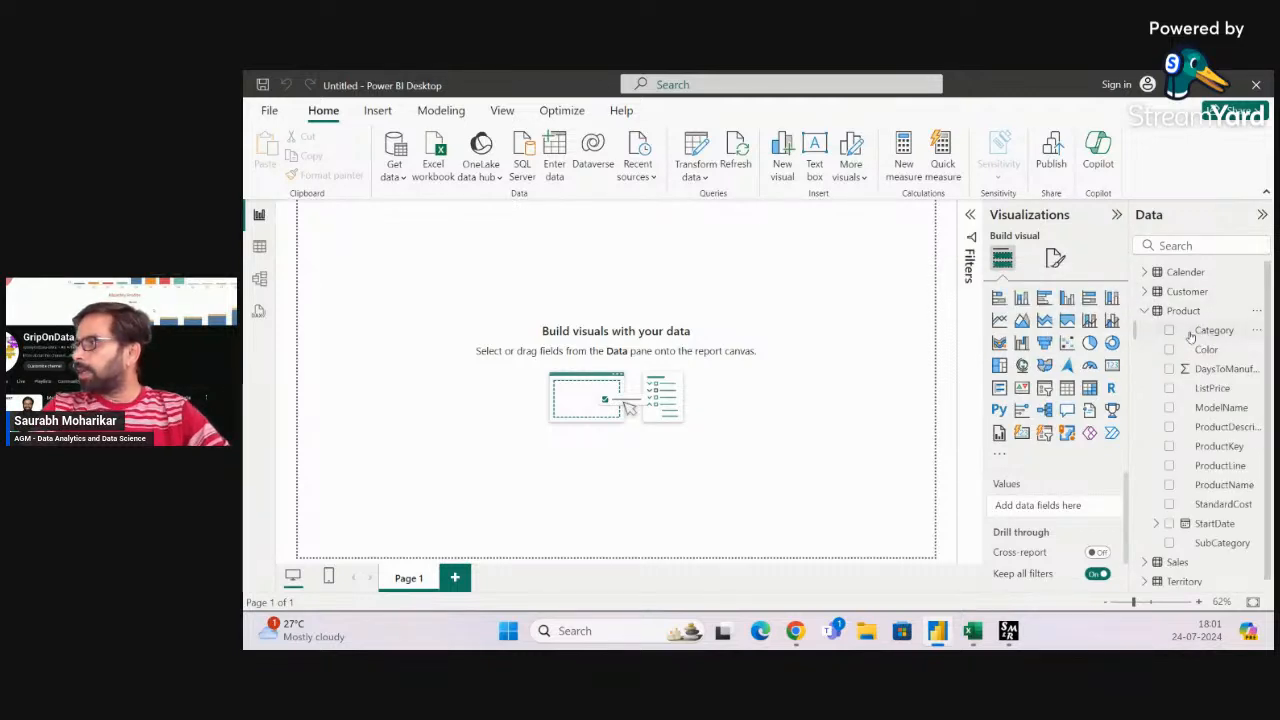
pyautogui.moveTo(1206, 332); pyautogui.dragTo(517, 317)
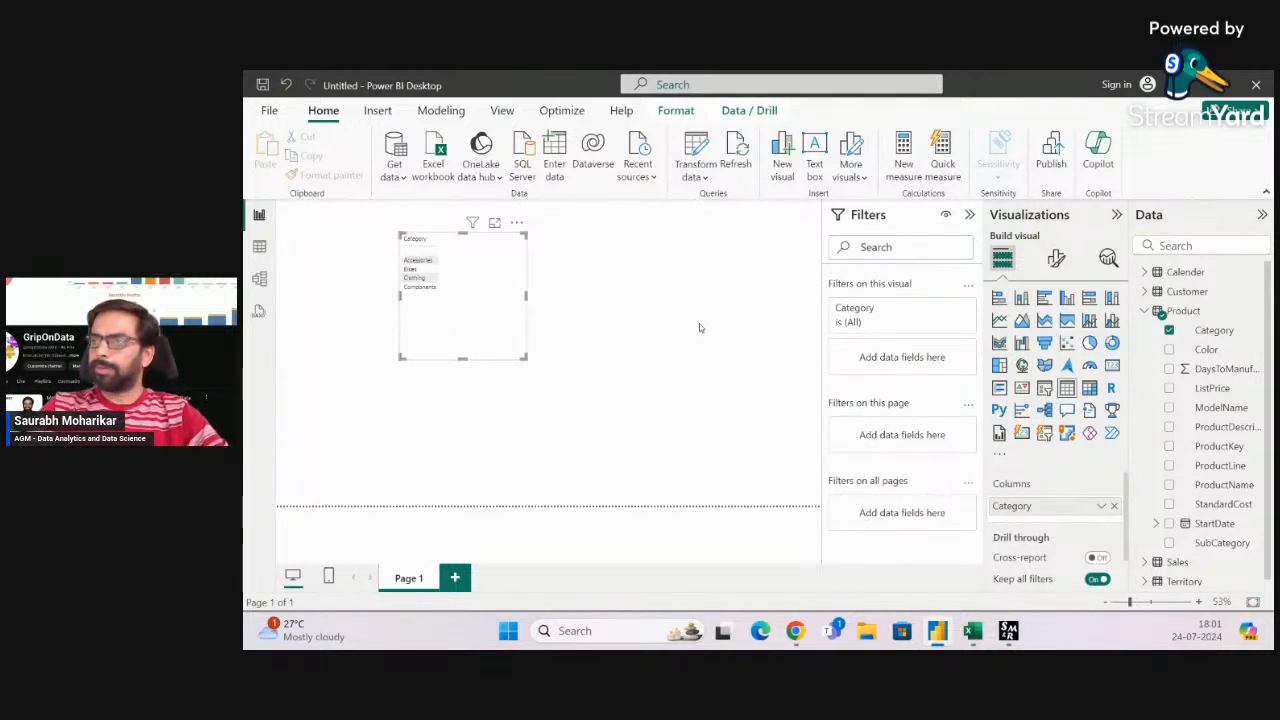
# Add the Sales table's SalesAmount to the Category table visual and shrink the visual around its rows
pyautogui.click(1145, 562)
pyautogui.scroll(-5, 1197, 538)
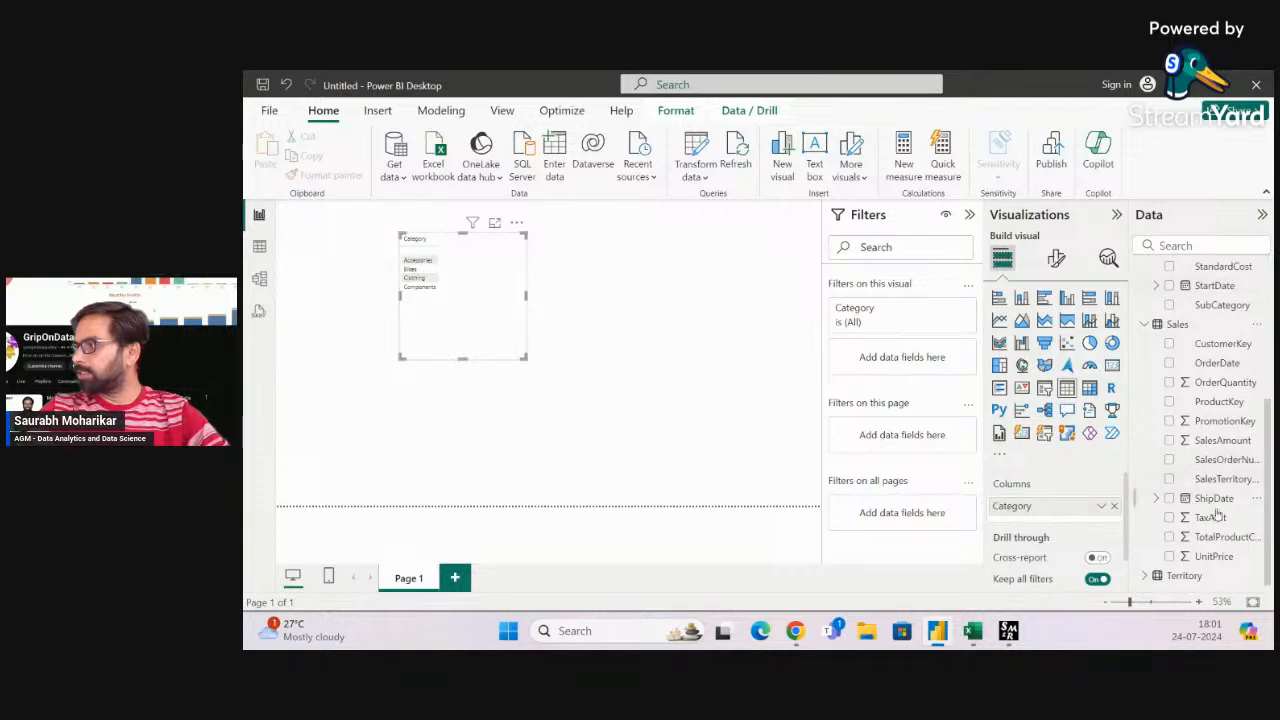
pyautogui.moveTo(1215, 440); pyautogui.dragTo(502, 266)
pyautogui.moveTo(525, 358); pyautogui.dragTo(513, 293)
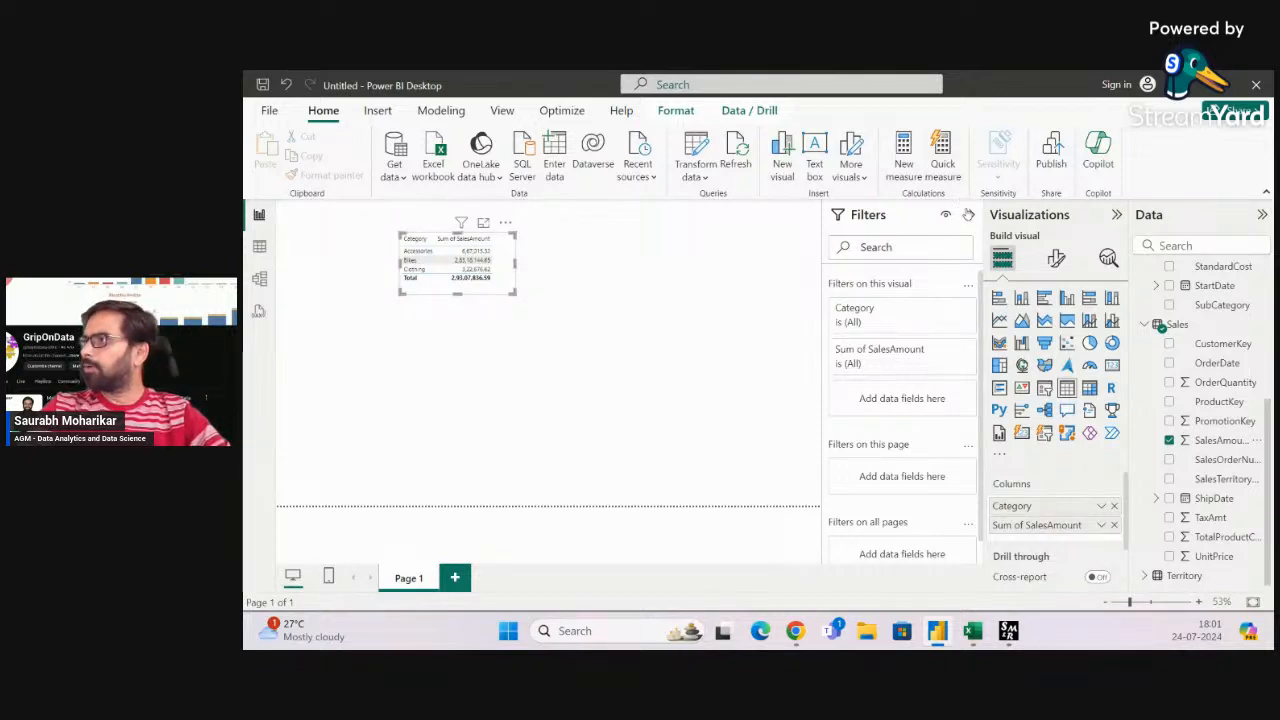
# Collapse the filters and enlarge the Category sales table to about twice its width on the page, keeping the visualization options displayed
pyautogui.click(969, 214)
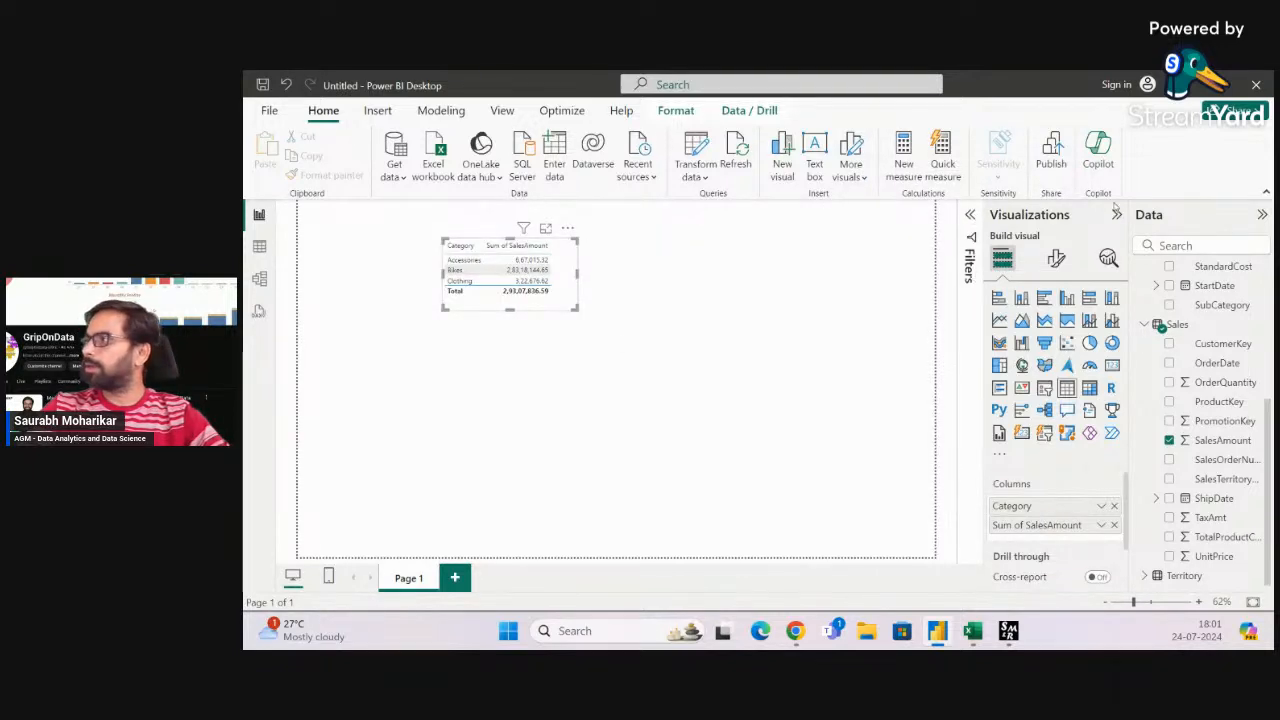
pyautogui.click(1116, 214)
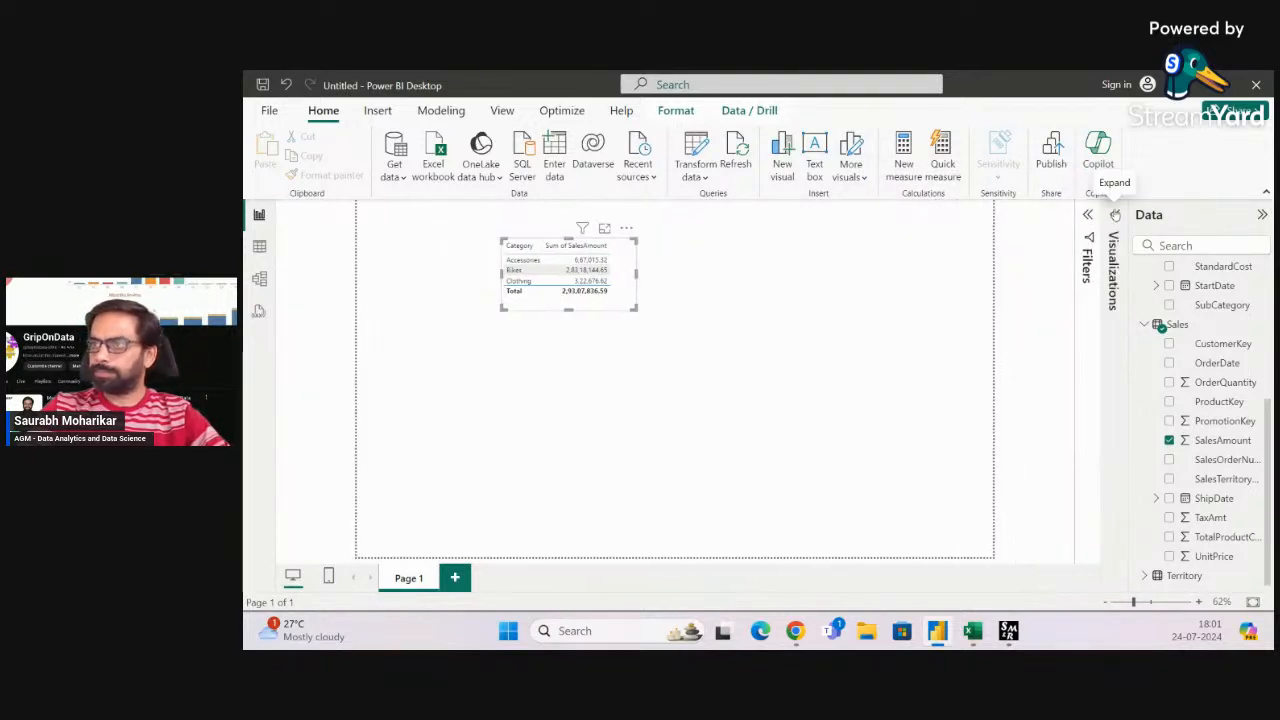
pyautogui.rightClick(571, 271)
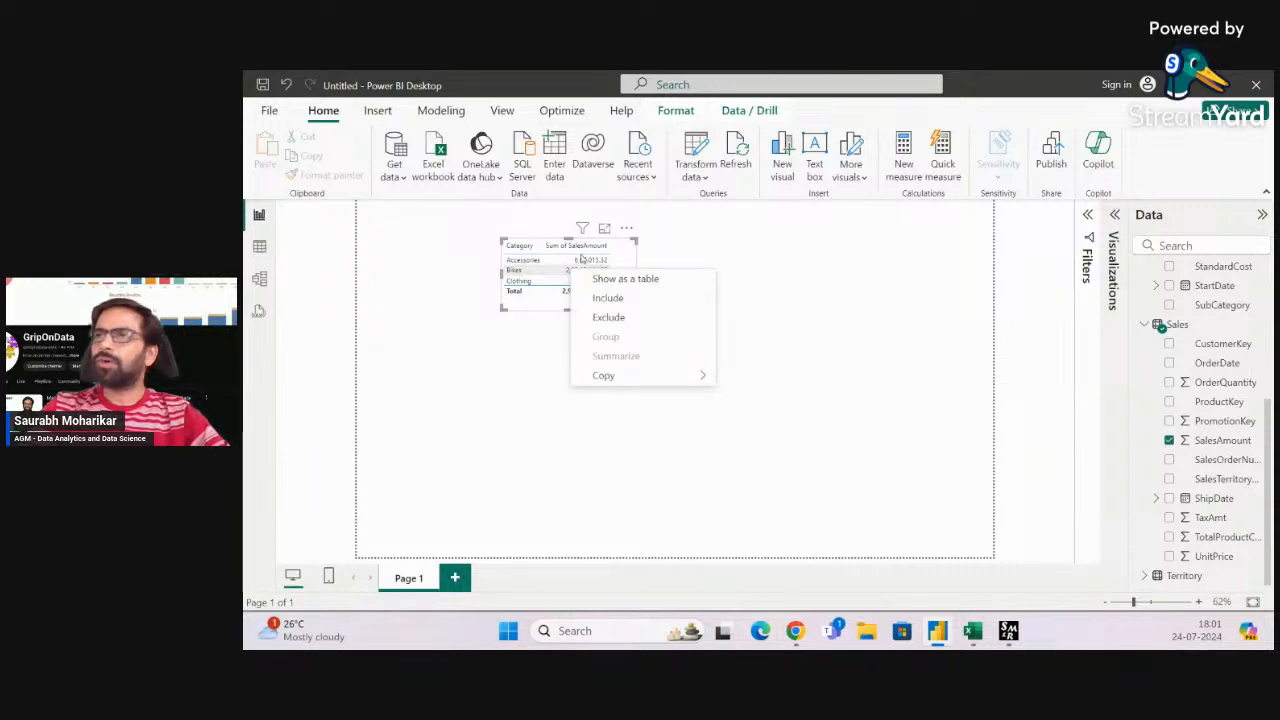
pyautogui.click(463, 378)
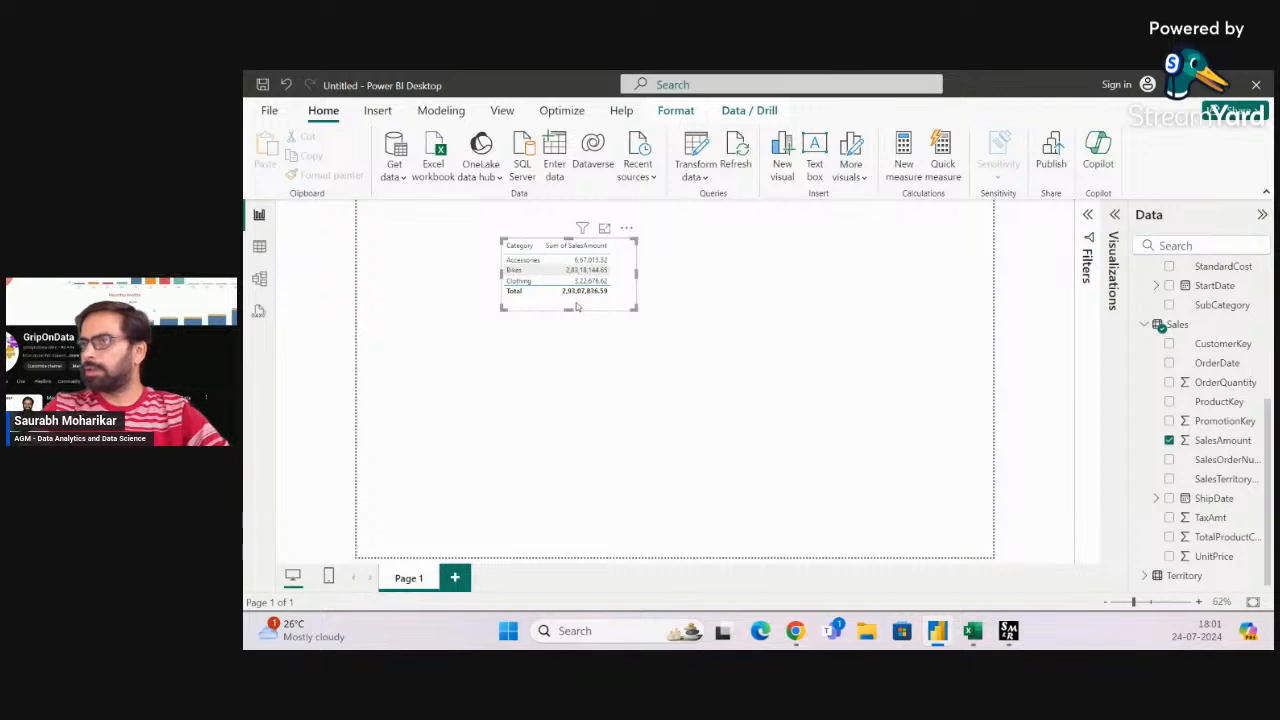
pyautogui.moveTo(636, 310); pyautogui.dragTo(758, 437)
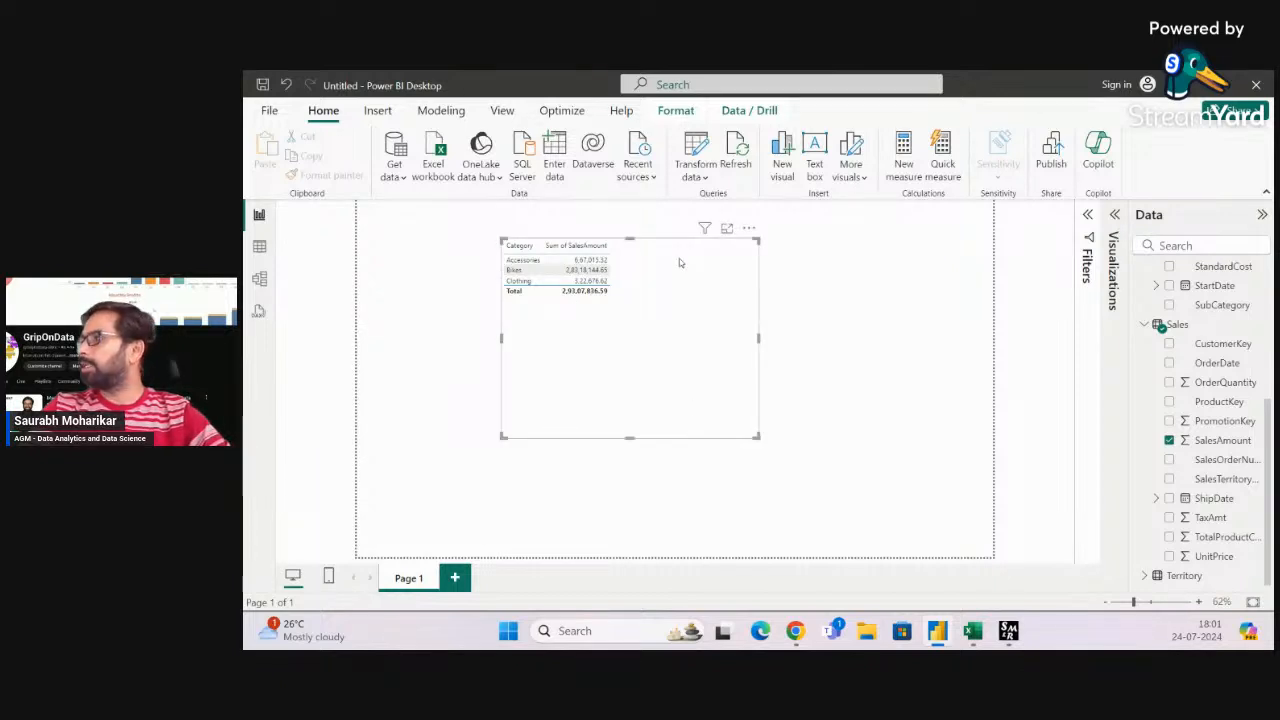
pyautogui.click(1114, 216)
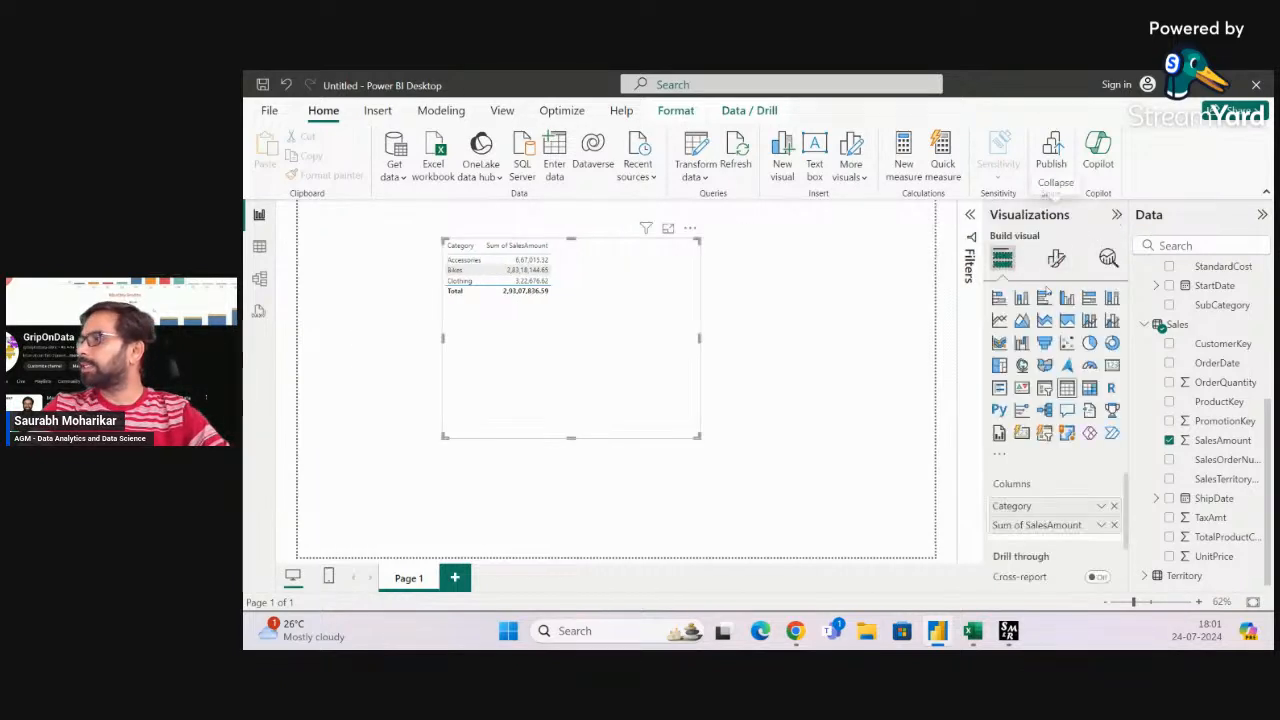
# Enlarge the font of the Category sales table's values and shrink the visual around its rows
pyautogui.click(1056, 258)
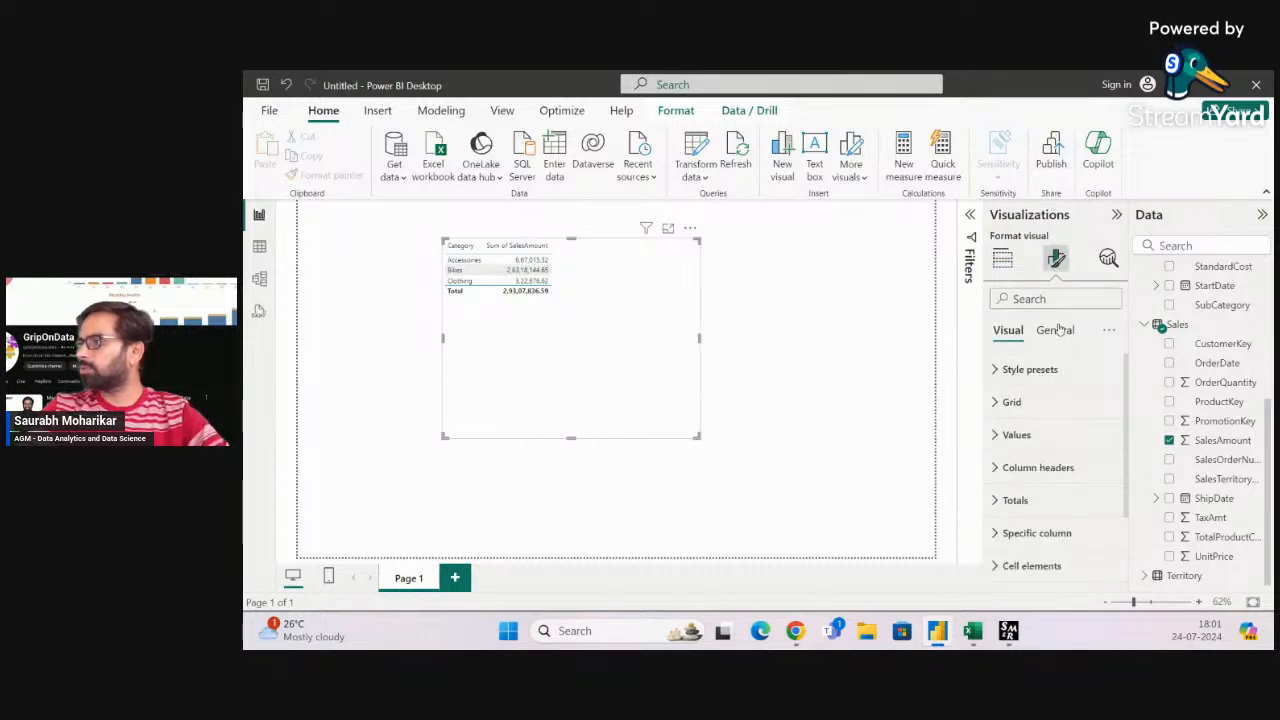
pyautogui.click(1056, 330)
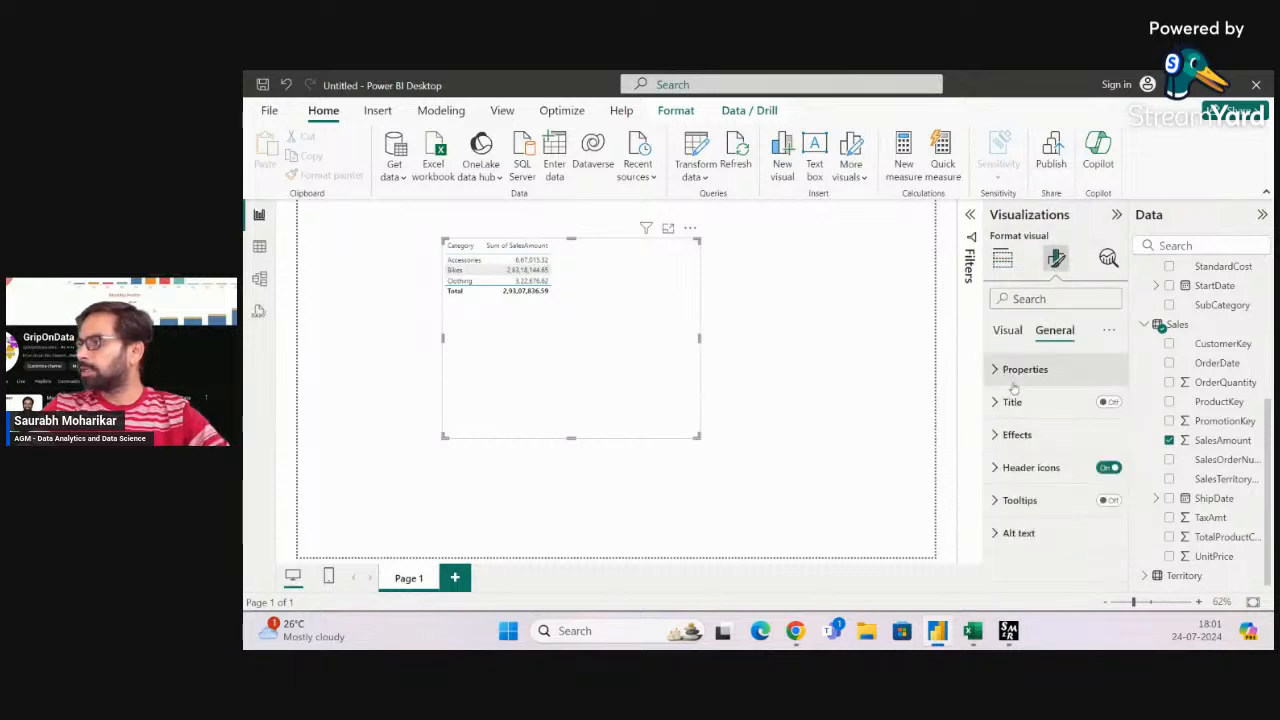
pyautogui.click(1008, 330)
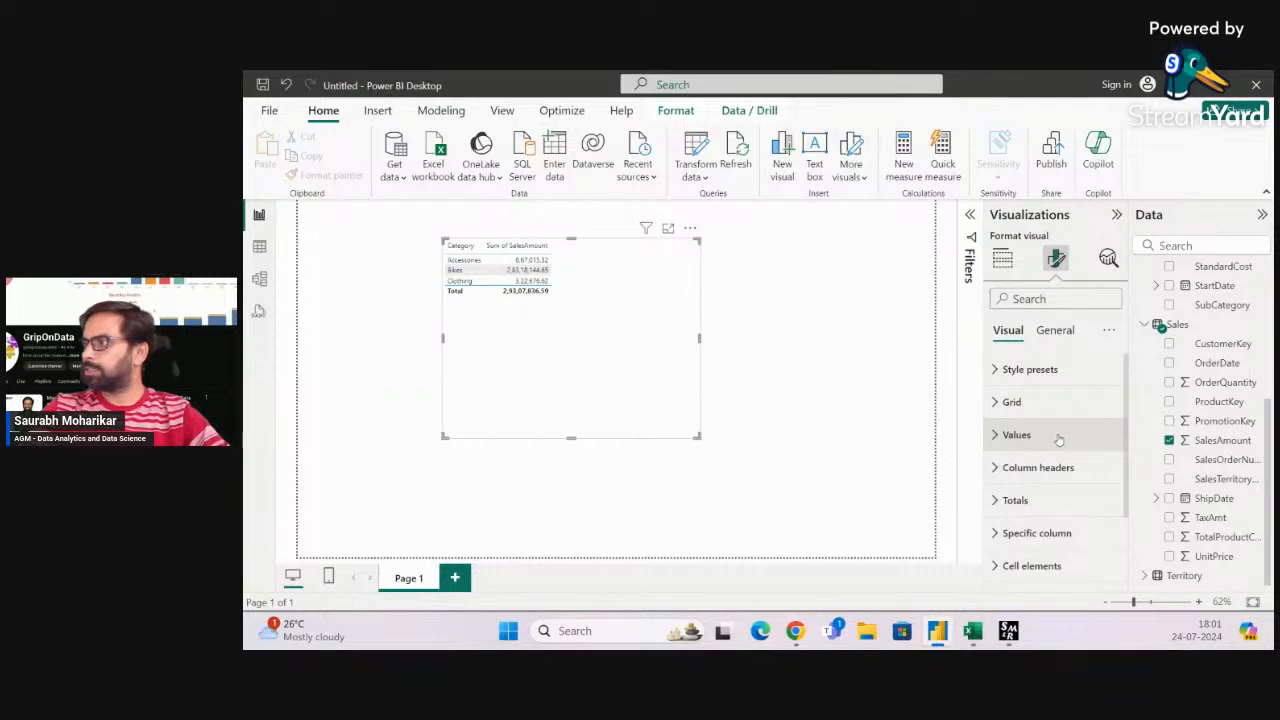
pyautogui.click(1055, 436)
pyautogui.scroll(-2, 1060, 445)
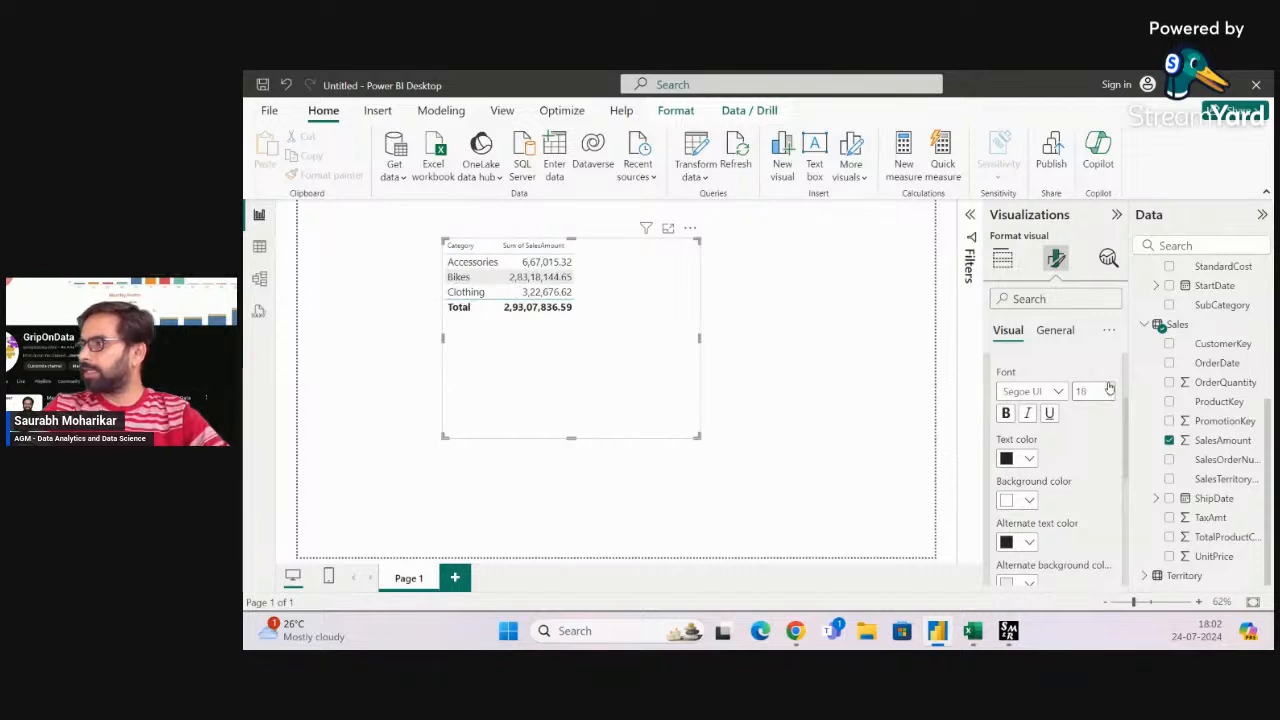
pyautogui.click(779, 400)
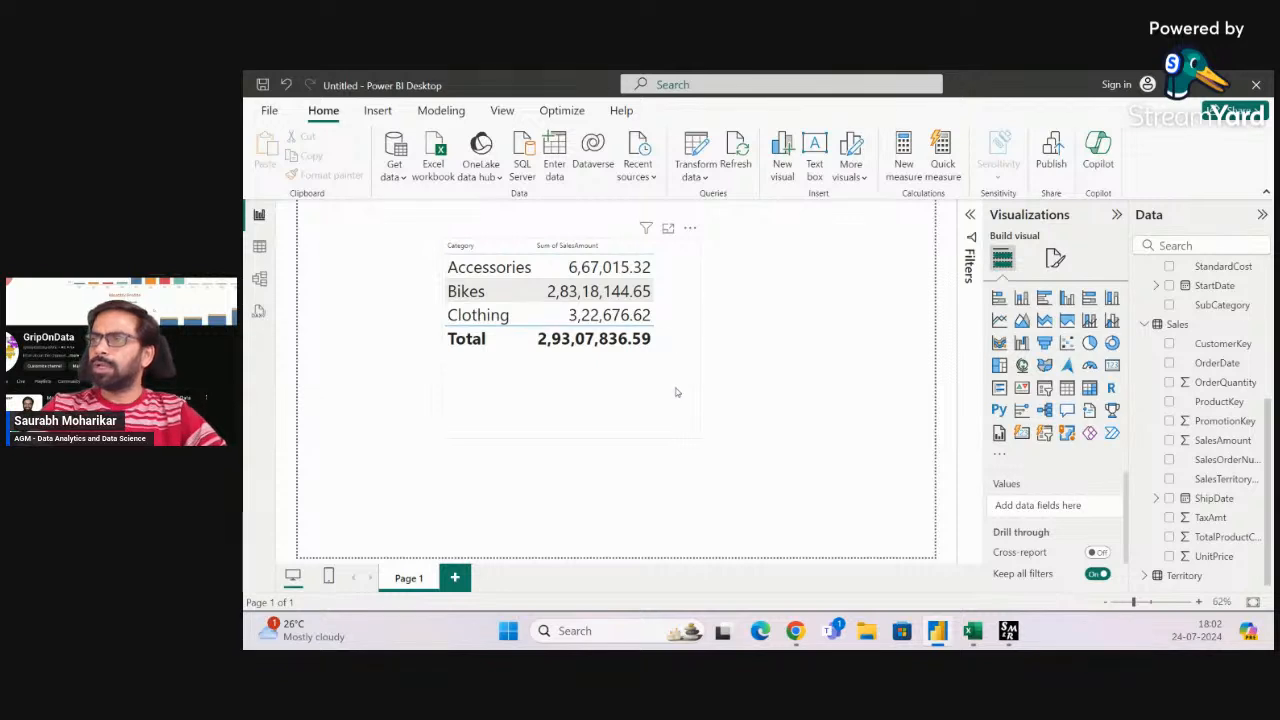
pyautogui.click(671, 427)
pyautogui.moveTo(696, 436); pyautogui.dragTo(682, 362)
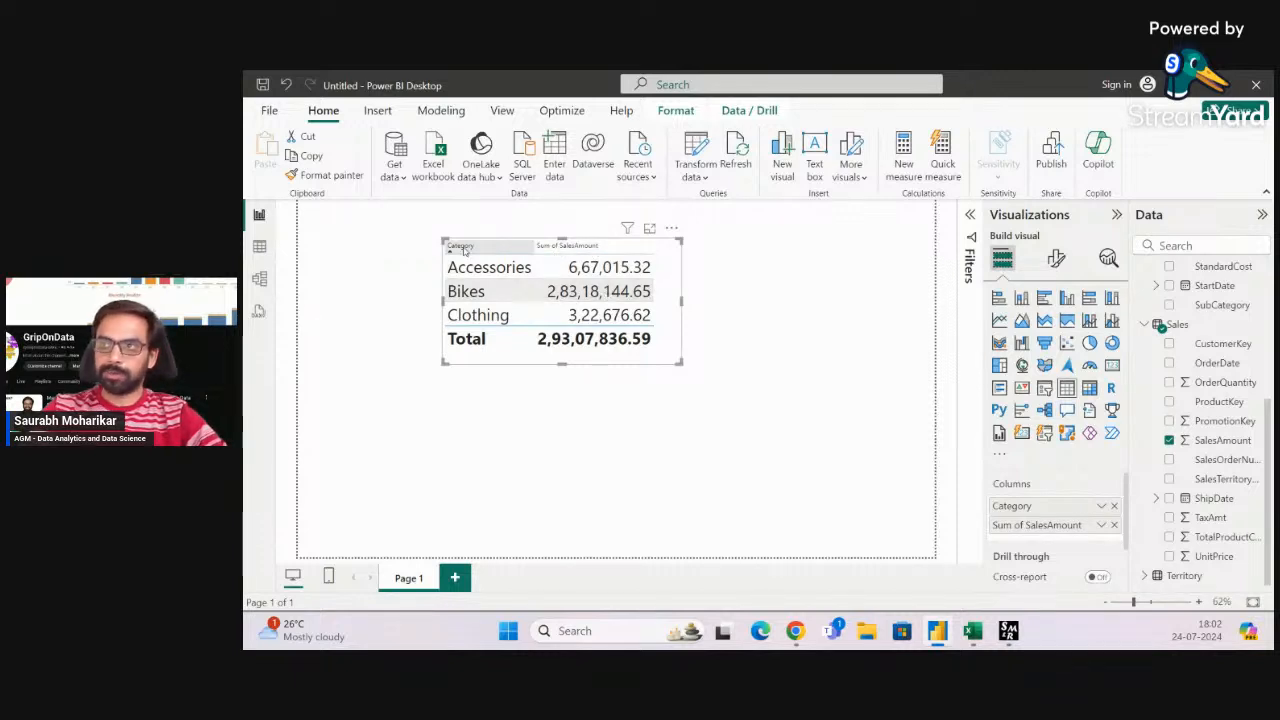
# Set the Category sales table's column header font size to 20
pyautogui.click(1056, 258)
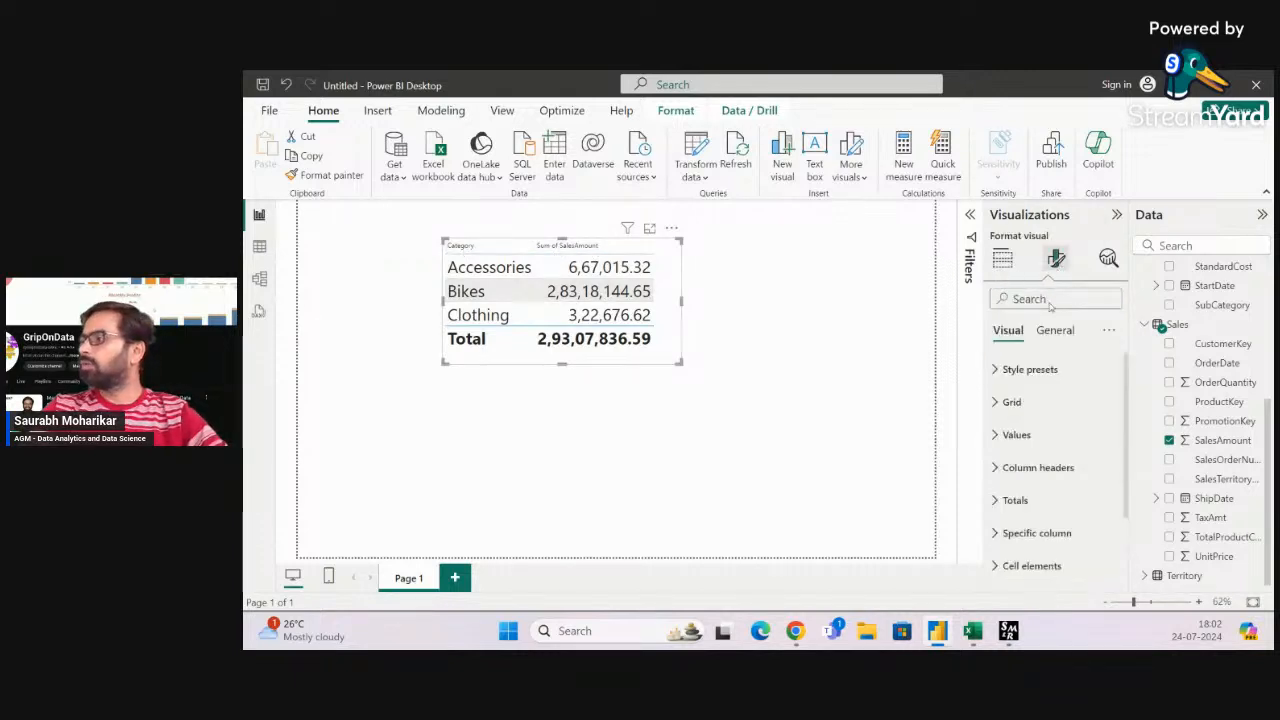
pyautogui.scroll(-2, 1046, 400)
pyautogui.click(1048, 380)
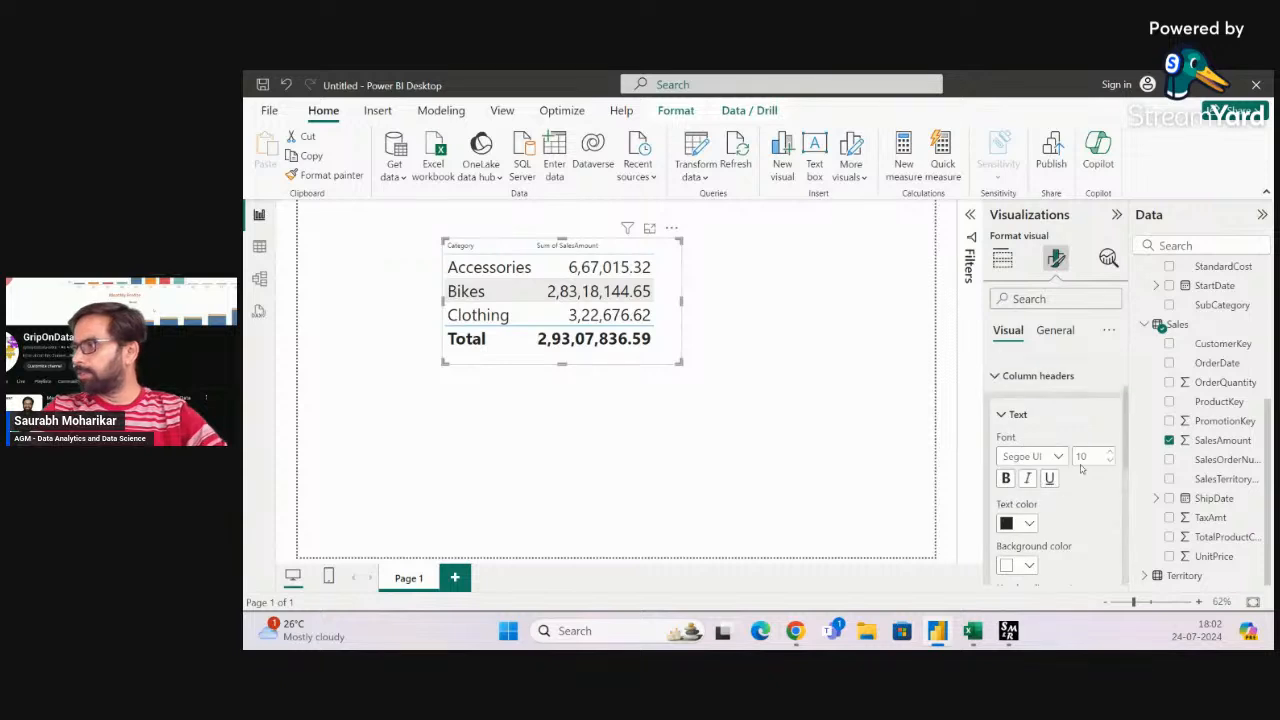
pyautogui.click(1097, 455)
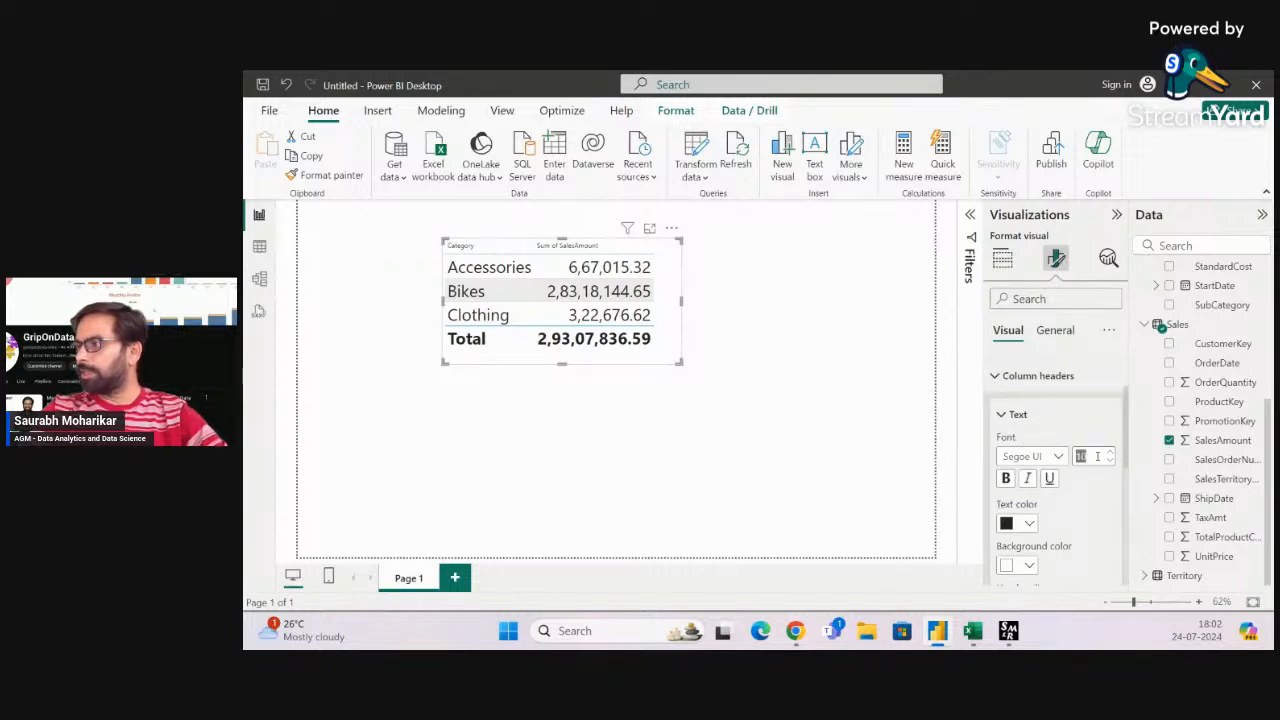
pyautogui.write('20')
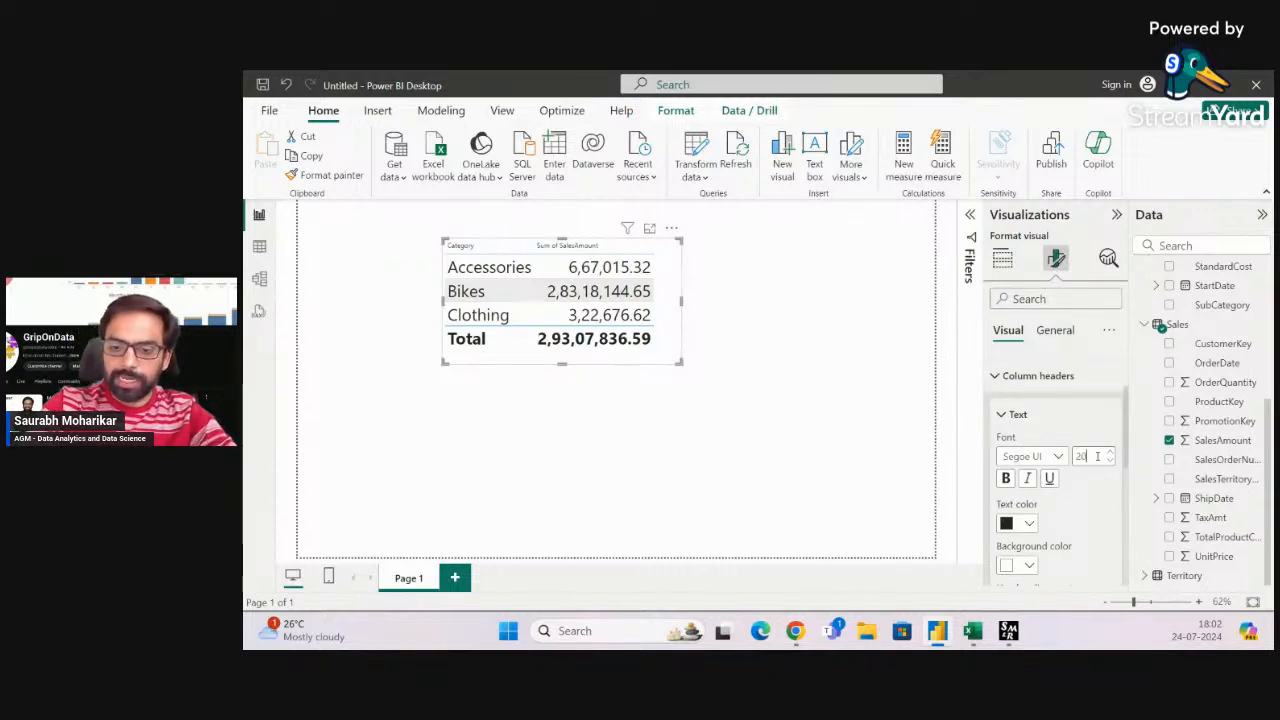
pyautogui.press('Return')
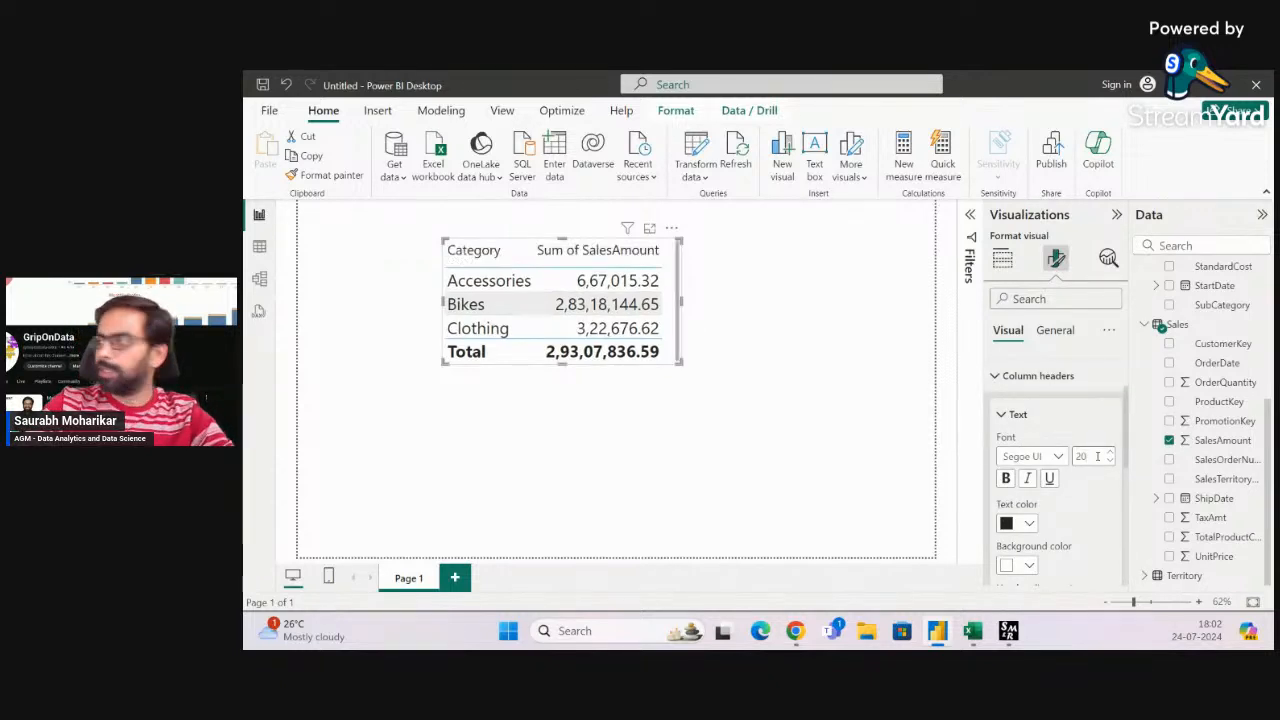
# Sort the Category sales table by Sum of SalesAmount in ascending order and collapse the visualization options
pyautogui.click(612, 259)
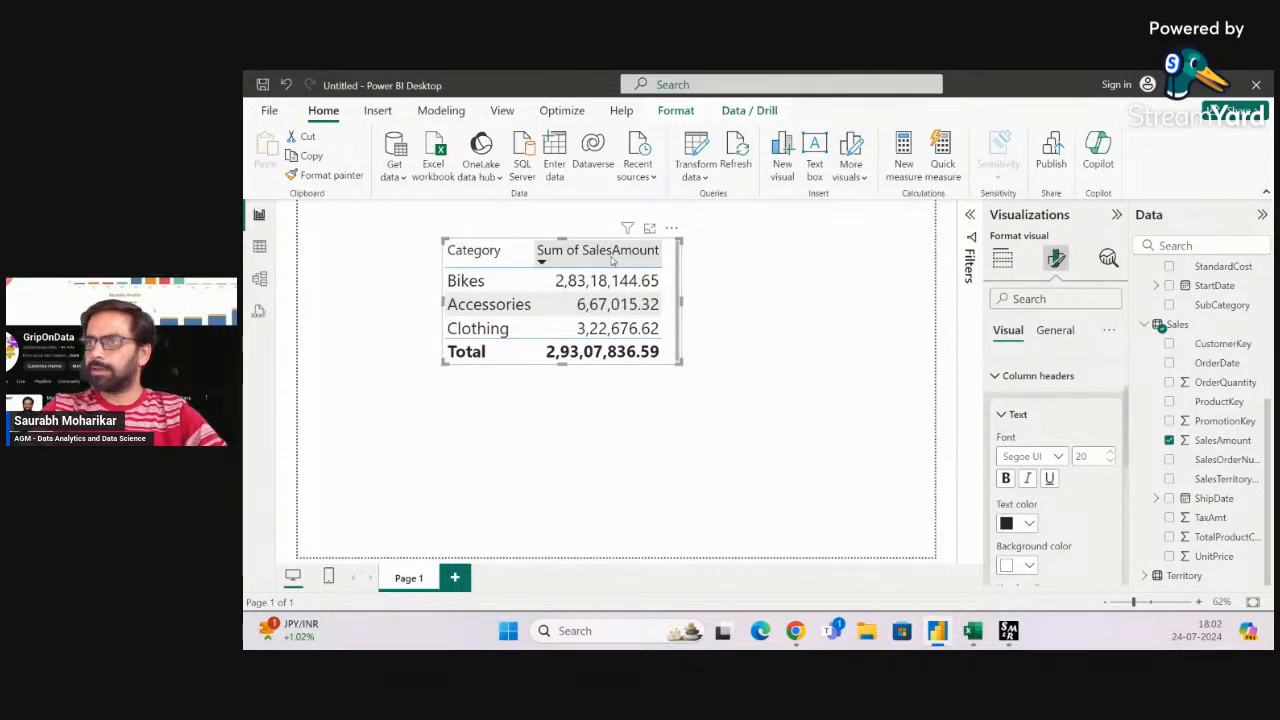
pyautogui.click(610, 252)
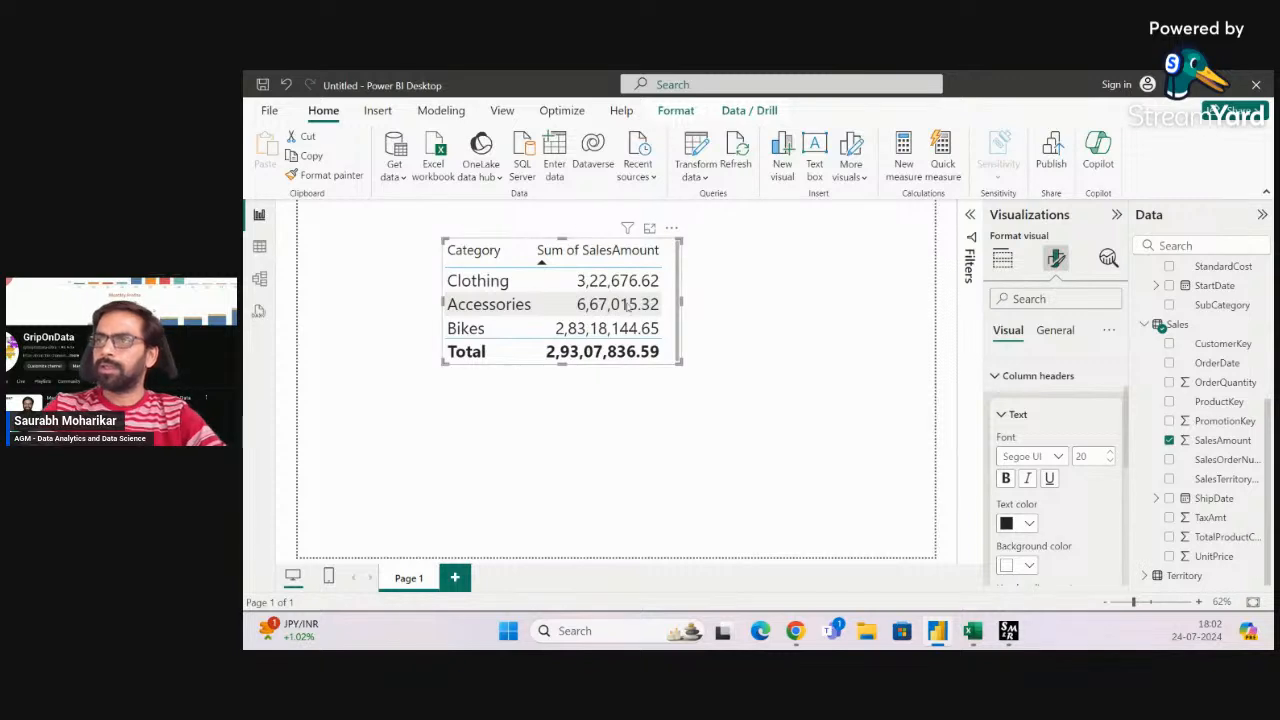
pyautogui.click(1116, 214)
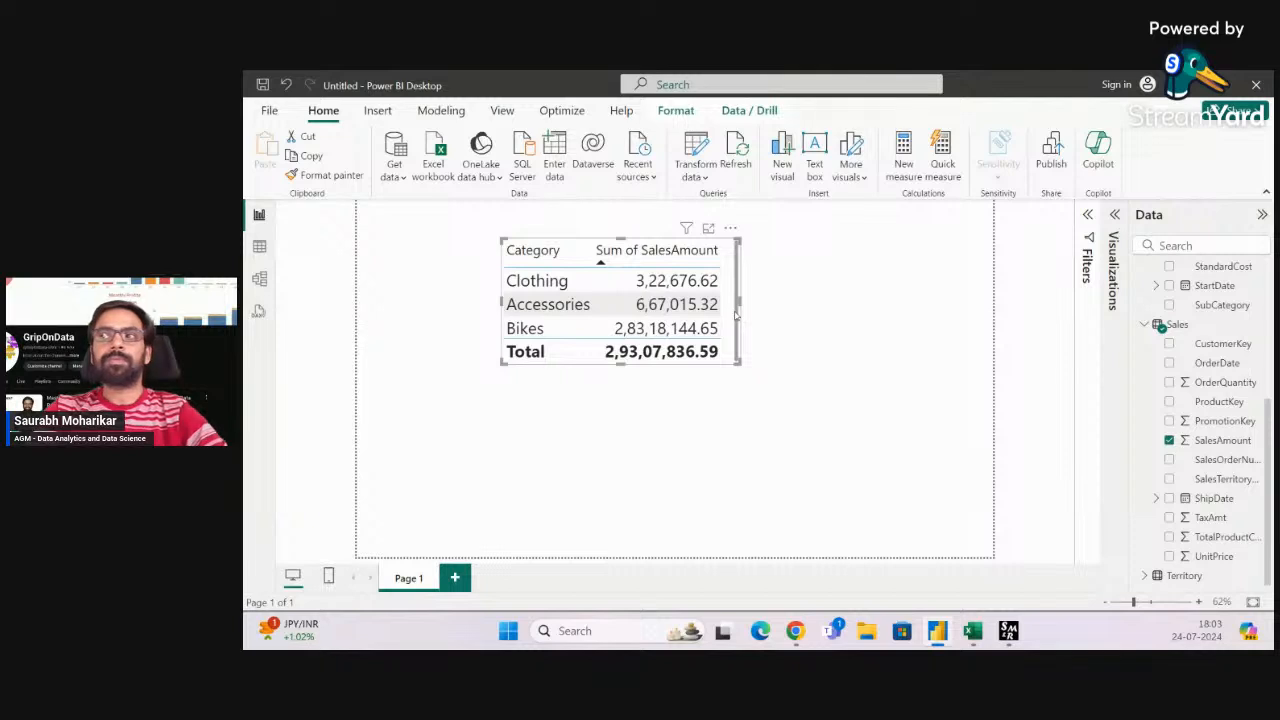
# Collapse the field lists of the Product and Sales tables
pyautogui.scroll(5, 1215, 407)
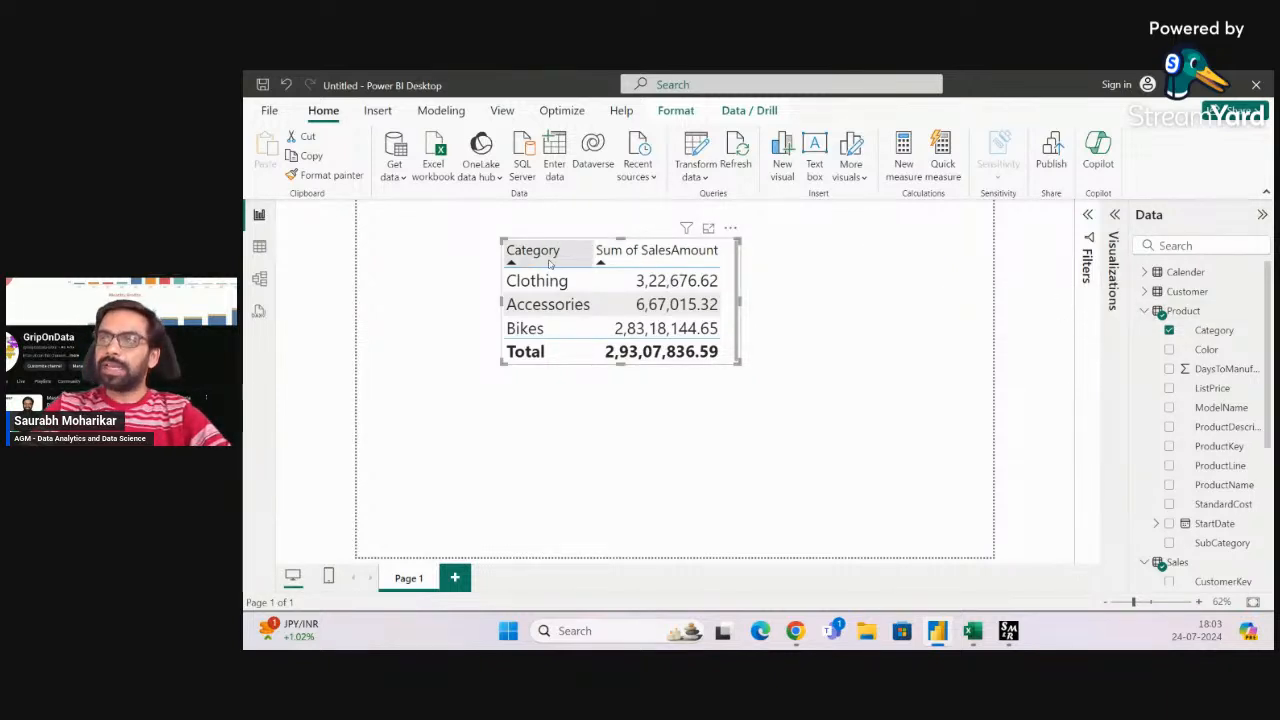
pyautogui.click(1149, 312)
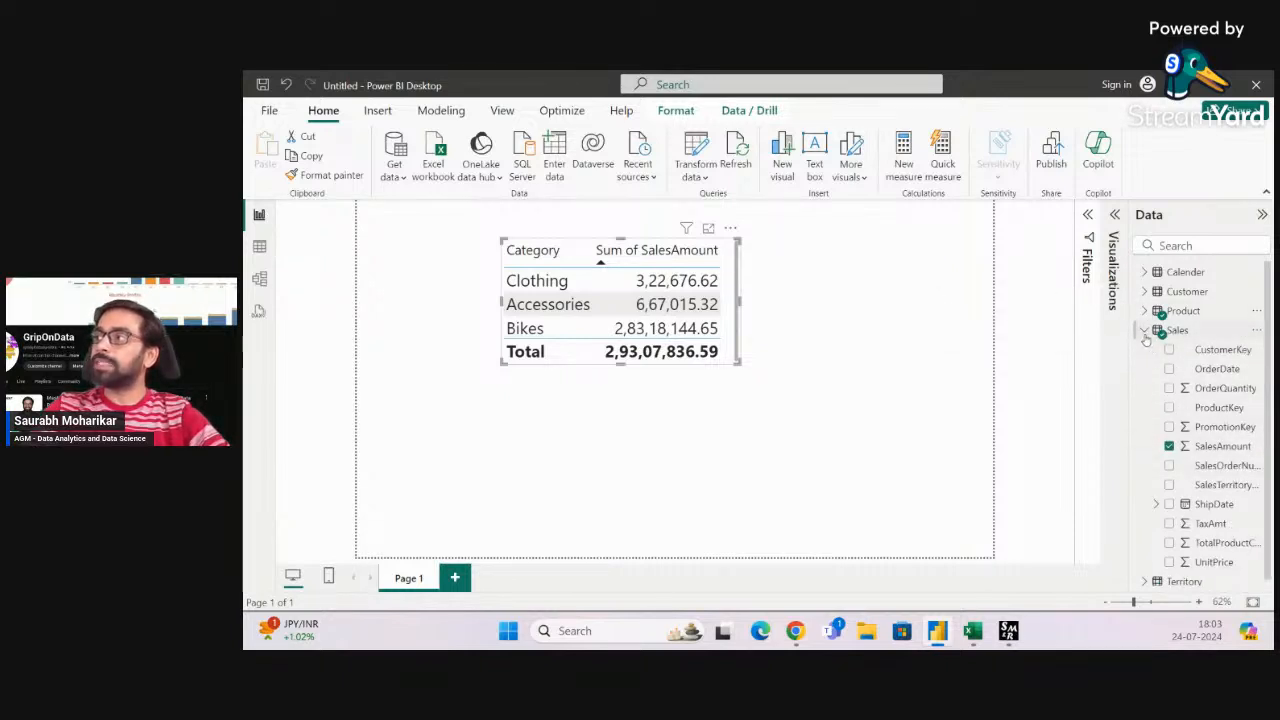
pyautogui.click(1146, 330)
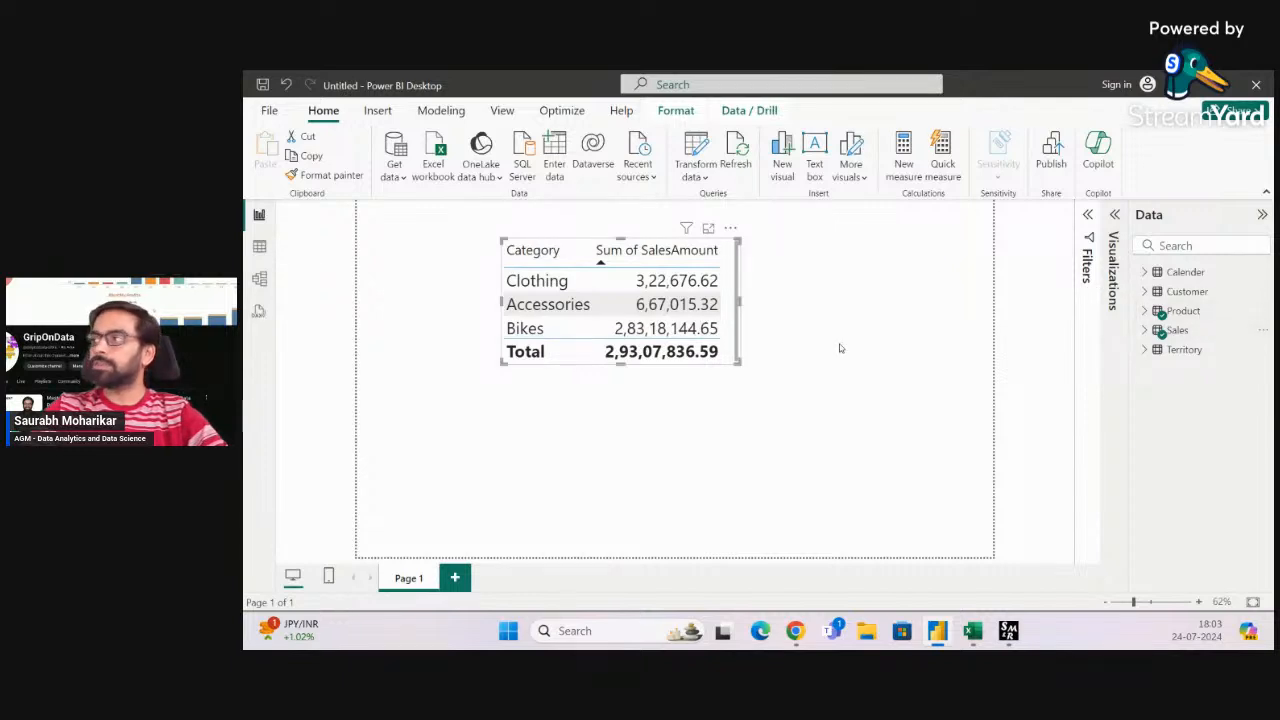
# Delete the relationship between the Product and Sales tables in the model diagram
pyautogui.click(256, 279)
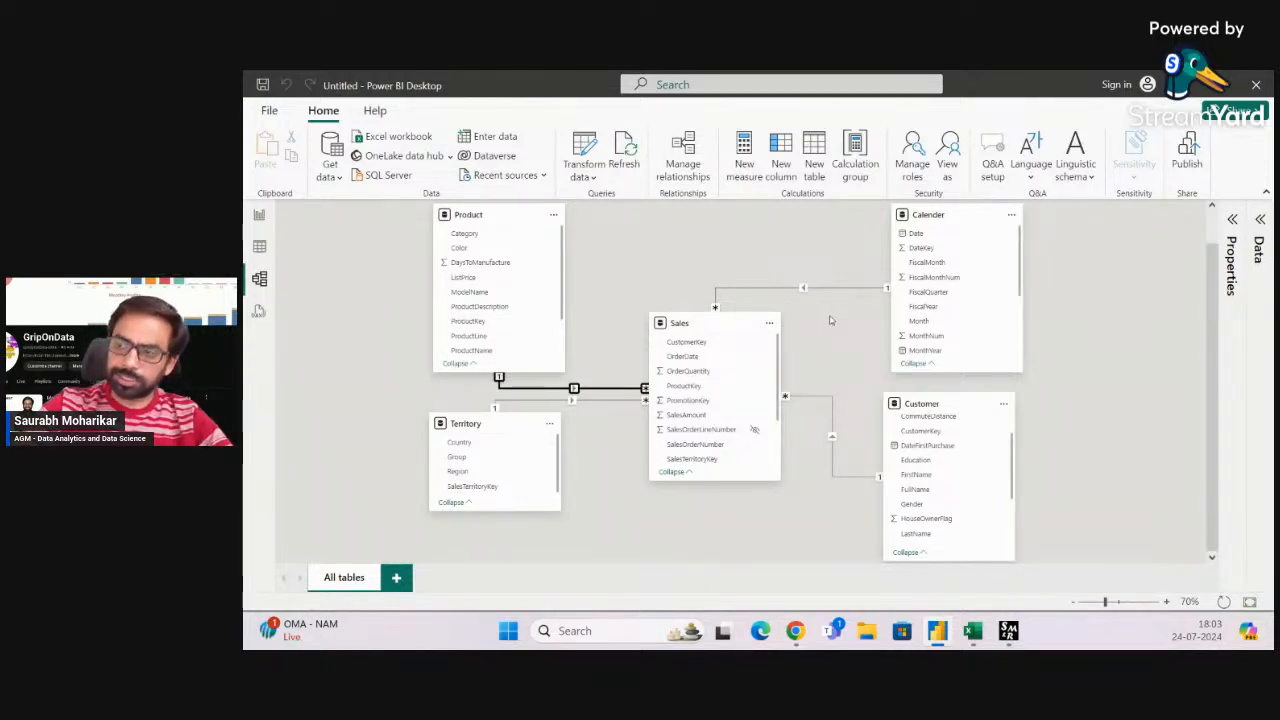
pyautogui.press('Delete')
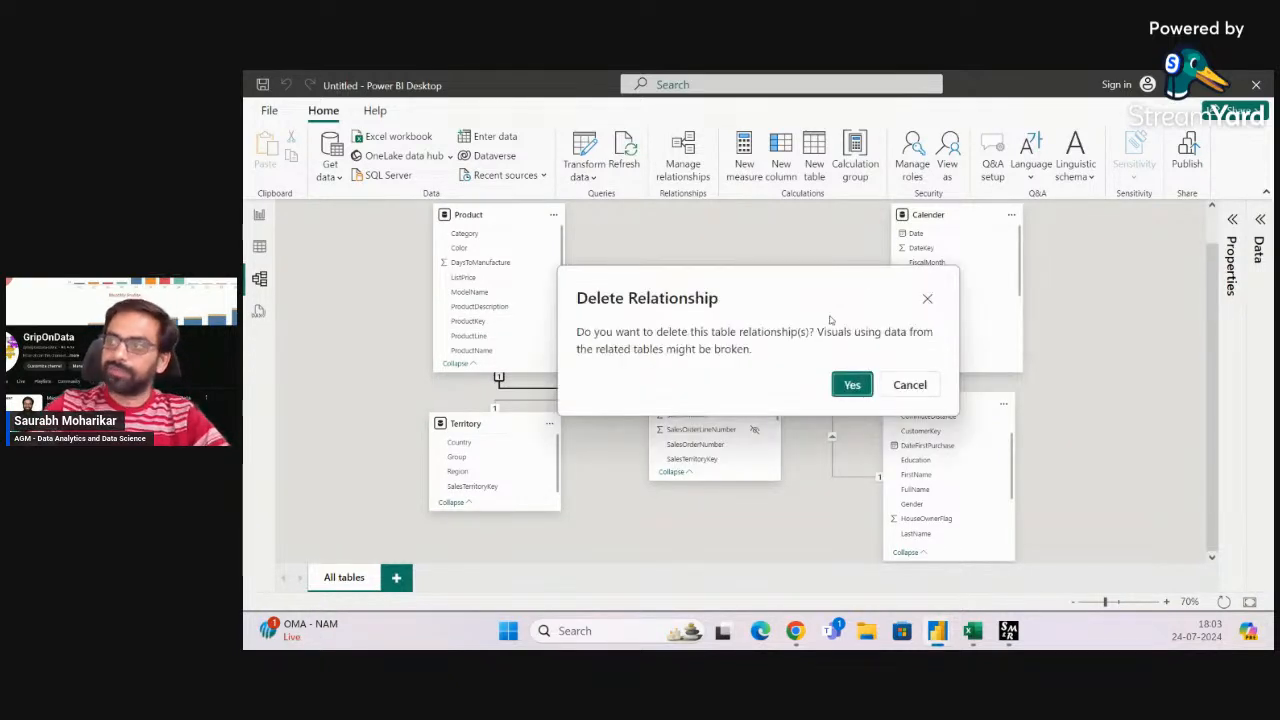
pyautogui.click(849, 384)
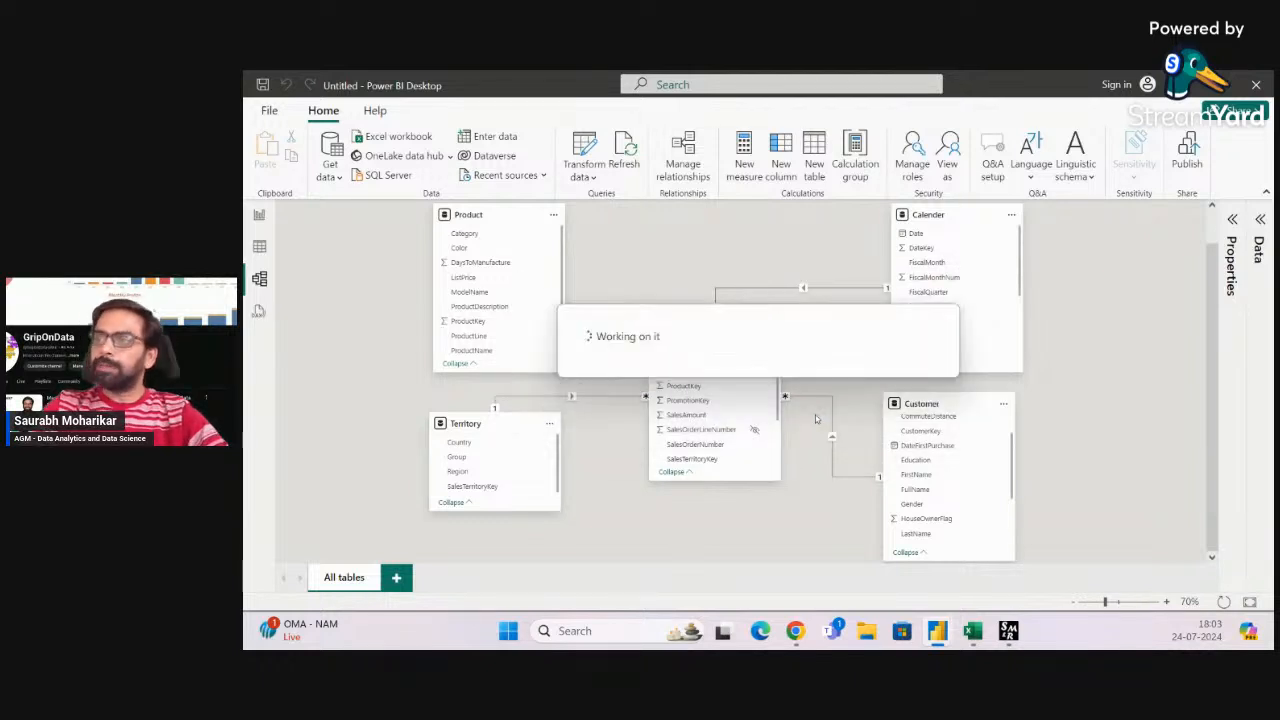
# Point out Product's Category and Sales' SalesAmount in the model, and examine each category's sales in the report table
pyautogui.scroll(1, 470, 302)
pyautogui.click(488, 271)
pyautogui.click(708, 455)
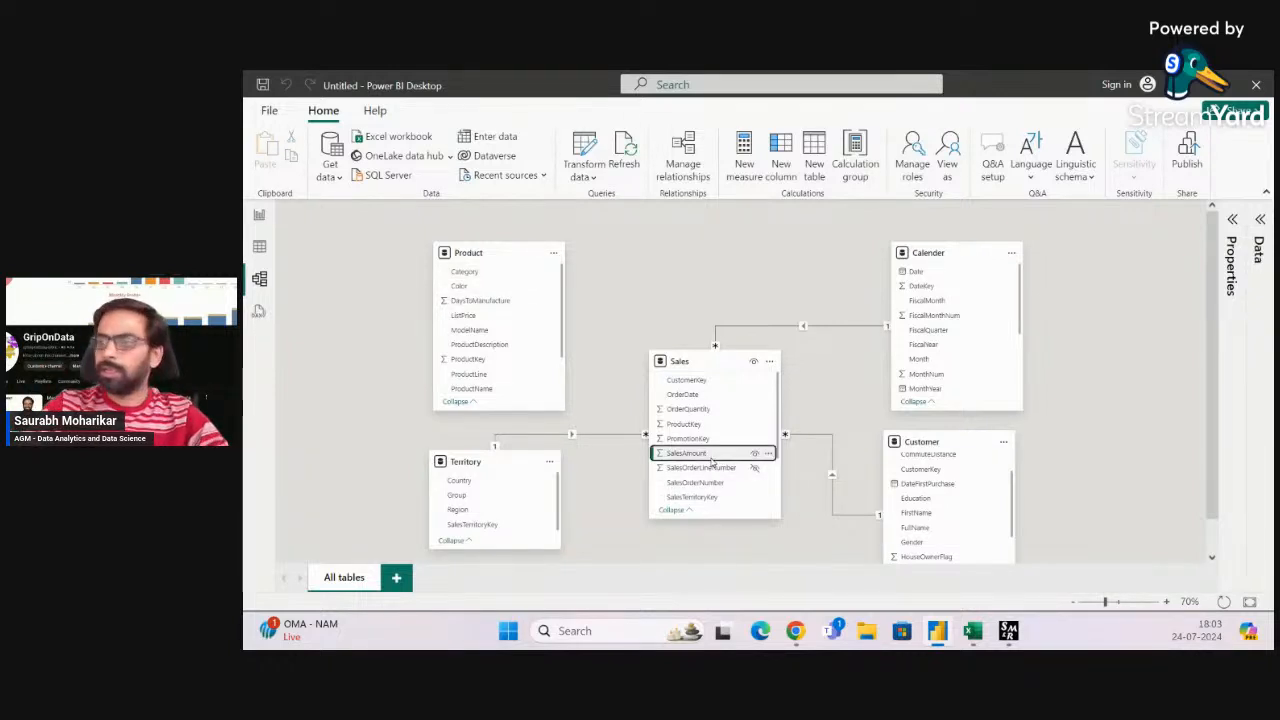
pyautogui.click(259, 214)
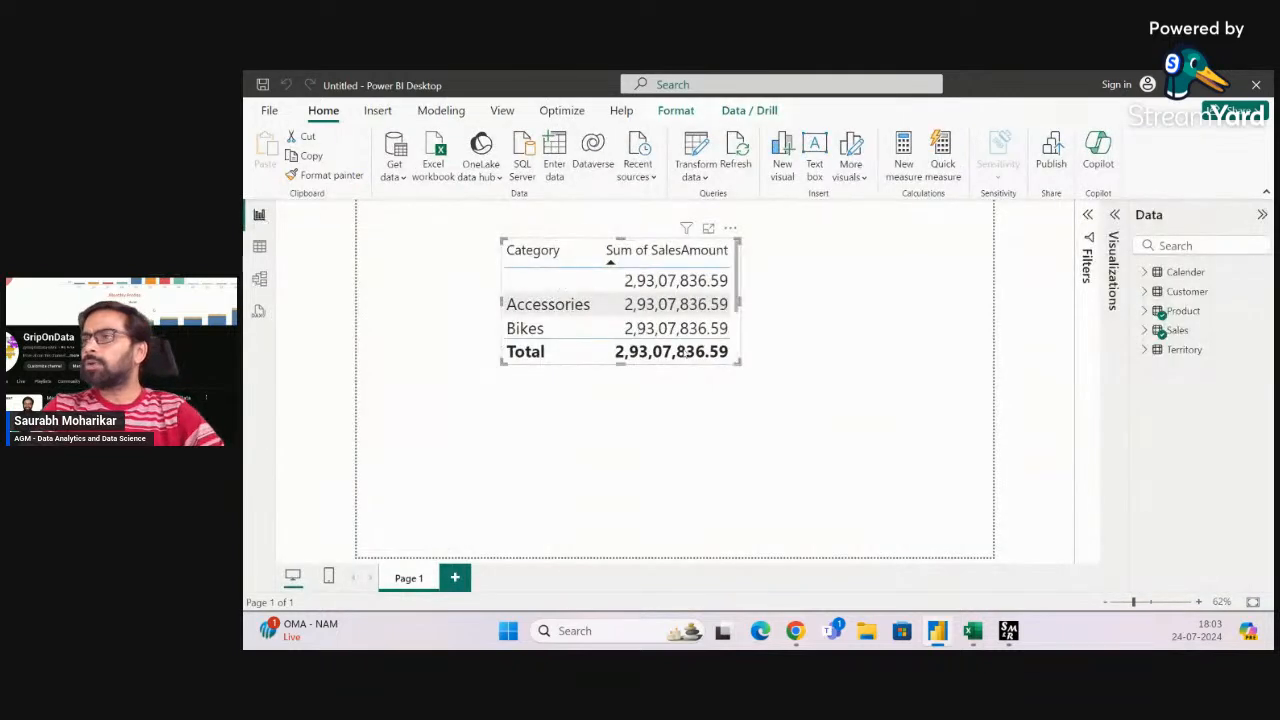
pyautogui.scroll(-1, 660, 316)
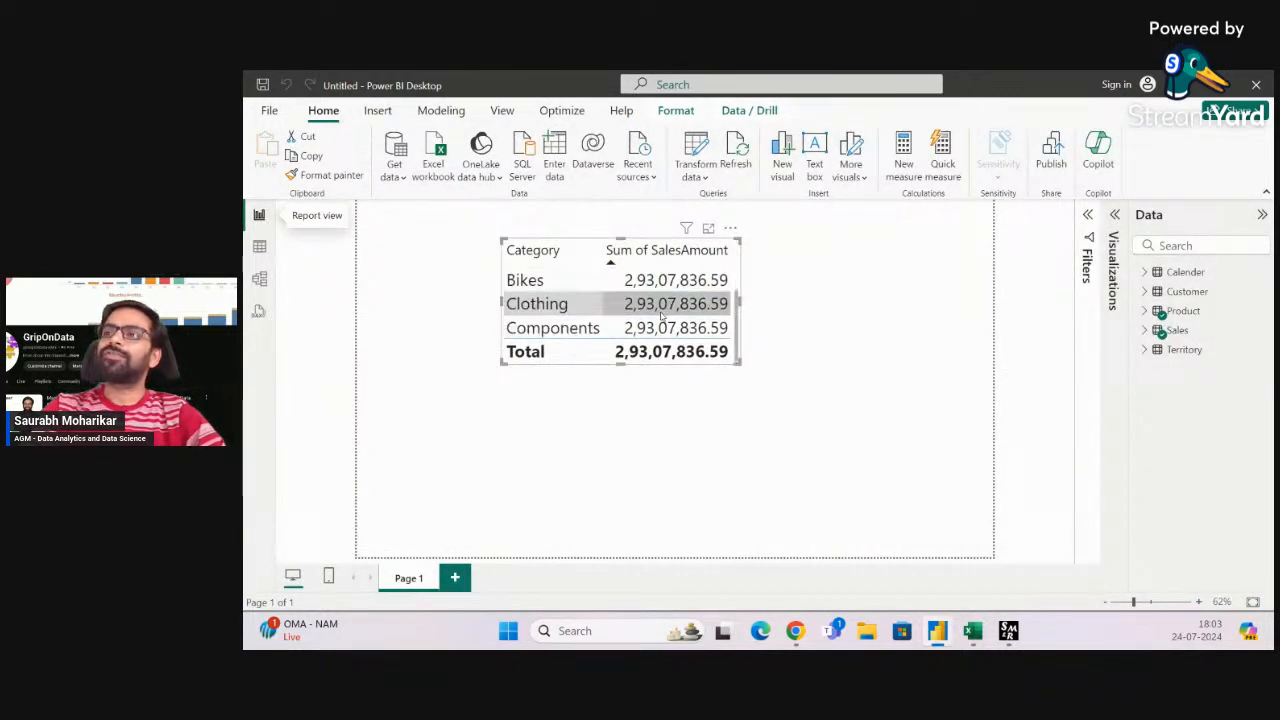
pyautogui.scroll(1, 660, 316)
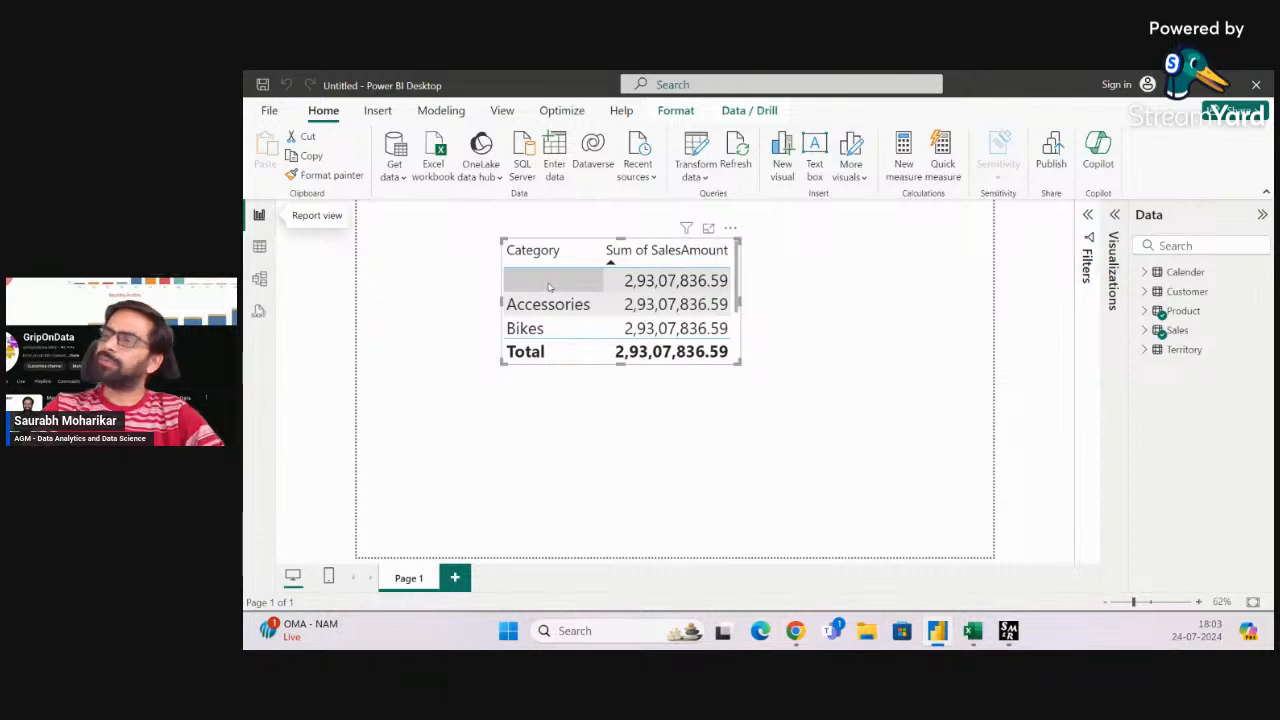
pyautogui.scroll(-1, 688, 292)
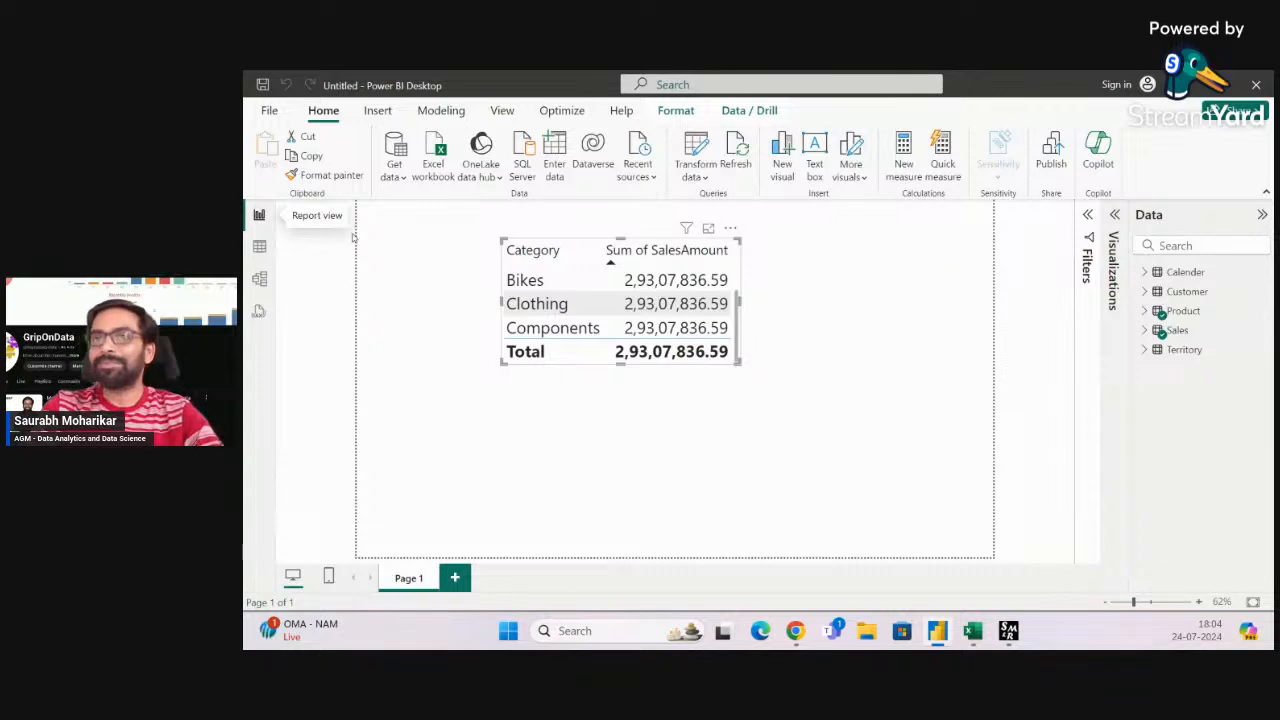
# Recreate the active one-to-many relationship from Product to Sales on ProductKey, with single cross-filter direction
pyautogui.click(259, 279)
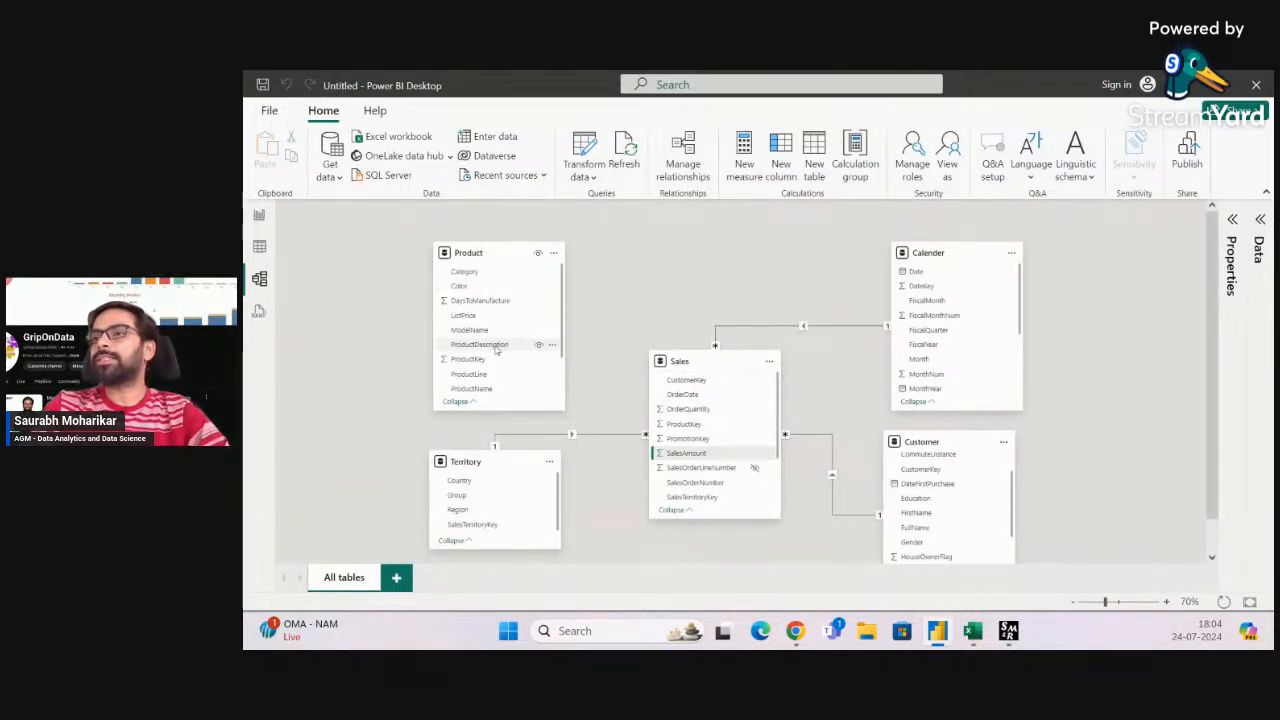
pyautogui.moveTo(482, 359); pyautogui.dragTo(704, 425)
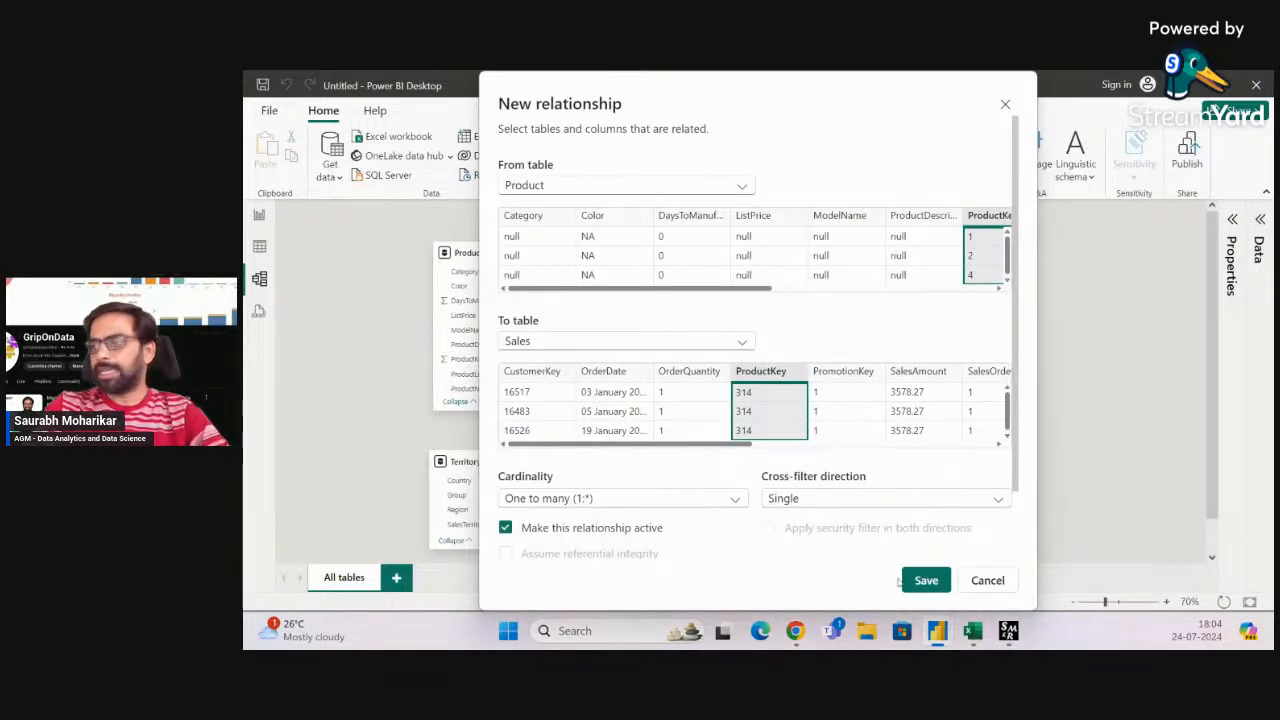
pyautogui.click(922, 586)
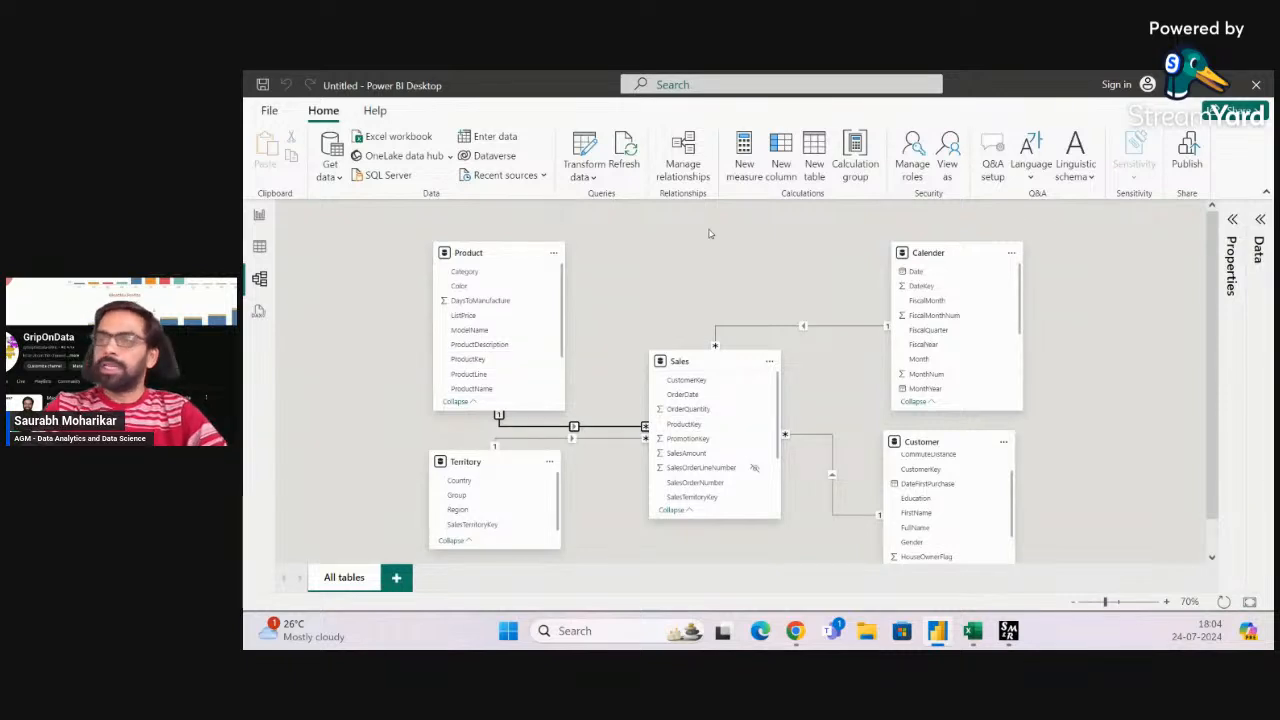
pyautogui.scroll(-1, 710, 234)
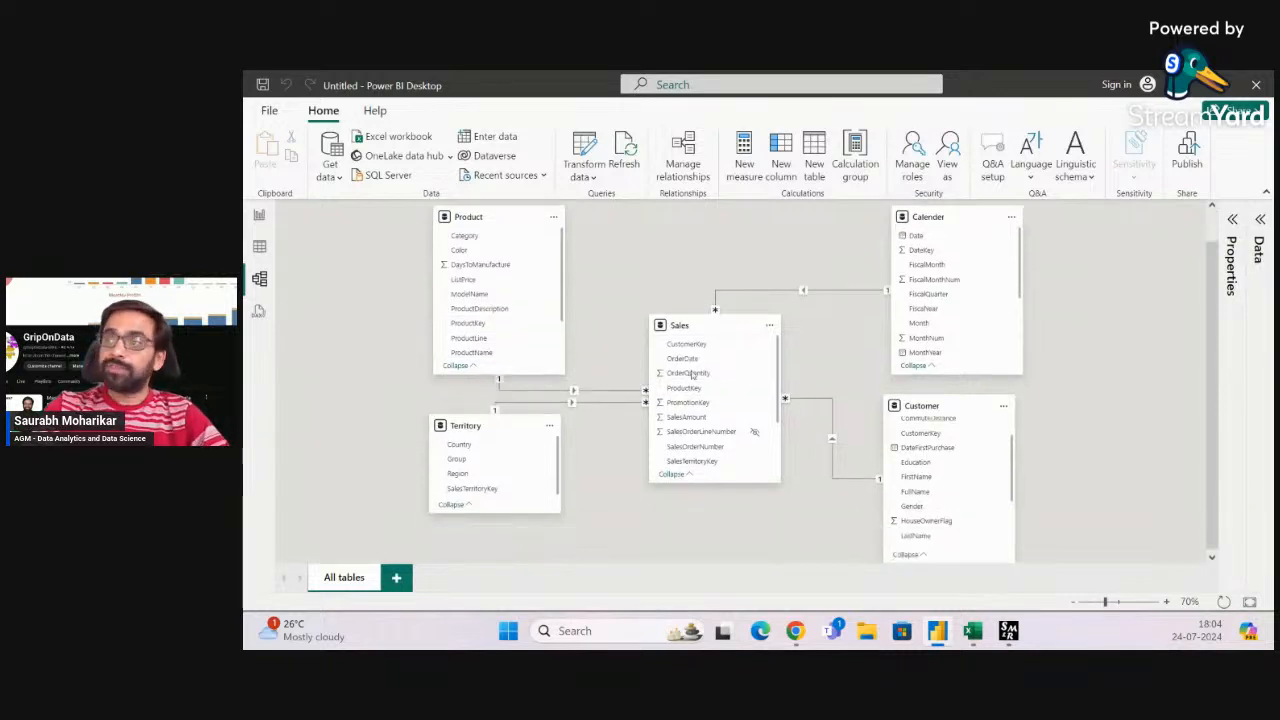
# Fit the report table's Category column to its text and enlarge the visual so all category rows fit
pyautogui.click(259, 214)
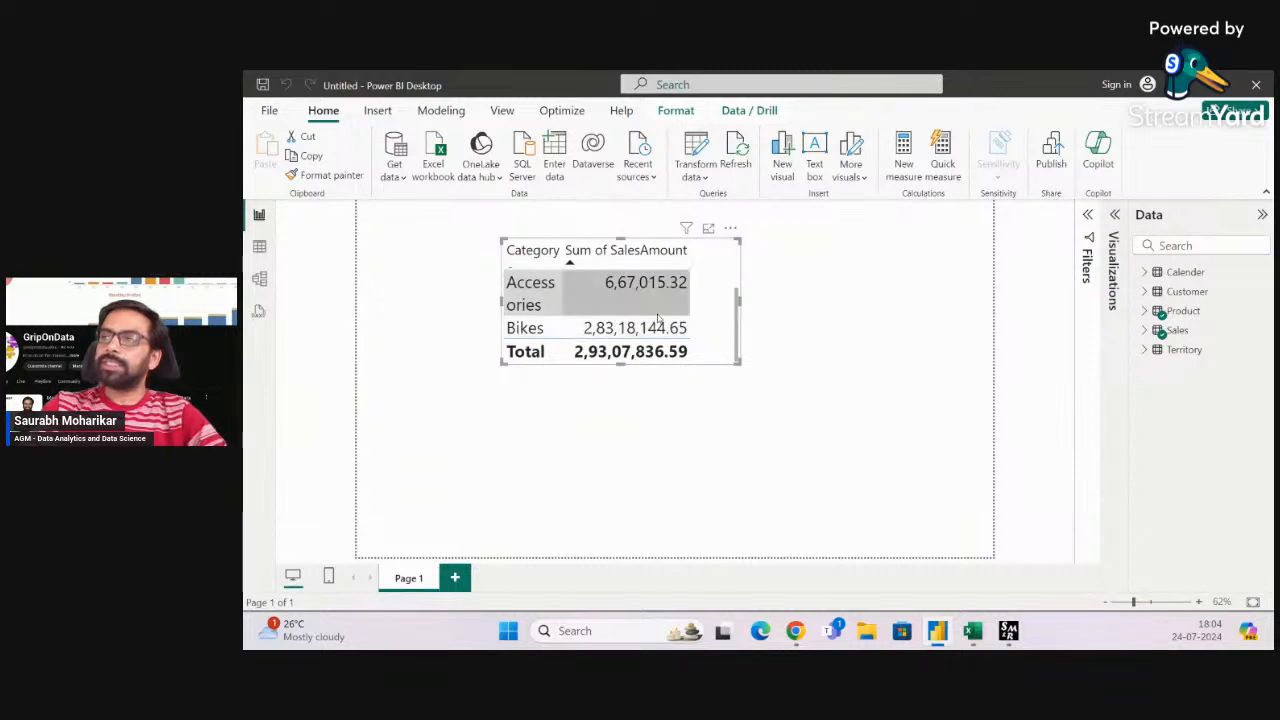
pyautogui.doubleClick(562, 250)
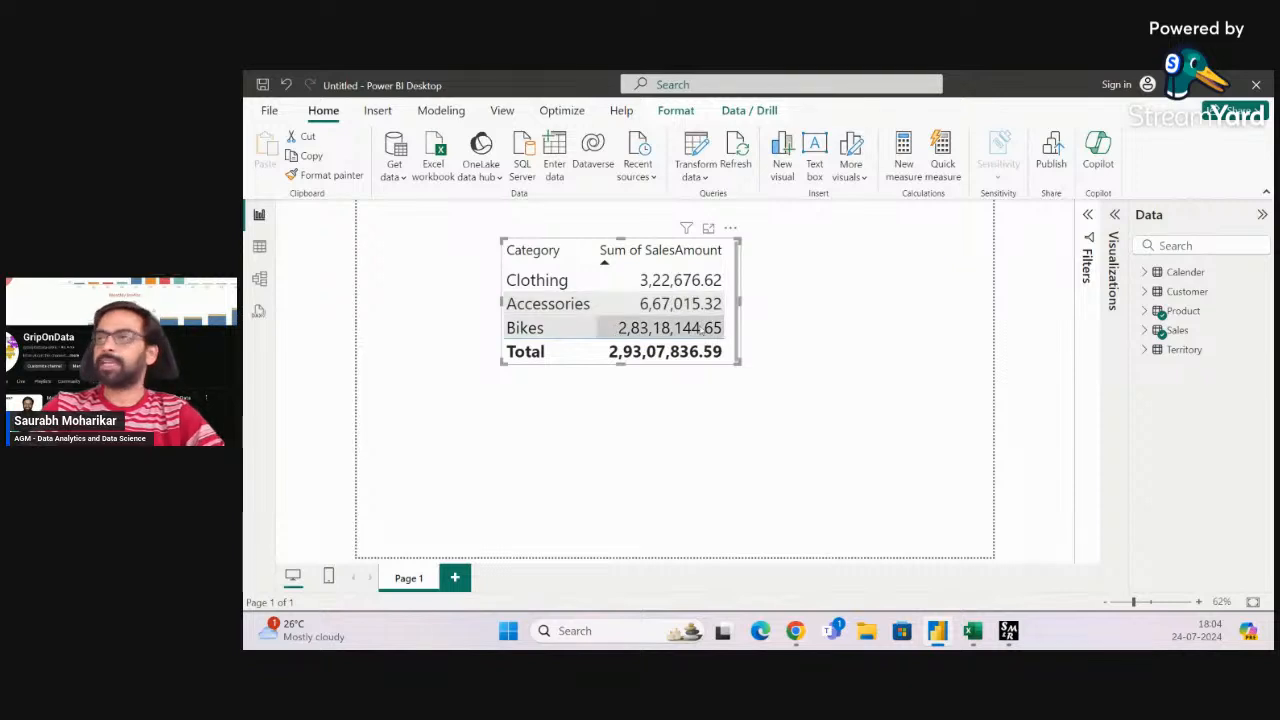
pyautogui.moveTo(740, 362); pyautogui.dragTo(766, 417)
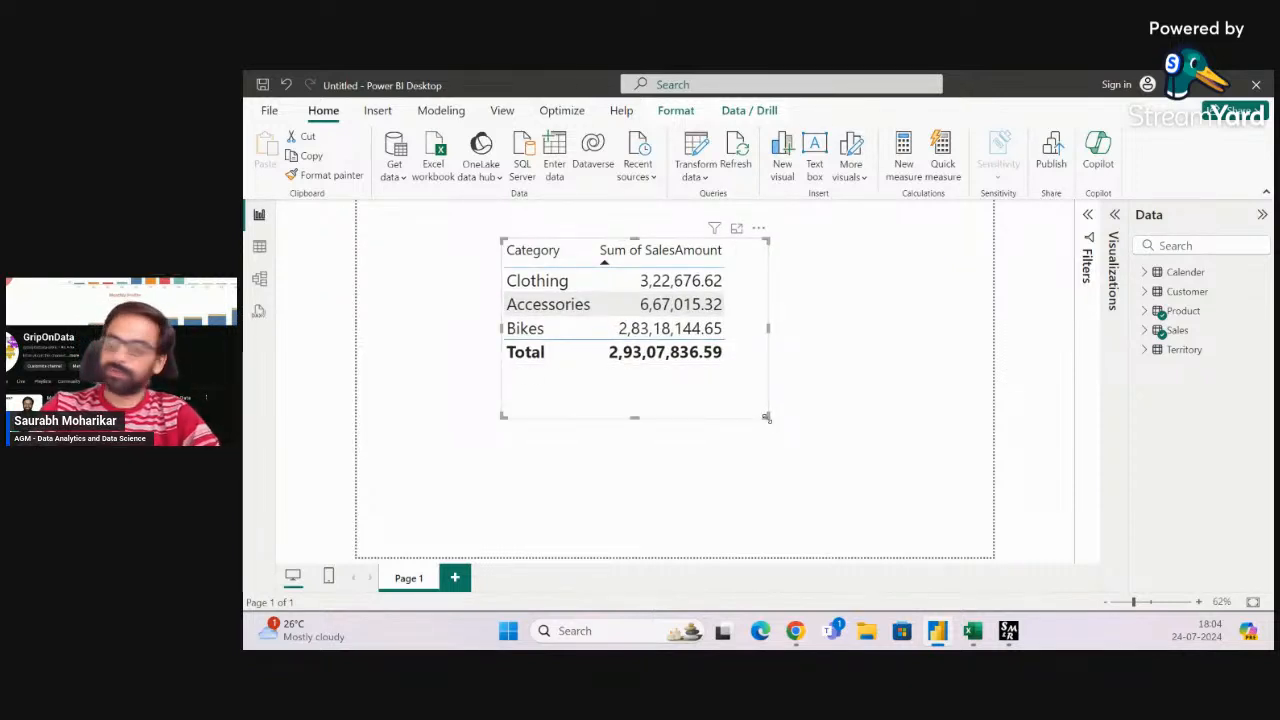
pyautogui.click(603, 258)
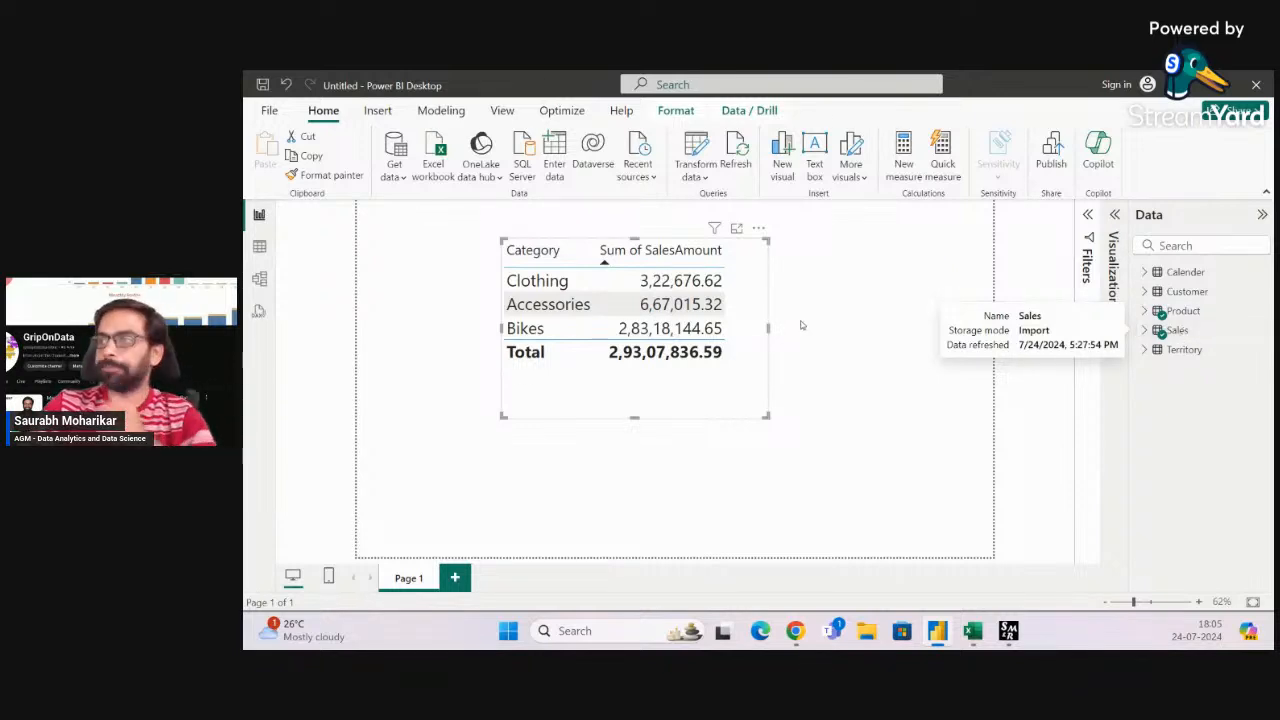
# Review the table relationships in the model diagram and return to the report page
pyautogui.click(259, 279)
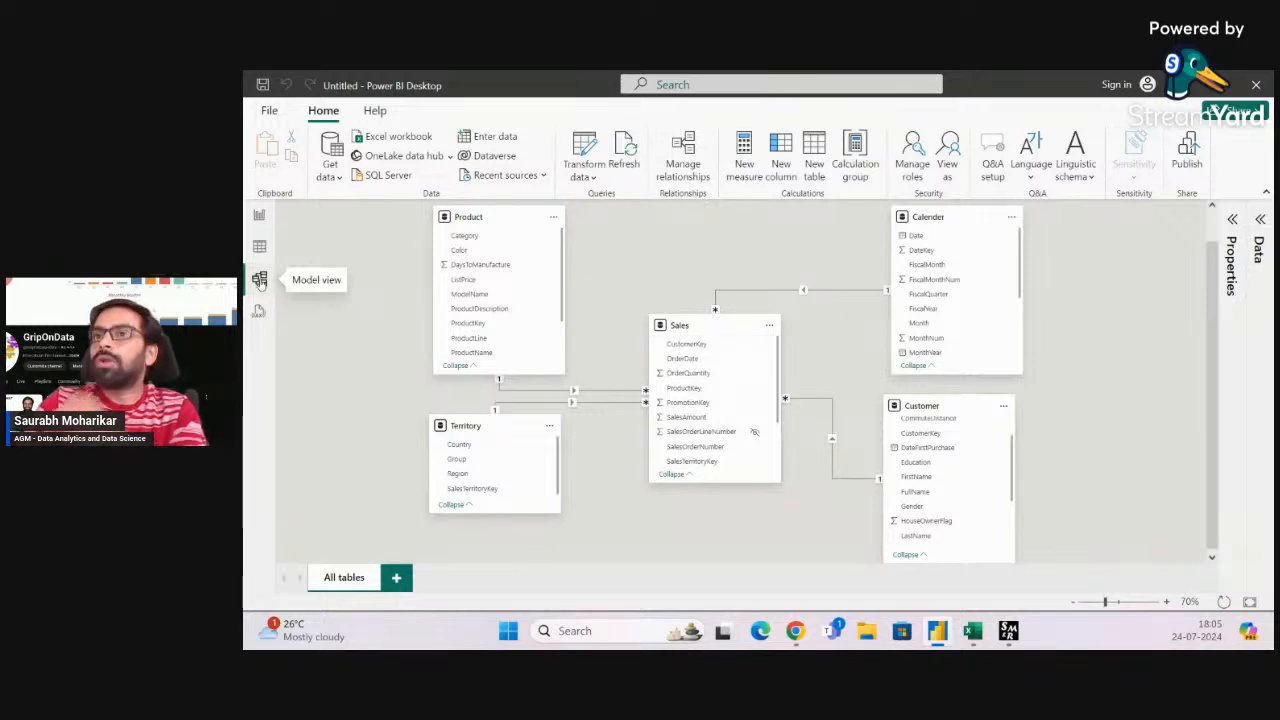
pyautogui.click(259, 216)
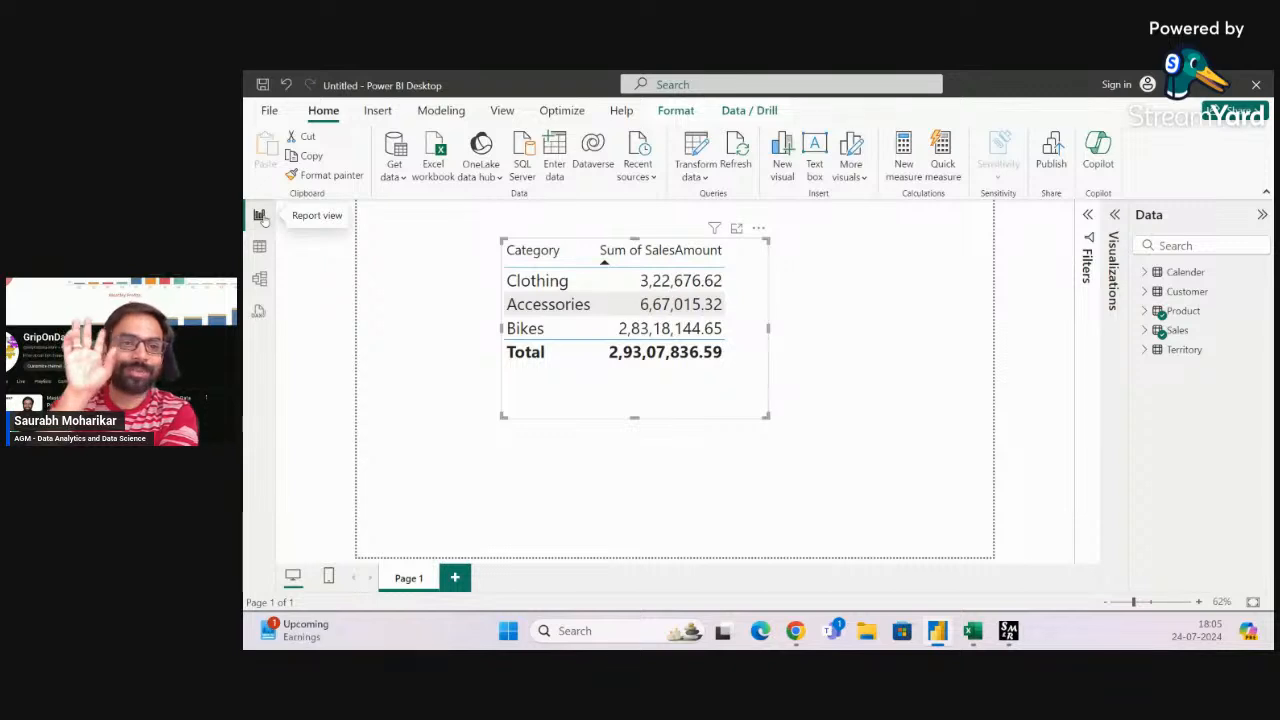
# Delete the category sales table from the report page and save the report as Adventure_YTLive in the Downloads folder
pyautogui.click(1116, 216)
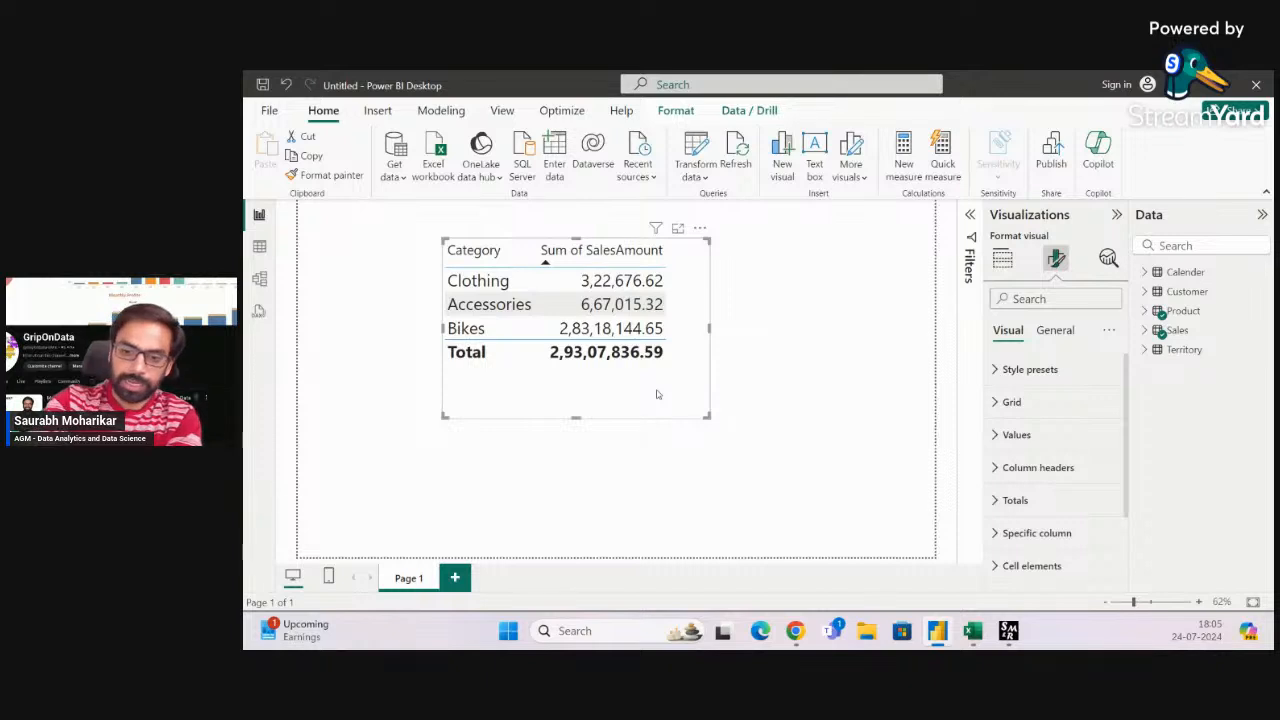
pyautogui.press('Delete')
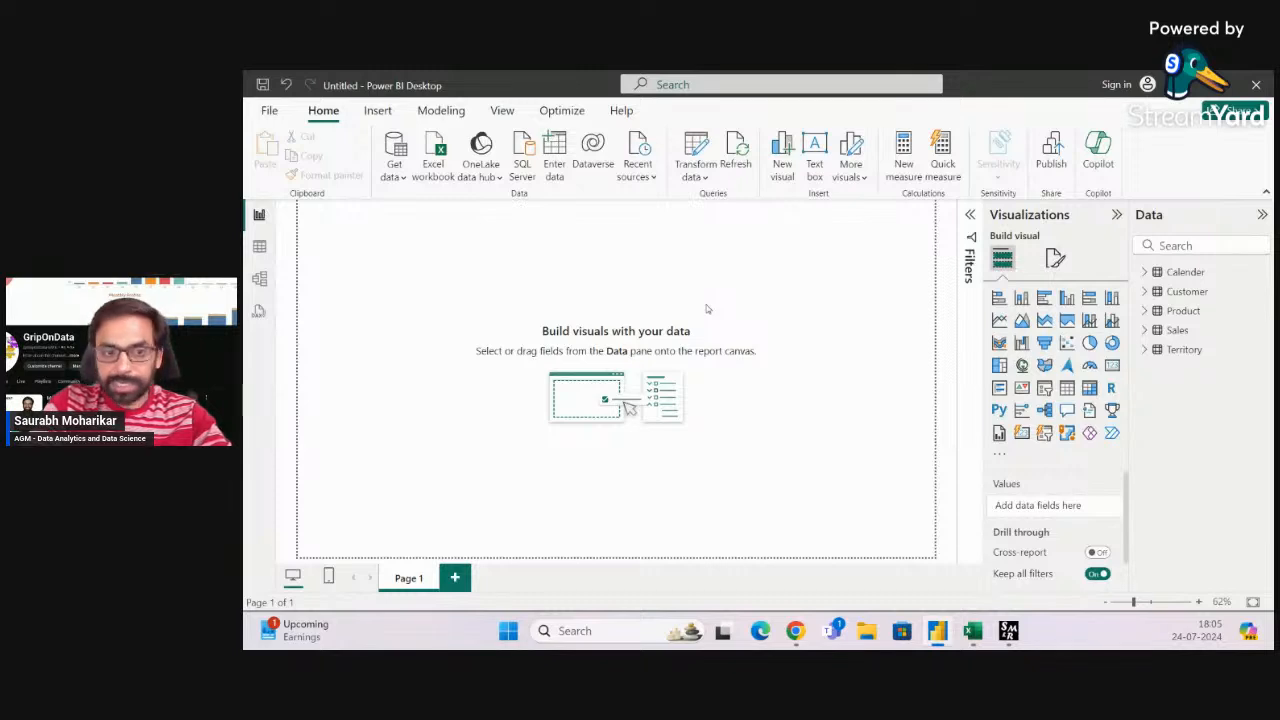
pyautogui.hotkey('ctrl', 's')
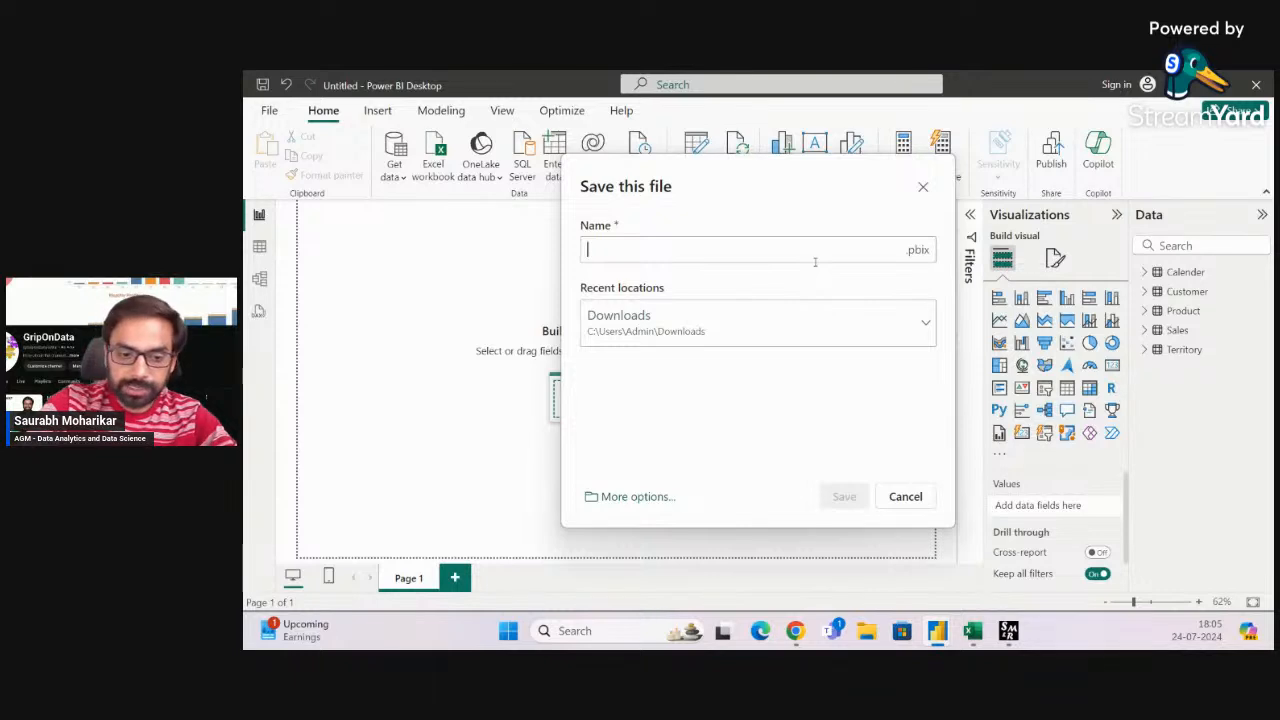
pyautogui.write('Adve')
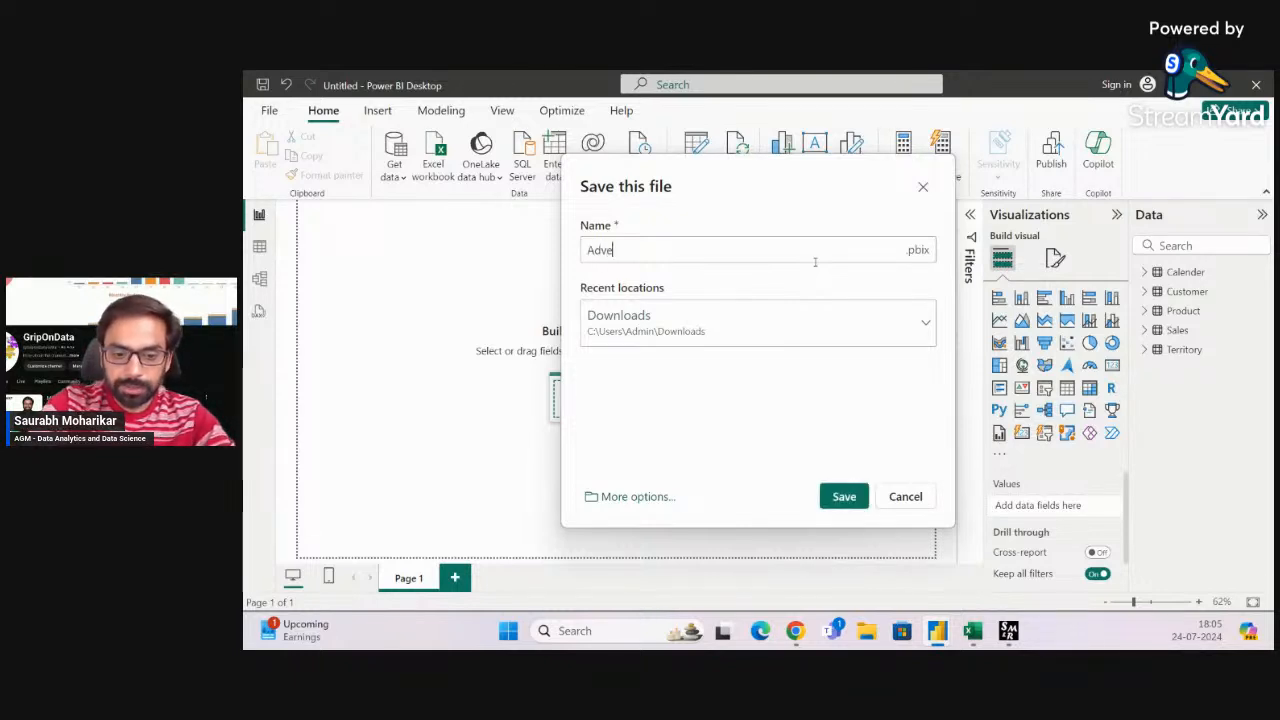
pyautogui.write('nture')
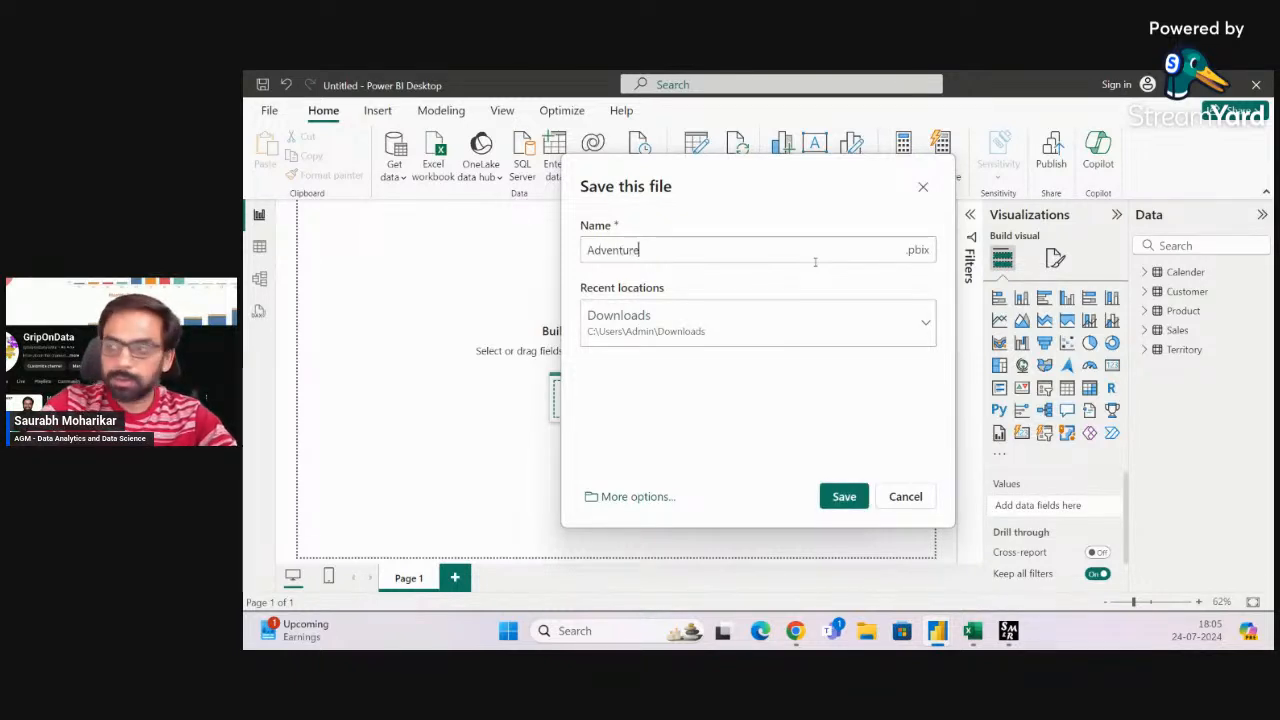
pyautogui.write('_')
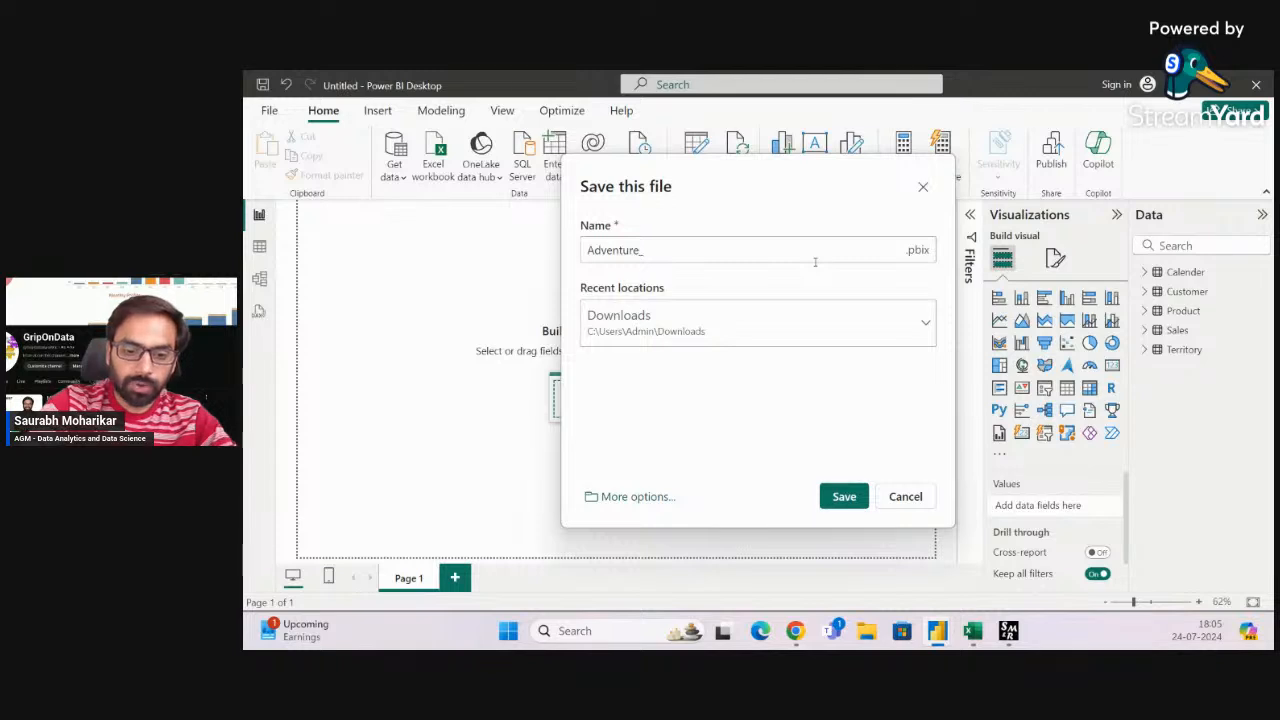
pyautogui.write('YTl')
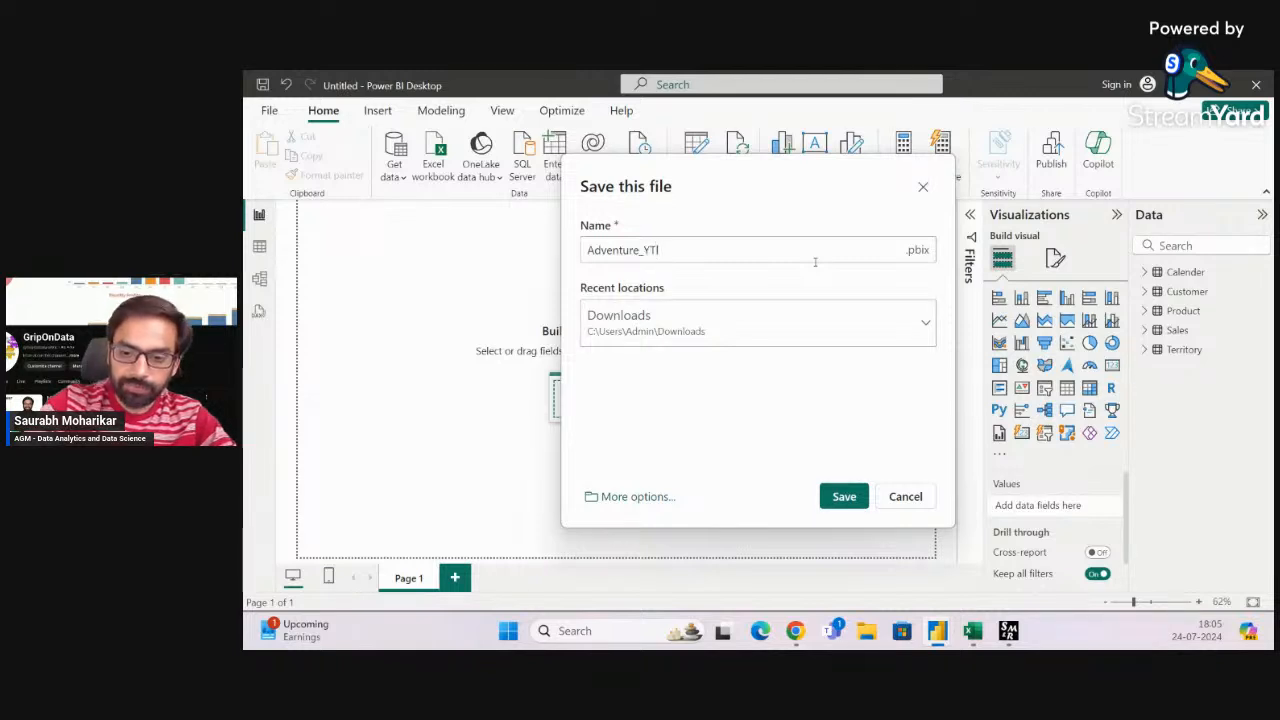
pyautogui.write('Live')
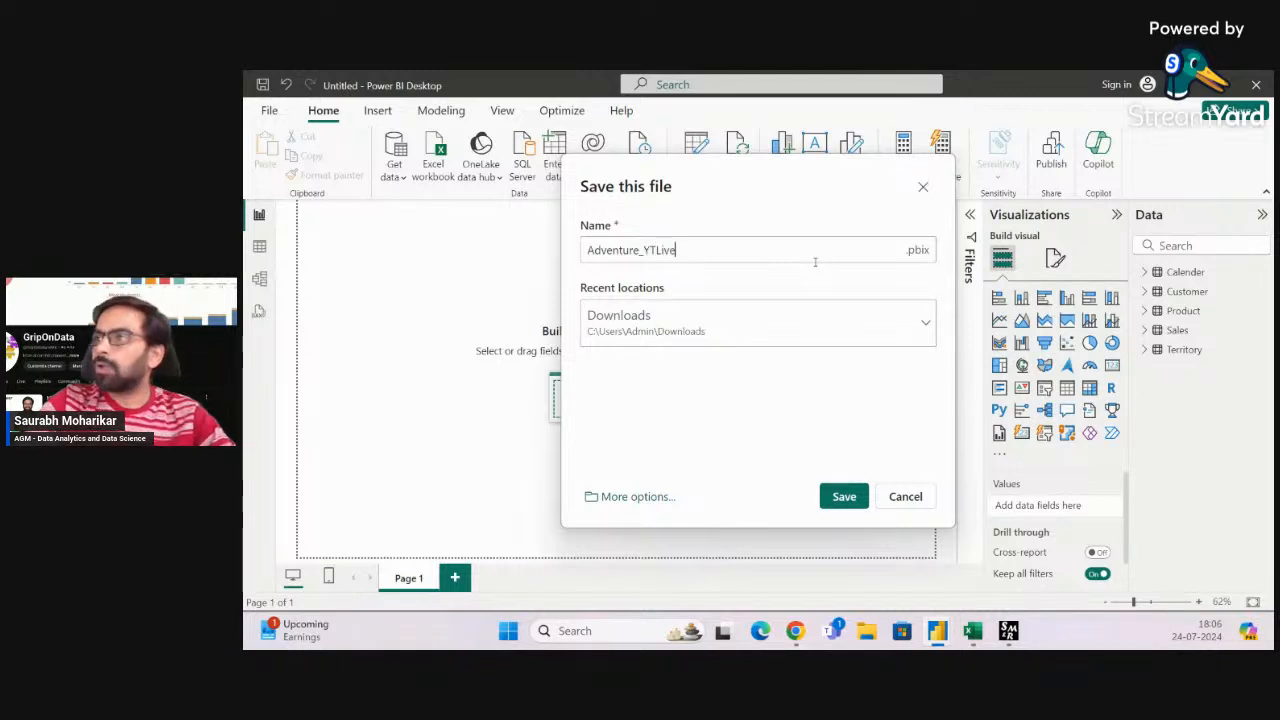
pyautogui.click(841, 496)
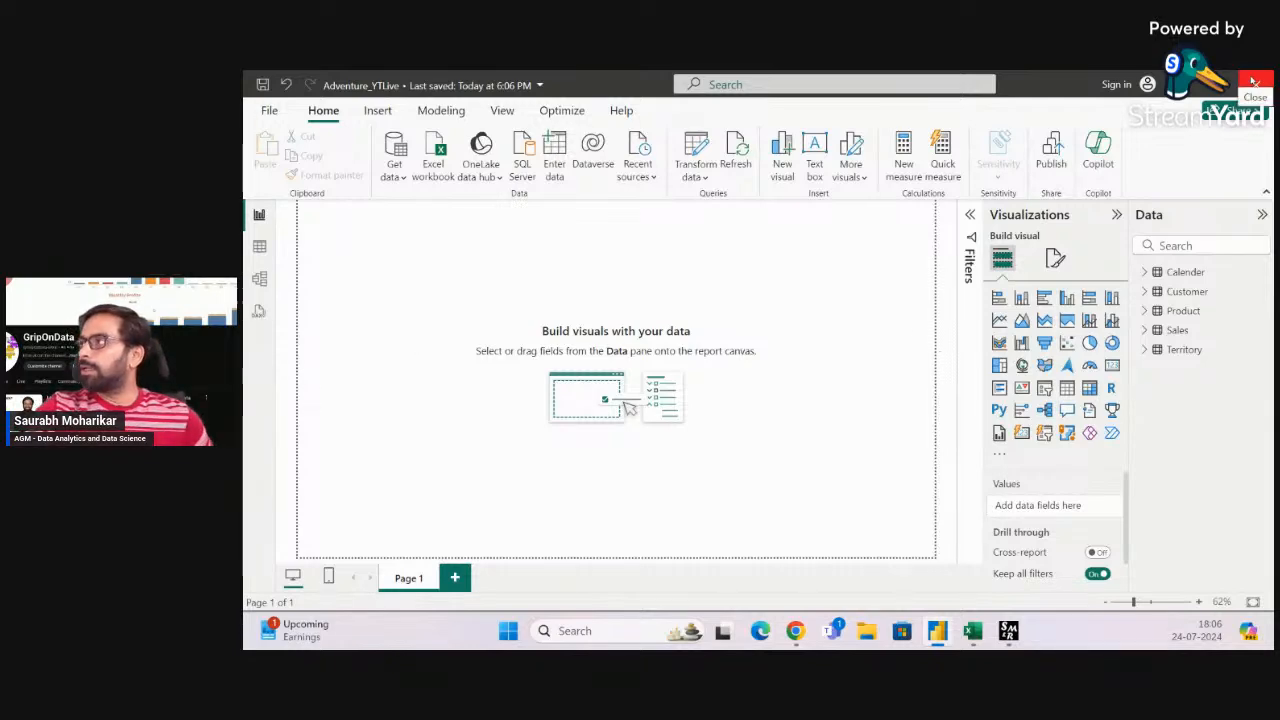
# Close Power BI Desktop and the AdventureWorks_Database workbook in Excel
pyautogui.hotkey('alt', 'Tab')
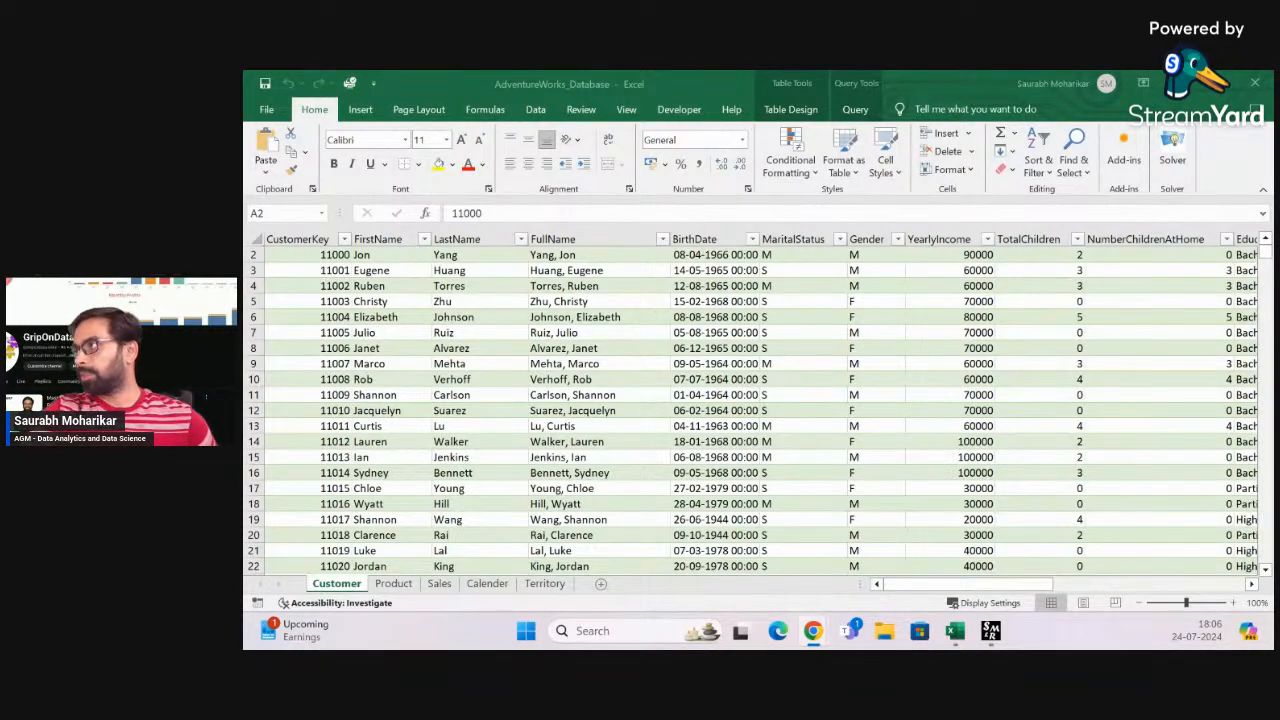
pyautogui.click(1255, 83)
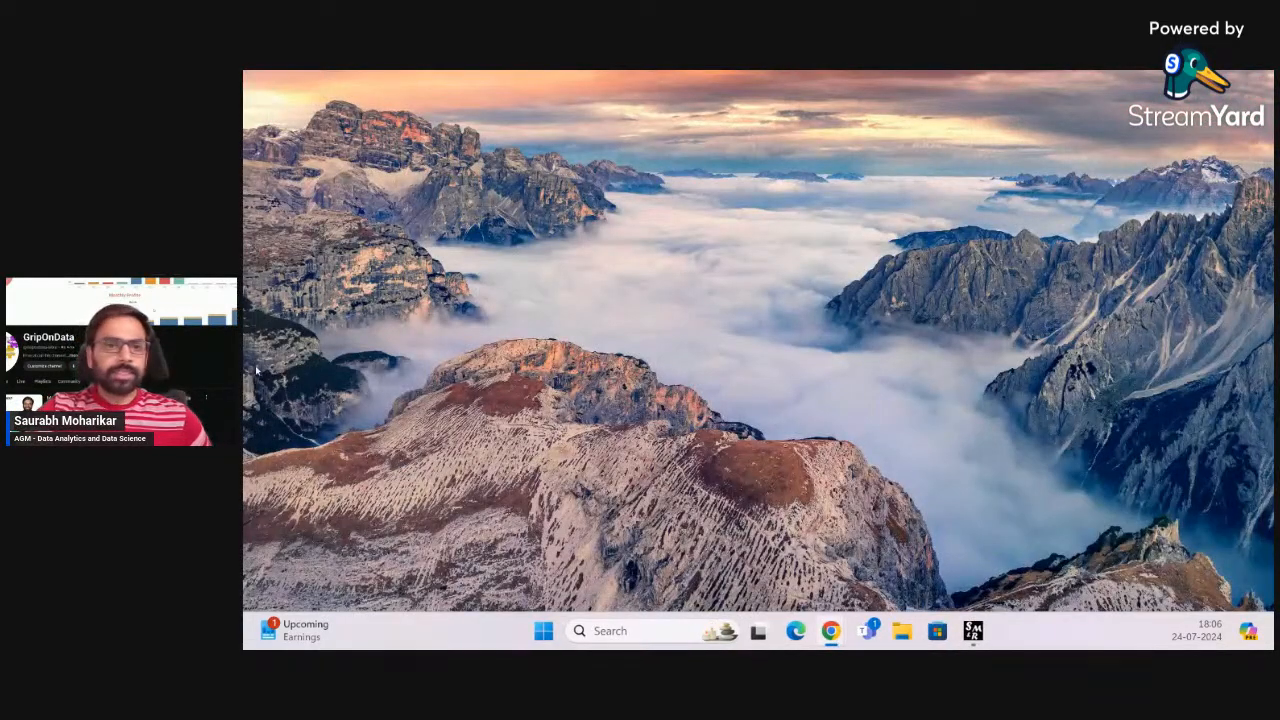